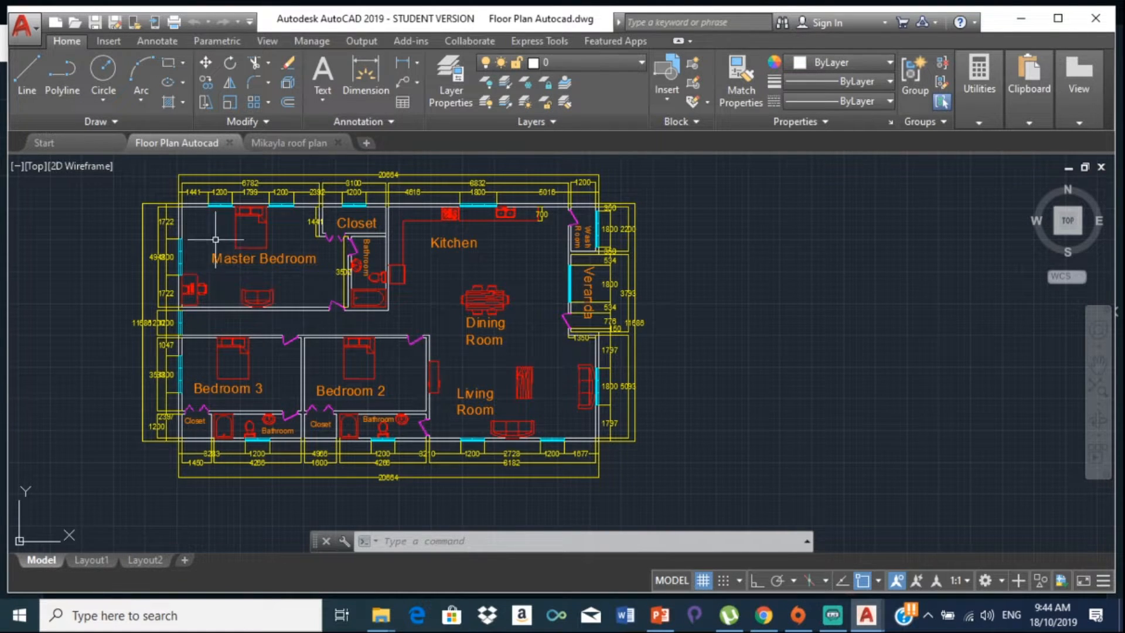
# Step: Zoom to fit the whole floor plan and display the Layer dropdown list
pyautogui.scroll(-4, 216, 240)
pyautogui.scroll(6, 174, 265)
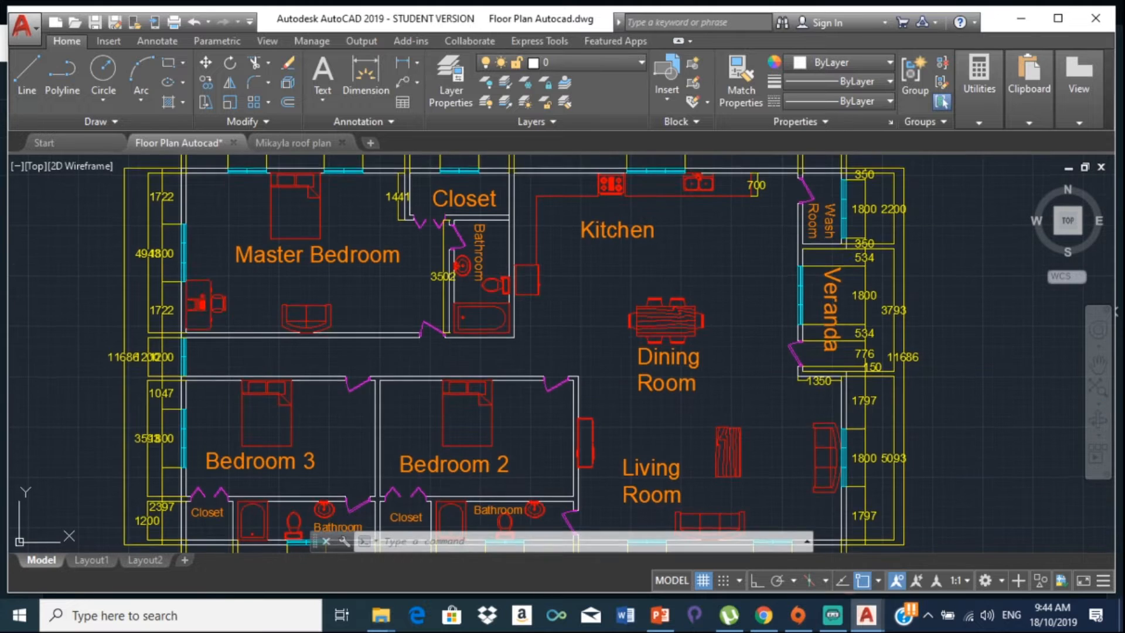
pyautogui.scroll(-3, 233, 279)
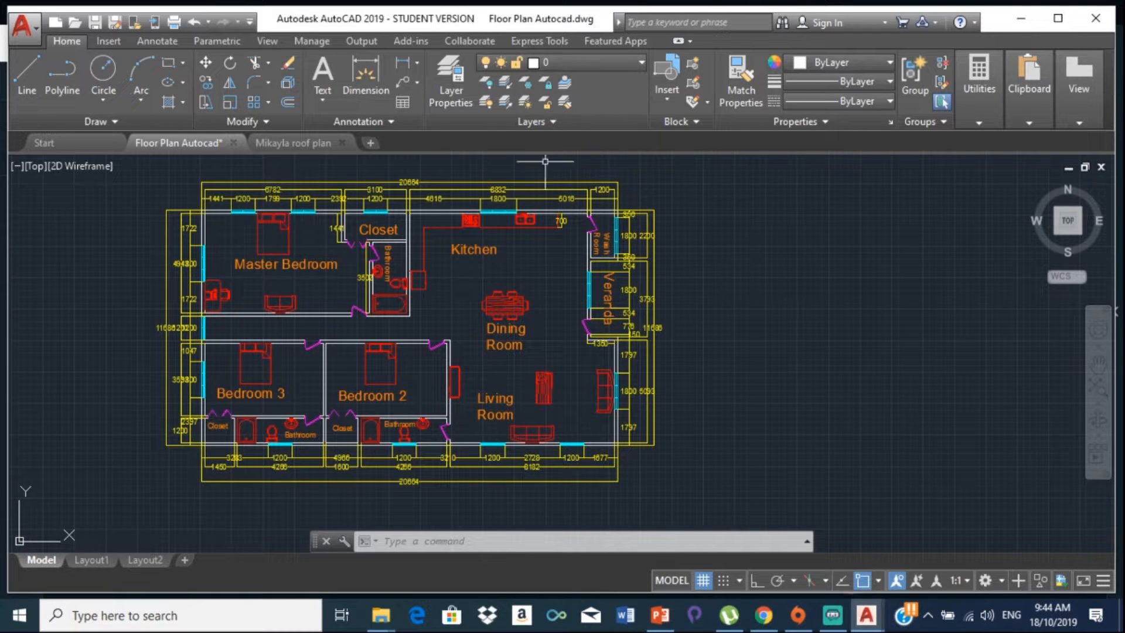
pyautogui.click(640, 60)
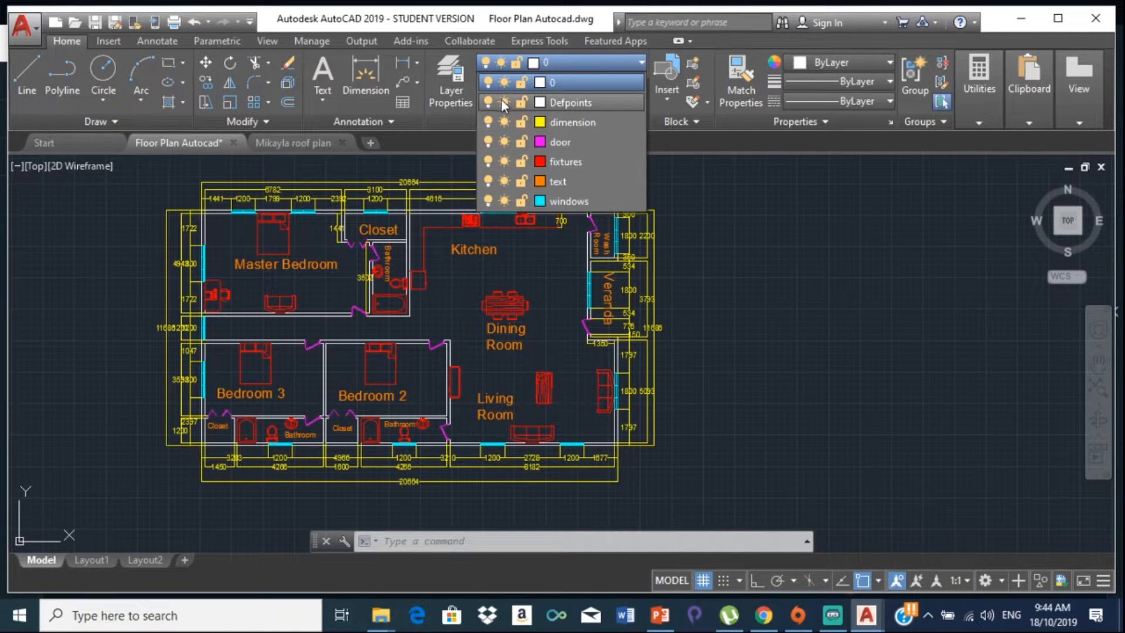
# Step: Freeze the dimension layer in the Layer list so the plan shows no dimensions
pyautogui.click(504, 122)
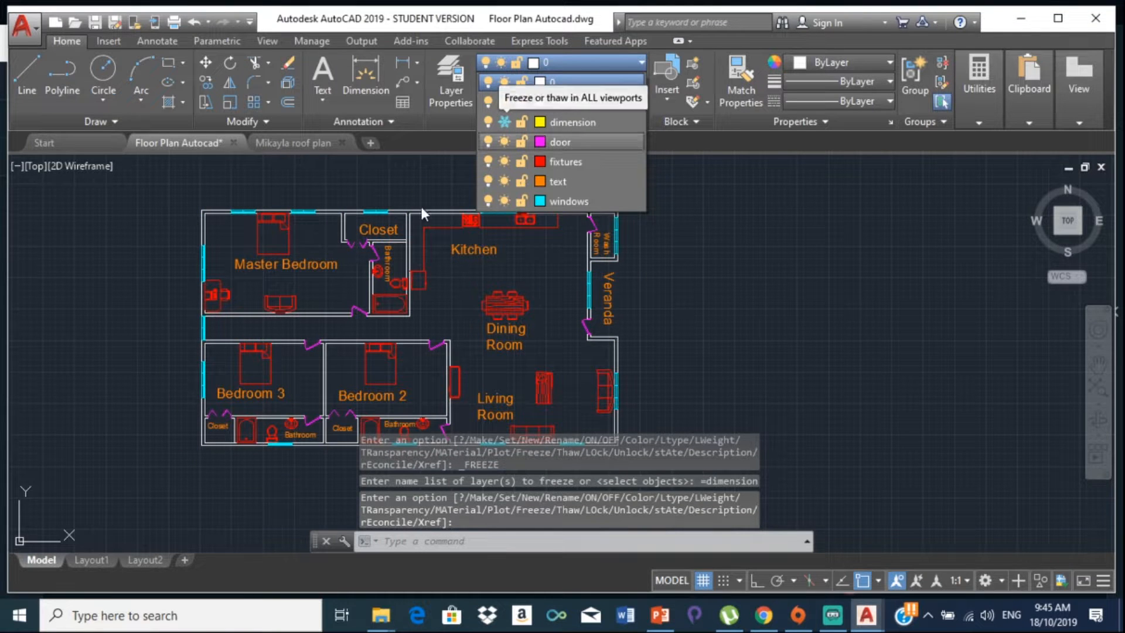
pyautogui.click(439, 168)
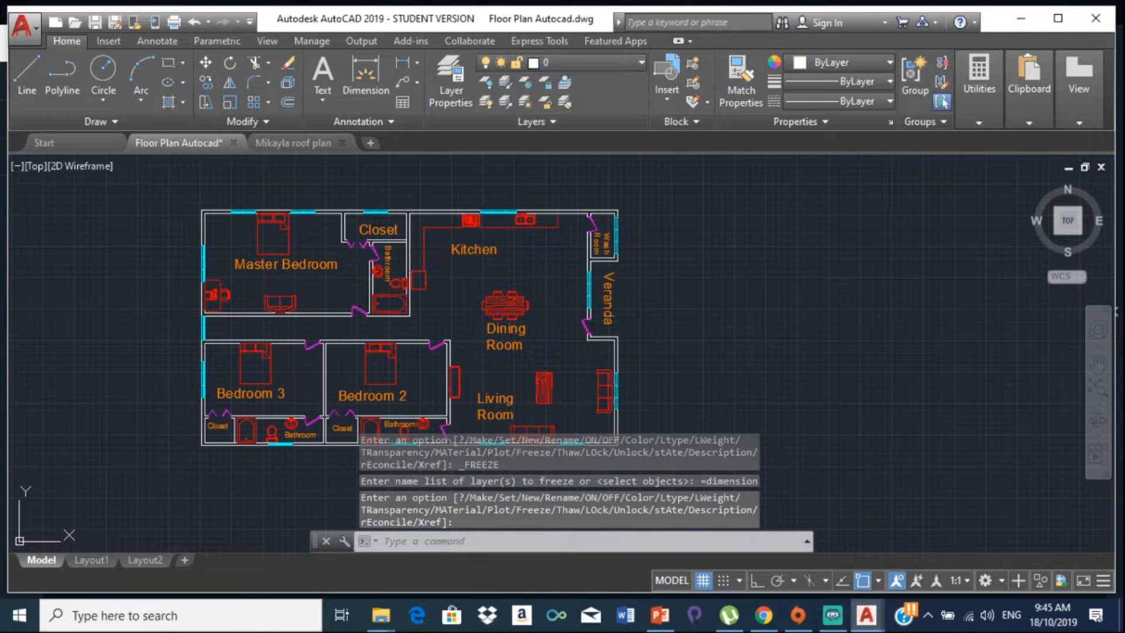
pyautogui.scroll(-2, 639, 283)
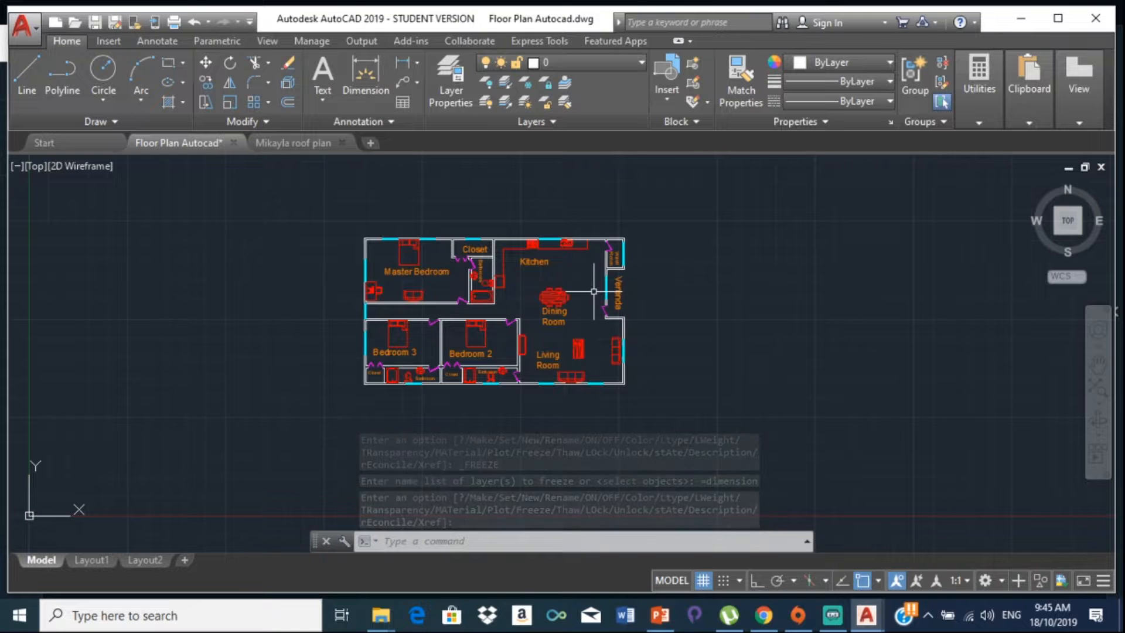
pyautogui.scroll(2, 404, 269)
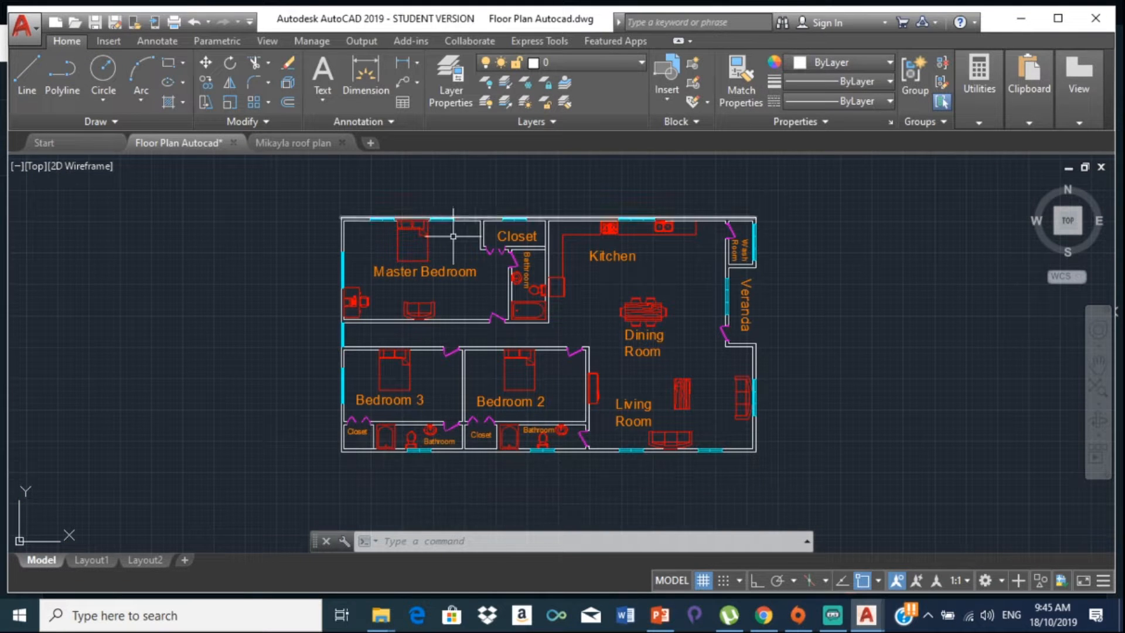
pyautogui.moveTo(276, 212)
pyautogui.mouseDown()
pyautogui.moveTo(297, 479)
pyautogui.moveTo(315, 527)
pyautogui.moveTo(561, 515)
pyautogui.moveTo(837, 460)
pyautogui.moveTo(794, 164)
pyautogui.moveTo(800, 245)
pyautogui.mouseUp()
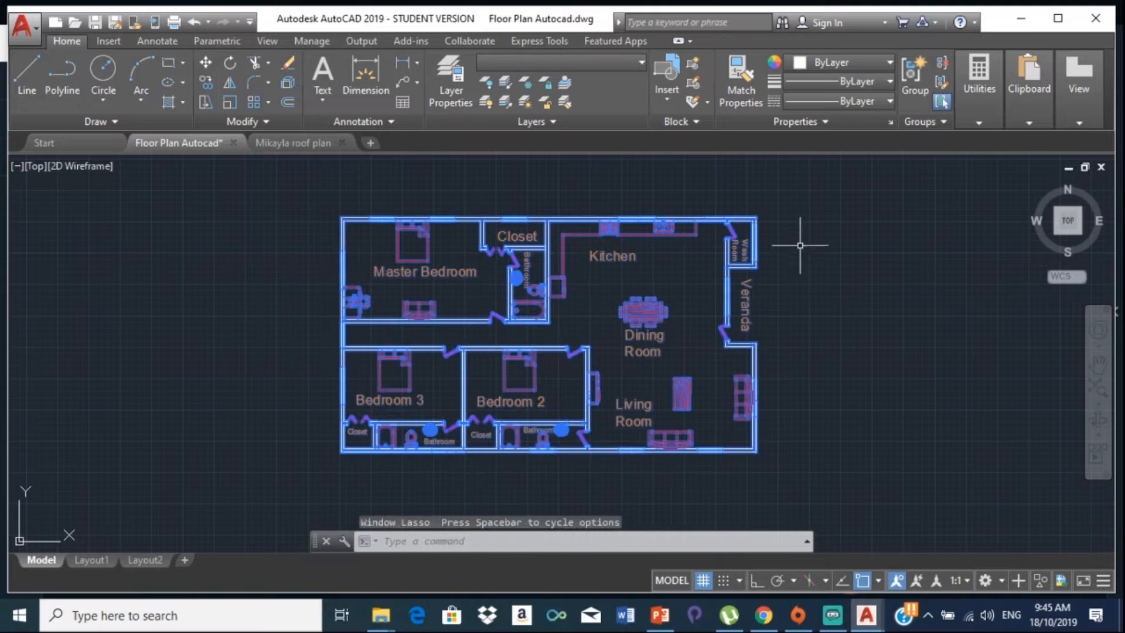
# Step: Select all 272 floor plan objects with Ctrl+A and copy them to the clipboard
pyautogui.press('Escape')
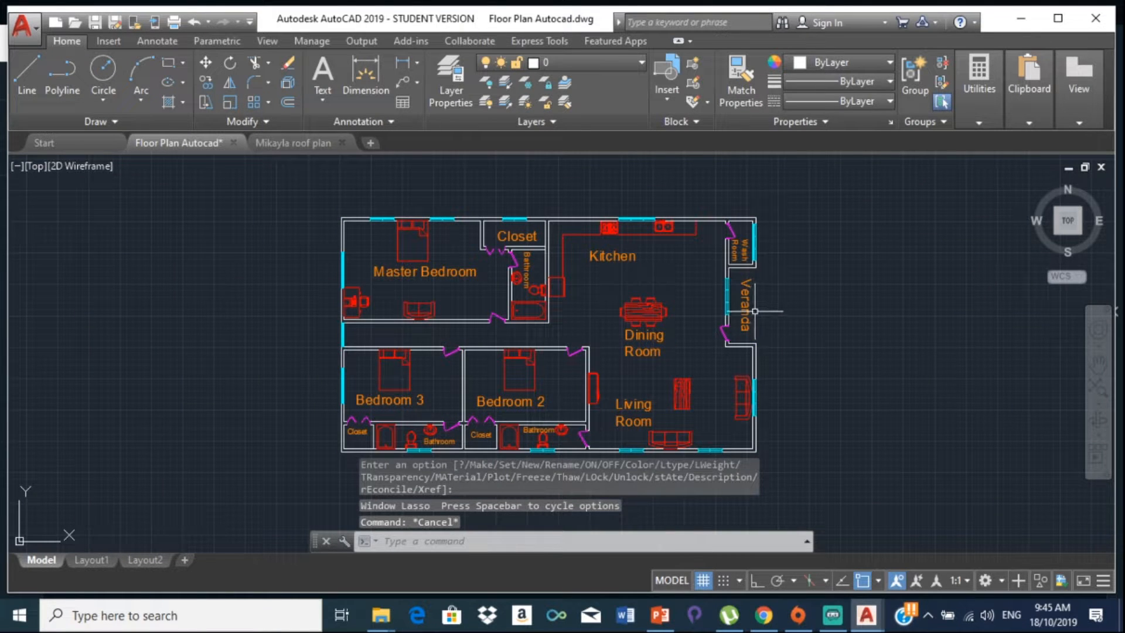
pyautogui.hotkey('ctrl', 'a')
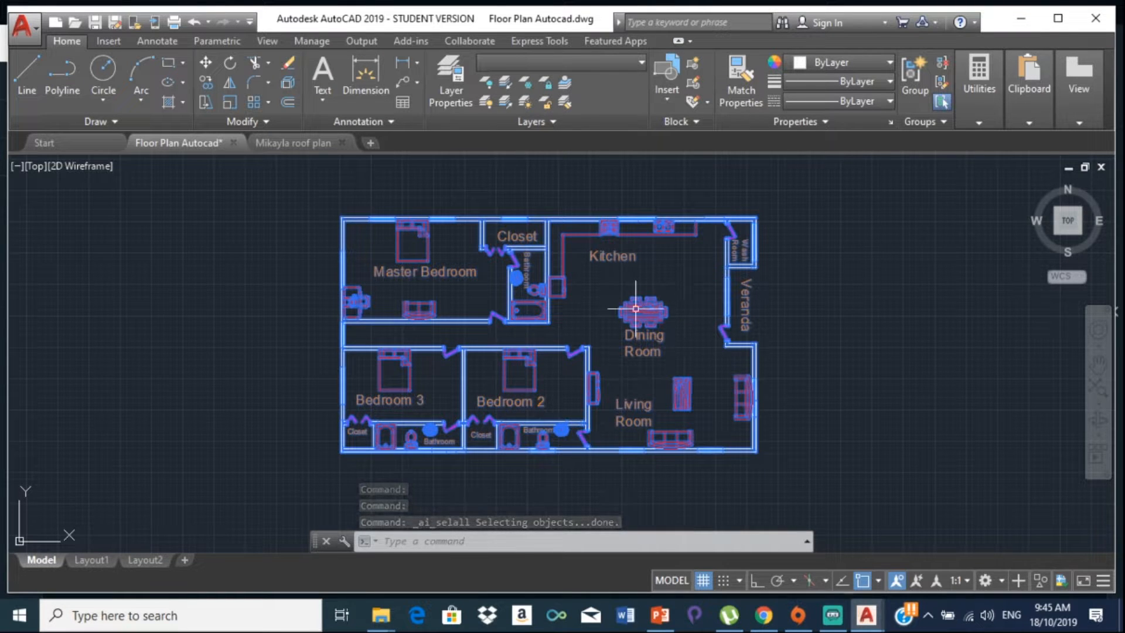
pyautogui.moveTo(636, 308)
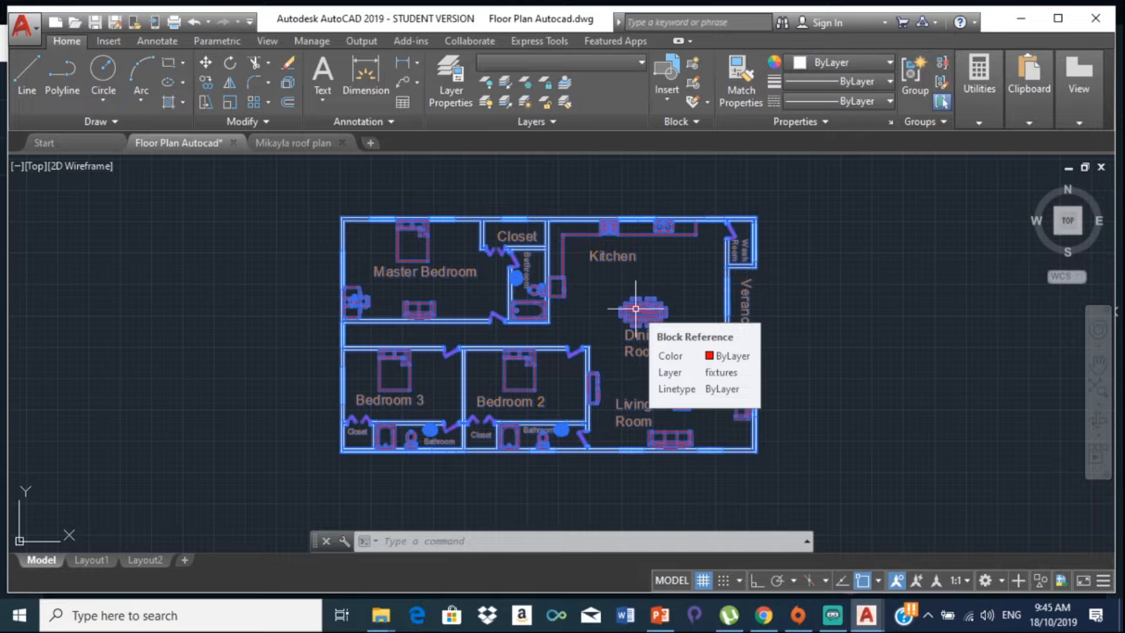
pyautogui.rightClick(635, 309)
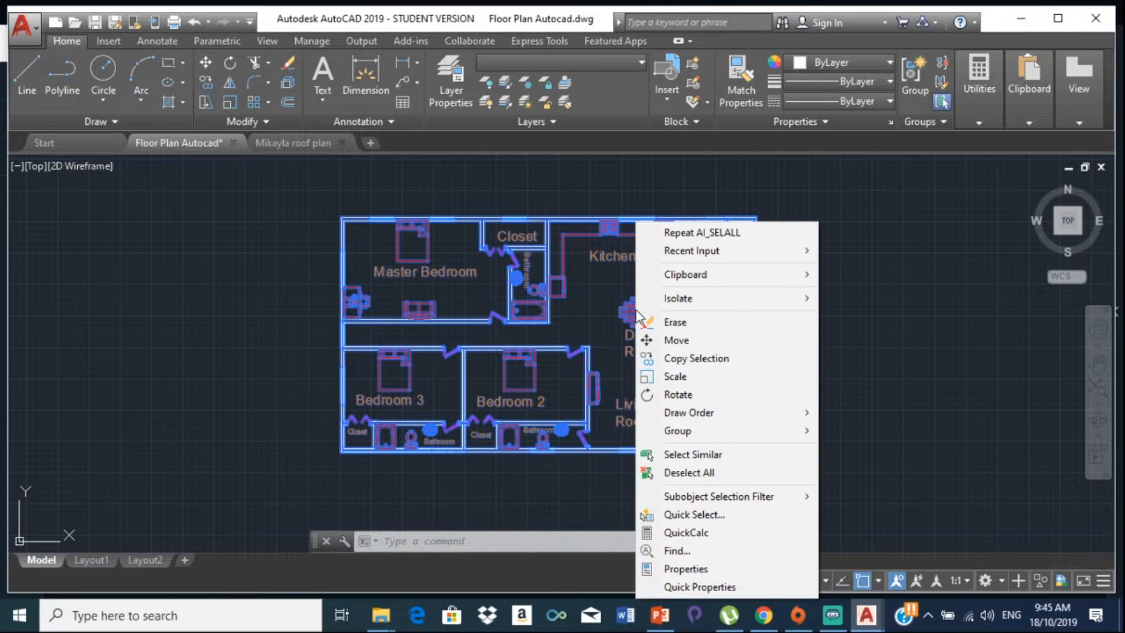
pyautogui.moveTo(680, 279)
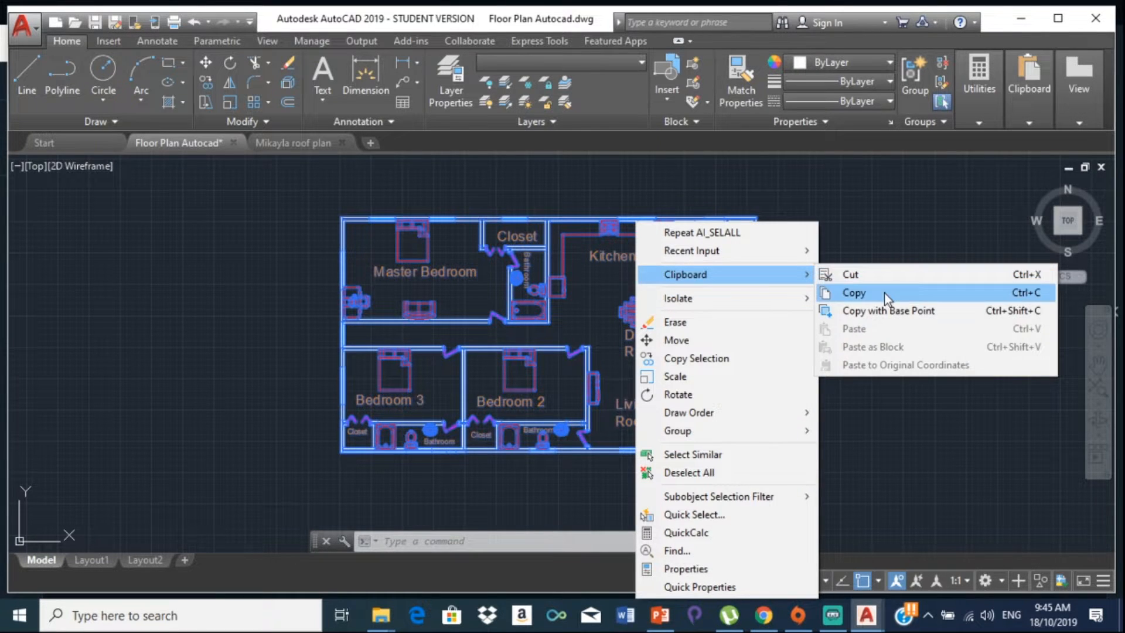
pyautogui.click(884, 293)
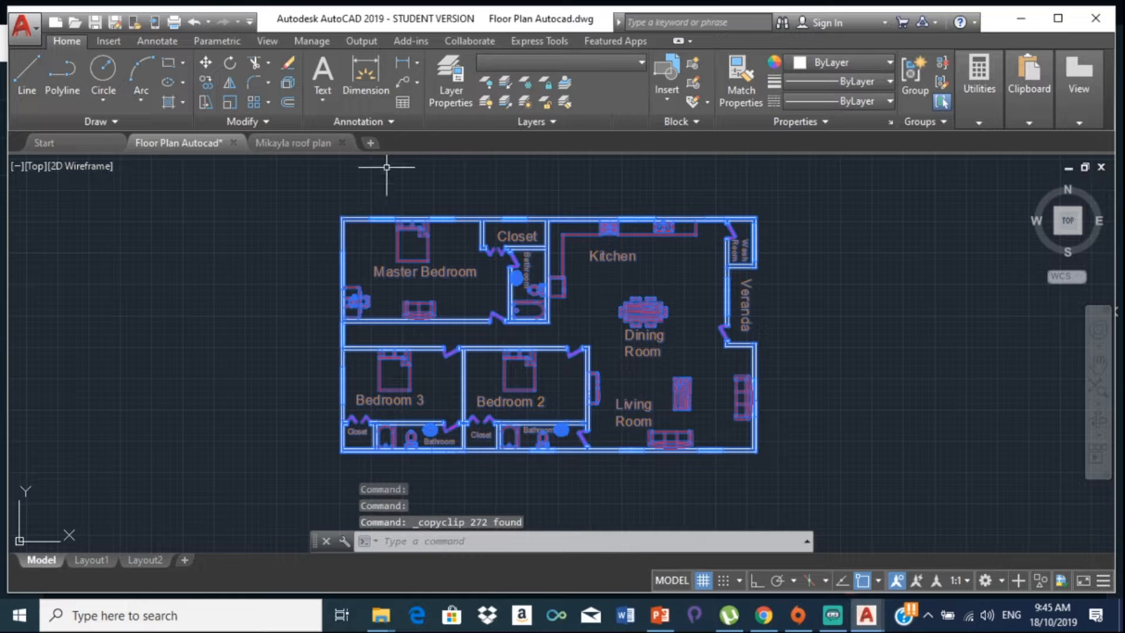
# Step: Start a new drawing and erase the 18-object title block from its model space
pyautogui.click(369, 143)
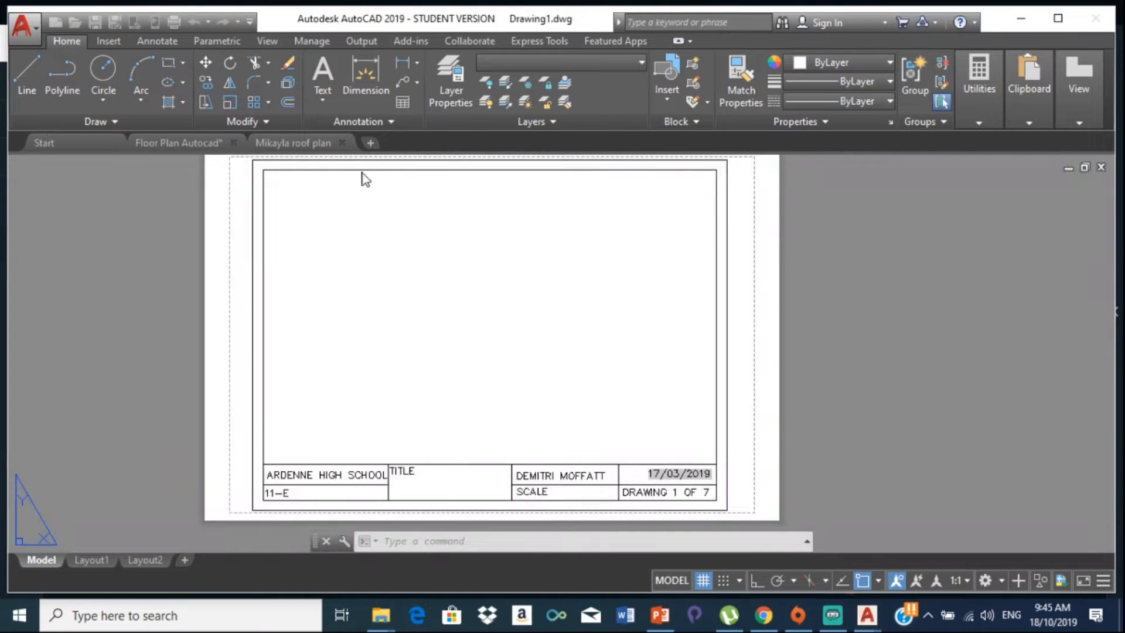
pyautogui.click(41, 560)
pyautogui.moveTo(352, 195)
pyautogui.mouseDown()
pyautogui.moveTo(244, 311)
pyautogui.moveTo(327, 502)
pyautogui.moveTo(680, 515)
pyautogui.moveTo(799, 475)
pyautogui.moveTo(831, 237)
pyautogui.moveTo(812, 225)
pyautogui.mouseUp()
pyautogui.press('Delete')
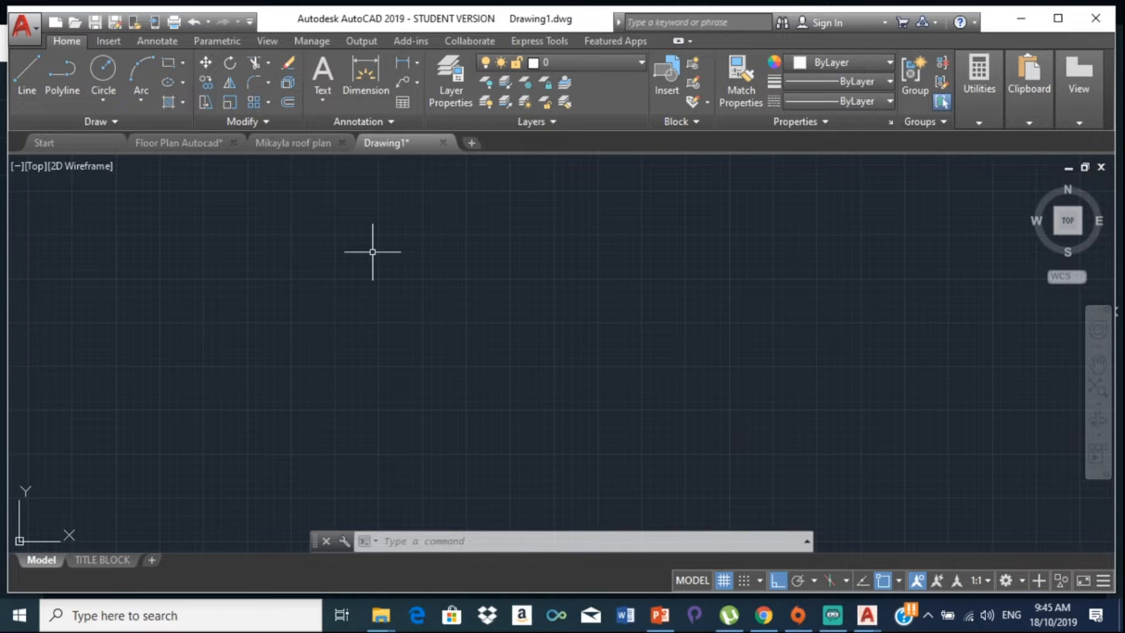
pyautogui.write('uni')
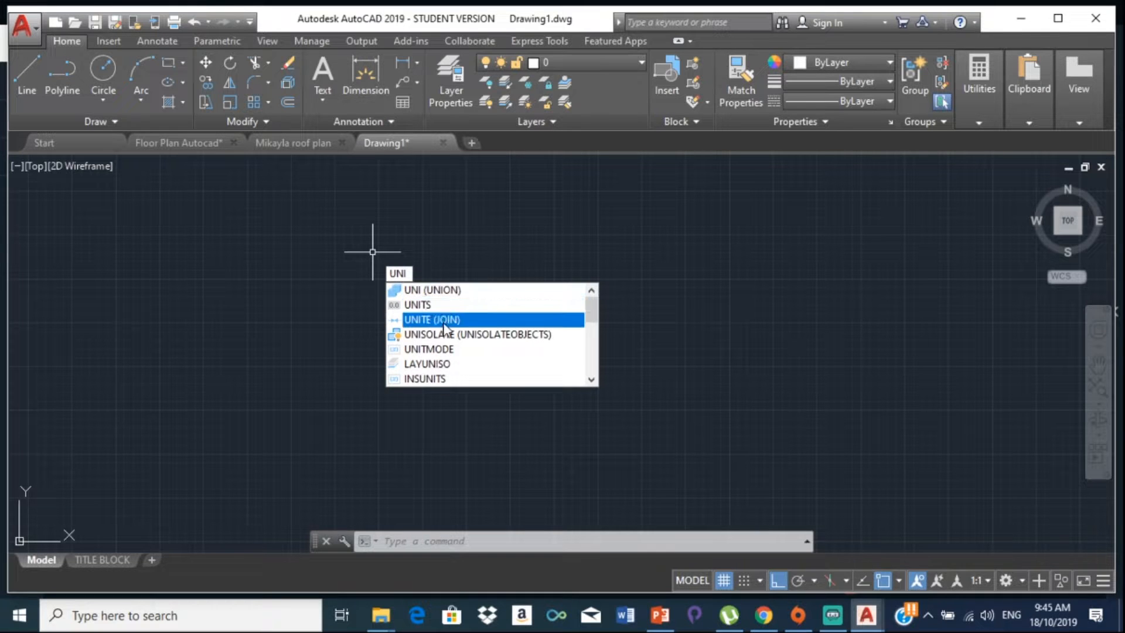
# Step: Set Drawing1's length precision to 0 in the Drawing Units dialog
pyautogui.click(437, 304)
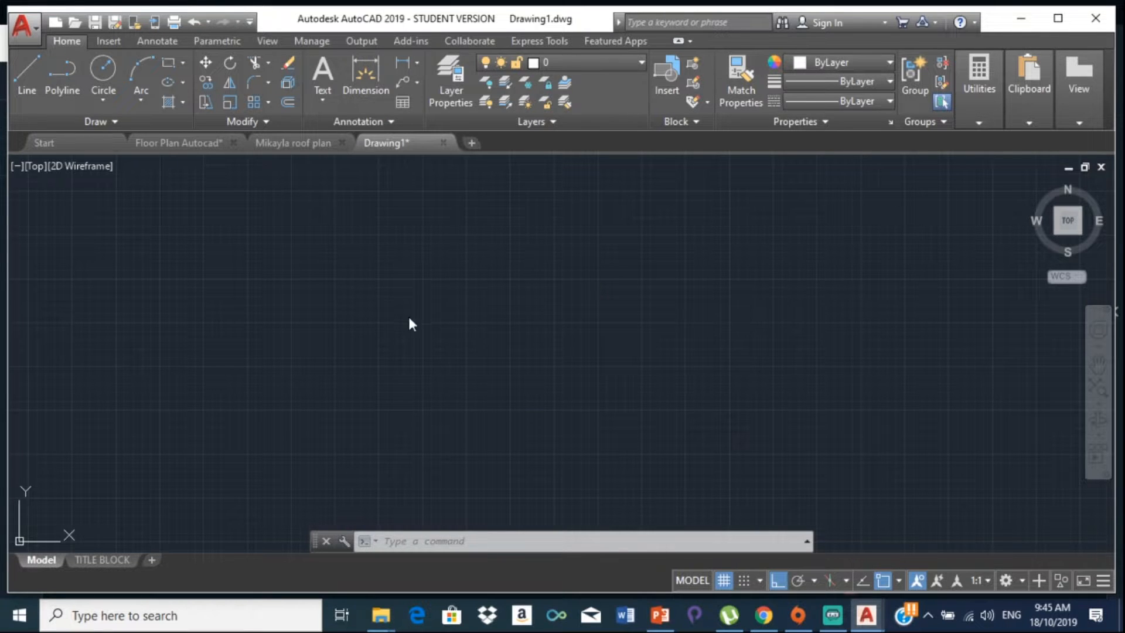
pyautogui.click(516, 225)
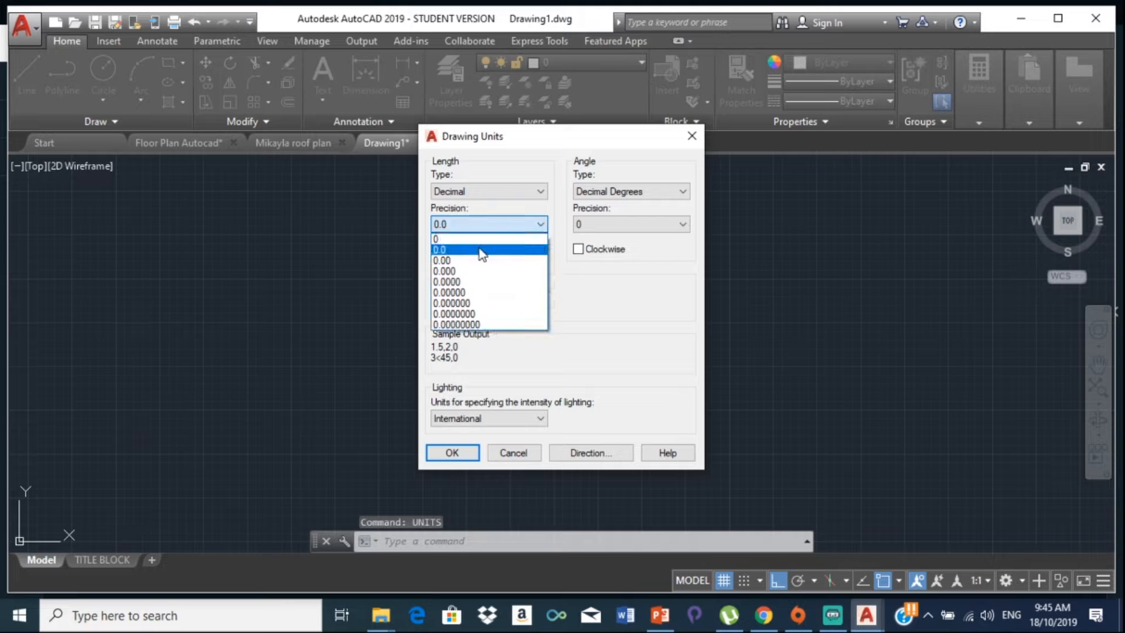
pyautogui.click(452, 238)
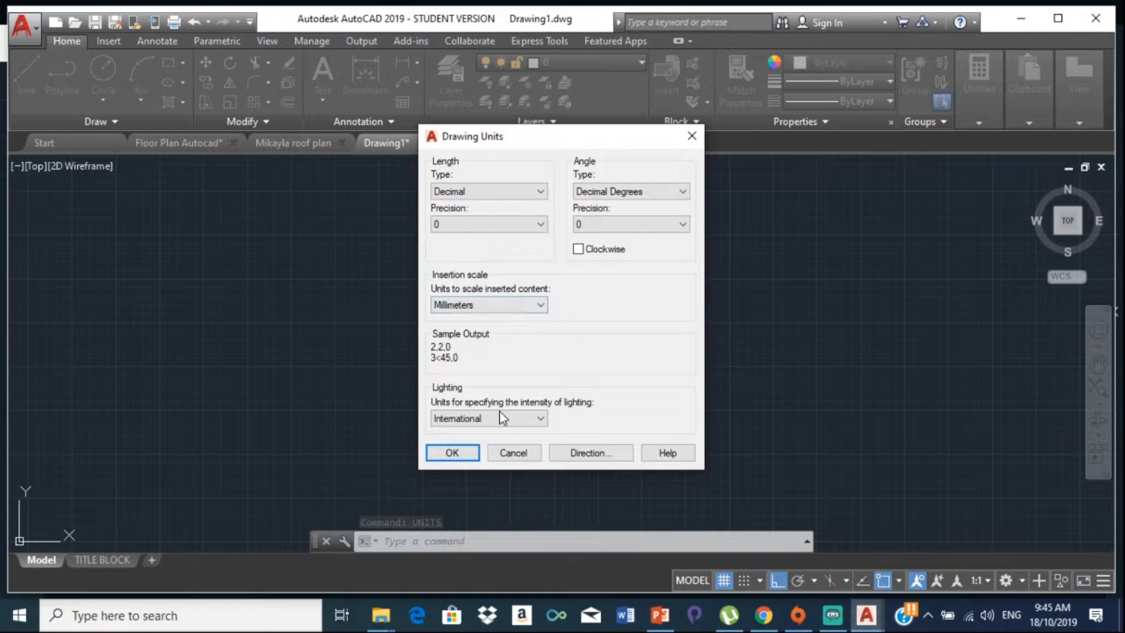
pyautogui.click(452, 456)
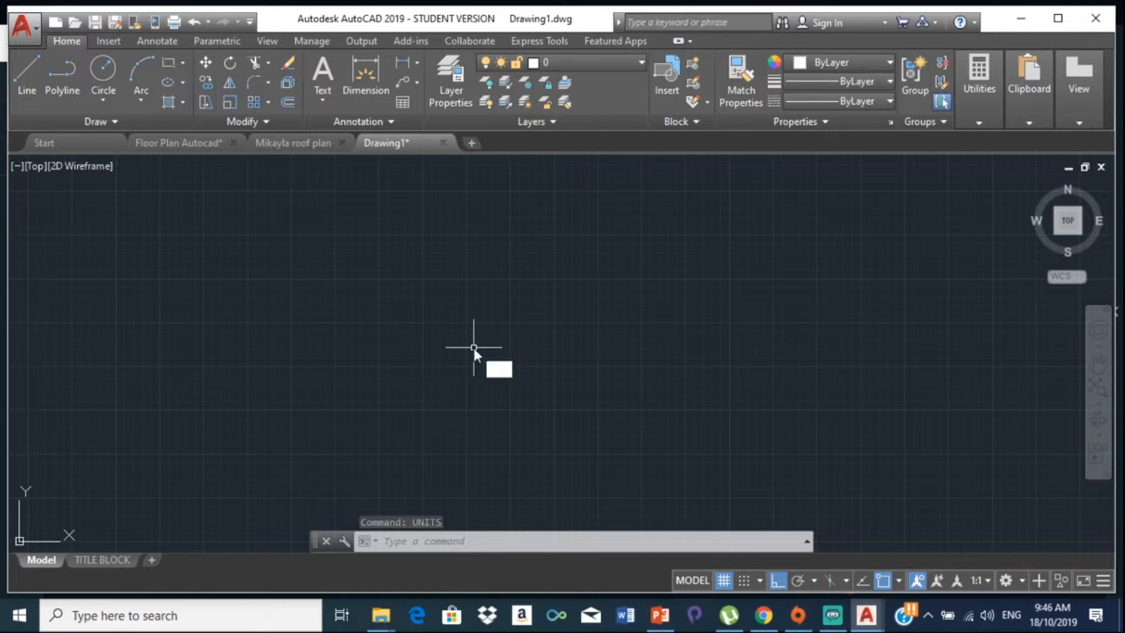
# Step: Set the drawing limits with LIMITS from 0,0 to 30000,30000
pyautogui.write('LIMITS')
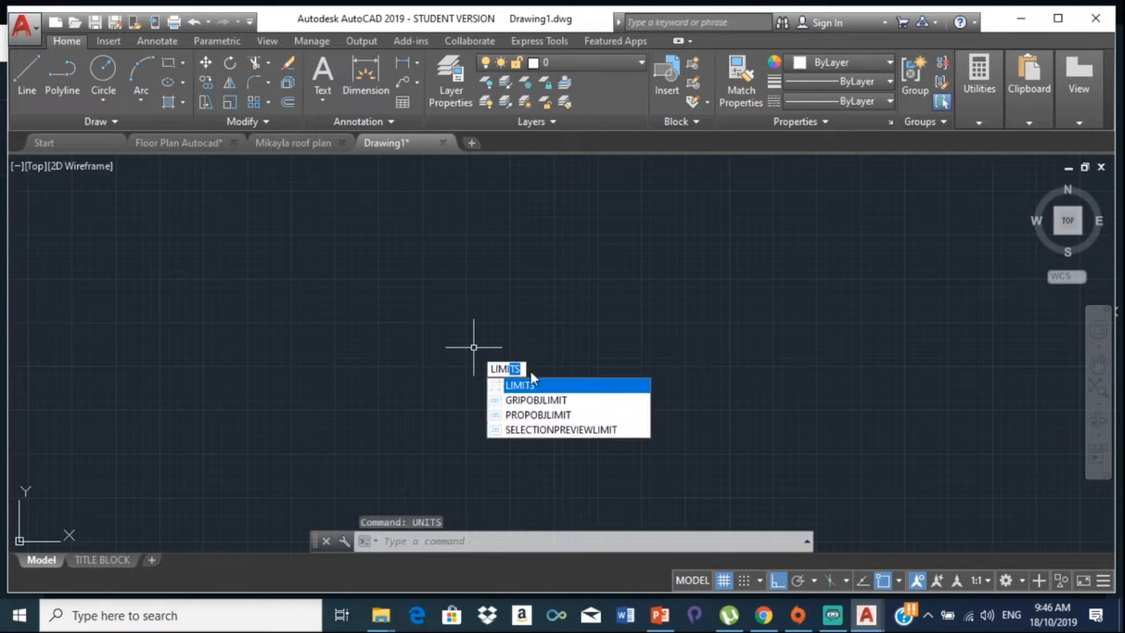
pyautogui.press('Return')
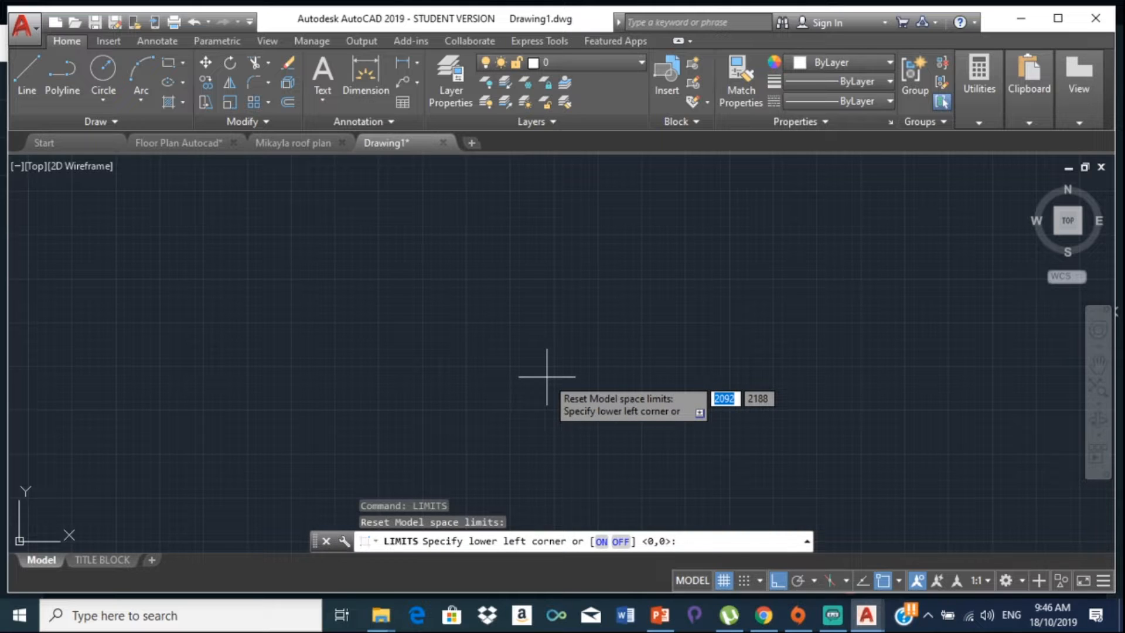
pyautogui.press('Return')
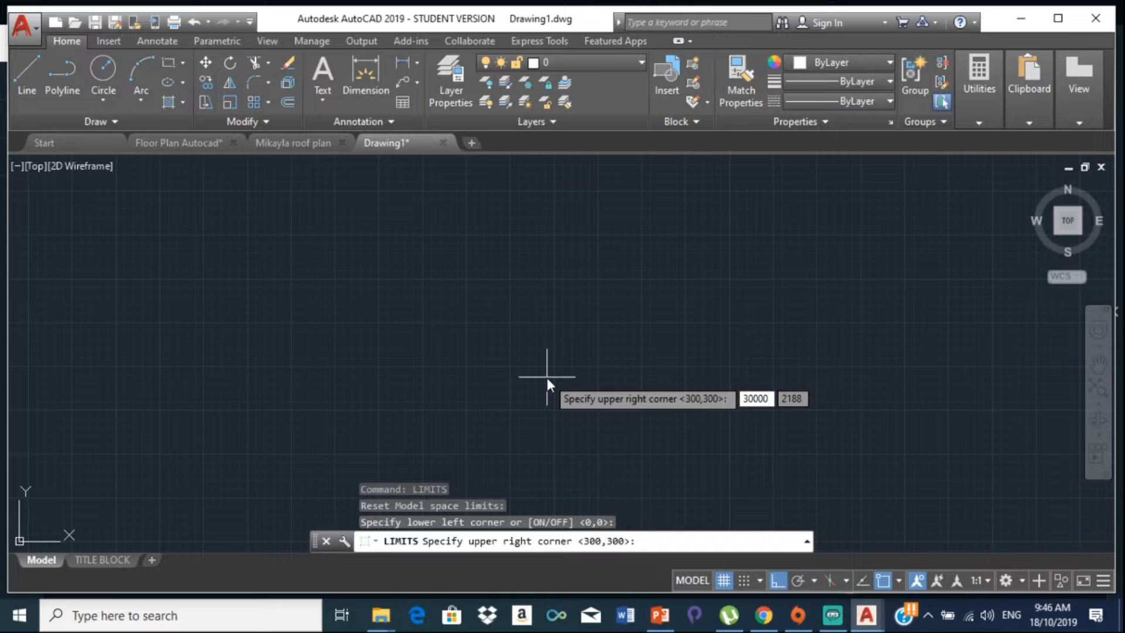
pyautogui.press('Tab')
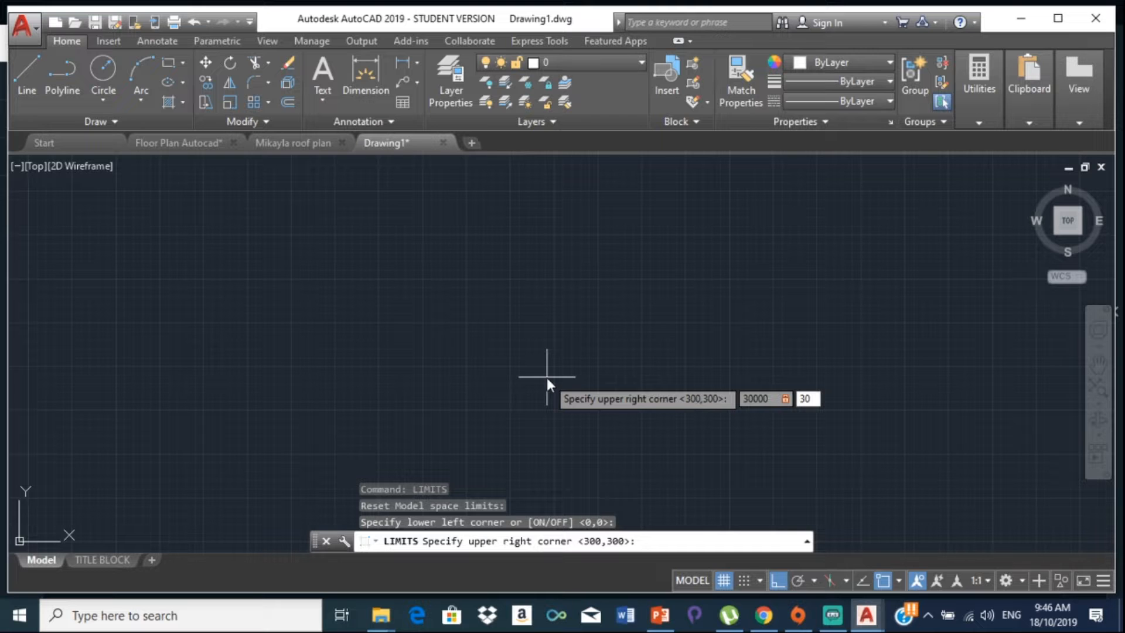
pyautogui.write('30000')
pyautogui.press('Return')
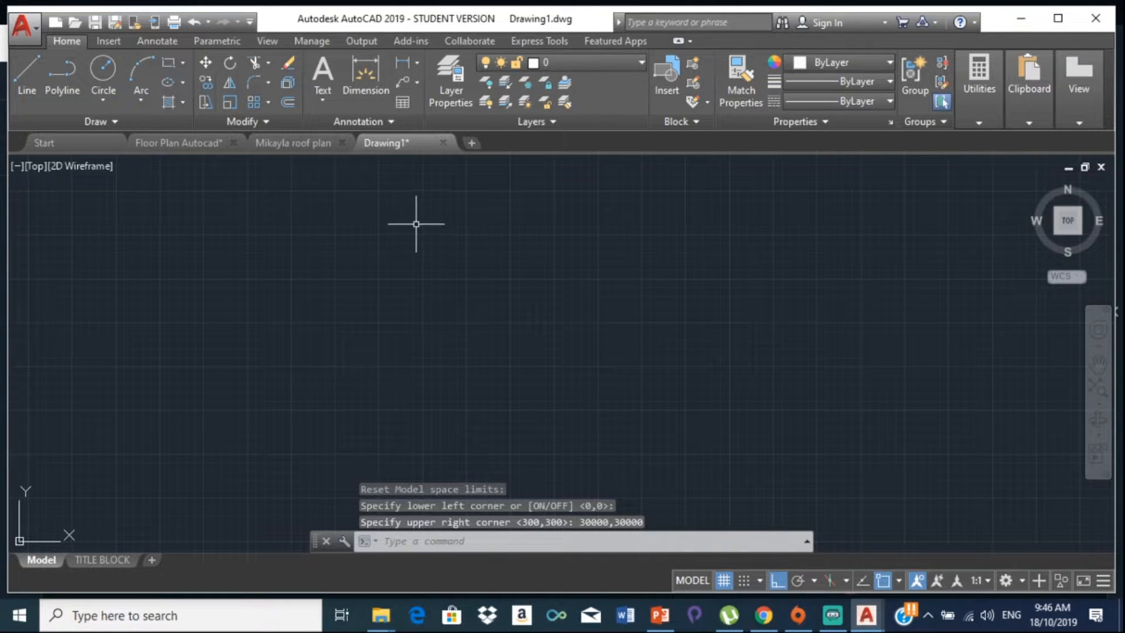
pyautogui.scroll(-5, 410, 244)
# Step: Run Clipboard Copy on a small window selection of the empty canvas
pyautogui.moveTo(397, 261); pyautogui.dragTo(310, 385, button='middle')
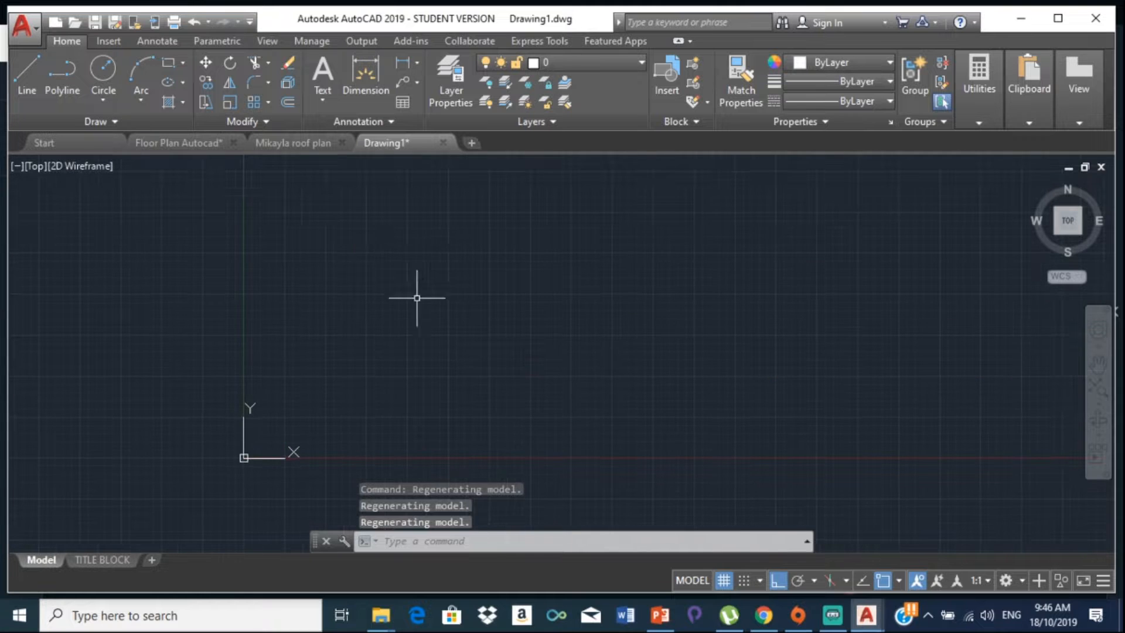
pyautogui.rightClick(452, 259)
pyautogui.moveTo(552, 312)
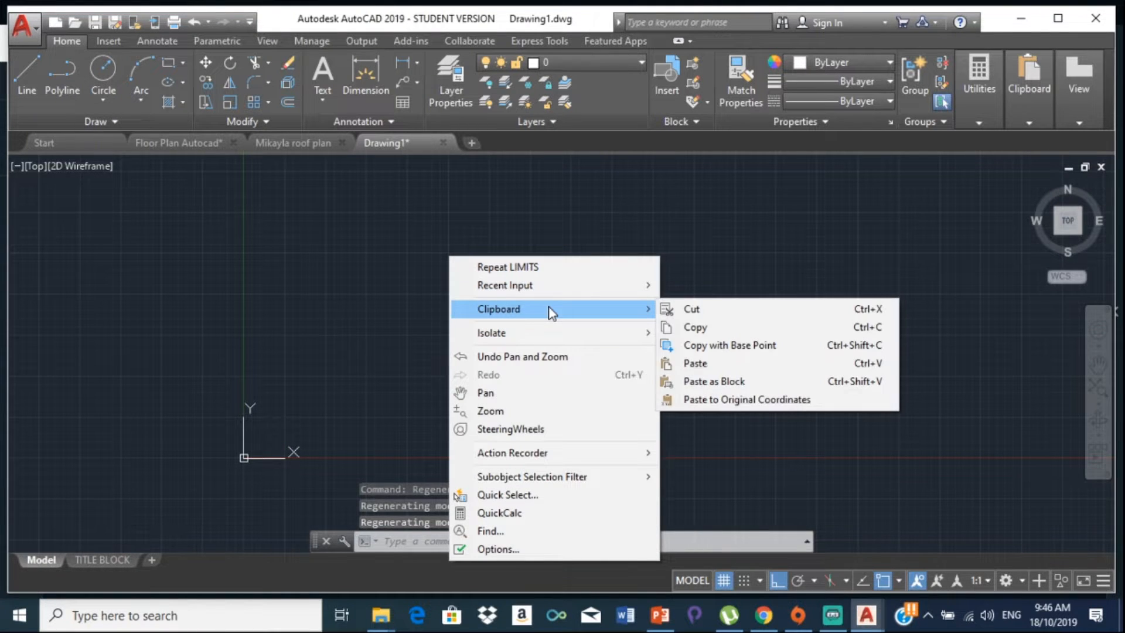
pyautogui.click(714, 327)
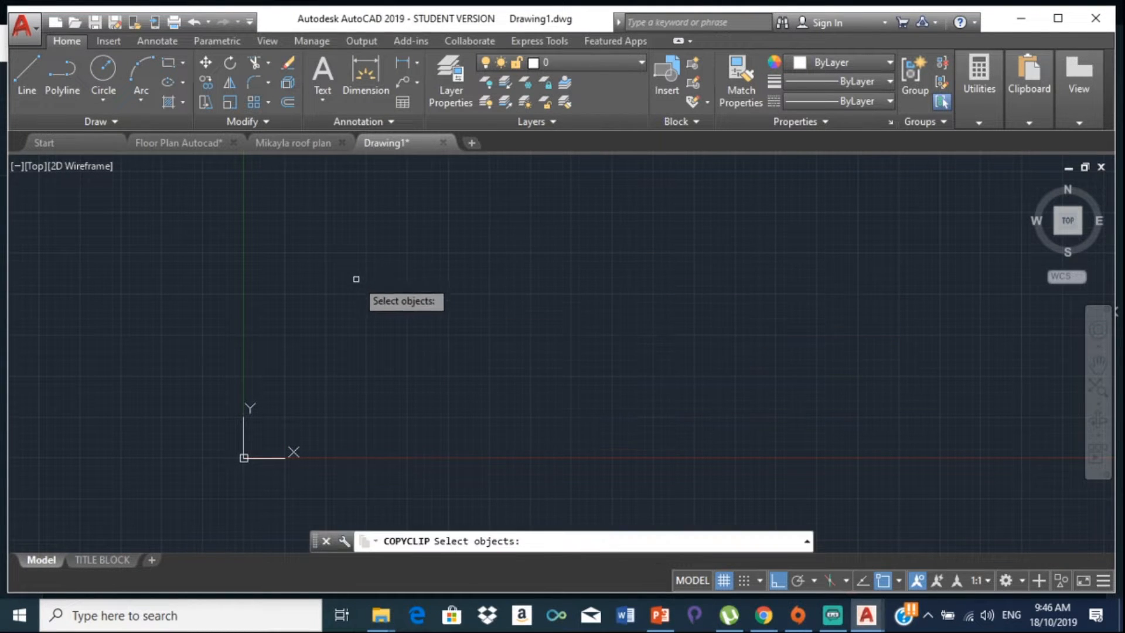
pyautogui.click(381, 291)
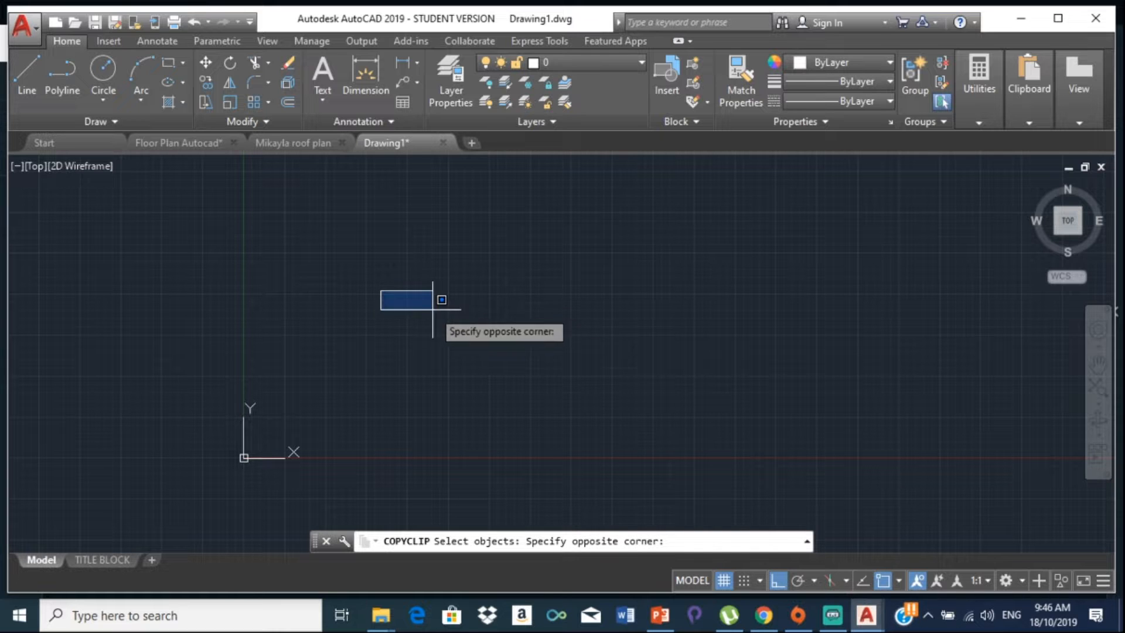
pyautogui.click(420, 314)
pyautogui.scroll(-5, 434, 332)
pyautogui.scroll(8, 436, 328)
pyautogui.press('Return')
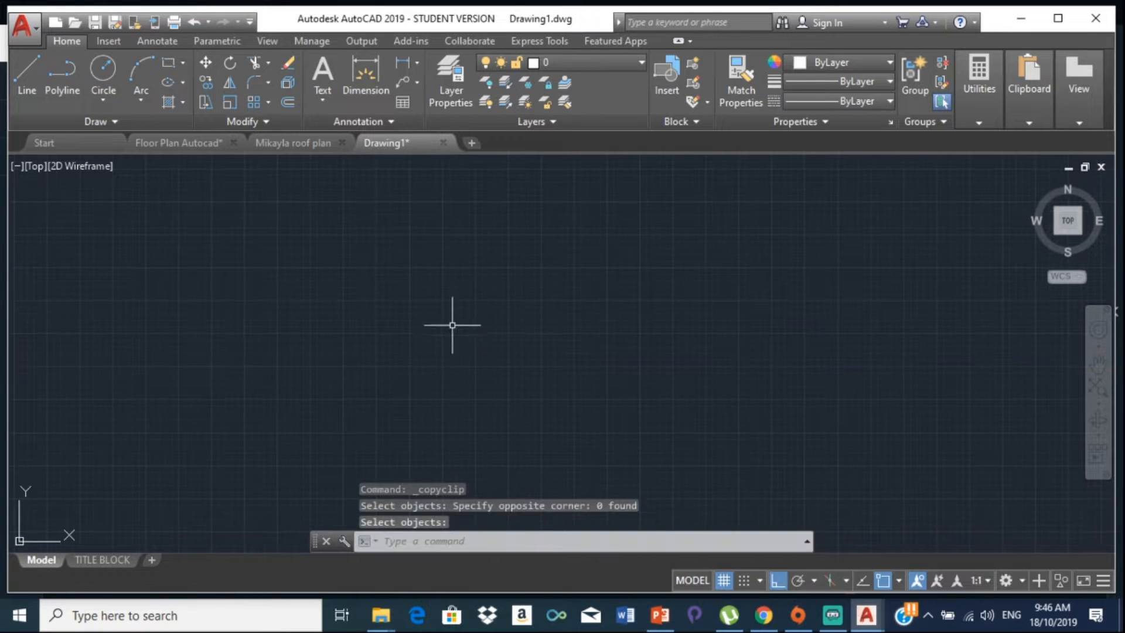
# Step: Paste the copied floor plan near the origin and window-select the pasted plan
pyautogui.rightClick(435, 325)
pyautogui.moveTo(510, 75)
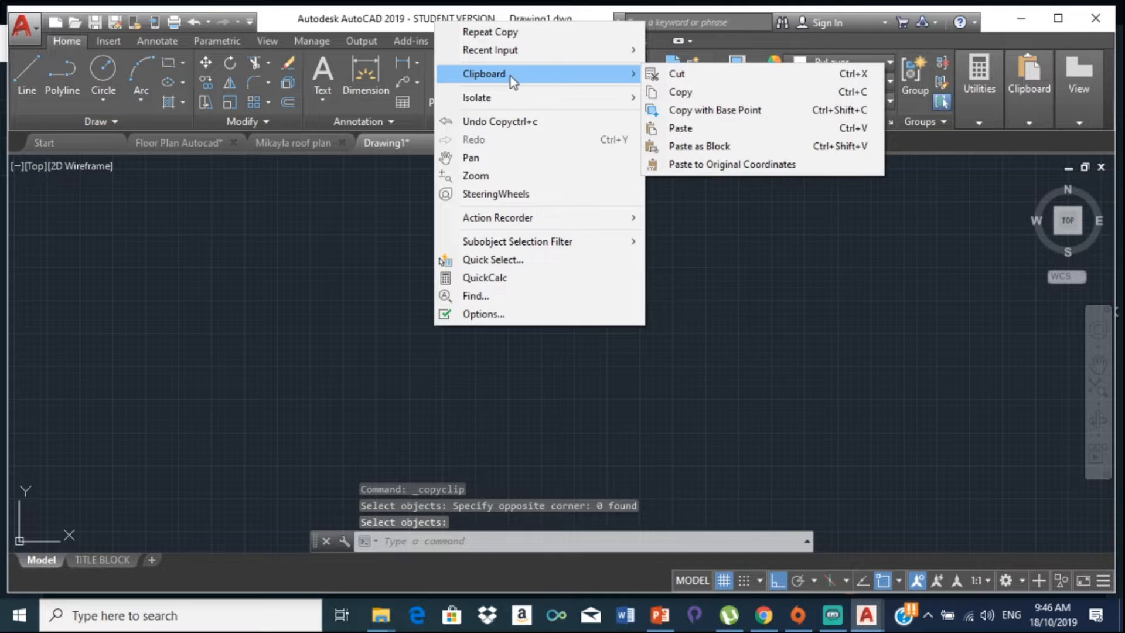
pyautogui.click(699, 136)
pyautogui.scroll(-3, 439, 415)
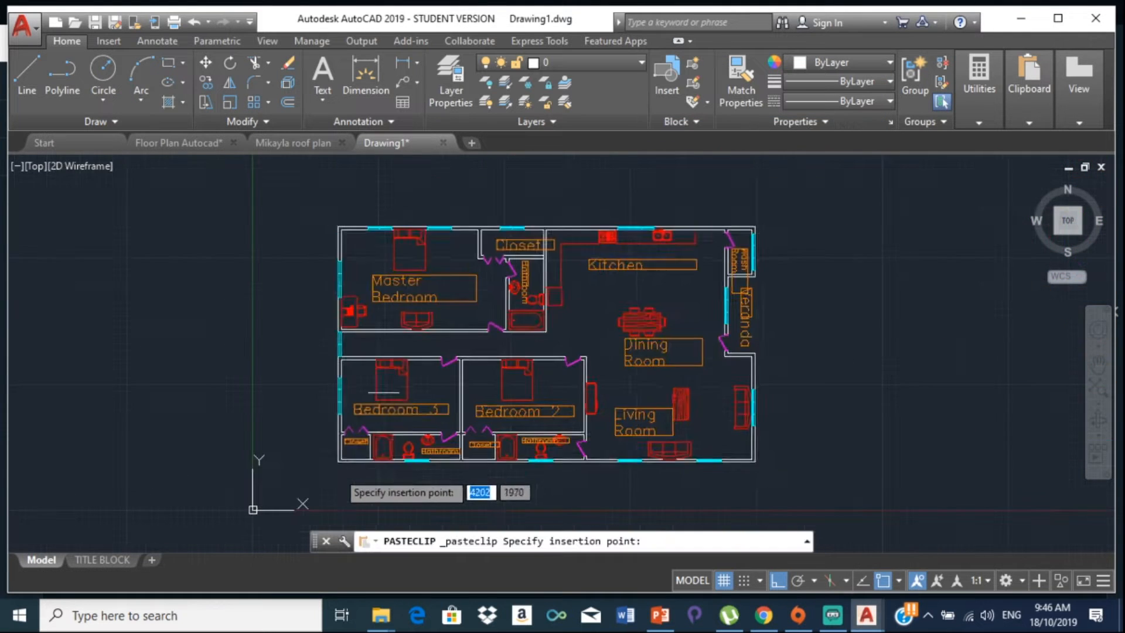
pyautogui.moveTo(363, 388); pyautogui.dragTo(327, 404, button='middle')
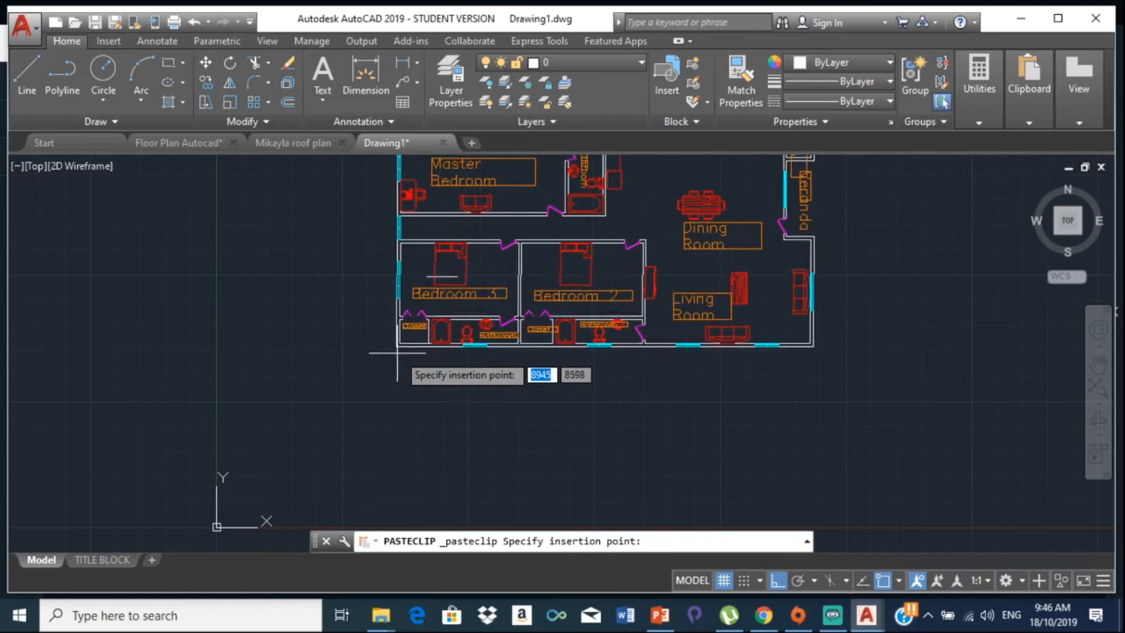
pyautogui.click(408, 337)
pyautogui.scroll(-6, 532, 293)
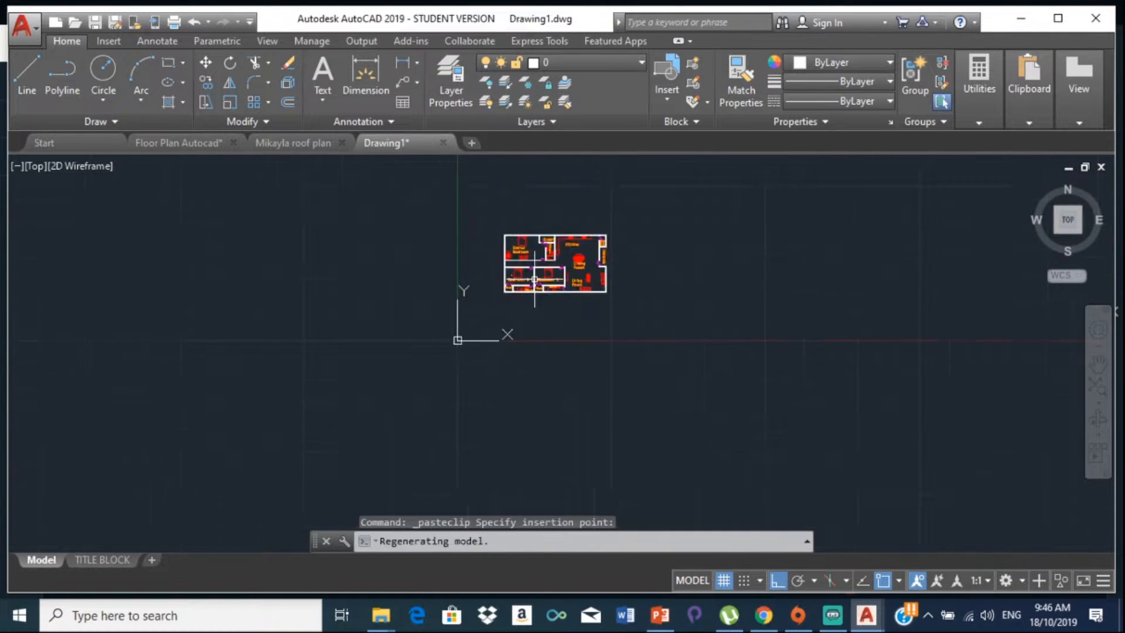
pyautogui.scroll(6, 521, 300)
pyautogui.scroll(-4, 517, 305)
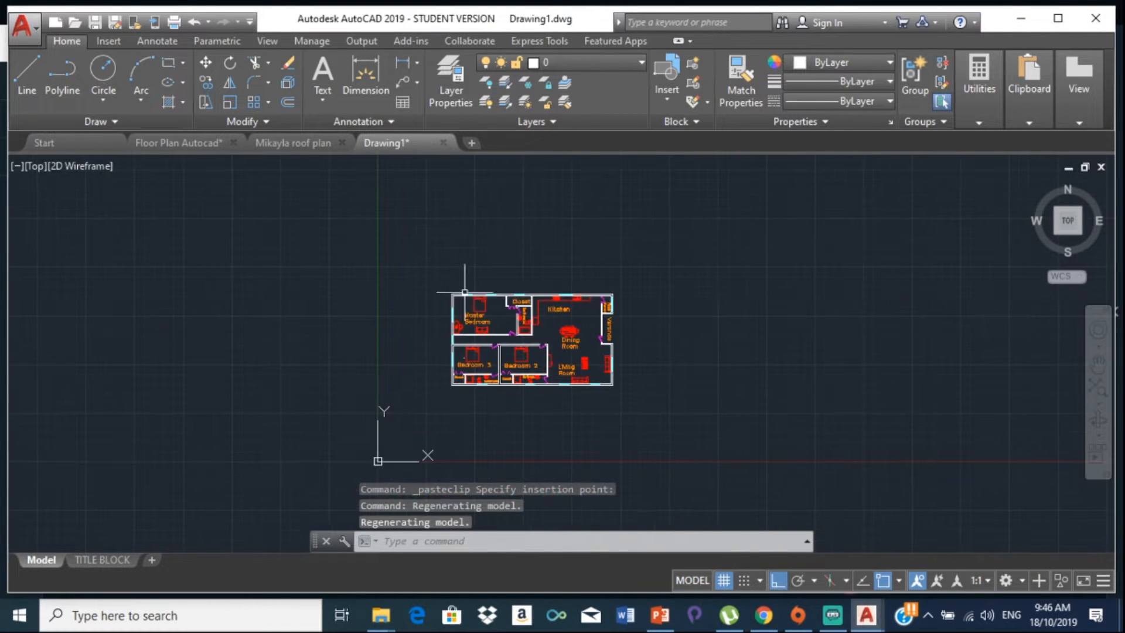
pyautogui.moveTo(406, 266)
pyautogui.mouseDown()
pyautogui.moveTo(403, 289)
pyautogui.moveTo(610, 447)
pyautogui.moveTo(712, 262)
pyautogui.mouseUp()
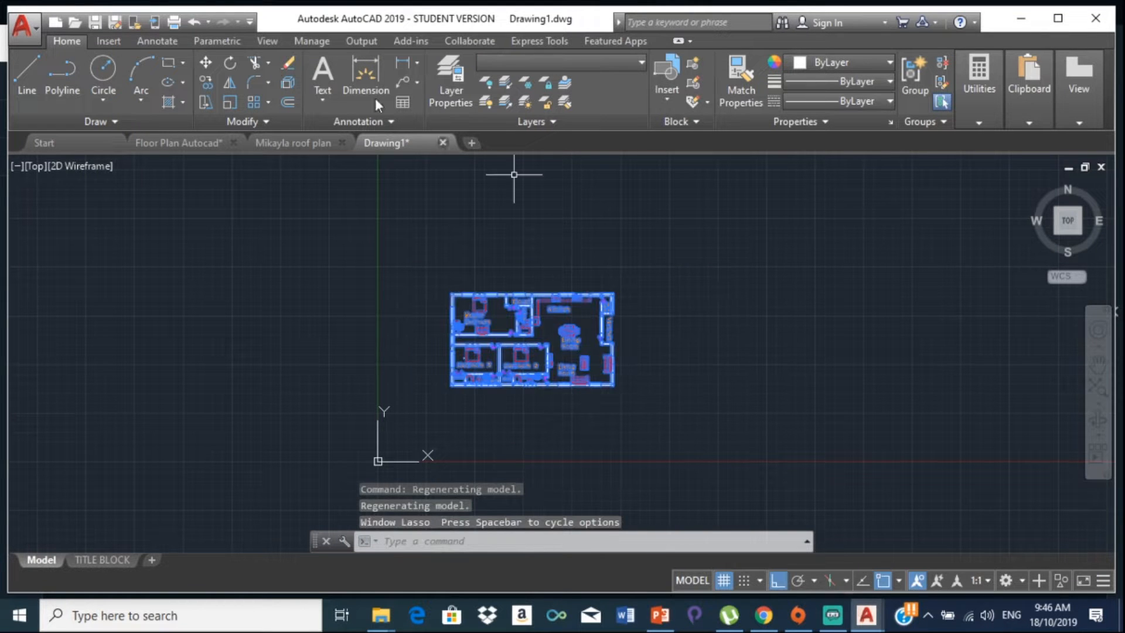
# Step: Move the floor plan diagonally up and right of the origin, with Ortho turned off
pyautogui.click(205, 62)
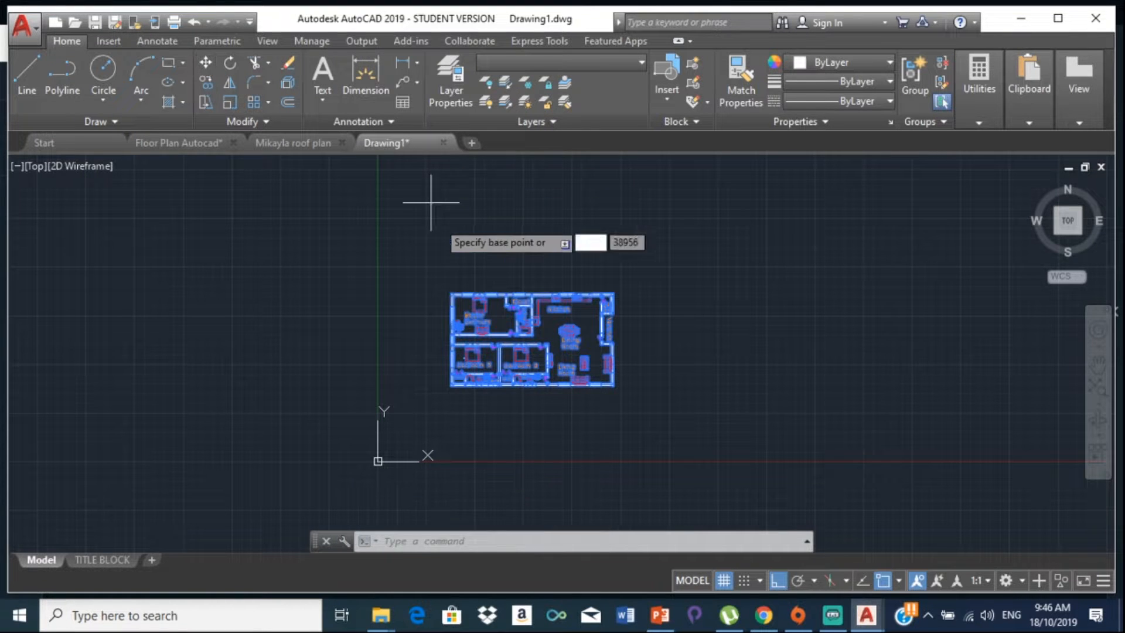
pyautogui.click(532, 306)
pyautogui.scroll(-3, 577, 246)
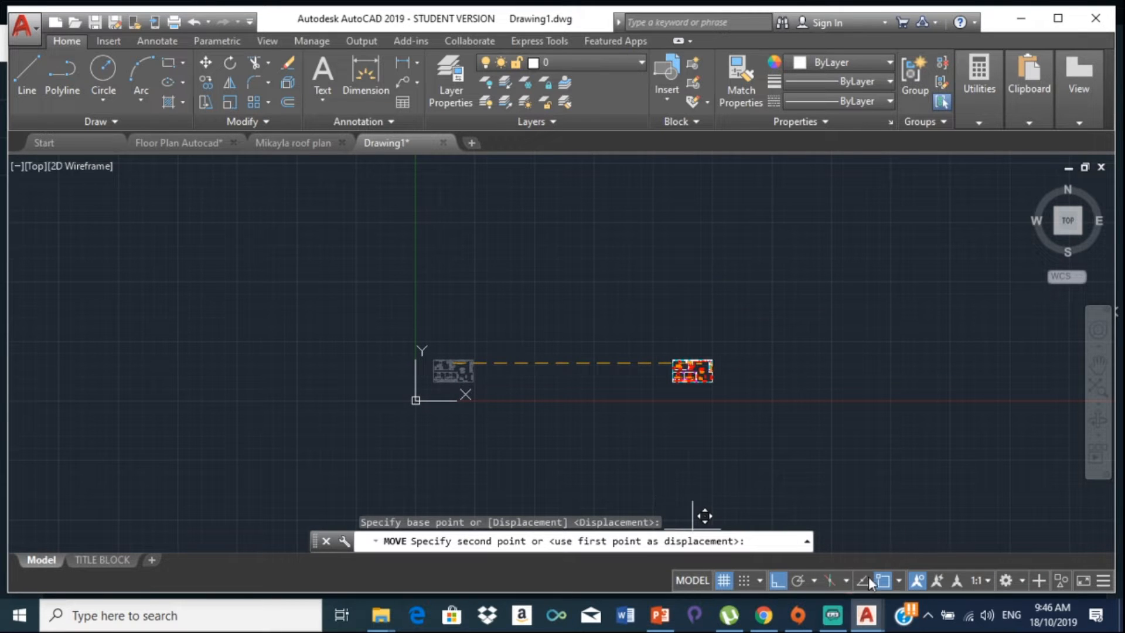
pyautogui.click(776, 580)
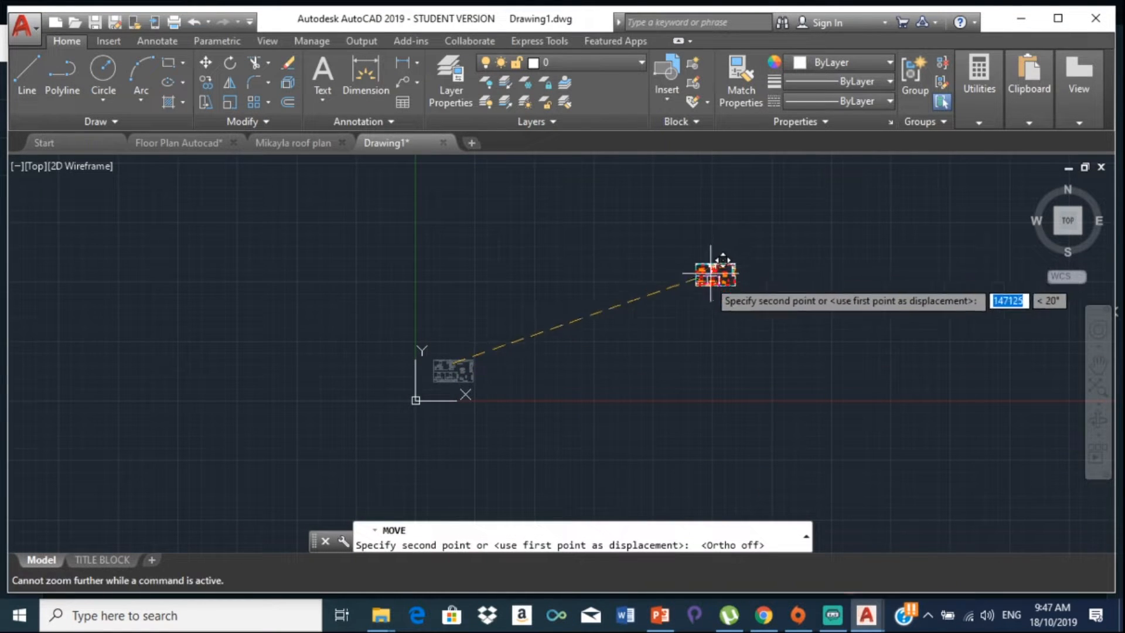
pyautogui.moveTo(715, 271); pyautogui.dragTo(593, 475, button='middle')
pyautogui.moveTo(573, 221); pyautogui.dragTo(530, 255, button='middle')
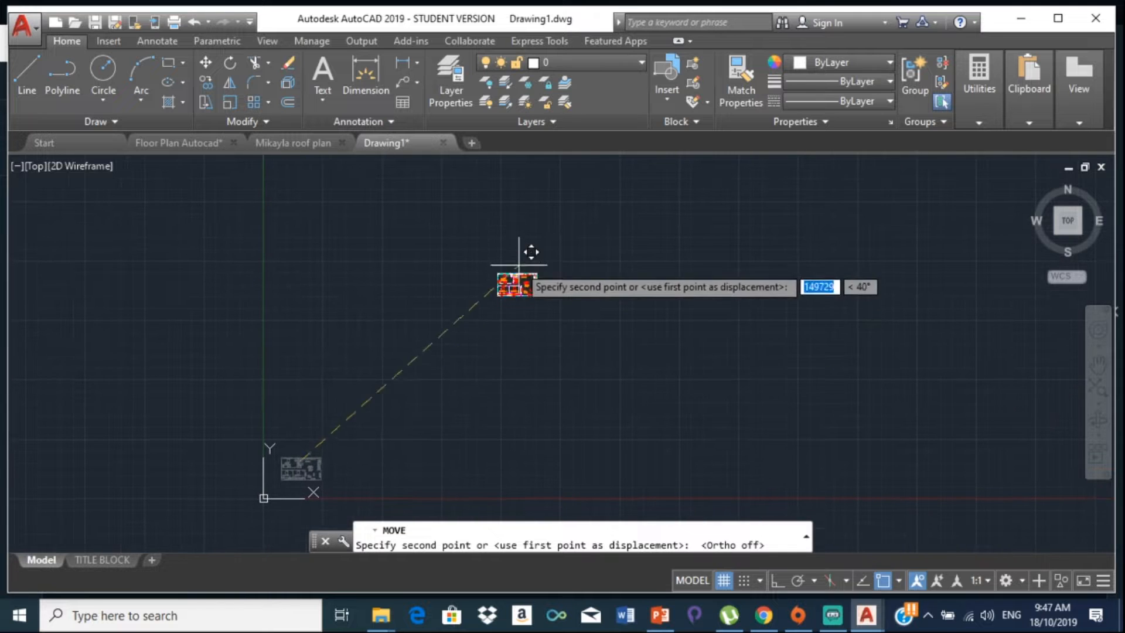
pyautogui.click(503, 240)
pyautogui.scroll(8, 503, 237)
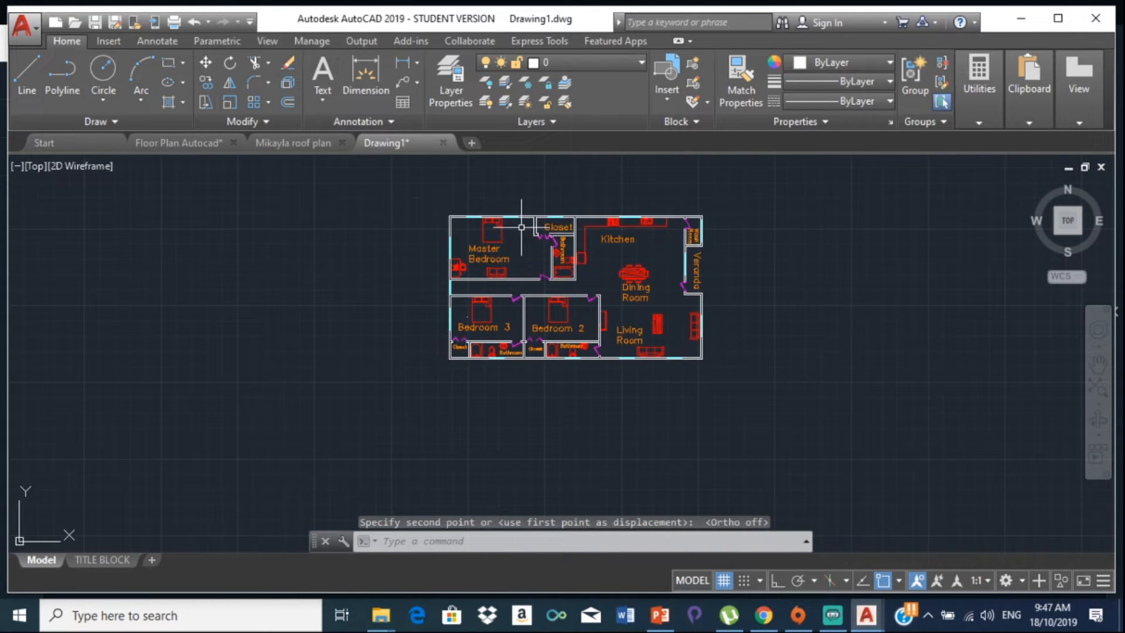
pyautogui.scroll(-2, 521, 226)
pyautogui.scroll(2, 633, 225)
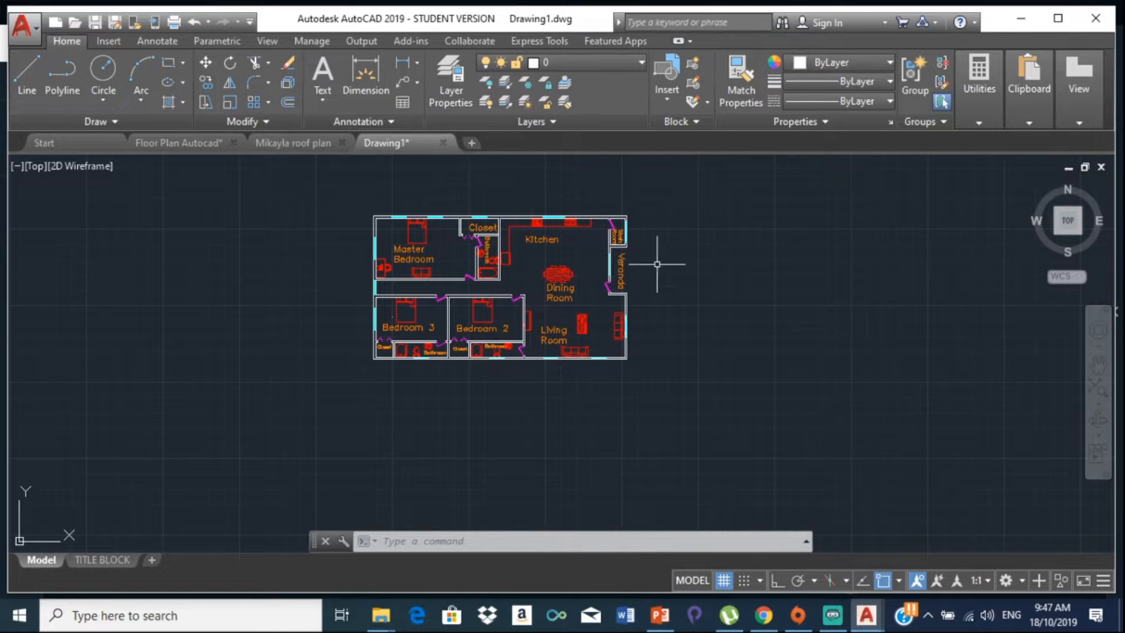
# Step: With Ortho on, rotate the whole plan 270° about its lower-right corner
pyautogui.moveTo(310, 205)
pyautogui.mouseDown()
pyautogui.moveTo(603, 485)
pyautogui.moveTo(668, 194)
pyautogui.moveTo(351, 182)
pyautogui.mouseUp()
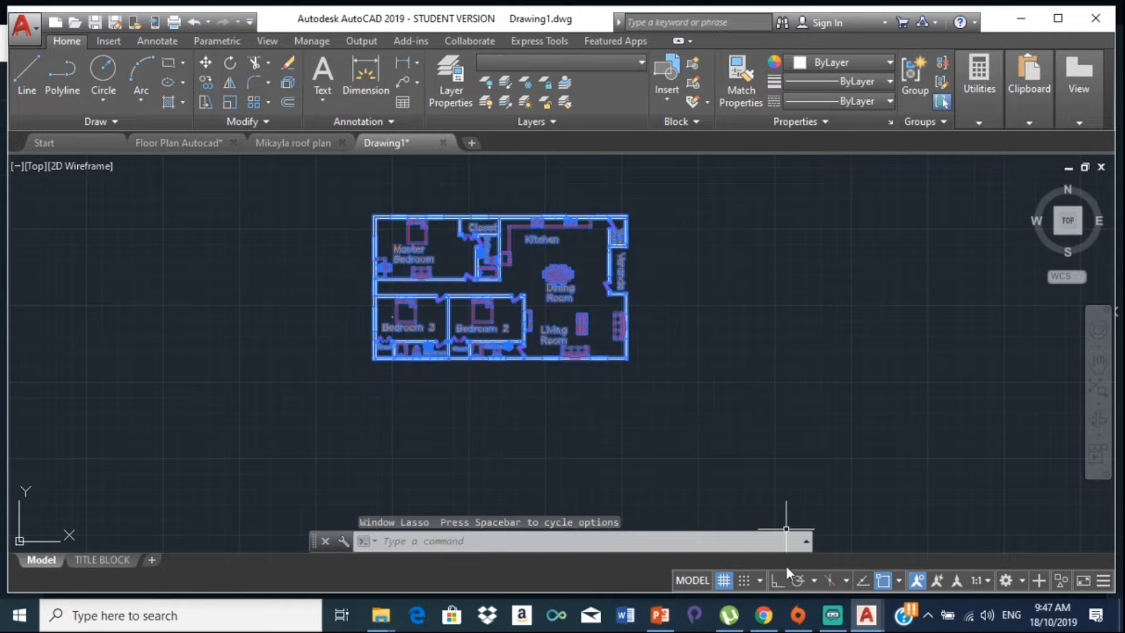
pyautogui.click(778, 579)
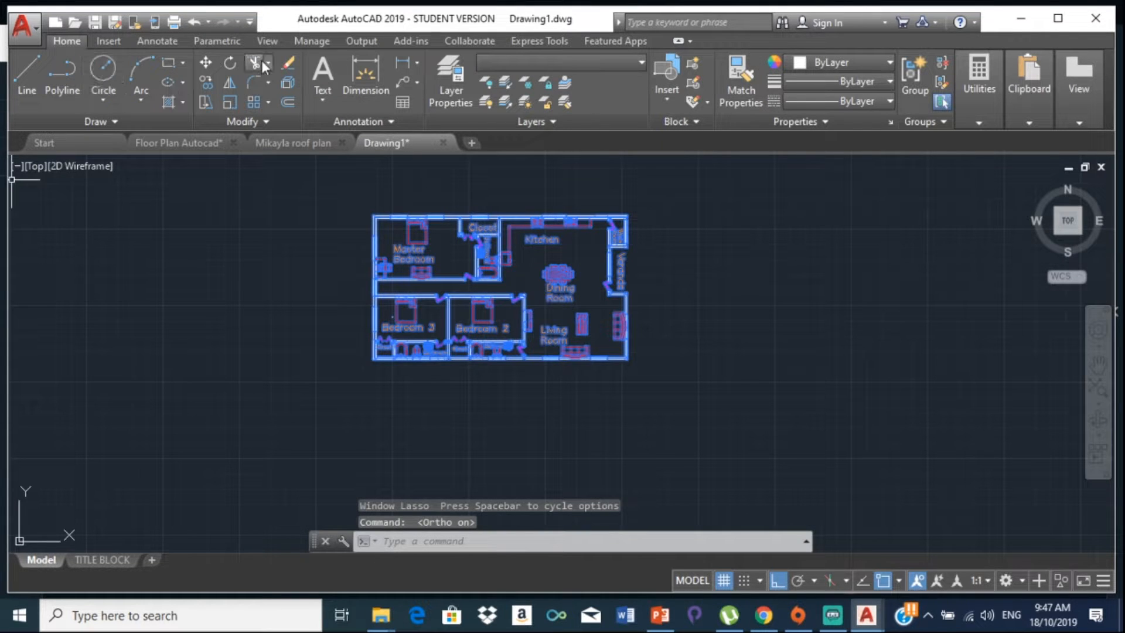
pyautogui.click(225, 64)
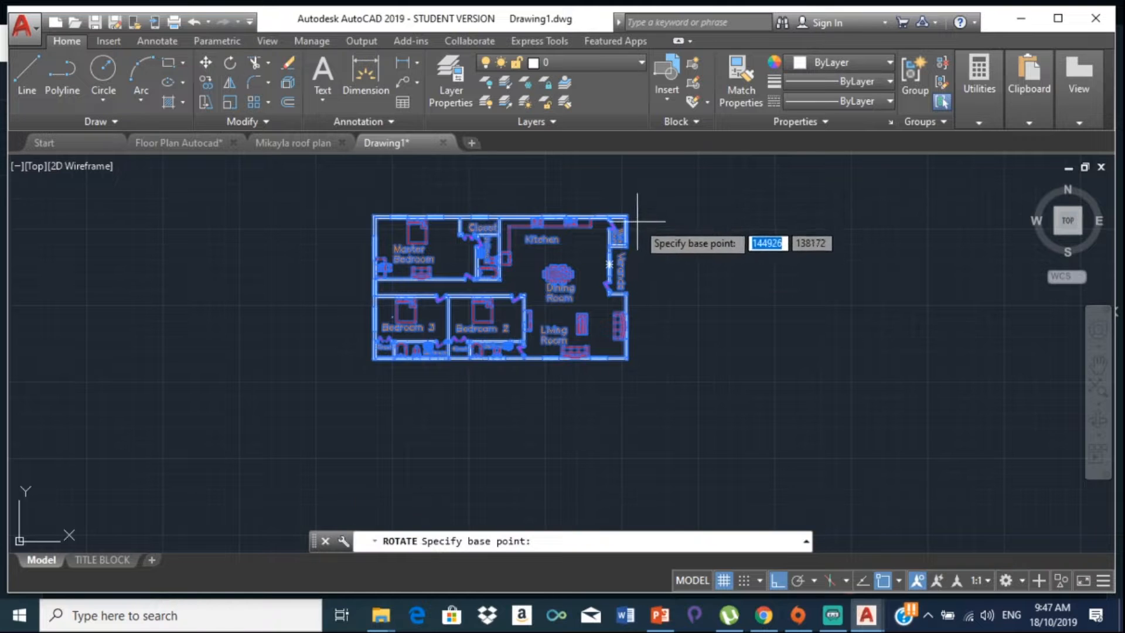
pyautogui.click(626, 357)
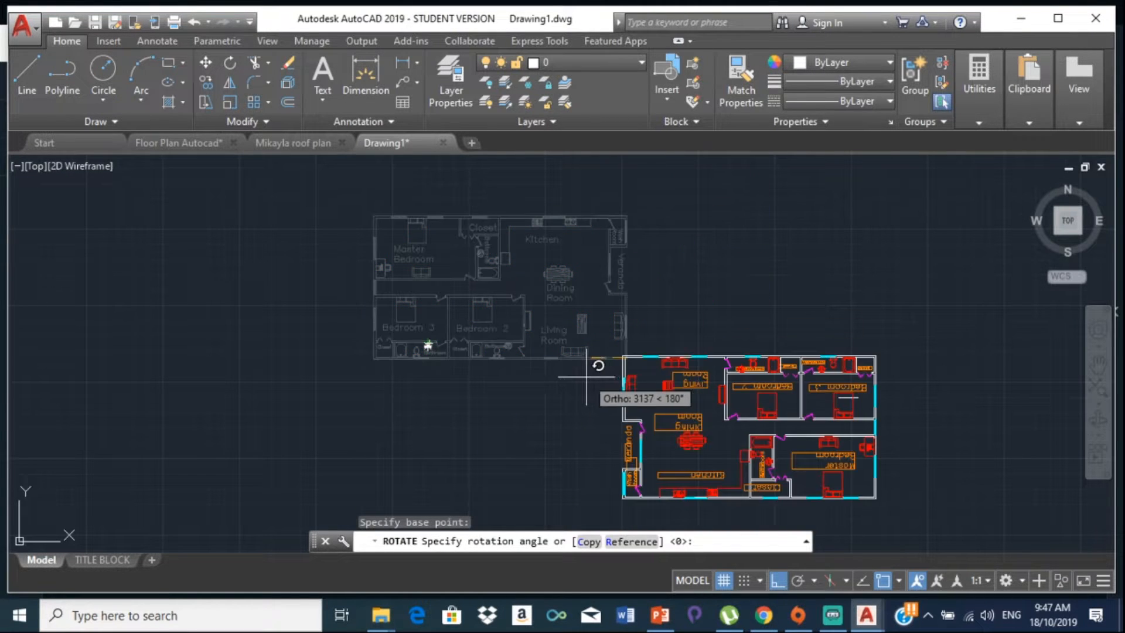
pyautogui.click(640, 381)
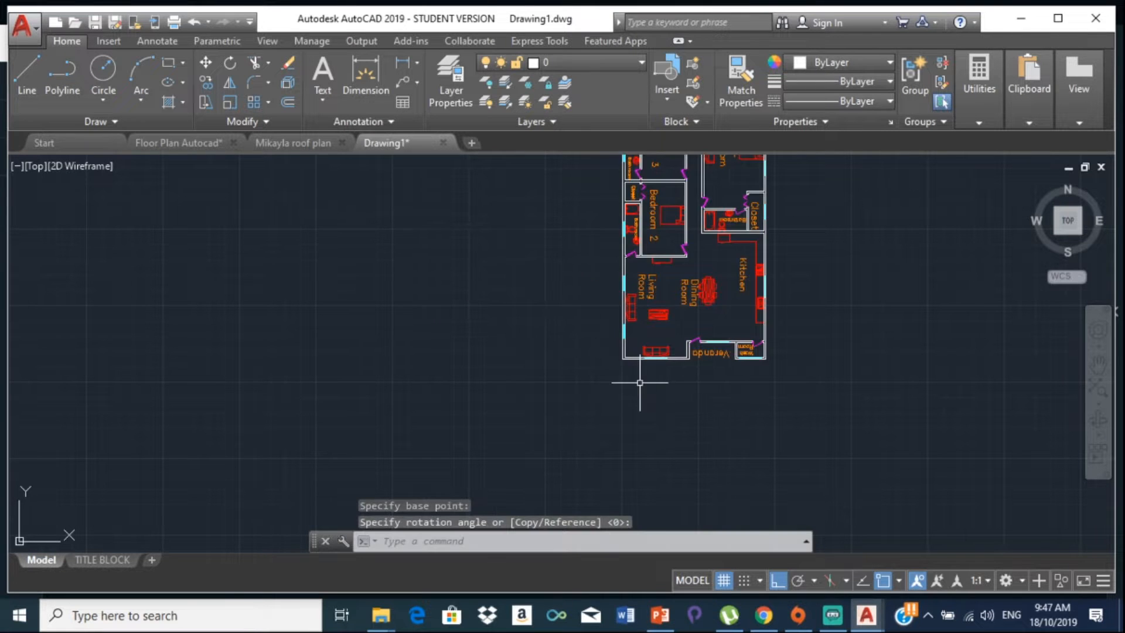
pyautogui.scroll(-5, 557, 301)
pyautogui.moveTo(557, 301); pyautogui.dragTo(476, 332, button='middle')
pyautogui.scroll(5, 521, 264)
pyautogui.moveTo(535, 228); pyautogui.dragTo(495, 379, button='middle')
pyautogui.scroll(5, 467, 274)
pyautogui.scroll(2, 513, 268)
pyautogui.moveTo(511, 263); pyautogui.dragTo(456, 356, button='middle')
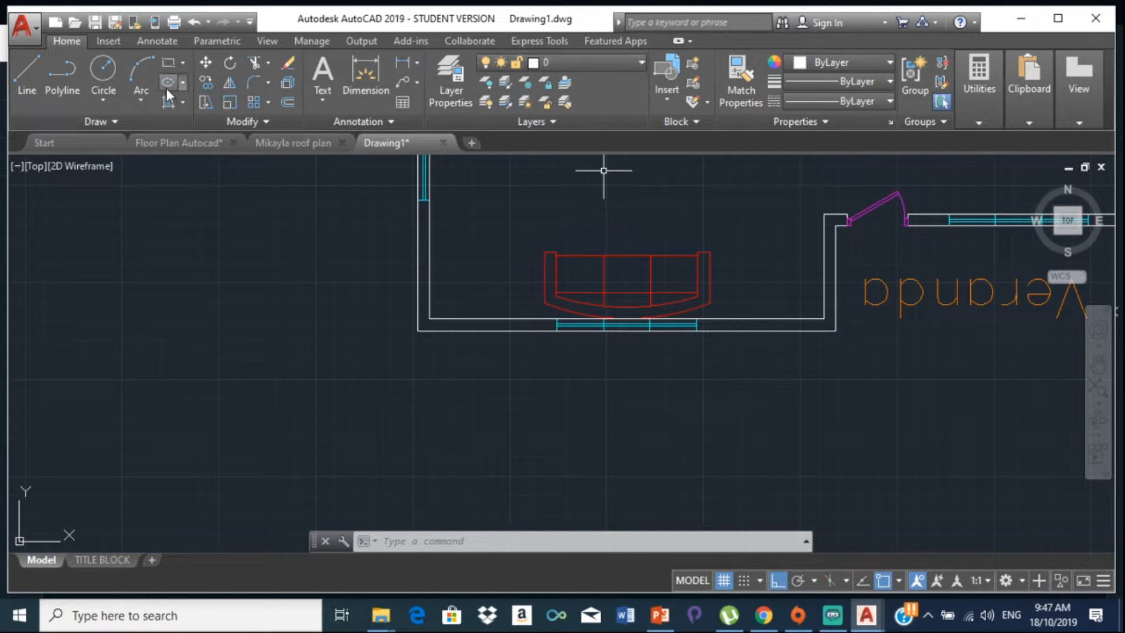
# Step: Draw a vertical line from the outer wall corner down well below the plan
pyautogui.click(17, 72)
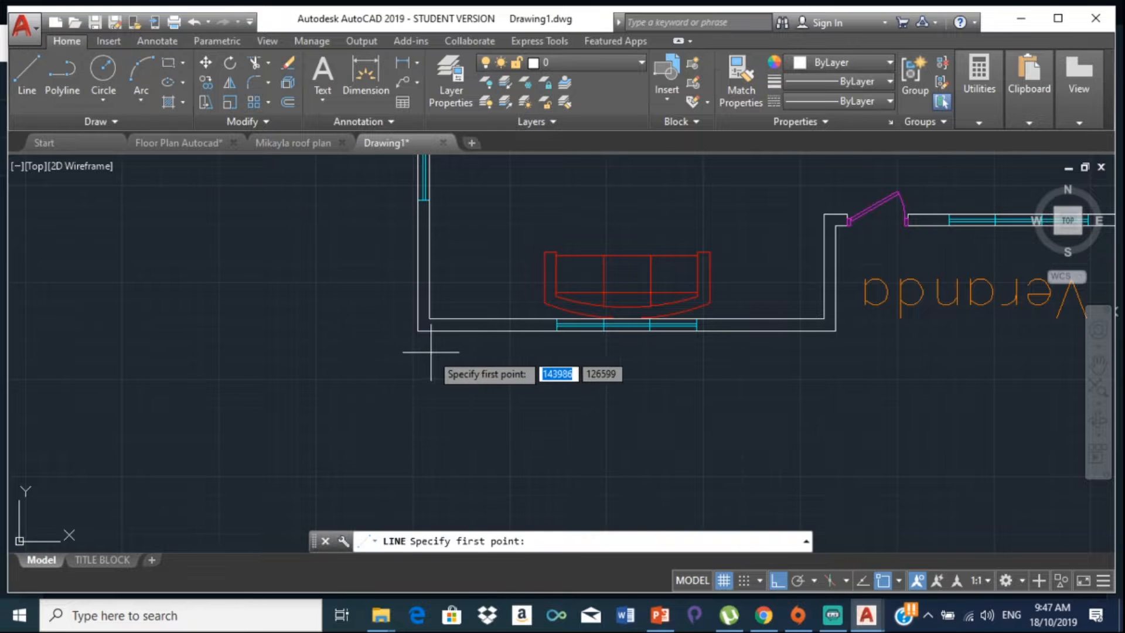
pyautogui.moveTo(429, 354); pyautogui.dragTo(364, 319, button='middle')
pyautogui.click(352, 295)
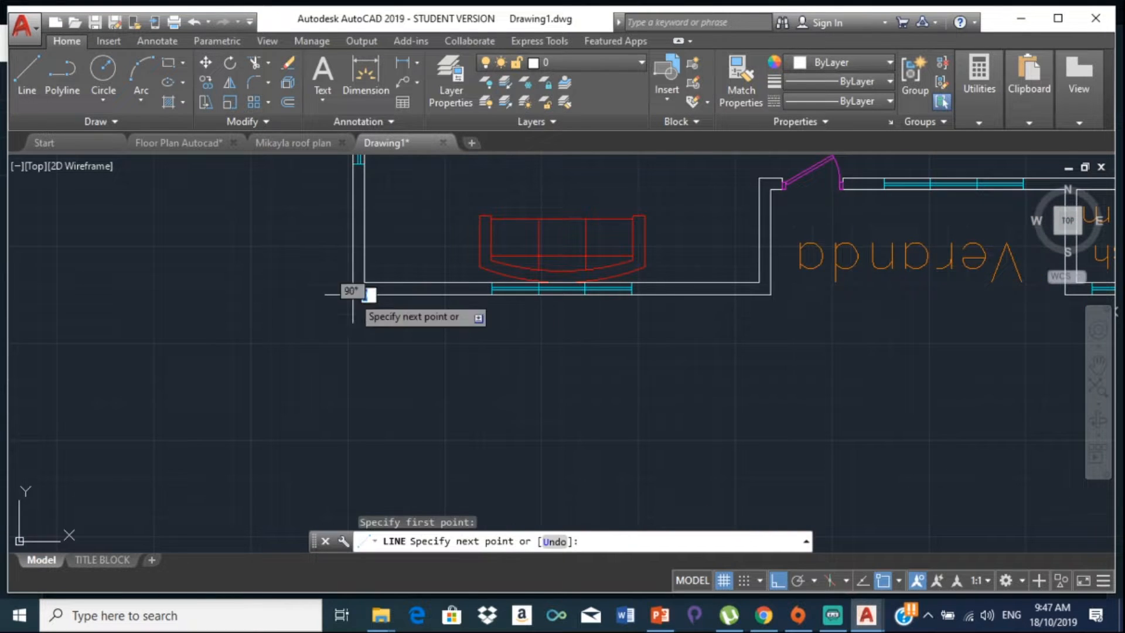
pyautogui.scroll(-5, 354, 391)
pyautogui.moveTo(354, 392); pyautogui.dragTo(304, 208, button='middle')
pyautogui.scroll(-2, 307, 529)
pyautogui.moveTo(307, 529); pyautogui.dragTo(250, 324, button='middle')
pyautogui.click(253, 360)
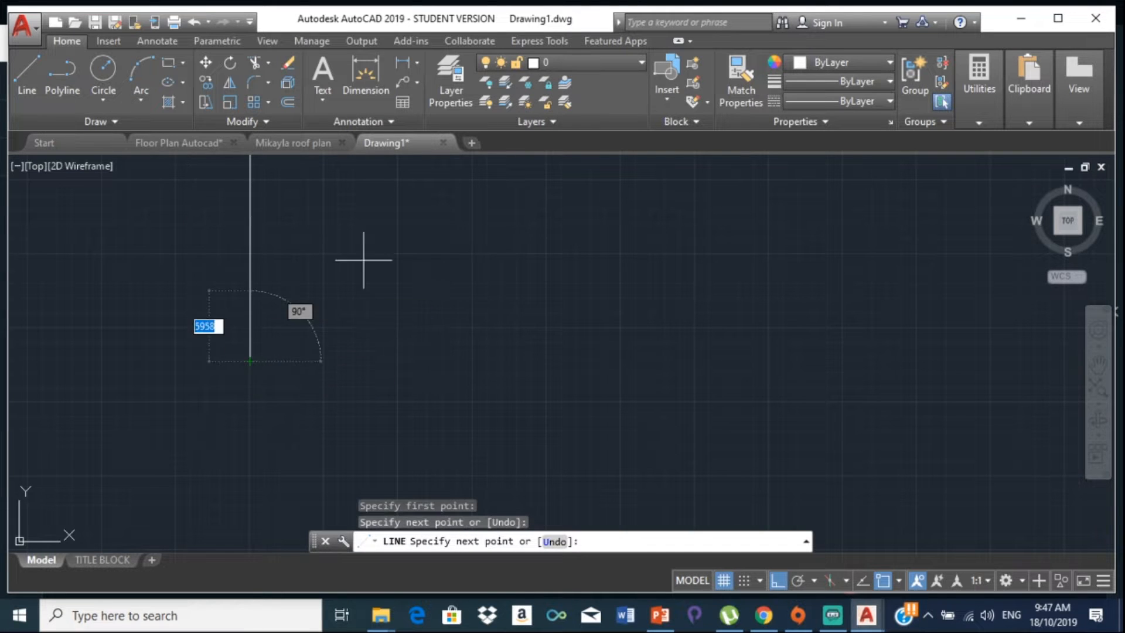
pyautogui.press('Return')
pyautogui.scroll(-5, 307, 344)
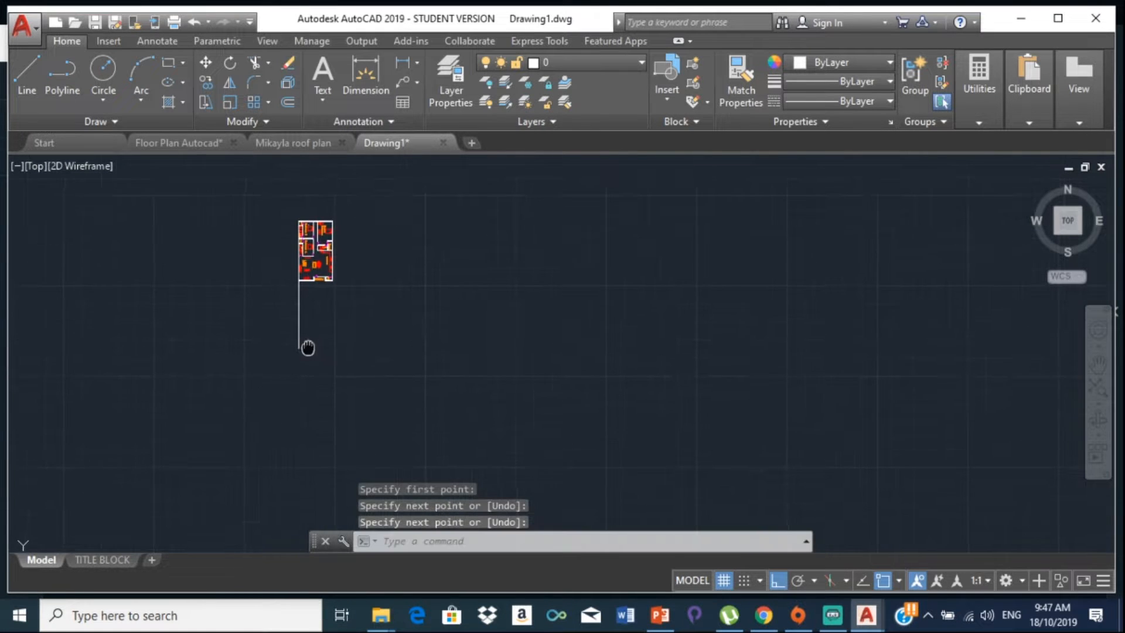
pyautogui.scroll(4, 308, 288)
pyautogui.scroll(2, 308, 276)
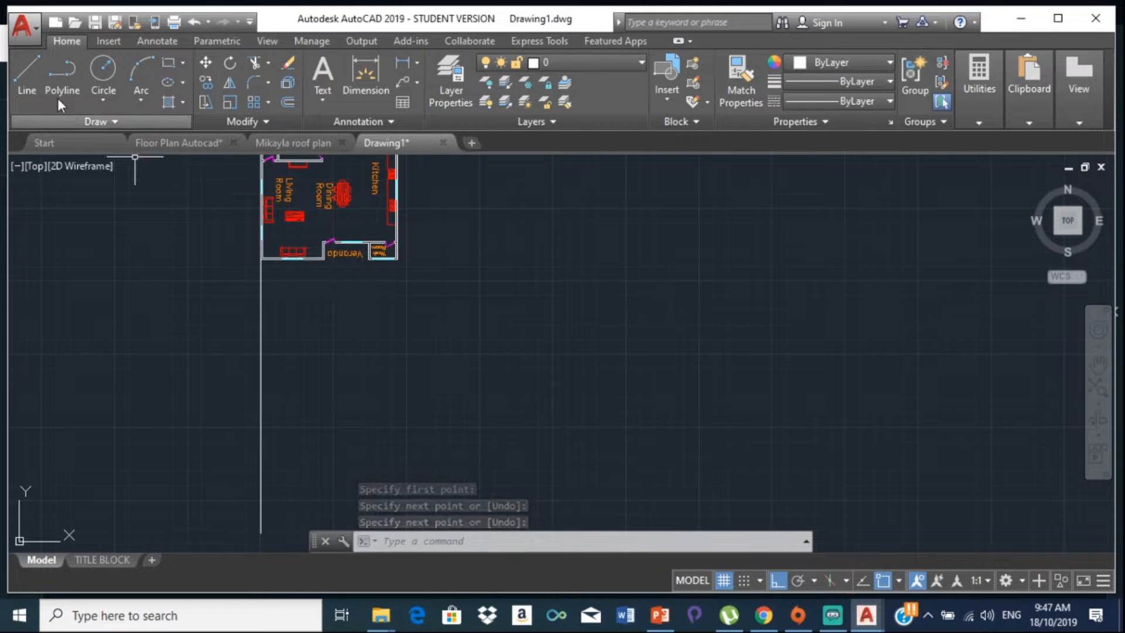
# Step: Draw a second vertical line from the window's corner down below the plan
pyautogui.click(28, 80)
pyautogui.scroll(4, 325, 277)
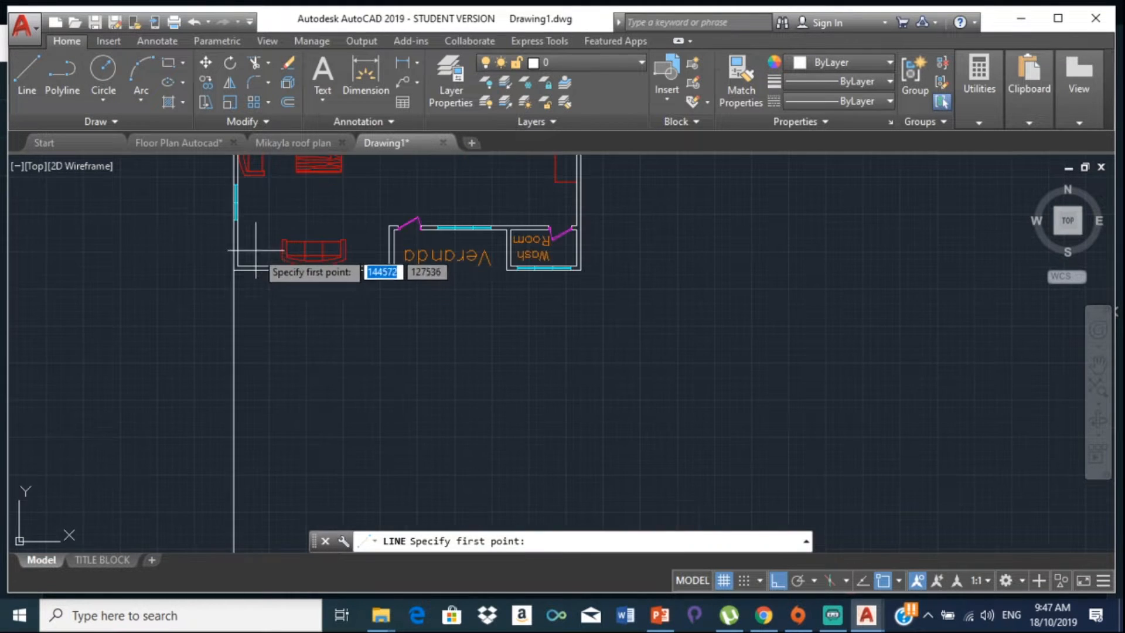
pyautogui.scroll(6, 287, 269)
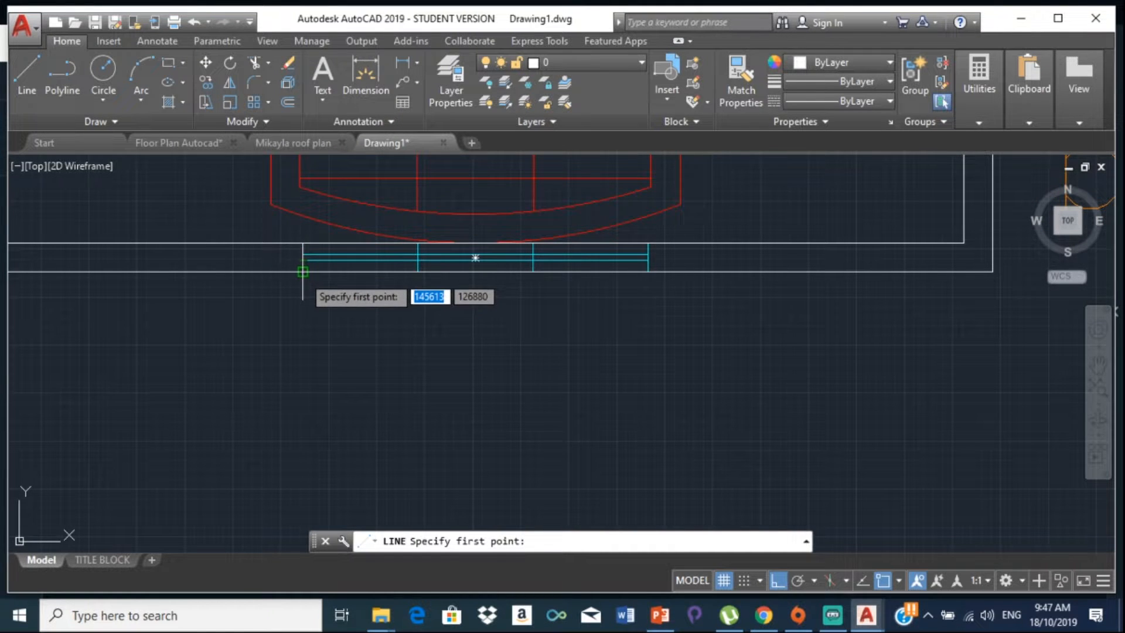
pyautogui.click(303, 271)
pyautogui.scroll(-2, 321, 370)
pyautogui.moveTo(328, 398); pyautogui.dragTo(283, 220, button='middle')
pyautogui.scroll(-1, 270, 502)
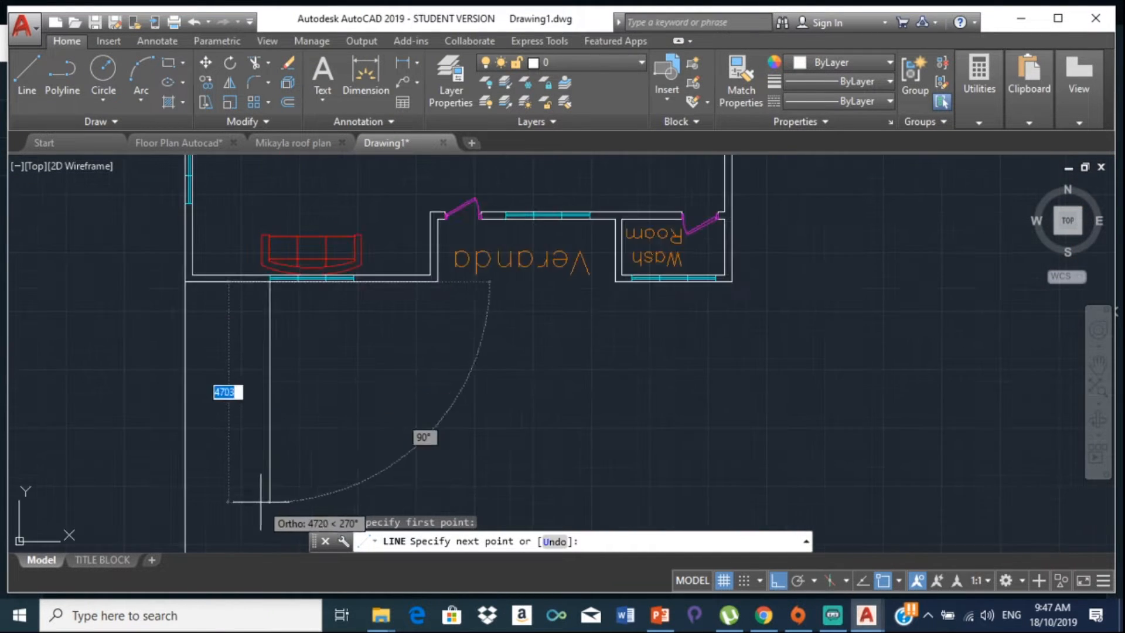
pyautogui.scroll(-1, 261, 502)
pyautogui.moveTo(261, 502); pyautogui.dragTo(271, 282, button='middle')
pyautogui.scroll(-2, 297, 475)
pyautogui.moveTo(294, 480); pyautogui.dragTo(275, 326, button='middle')
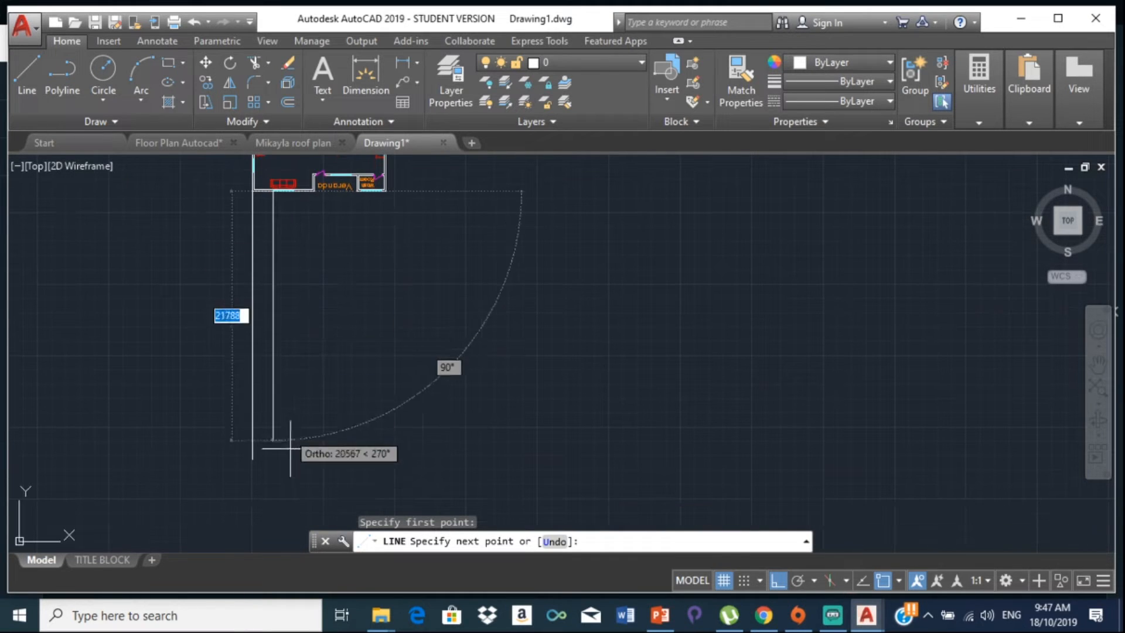
pyautogui.click(293, 457)
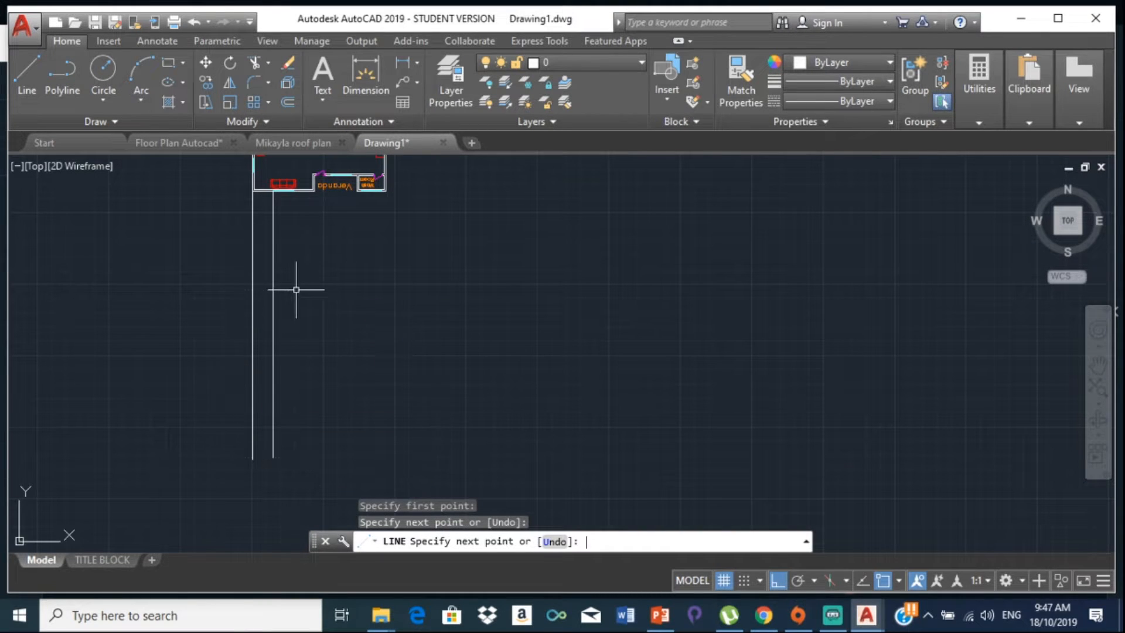
pyautogui.press('Return')
pyautogui.press('Return')
# Step: Draw a projection line from the sofa window's end down below the plan
pyautogui.scroll(4, 319, 193)
pyautogui.moveTo(316, 193); pyautogui.dragTo(551, 301, button='middle')
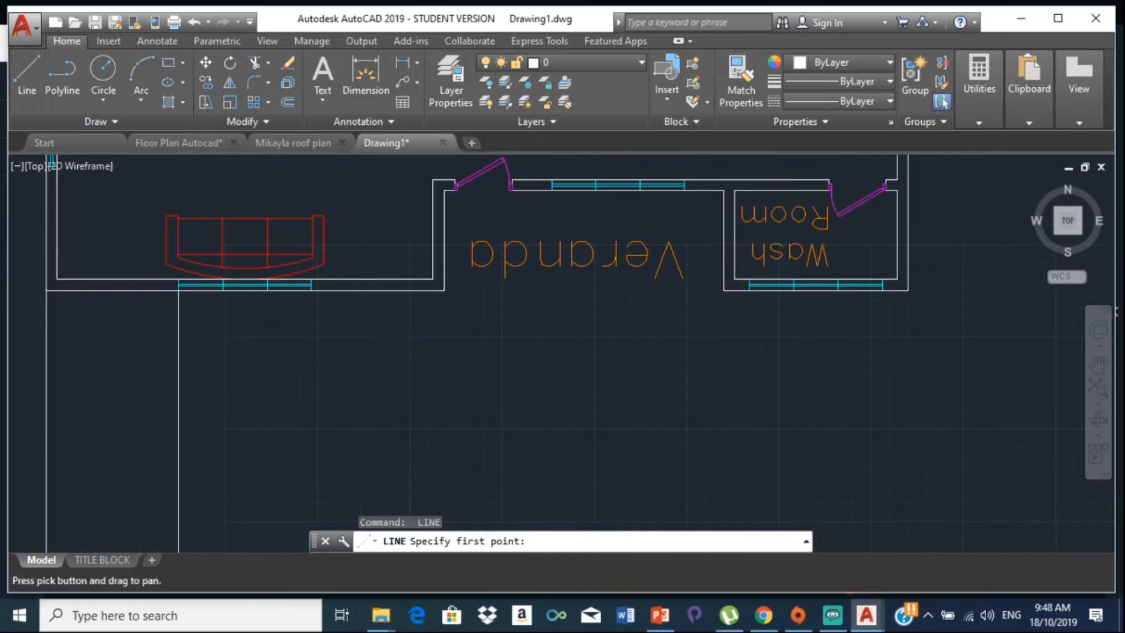
pyautogui.scroll(5, 314, 290)
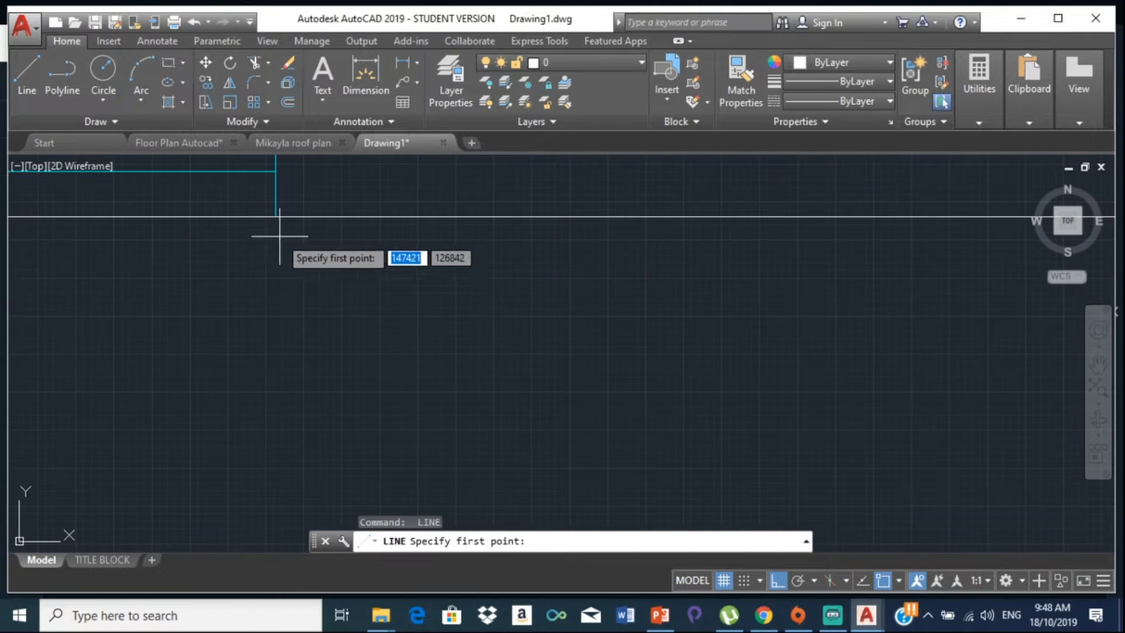
pyautogui.click(275, 217)
pyautogui.scroll(-8, 271, 375)
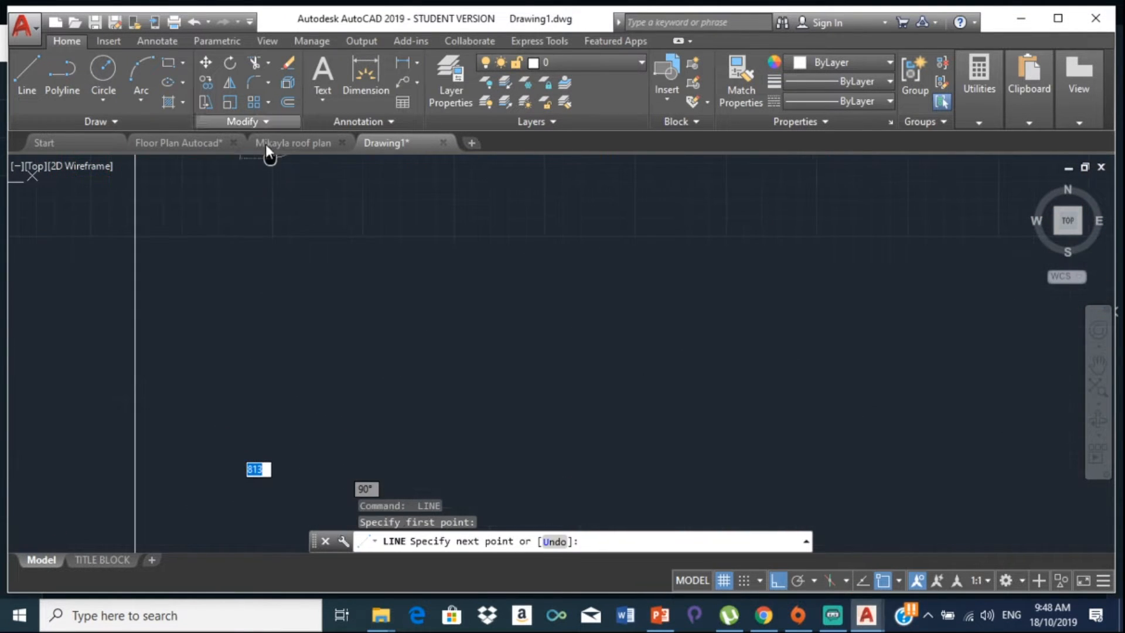
pyautogui.scroll(-2, 272, 410)
pyautogui.moveTo(266, 425); pyautogui.dragTo(264, 329, button='middle')
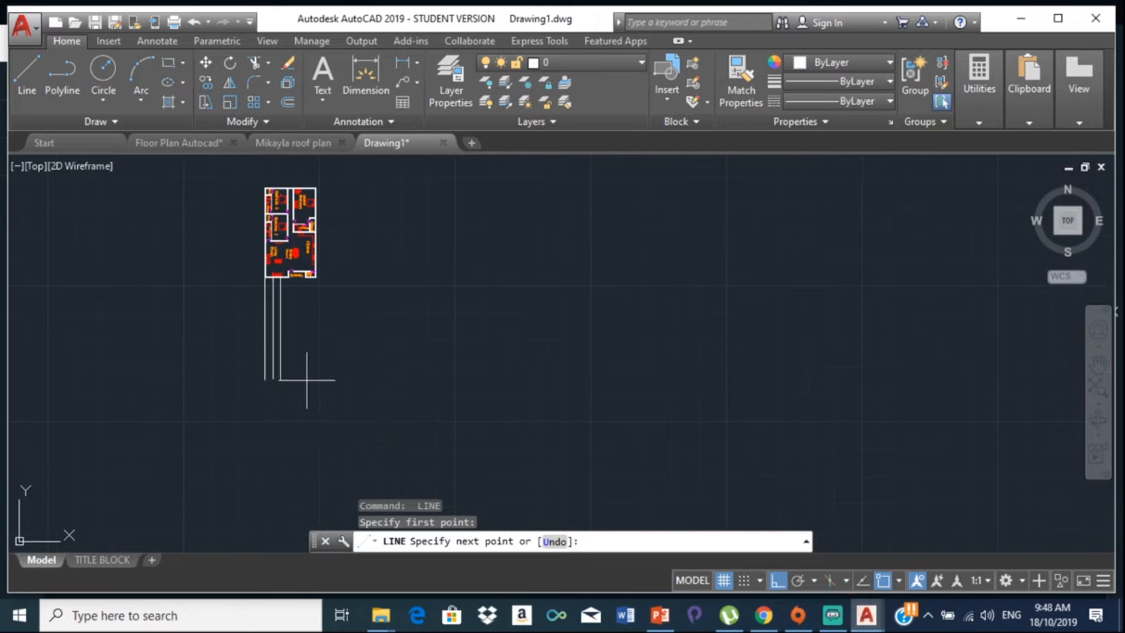
pyautogui.click(306, 381)
pyautogui.press('Return')
pyautogui.press('Return')
pyautogui.scroll(5, 326, 234)
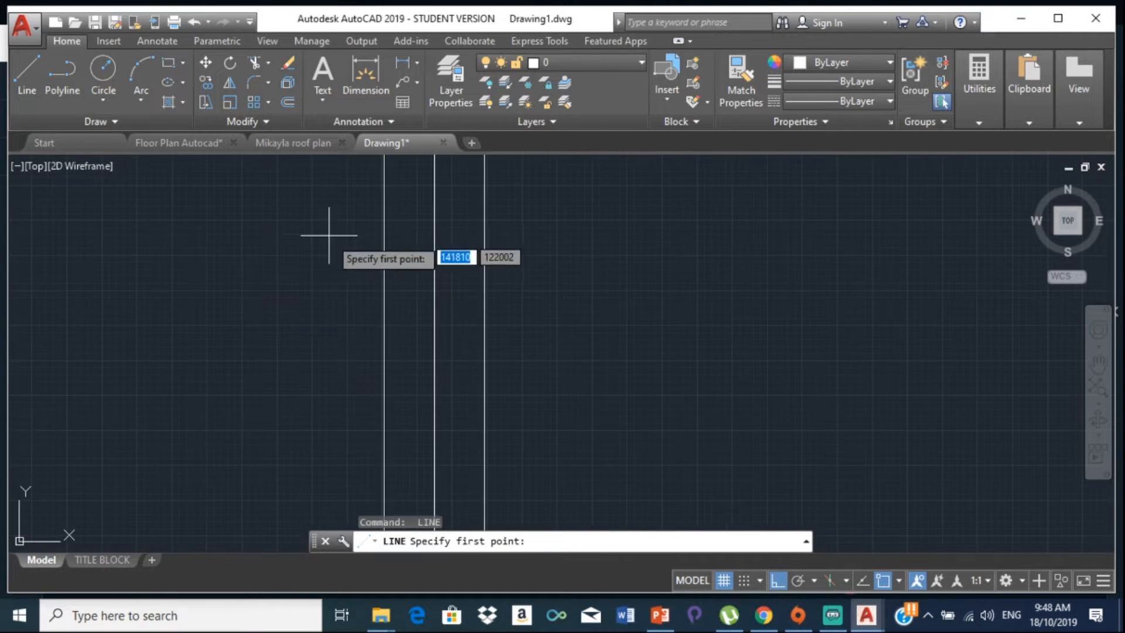
pyautogui.scroll(3, 32, 384)
pyautogui.scroll(3, 219, 239)
pyautogui.scroll(3, 258, 239)
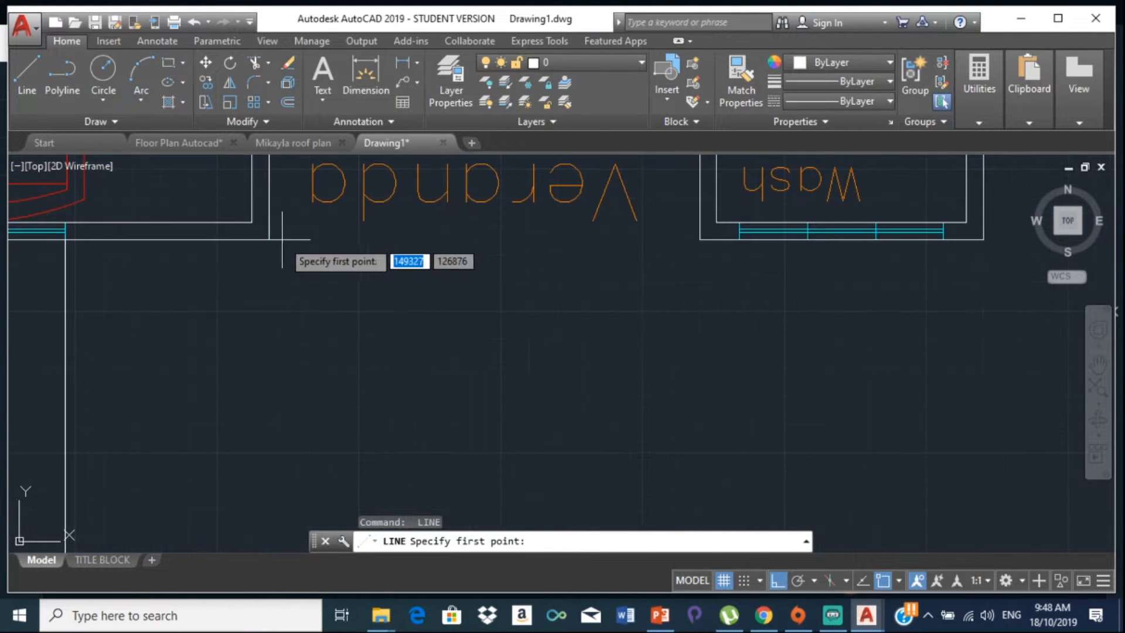
# Step: Drop a vertical projection line from the lower veranda wall corner to well below the plan
pyautogui.click(269, 238)
pyautogui.scroll(-3, 234, 328)
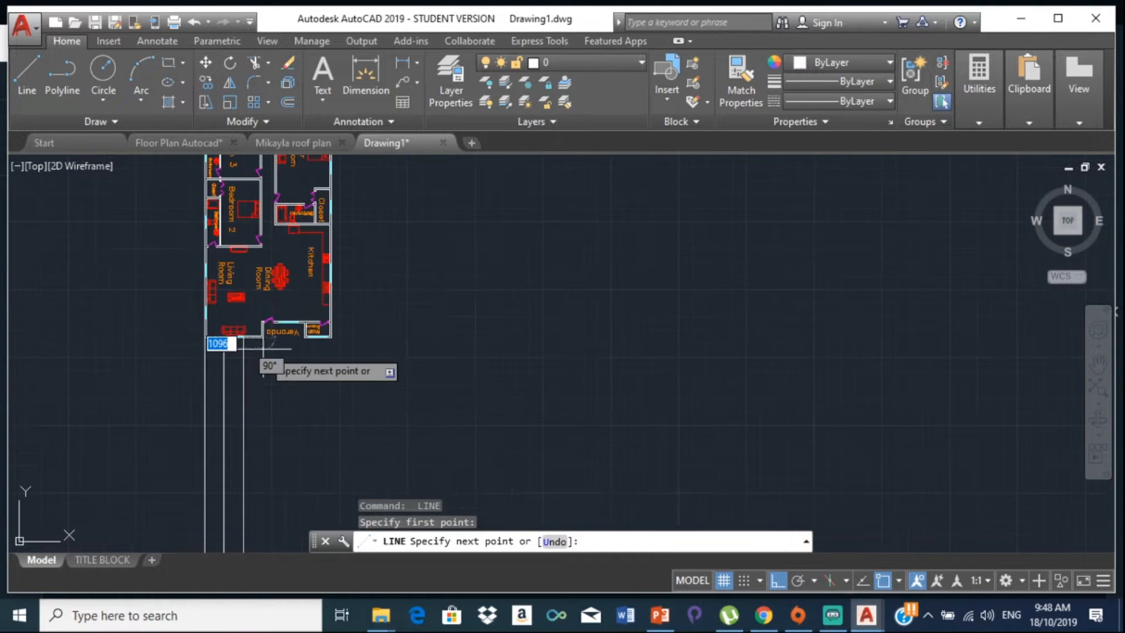
pyautogui.scroll(5, 264, 352)
pyautogui.click(271, 397)
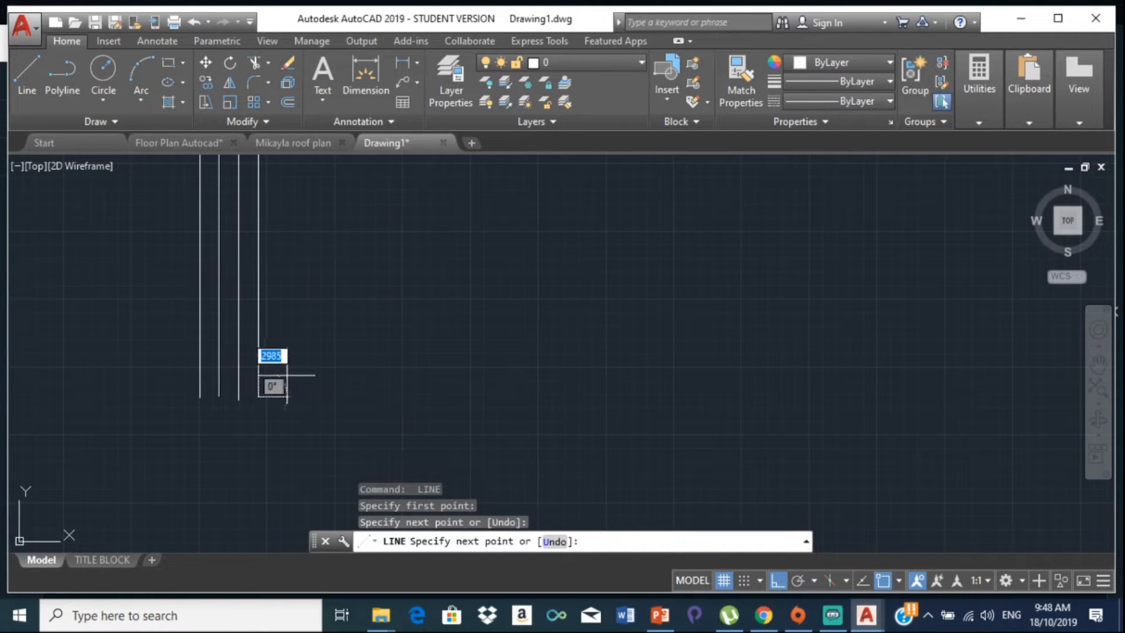
pyautogui.press('Return')
pyautogui.press('Return')
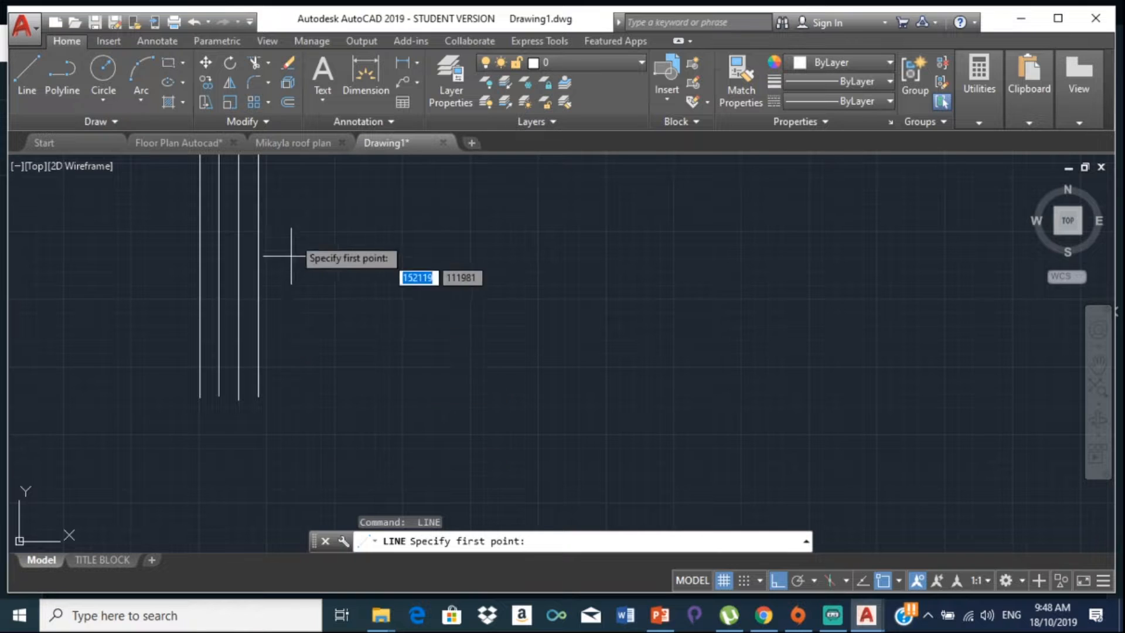
pyautogui.scroll(-2, 296, 321)
pyautogui.scroll(5, 269, 304)
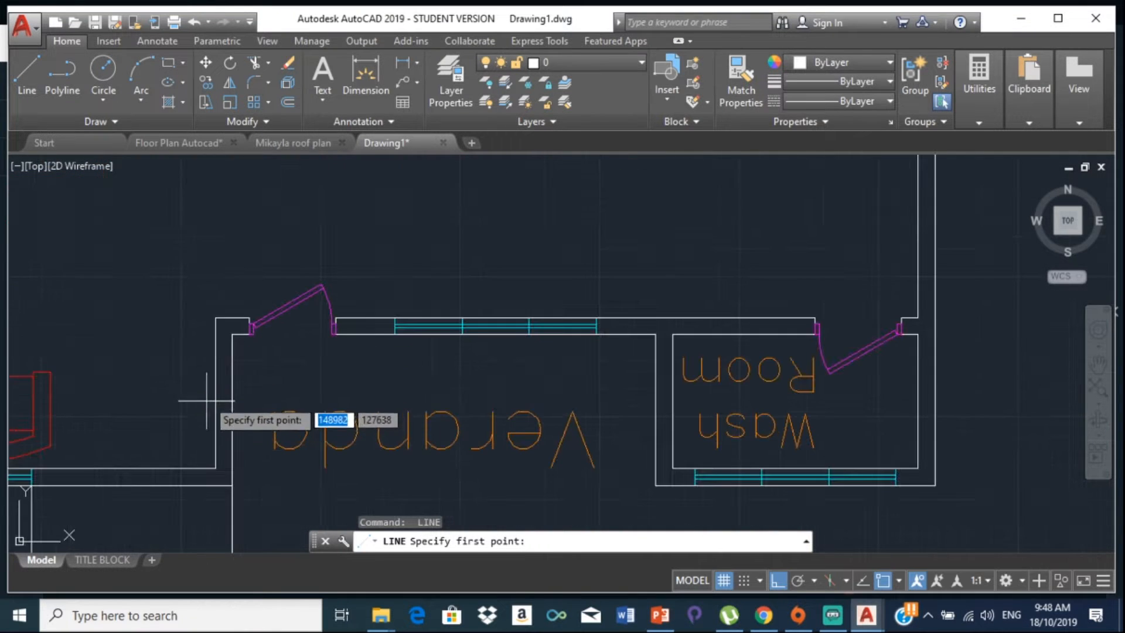
pyautogui.scroll(3, 261, 331)
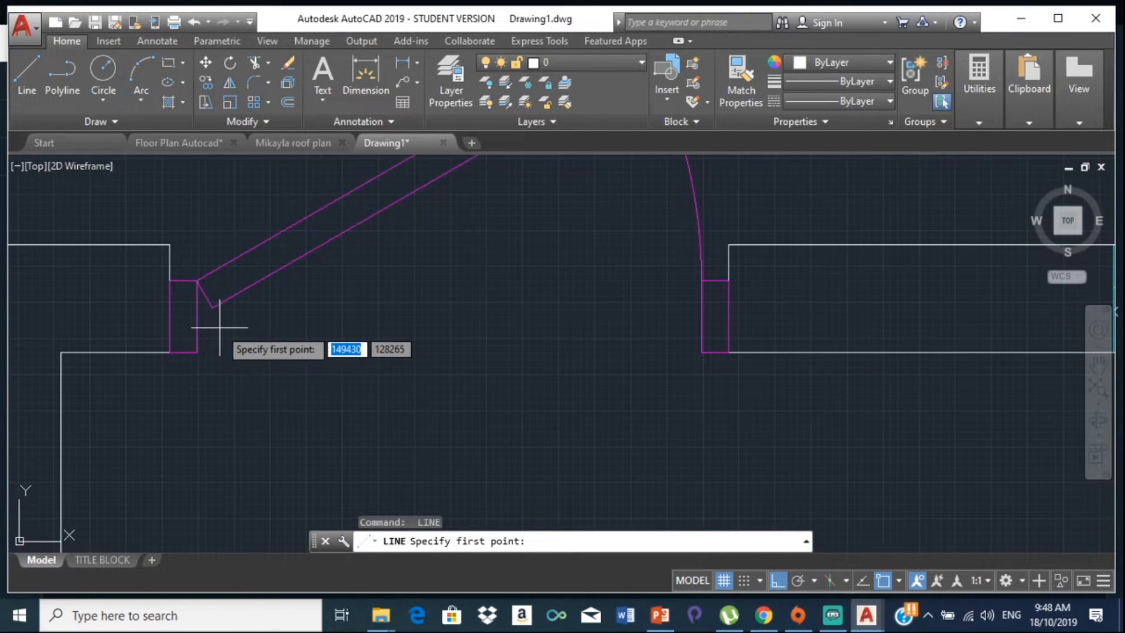
# Step: Drop a vertical line from the veranda door's wall corner, ending level with the others
pyautogui.click(170, 352)
pyautogui.scroll(-4, 169, 352)
pyautogui.moveTo(163, 416); pyautogui.dragTo(150, 184, button='middle')
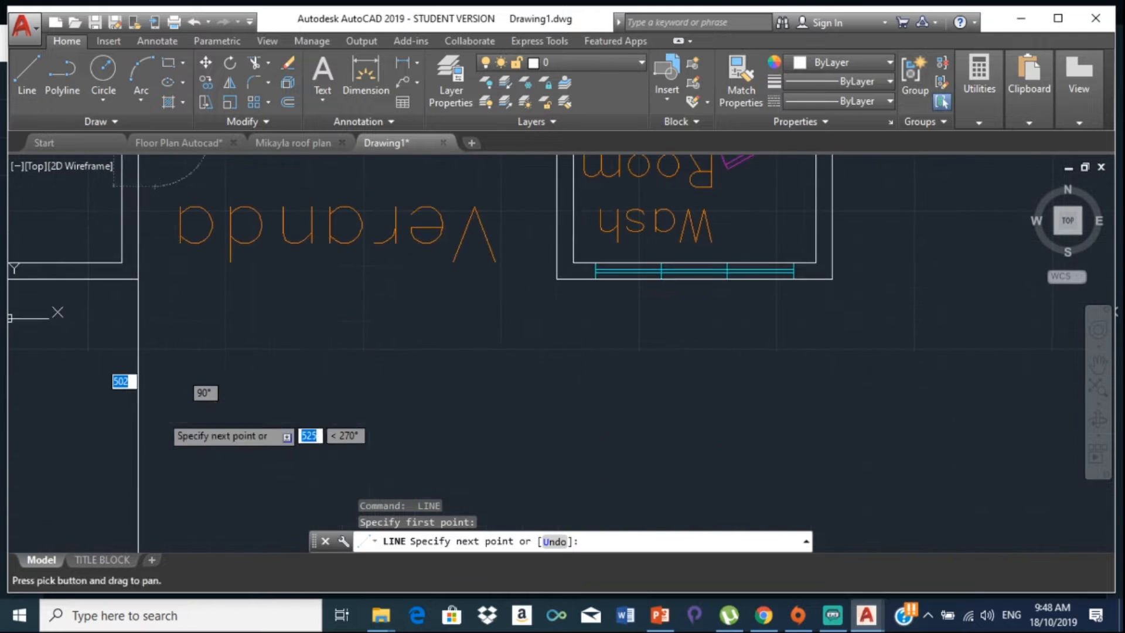
pyautogui.scroll(-1, 149, 401)
pyautogui.scroll(-6, 146, 412)
pyautogui.moveTo(144, 418); pyautogui.dragTo(118, 175, button='middle')
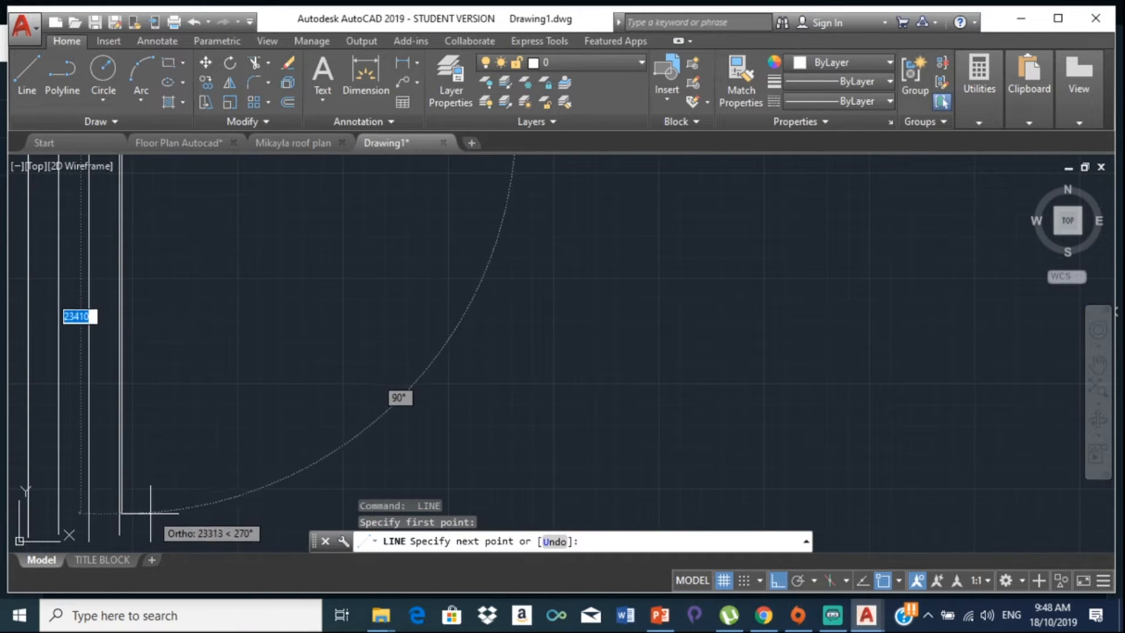
pyautogui.click(147, 539)
pyautogui.press('Return')
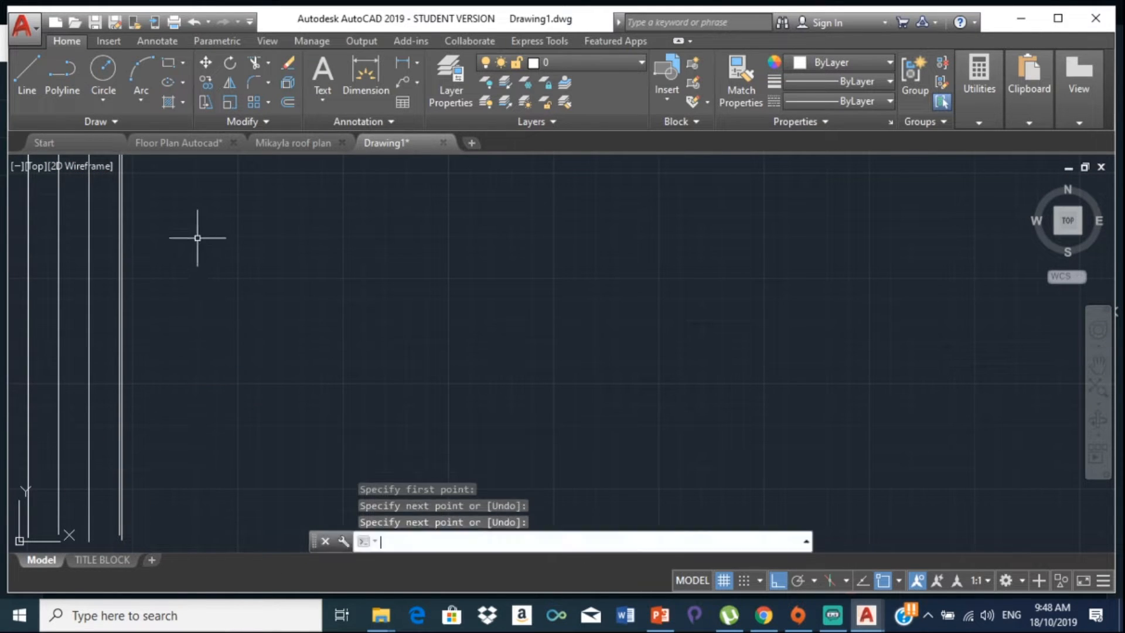
# Step: Drop another vertical line from the wall endpoint beside the veranda down below the plan
pyautogui.press('Return')
pyautogui.scroll(-2, 207, 243)
pyautogui.scroll(6, 201, 340)
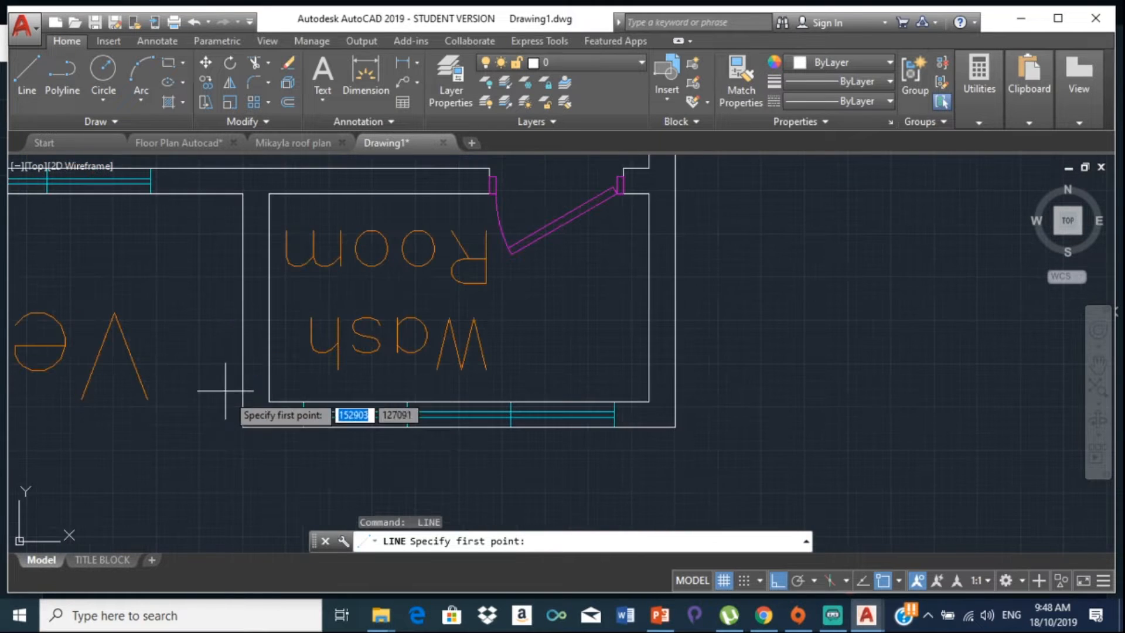
pyautogui.moveTo(86, 288); pyautogui.dragTo(464, 269, button='middle')
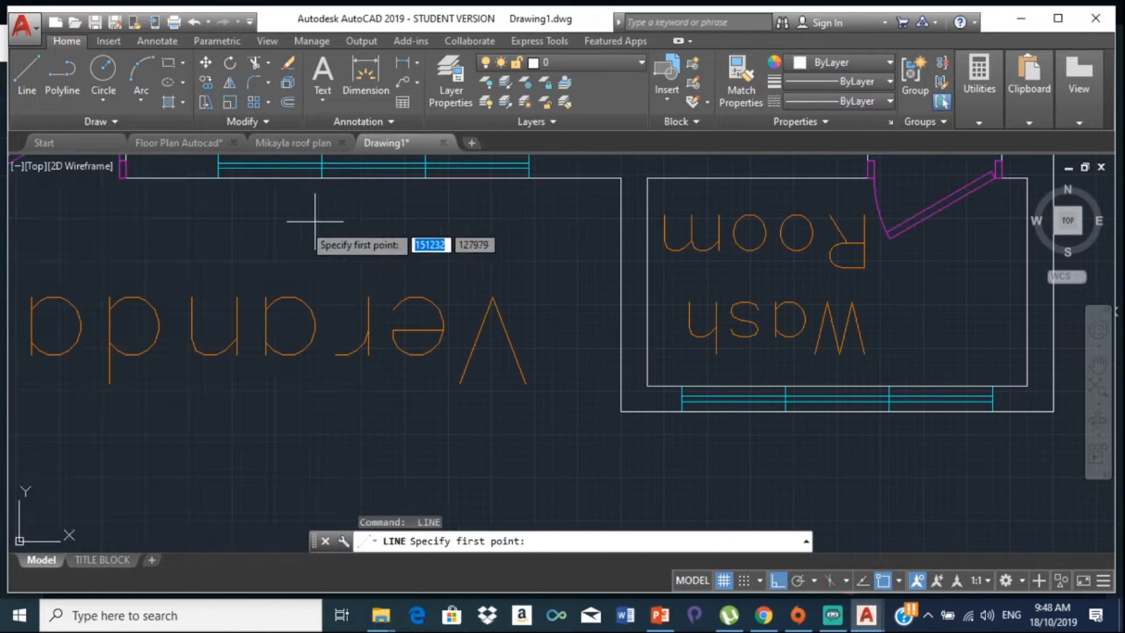
pyautogui.scroll(-6, 267, 233)
pyautogui.scroll(6, 223, 232)
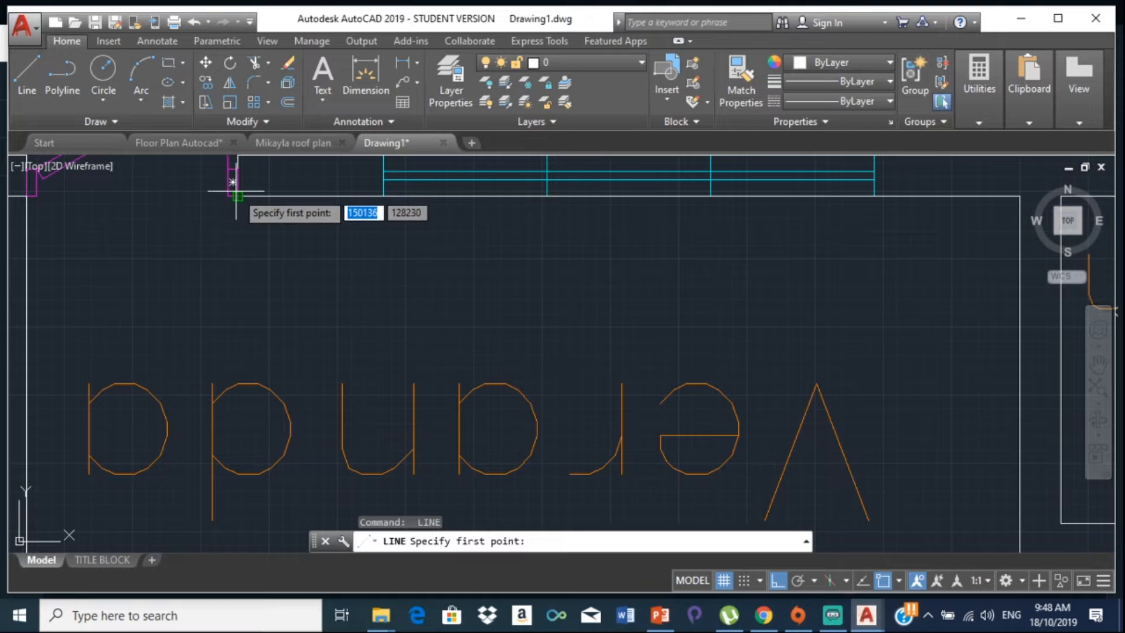
pyautogui.click(237, 195)
pyautogui.scroll(-5, 237, 258)
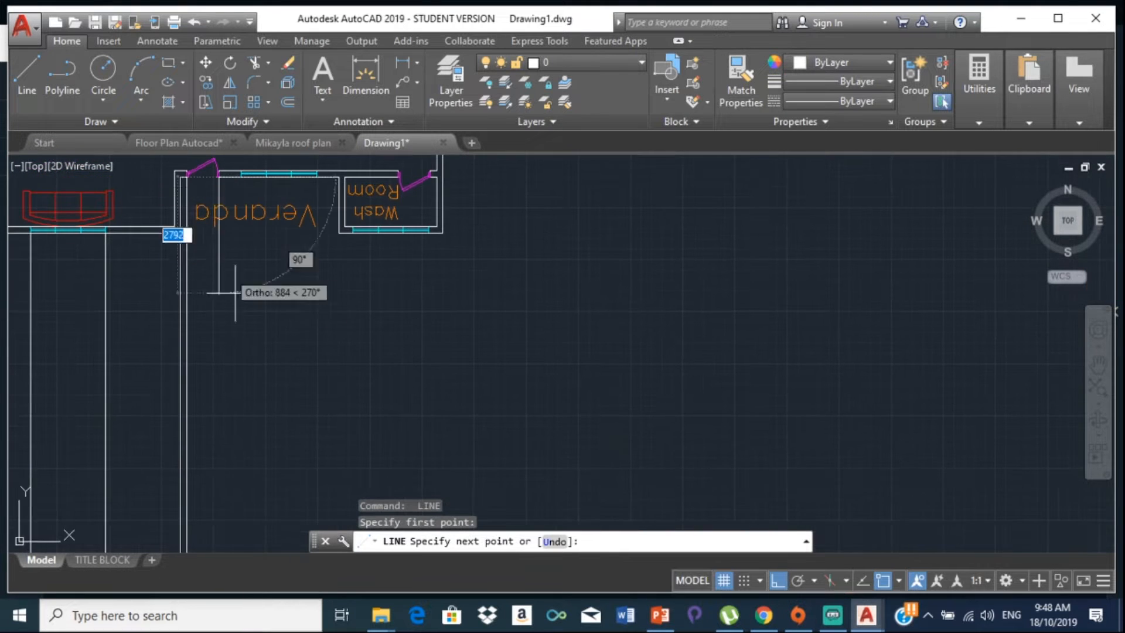
pyautogui.scroll(-2, 283, 377)
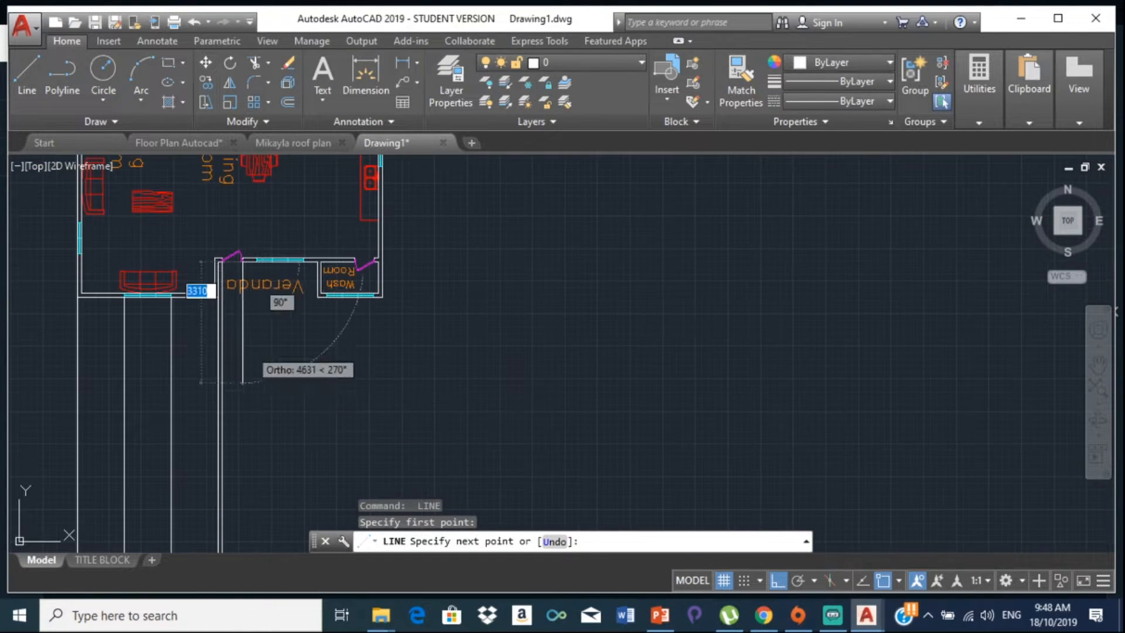
pyautogui.moveTo(262, 464); pyautogui.dragTo(239, 214, button='middle')
pyautogui.scroll(-2, 248, 214)
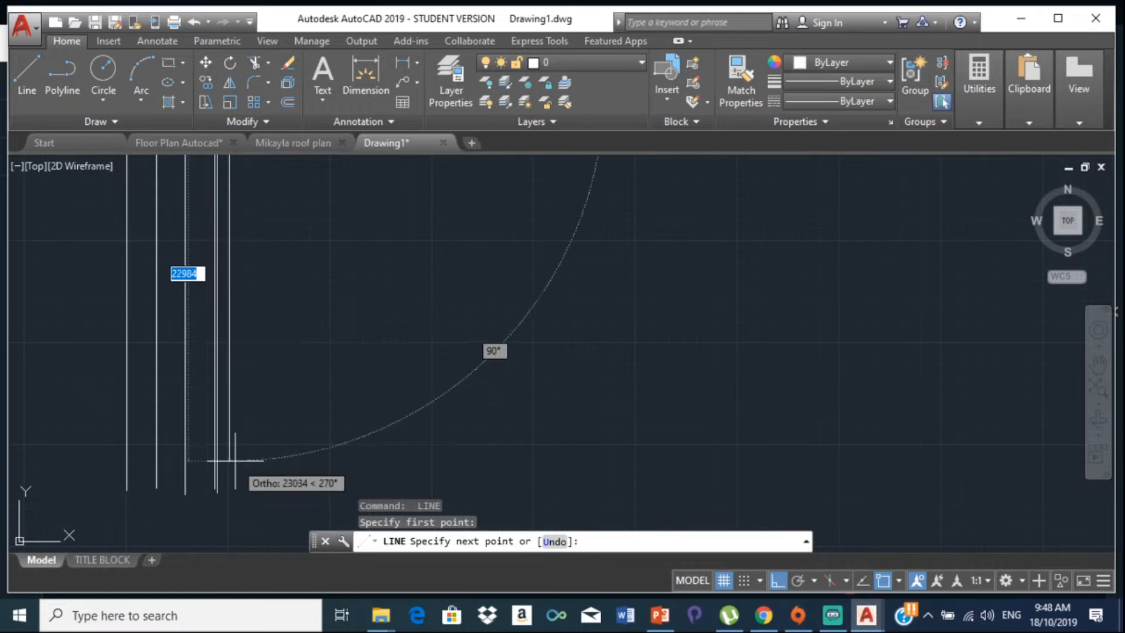
pyautogui.click(234, 487)
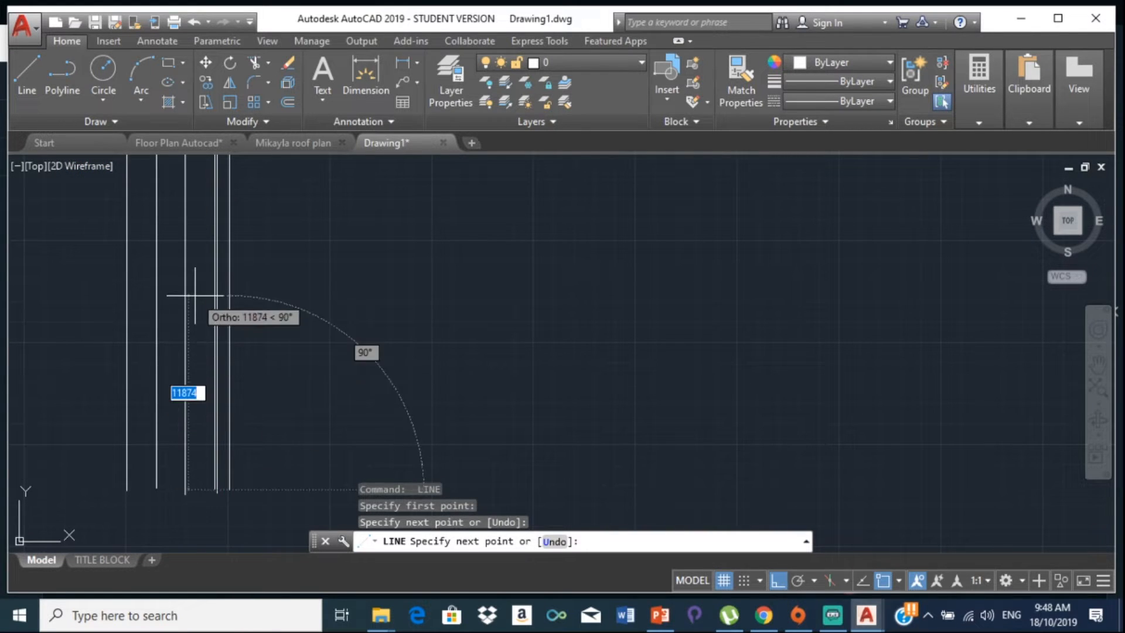
pyautogui.press('Return')
pyautogui.press('Return')
pyautogui.moveTo(274, 228); pyautogui.dragTo(304, 422, button='middle')
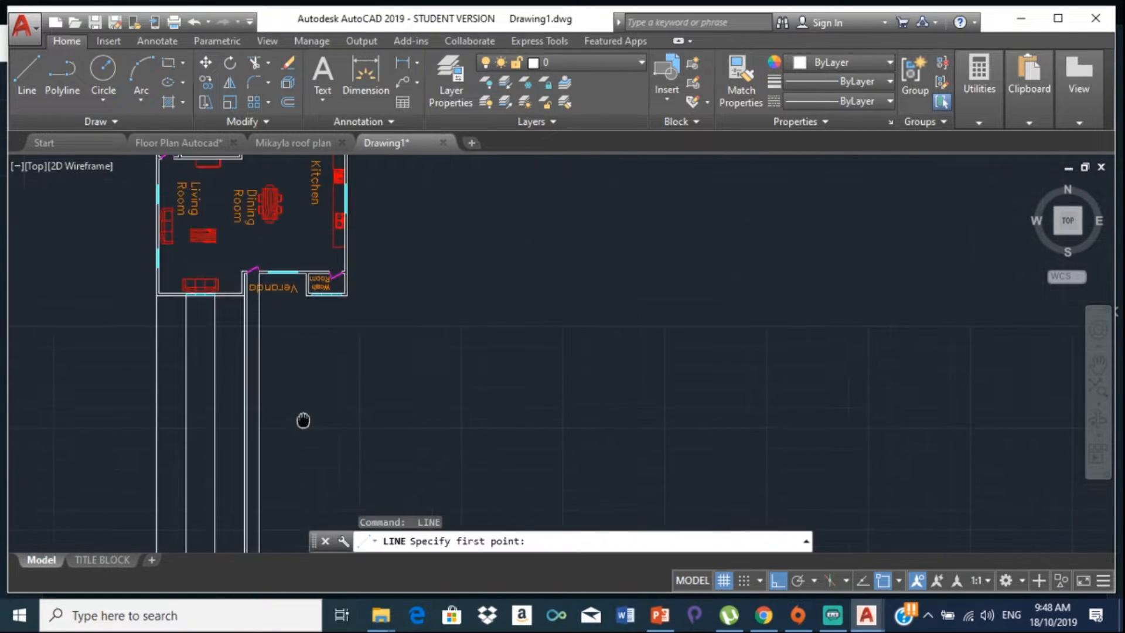
pyautogui.scroll(8, 273, 258)
pyautogui.scroll(4, 239, 304)
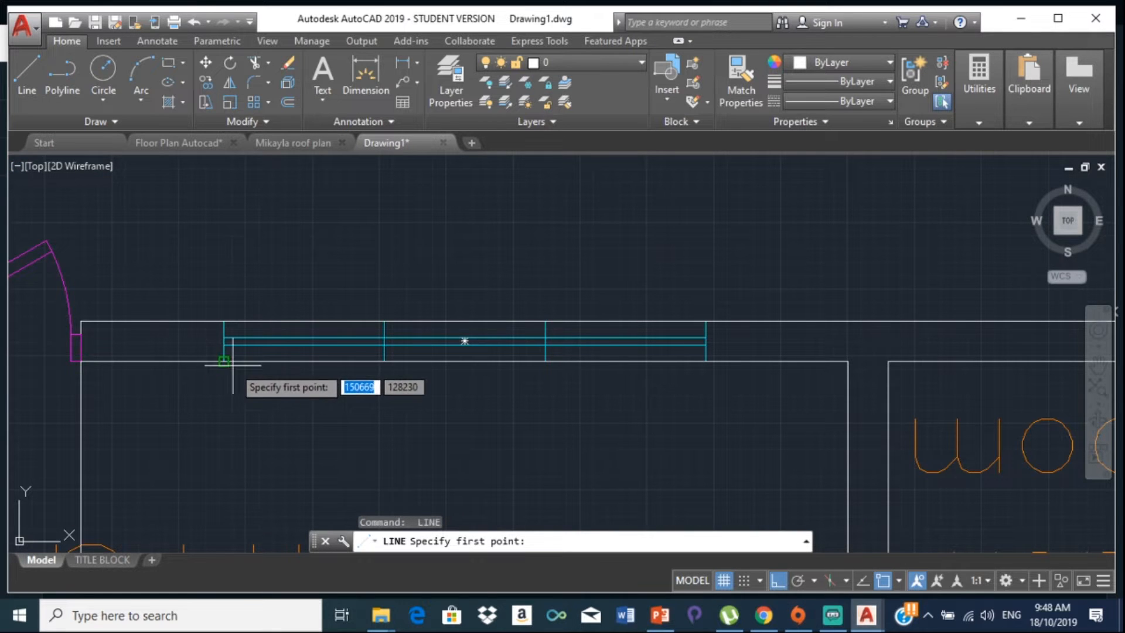
# Step: Drop a vertical projection line from the veranda window corner to below the plan
pyautogui.click(224, 362)
pyautogui.scroll(-6, 253, 429)
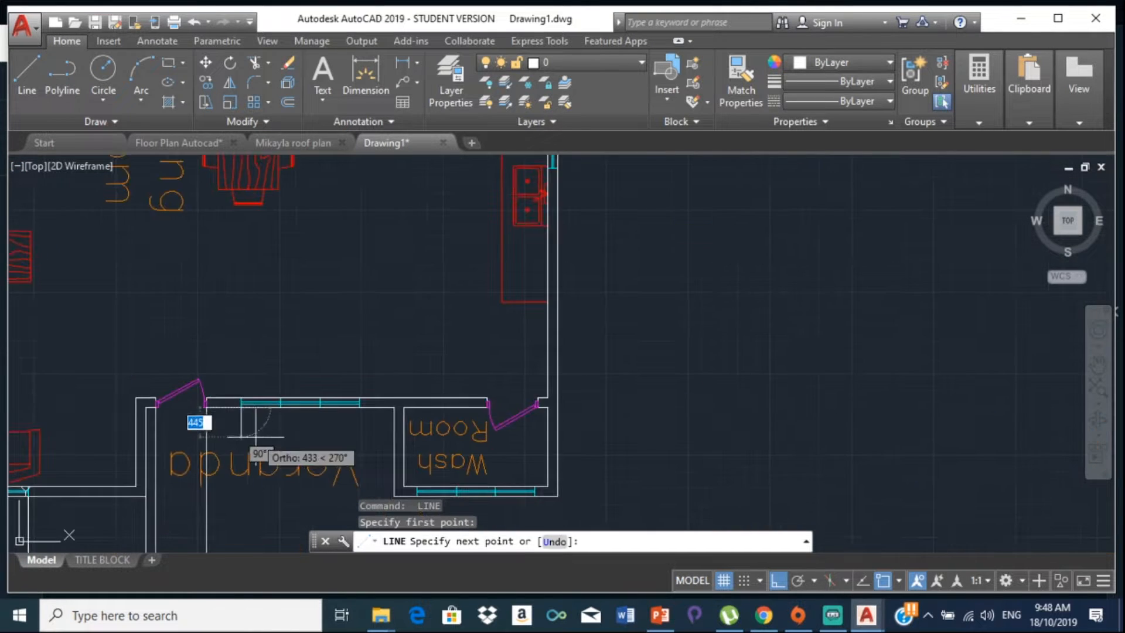
pyautogui.moveTo(257, 431); pyautogui.dragTo(263, 134, button='middle')
pyautogui.scroll(-4, 247, 528)
pyautogui.moveTo(249, 508); pyautogui.dragTo(233, 179, button='middle')
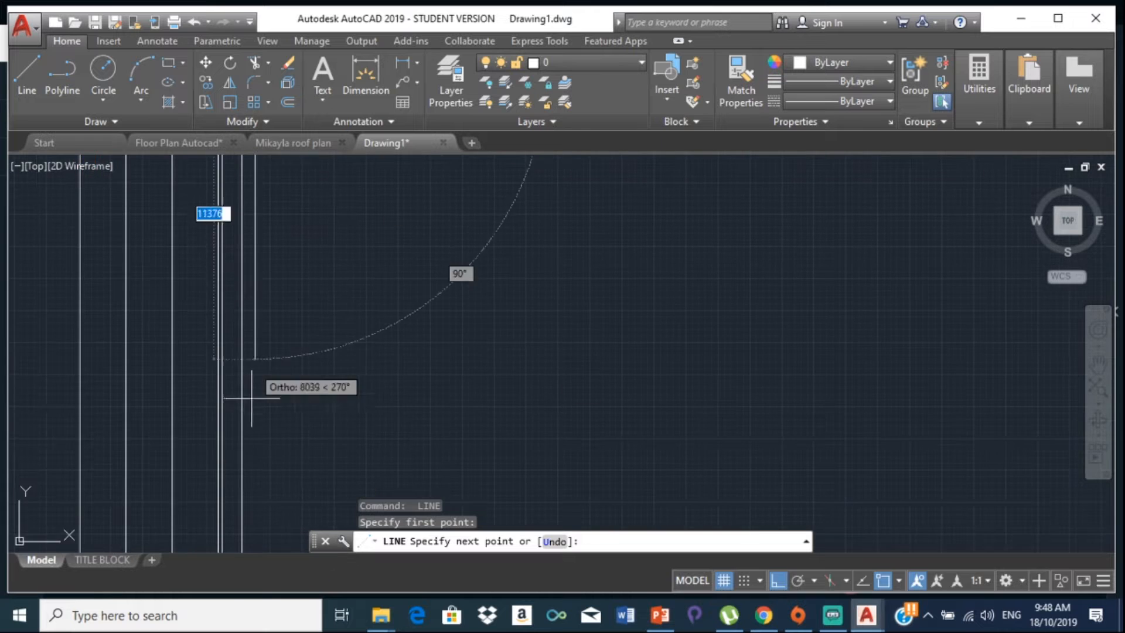
pyautogui.moveTo(254, 416); pyautogui.dragTo(233, 195, button='middle')
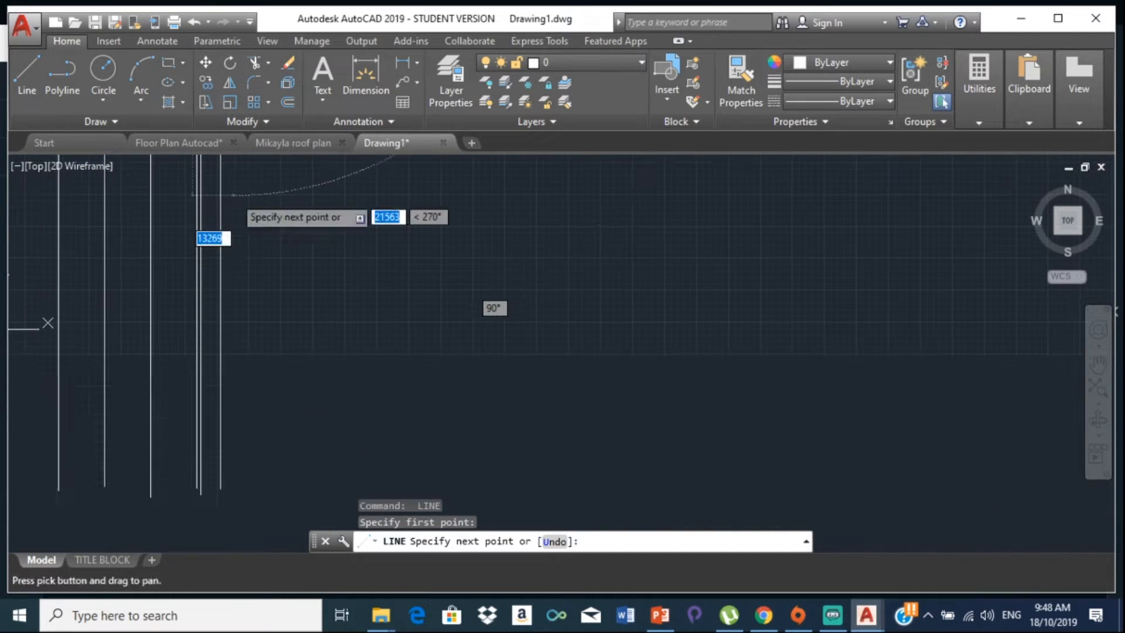
pyautogui.click(252, 493)
pyautogui.press('Return')
pyautogui.press('Return')
# Step: Drop a vertical line from the window's other corner down to the bottom
pyautogui.moveTo(316, 282); pyautogui.dragTo(295, 457, button='middle')
pyautogui.scroll(-2, 295, 457)
pyautogui.scroll(10, 299, 190)
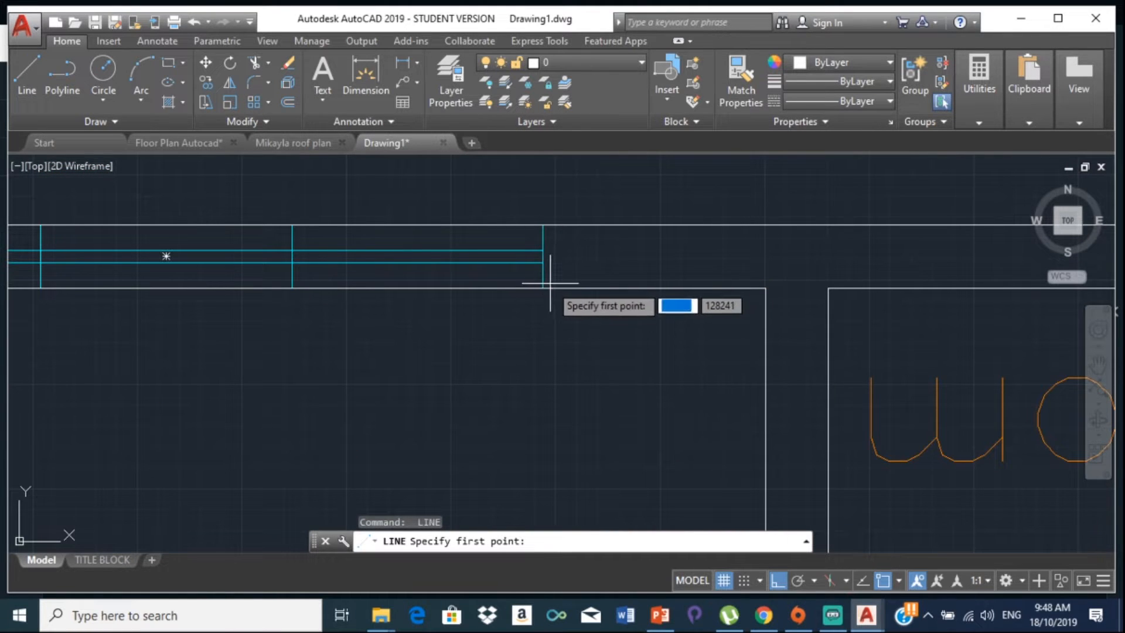
pyautogui.click(542, 287)
pyautogui.scroll(-8, 520, 325)
pyautogui.moveTo(520, 325); pyautogui.dragTo(484, 196, button='middle')
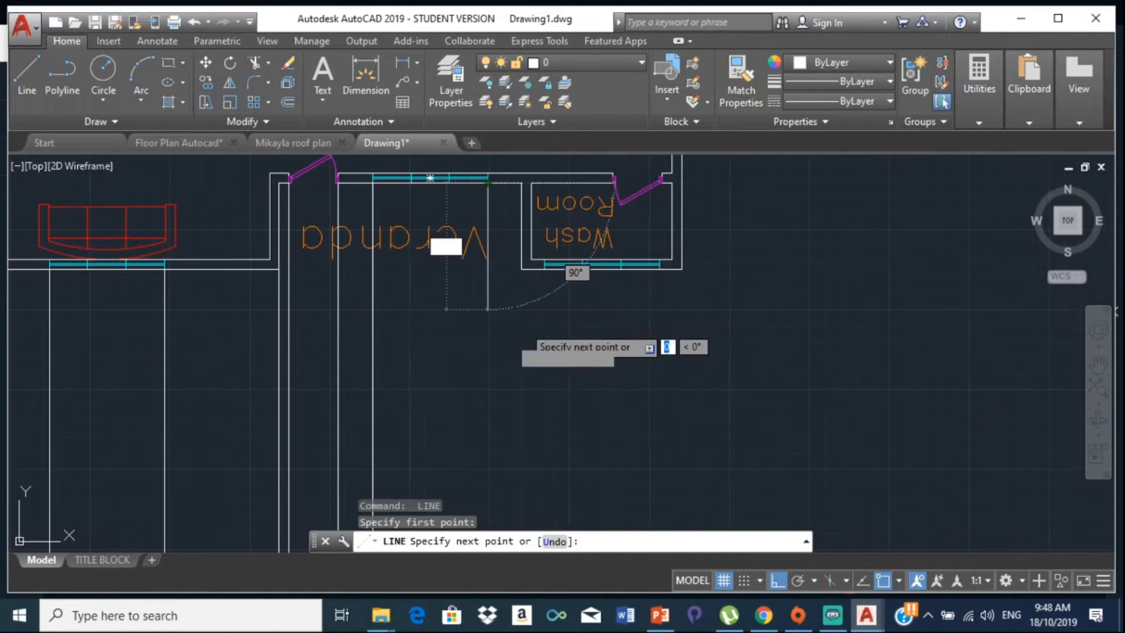
pyautogui.scroll(-6, 540, 490)
pyautogui.moveTo(527, 474); pyautogui.dragTo(455, 251, button='middle')
pyautogui.scroll(-3, 455, 250)
pyautogui.scroll(-3, 492, 457)
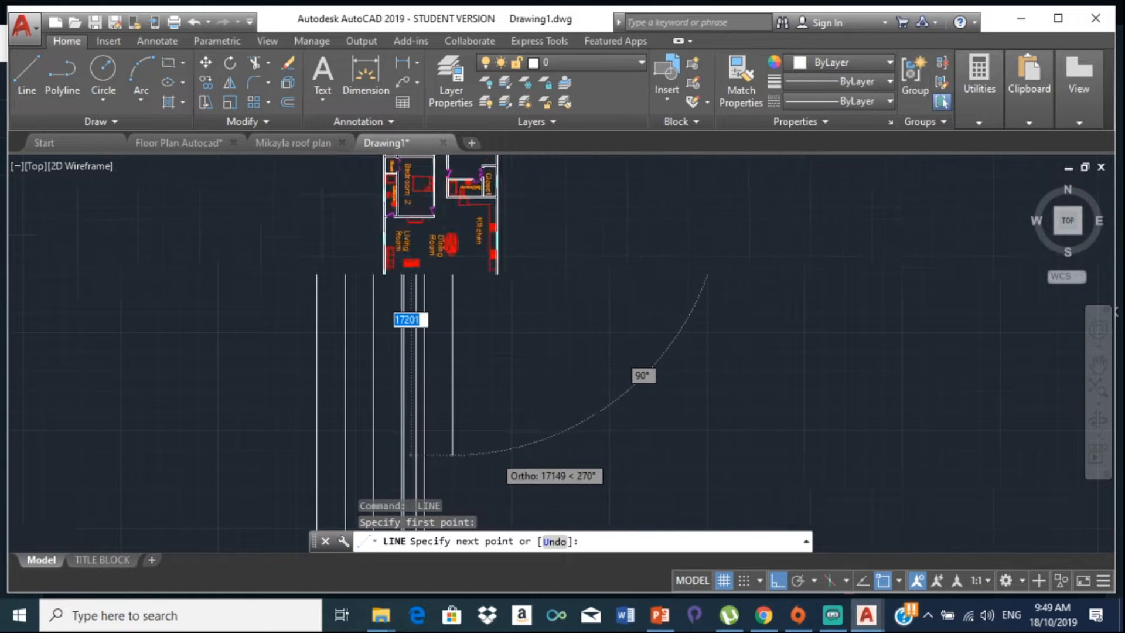
pyautogui.moveTo(480, 453); pyautogui.dragTo(444, 225, button='middle')
pyautogui.click(487, 296)
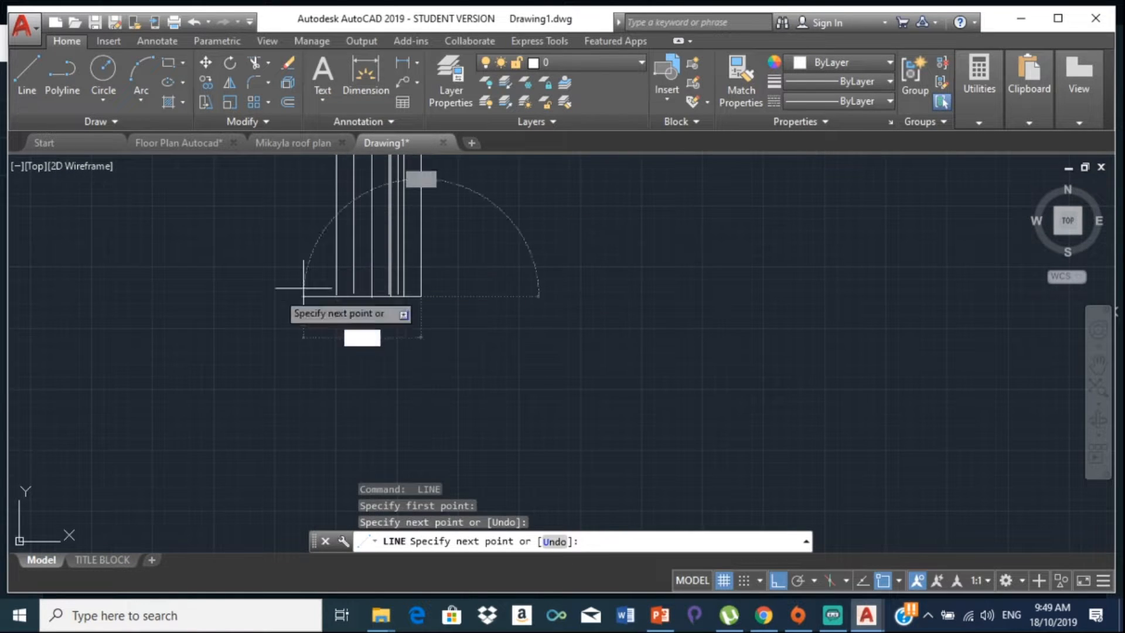
pyautogui.press('Return')
pyautogui.press('Return')
# Step: Drop vertical lines from a wall endpoint and a Wash Room corner, level with the others
pyautogui.moveTo(467, 240); pyautogui.dragTo(384, 509, button='middle')
pyautogui.scroll(8, 375, 379)
pyautogui.moveTo(233, 262); pyautogui.dragTo(367, 500, button='middle')
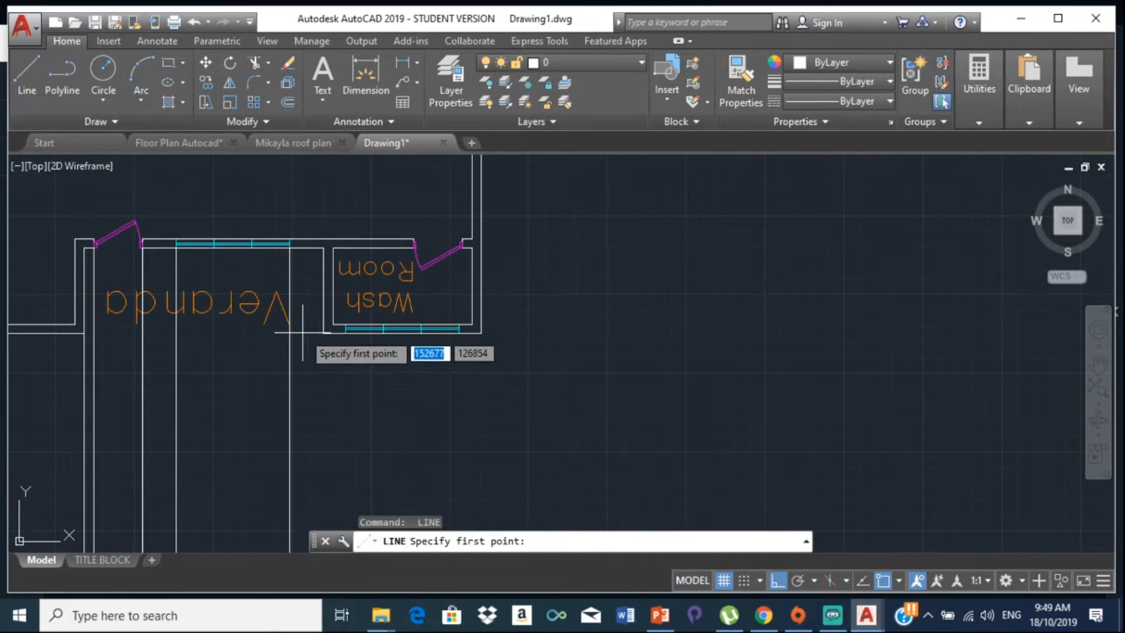
pyautogui.click(323, 333)
pyautogui.moveTo(321, 422); pyautogui.dragTo(296, 206, button='middle')
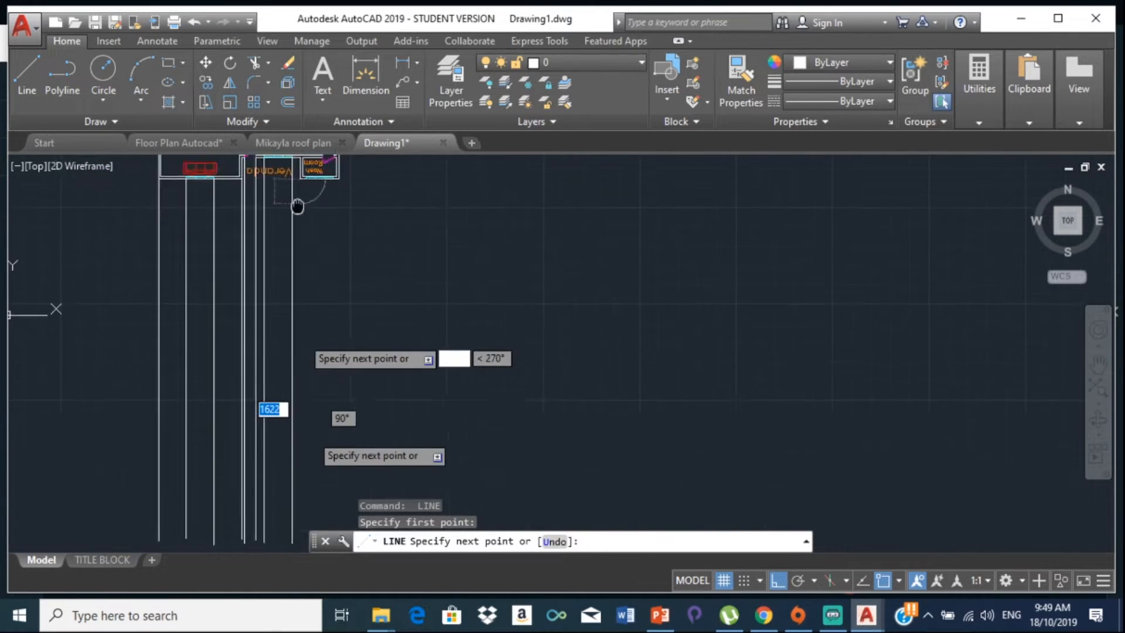
pyautogui.click(320, 509)
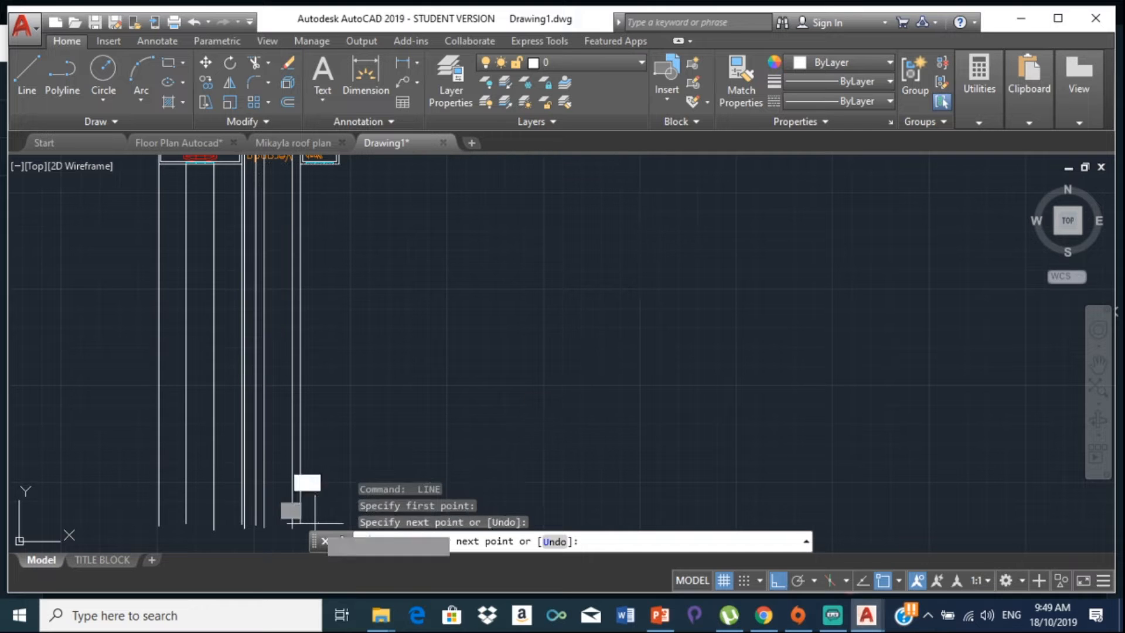
pyautogui.press('Return')
pyautogui.press('Return')
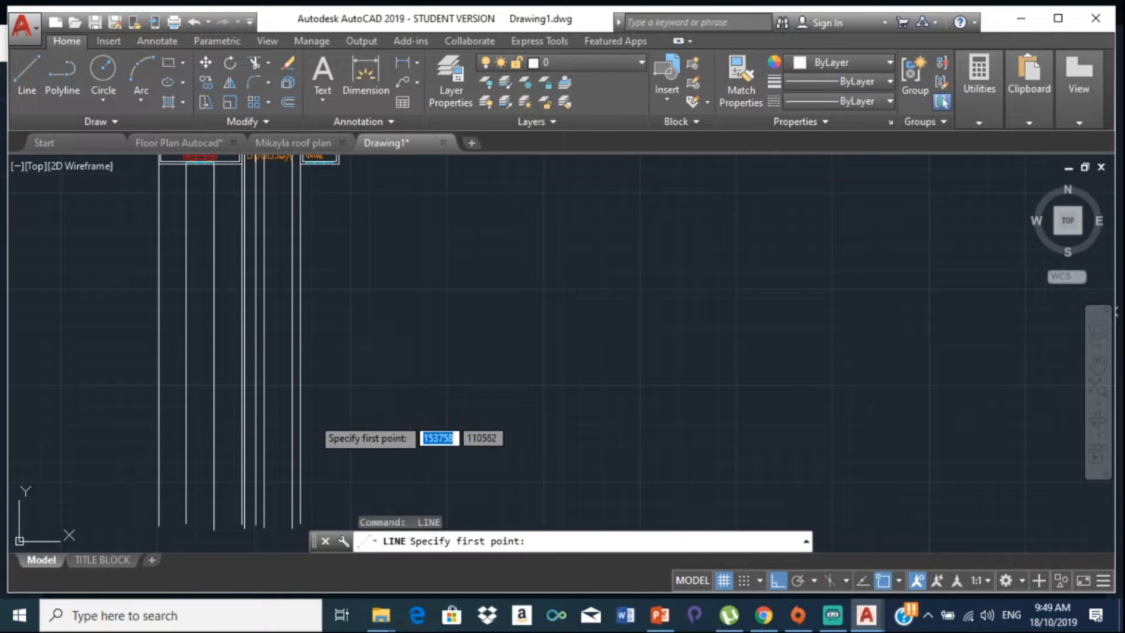
pyautogui.moveTo(297, 117); pyautogui.dragTo(297, 373, button='middle')
pyautogui.scroll(6, 298, 374)
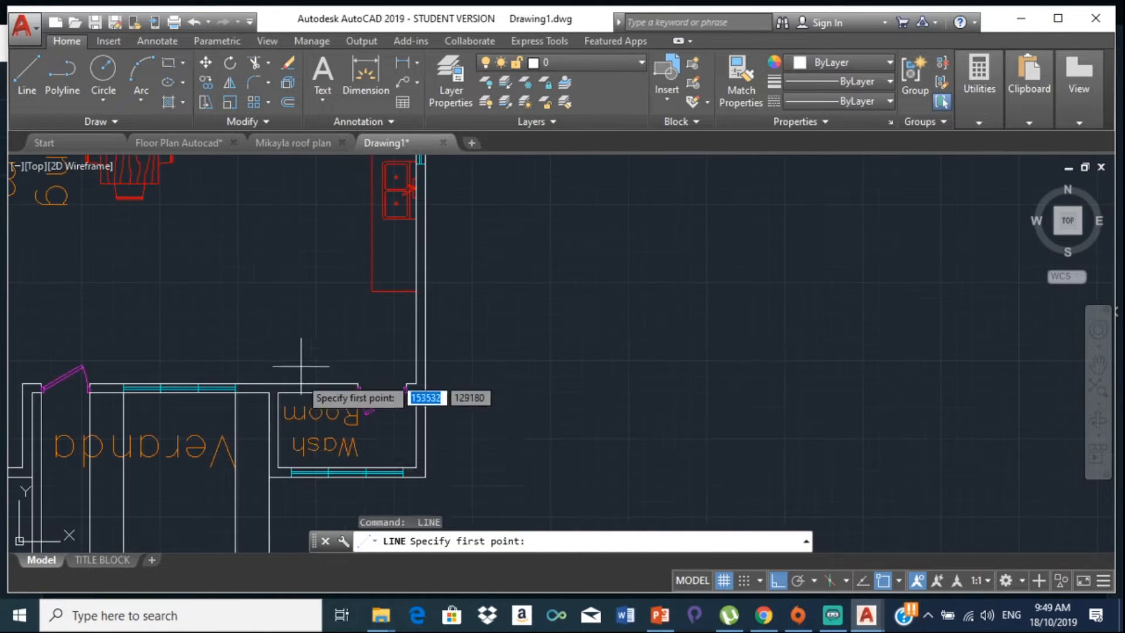
pyautogui.click(290, 477)
pyautogui.scroll(-6, 297, 472)
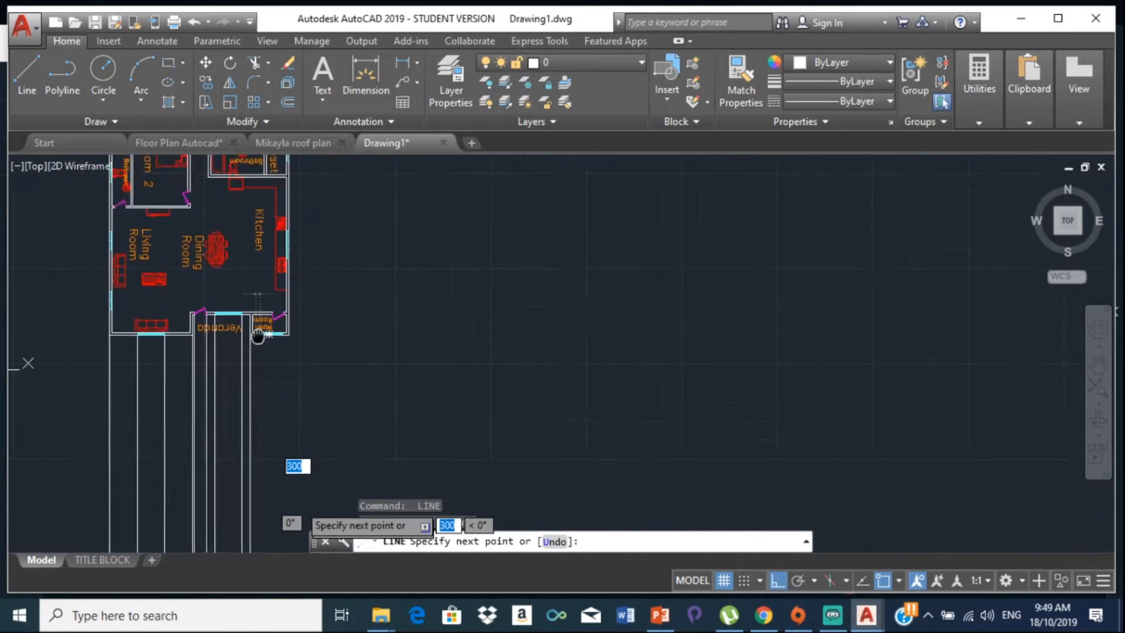
pyautogui.scroll(-2, 250, 455)
pyautogui.moveTo(250, 454); pyautogui.dragTo(272, 384, button='middle')
pyautogui.click(236, 372)
pyautogui.press('Return')
pyautogui.press('Return')
# Step: Drop vertical lines from the Wash Room window corner and wall corner below the plan
pyautogui.scroll(3, 233, 295)
pyautogui.scroll(1, 281, 368)
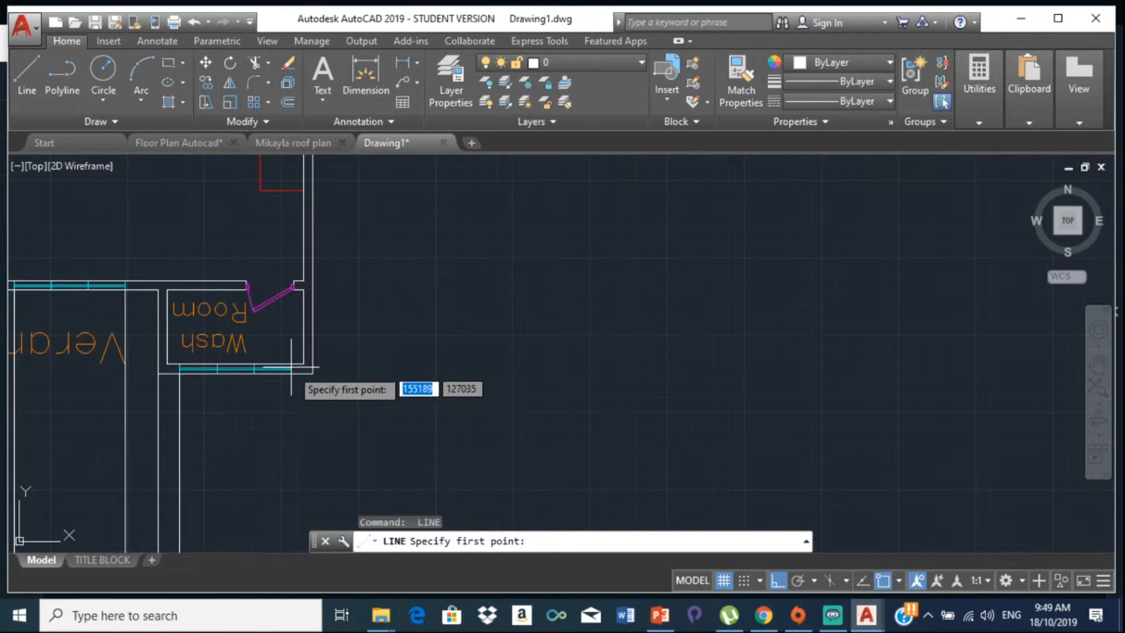
pyautogui.click(291, 374)
pyautogui.scroll(-5, 289, 433)
pyautogui.moveTo(287, 456); pyautogui.dragTo(278, 170, button='middle')
pyautogui.click(292, 270)
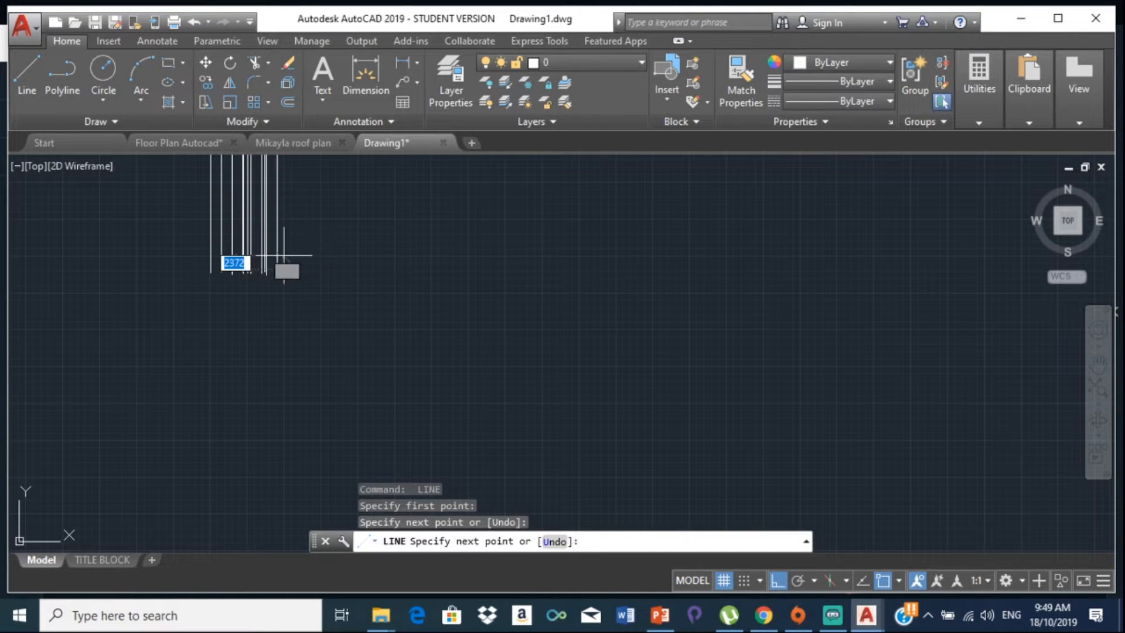
pyautogui.press('Return')
pyautogui.press('Return')
pyautogui.moveTo(307, 210); pyautogui.dragTo(307, 324, button='middle')
pyautogui.scroll(10, 265, 310)
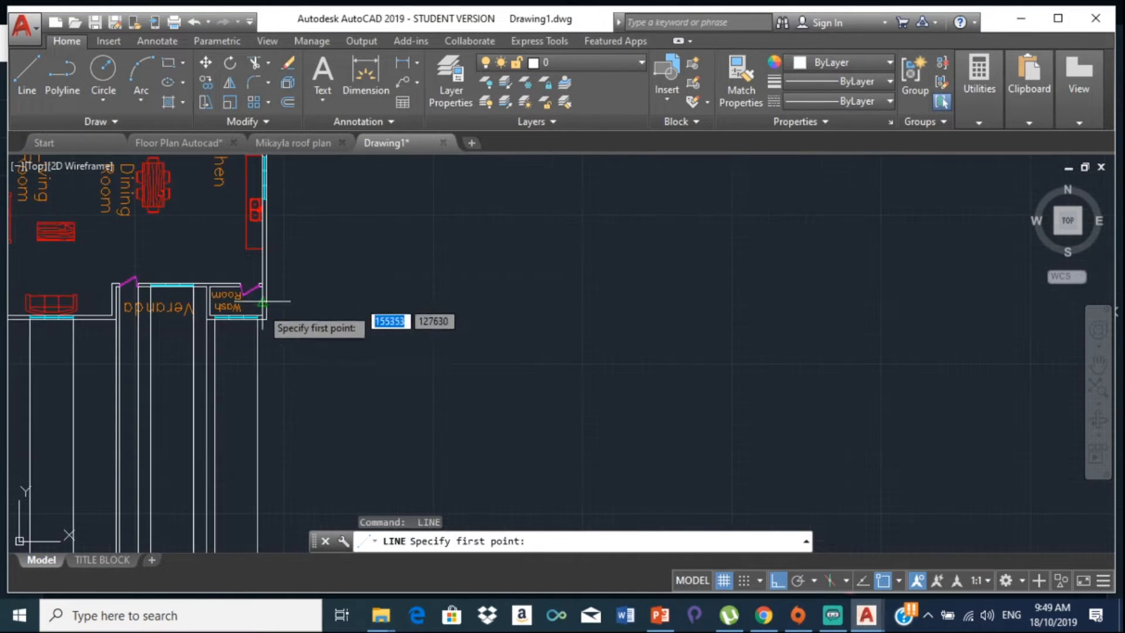
pyautogui.click(305, 261)
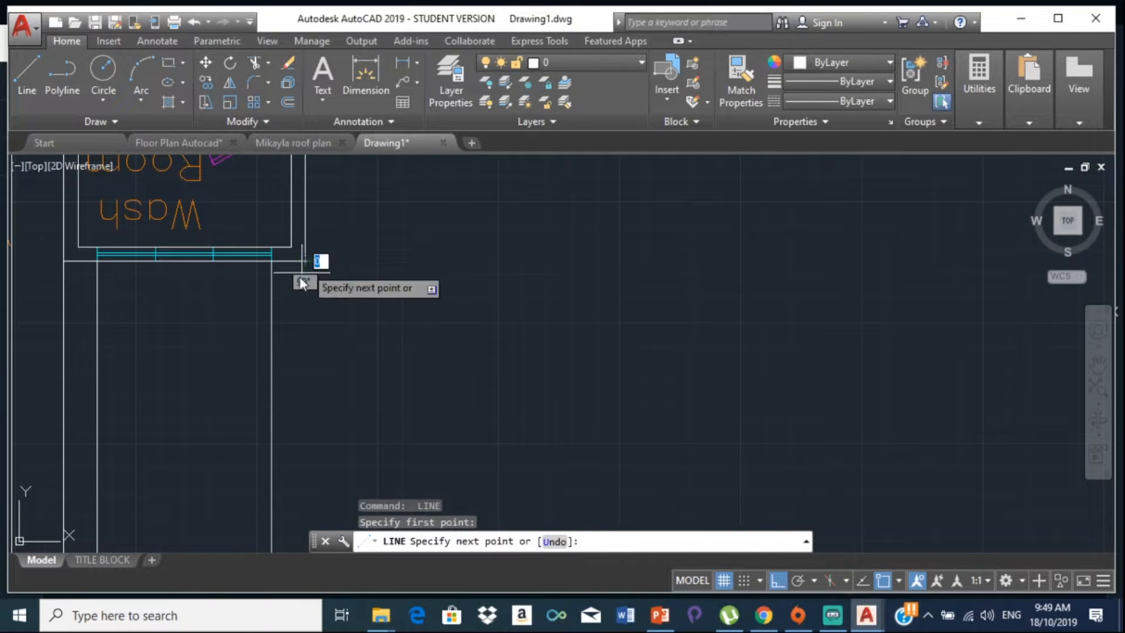
pyautogui.scroll(-6, 261, 304)
pyautogui.moveTo(319, 416); pyautogui.dragTo(289, 226, button='middle')
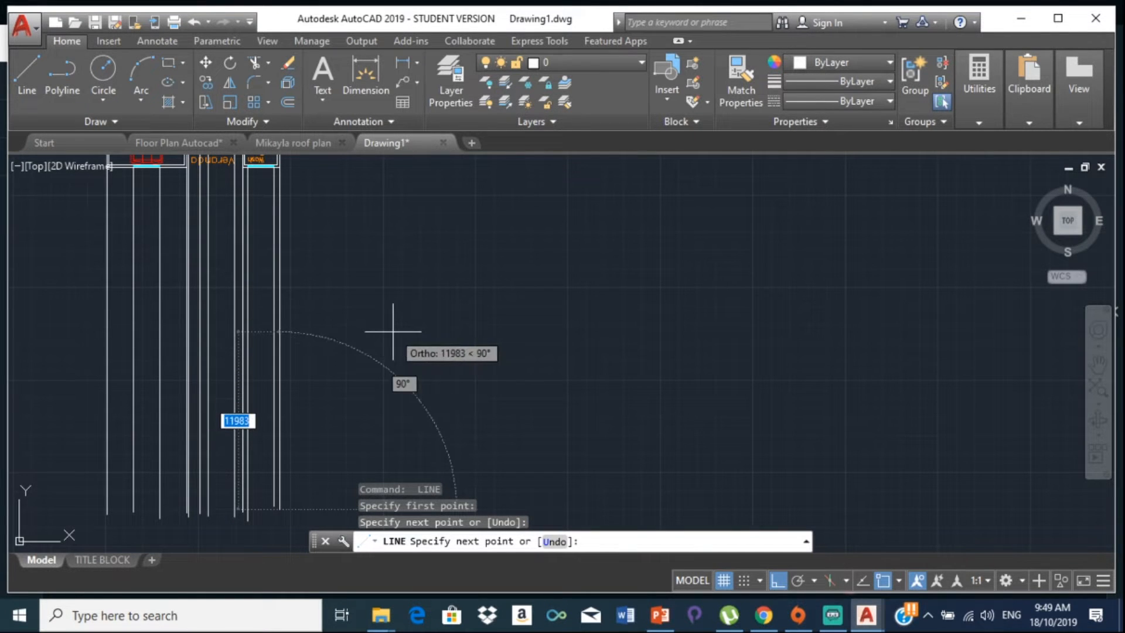
pyautogui.press('Return')
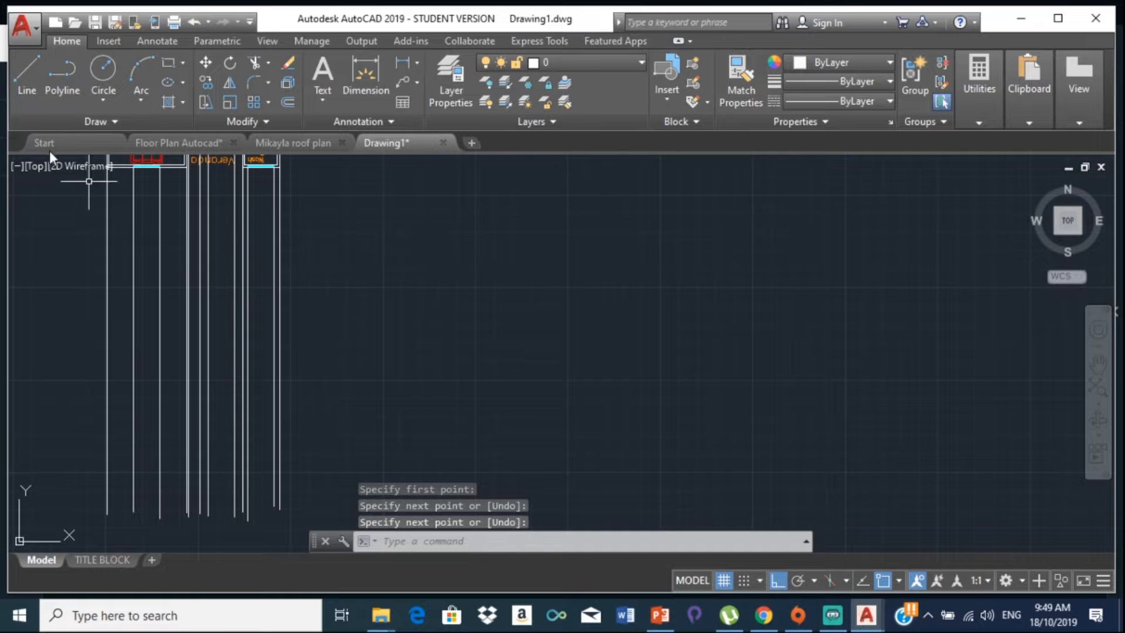
# Step: Draw a horizontal ground line from lower left to right across the projection lines' lower ends
pyautogui.click(20, 72)
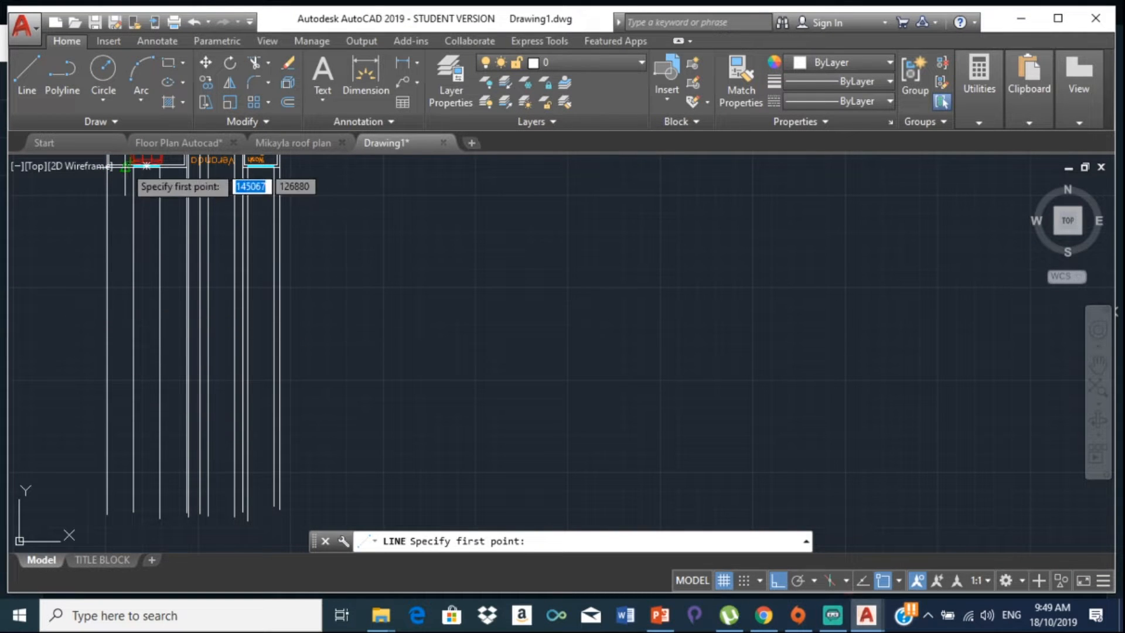
pyautogui.click(88, 475)
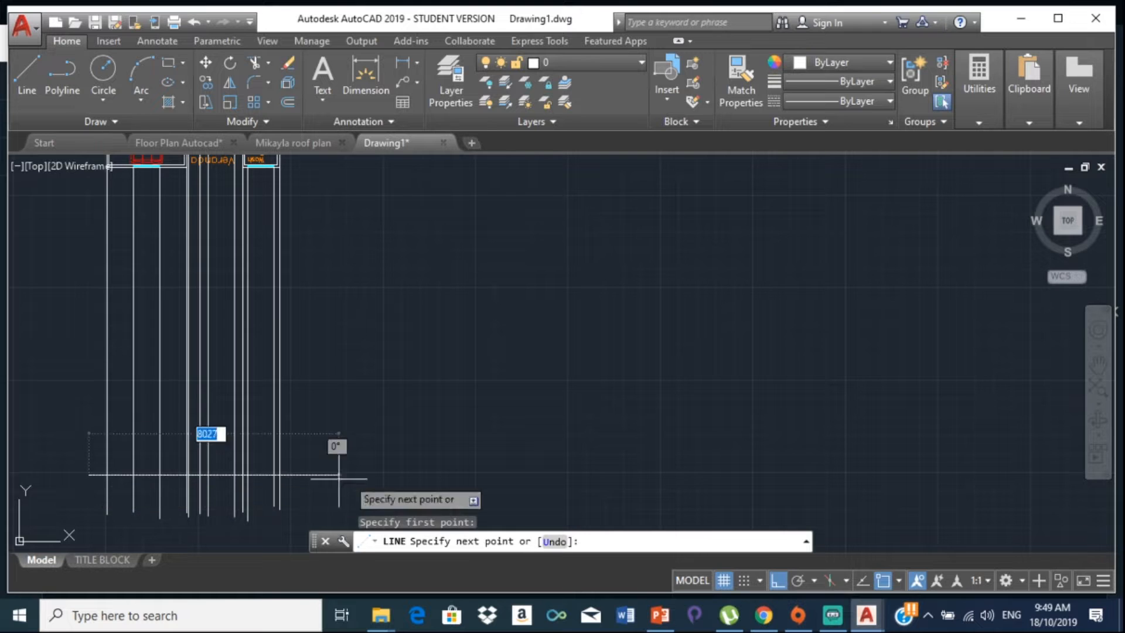
pyautogui.click(409, 474)
pyautogui.press('Return')
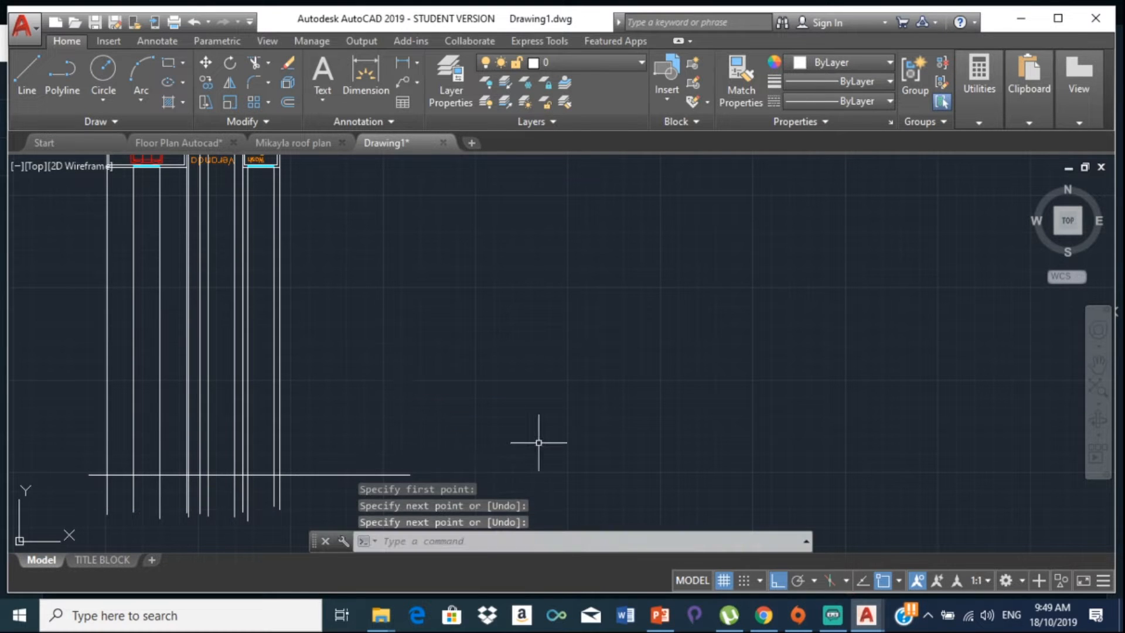
pyautogui.write('OFFSET')
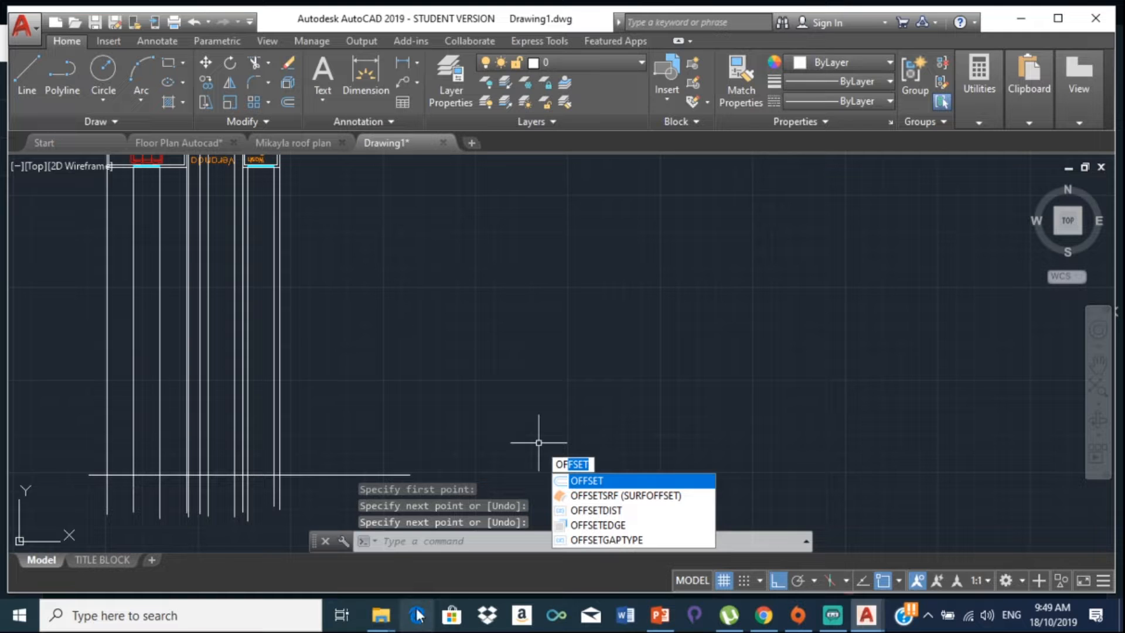
pyautogui.click(244, 616)
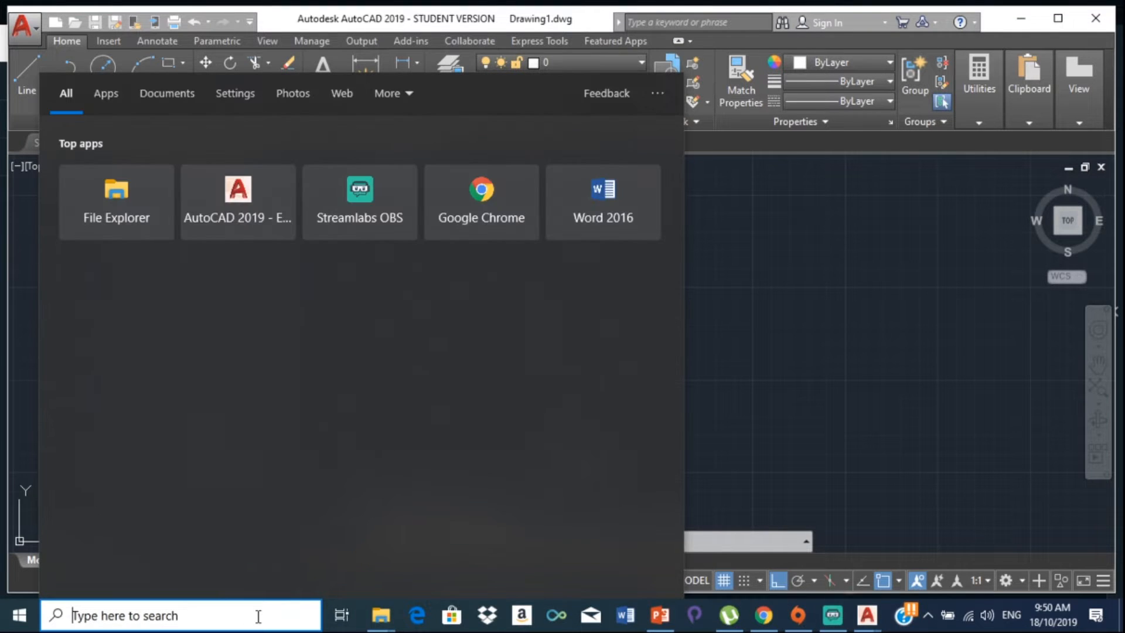
# Step: Search '2d', open the 2D Prototype PDF to check Section B-B, then return to Drawing1
pyautogui.write('2d')
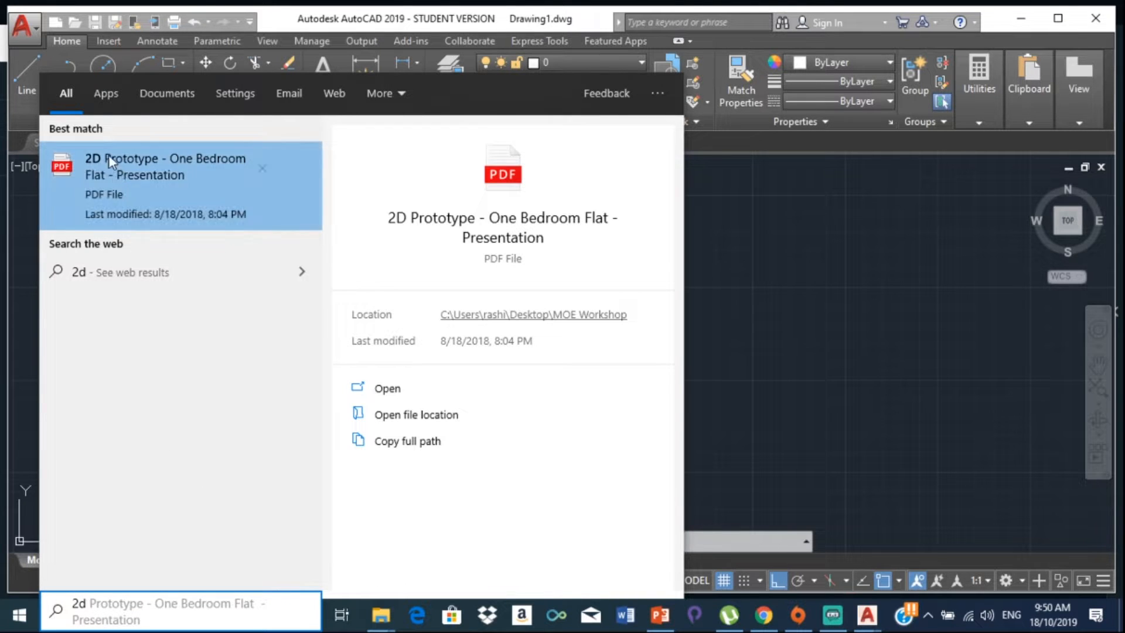
pyautogui.click(118, 178)
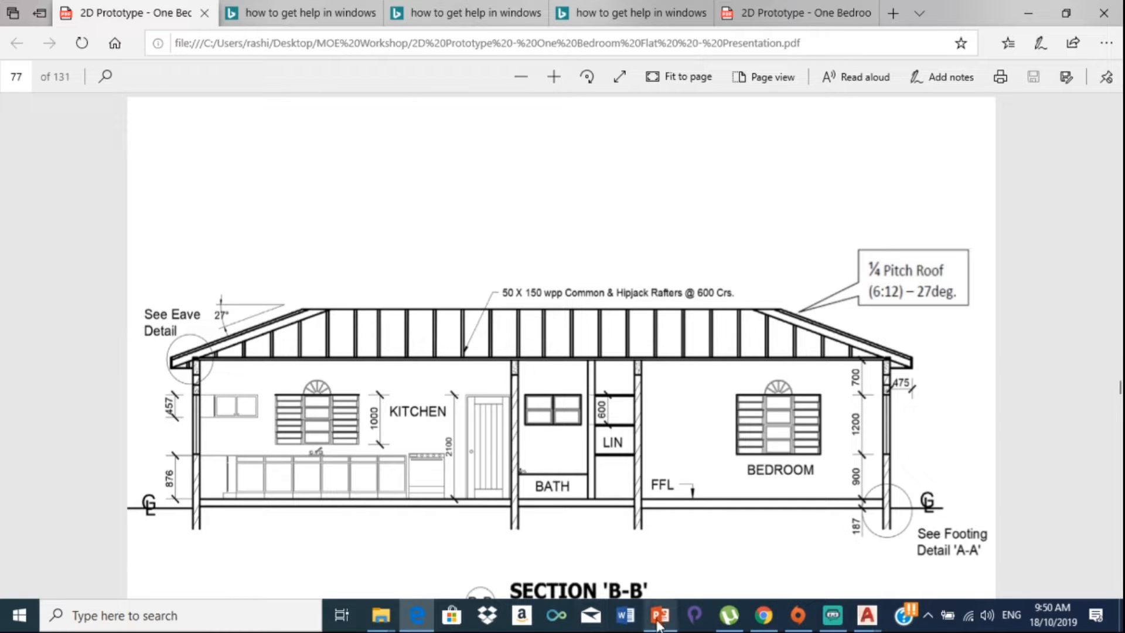
pyautogui.click(848, 624)
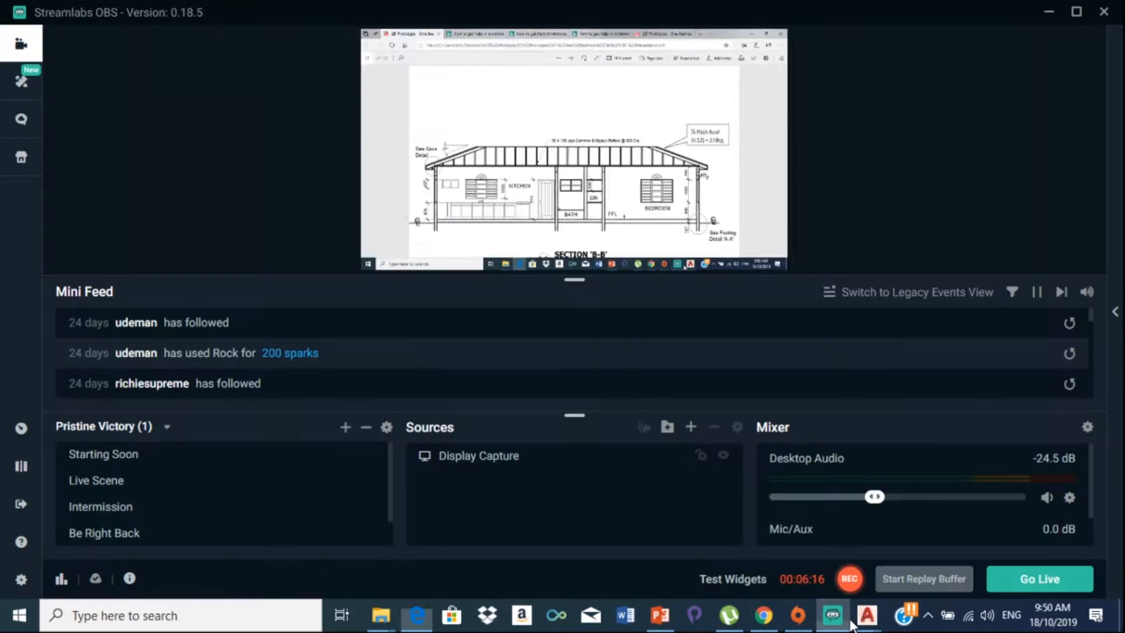
pyautogui.moveTo(862, 623)
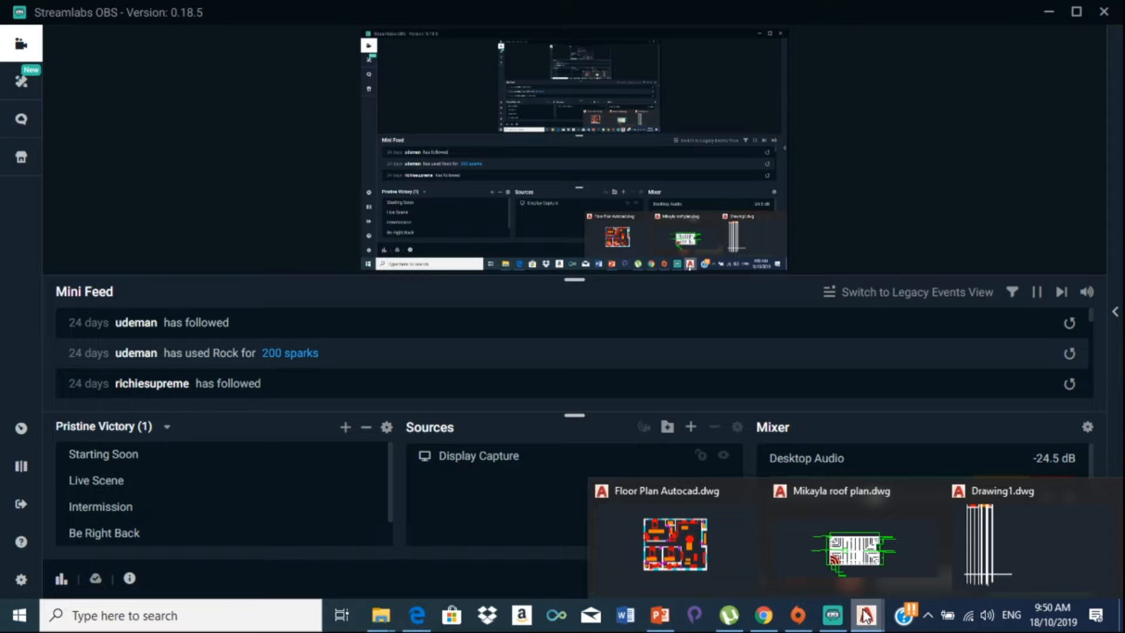
pyautogui.click(967, 545)
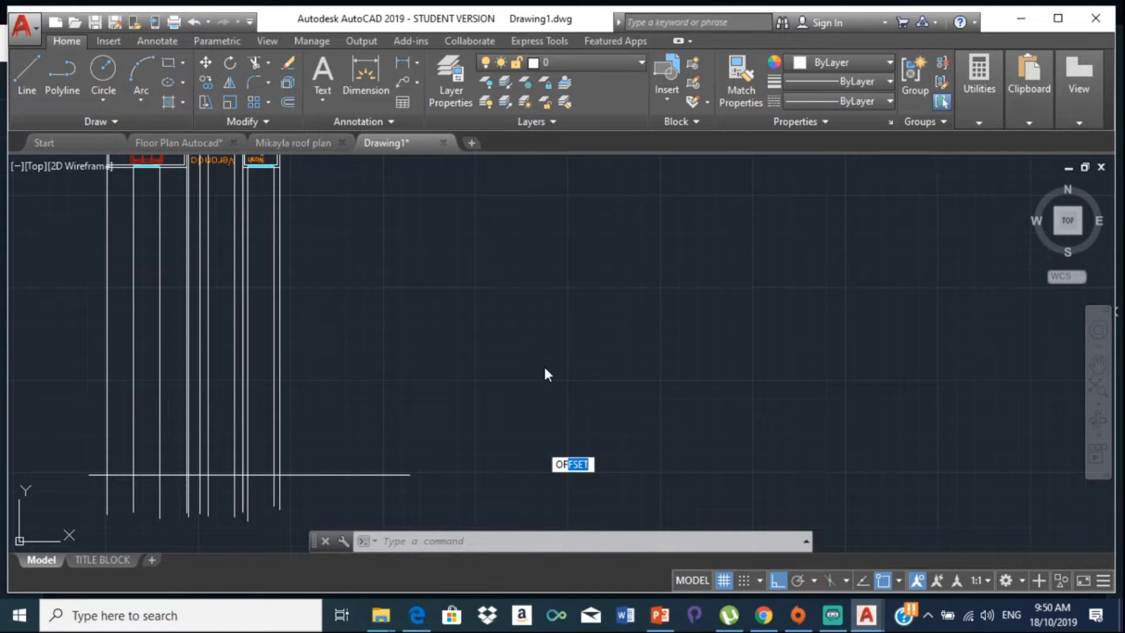
# Step: Offset the horizontal ground line 150 upward to make a parallel line above it
pyautogui.write('OF')
pyautogui.press('Return')
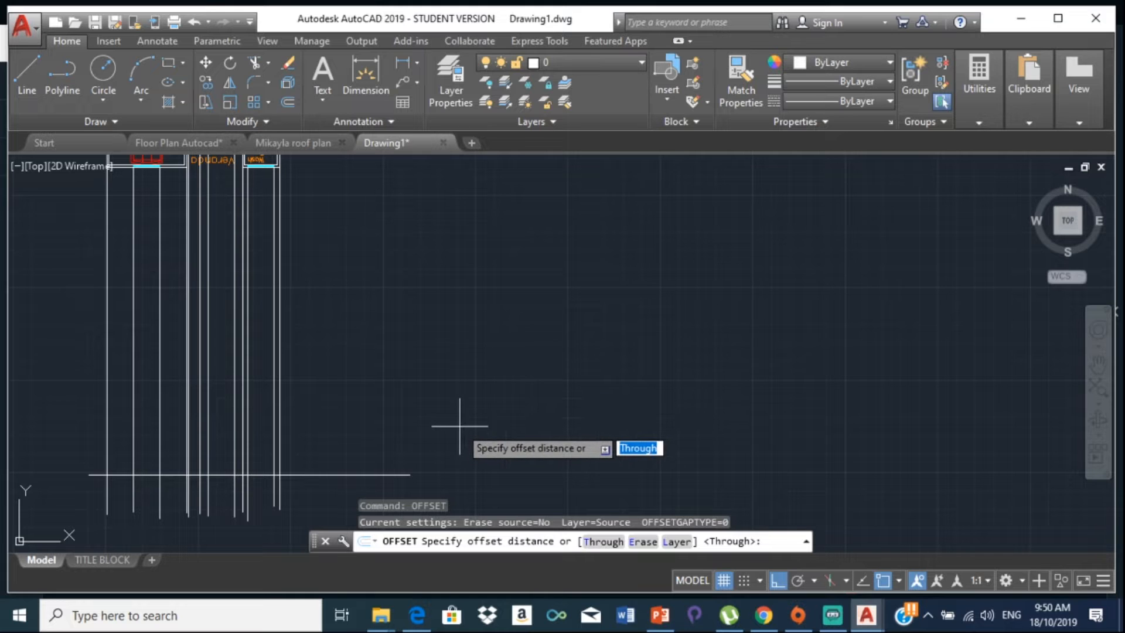
pyautogui.write('150')
pyautogui.press('Return')
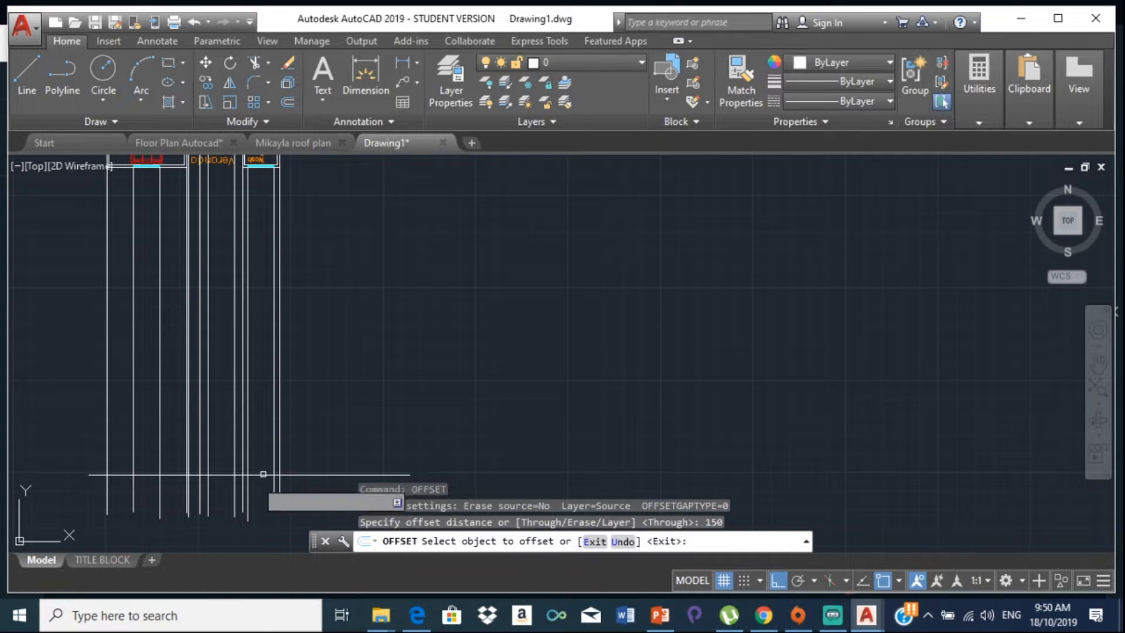
pyautogui.click(306, 471)
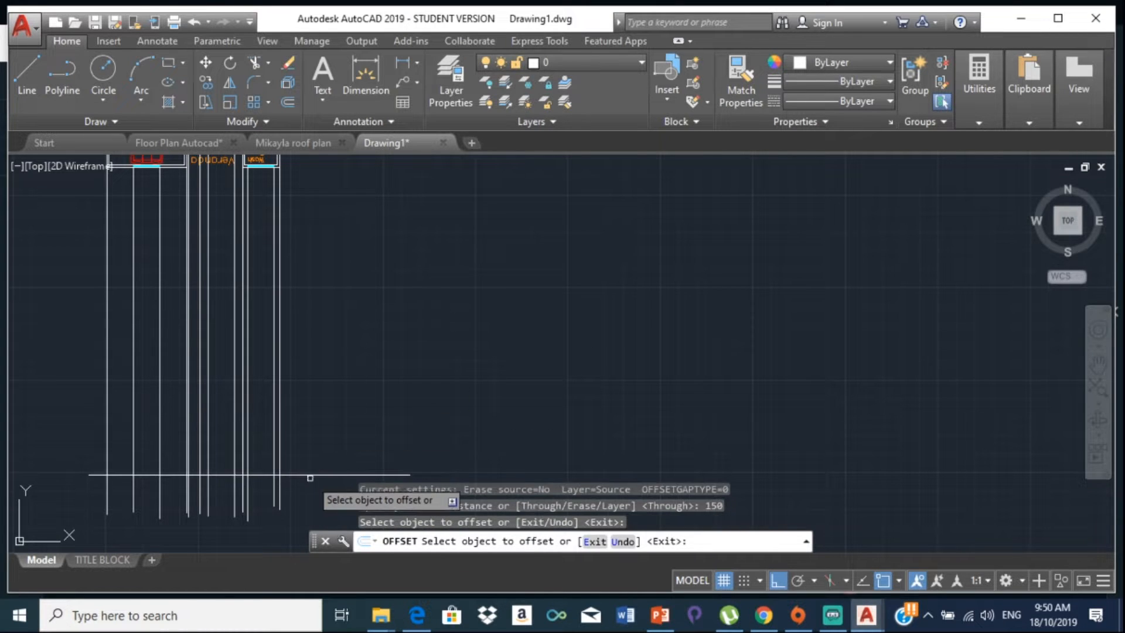
pyautogui.click(308, 473)
pyautogui.scroll(6, 310, 459)
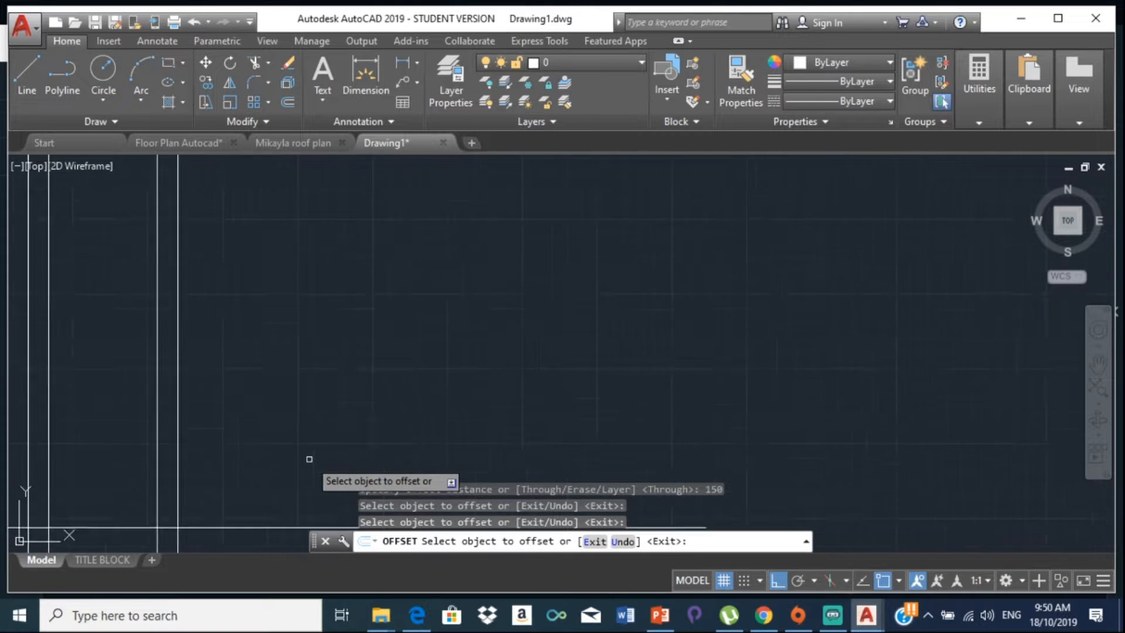
pyautogui.scroll(-4, 309, 461)
pyautogui.moveTo(308, 466)
pyautogui.mouseDown(button='middle')
pyautogui.moveTo(284, 492)
pyautogui.moveTo(328, 389)
pyautogui.mouseUp(button='middle')
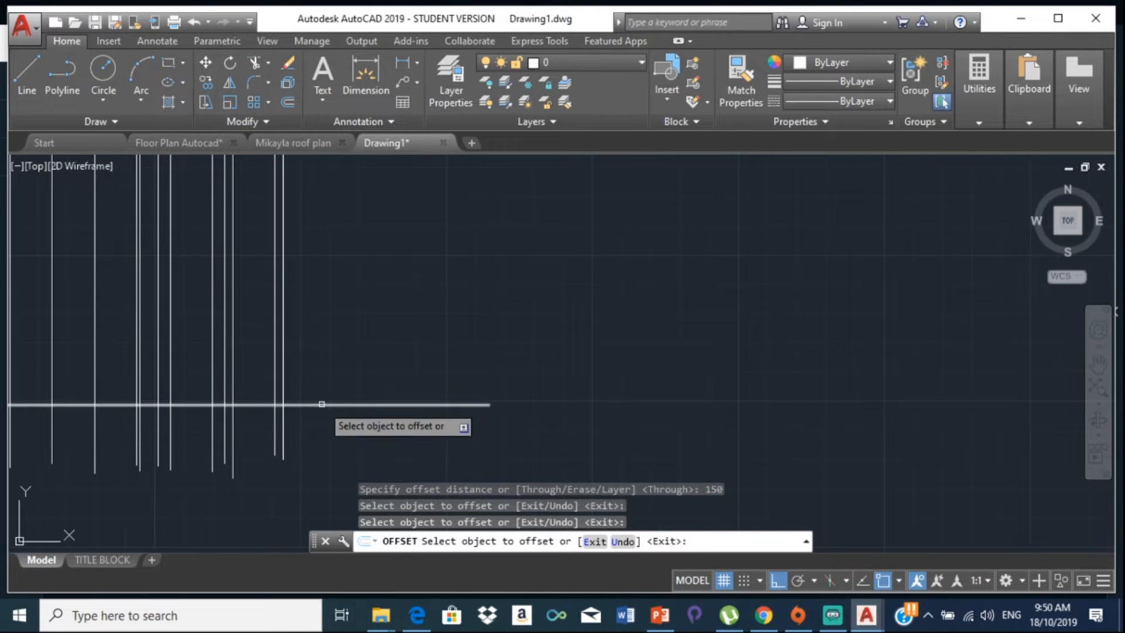
pyautogui.click(322, 404)
pyautogui.click(331, 329)
pyautogui.moveTo(170, 390); pyautogui.dragTo(491, 403, button='middle')
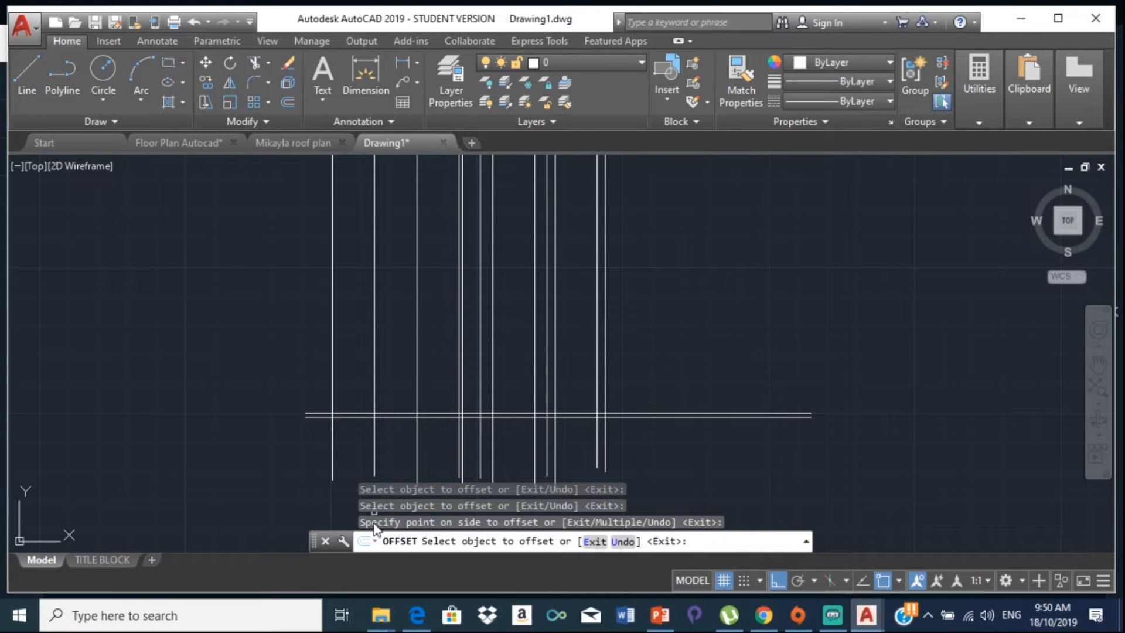
pyautogui.click(414, 627)
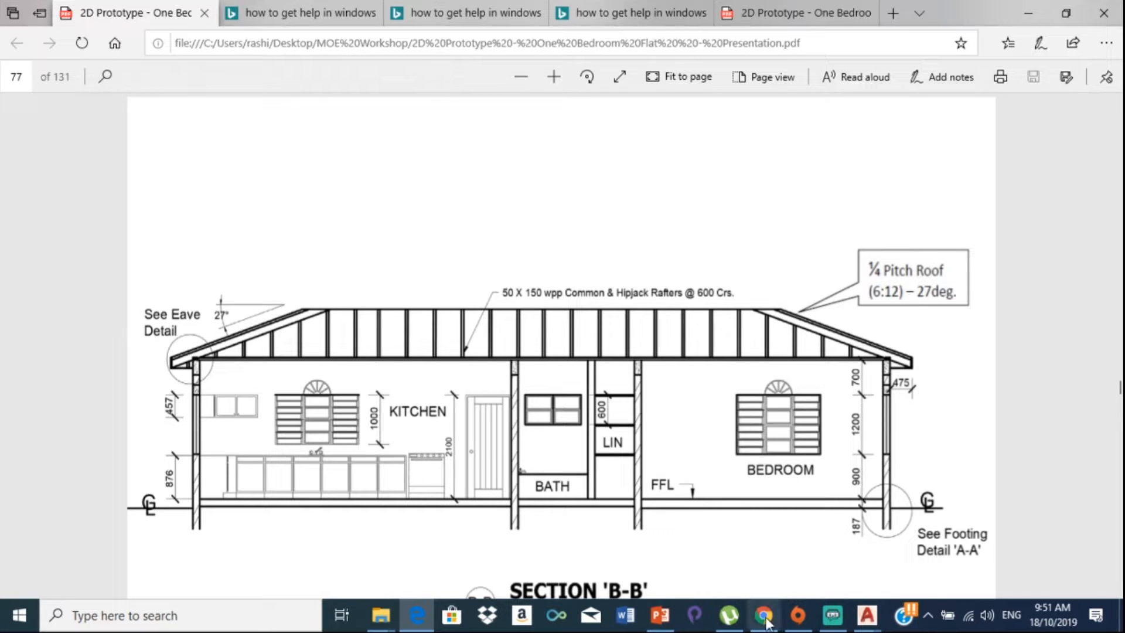
pyautogui.moveTo(880, 613)
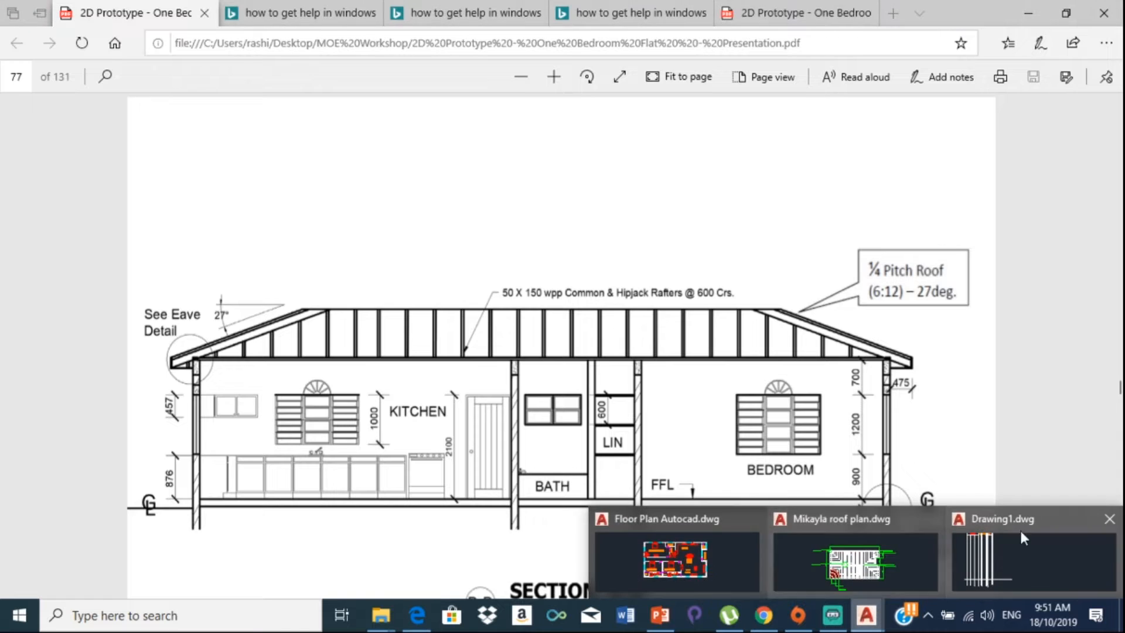
pyautogui.click(1020, 529)
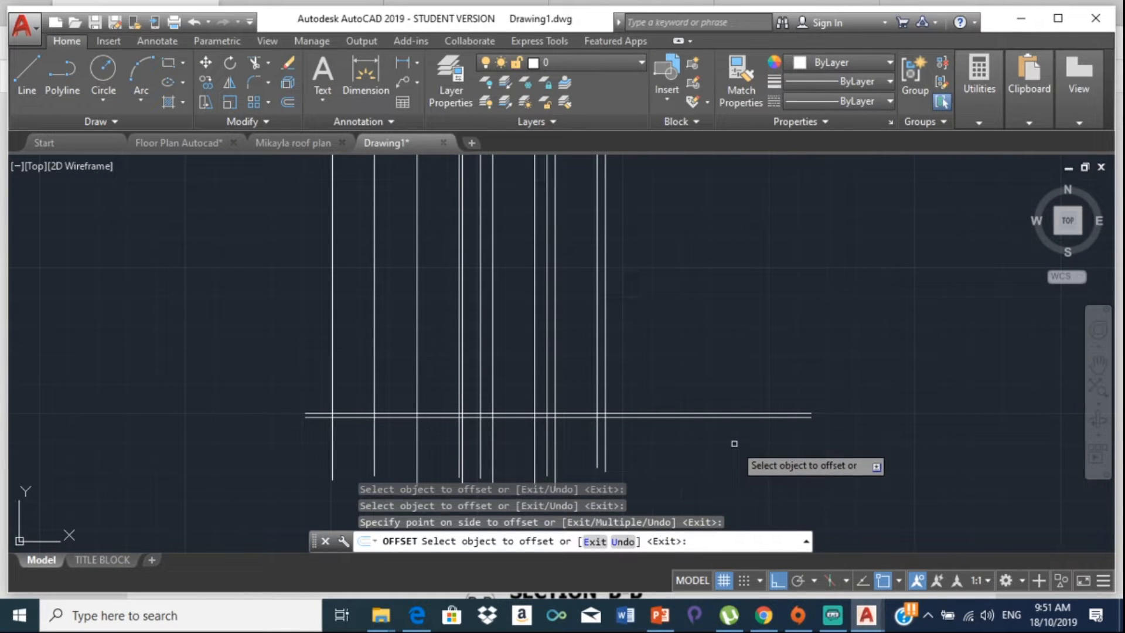
# Step: Offset the lower horizontal line 900 upward, then switch to the Section B-B PDF
pyautogui.press('Return')
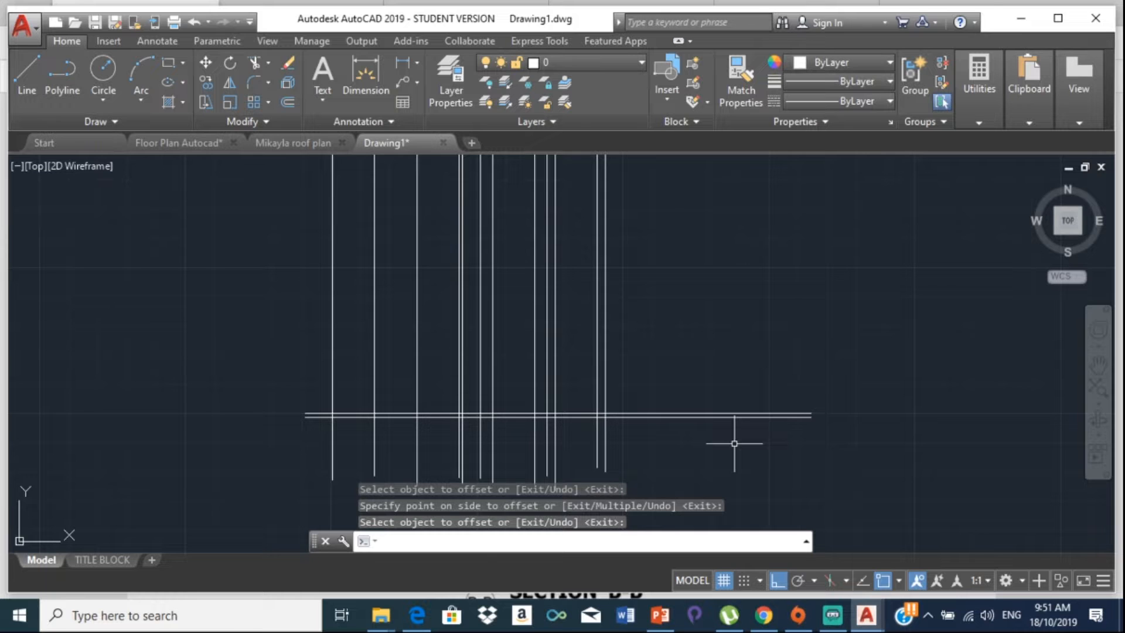
pyautogui.press('Escape')
pyautogui.write('OFFSET')
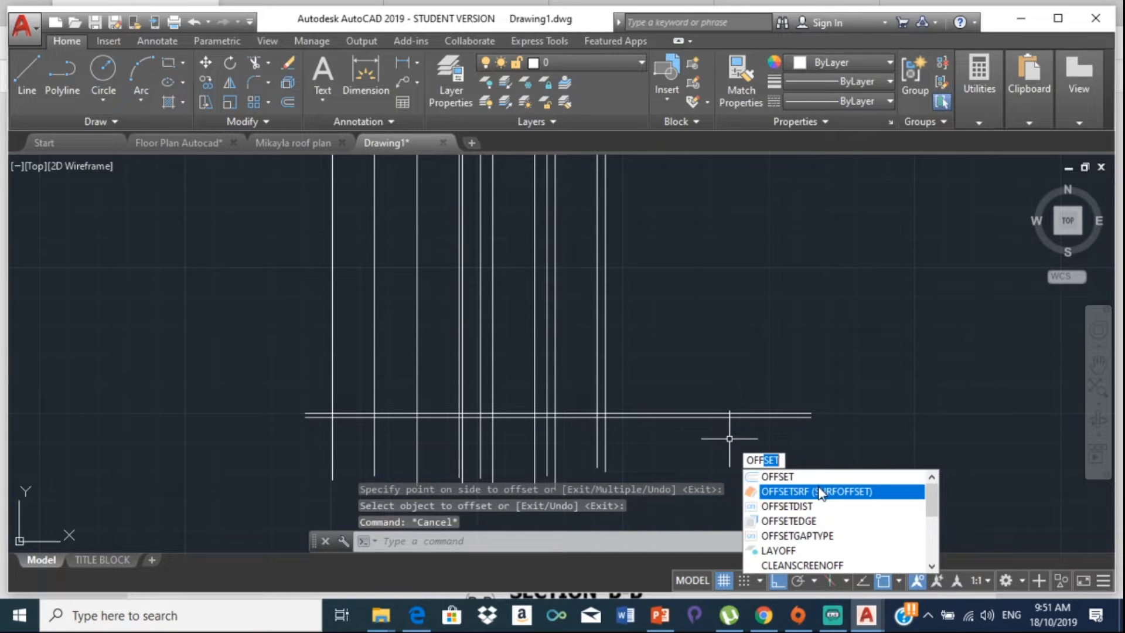
pyautogui.press('Return')
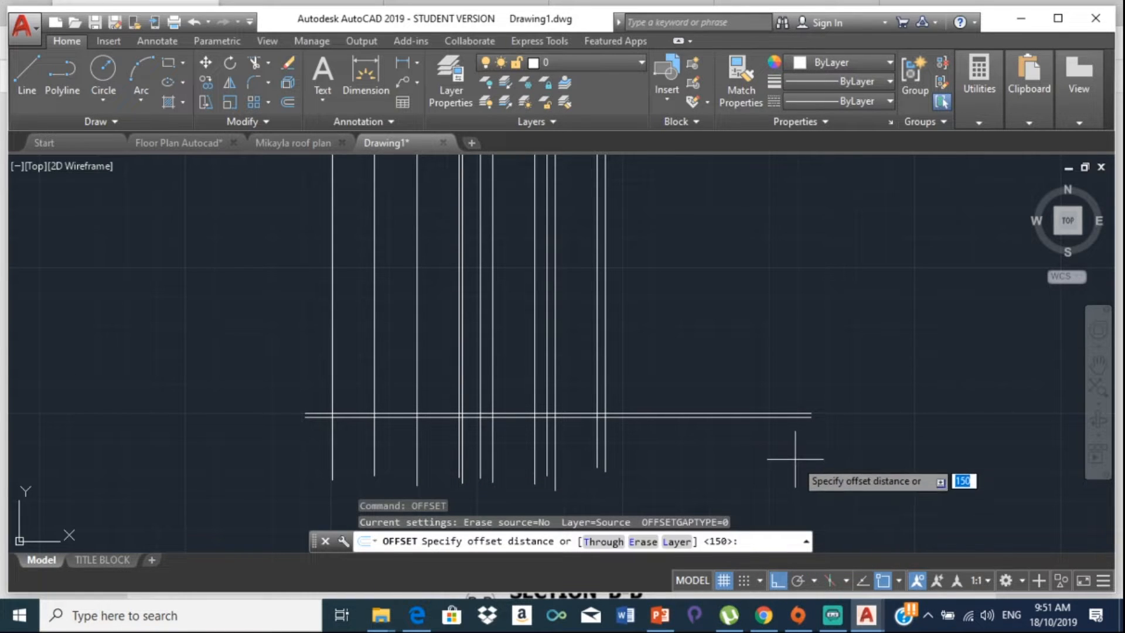
pyautogui.press('Return')
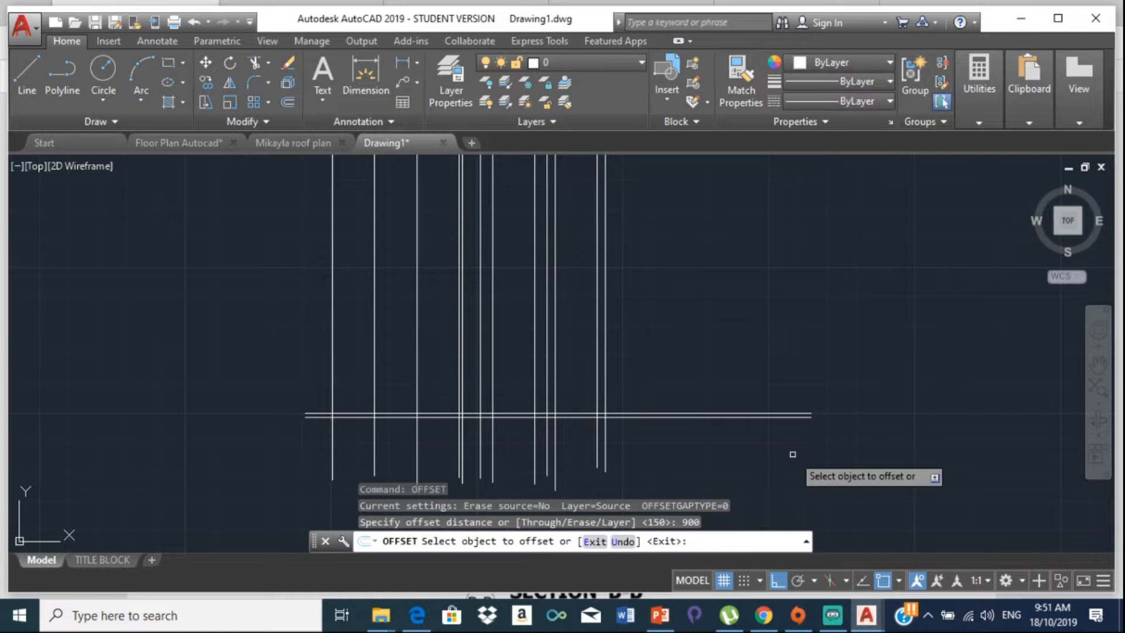
pyautogui.scroll(4, 727, 410)
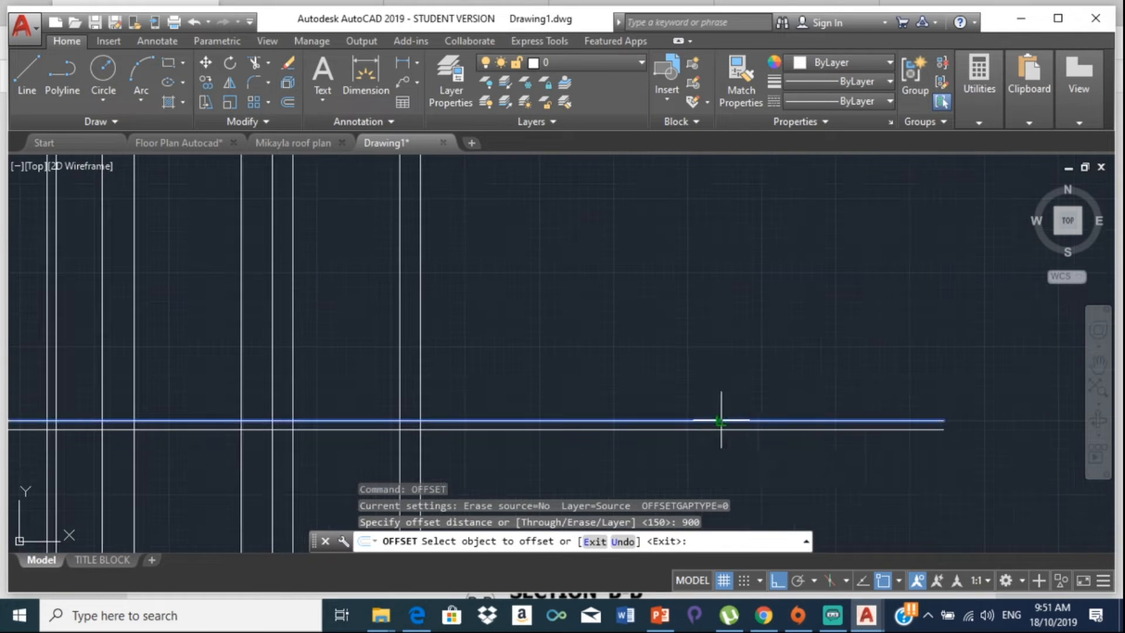
pyautogui.click(721, 420)
pyautogui.click(638, 272)
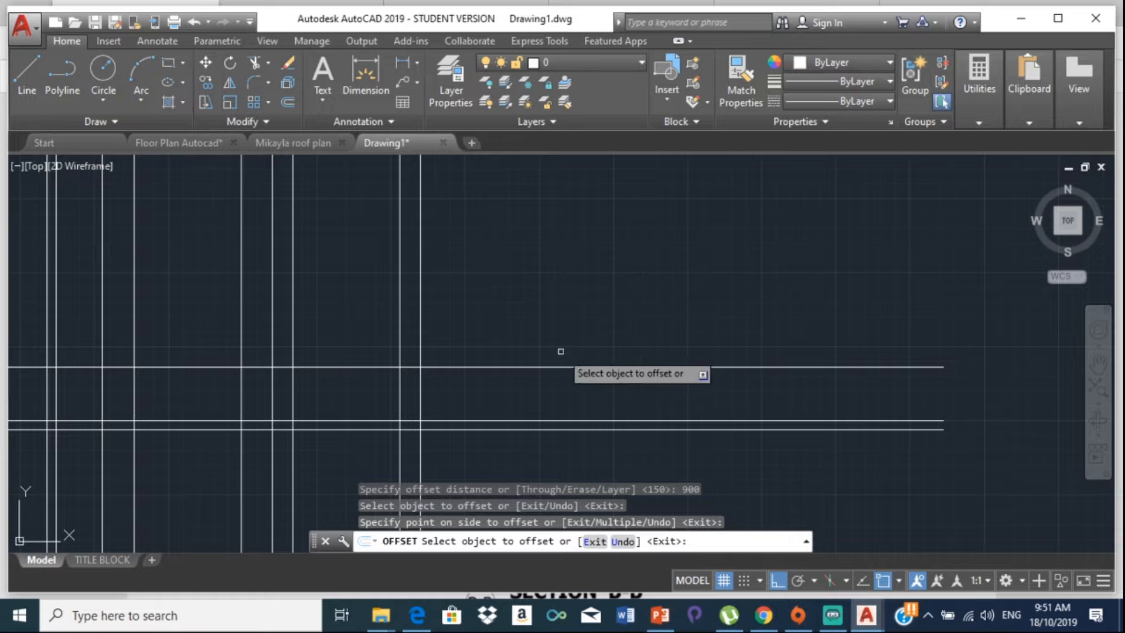
pyautogui.click(417, 614)
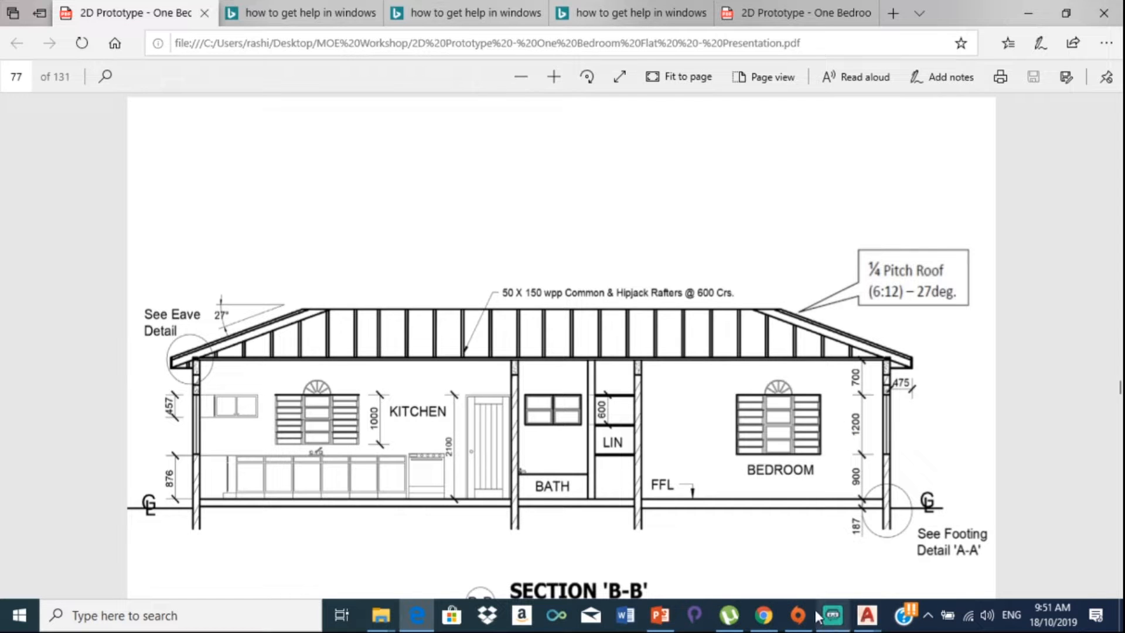
# Step: Back in Drawing1, offset the 900 line 1200 upward
pyautogui.moveTo(866, 620)
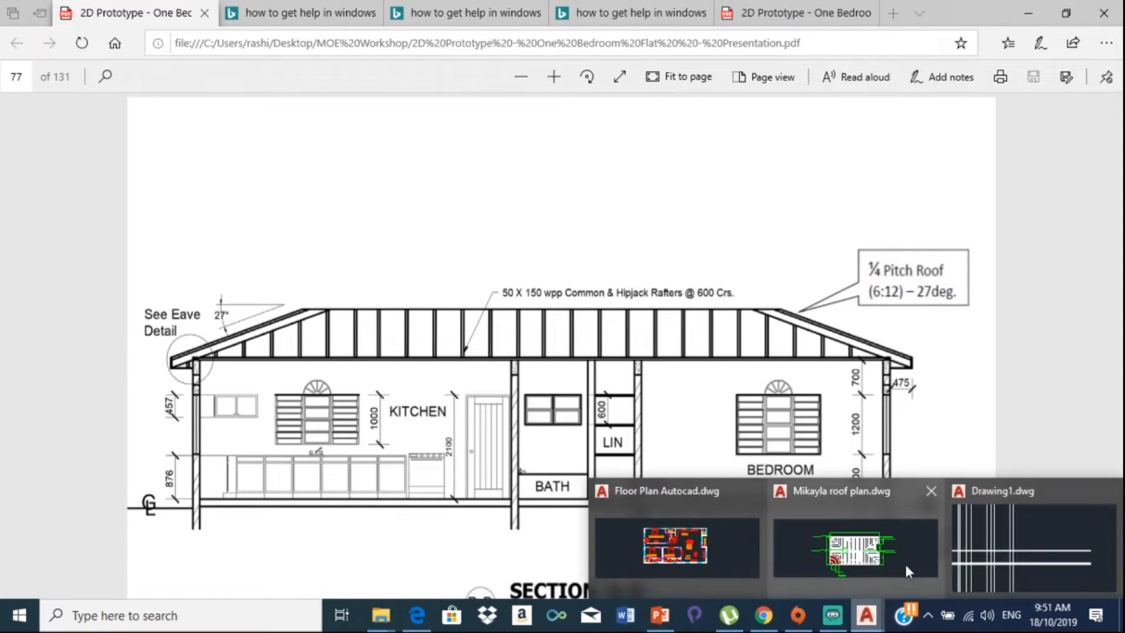
pyautogui.click(992, 545)
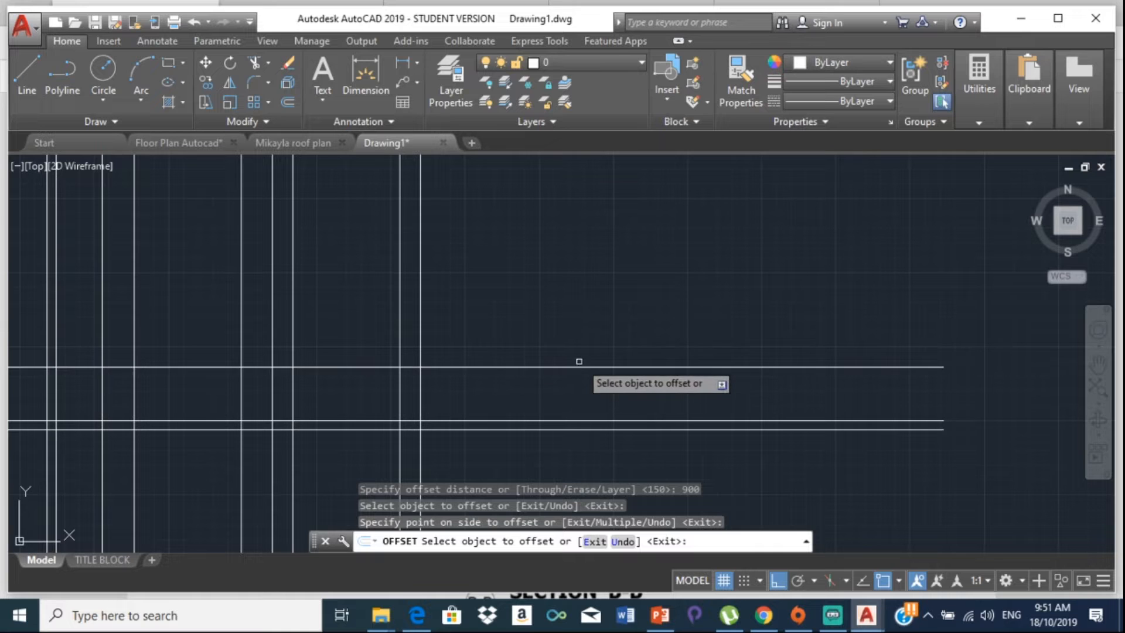
pyautogui.press('Return')
pyautogui.press('Return')
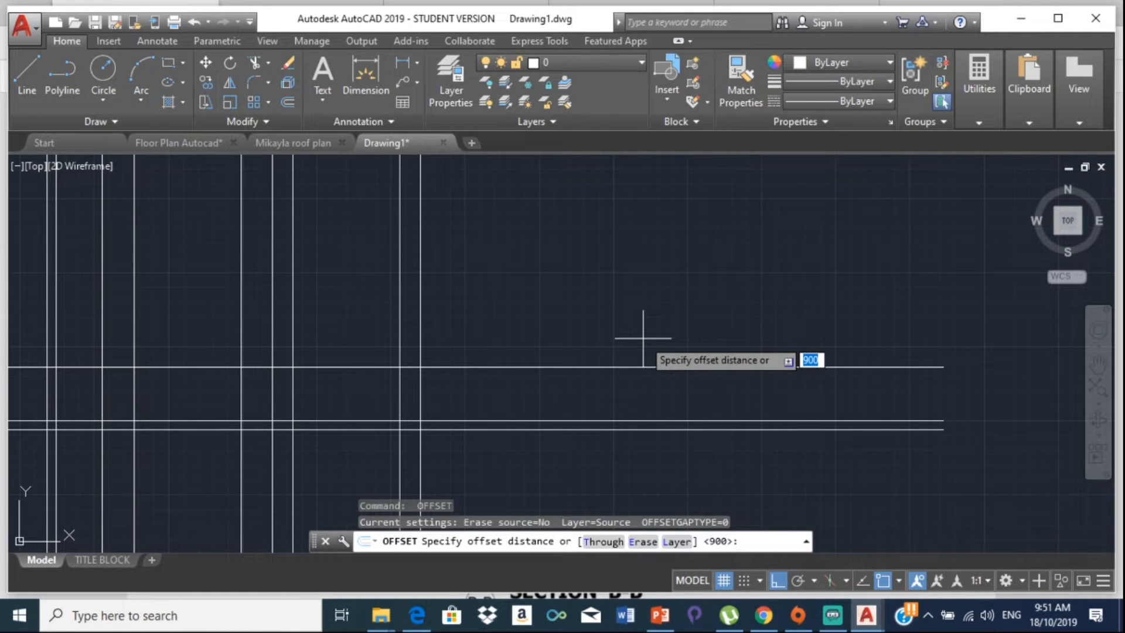
pyautogui.press('Return')
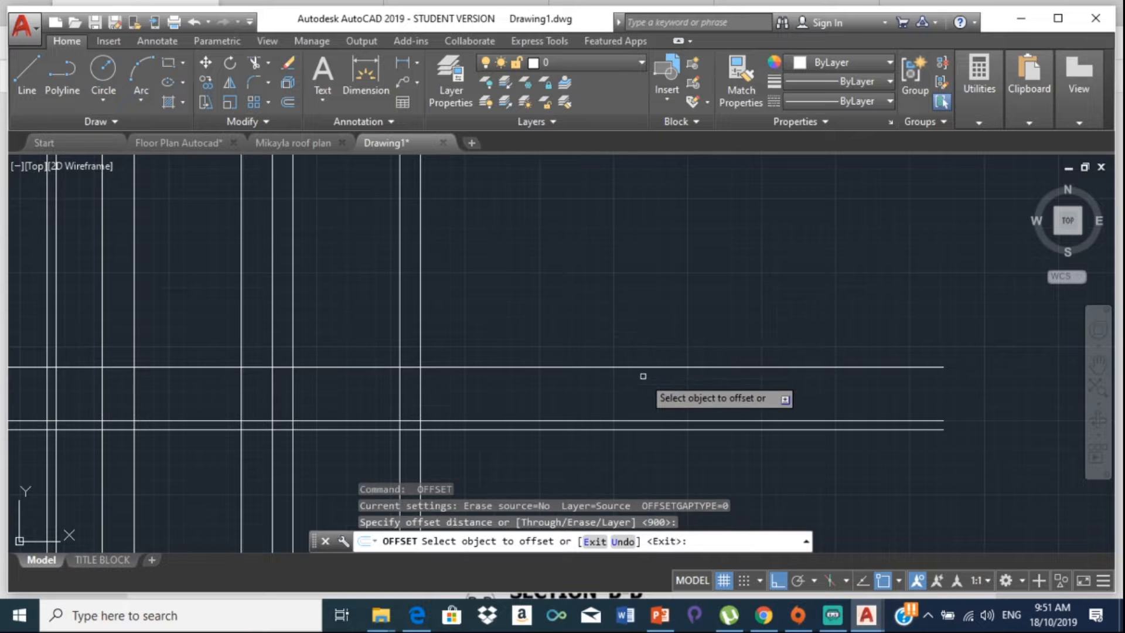
pyautogui.press('Escape')
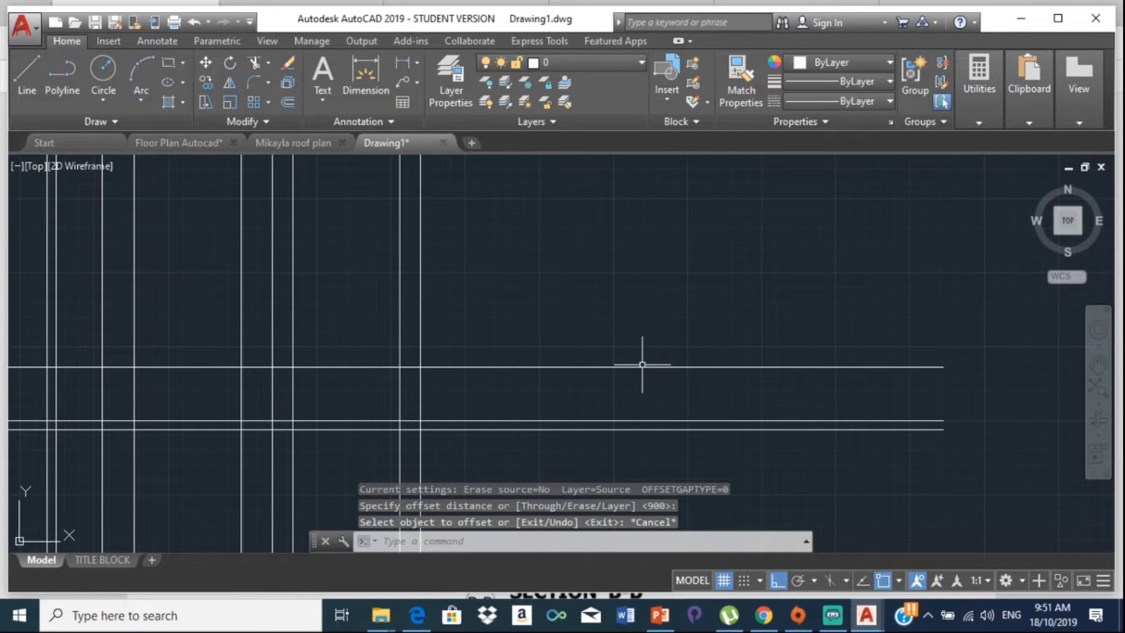
pyautogui.press('Return')
pyautogui.write('1')
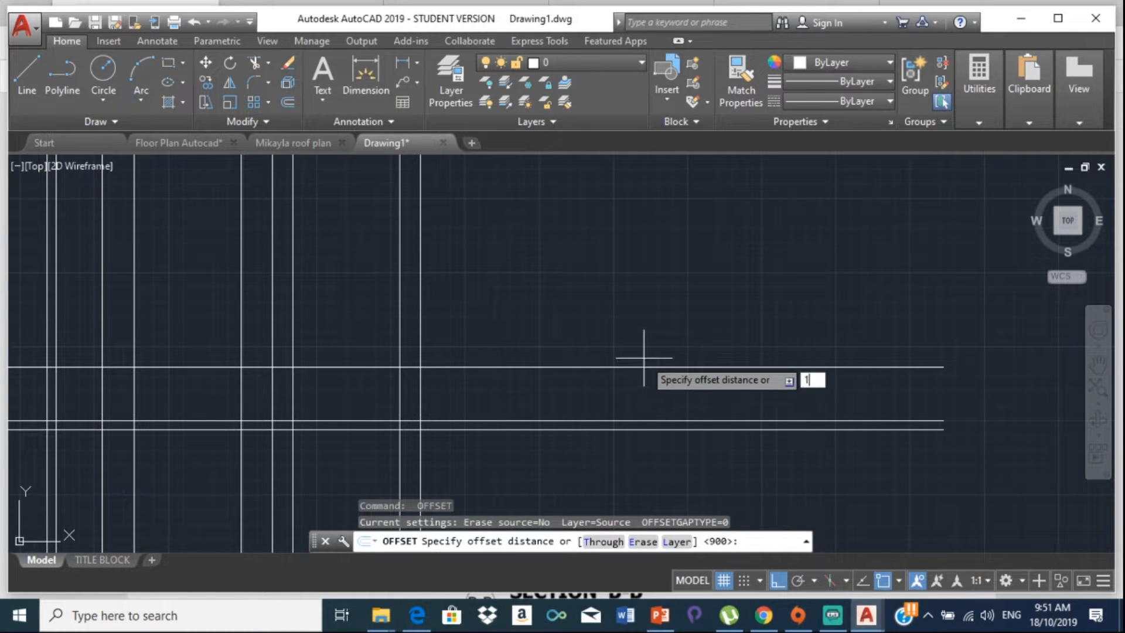
pyautogui.write('200')
pyautogui.press('Return')
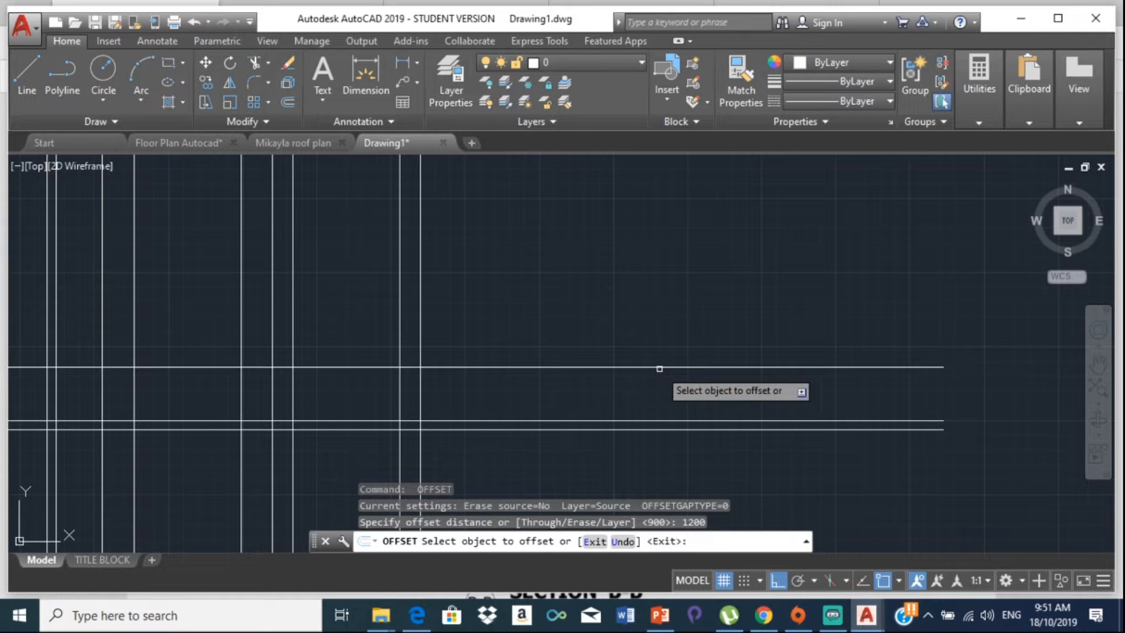
pyautogui.click(641, 368)
pyautogui.click(631, 257)
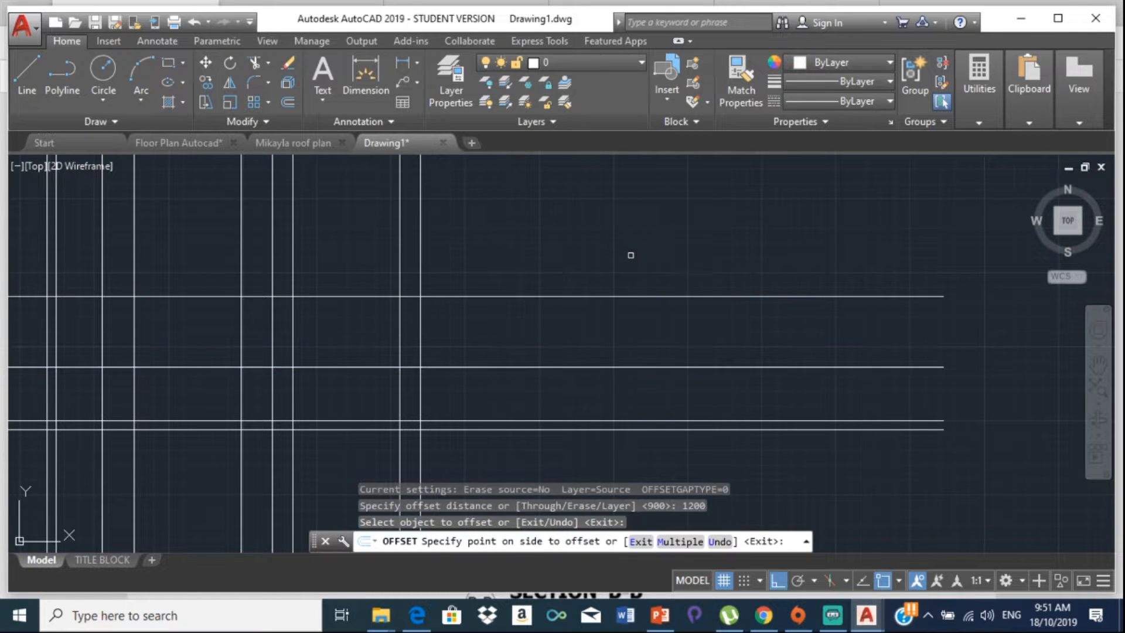
pyautogui.press('Return')
# Step: Offset the new 1200 line a further 700 upward
pyautogui.press('Return')
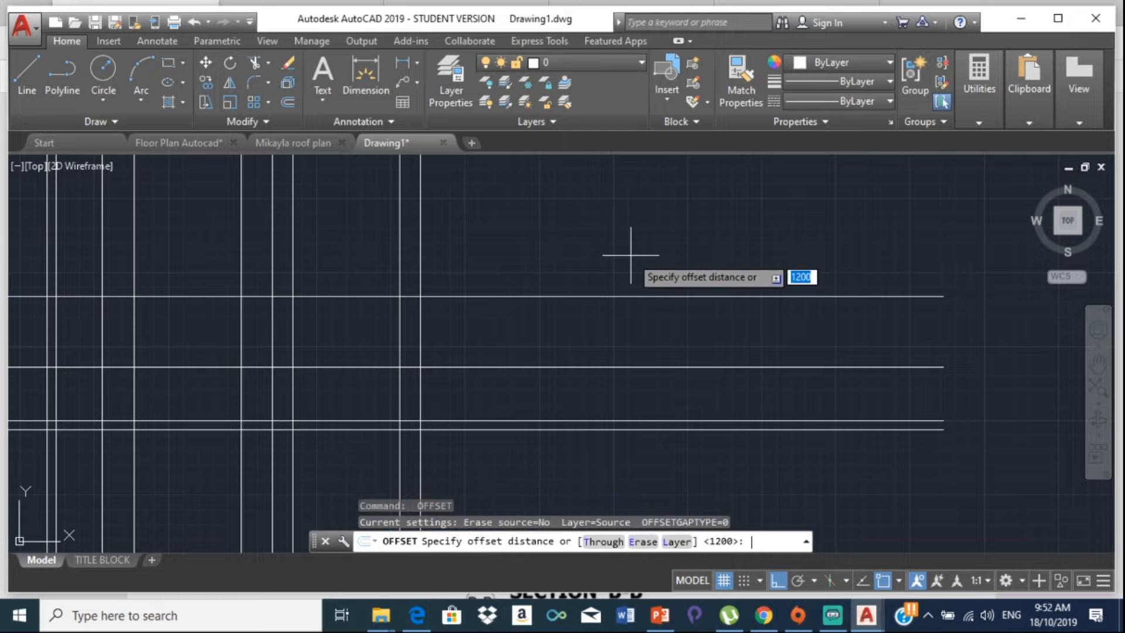
pyautogui.write('700')
pyautogui.press('Return')
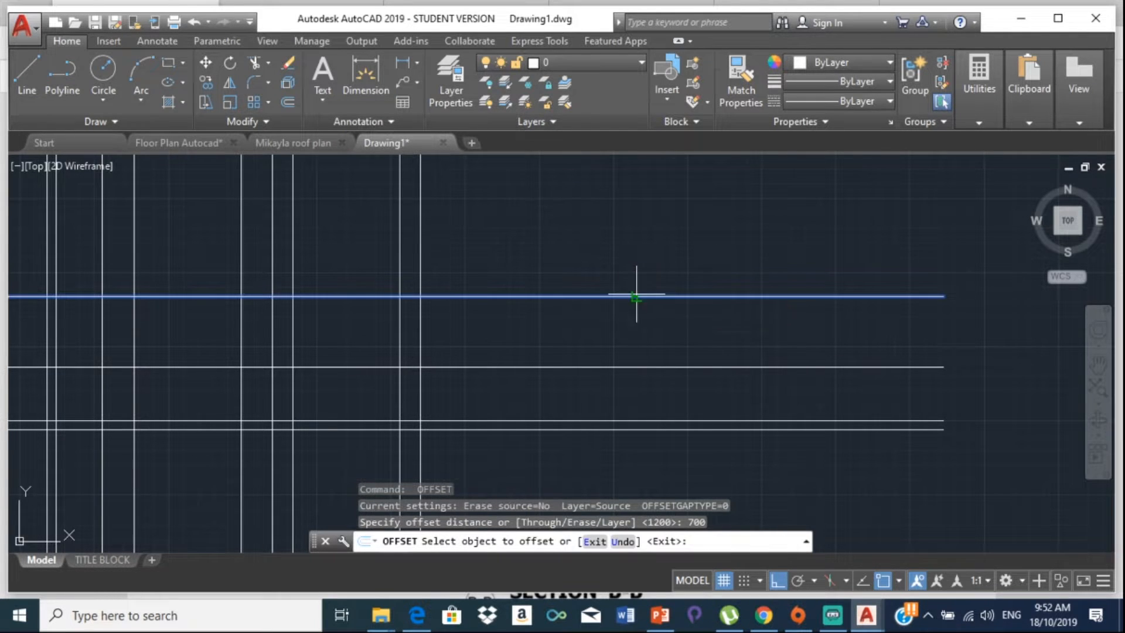
pyautogui.click(638, 296)
pyautogui.click(649, 233)
pyautogui.scroll(-2, 499, 246)
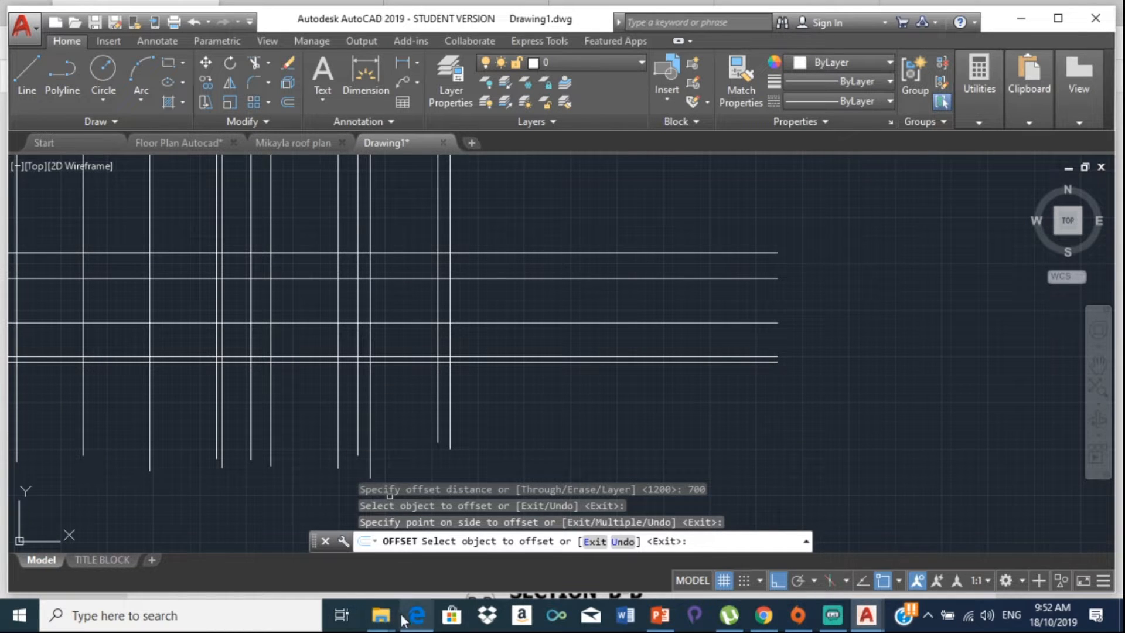
pyautogui.moveTo(381, 622)
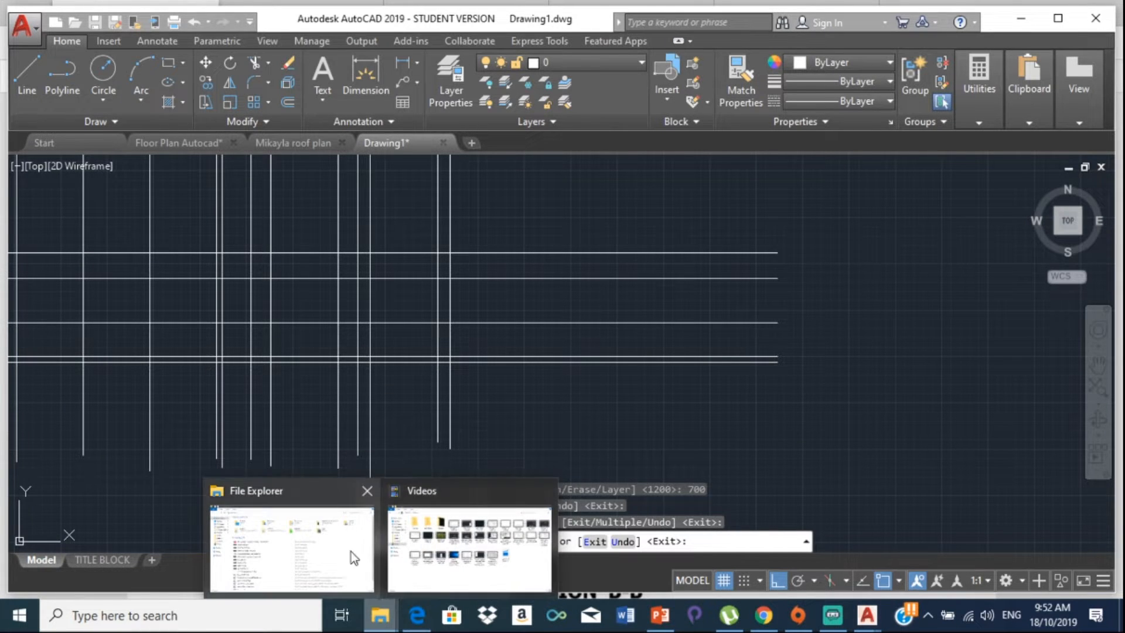
pyautogui.click(415, 621)
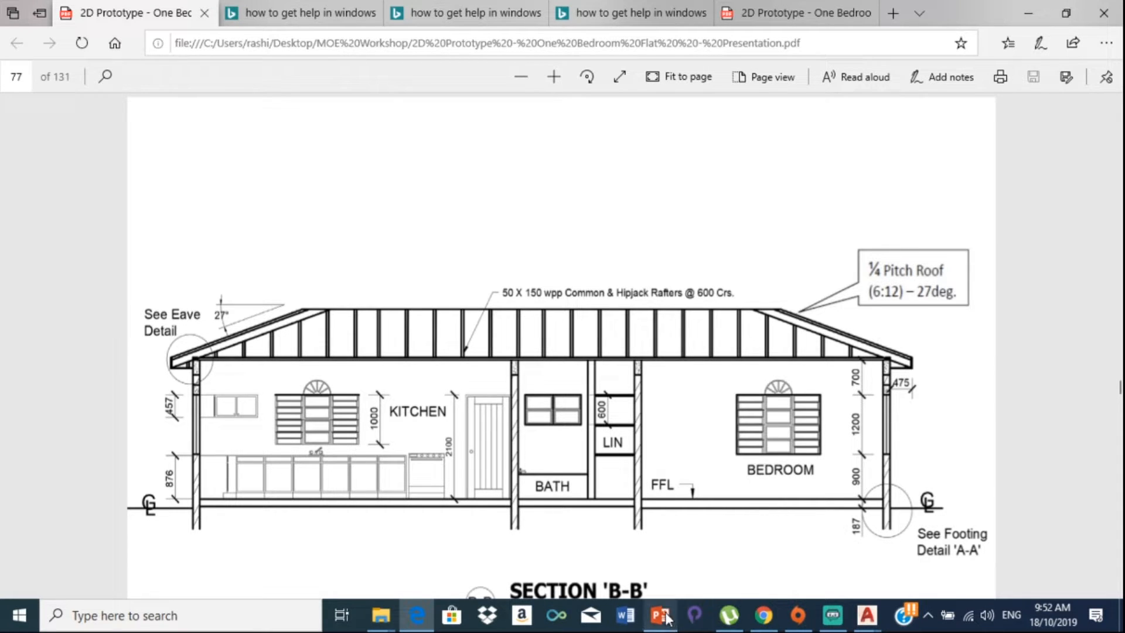
pyautogui.moveTo(867, 615)
pyautogui.click(951, 538)
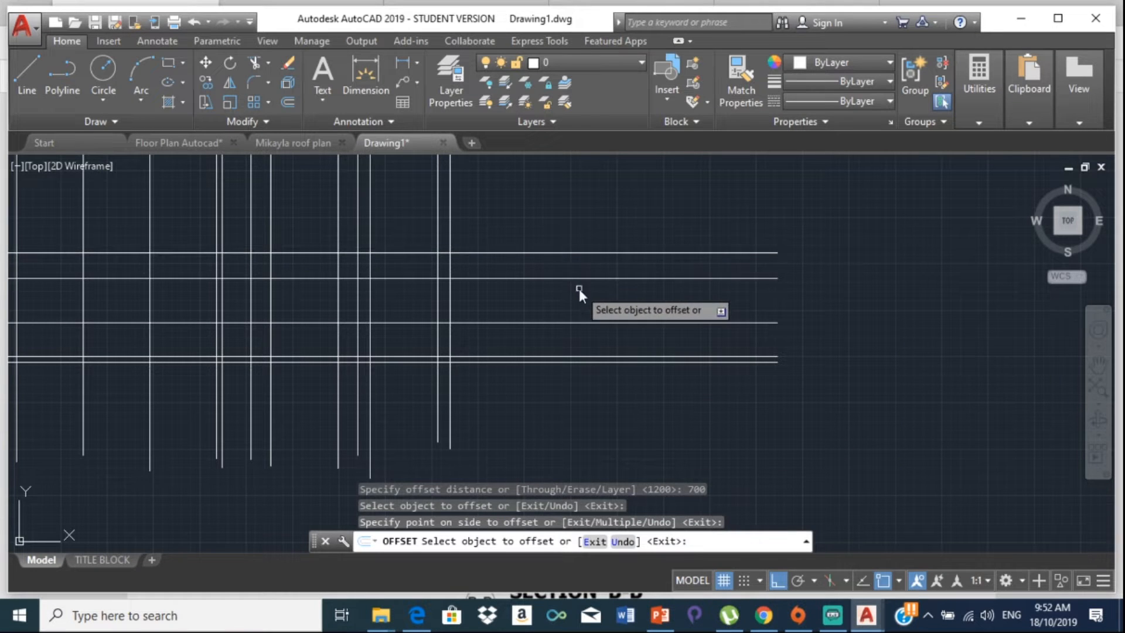
# Step: Offset the top horizontal line 150 downward
pyautogui.press('Escape')
pyautogui.press('Escape')
pyautogui.write('o')
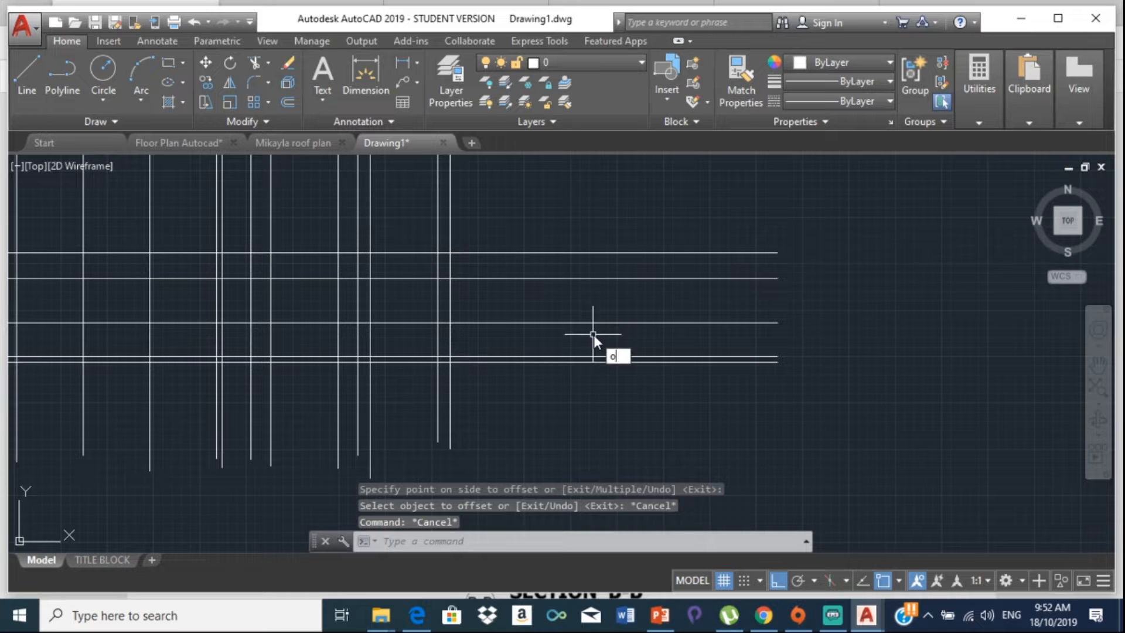
pyautogui.write('ff')
pyautogui.press('Return')
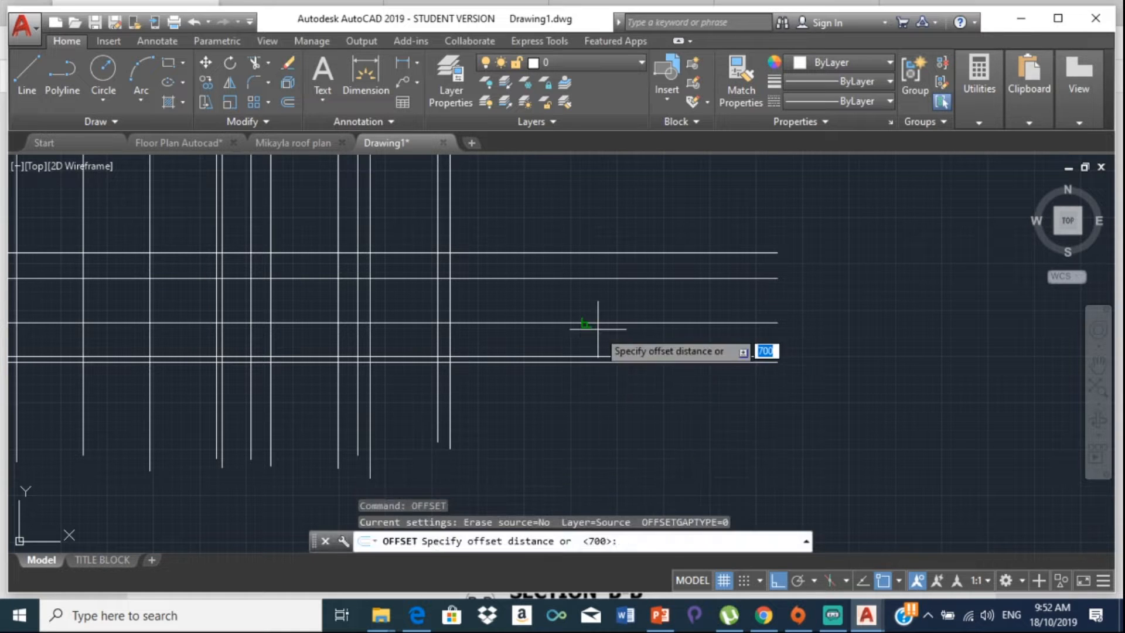
pyautogui.write('1')
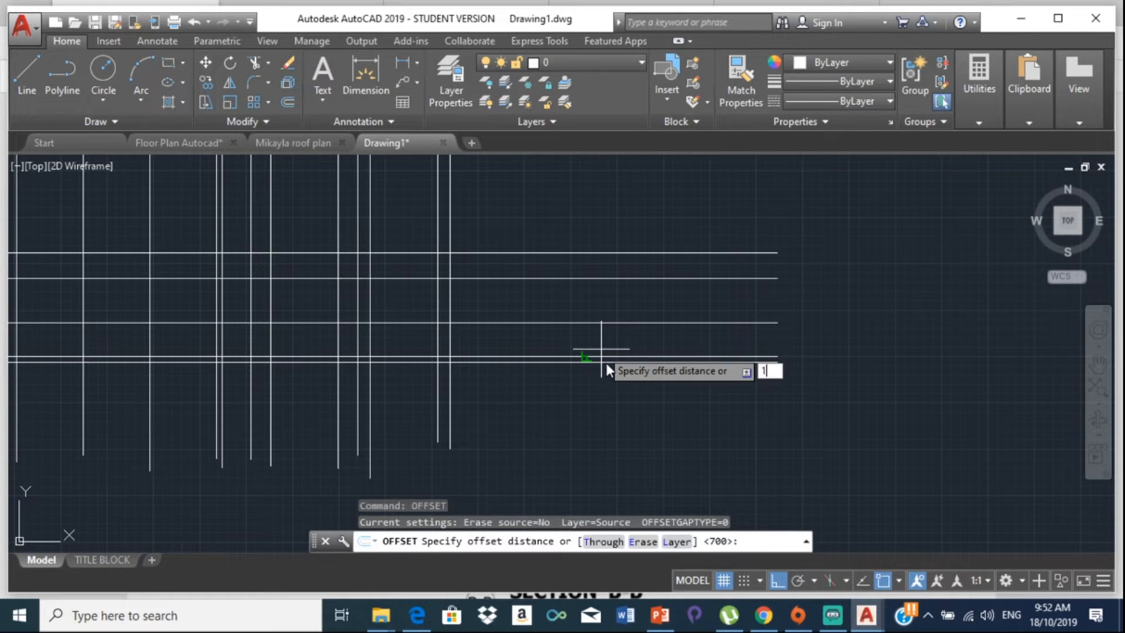
pyautogui.write('50')
pyautogui.press('Return')
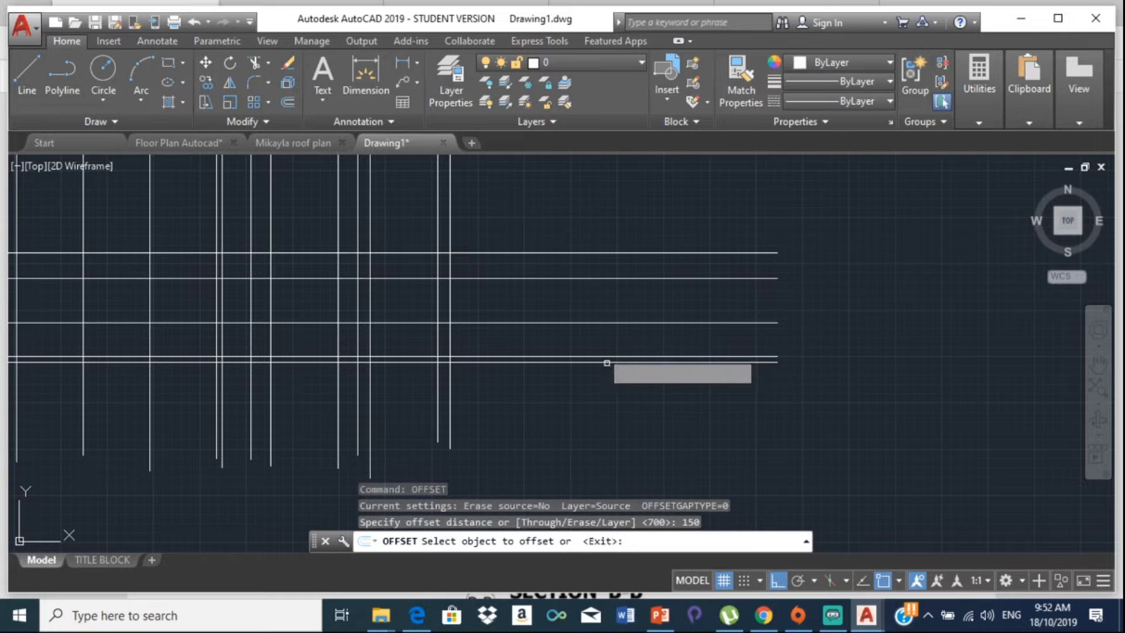
pyautogui.click(595, 254)
pyautogui.click(596, 267)
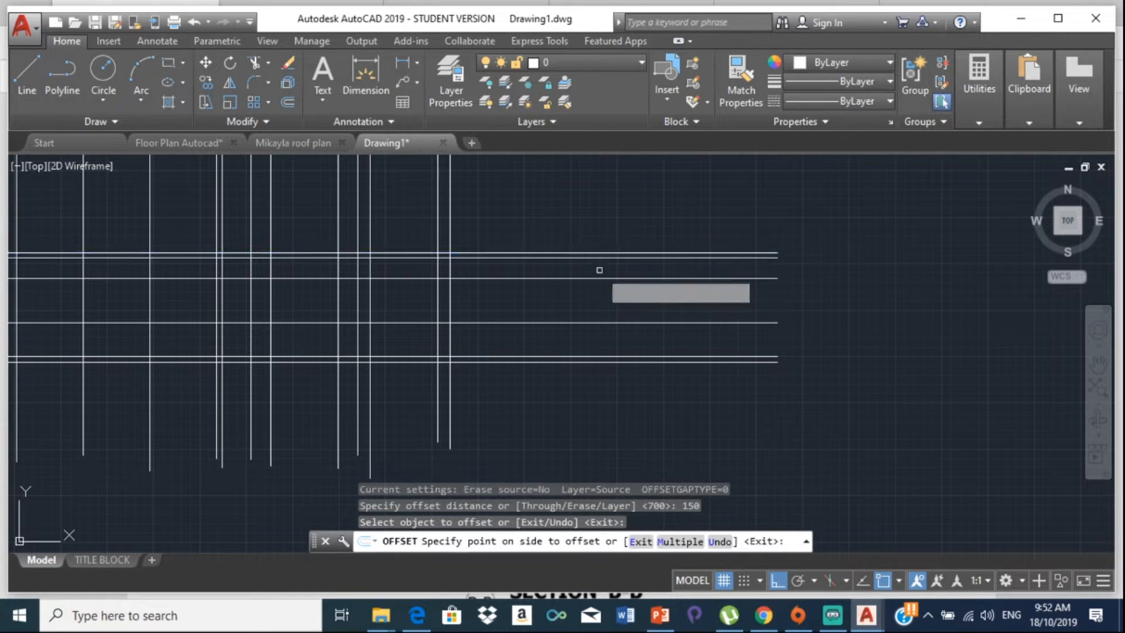
pyautogui.press('Escape')
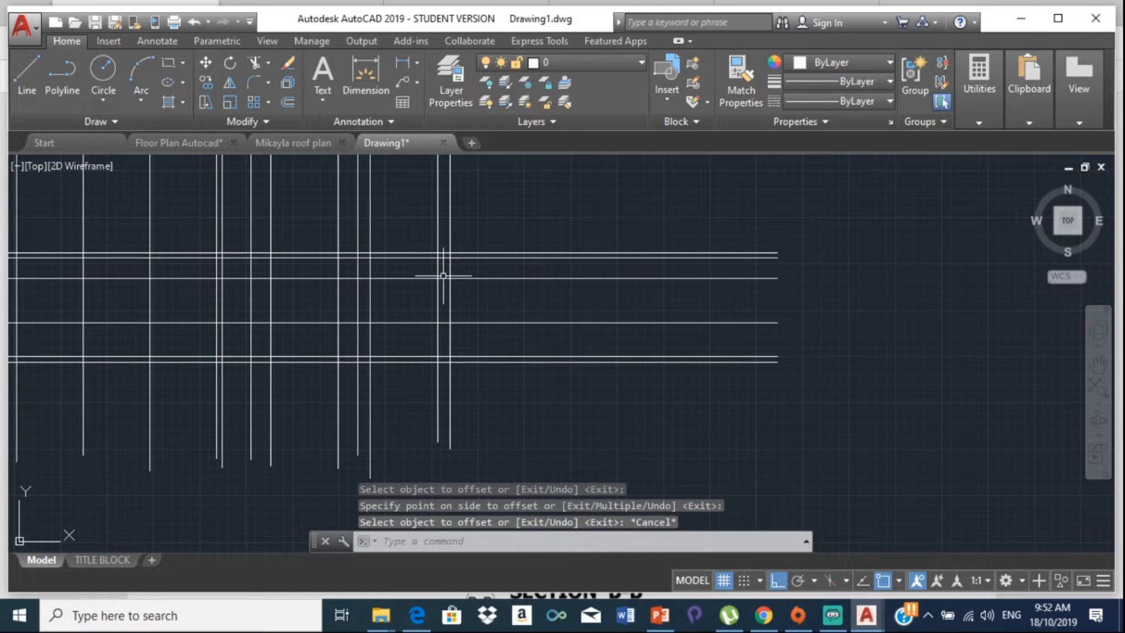
# Step: Offset two vertical projection lines by 450, one to the left and one to the right
pyautogui.moveTo(375, 304); pyautogui.dragTo(533, 322, button='middle')
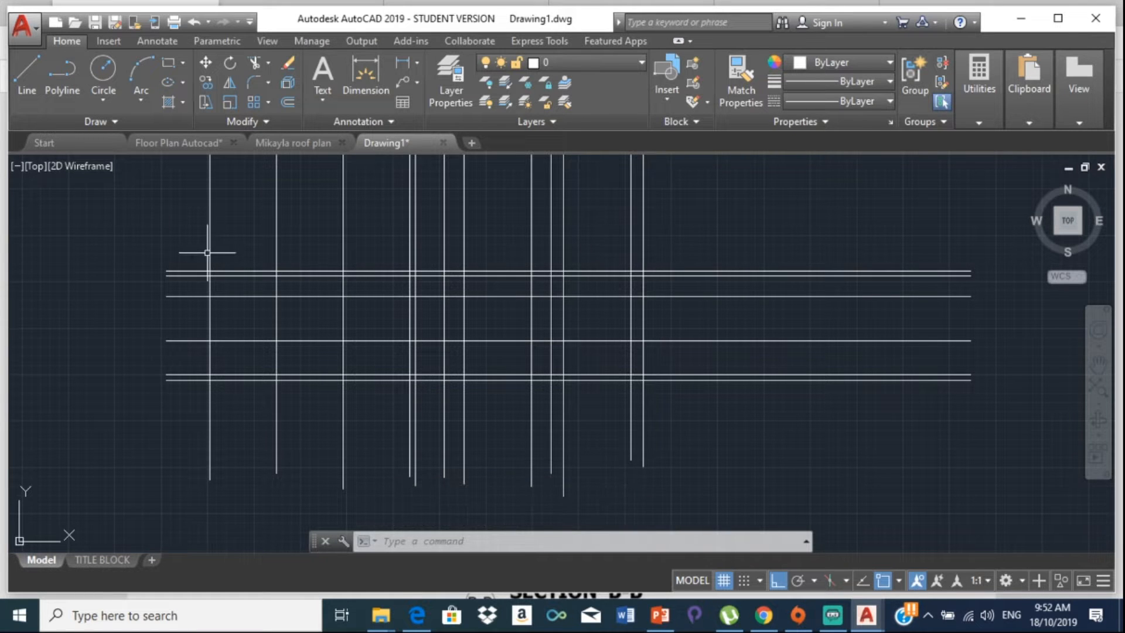
pyautogui.scroll(-5, 228, 280)
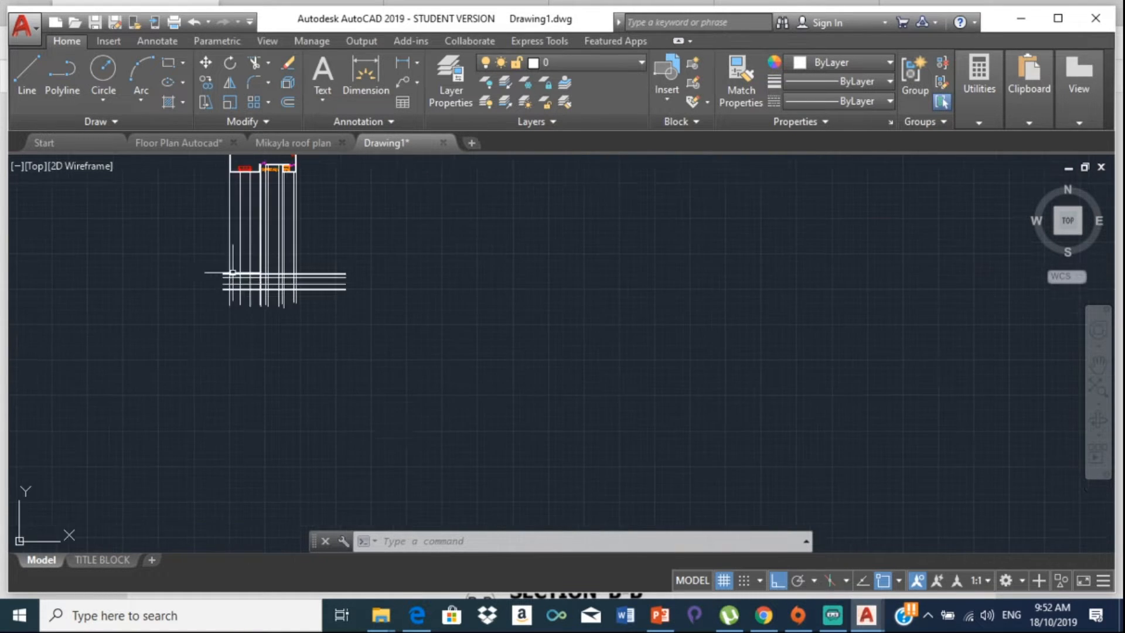
pyautogui.scroll(6, 234, 304)
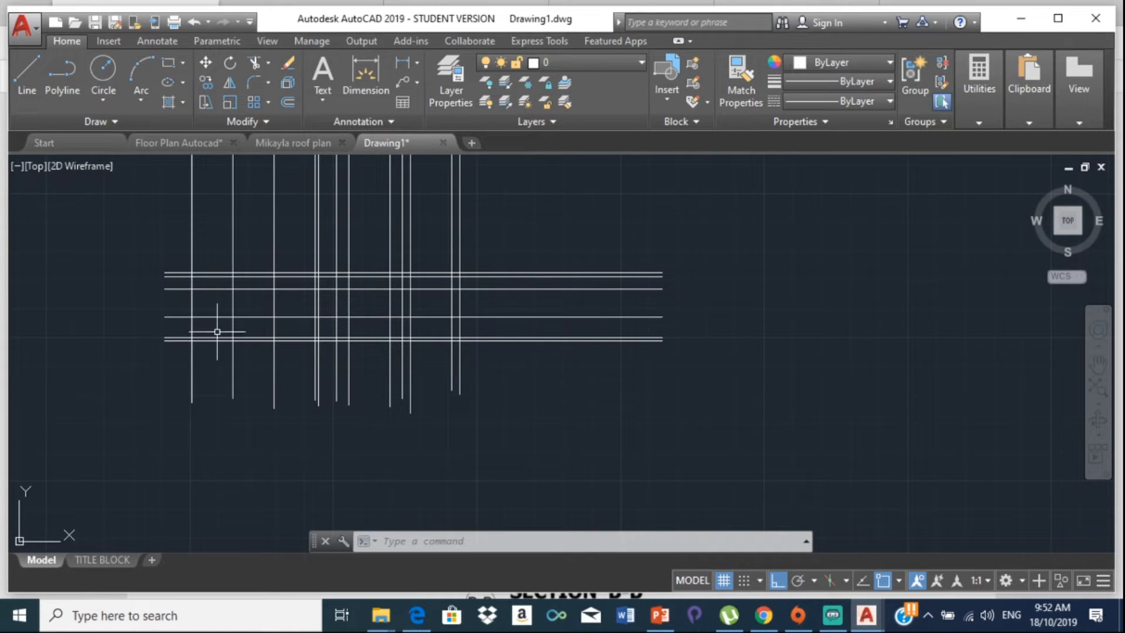
pyautogui.write('O')
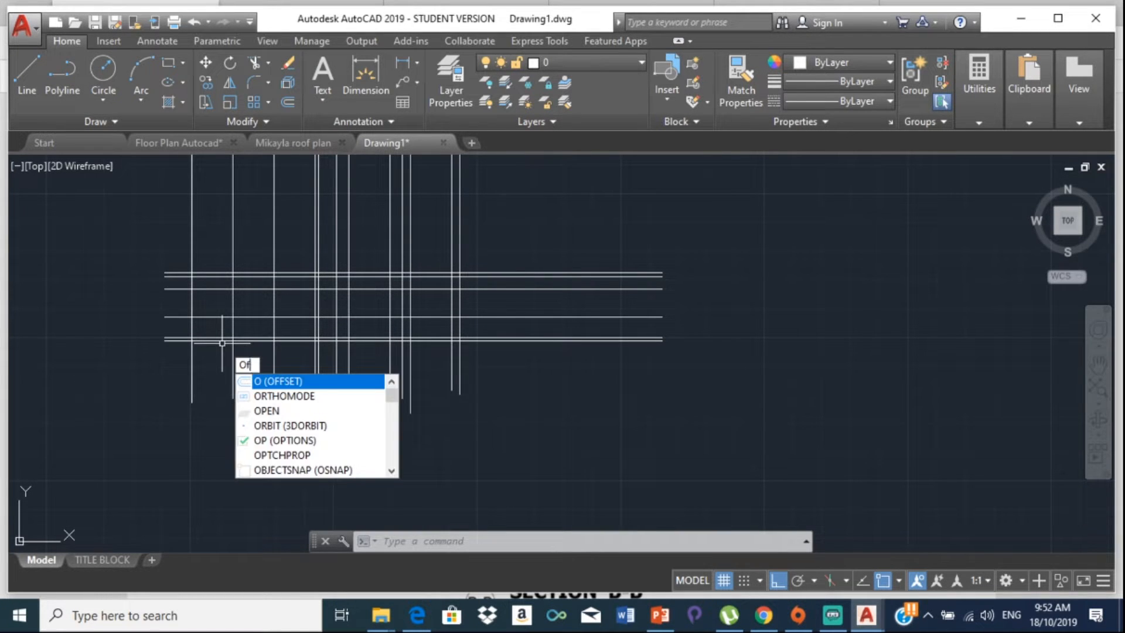
pyautogui.write('ff')
pyautogui.press('Return')
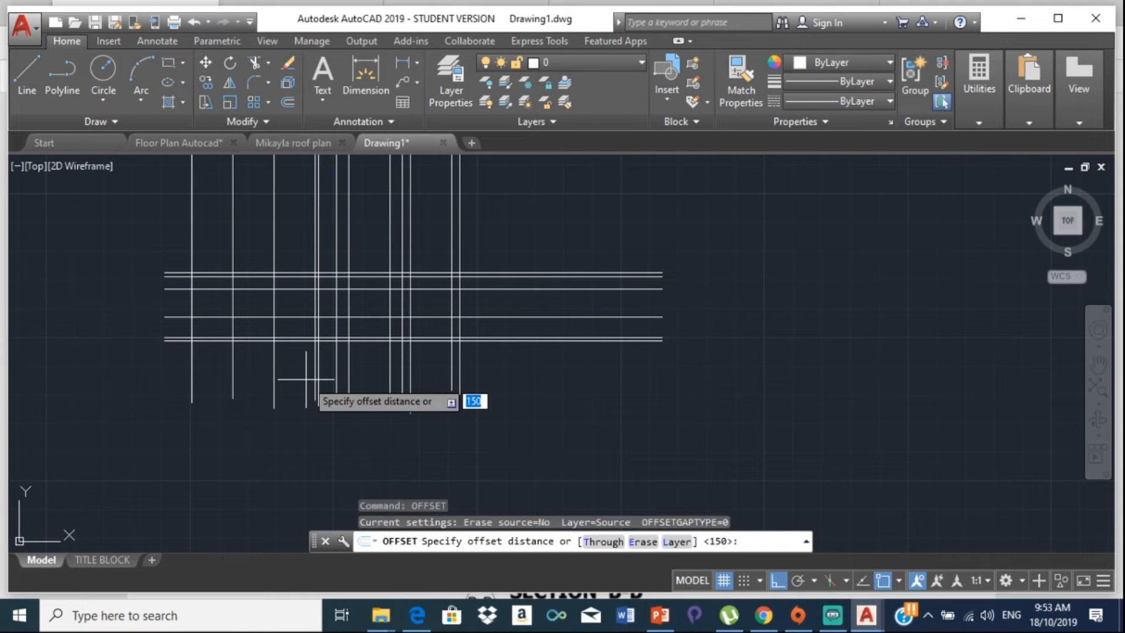
pyautogui.write('450')
pyautogui.press('Return')
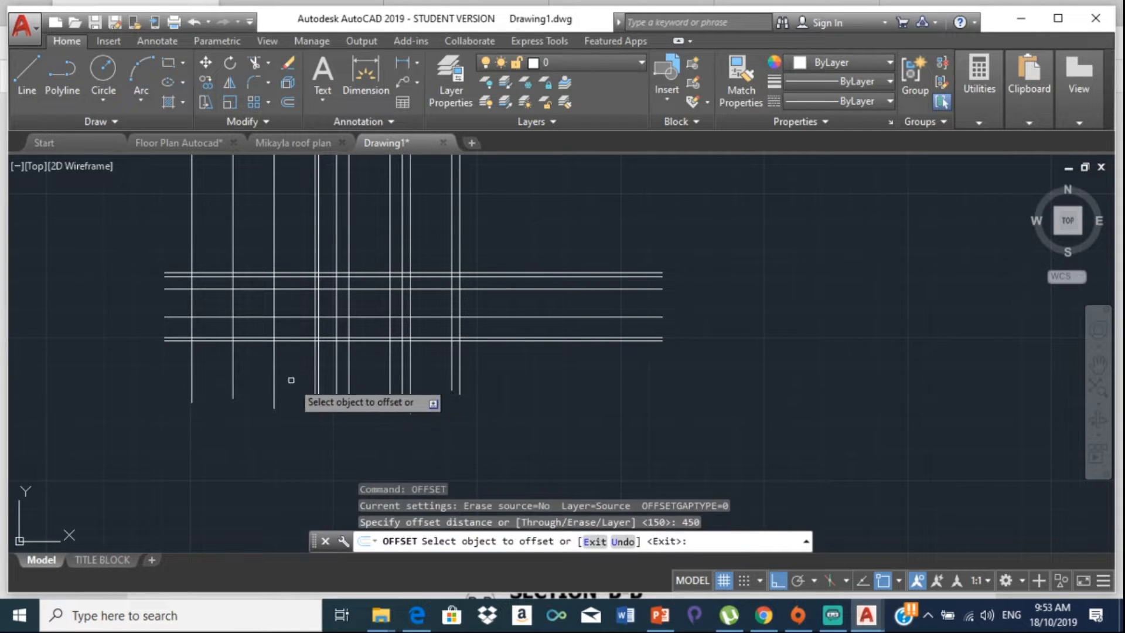
pyautogui.click(192, 306)
pyautogui.click(167, 301)
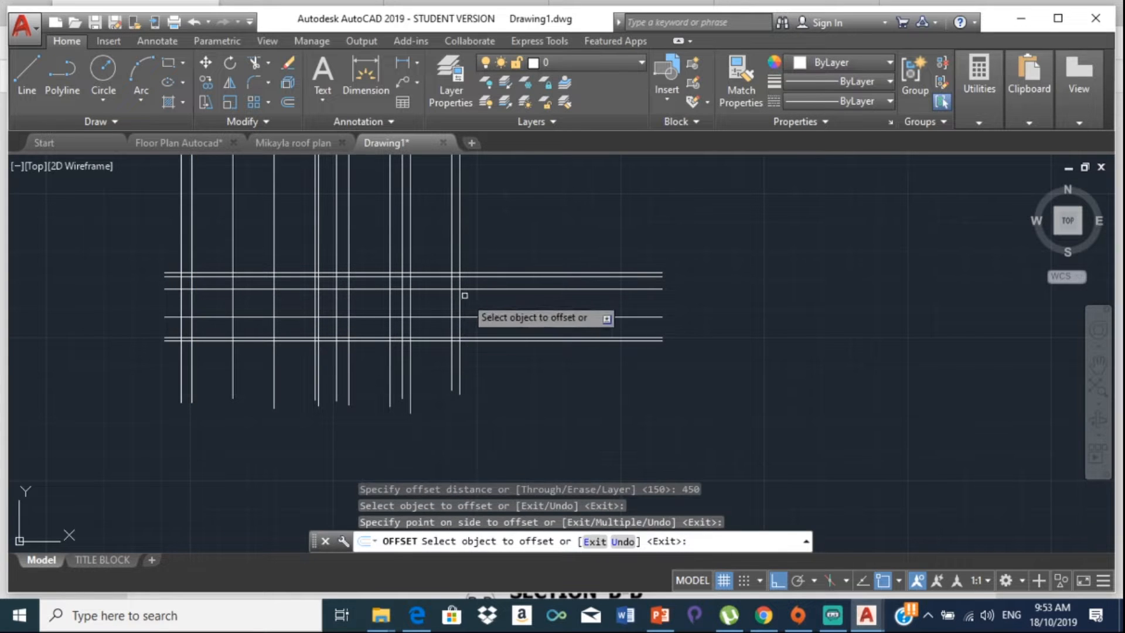
pyautogui.scroll(3, 448, 282)
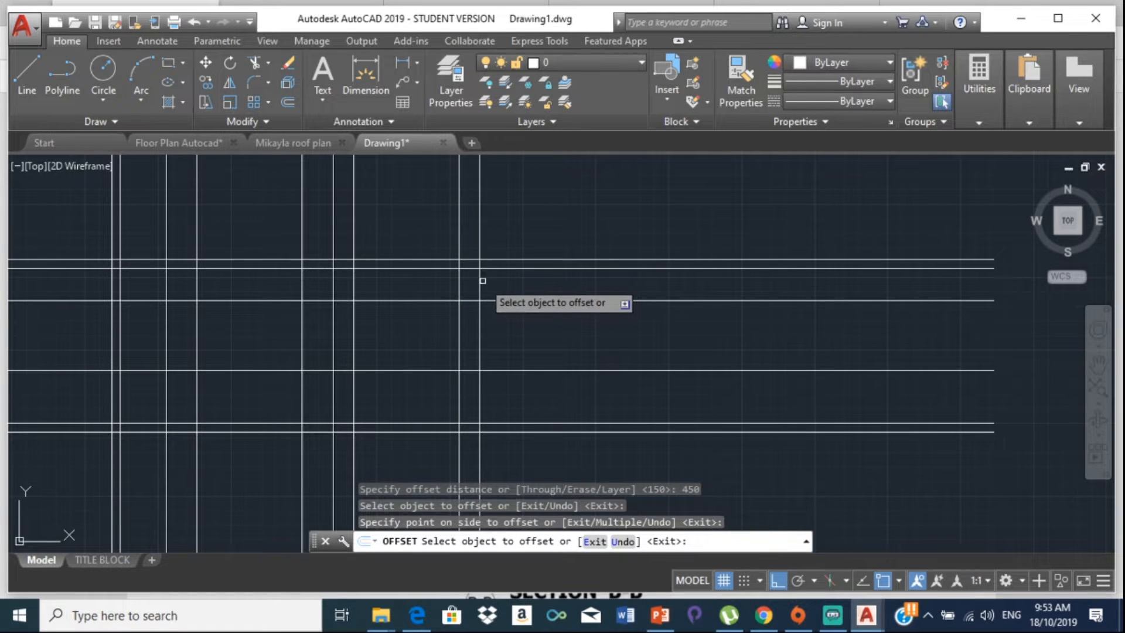
pyautogui.click(480, 280)
pyautogui.click(580, 272)
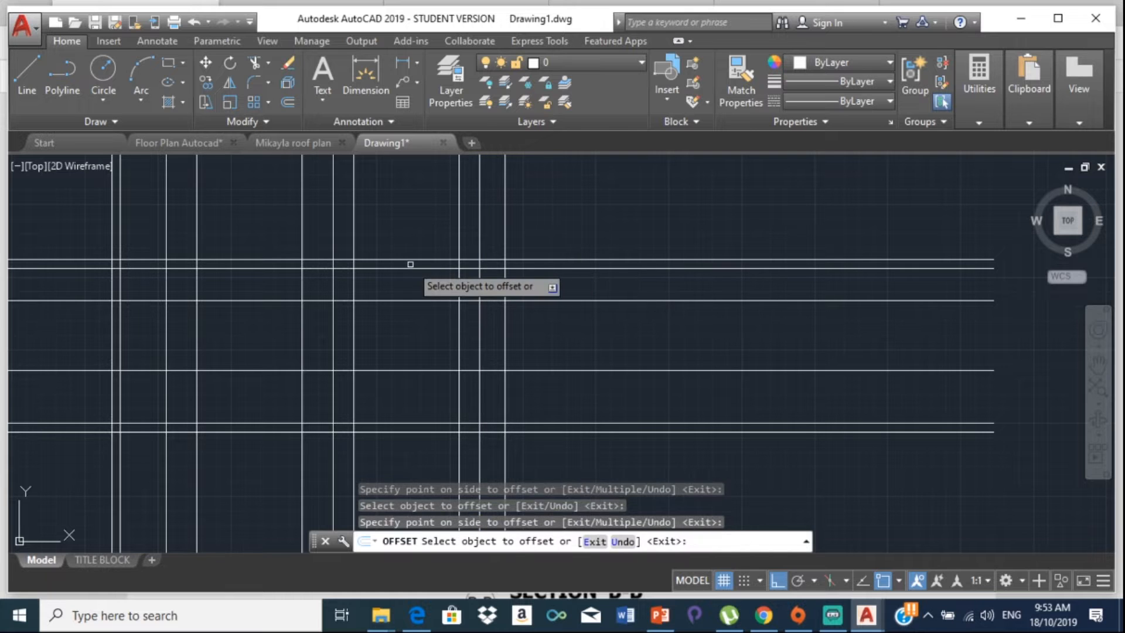
pyautogui.press('Escape')
pyautogui.scroll(5, 489, 258)
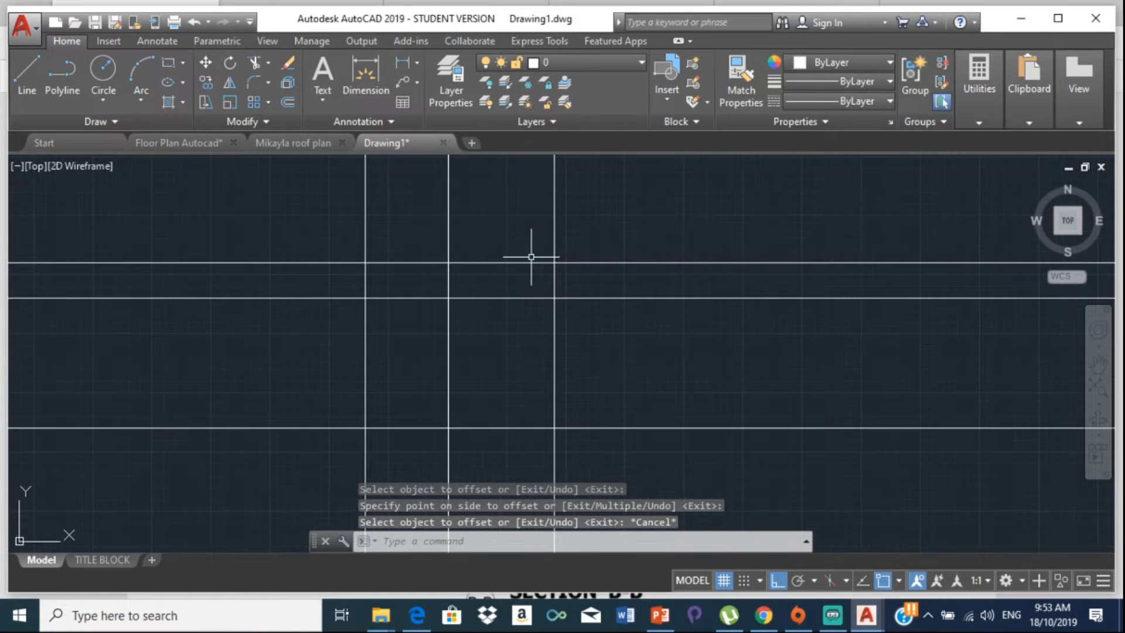
# Step: Switch on polar tracking and set its increment angle to 14° in Drafting Settings
pyautogui.scroll(-5, 346, 234)
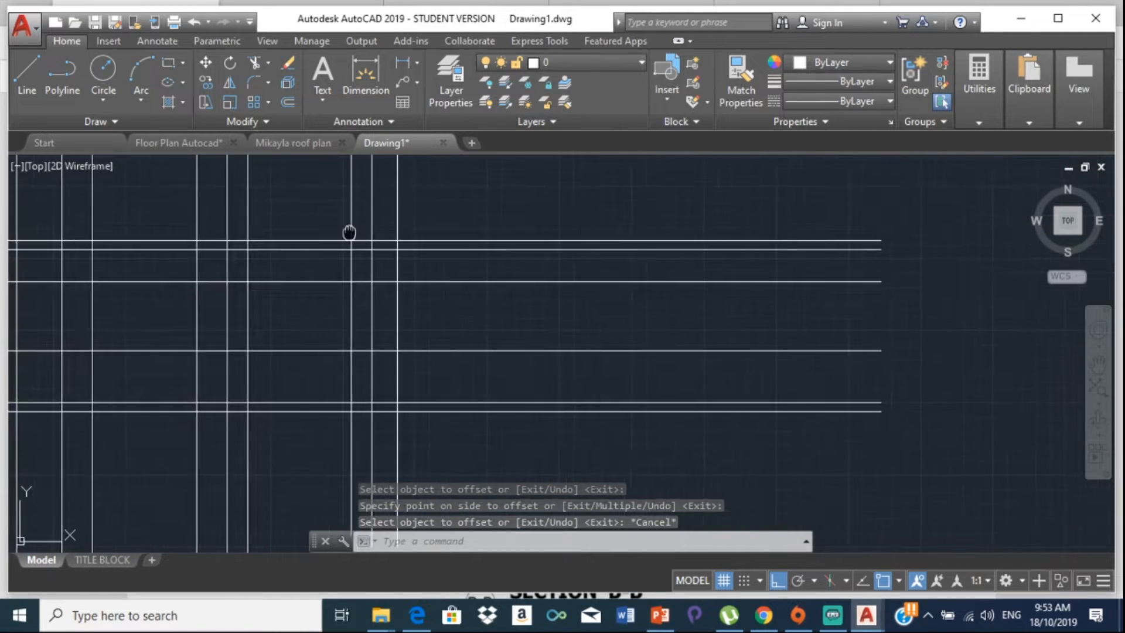
pyautogui.moveTo(168, 291)
pyautogui.mouseDown(button='middle')
pyautogui.moveTo(337, 289)
pyautogui.moveTo(575, 250)
pyautogui.mouseUp(button='middle')
pyautogui.scroll(2, 355, 269)
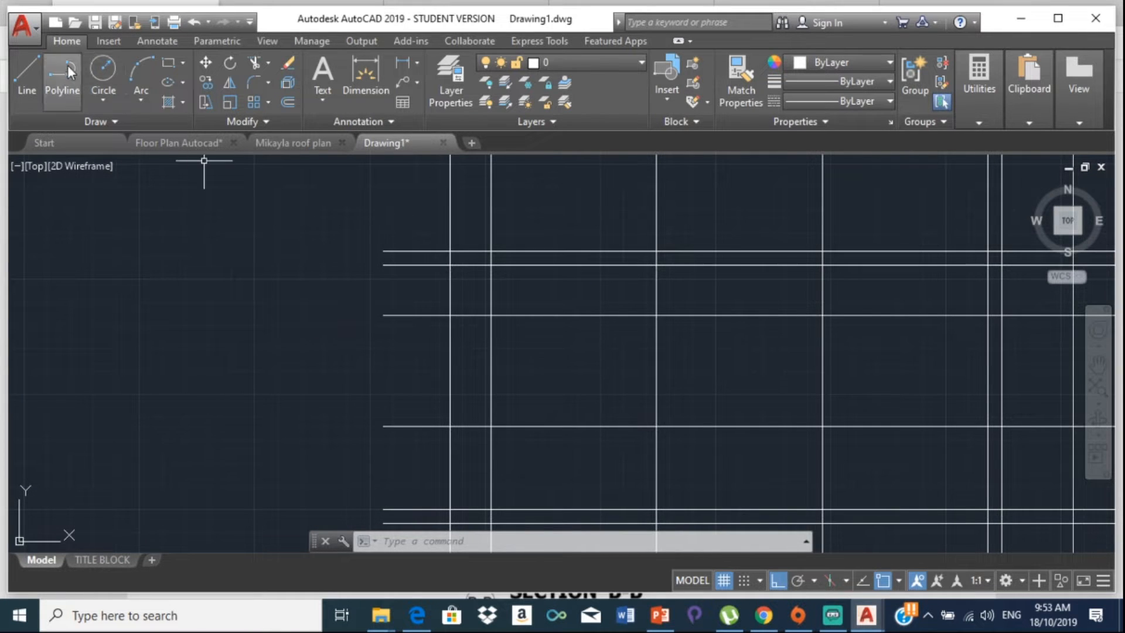
pyautogui.moveTo(557, 392); pyautogui.dragTo(432, 279, button='middle')
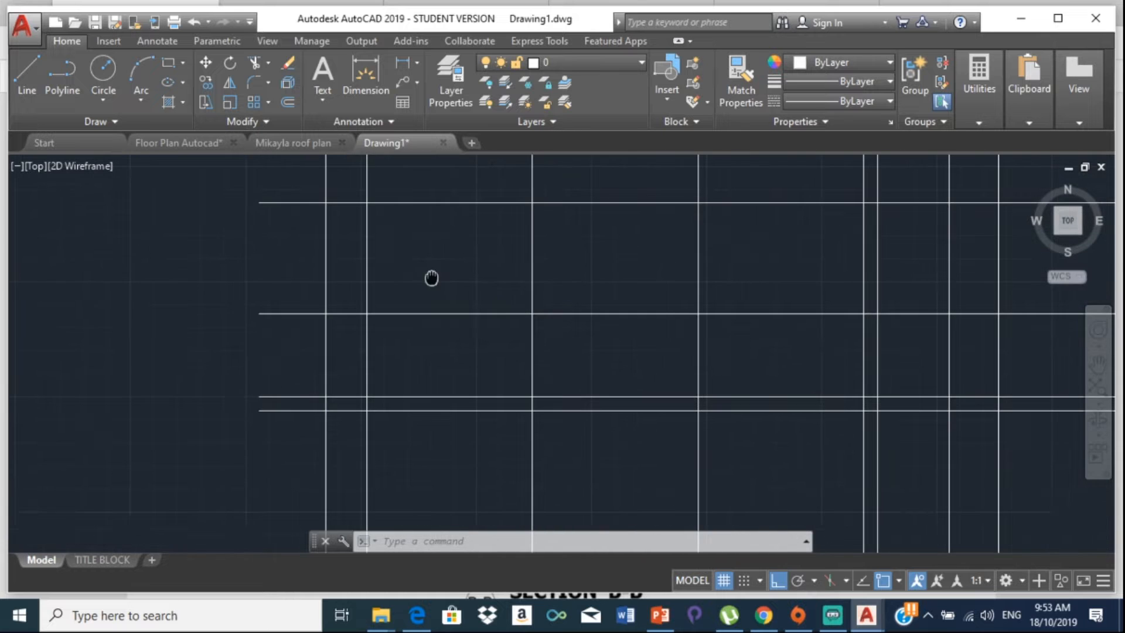
pyautogui.scroll(-3, 712, 493)
pyautogui.moveTo(668, 424); pyautogui.dragTo(572, 352, button='middle')
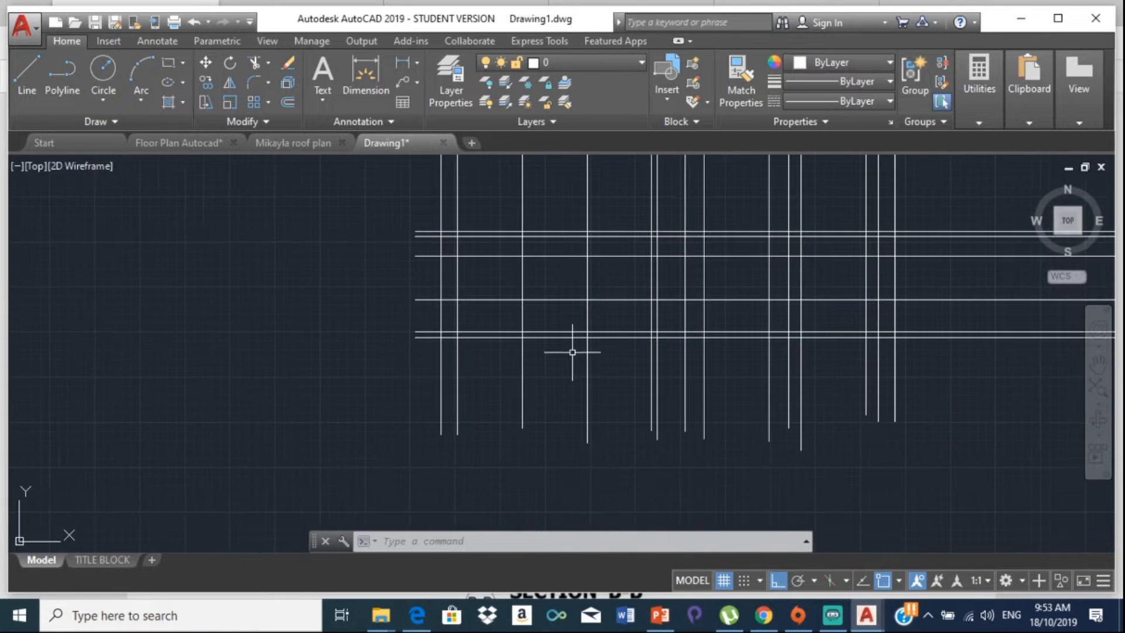
pyautogui.click(797, 581)
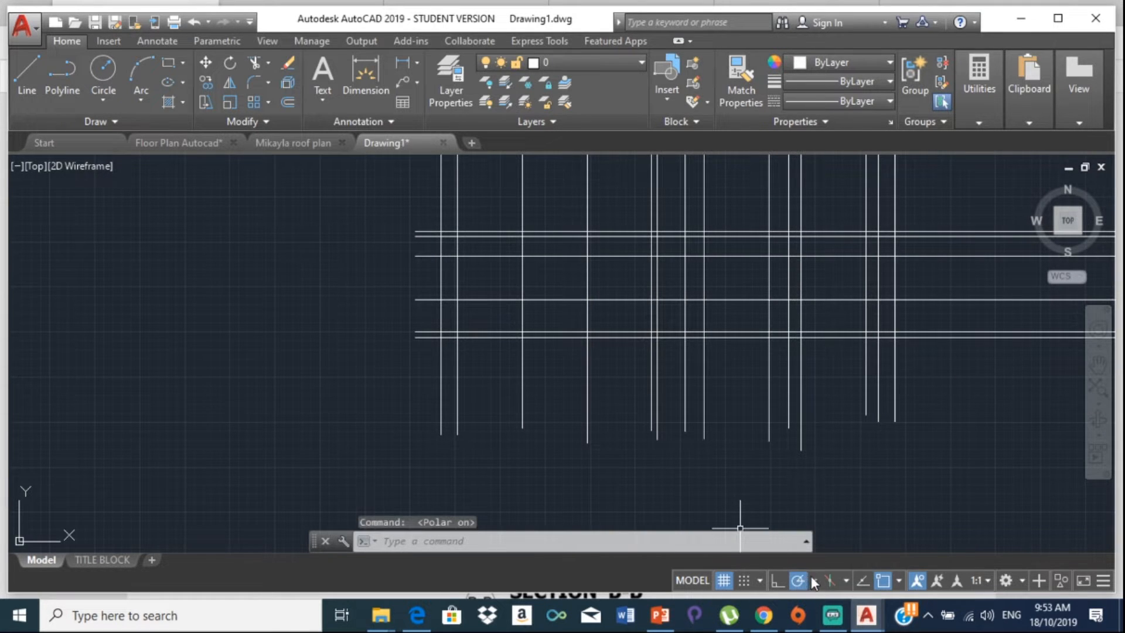
pyautogui.click(814, 582)
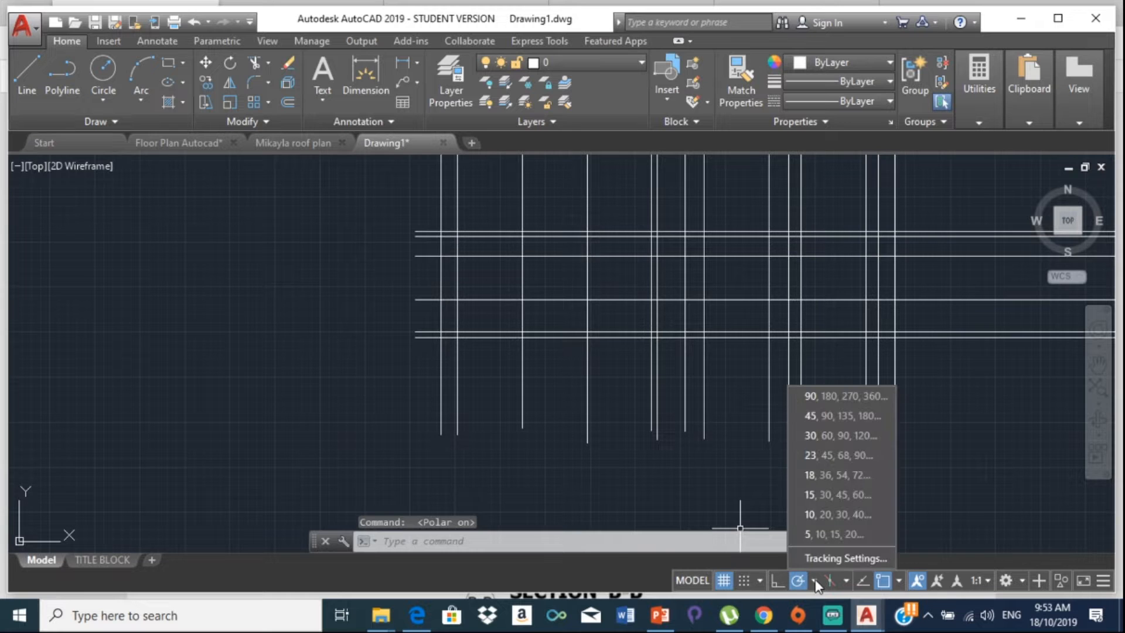
pyautogui.click(814, 555)
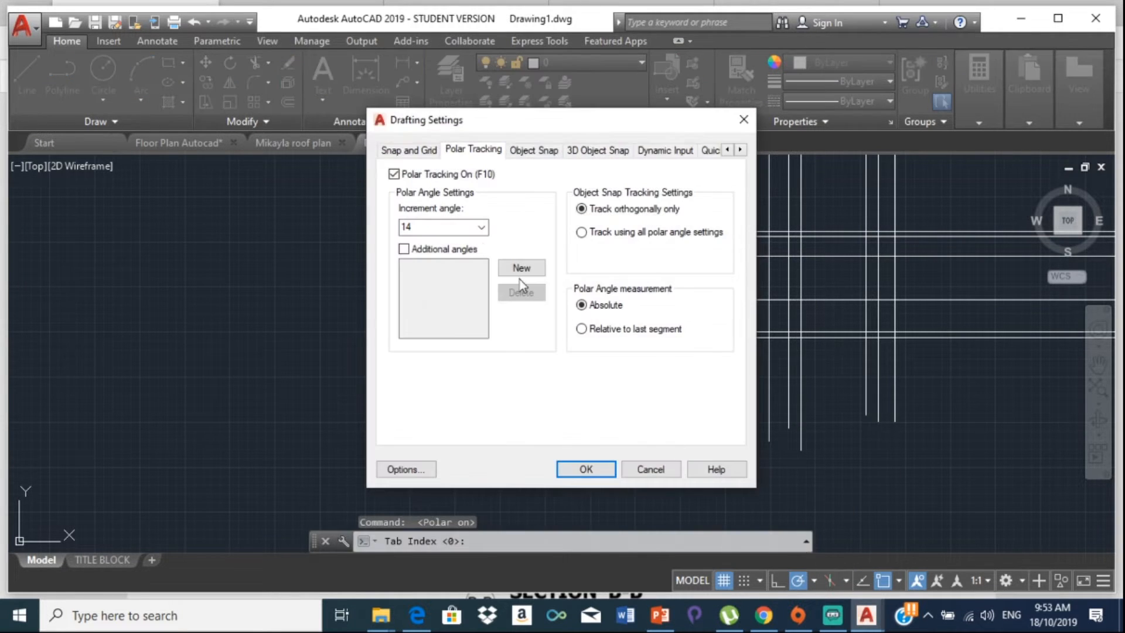
pyautogui.click(462, 230)
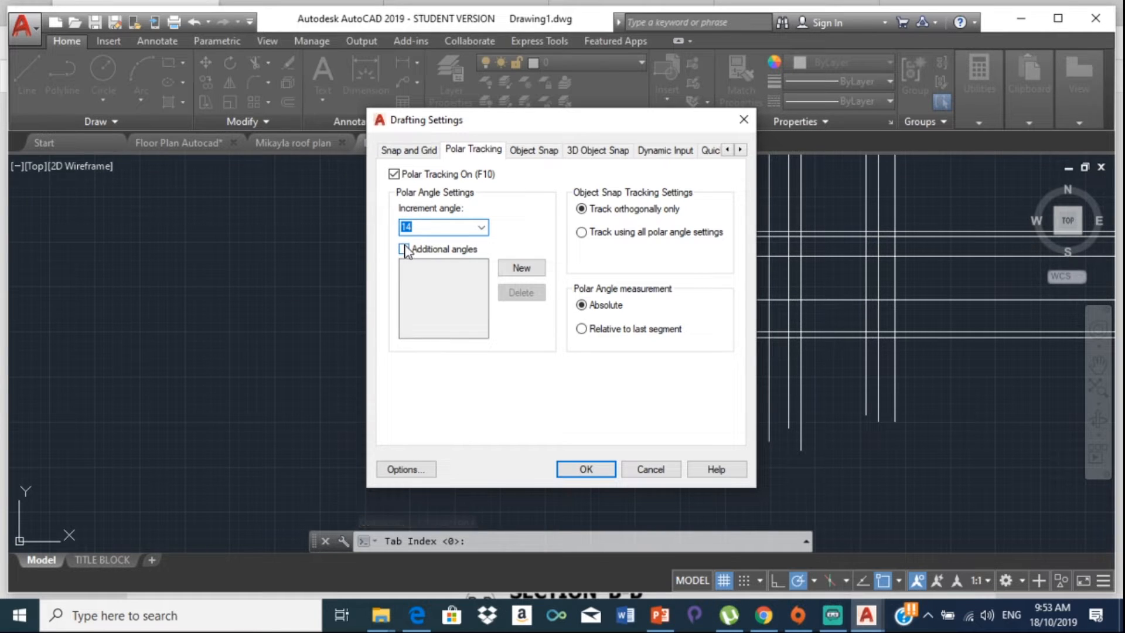
pyautogui.write('4')
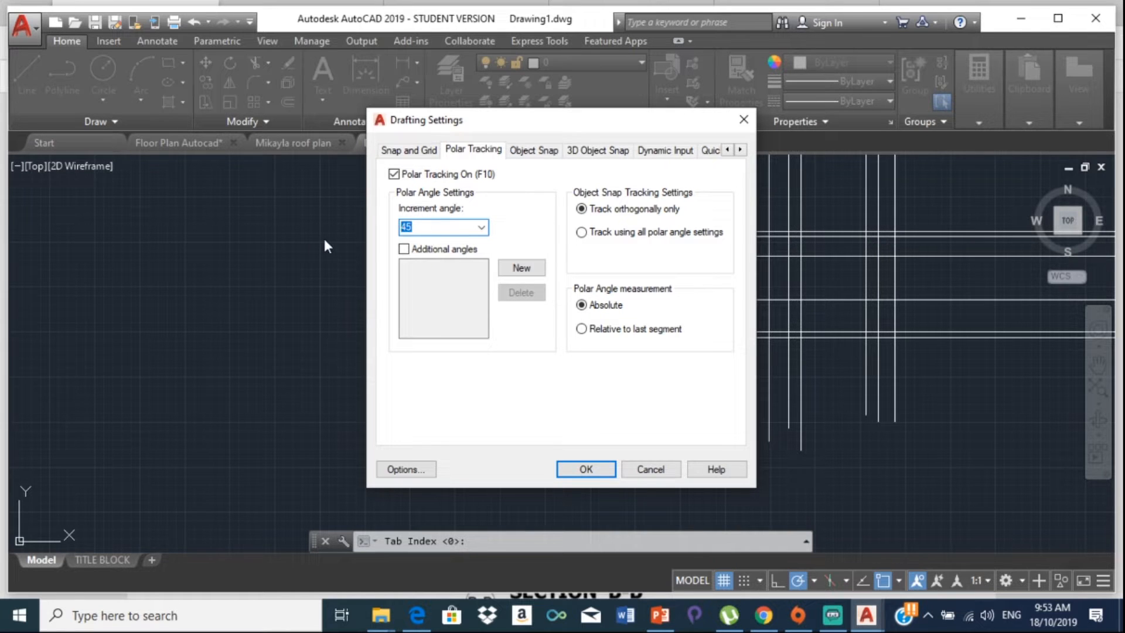
pyautogui.write('14')
pyautogui.click(603, 469)
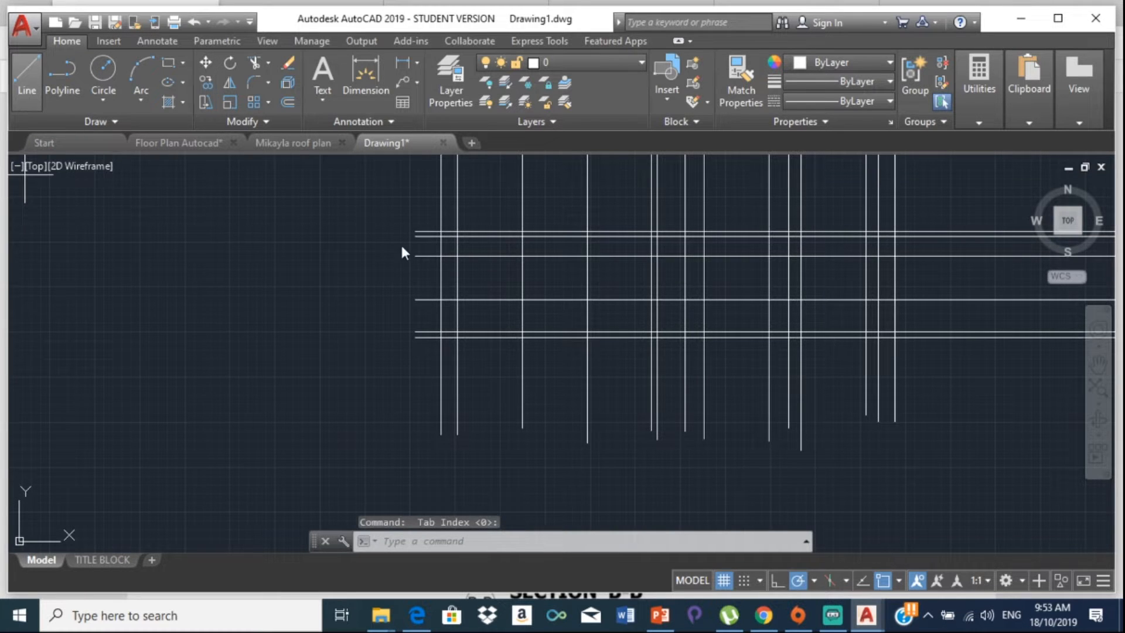
# Step: Draw the 14° sloping roof line from the intersection at the upper horizontal line's left end
pyautogui.write('l')
pyautogui.press('Return')
pyautogui.scroll(4, 438, 232)
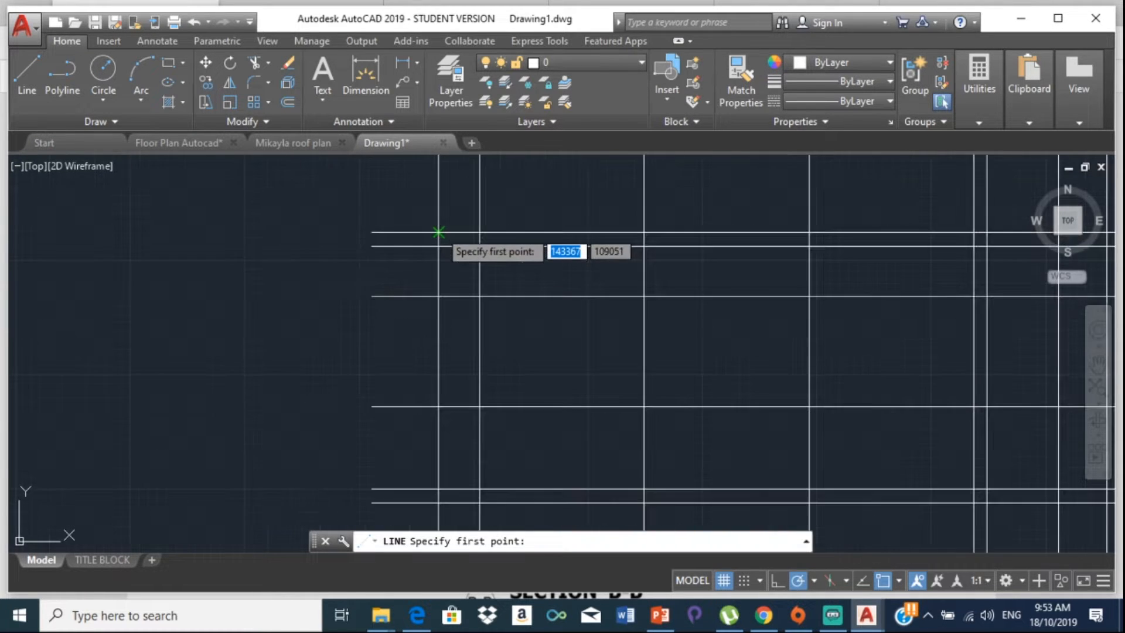
pyautogui.click(438, 232)
pyautogui.moveTo(577, 195); pyautogui.dragTo(311, 267, button='middle')
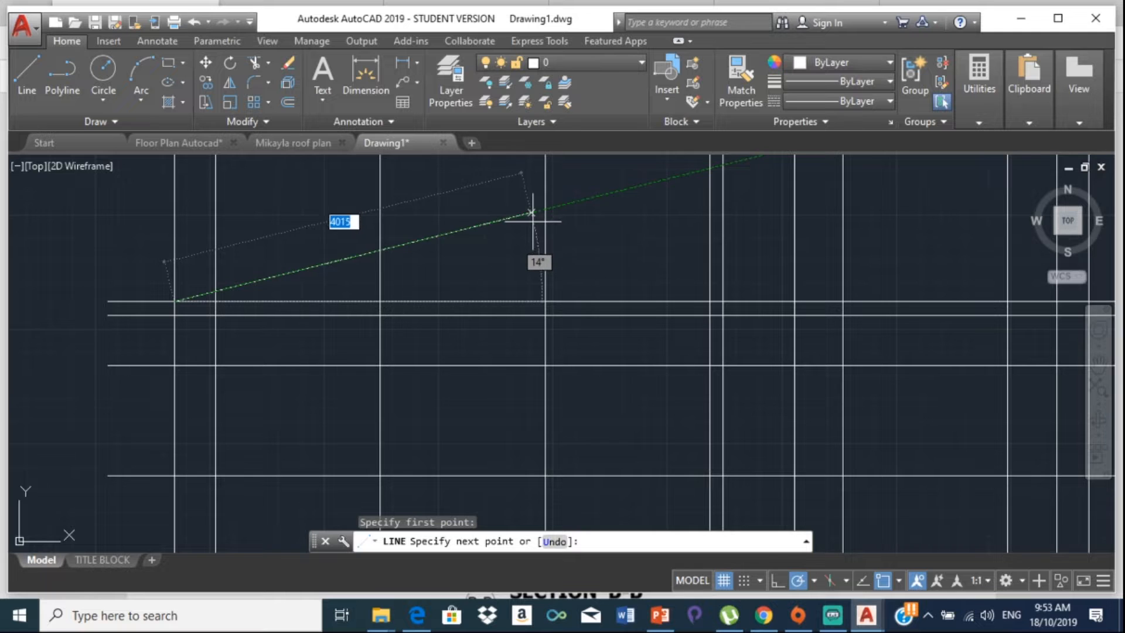
pyautogui.scroll(-2, 533, 214)
pyautogui.moveTo(533, 214); pyautogui.dragTo(277, 273, button='middle')
pyautogui.scroll(-2, 363, 229)
pyautogui.moveTo(408, 227); pyautogui.dragTo(184, 299, button='middle')
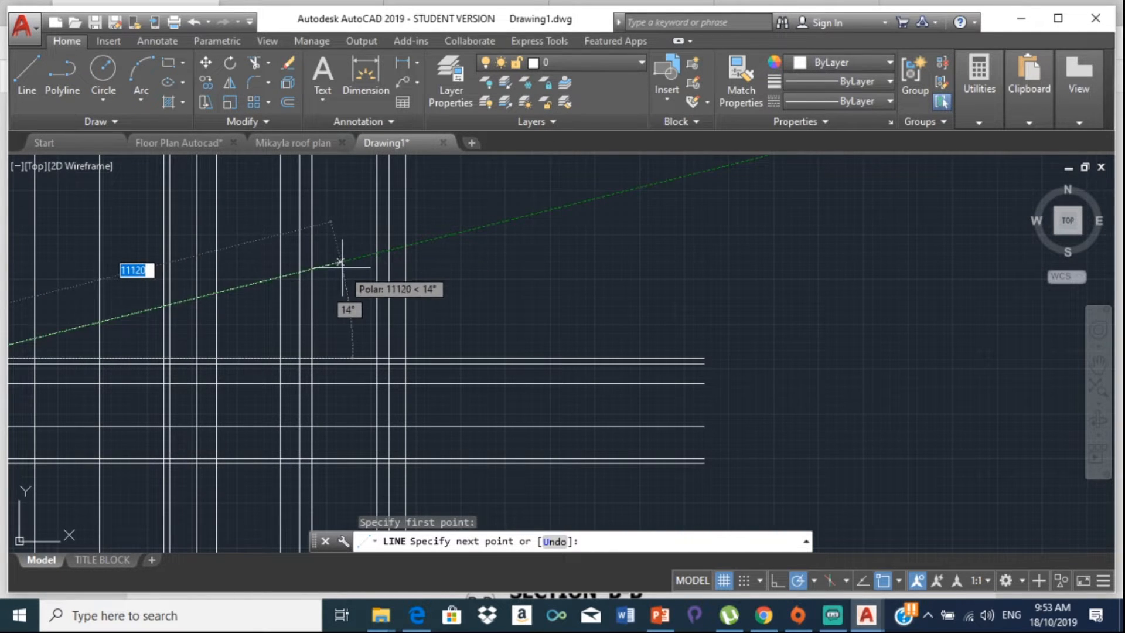
pyautogui.click(343, 261)
pyautogui.press('Escape')
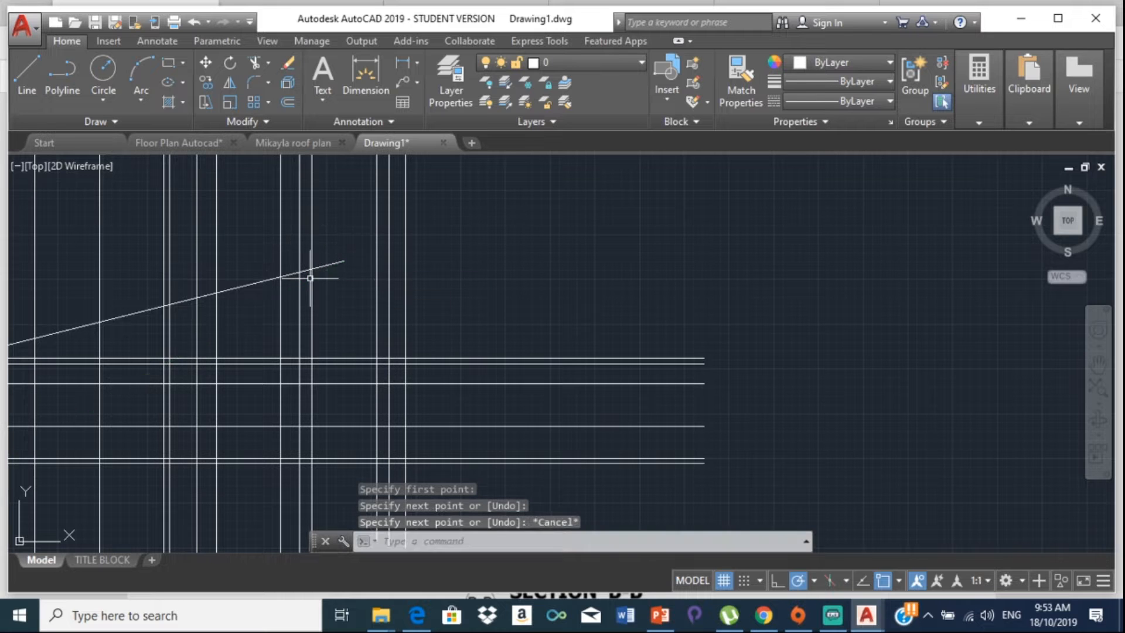
# Step: Draw a line from the snapped intersection perpendicular to the lower horizontal, plus a short horizontal segment
pyautogui.scroll(-2, 306, 279)
pyautogui.moveTo(307, 278); pyautogui.dragTo(319, 224, button='middle')
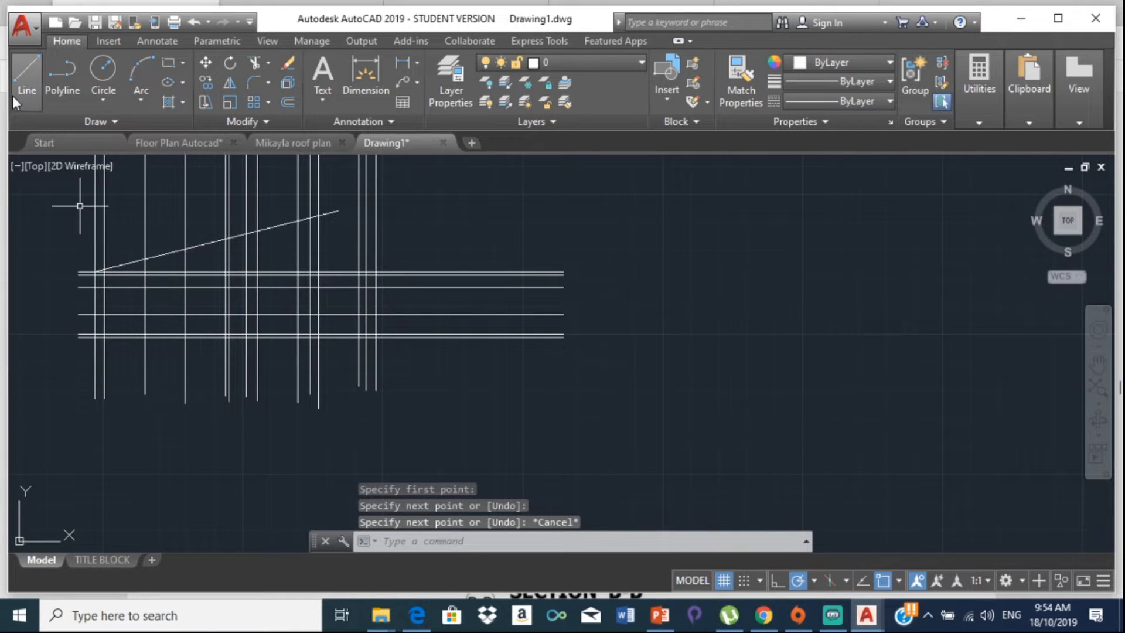
pyautogui.click(26, 73)
pyautogui.scroll(2, 333, 310)
pyautogui.scroll(2, 323, 314)
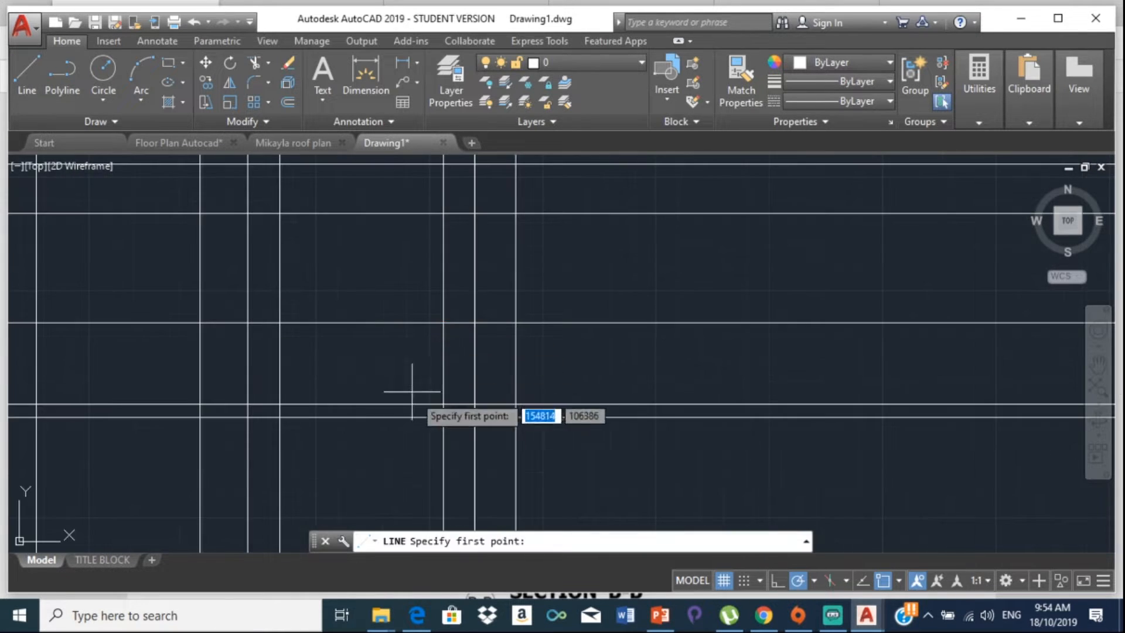
pyautogui.click(516, 404)
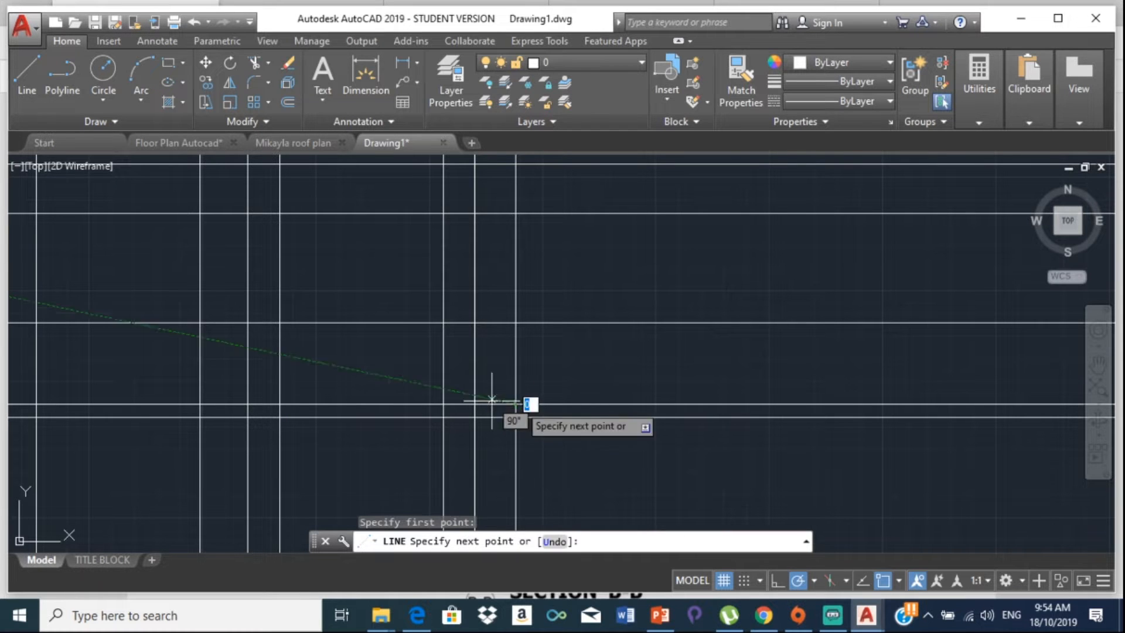
pyautogui.scroll(3, 328, 352)
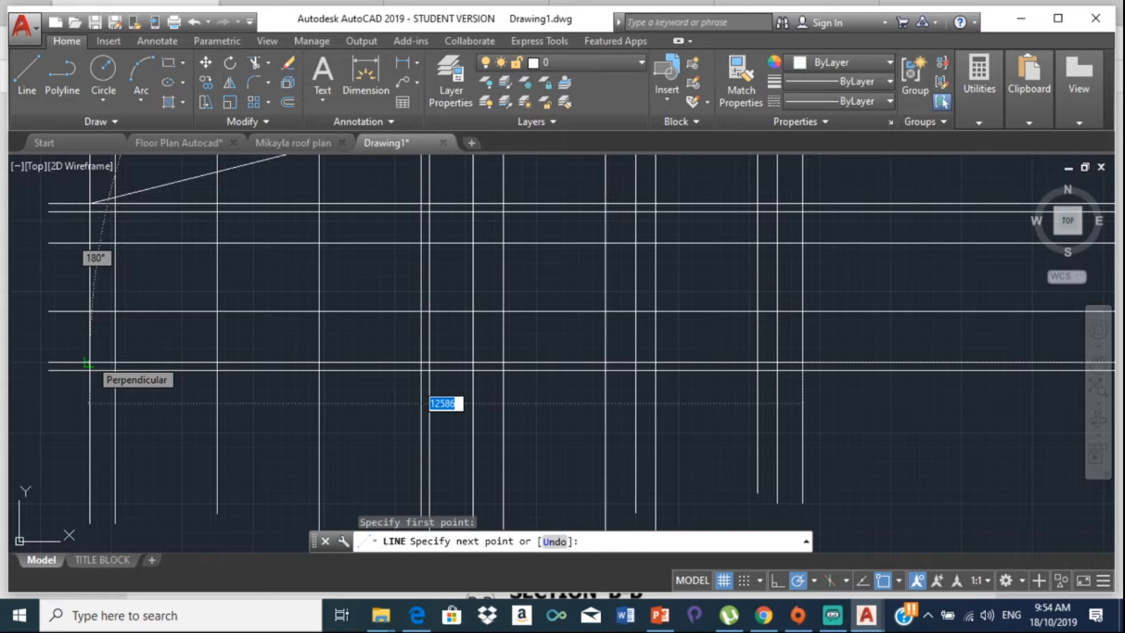
pyautogui.scroll(-2, 88, 364)
pyautogui.click(88, 362)
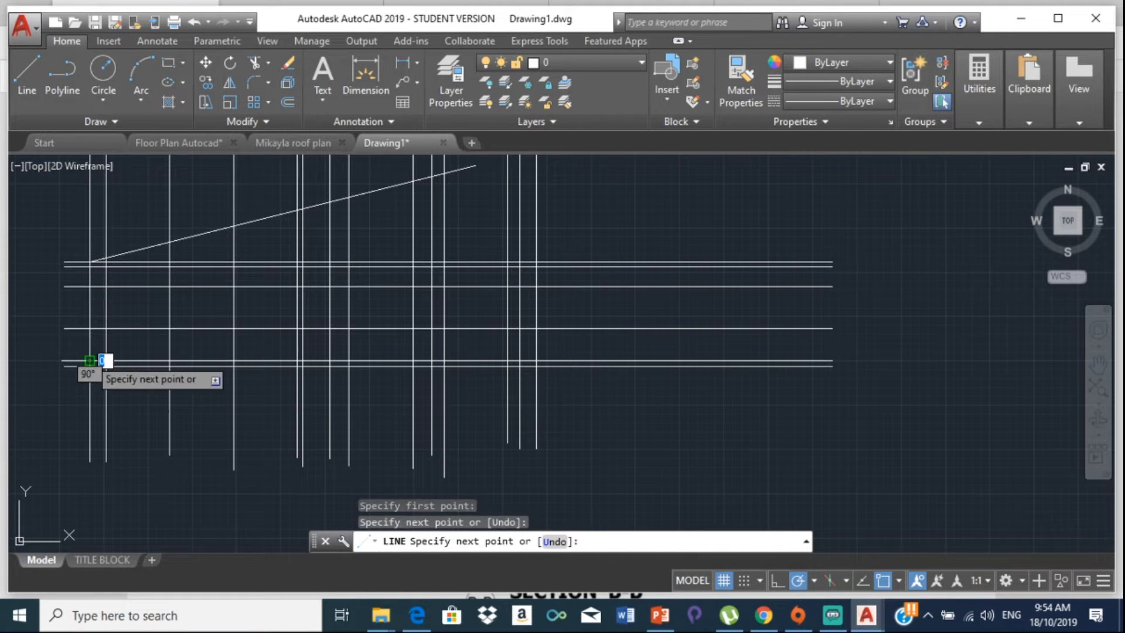
pyautogui.click(286, 360)
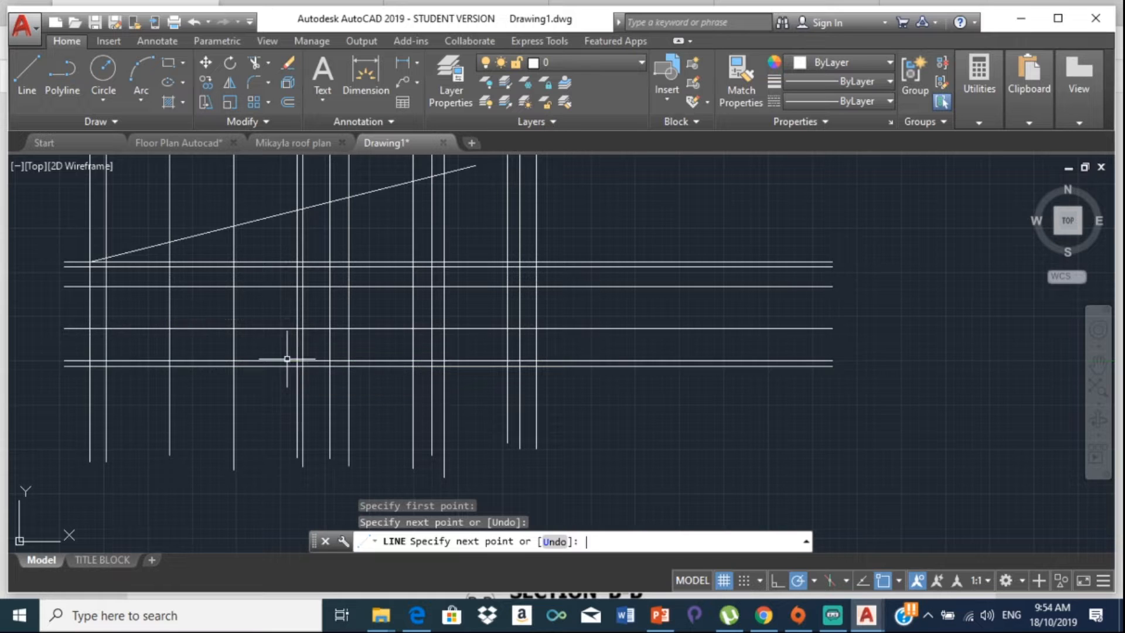
pyautogui.press('Return')
# Step: Draw a 5030-long vertical line straight up from the horizontal line's midpoint using Ortho
pyautogui.click(32, 99)
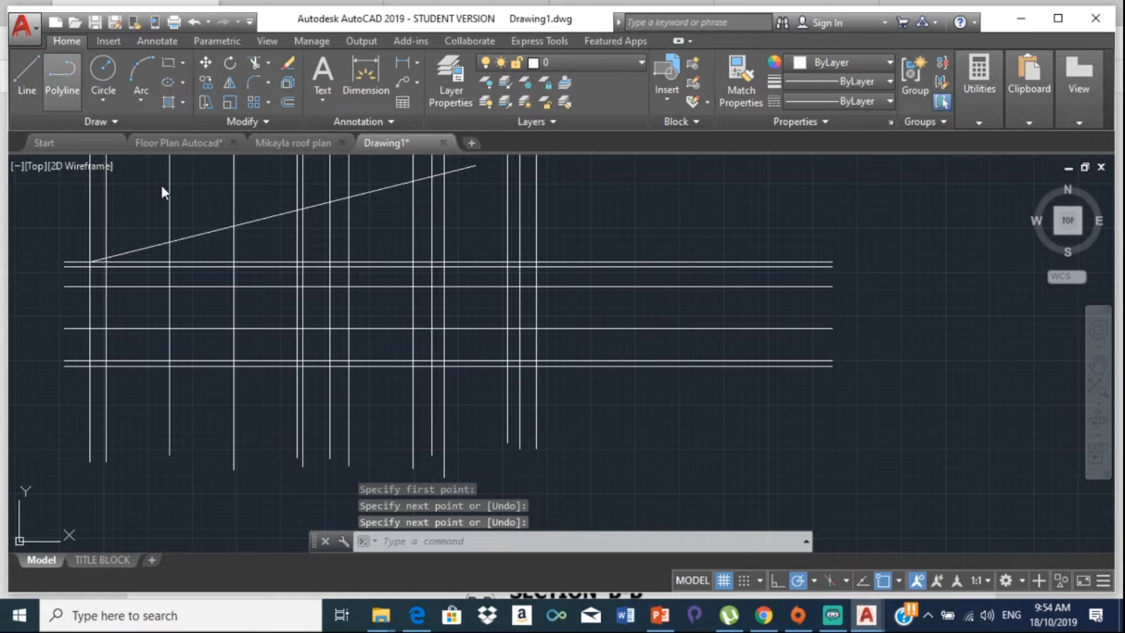
pyautogui.click(313, 361)
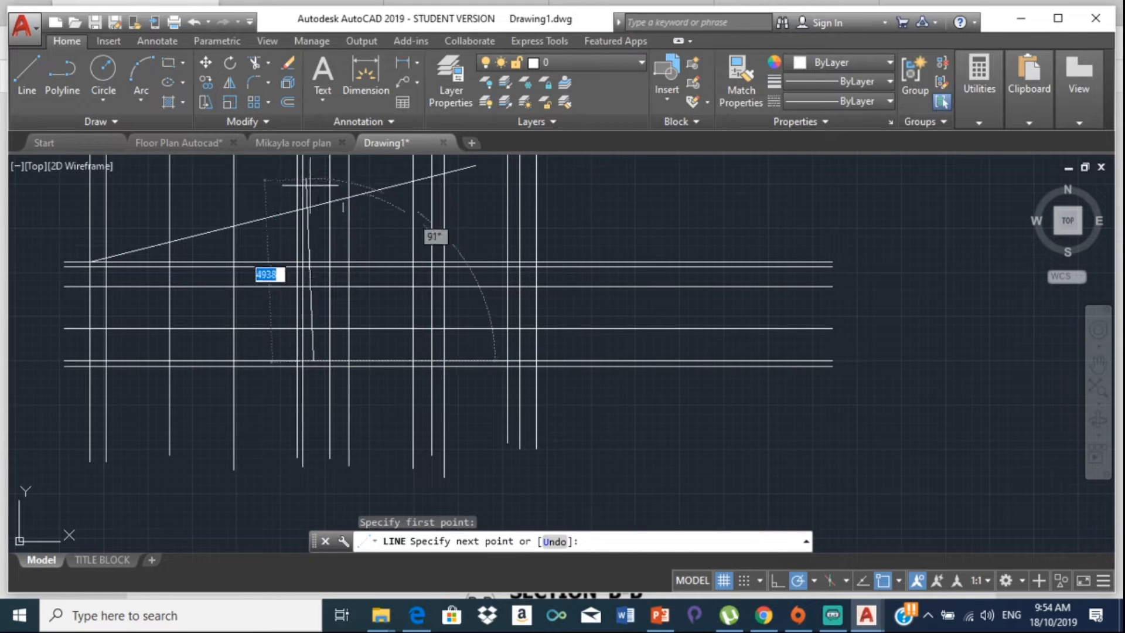
pyautogui.click(777, 580)
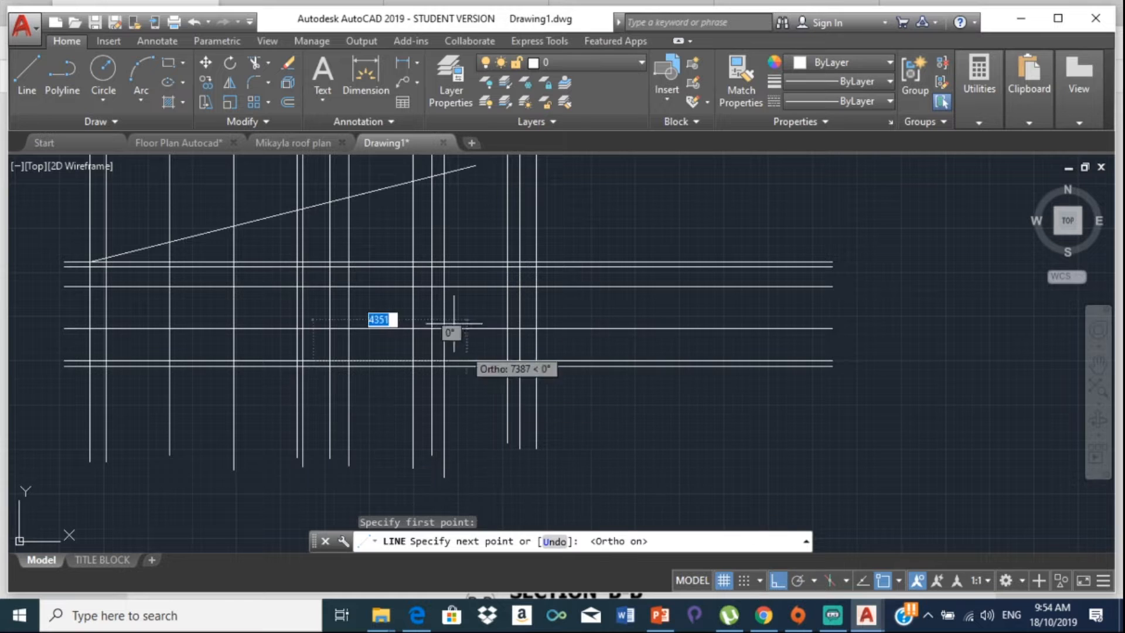
pyautogui.click(314, 182)
pyautogui.press('Escape')
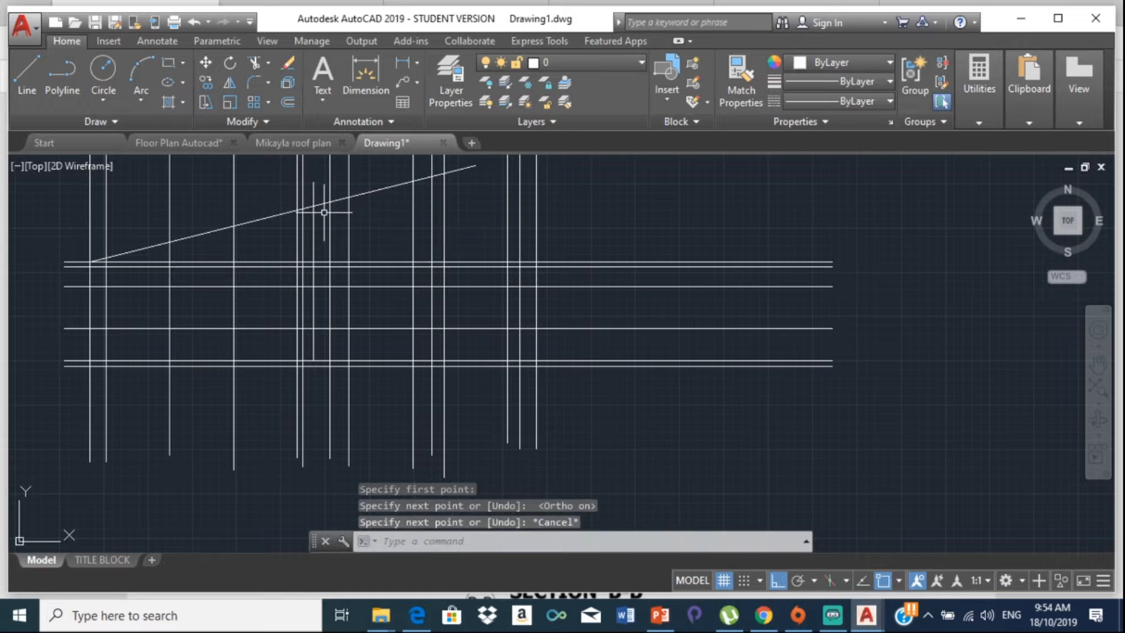
# Step: Draw the second roof slope from the ridge intersection down to the right eaves intersection
pyautogui.click(24, 60)
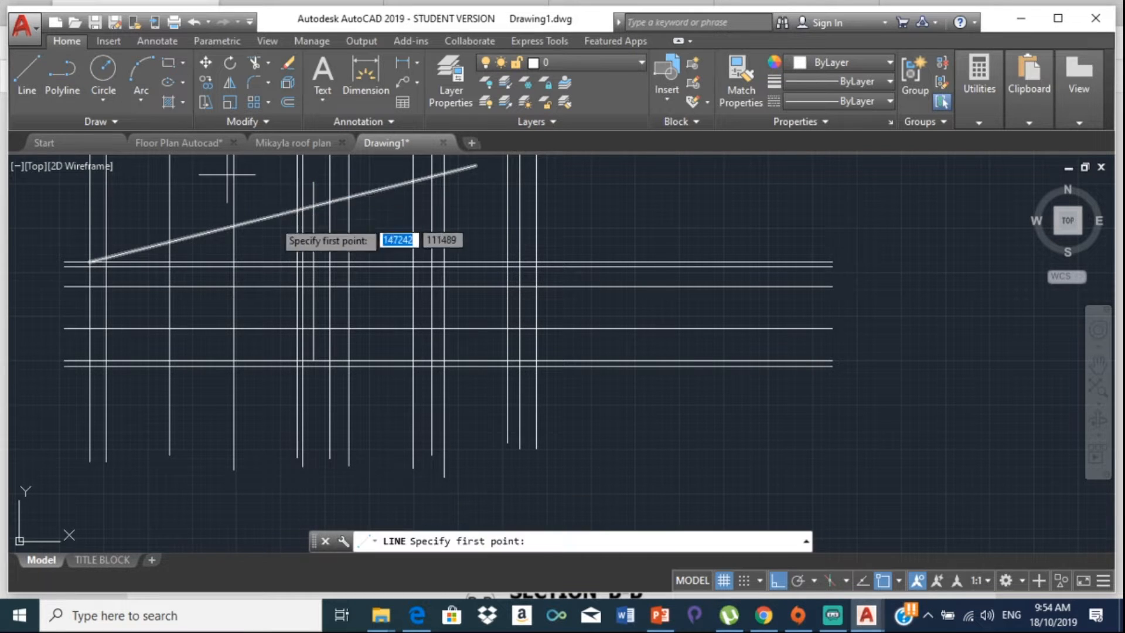
pyautogui.scroll(3, 283, 193)
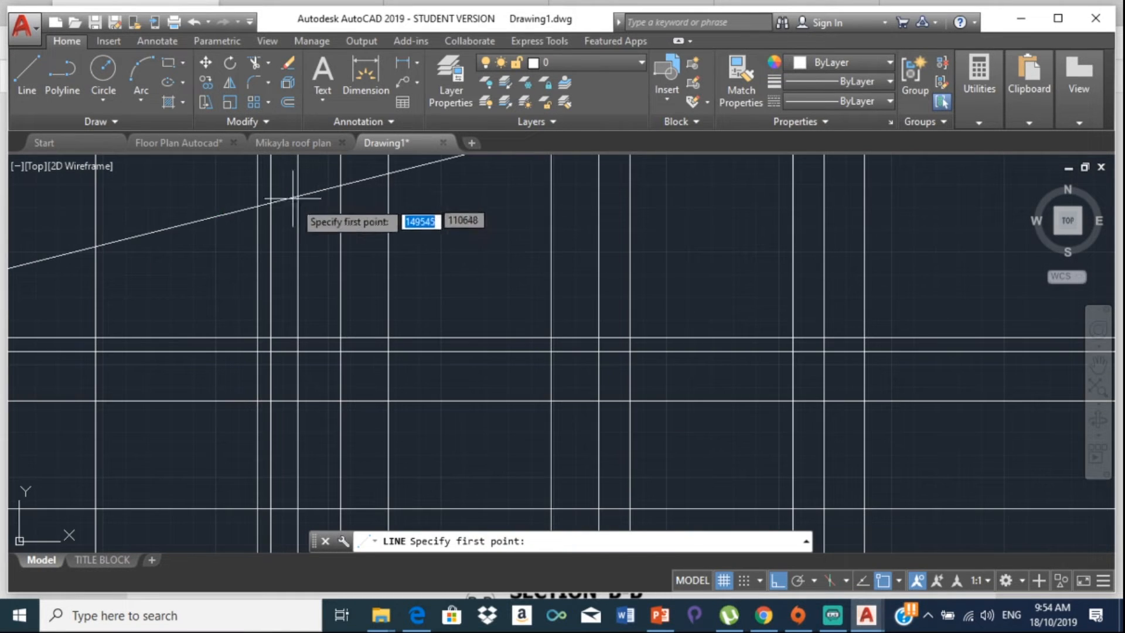
pyautogui.click(294, 194)
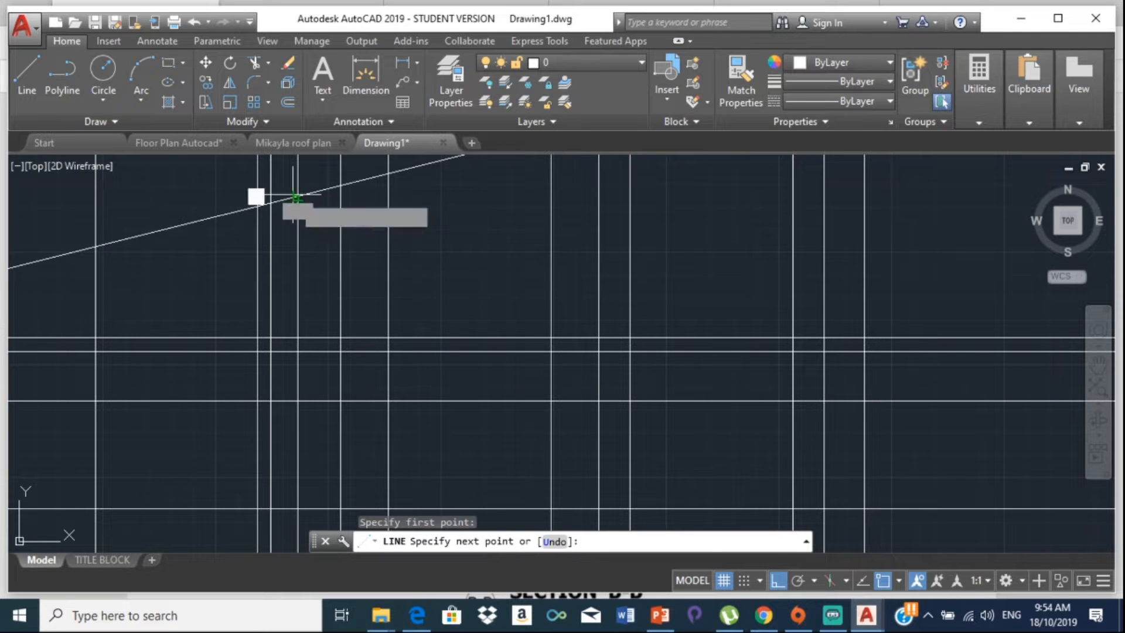
pyautogui.scroll(-2, 439, 251)
pyautogui.moveTo(440, 250); pyautogui.dragTo(32, 262, button='middle')
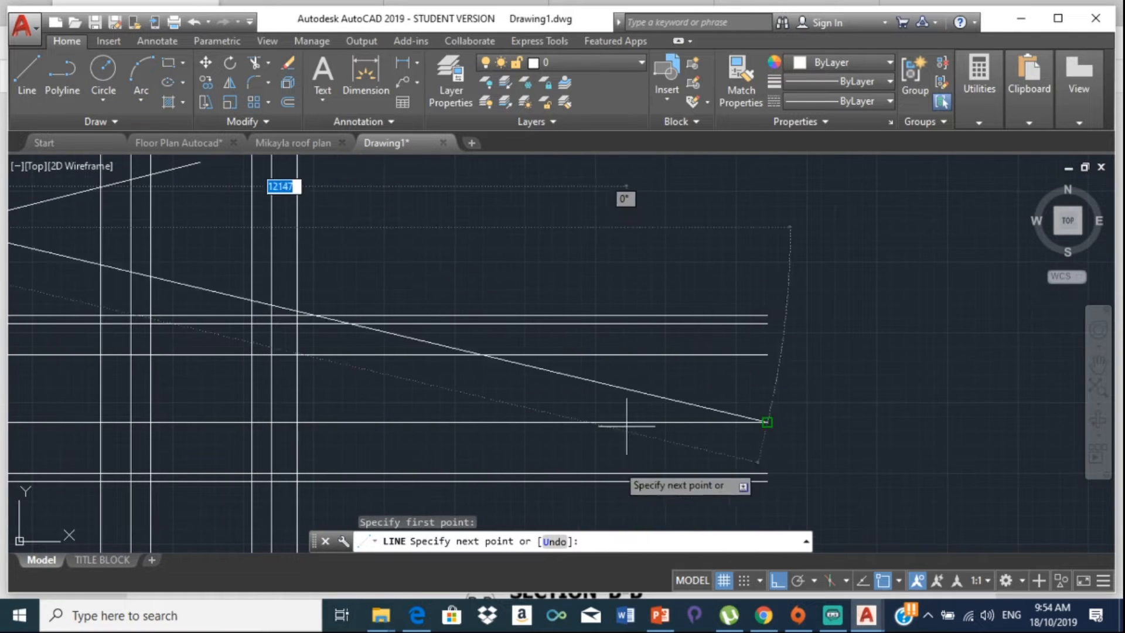
pyautogui.click(801, 581)
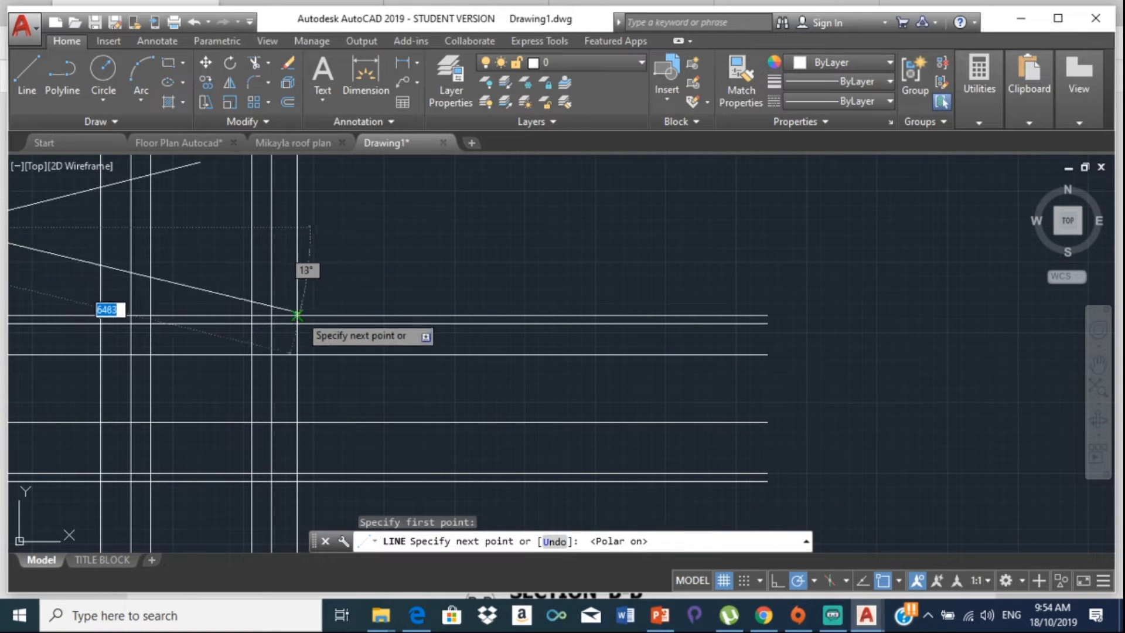
pyautogui.scroll(5, 296, 316)
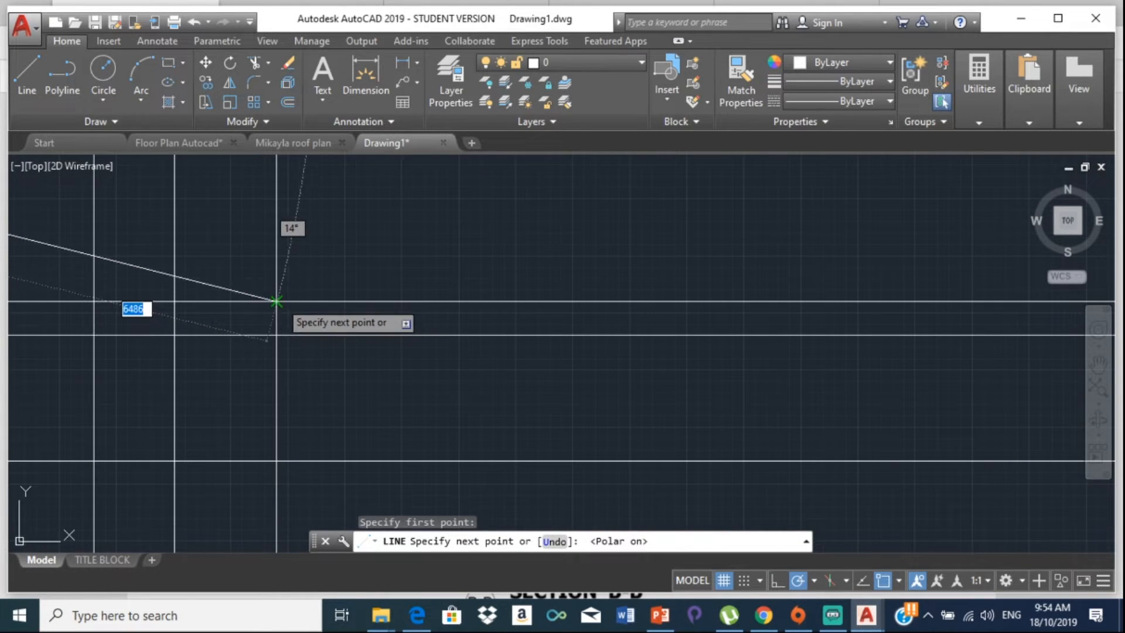
pyautogui.click(277, 302)
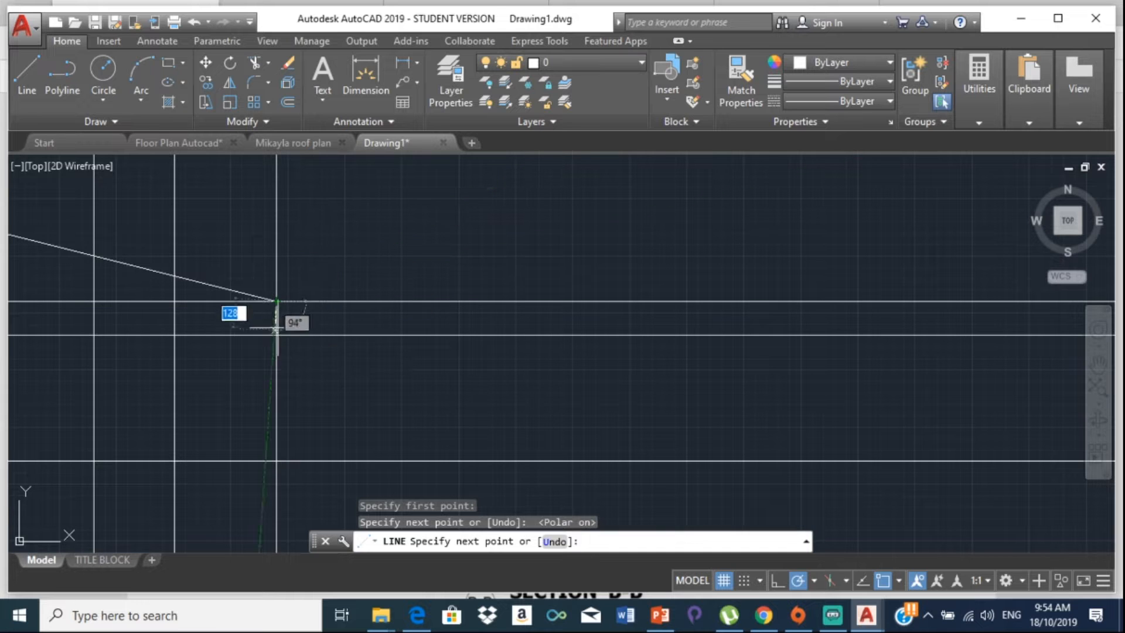
pyautogui.press('Escape')
pyautogui.scroll(-7, 205, 271)
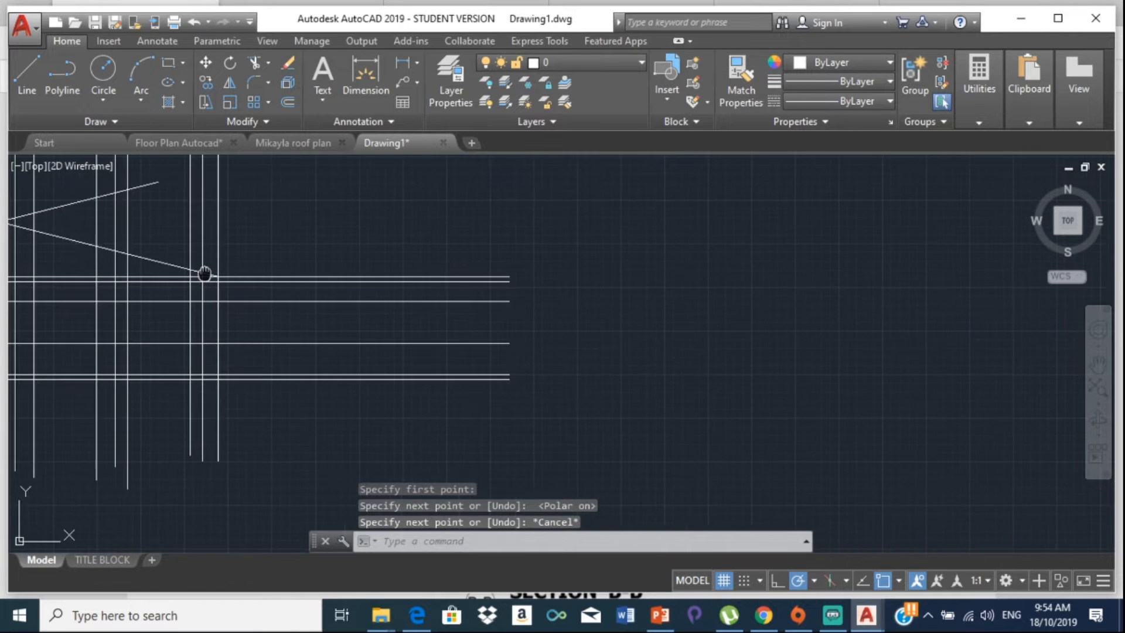
pyautogui.moveTo(203, 274); pyautogui.dragTo(460, 282, button='middle')
pyautogui.moveTo(261, 241)
pyautogui.mouseDown(button='middle')
pyautogui.moveTo(384, 311)
pyautogui.moveTo(371, 302)
pyautogui.mouseUp(button='middle')
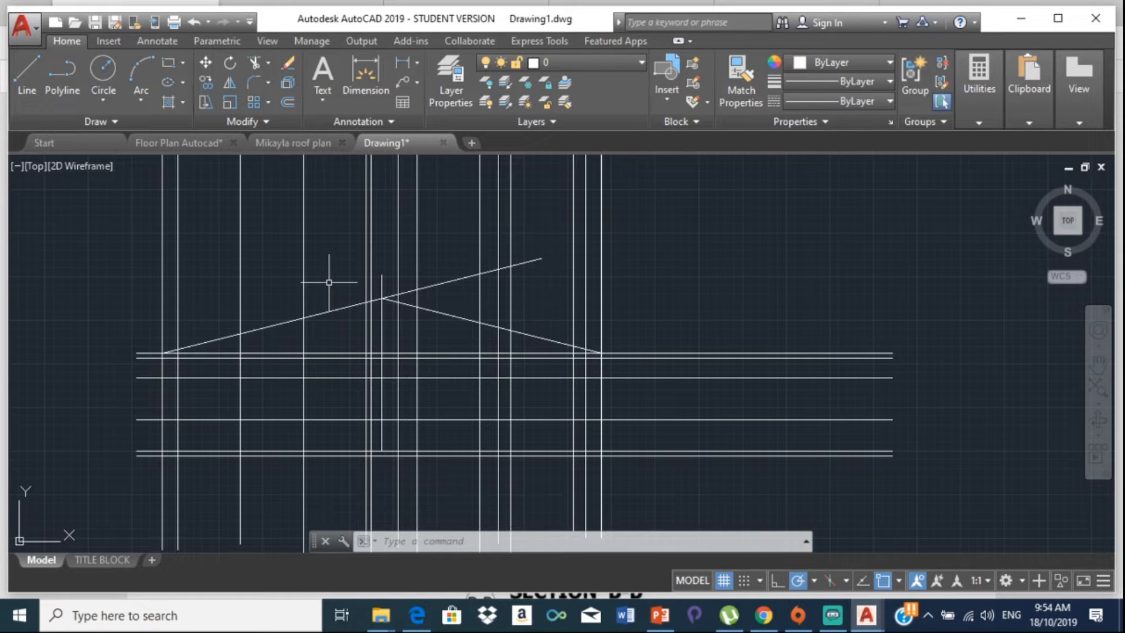
pyautogui.press('Return')
pyautogui.press('Return')
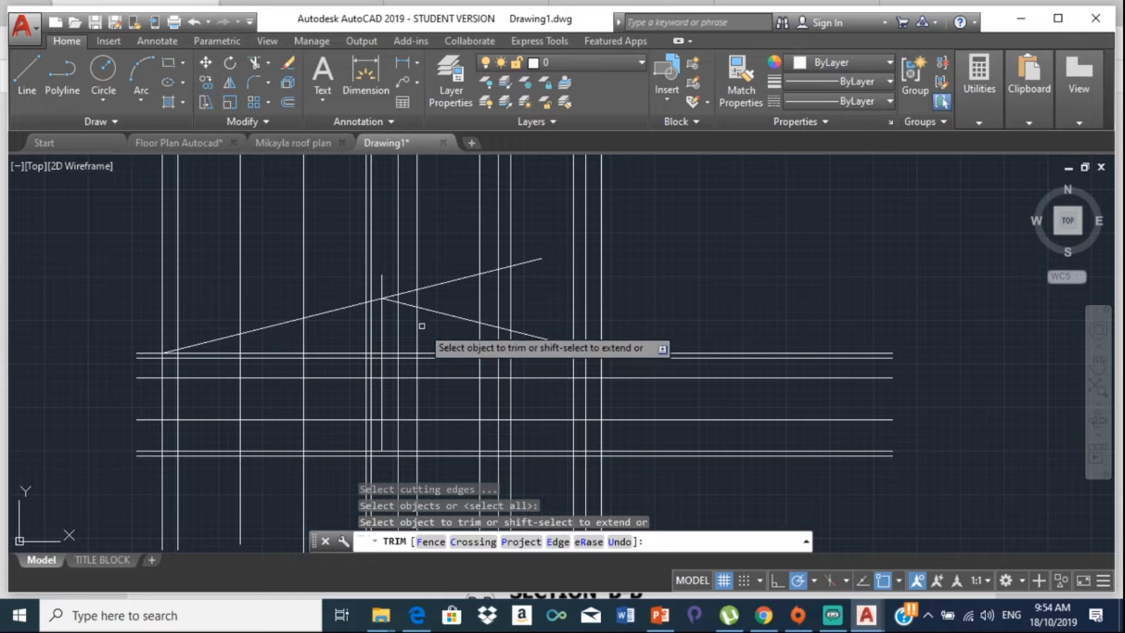
# Step: Trim the vertical and roof-line stubs above the apex and delete the leftover upper sloped line
pyautogui.scroll(2, 398, 309)
pyautogui.scroll(2, 398, 306)
pyautogui.click(352, 244)
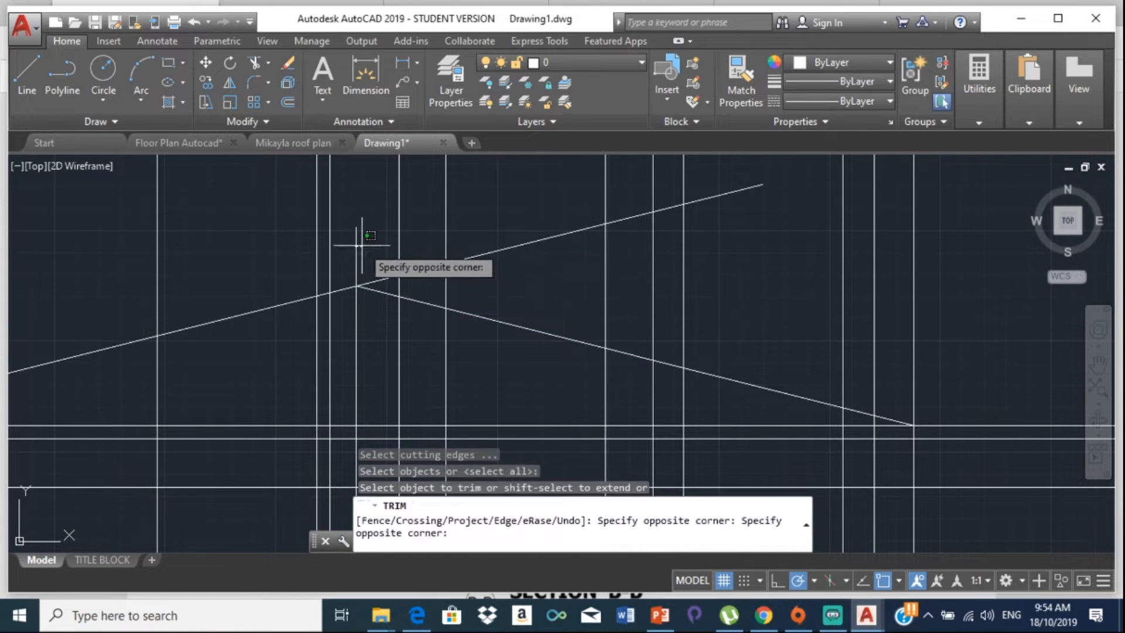
pyautogui.click(361, 245)
pyautogui.click(375, 283)
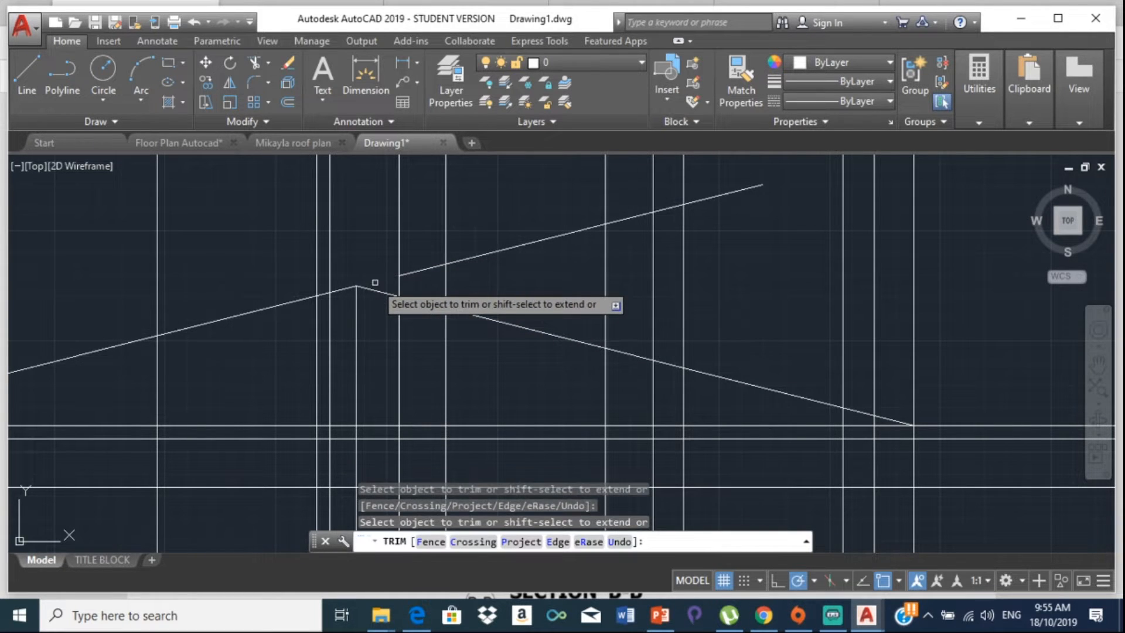
pyautogui.press('Escape')
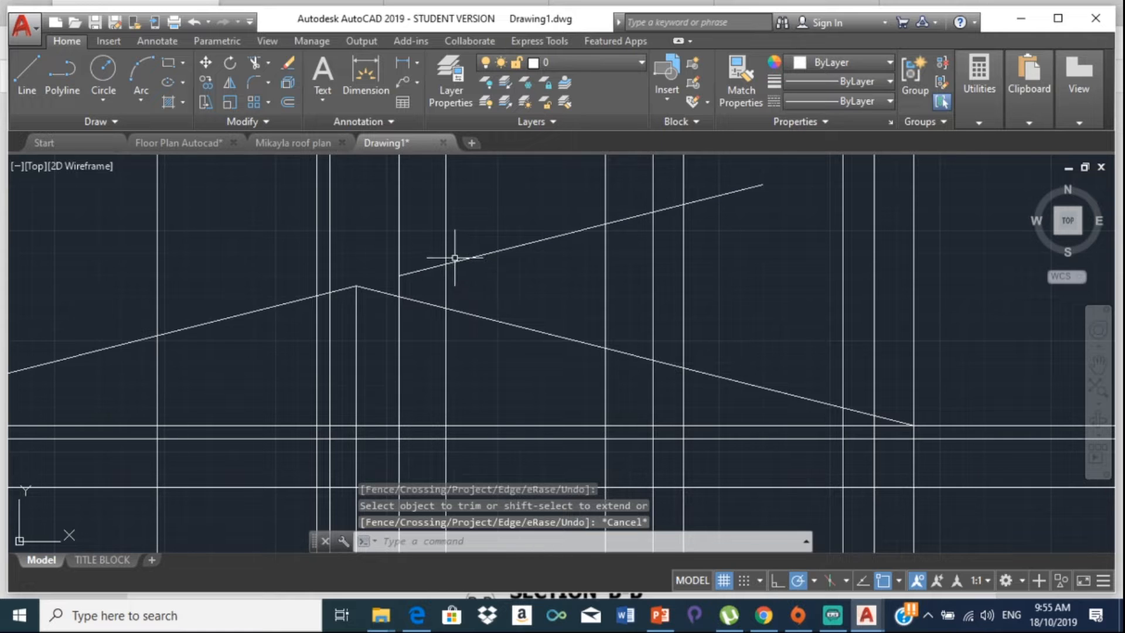
pyautogui.click(456, 260)
pyautogui.press('Delete')
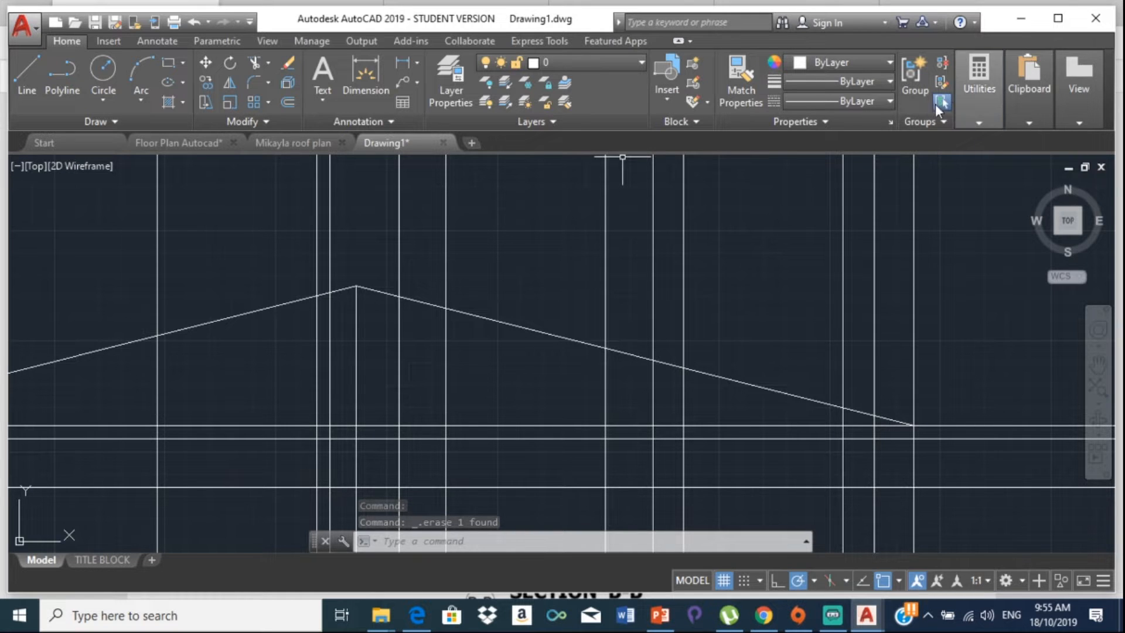
pyautogui.click(984, 114)
pyautogui.click(987, 152)
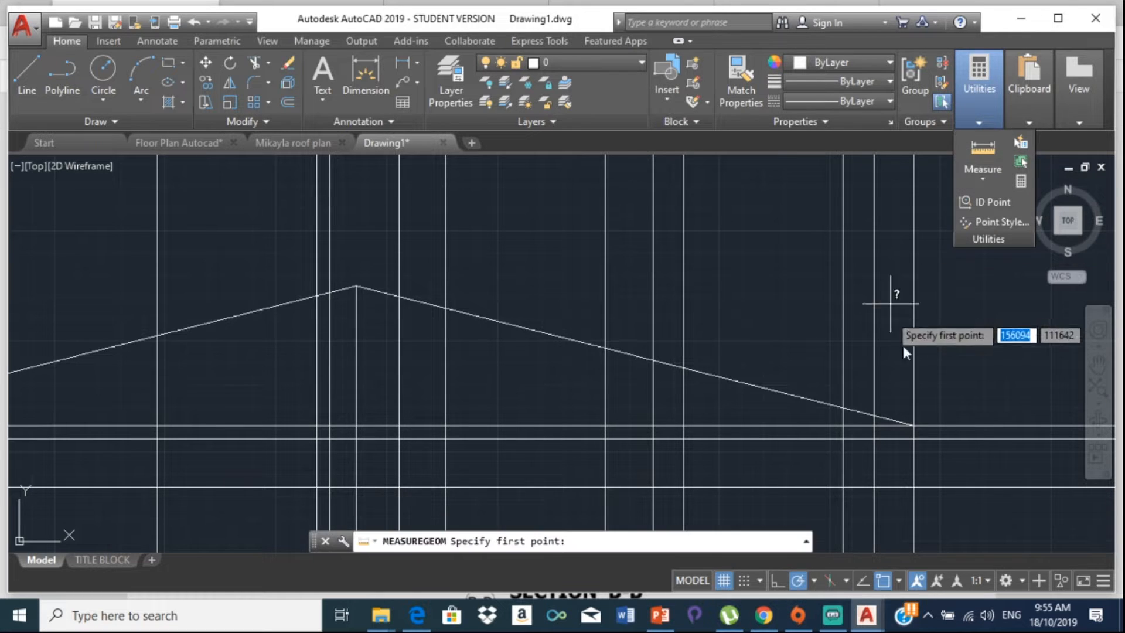
pyautogui.click(914, 425)
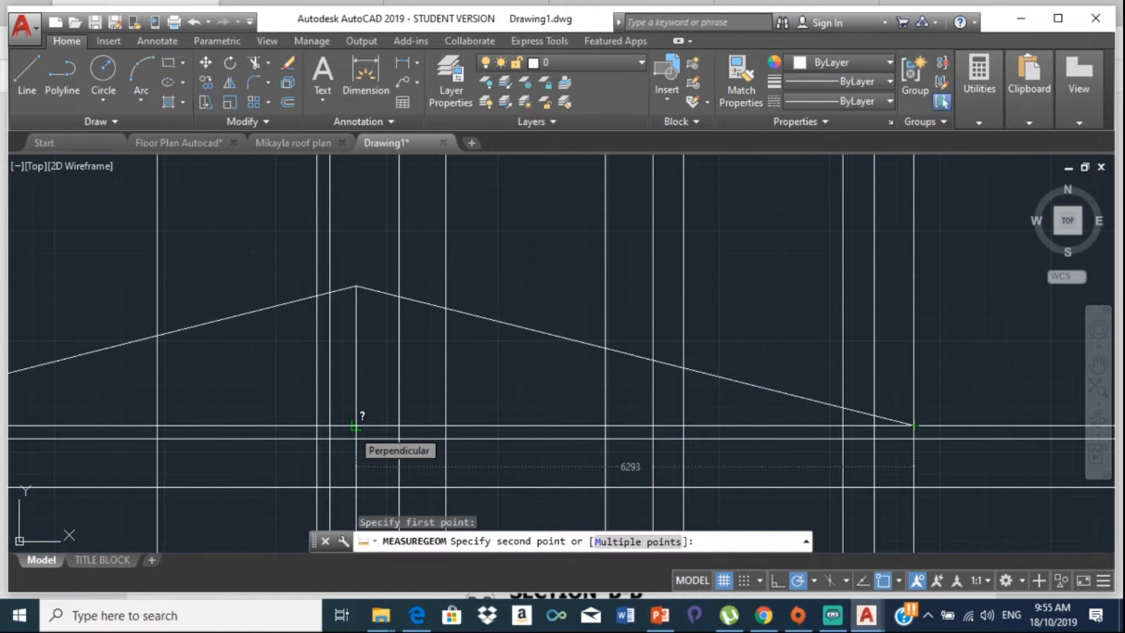
pyautogui.write('b')
pyautogui.click(979, 116)
pyautogui.click(968, 153)
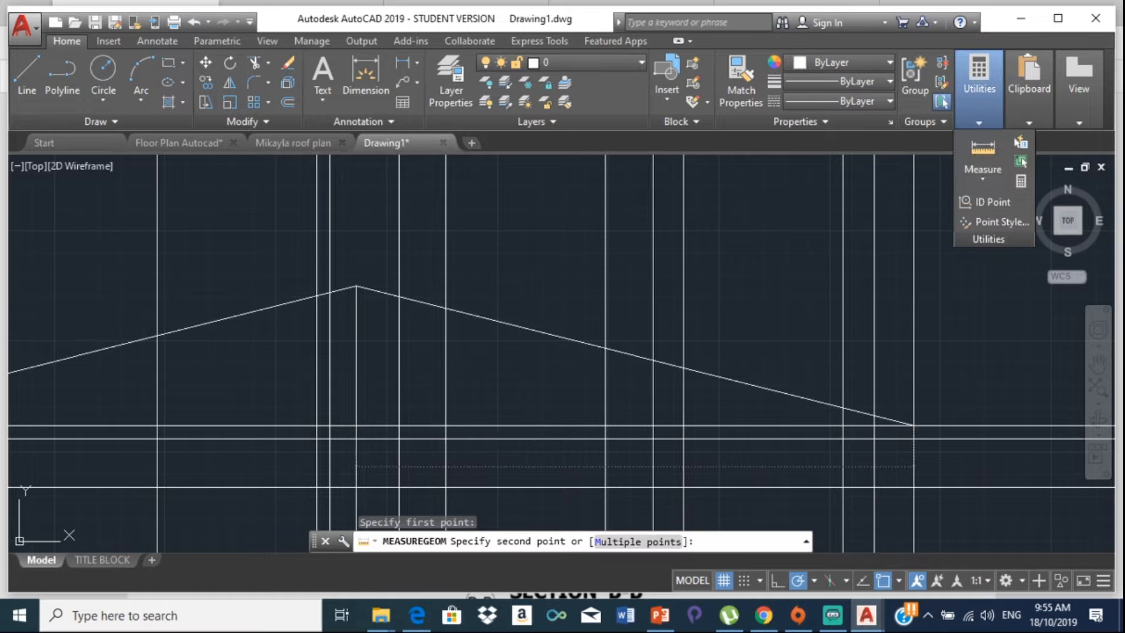
pyautogui.moveTo(170, 373); pyautogui.dragTo(345, 316, button='middle')
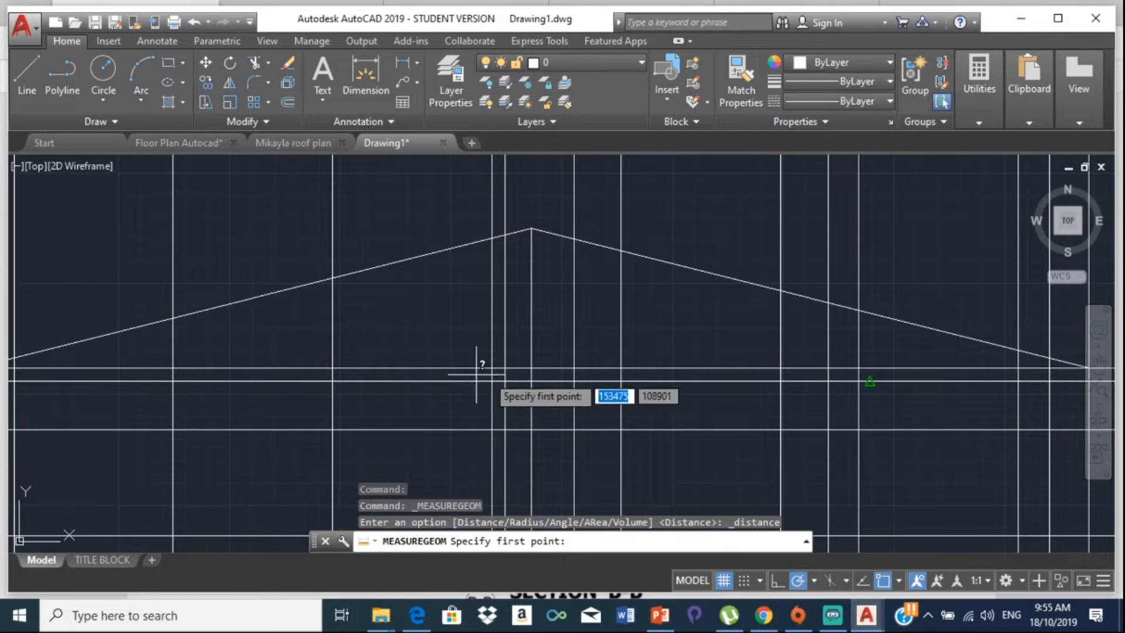
pyautogui.click(532, 368)
pyautogui.hotkey('alt', 'Tab')
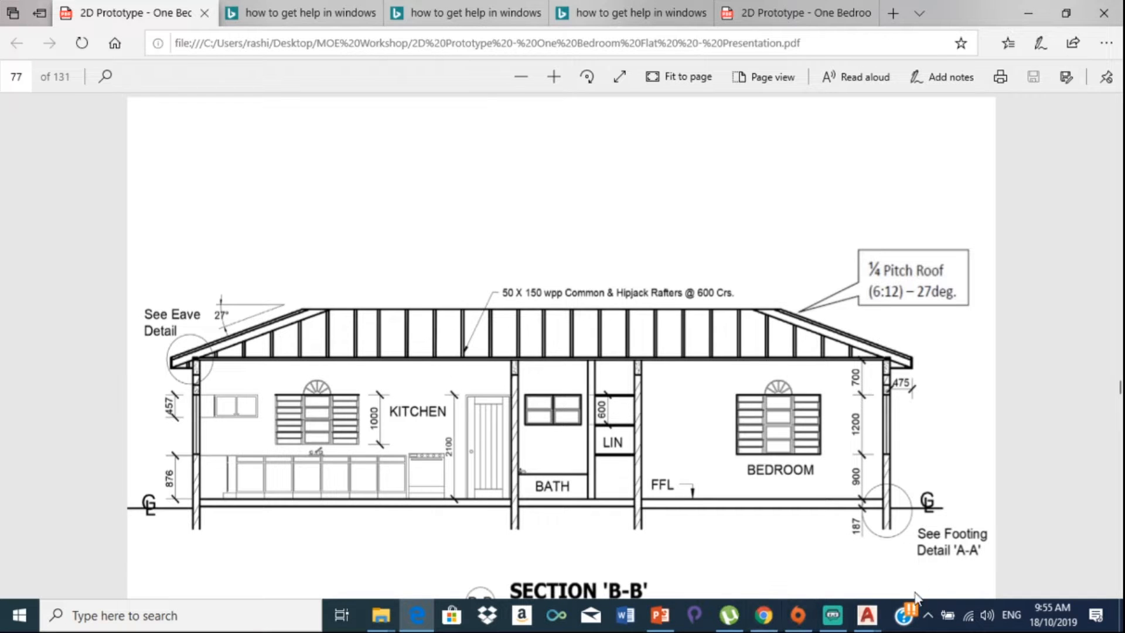
pyautogui.moveTo(869, 615)
pyautogui.click(983, 565)
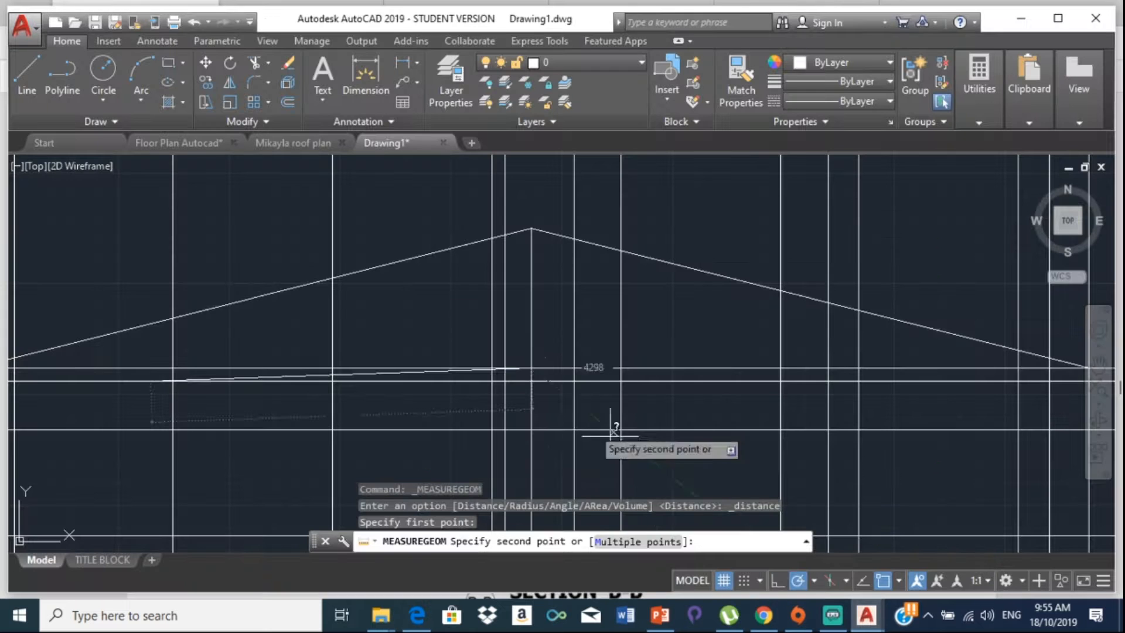
pyautogui.scroll(-2, 145, 362)
pyautogui.moveTo(145, 362); pyautogui.dragTo(450, 367, button='middle')
pyautogui.scroll(4, 334, 380)
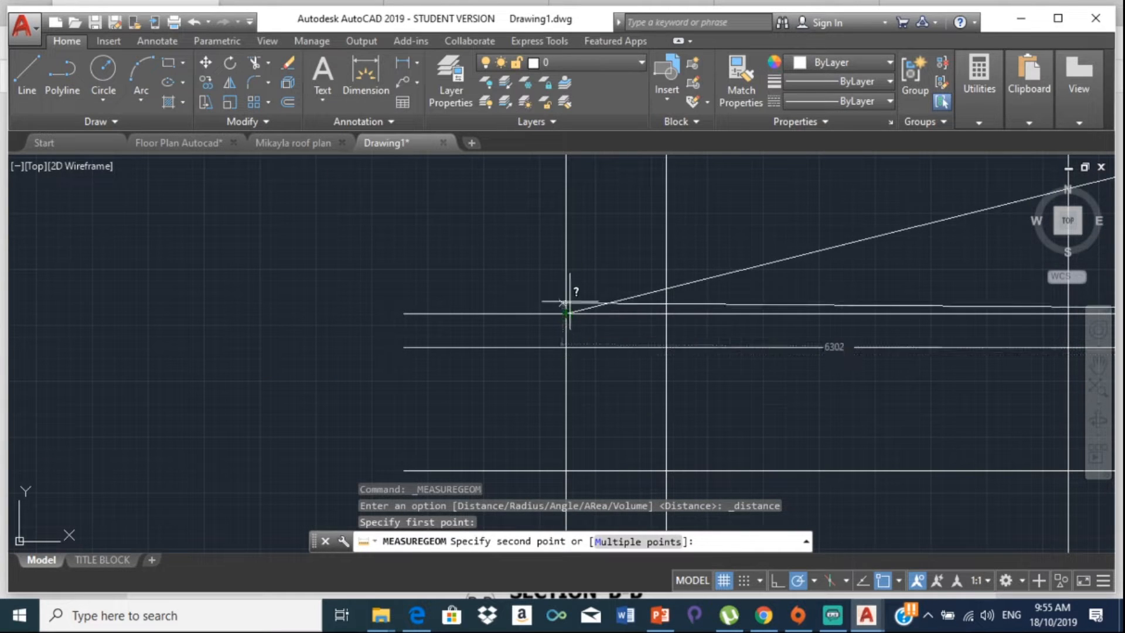
pyautogui.press('Escape')
pyautogui.scroll(-2, 568, 313)
pyautogui.moveTo(648, 311); pyautogui.dragTo(196, 408, button='middle')
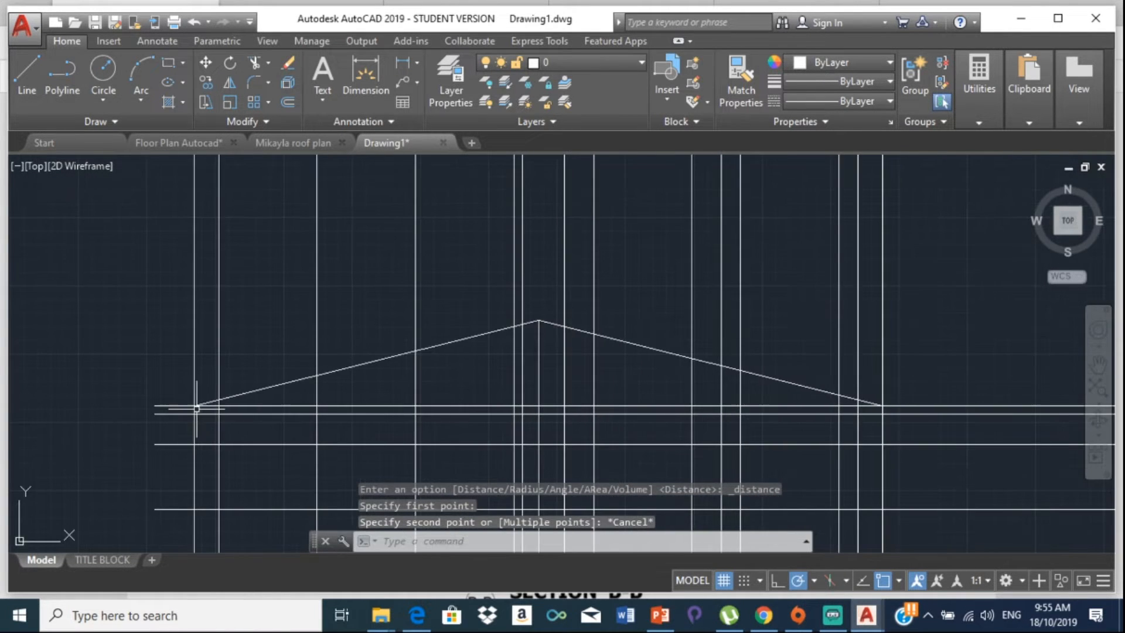
pyautogui.moveTo(295, 449)
pyautogui.mouseDown(button='middle')
pyautogui.moveTo(151, 325)
pyautogui.moveTo(221, 367)
pyautogui.moveTo(357, 352)
pyautogui.mouseUp(button='middle')
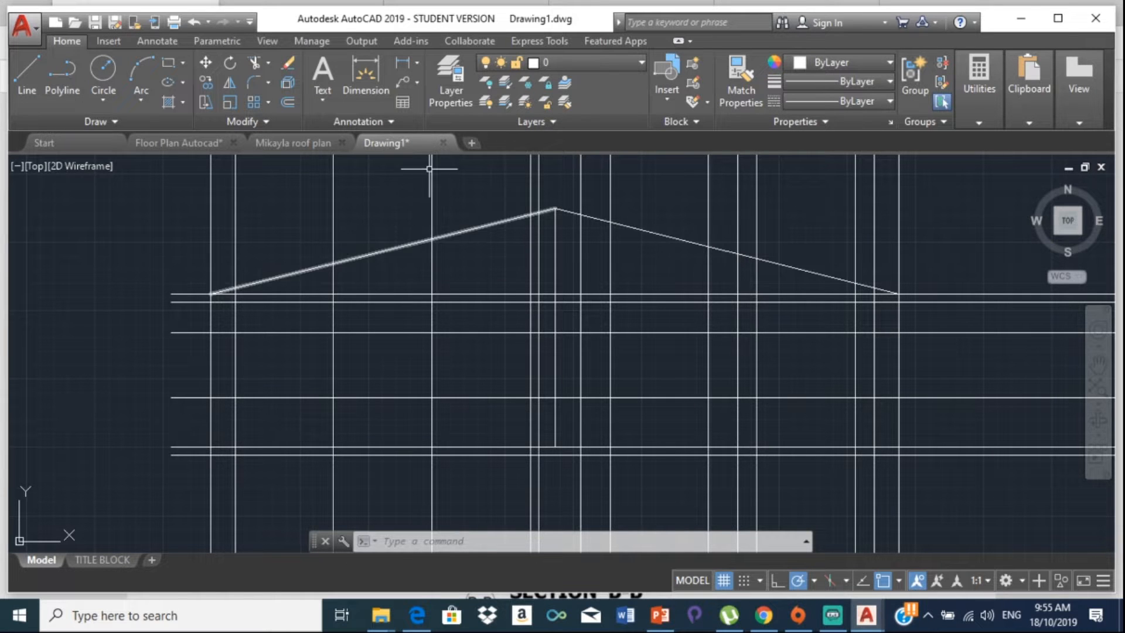
# Step: Shift the roof toward the bottom of the view and open DesignCenter
pyautogui.scroll(3, 387, 226)
pyautogui.scroll(-4, 366, 286)
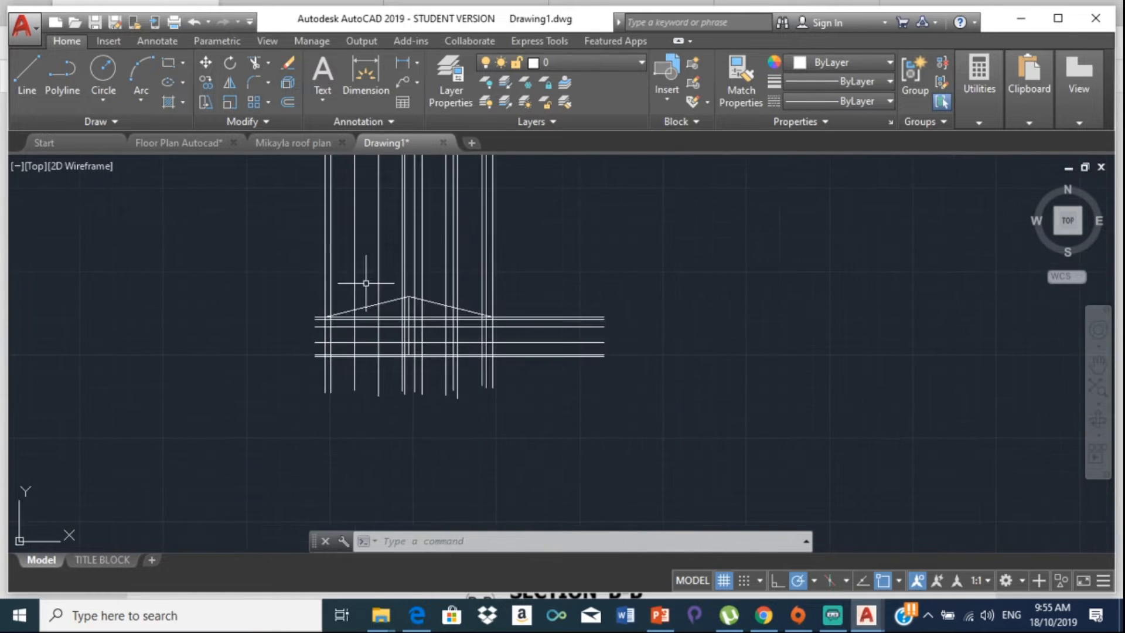
pyautogui.scroll(1, 347, 238)
pyautogui.moveTo(347, 236); pyautogui.dragTo(375, 389, button='middle')
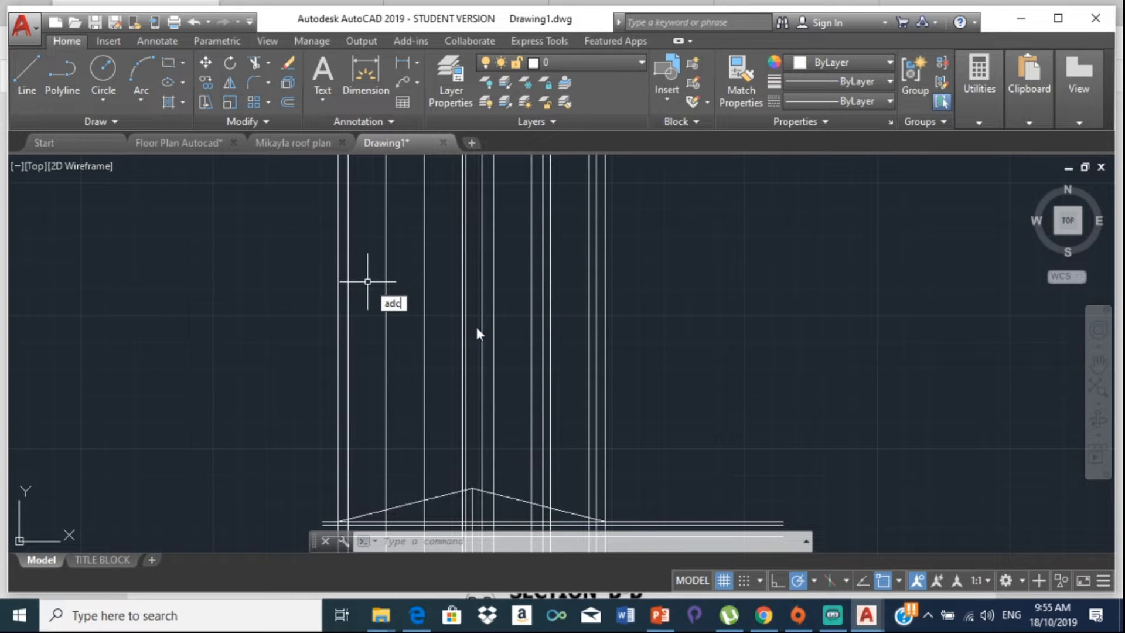
pyautogui.write('c')
pyautogui.press('Return')
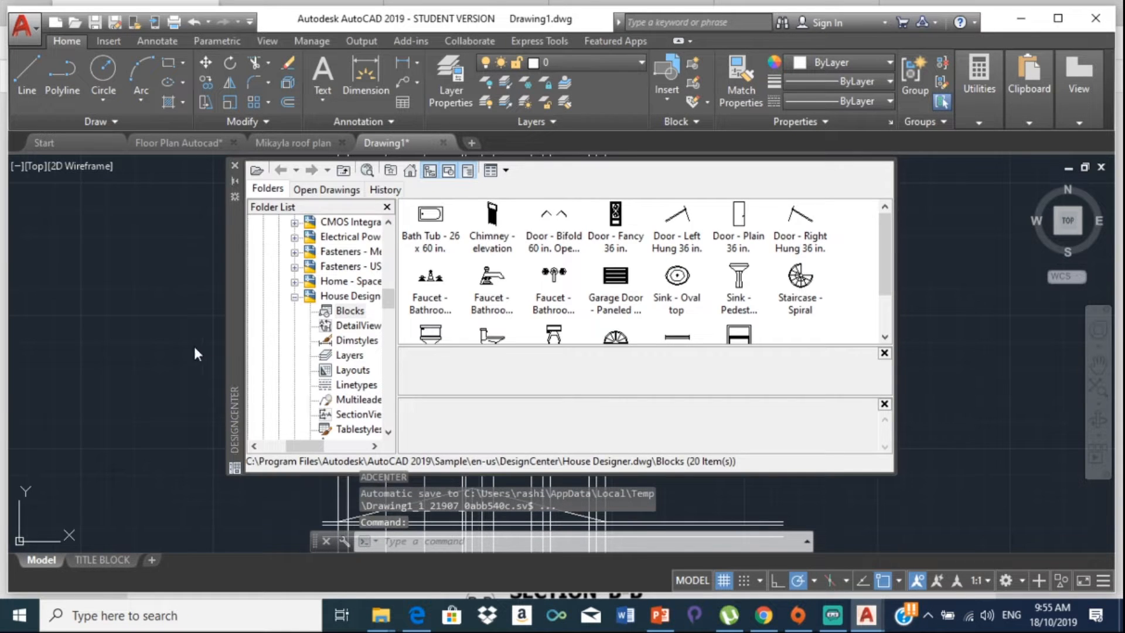
# Step: Browse Sample > en-us > DesignCenter and list the Blocks in House Designer.dwg
pyautogui.click(410, 170)
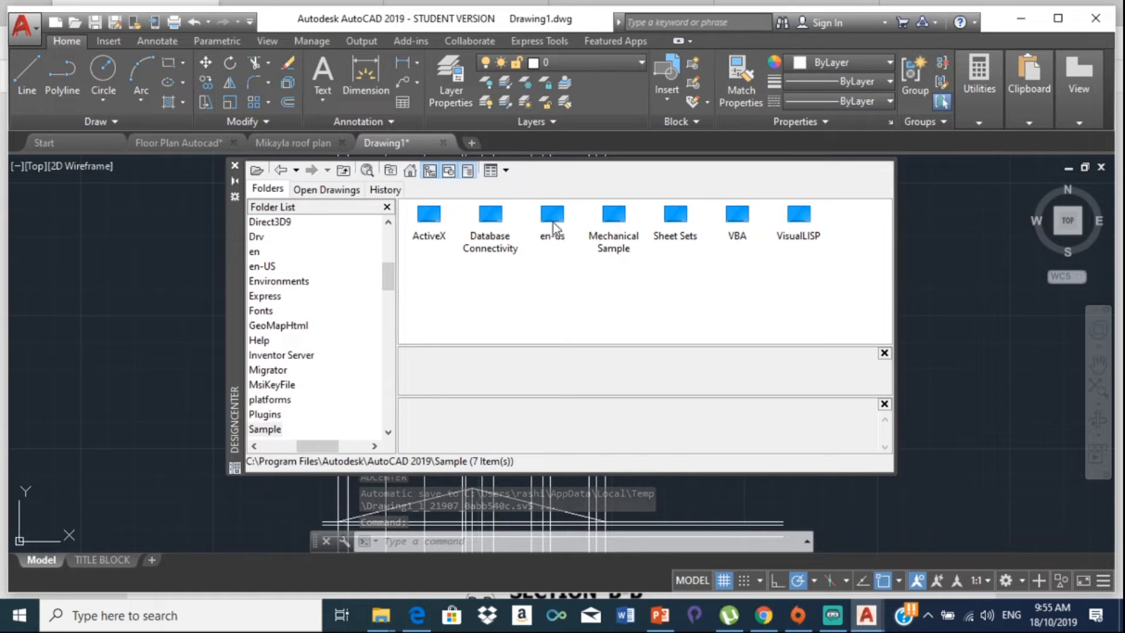
pyautogui.doubleClick(553, 223)
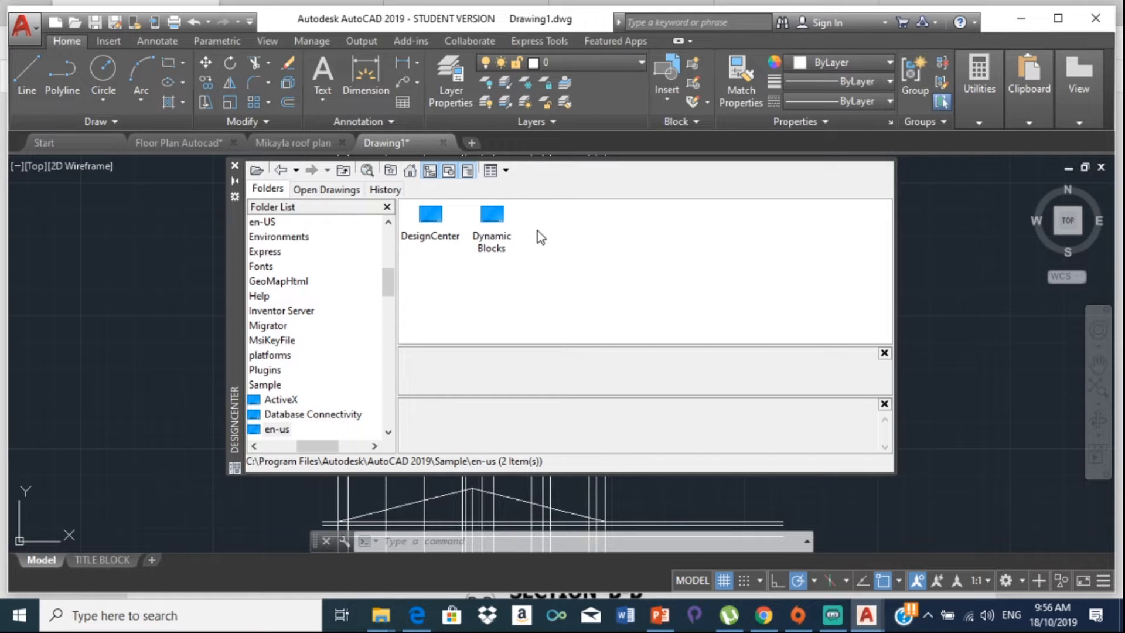
pyautogui.doubleClick(433, 215)
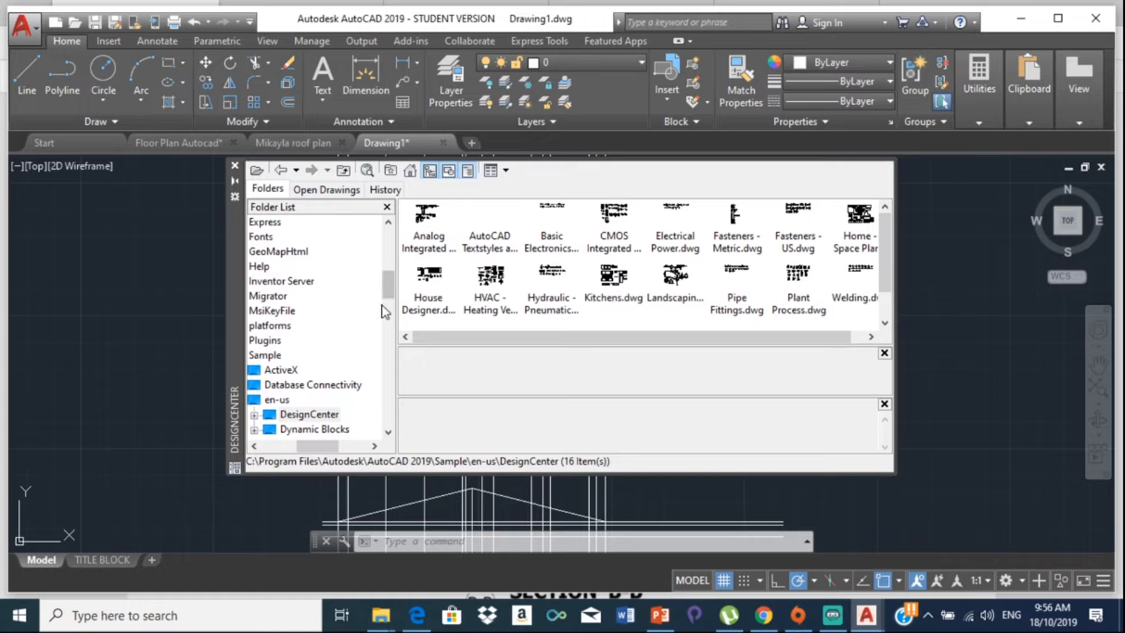
pyautogui.doubleClick(437, 293)
pyautogui.doubleClick(428, 226)
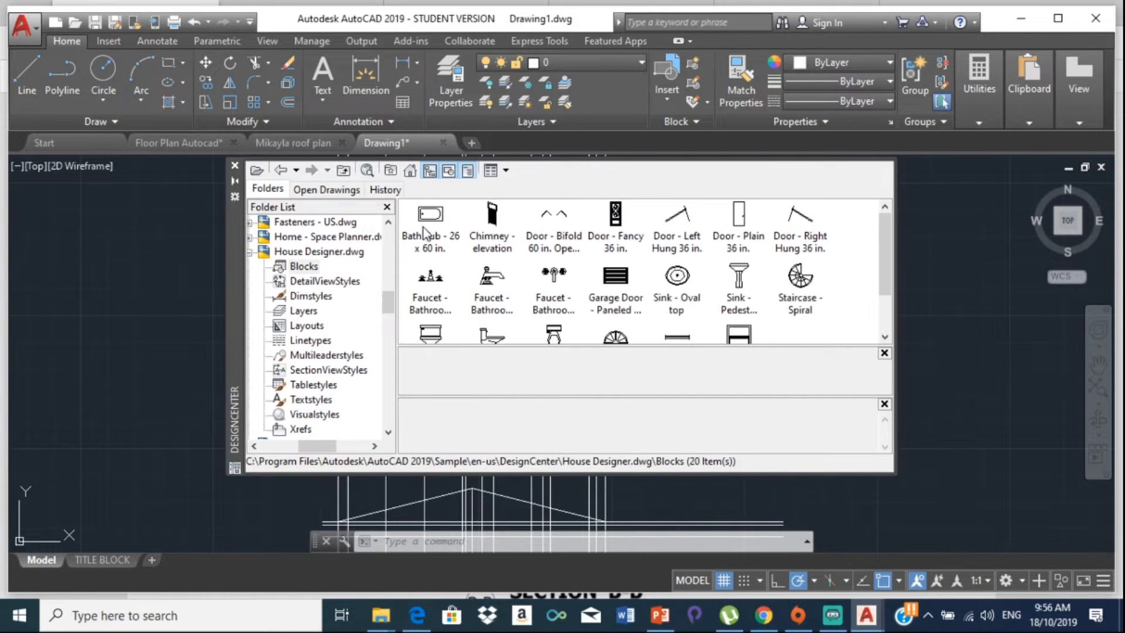
pyautogui.scroll(-2, 597, 281)
pyautogui.scroll(2, 625, 258)
# Step: Drag Door - Fancy, Window - Wood Frame and Window - Half-circle into the drawing, then close DesignCenter
pyautogui.moveTo(616, 226); pyautogui.dragTo(179, 324)
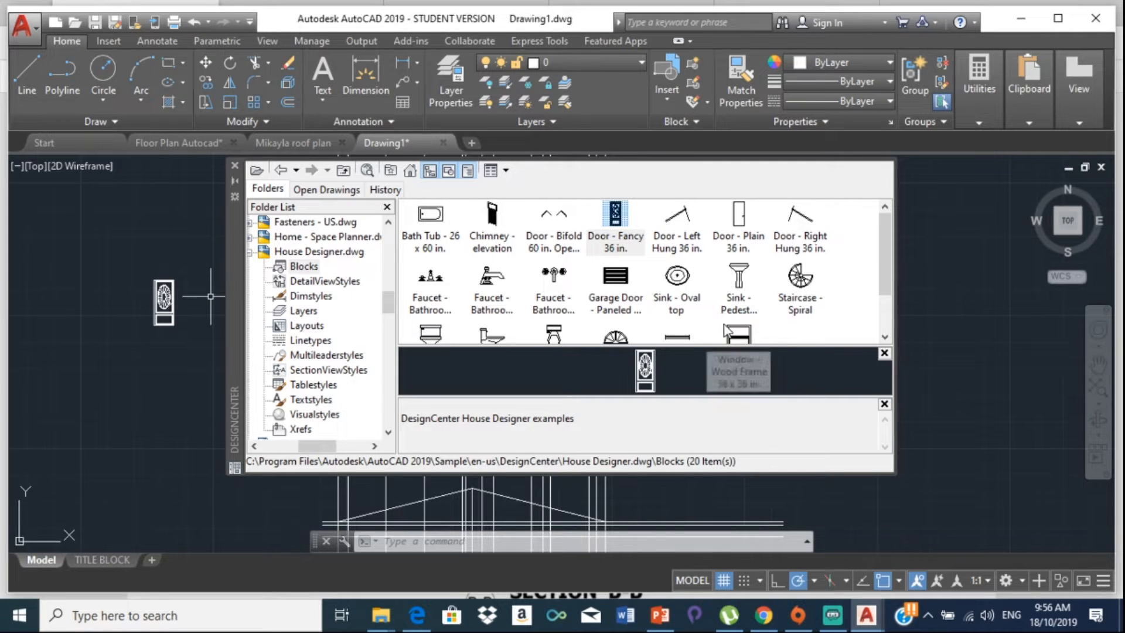
pyautogui.scroll(-1, 732, 333)
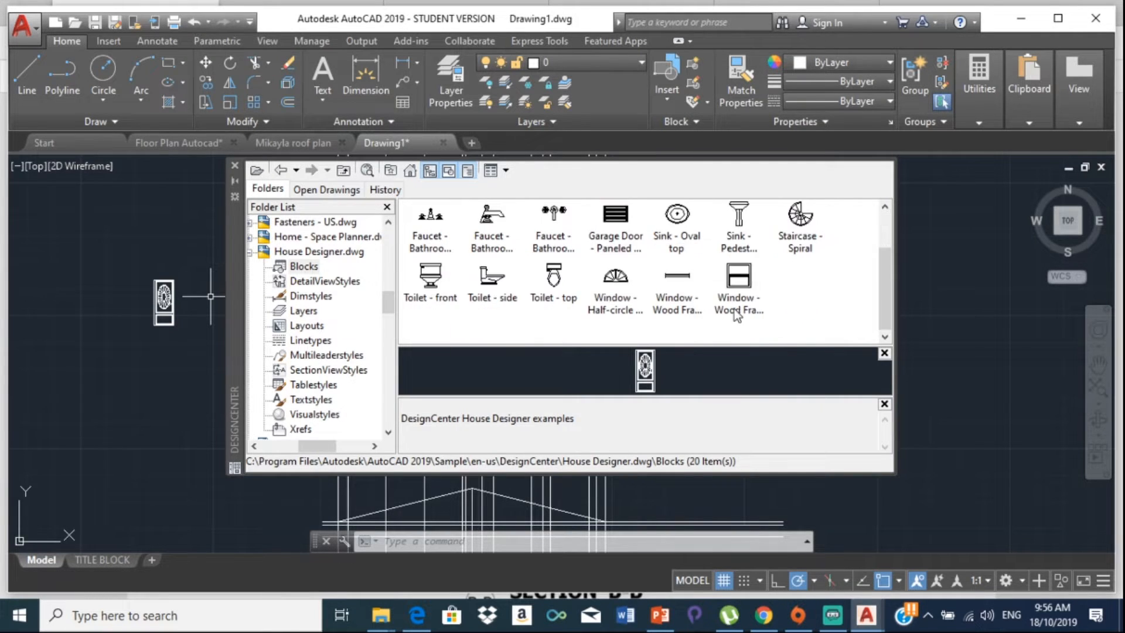
pyautogui.moveTo(735, 307); pyautogui.dragTo(578, 357)
pyautogui.moveTo(213, 381); pyautogui.dragTo(181, 375)
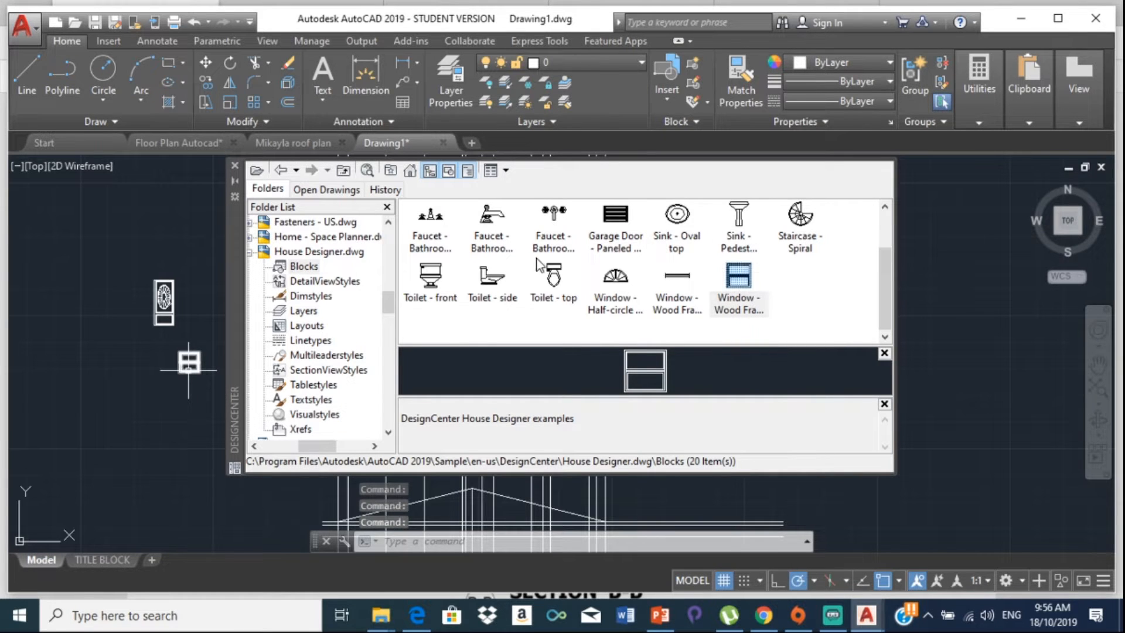
pyautogui.scroll(1, 620, 283)
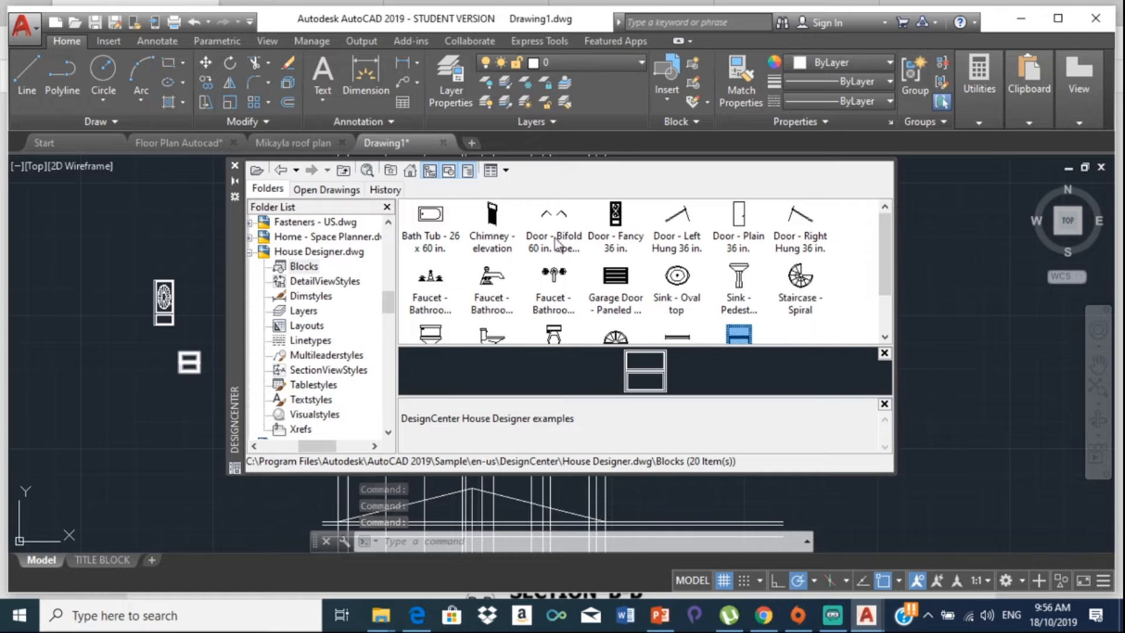
pyautogui.moveTo(614, 342)
pyautogui.mouseDown()
pyautogui.moveTo(147, 449)
pyautogui.moveTo(141, 424)
pyautogui.mouseUp()
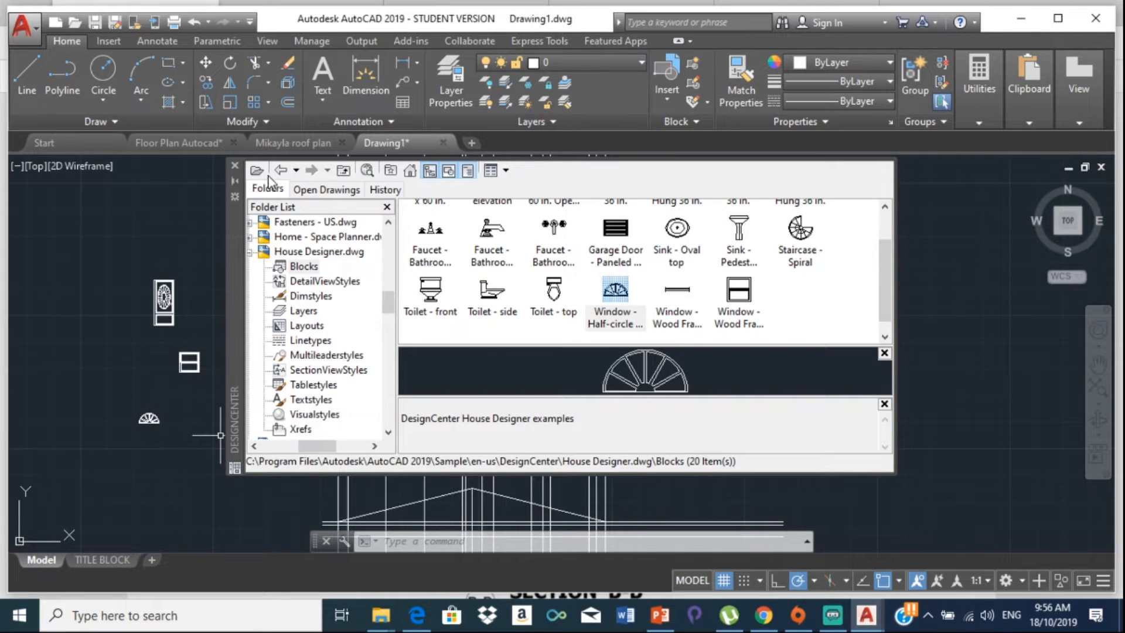
pyautogui.click(235, 166)
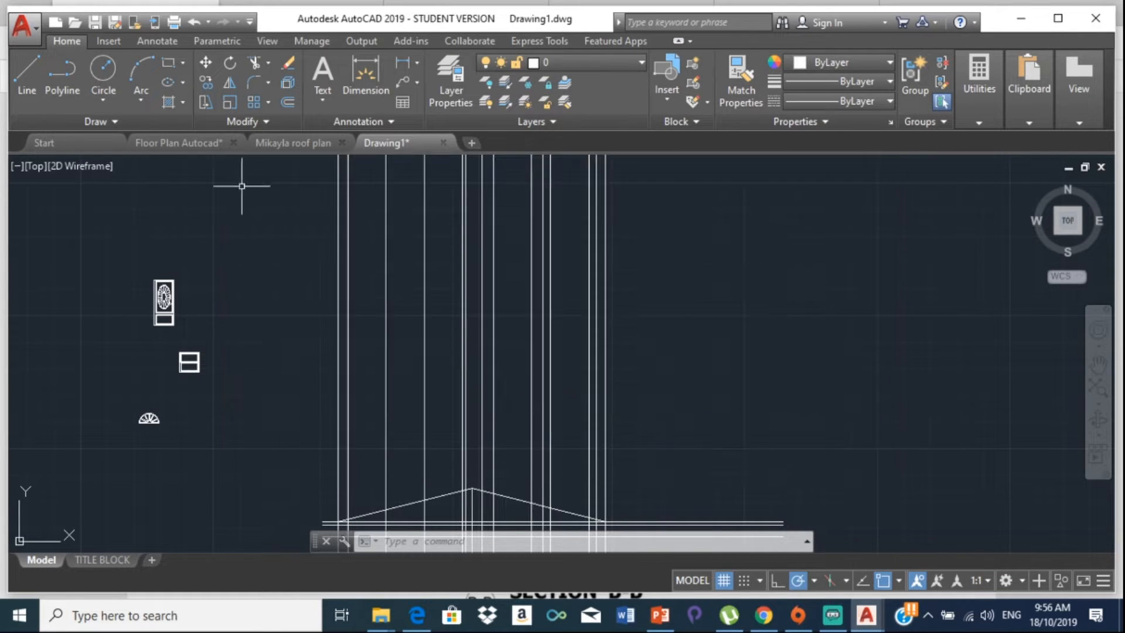
# Step: Pan and zoom between the floor plan and the roof elevation to inspect them
pyautogui.scroll(-3, 405, 352)
pyautogui.moveTo(465, 415); pyautogui.dragTo(423, 541, button='middle')
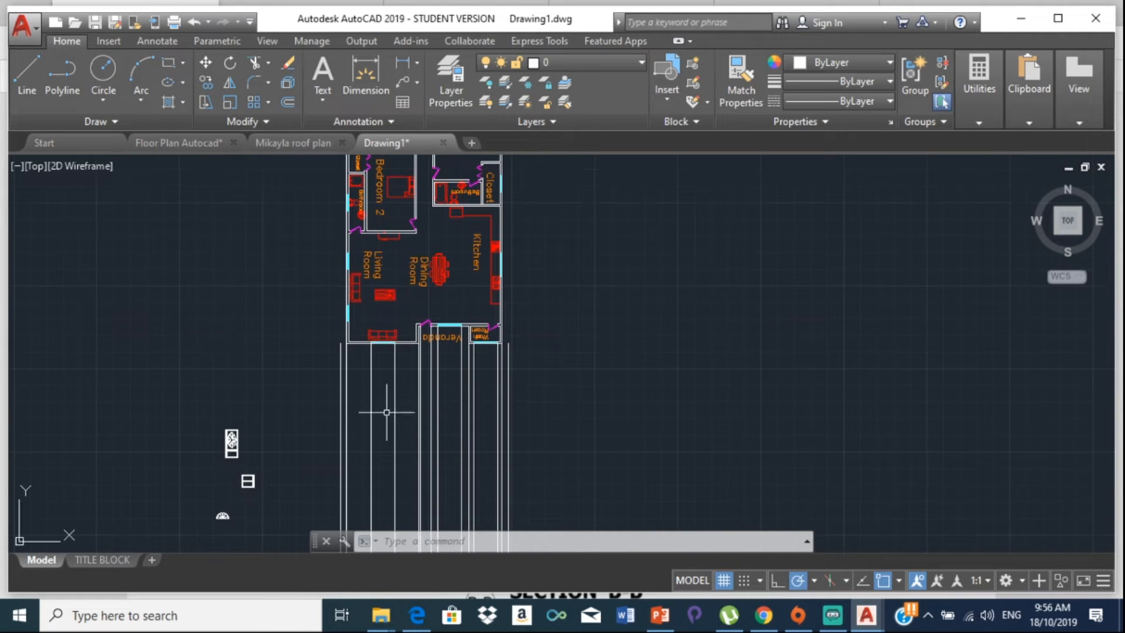
pyautogui.scroll(4, 352, 335)
pyautogui.scroll(-6, 381, 380)
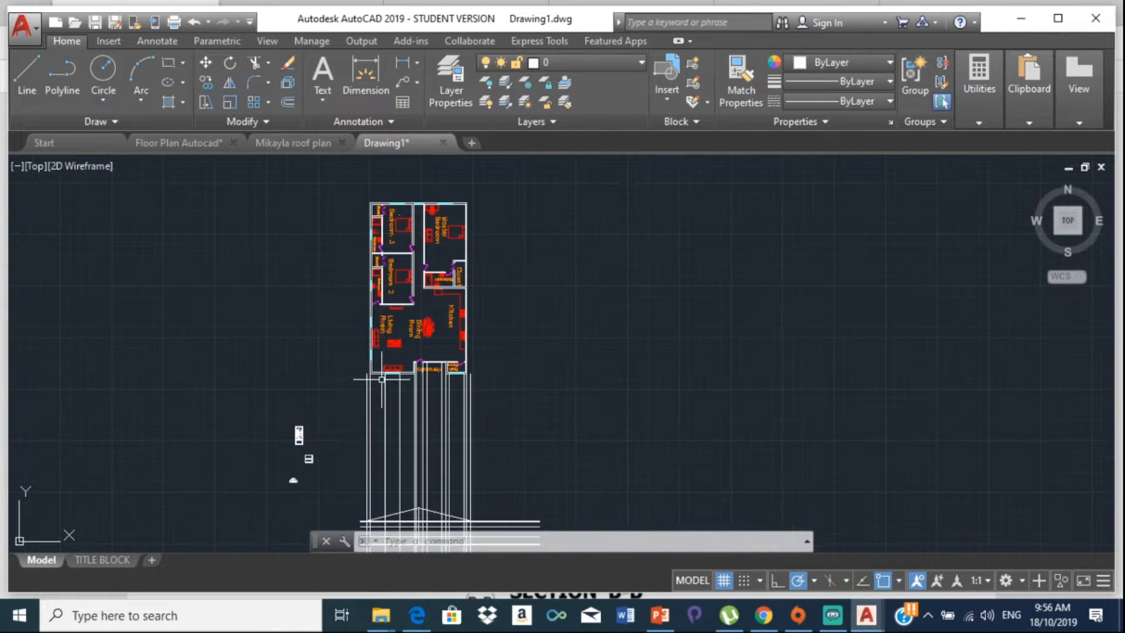
pyautogui.moveTo(388, 434); pyautogui.dragTo(305, 307, button='middle')
pyautogui.scroll(2, 336, 411)
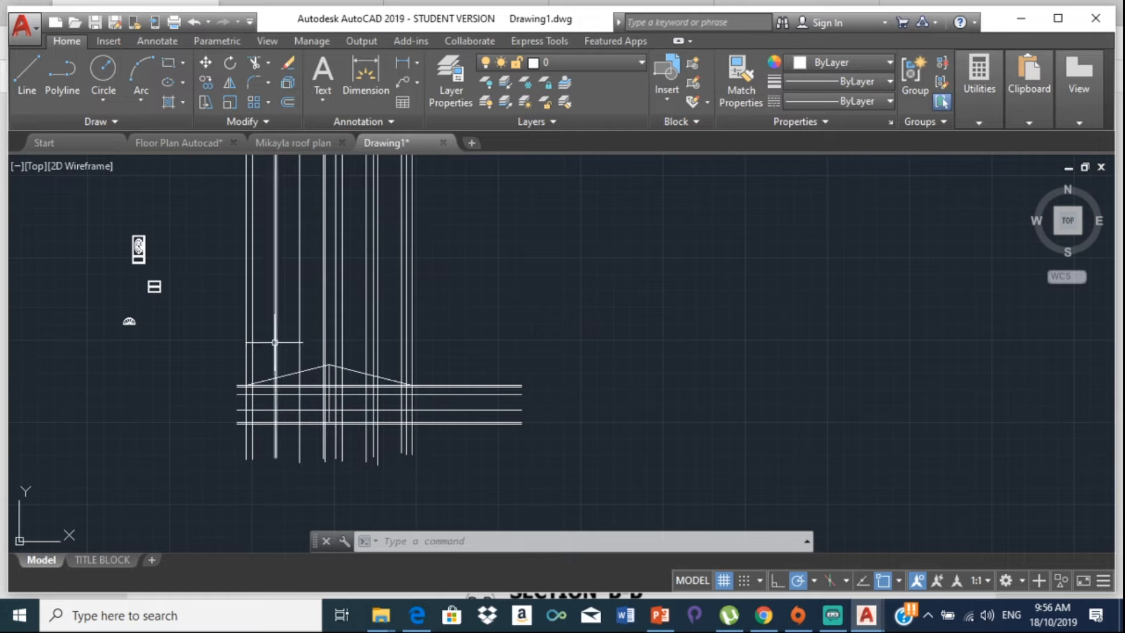
pyautogui.moveTo(243, 264); pyautogui.dragTo(263, 429, button='middle')
pyautogui.scroll(2, 308, 315)
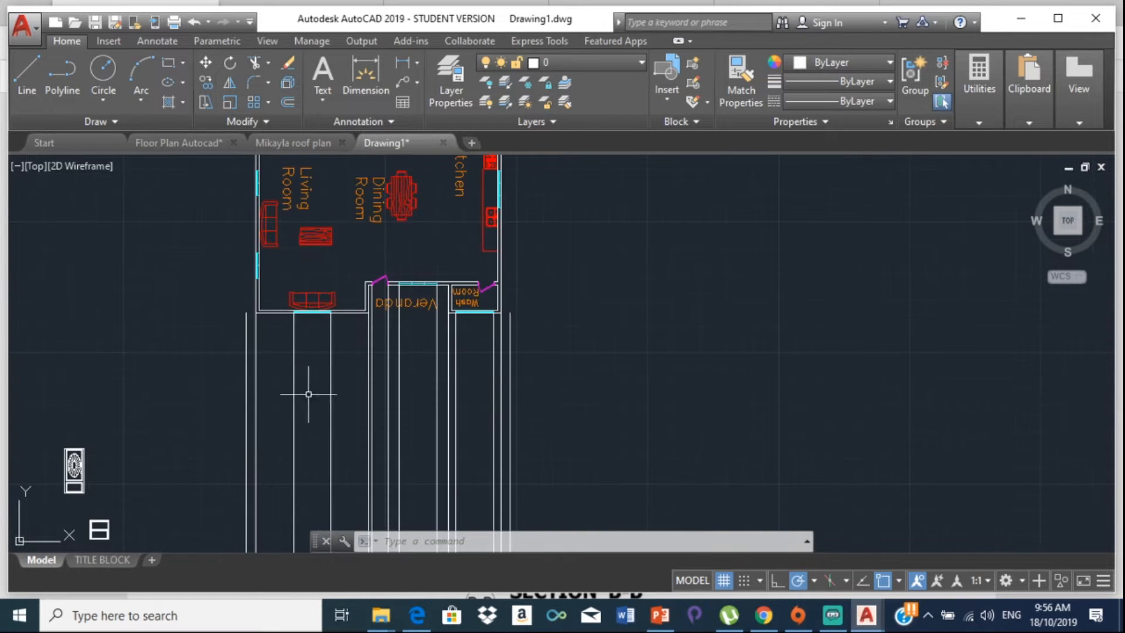
pyautogui.moveTo(307, 384); pyautogui.dragTo(249, 185, button='middle')
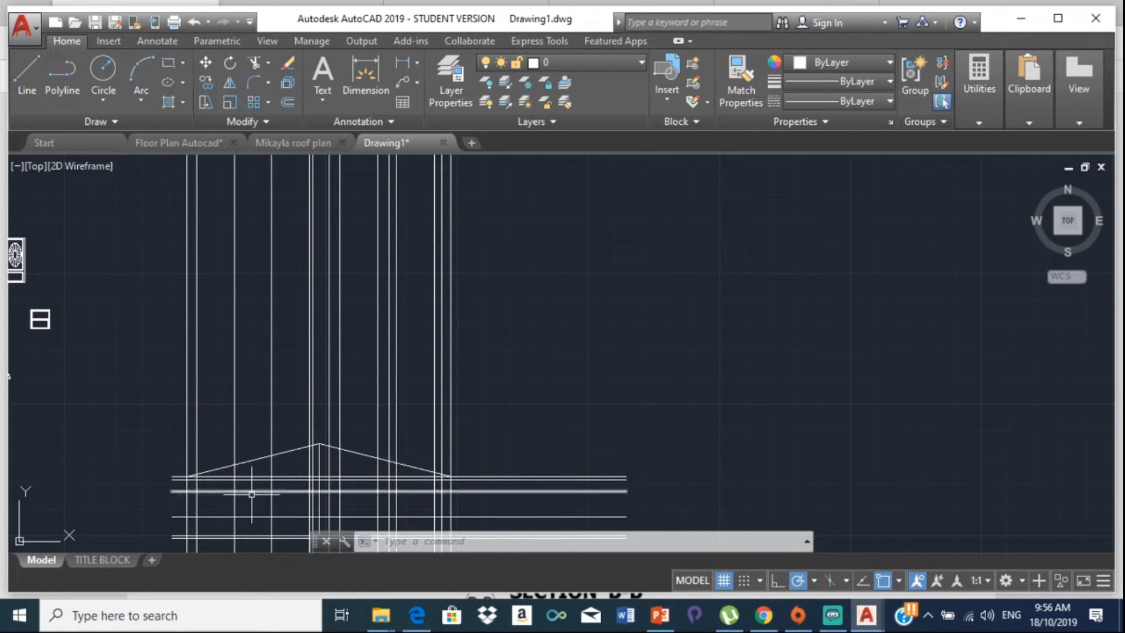
pyautogui.moveTo(253, 503)
pyautogui.mouseDown(button='middle')
pyautogui.moveTo(290, 509)
pyautogui.moveTo(355, 473)
pyautogui.mouseUp(button='middle')
pyautogui.scroll(4, 290, 510)
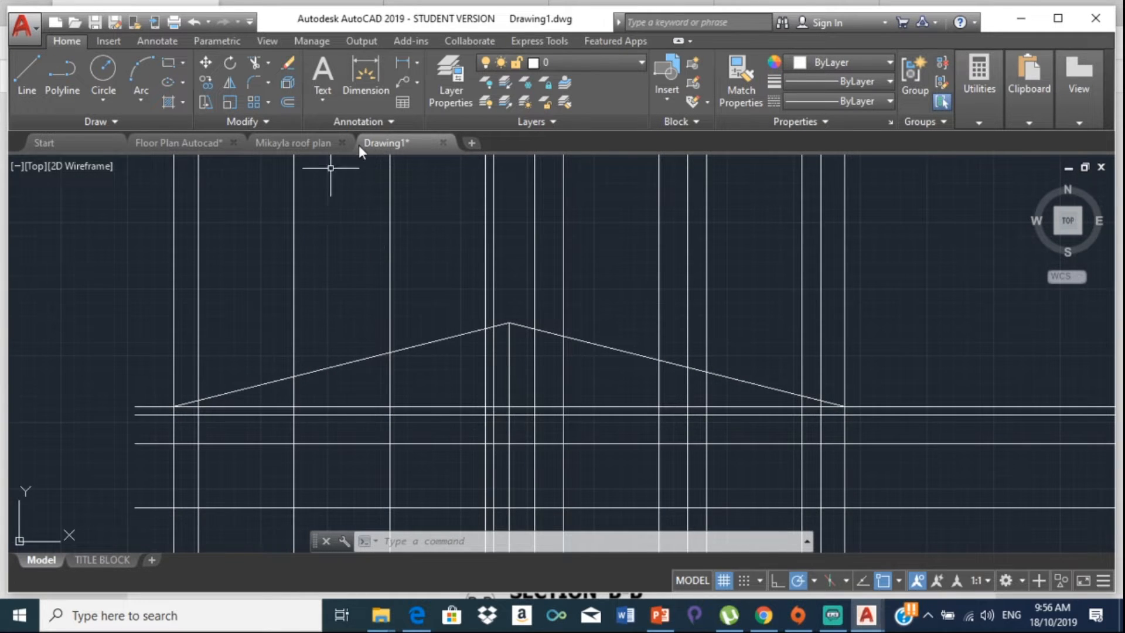
pyautogui.moveTo(483, 166)
pyautogui.mouseDown(button='middle')
pyautogui.moveTo(550, 206)
pyautogui.moveTo(595, 213)
pyautogui.mouseUp(button='middle')
pyautogui.scroll(-6, 156, 254)
# Step: Select the wood-frame window block among the inserted door and window blocks
pyautogui.moveTo(161, 258); pyautogui.dragTo(263, 286, button='middle')
pyautogui.scroll(4, 269, 276)
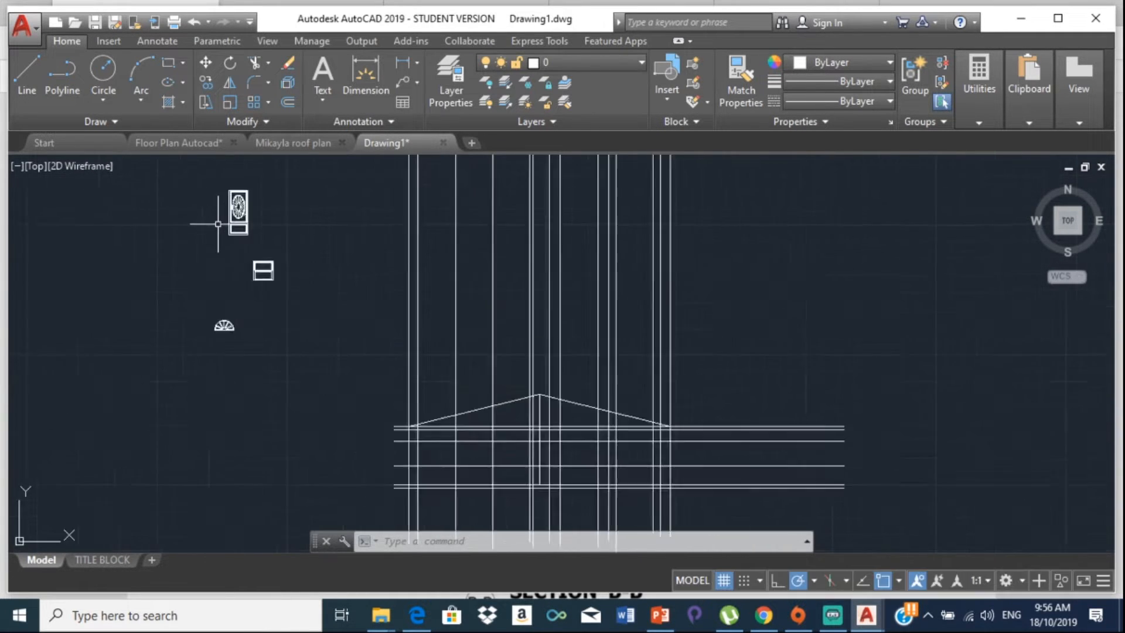
pyautogui.moveTo(226, 270)
pyautogui.mouseDown()
pyautogui.moveTo(231, 299)
pyautogui.moveTo(339, 291)
pyautogui.moveTo(378, 417)
pyautogui.mouseUp()
pyautogui.moveTo(255, 258)
pyautogui.mouseDown()
pyautogui.moveTo(237, 281)
pyautogui.moveTo(317, 352)
pyautogui.moveTo(366, 252)
pyautogui.mouseUp()
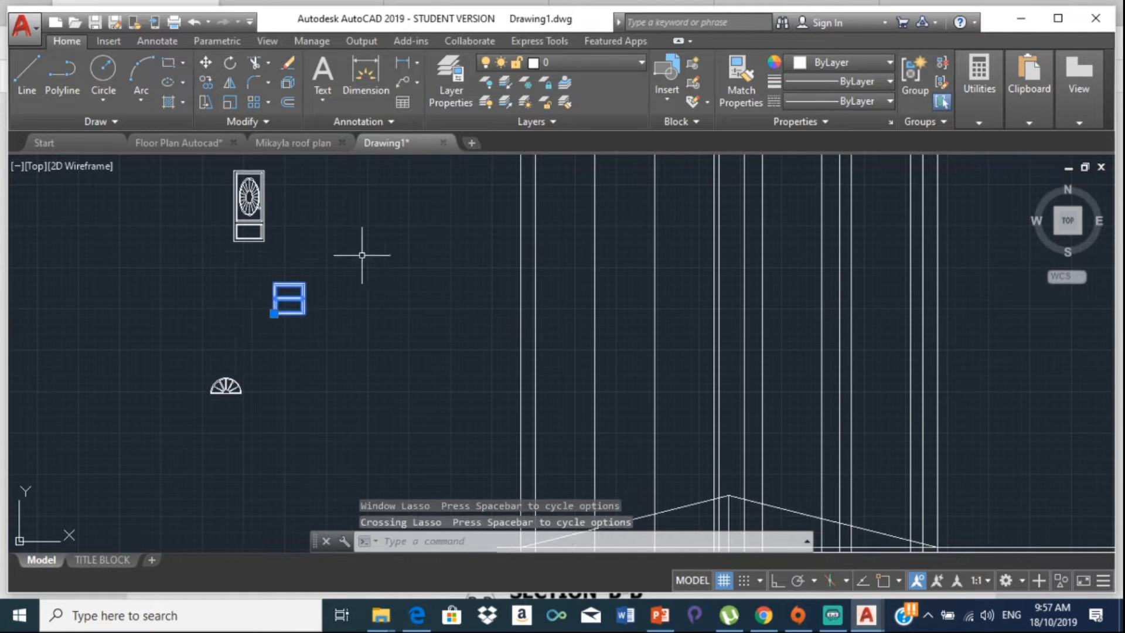
pyautogui.click(209, 80)
pyautogui.scroll(3, 281, 334)
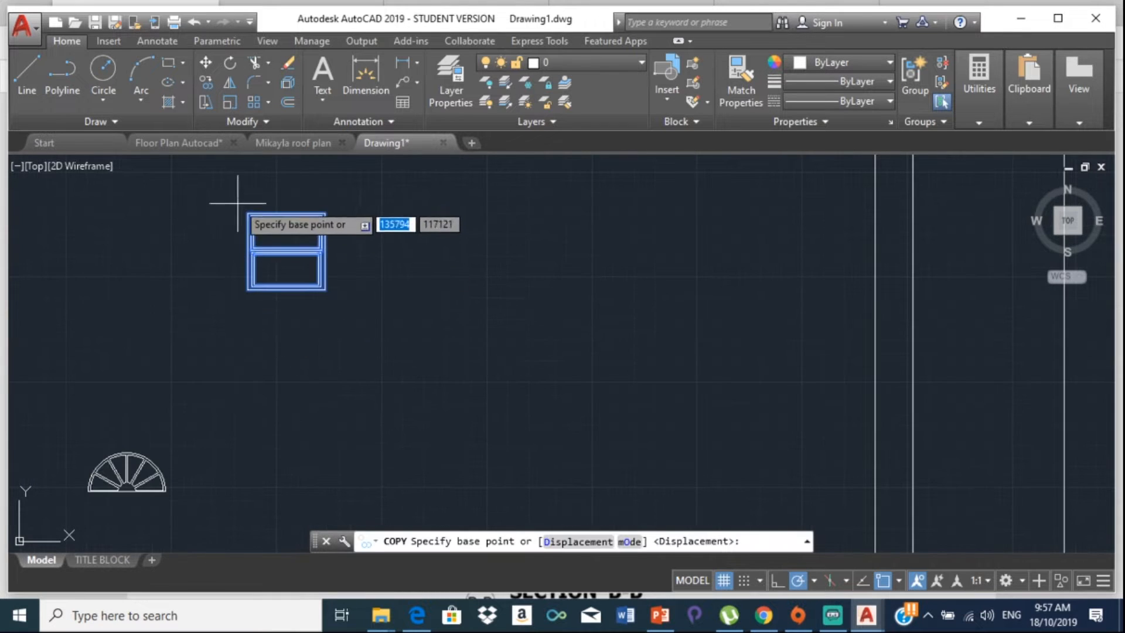
pyautogui.scroll(4, 237, 204)
pyautogui.click(246, 223)
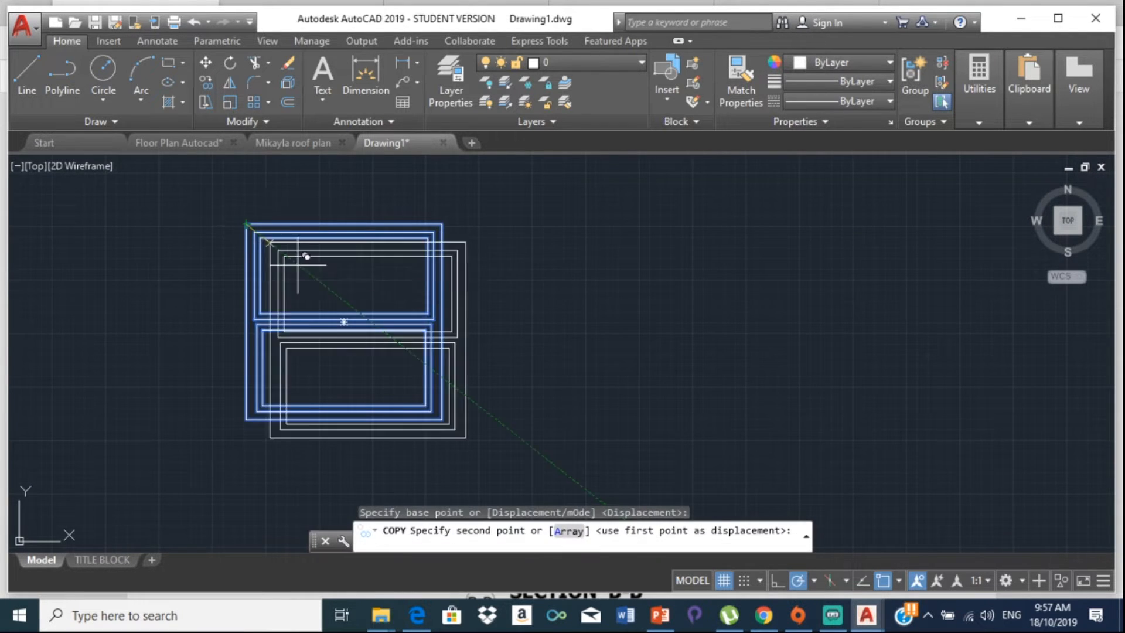
pyautogui.scroll(-8, 329, 284)
pyautogui.moveTo(355, 317); pyautogui.dragTo(102, 262, button='middle')
pyautogui.moveTo(358, 480); pyautogui.dragTo(220, 368, button='middle')
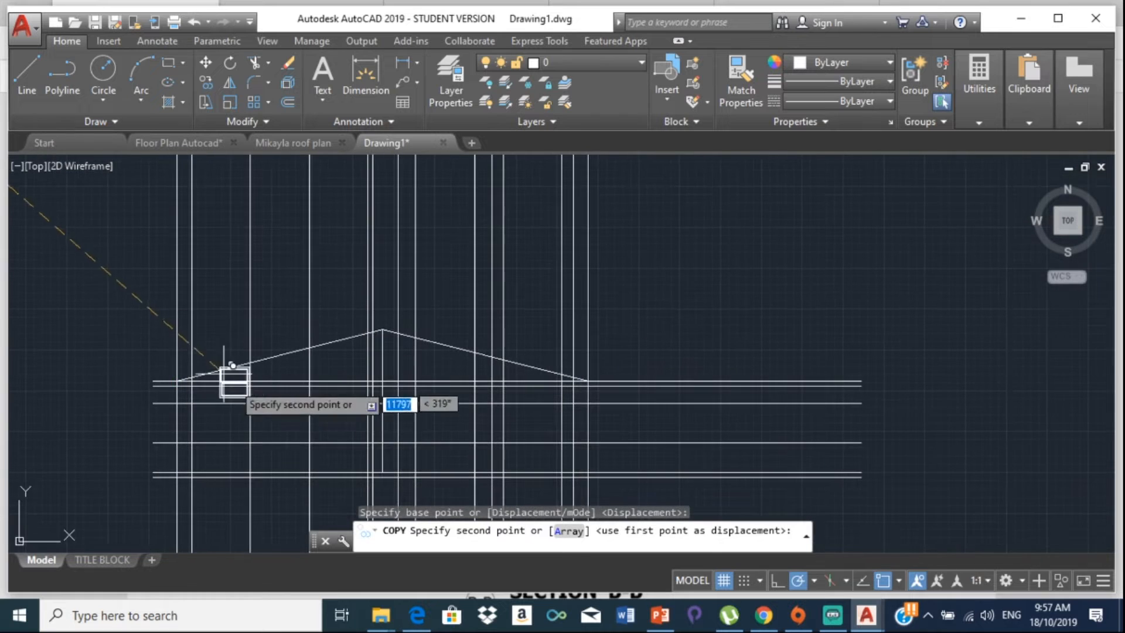
pyautogui.scroll(6, 265, 410)
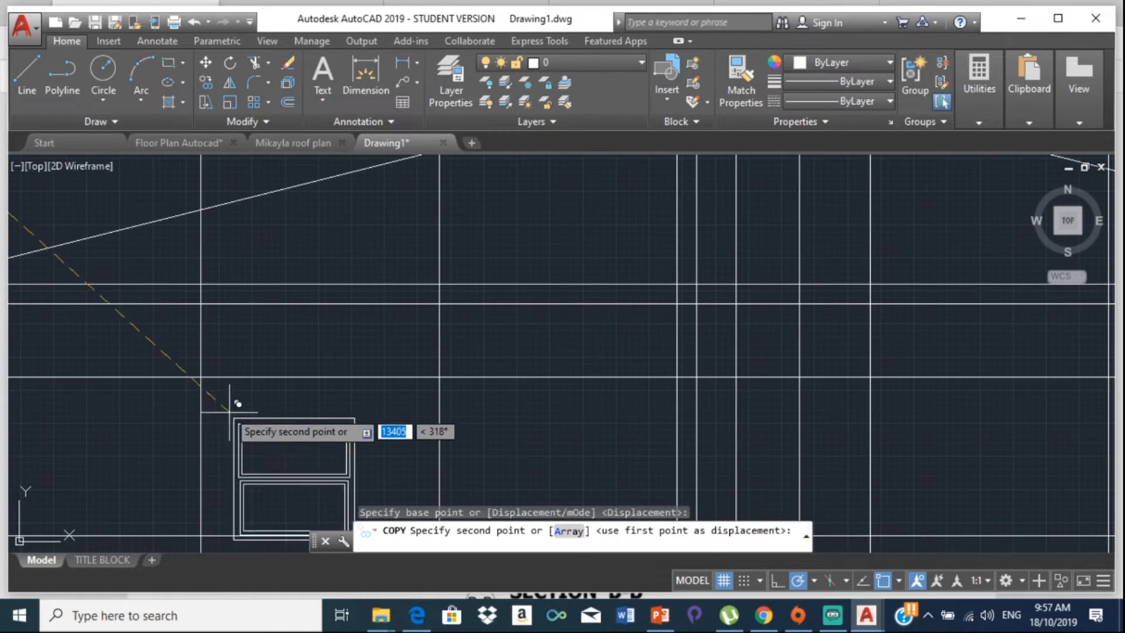
pyautogui.click(202, 376)
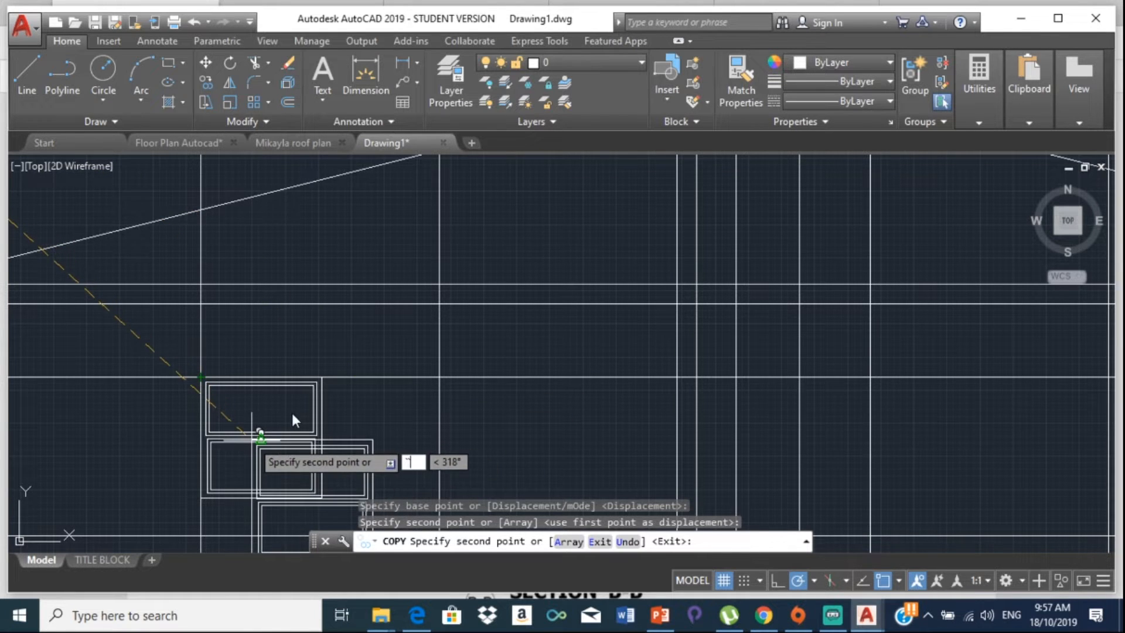
pyautogui.press('Escape')
pyautogui.press('Escape')
pyautogui.click(317, 431)
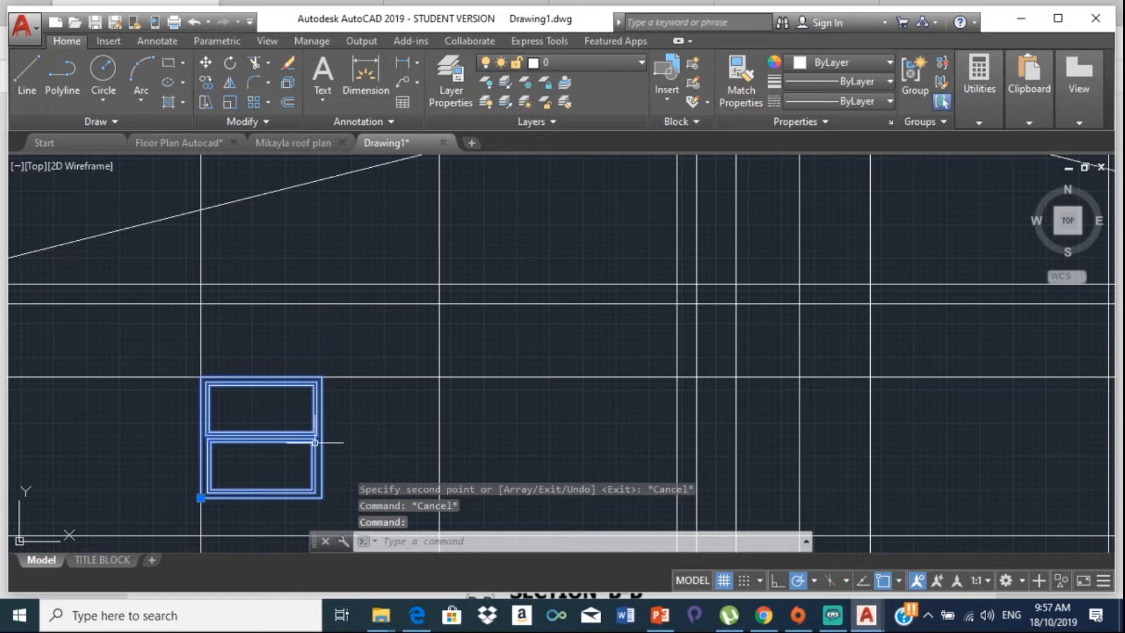
pyautogui.press('Delete')
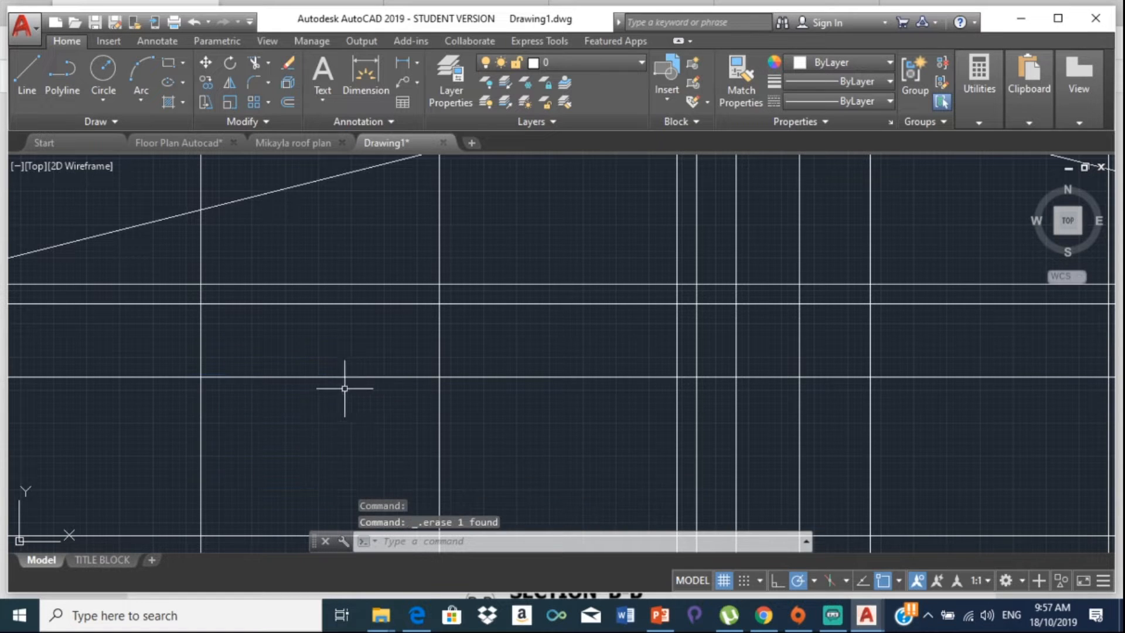
# Step: Measure the distance from the wood-frame window's top-left corner, reading 974 at 28°
pyautogui.scroll(-5, 317, 384)
pyautogui.scroll(1, 326, 392)
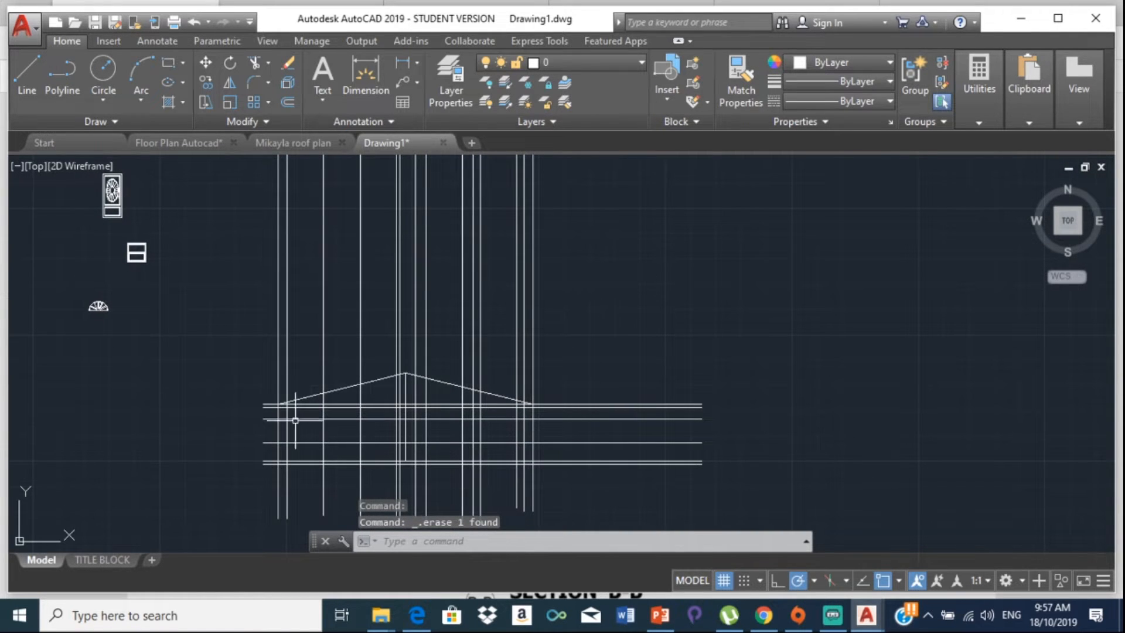
pyautogui.click(983, 122)
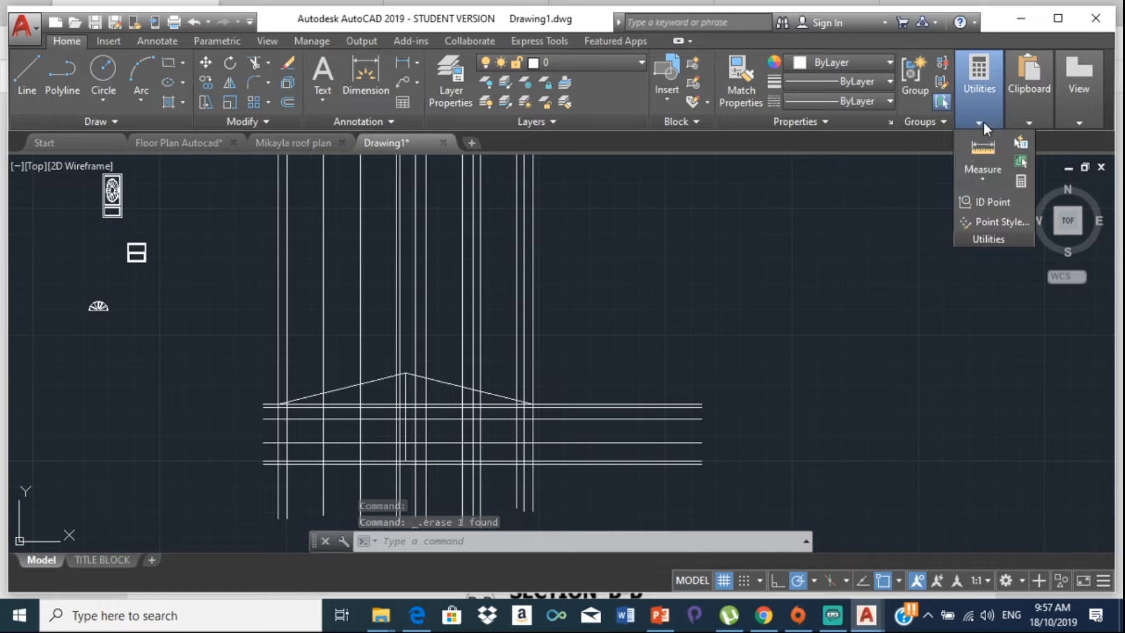
pyautogui.click(984, 158)
pyautogui.scroll(6, 146, 275)
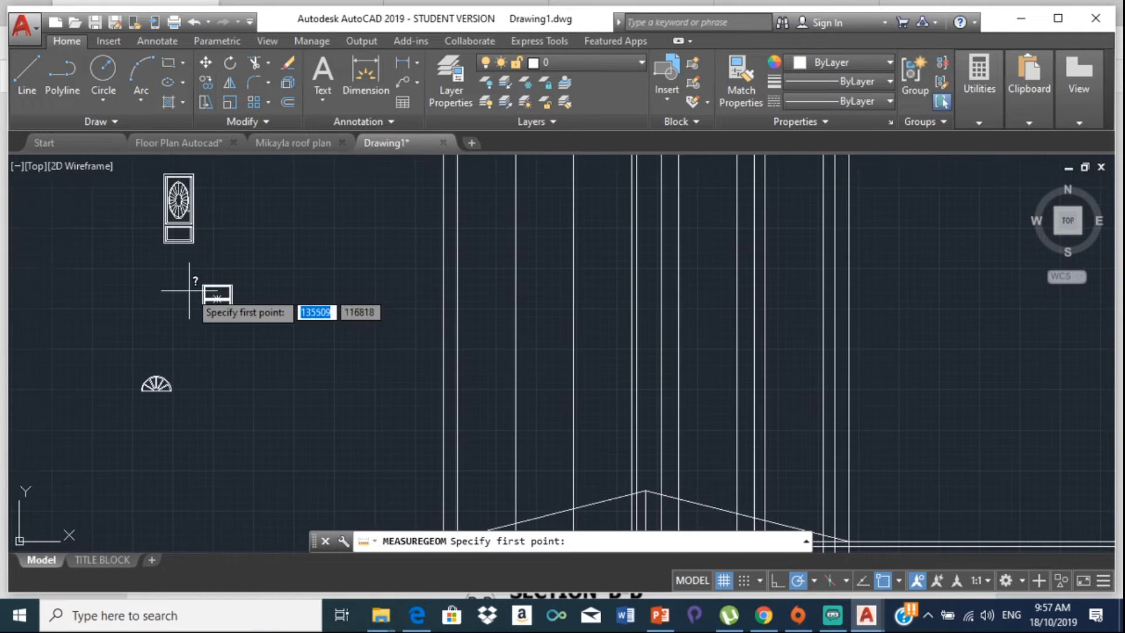
pyautogui.scroll(6, 220, 281)
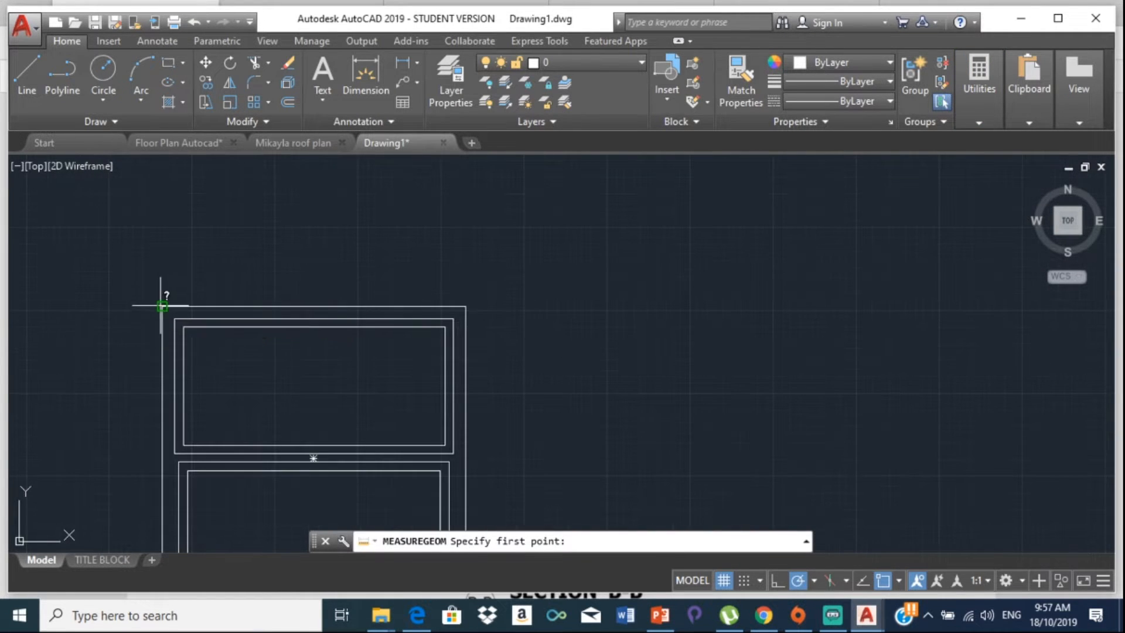
pyautogui.click(162, 306)
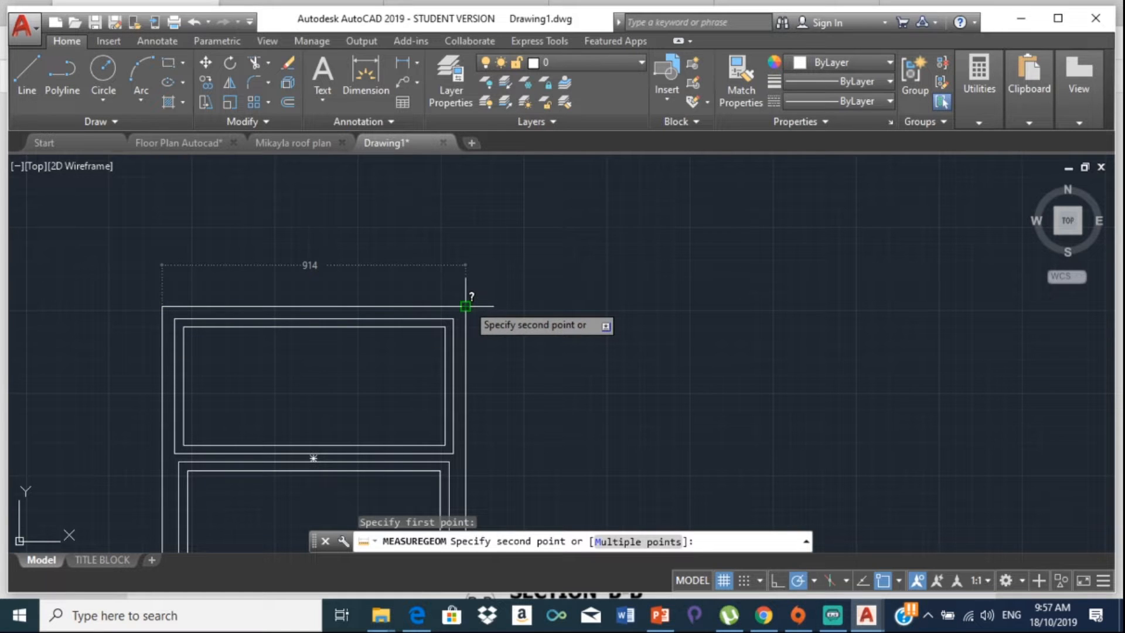
pyautogui.click(449, 157)
pyautogui.scroll(-3, 498, 202)
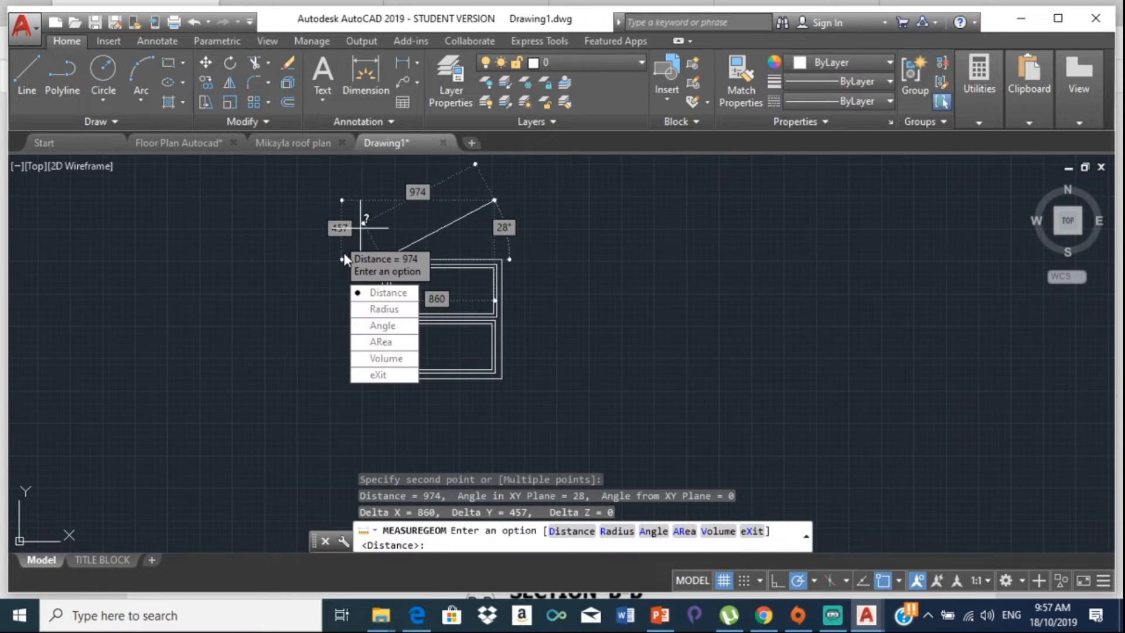
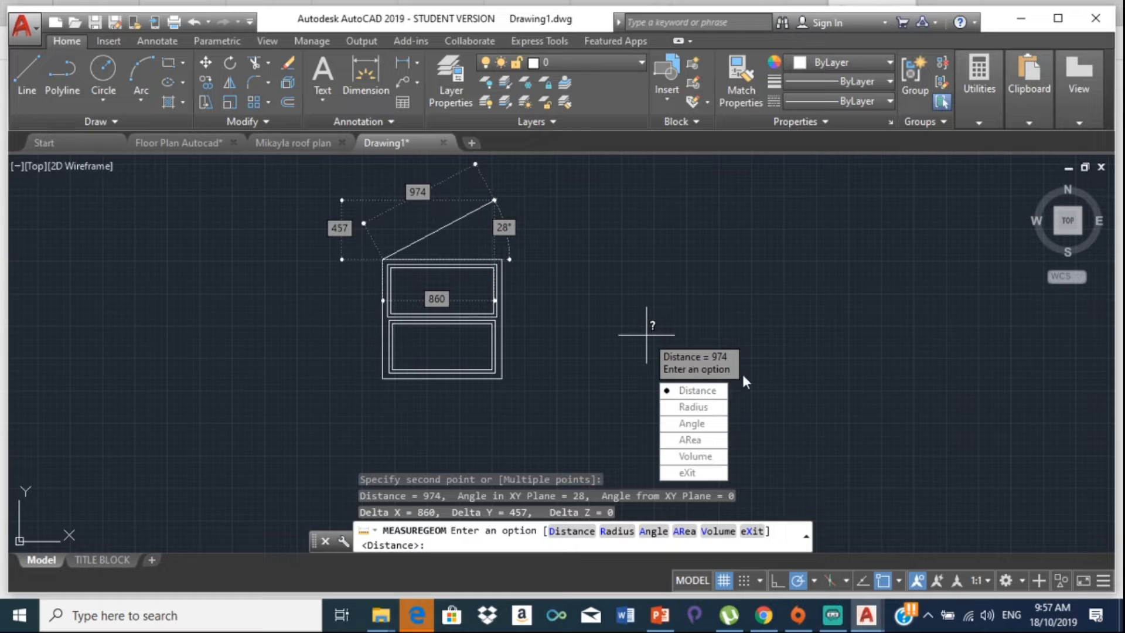
# Step: Exit MEASUREGEOM with X and pan over to the elevation's construction lines
pyautogui.write('X')
pyautogui.press('Return')
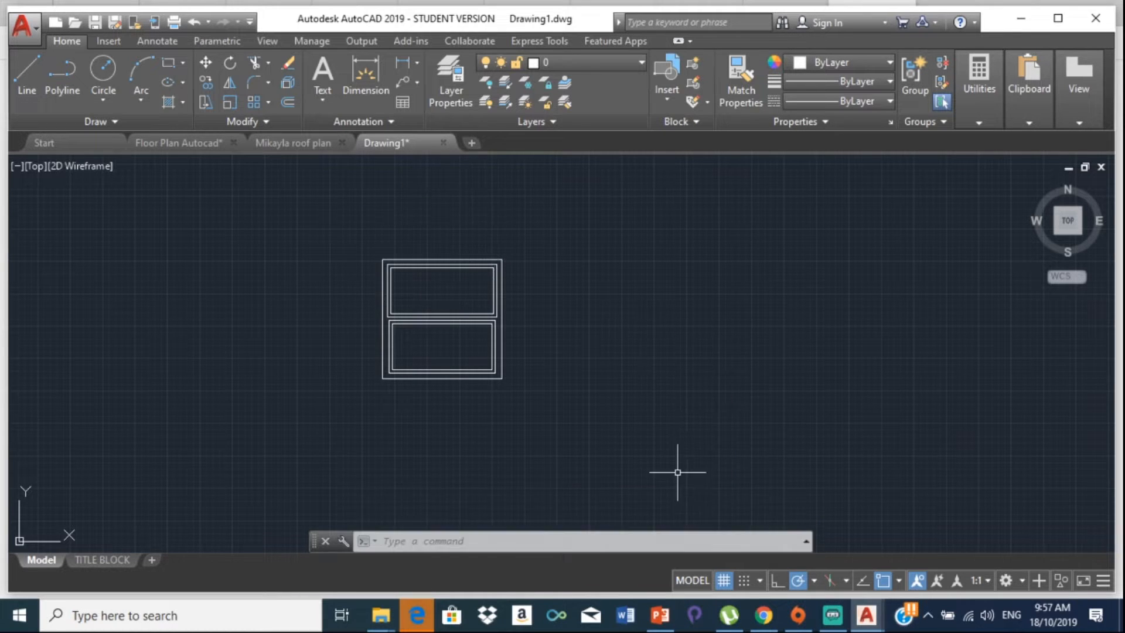
pyautogui.scroll(-8, 645, 326)
pyautogui.moveTo(645, 328); pyautogui.dragTo(488, 294, button='middle')
pyautogui.scroll(2, 604, 355)
pyautogui.moveTo(604, 356); pyautogui.dragTo(490, 351, button='middle')
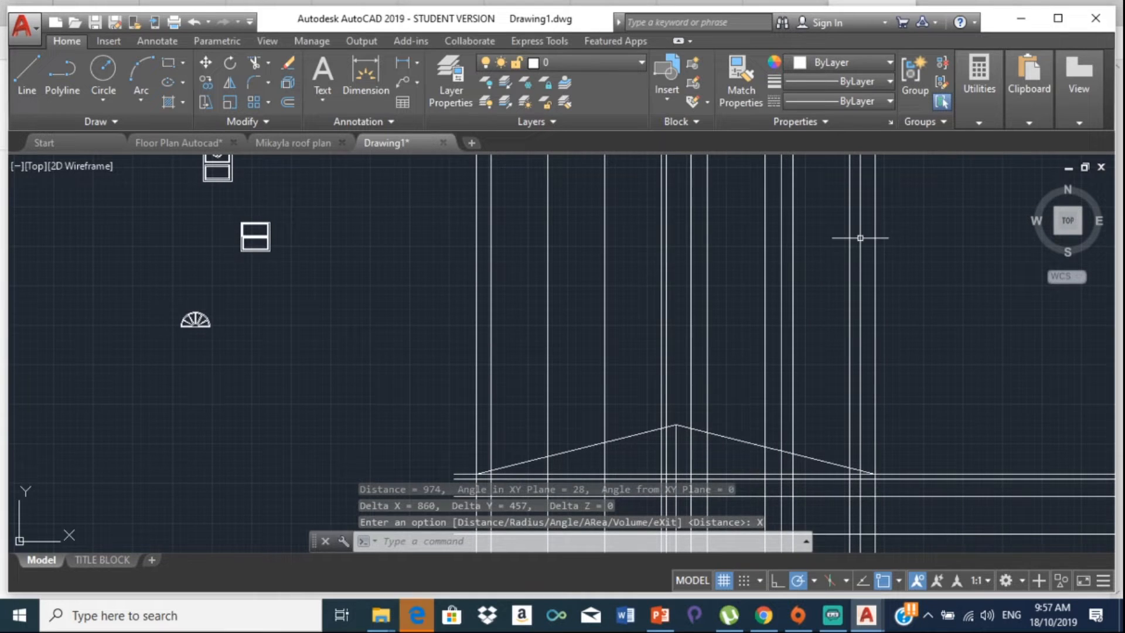
# Step: Measure 1800 between two construction-line intersections under the roof, then open QuickCalc
pyautogui.moveTo(980, 108)
pyautogui.click(973, 144)
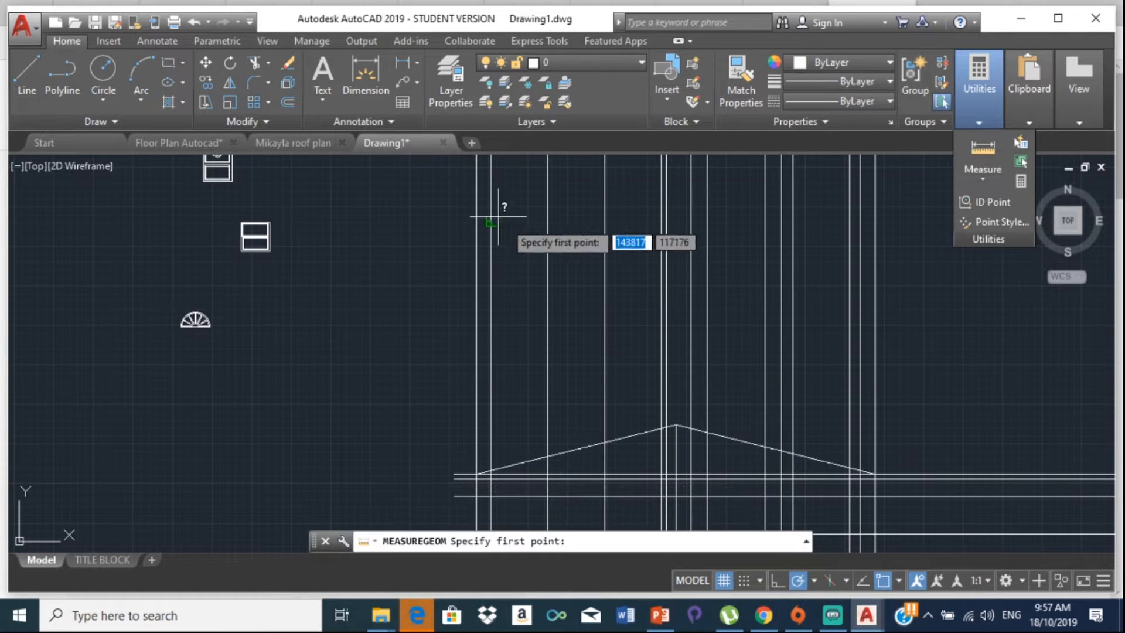
pyautogui.moveTo(548, 381); pyautogui.dragTo(487, 273, button='middle')
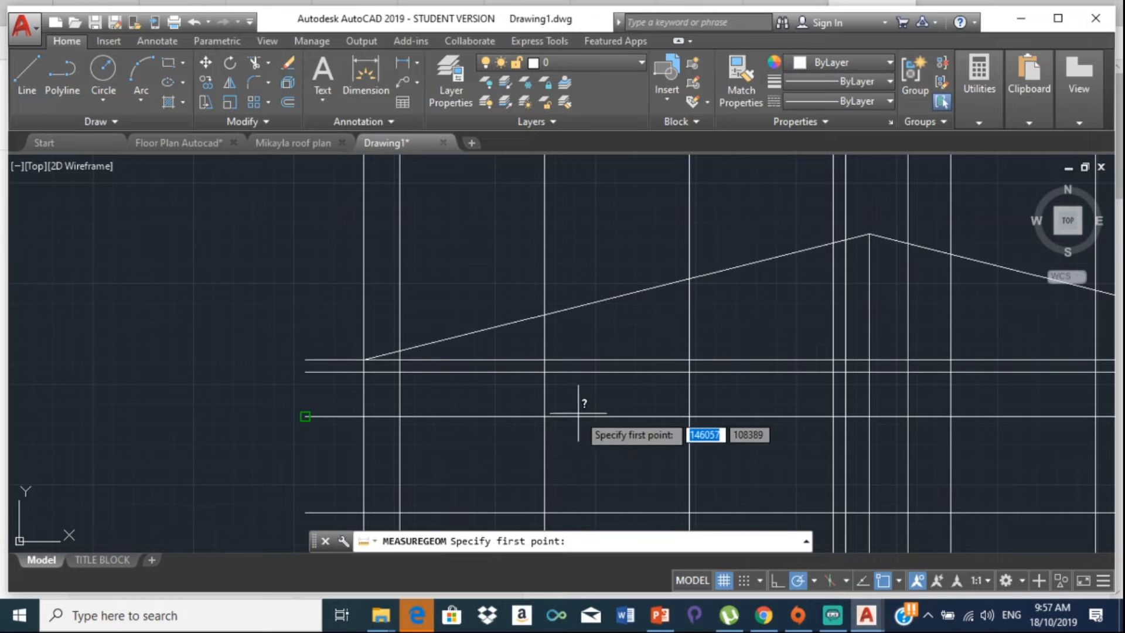
pyautogui.click(544, 417)
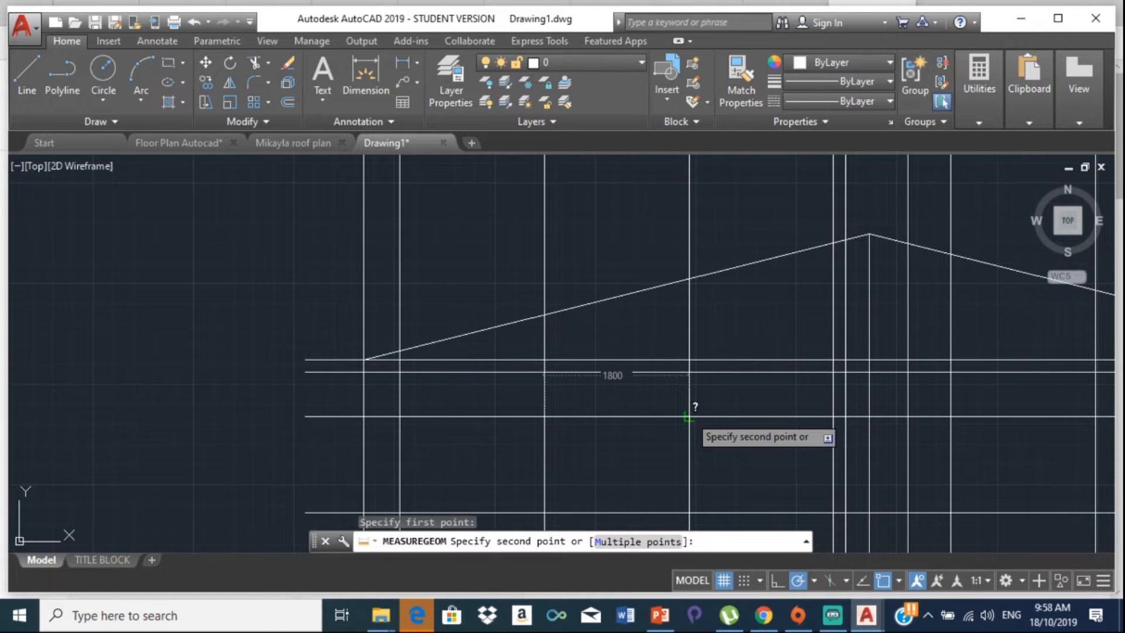
pyautogui.press('Escape')
pyautogui.click(977, 123)
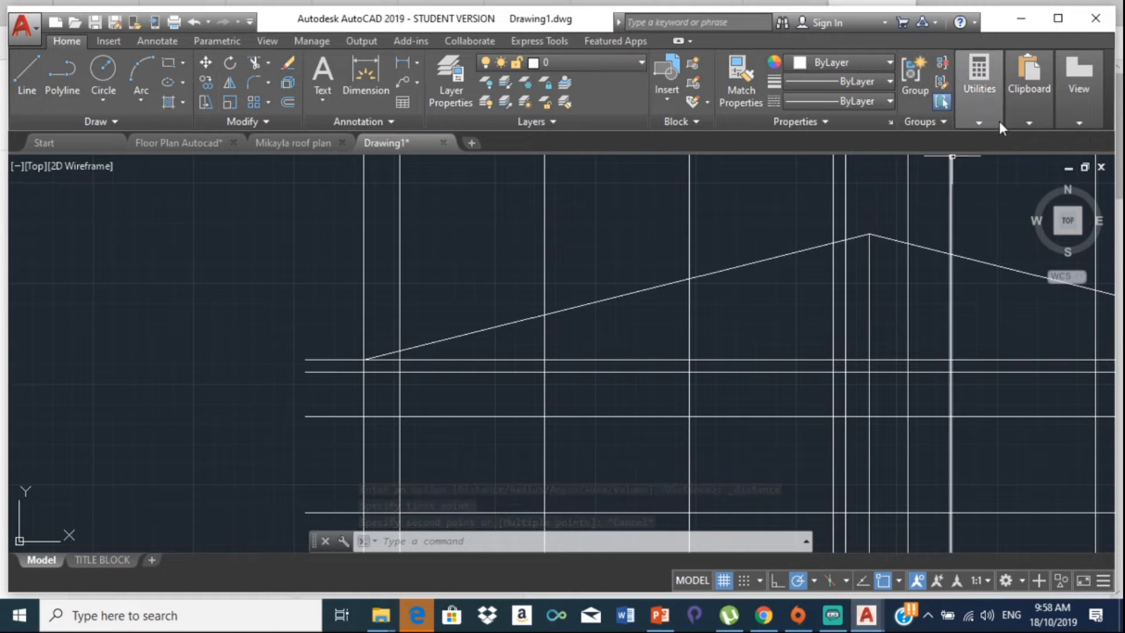
pyautogui.click(973, 115)
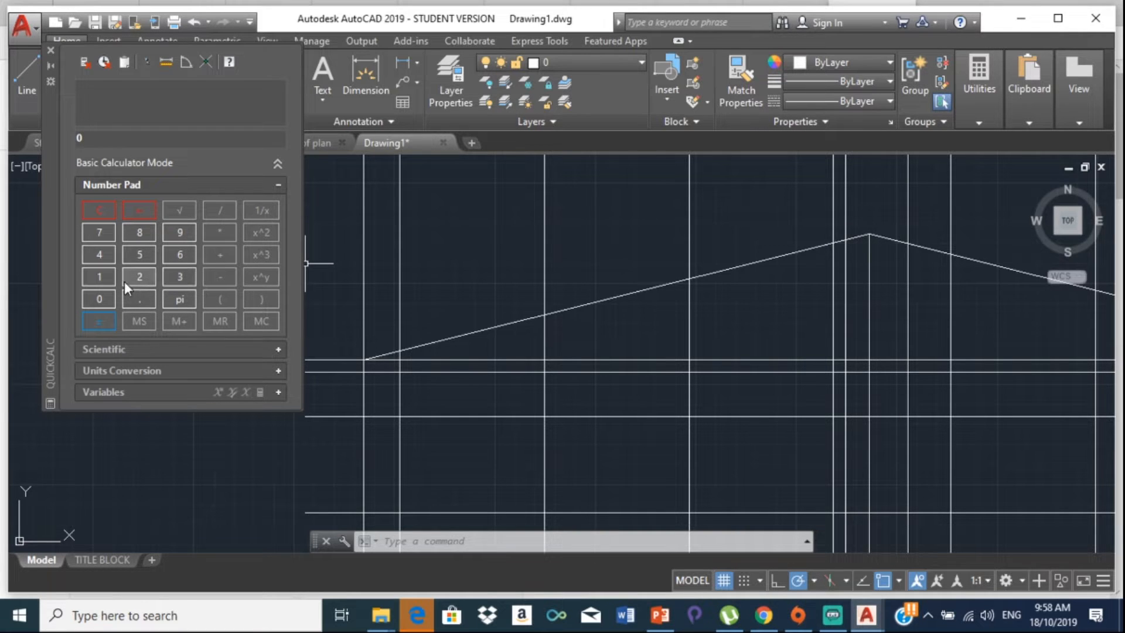
# Step: Calculate 1800 / 914 in QuickCalc, getting 1.96936543
pyautogui.click(99, 276)
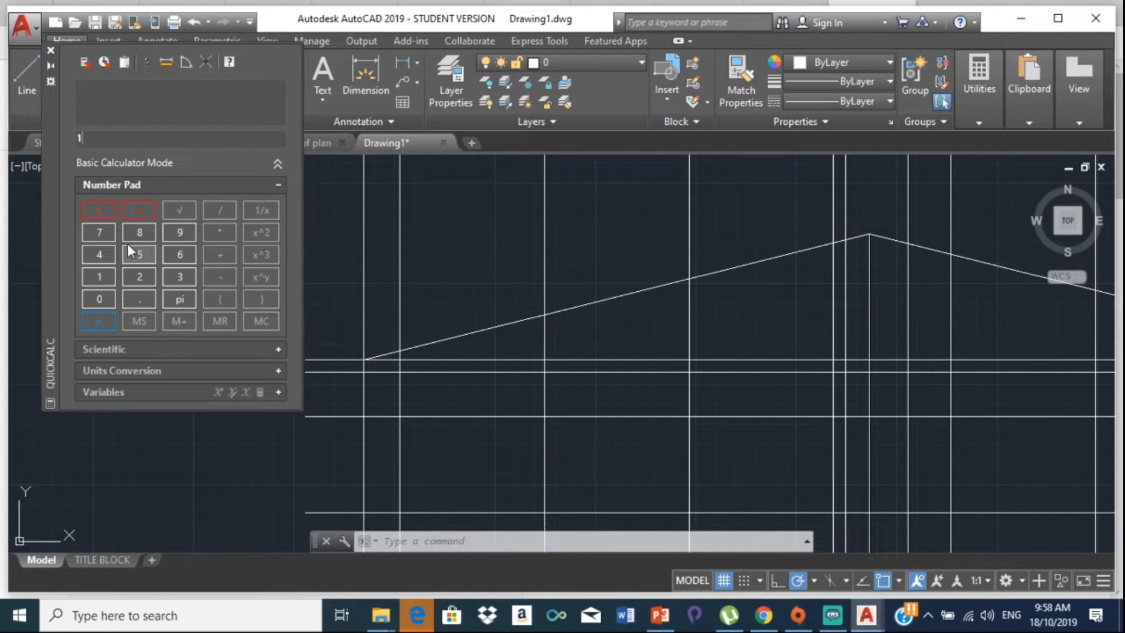
pyautogui.click(137, 238)
pyautogui.doubleClick(98, 298)
pyautogui.click(232, 205)
pyautogui.click(184, 231)
pyautogui.click(104, 271)
pyautogui.click(97, 260)
pyautogui.click(91, 320)
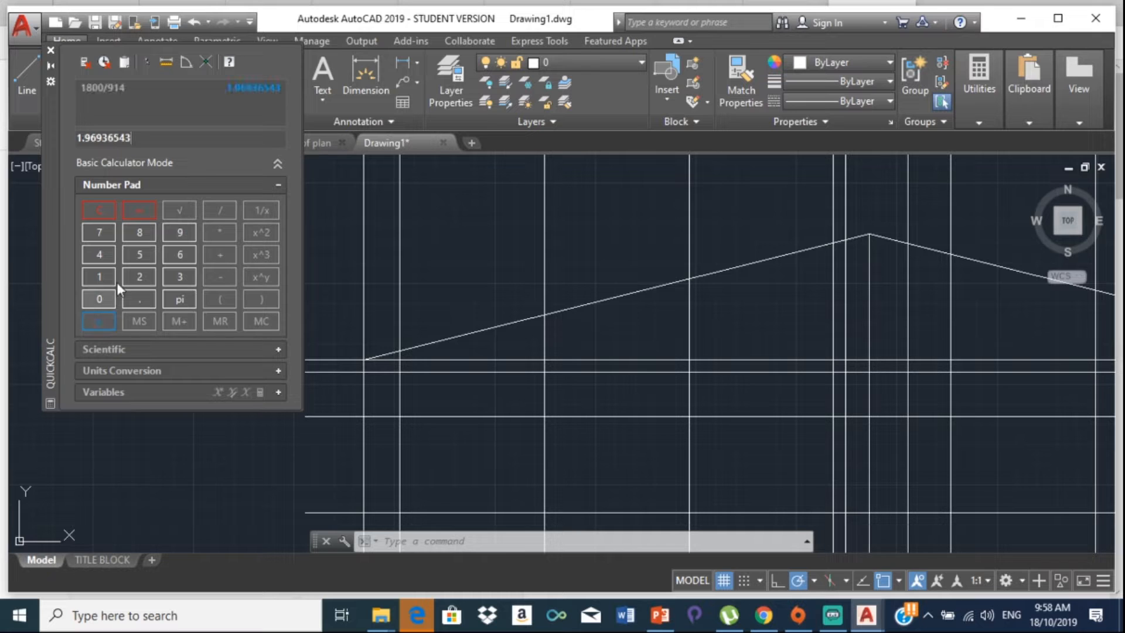
# Step: Copy the 1.96936543 result and zoom out to the whole building
pyautogui.moveTo(45, 129); pyautogui.dragTo(24, 130)
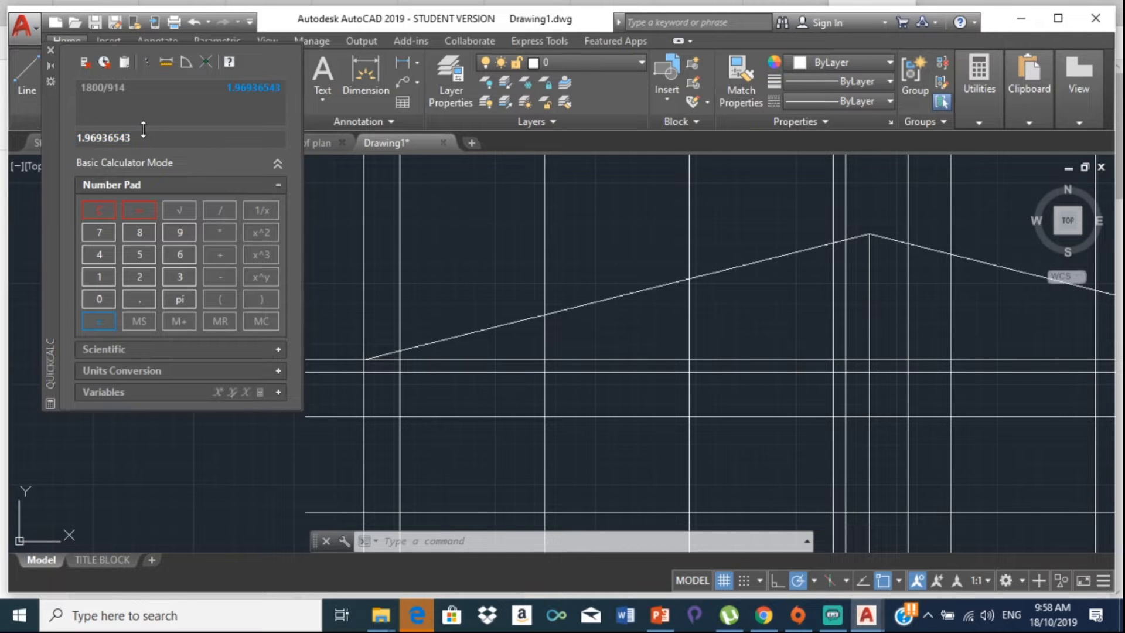
pyautogui.moveTo(131, 138); pyautogui.dragTo(51, 139)
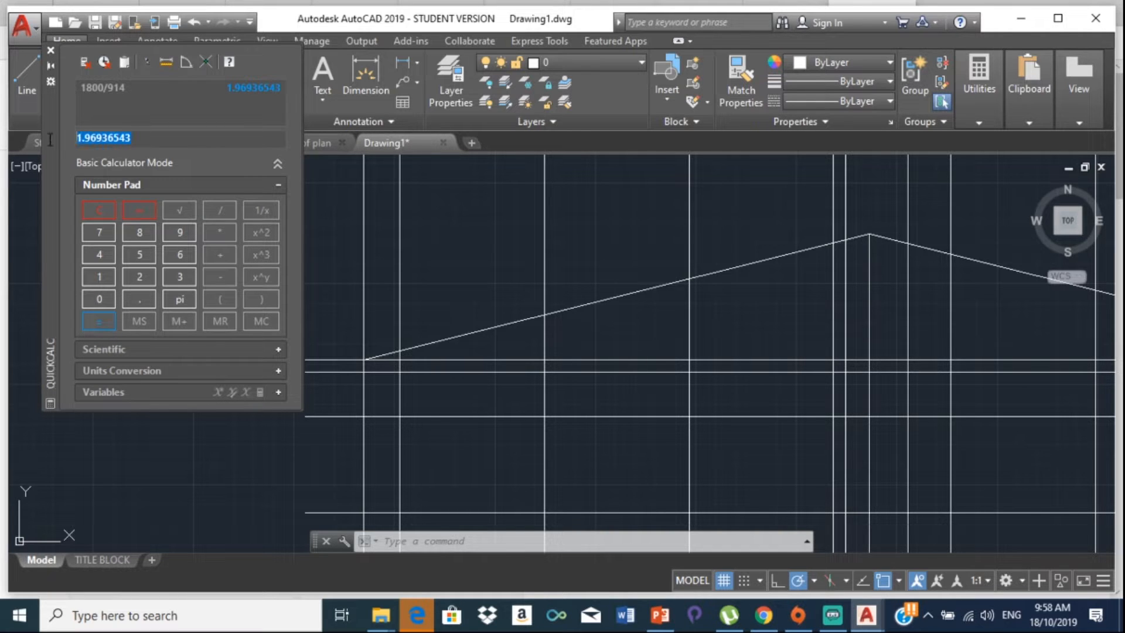
pyautogui.rightClick(93, 135)
pyautogui.click(168, 194)
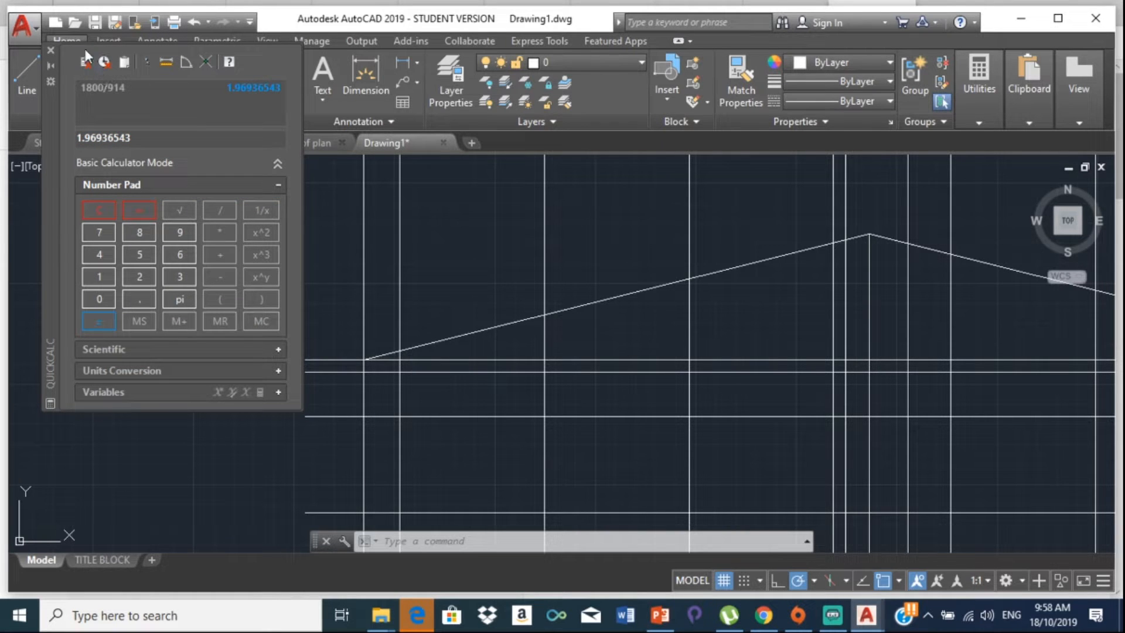
pyautogui.scroll(-4, 392, 231)
pyautogui.moveTo(366, 239)
pyautogui.mouseDown(button='middle')
pyautogui.moveTo(608, 202)
pyautogui.moveTo(468, 299)
pyautogui.mouseUp(button='middle')
pyautogui.scroll(-3, 372, 201)
pyautogui.scroll(2, 375, 214)
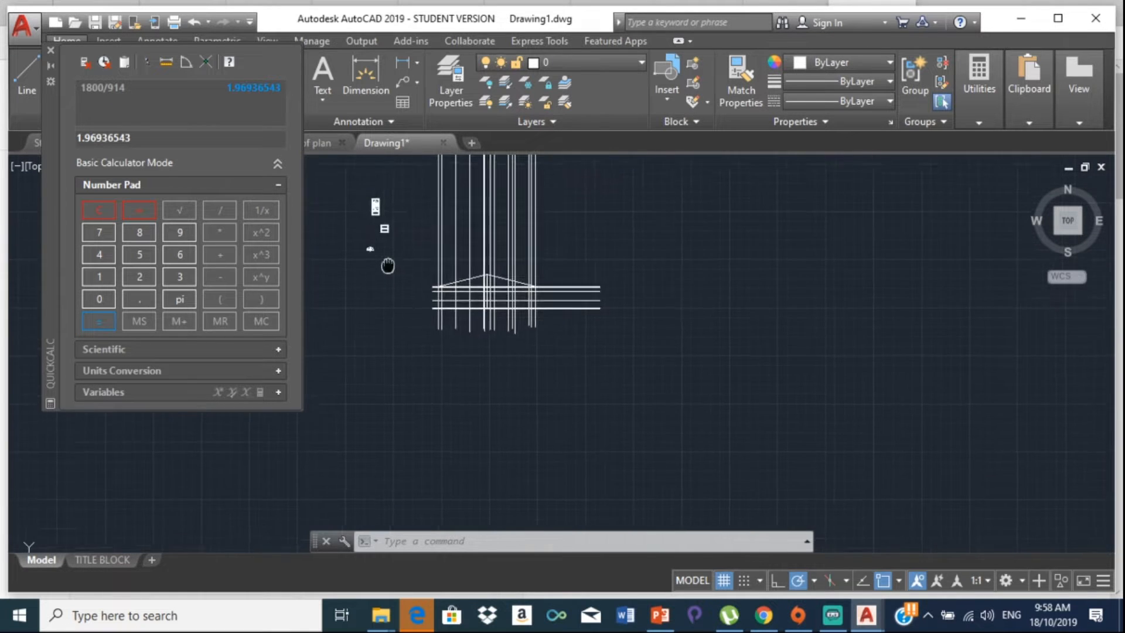
pyautogui.click(993, 103)
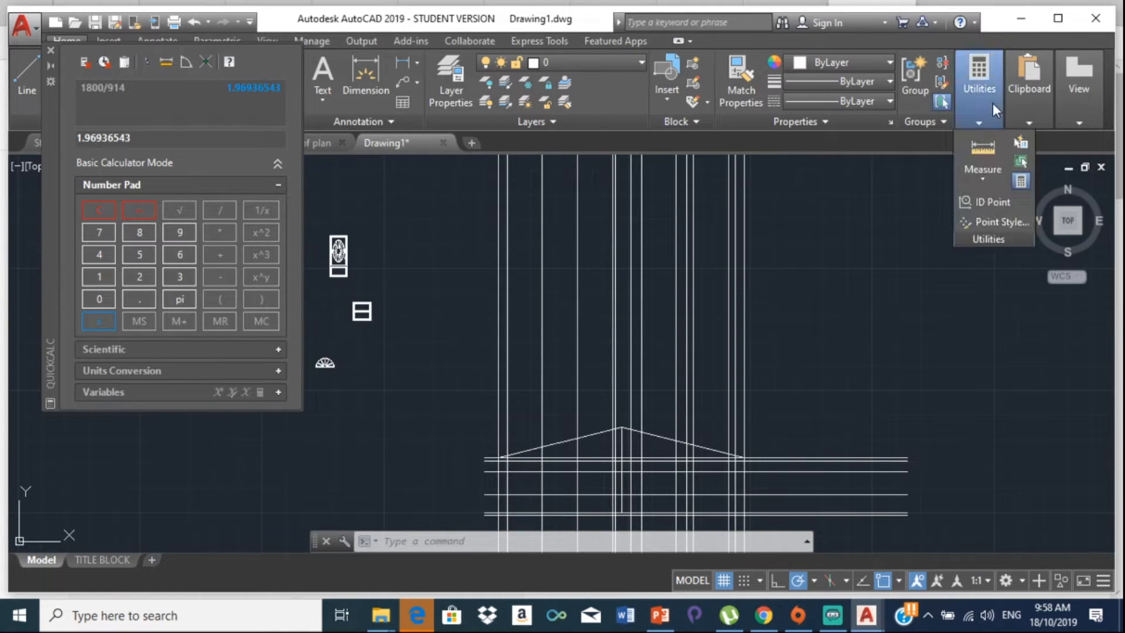
# Step: Measure the window block from its top-right corner
pyautogui.click(994, 156)
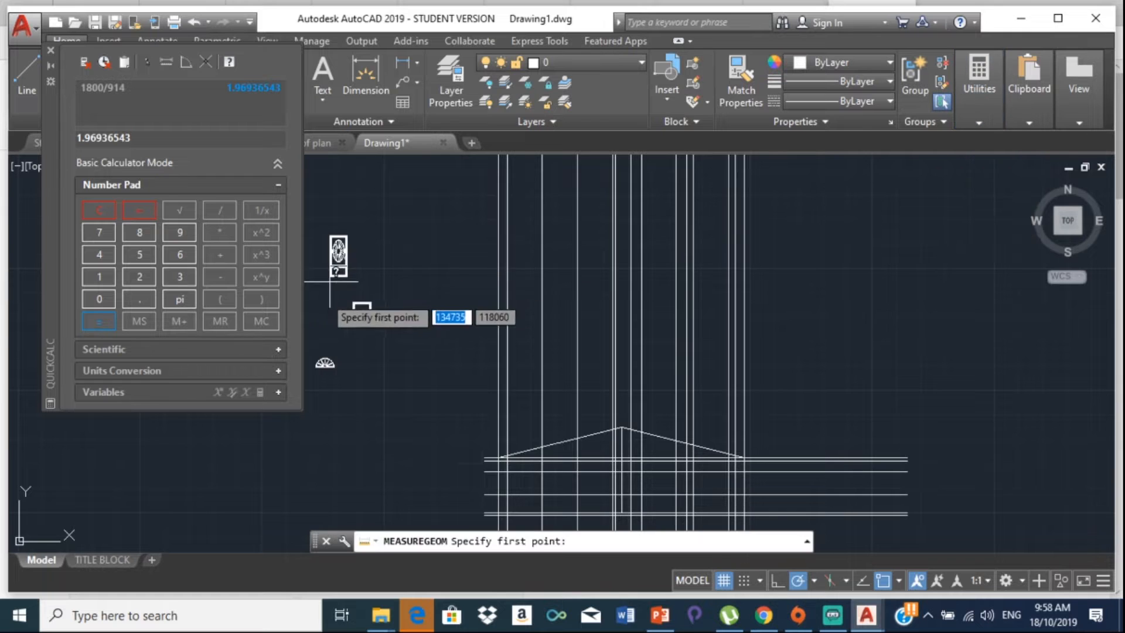
pyautogui.scroll(7, 370, 310)
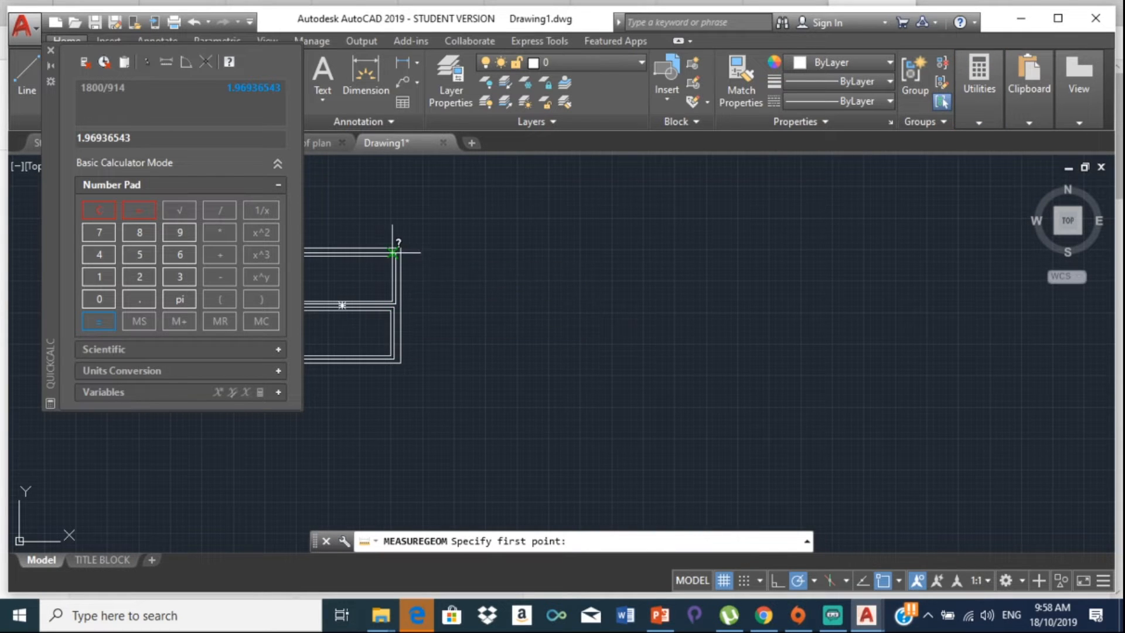
pyautogui.scroll(2, 399, 243)
pyautogui.click(402, 247)
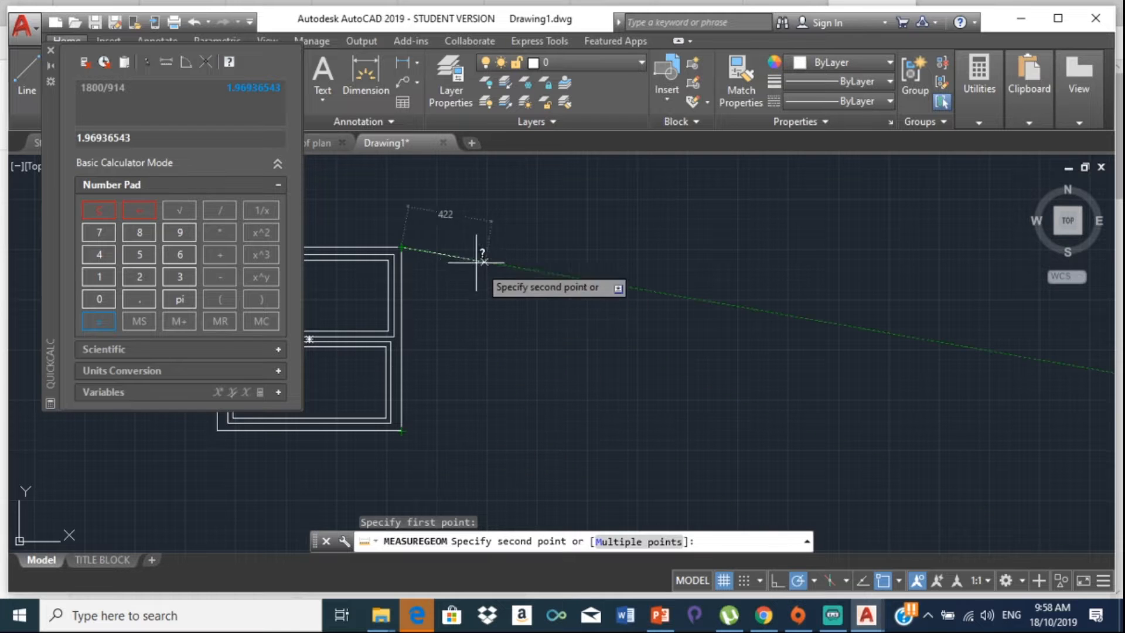
pyautogui.press('Escape')
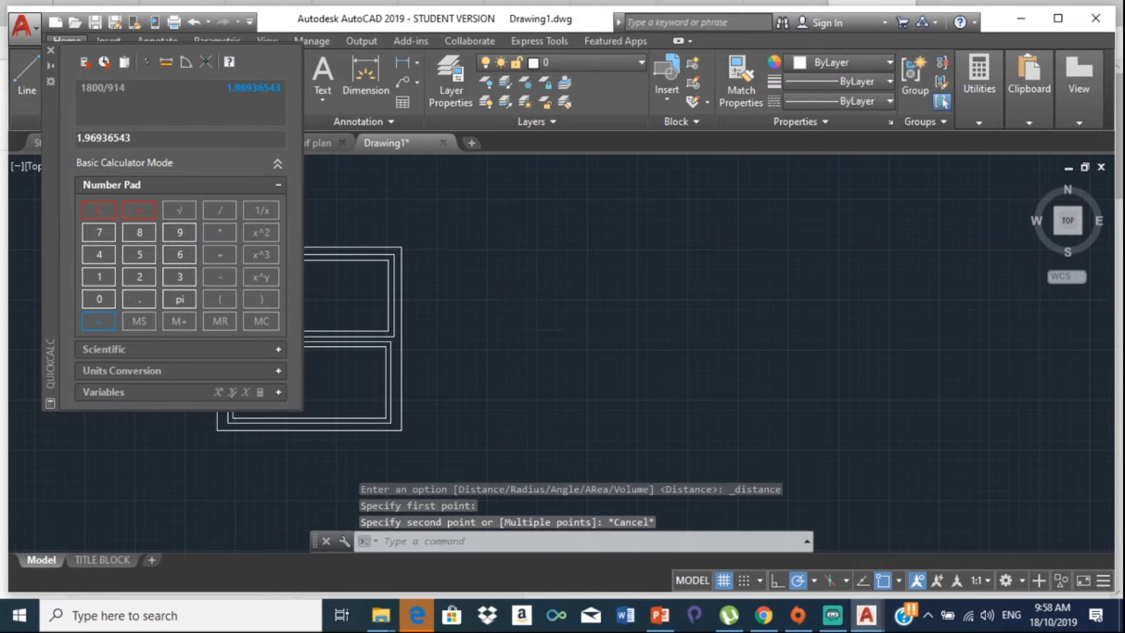
pyautogui.scroll(-3, 431, 276)
pyautogui.moveTo(431, 276)
pyautogui.mouseDown(button='middle')
pyautogui.moveTo(415, 295)
pyautogui.moveTo(224, 178)
pyautogui.mouseUp(button='middle')
pyautogui.scroll(-2, 416, 294)
pyautogui.scroll(4, 456, 352)
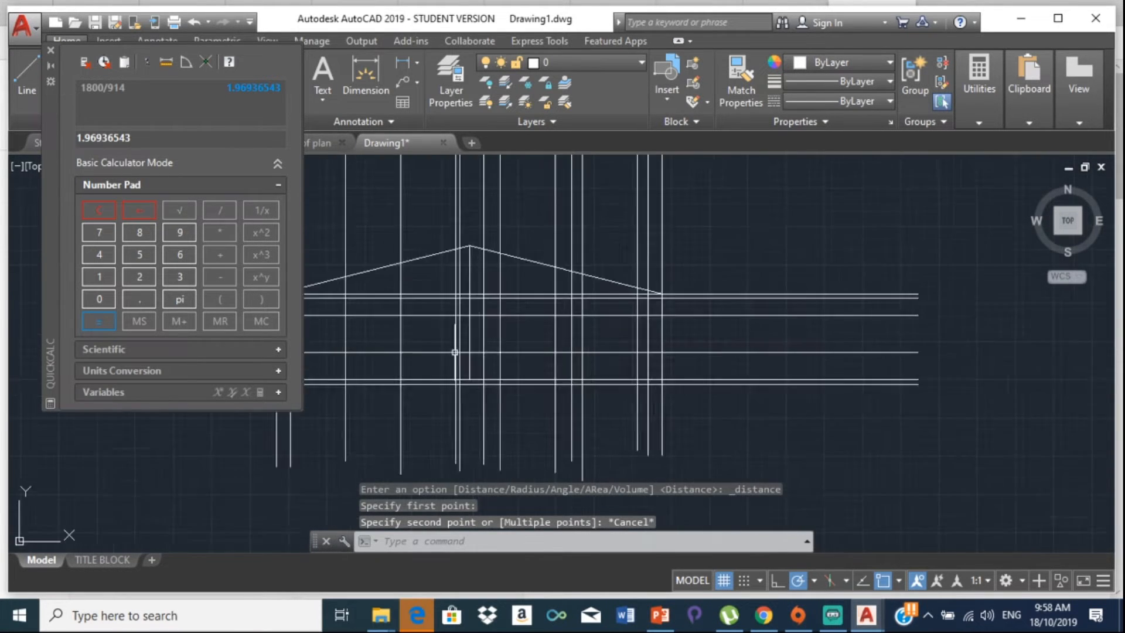
pyautogui.moveTo(455, 349); pyautogui.dragTo(489, 369, button='middle')
# Step: Measure again from a construction-line intersection under the roof
pyautogui.press('Return')
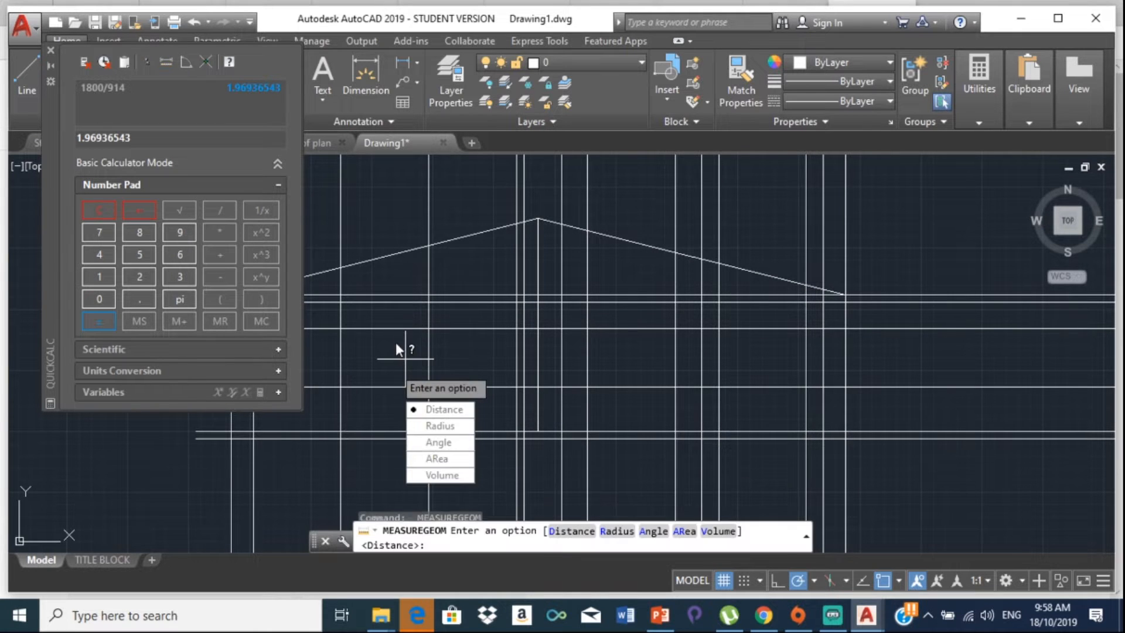
pyautogui.click(441, 409)
pyautogui.moveTo(370, 341); pyautogui.dragTo(410, 355, button='middle')
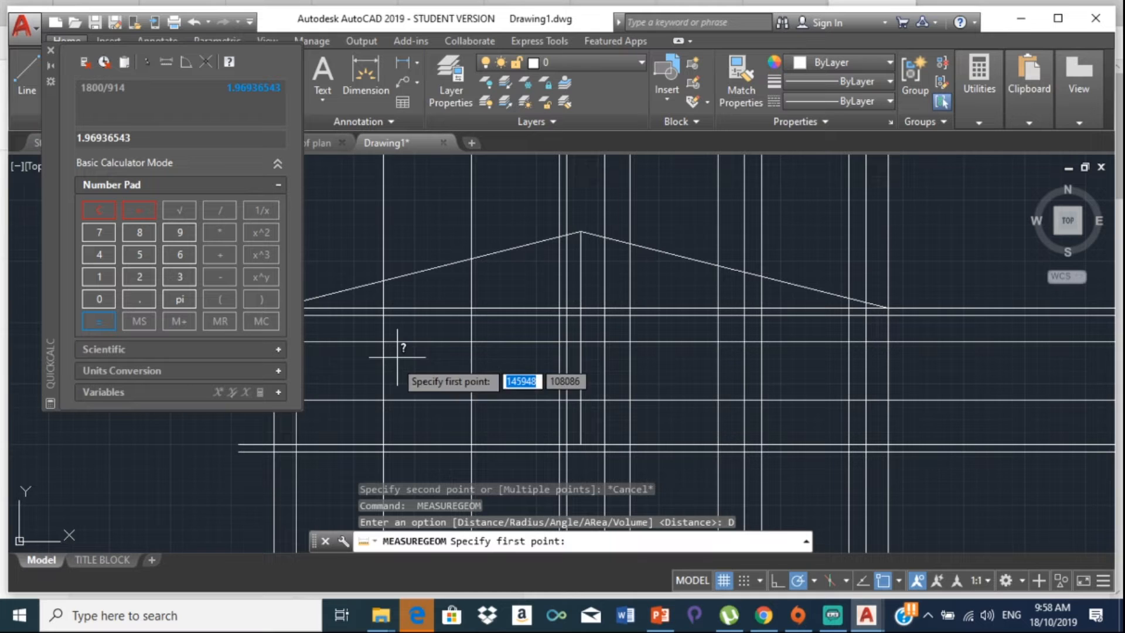
pyautogui.click(385, 387)
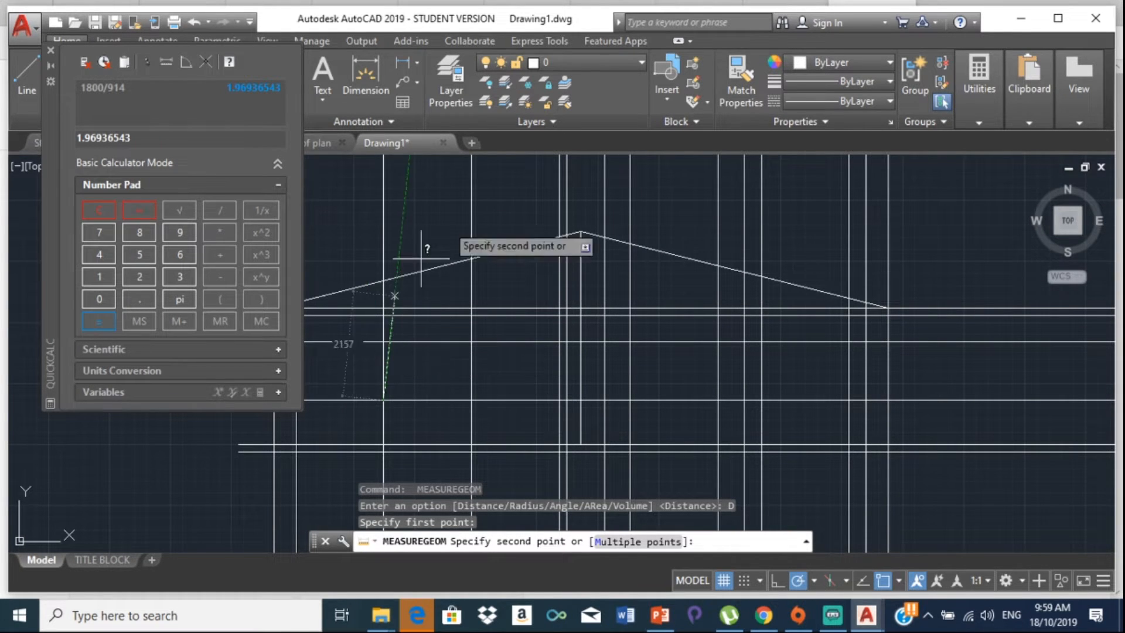
pyautogui.press('Escape')
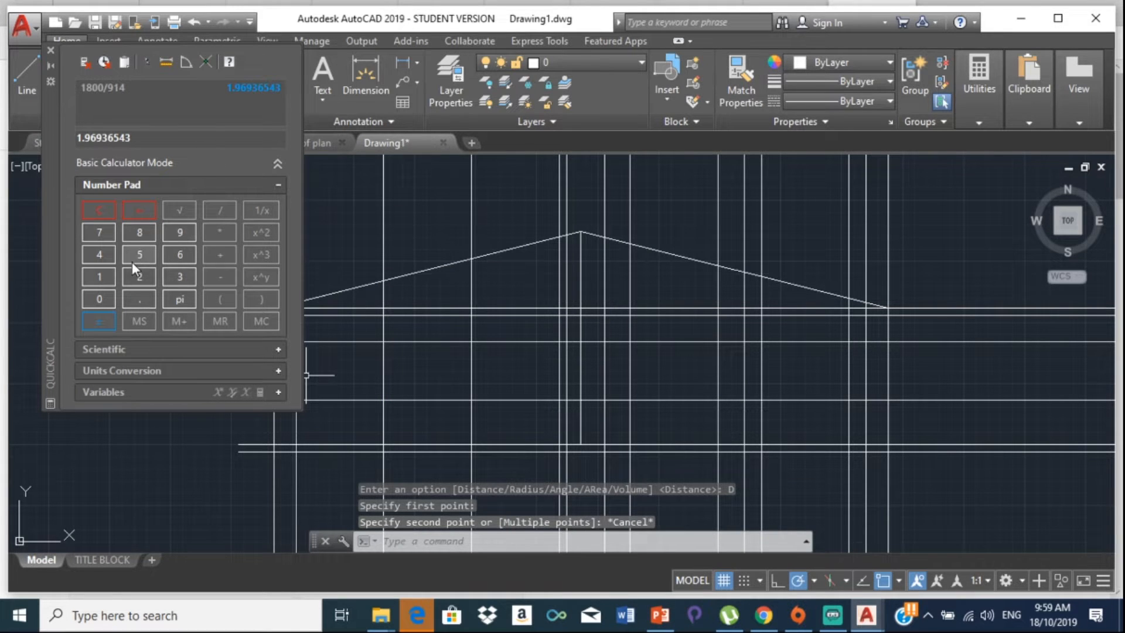
# Step: Clear QuickCalc and calculate 1200 / 914, getting 1.31291028
pyautogui.click(91, 216)
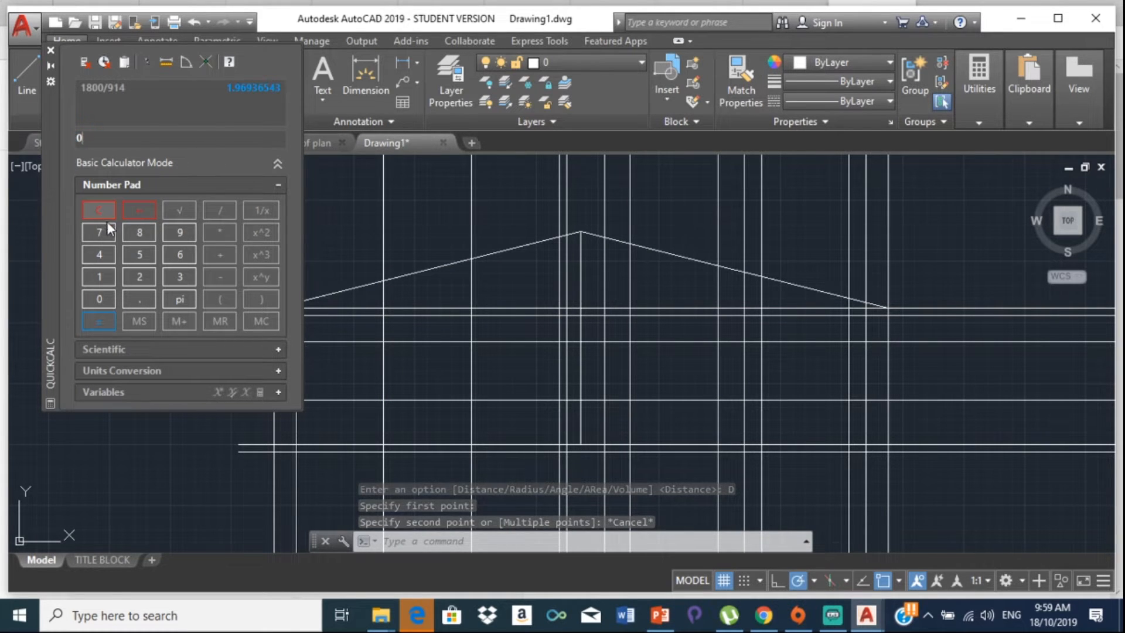
pyautogui.click(98, 275)
pyautogui.click(134, 274)
pyautogui.click(101, 296)
pyautogui.click(100, 293)
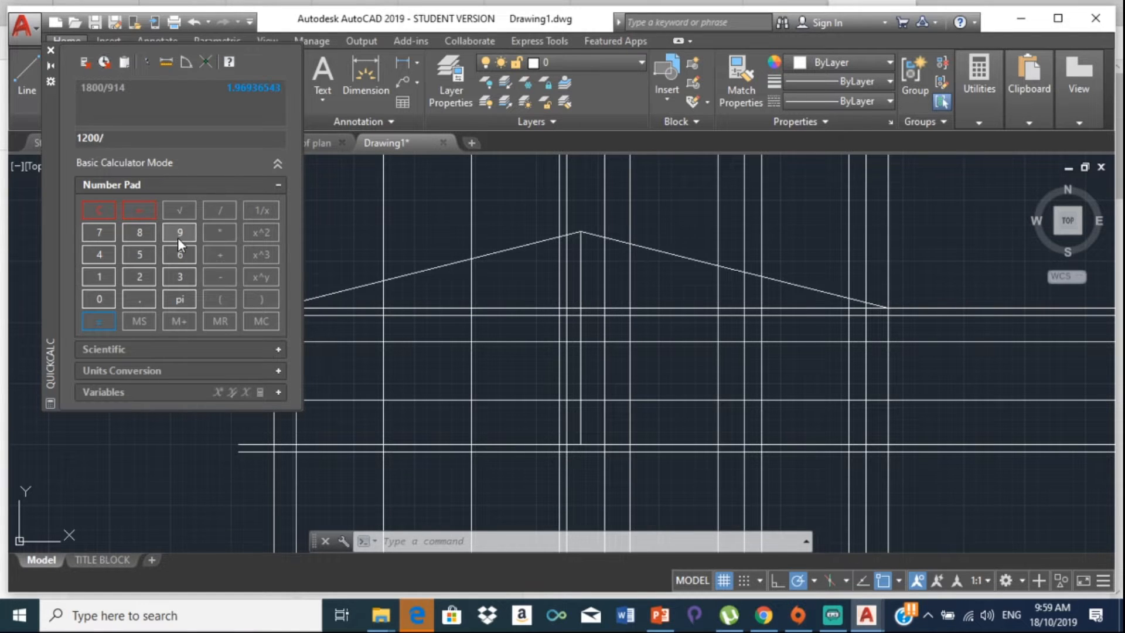
pyautogui.click(178, 237)
pyautogui.click(106, 274)
pyautogui.click(95, 252)
pyautogui.click(100, 322)
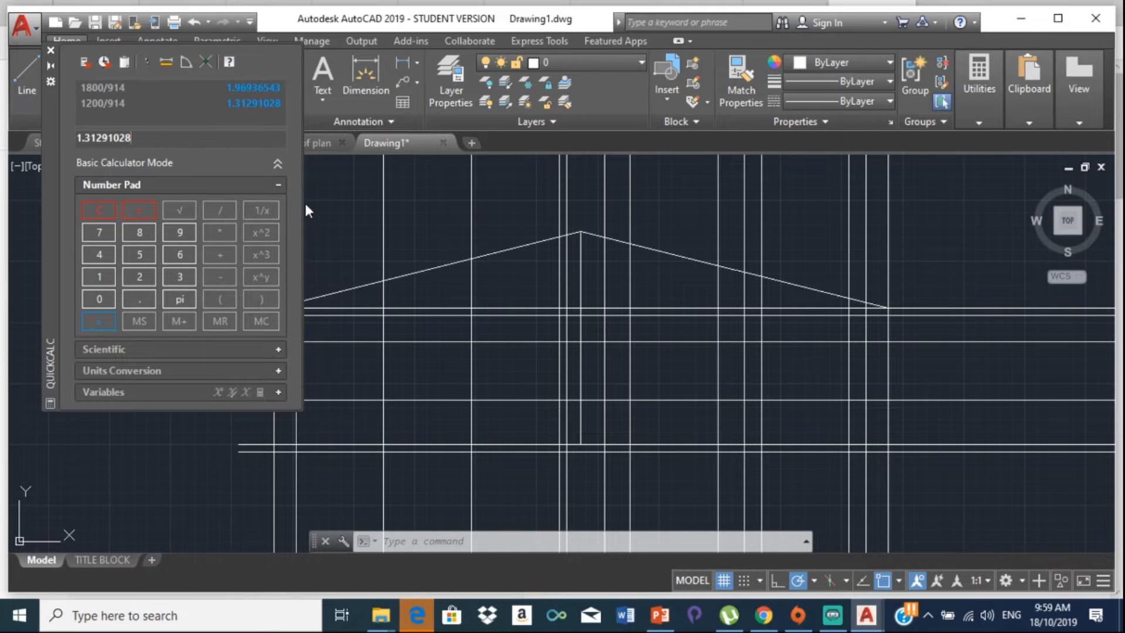
pyautogui.write('i')
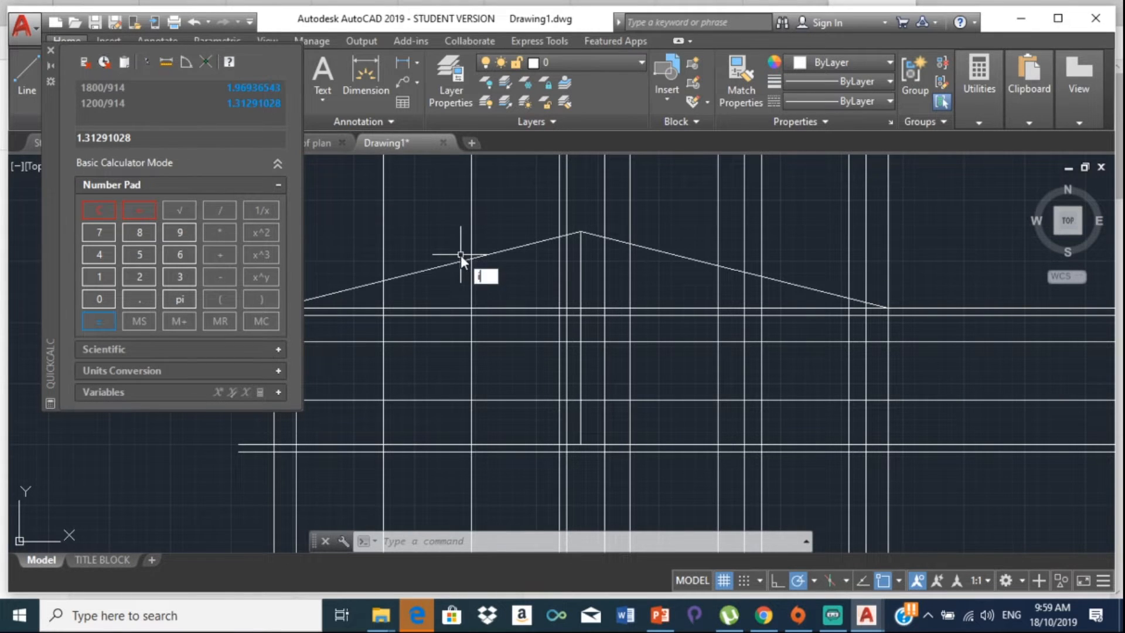
pyautogui.write('n')
pyautogui.click(575, 308)
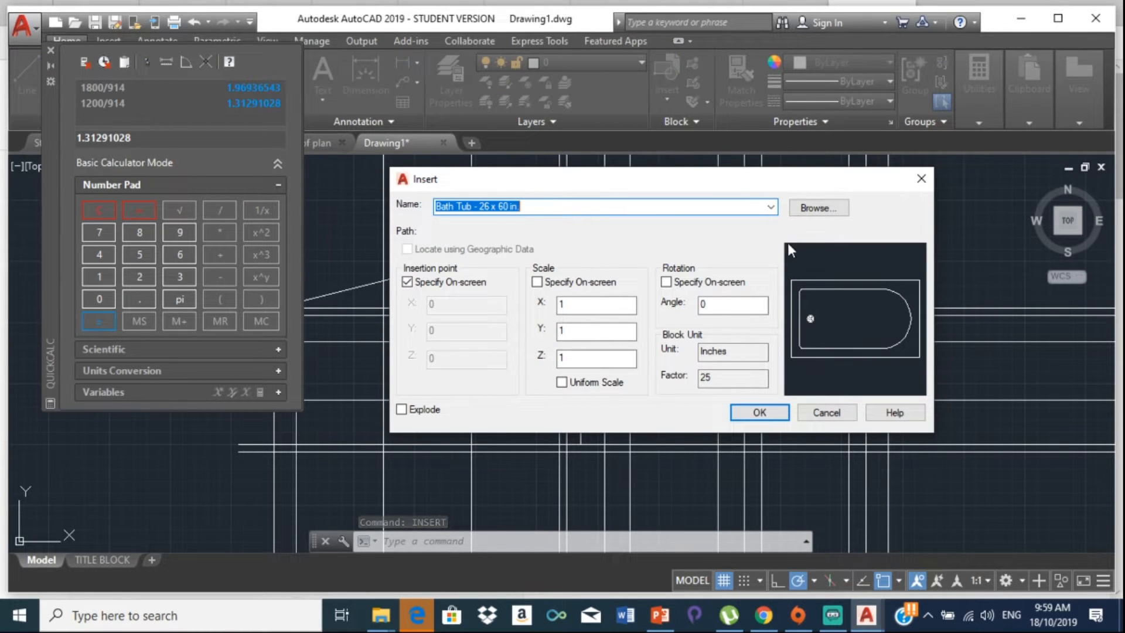
# Step: Insert the Window - Wood Frame 36 x 36 in. block at X scale 1.96936543, Y 1.31291028
pyautogui.click(772, 207)
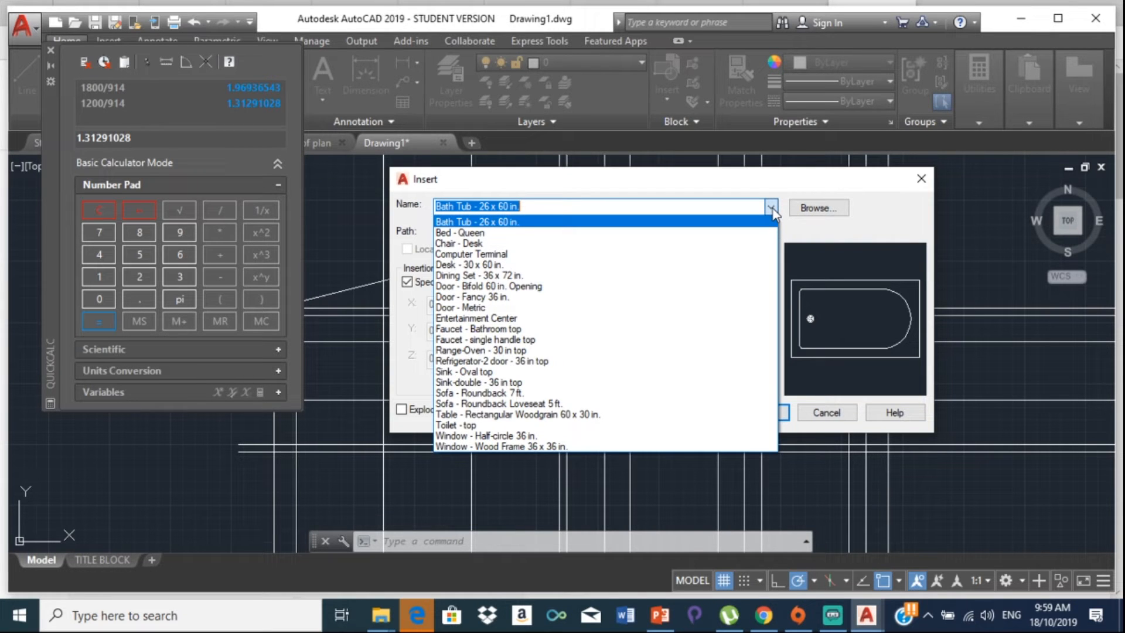
pyautogui.click(528, 444)
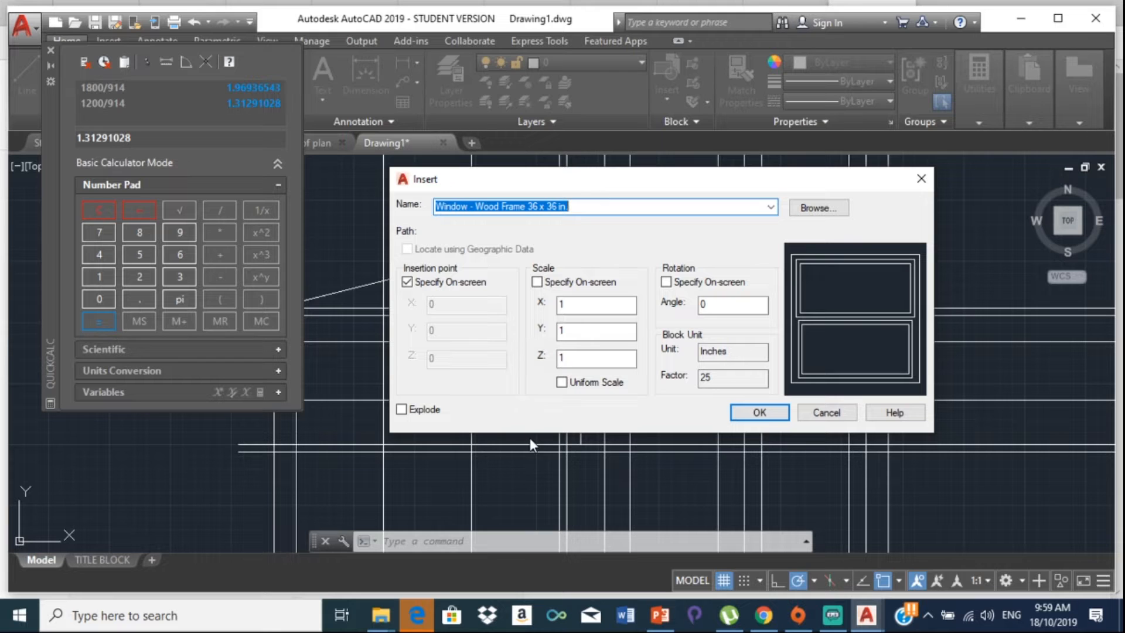
pyautogui.click(589, 302)
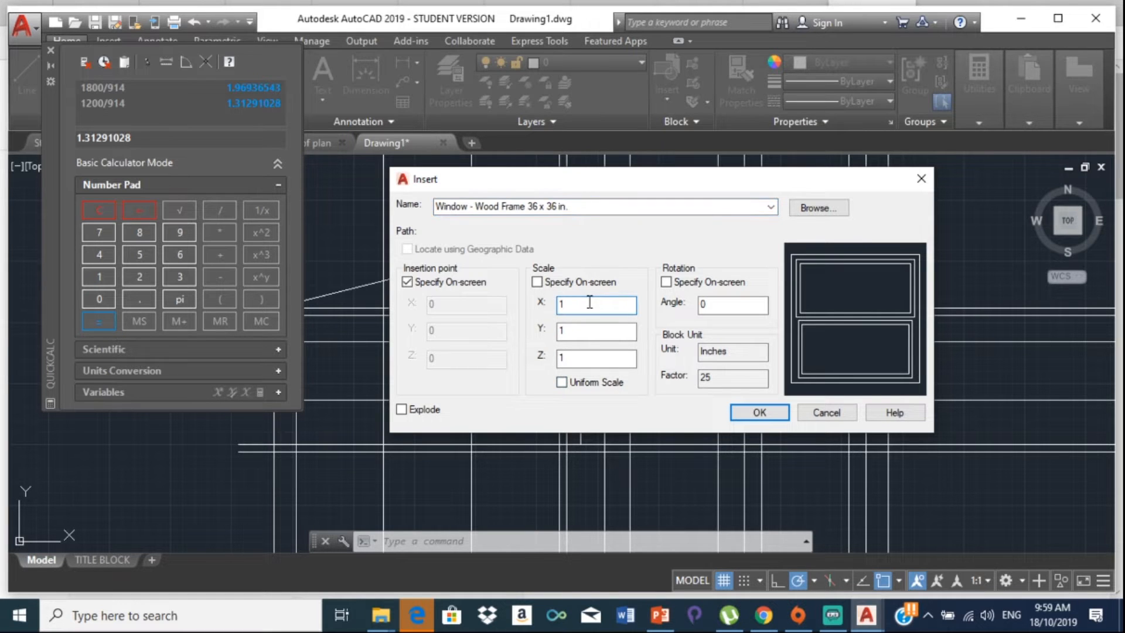
pyautogui.press('BackSpace')
pyautogui.rightClick(633, 303)
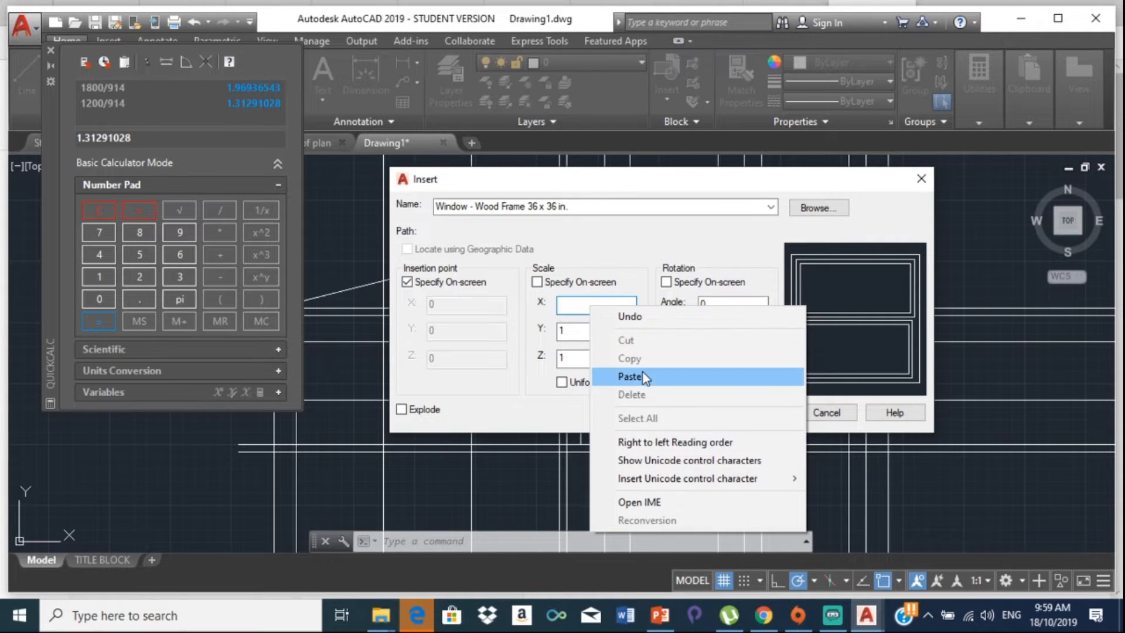
pyautogui.click(642, 372)
pyautogui.click(574, 332)
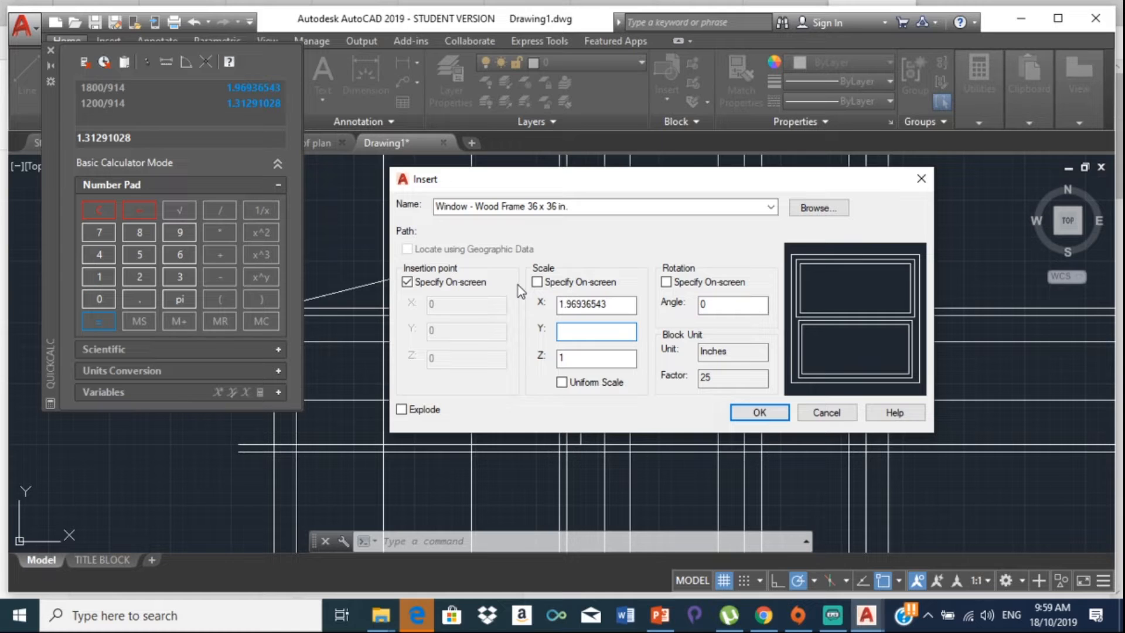
pyautogui.write('1')
pyautogui.write('1291028')
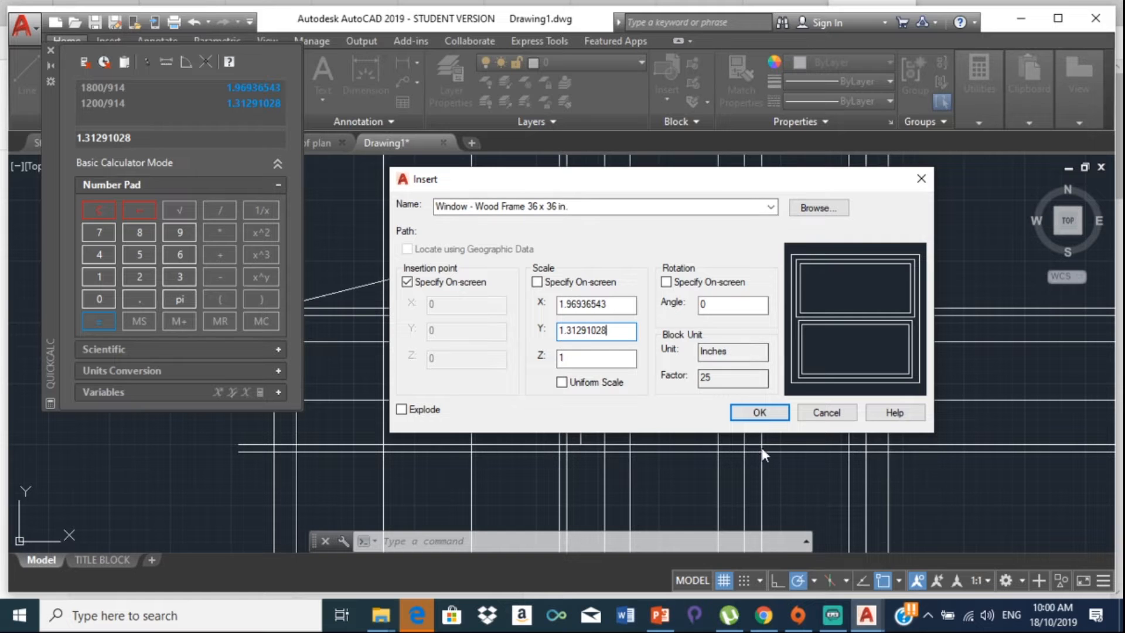
pyautogui.click(756, 413)
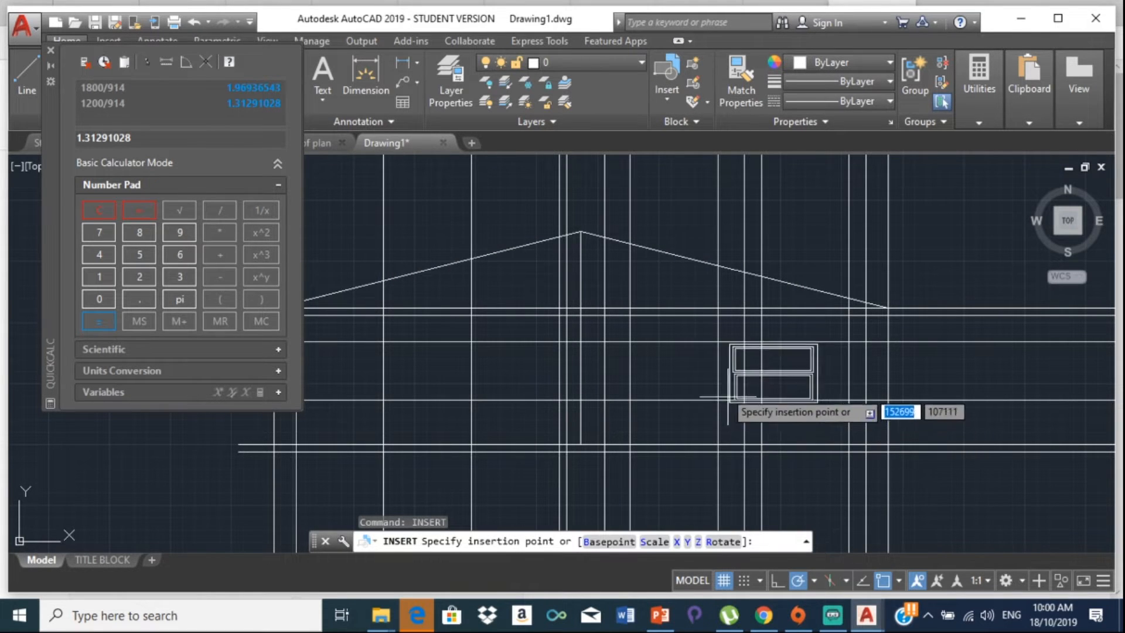
# Step: Place the scaled window on the front elevation just below the roof
pyautogui.scroll(4, 454, 394)
pyautogui.moveTo(491, 385); pyautogui.dragTo(691, 340, button='middle')
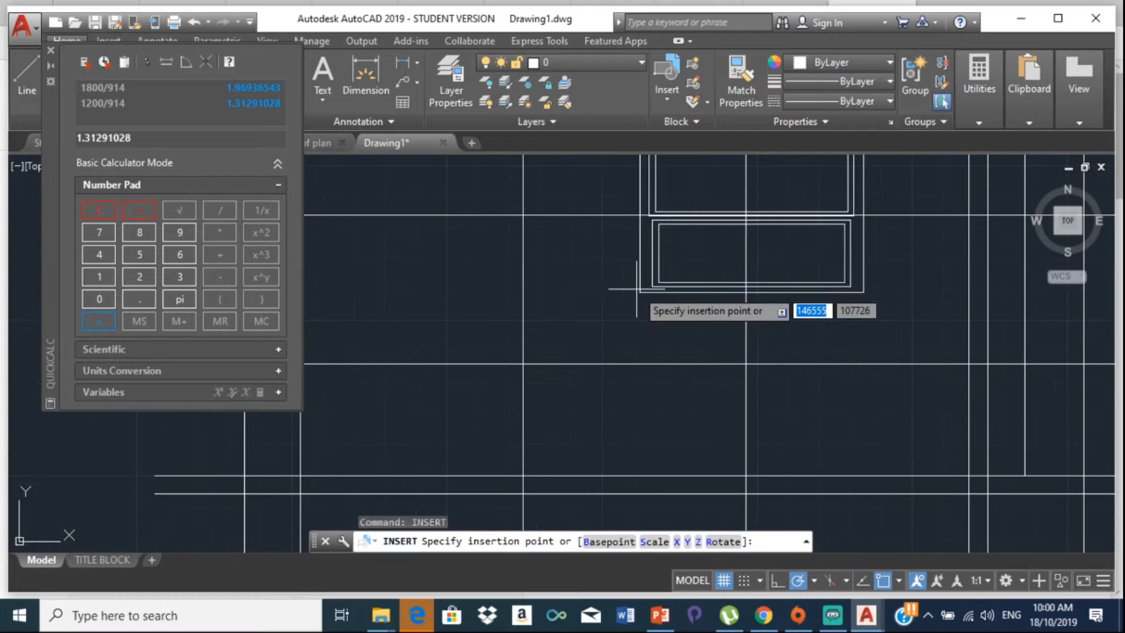
pyautogui.scroll(-8, 635, 289)
pyautogui.moveTo(626, 286); pyautogui.dragTo(651, 353, button='middle')
pyautogui.scroll(-2, 658, 280)
pyautogui.scroll(-4, 658, 280)
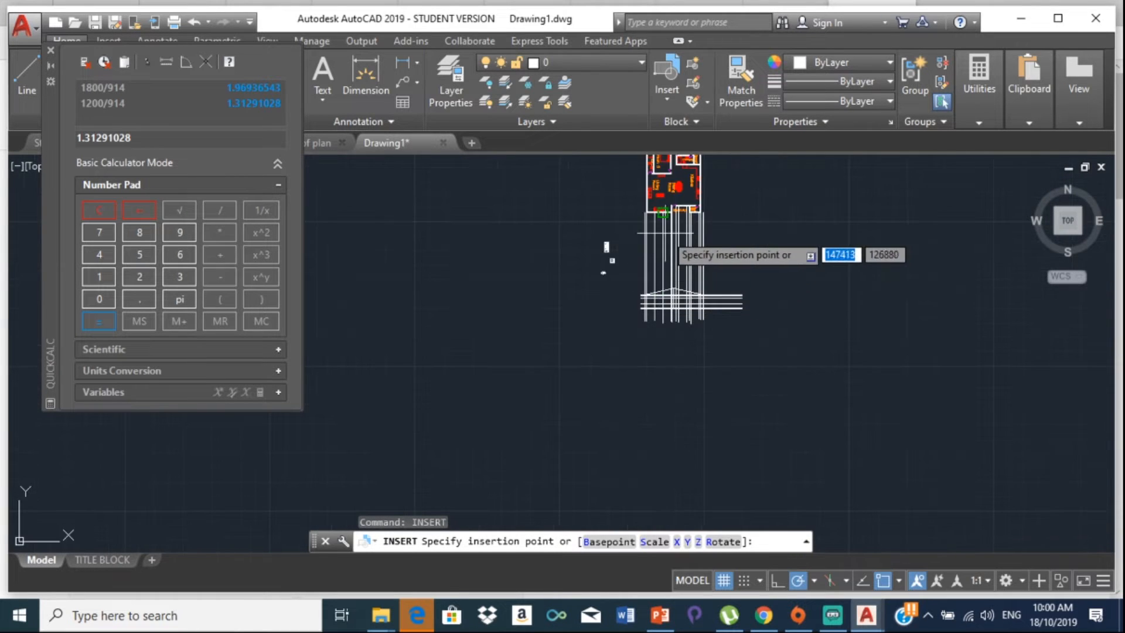
pyautogui.scroll(4, 666, 230)
pyautogui.scroll(4, 639, 181)
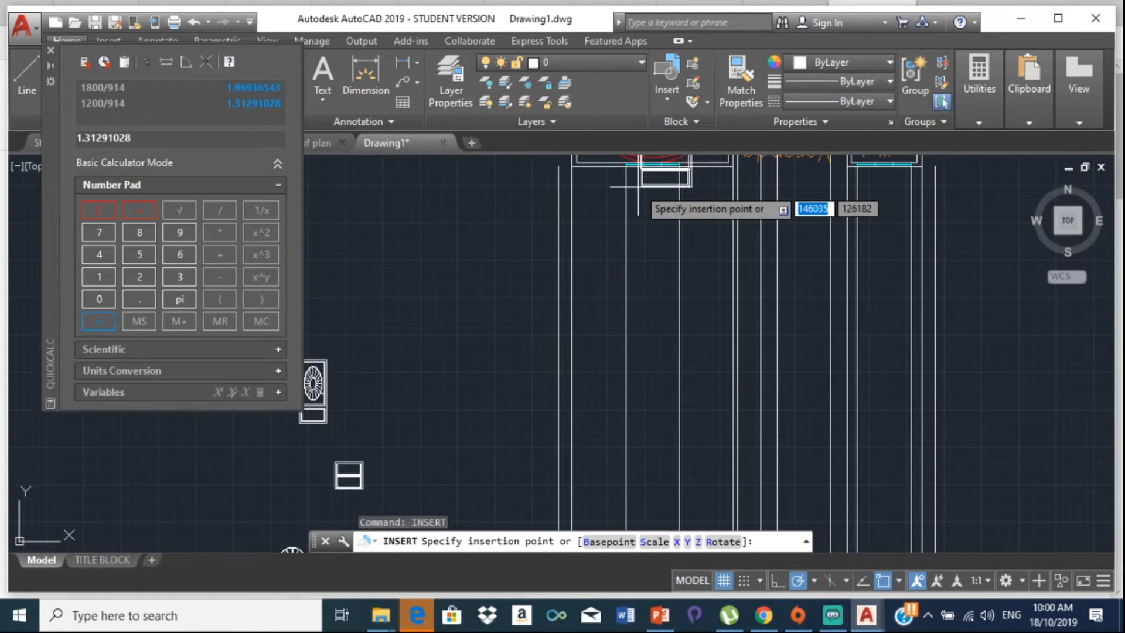
pyautogui.moveTo(643, 287); pyautogui.dragTo(602, 156, button='middle')
pyautogui.scroll(-2, 582, 343)
pyautogui.moveTo(579, 342); pyautogui.dragTo(573, 106, button='middle')
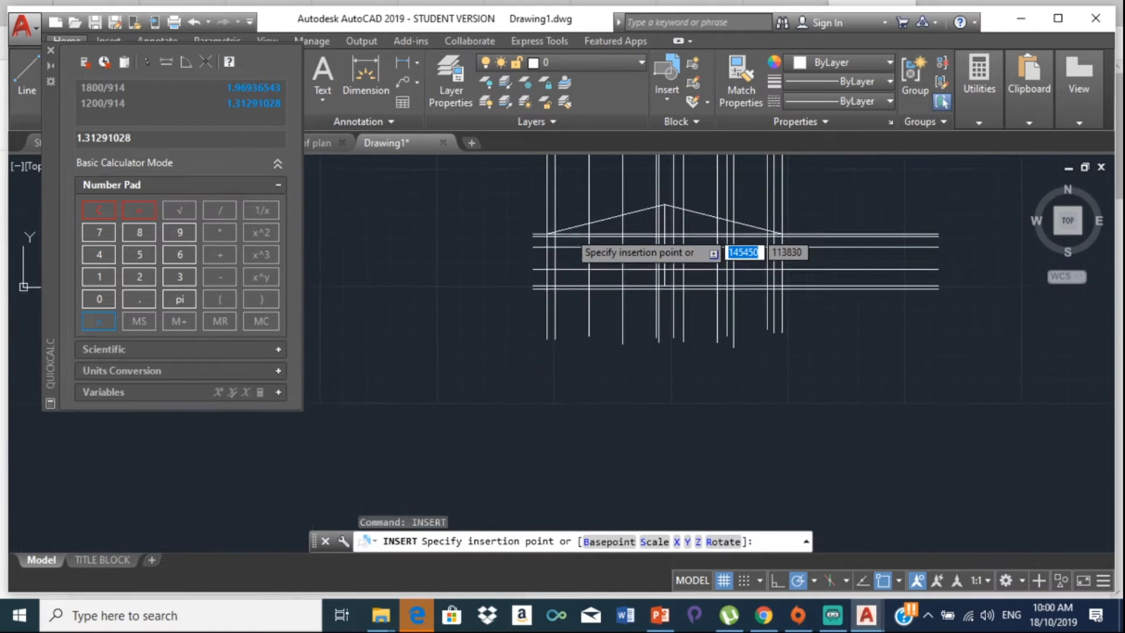
pyautogui.scroll(2, 589, 284)
pyautogui.scroll(2, 589, 285)
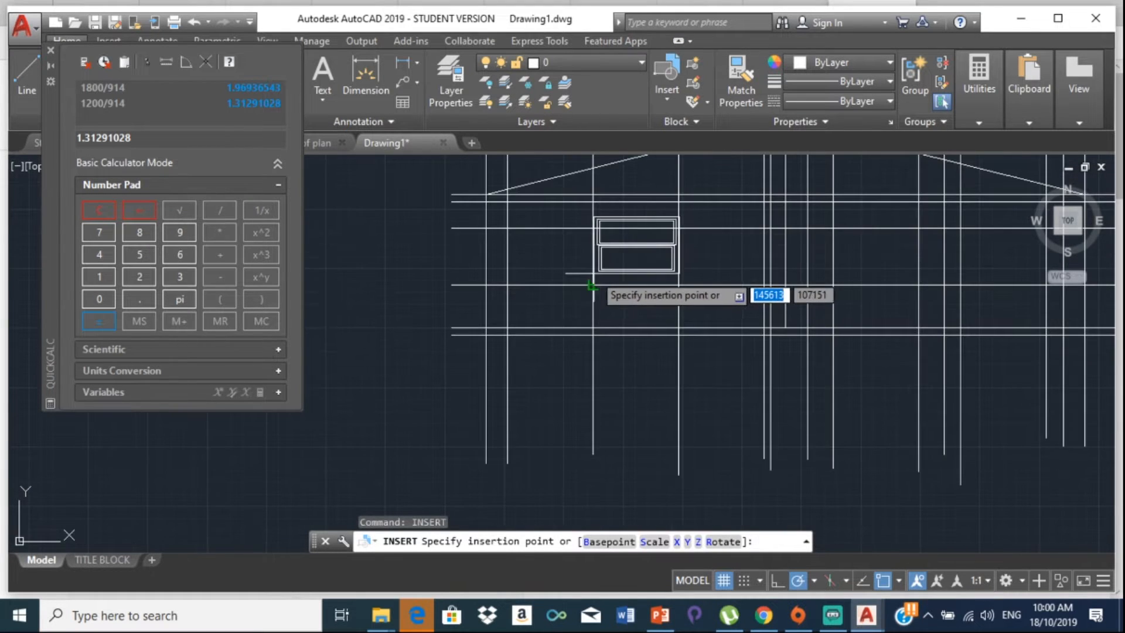
pyautogui.click(592, 286)
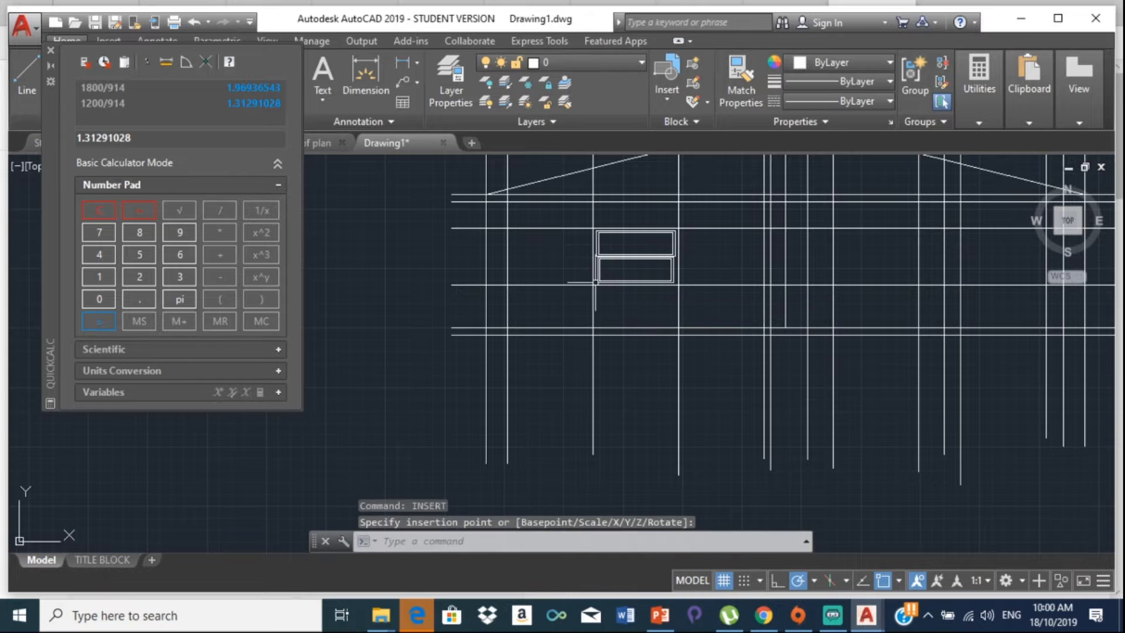
pyautogui.scroll(5, 633, 272)
pyautogui.scroll(-4, 772, 211)
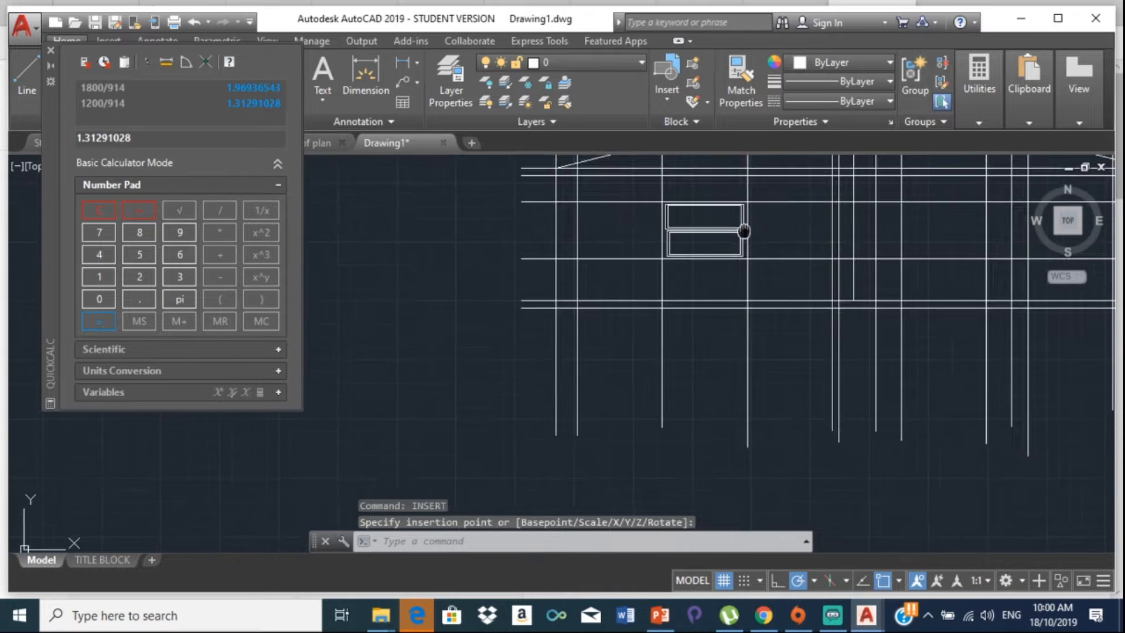
# Step: Copy the window from its top-right corner, placing the first copy along the wall
pyautogui.click(729, 261)
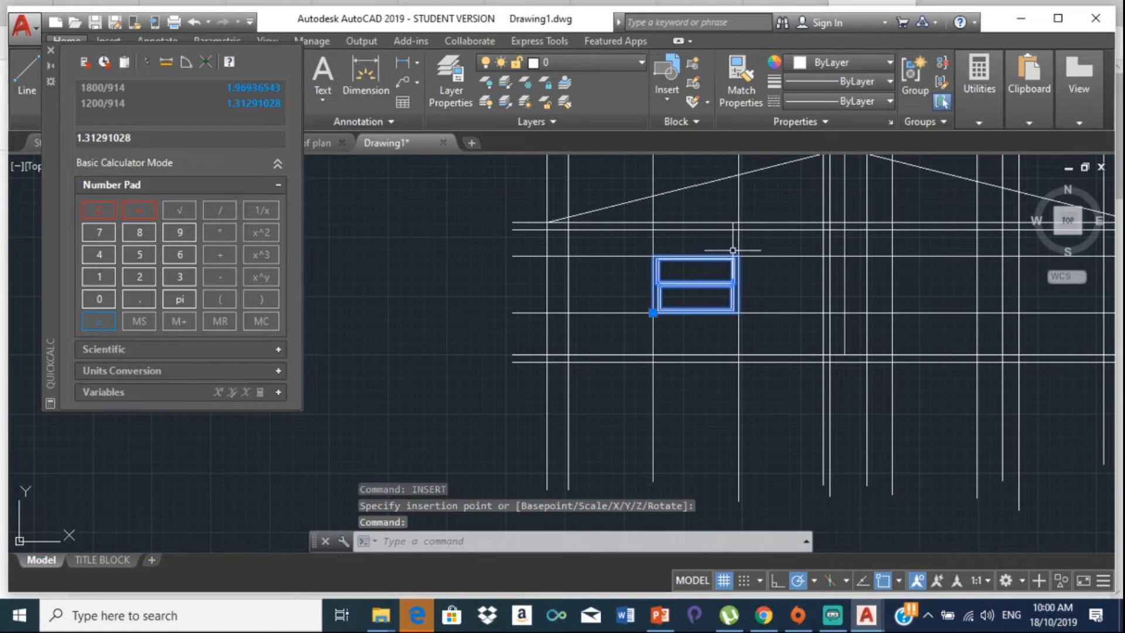
pyautogui.click(49, 51)
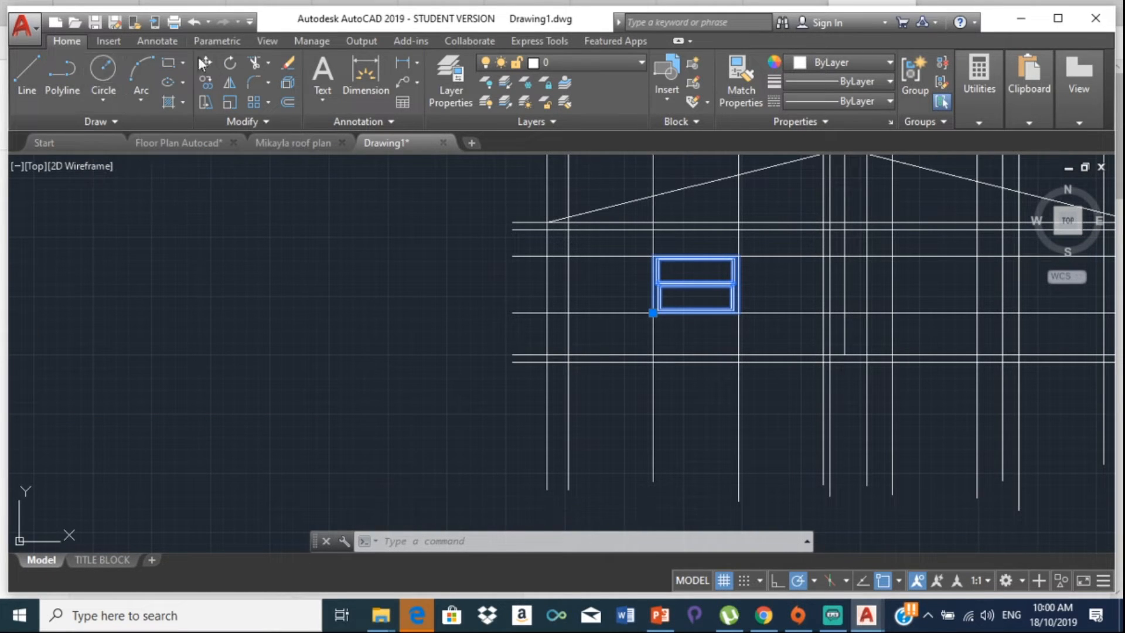
pyautogui.click(207, 86)
pyautogui.moveTo(589, 251); pyautogui.dragTo(261, 364, button='middle')
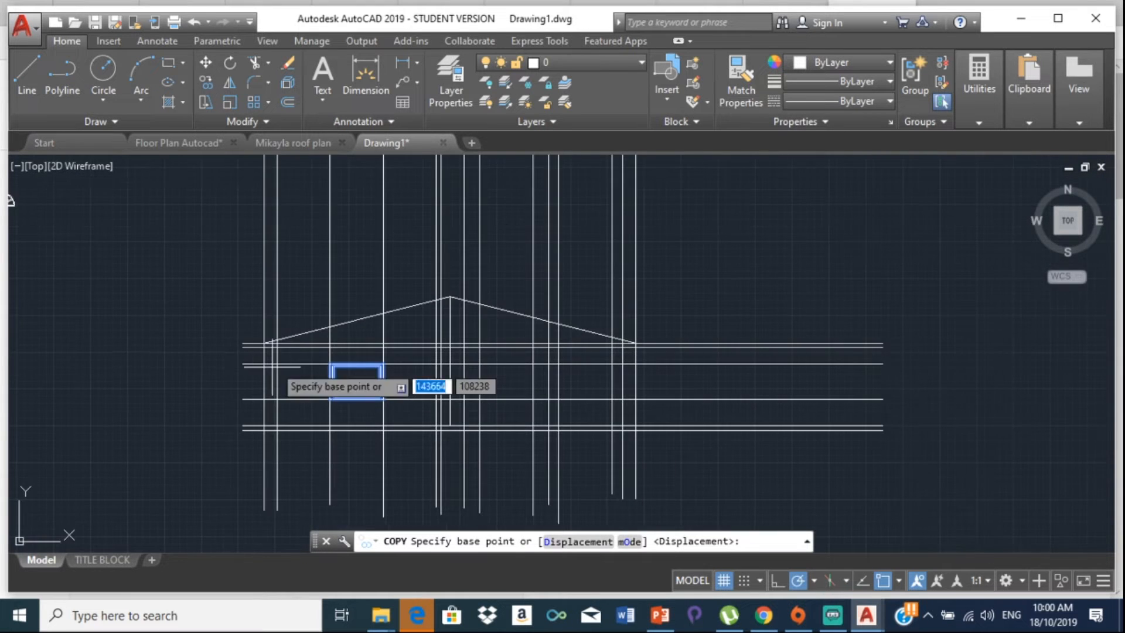
pyautogui.scroll(5, 342, 365)
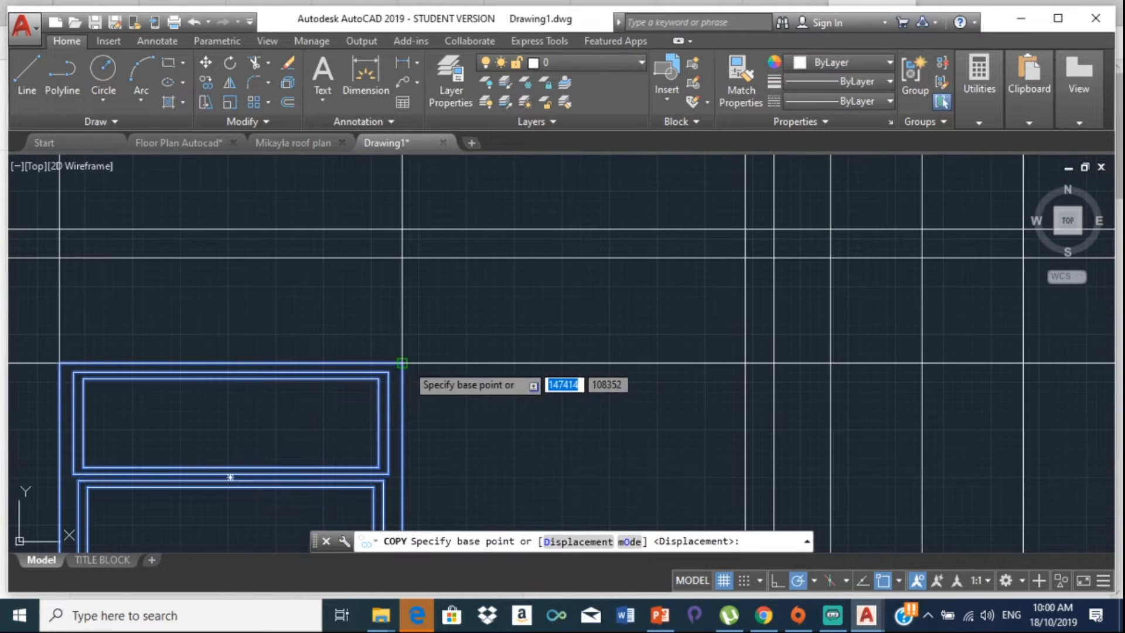
pyautogui.click(402, 363)
pyautogui.scroll(-10, 407, 363)
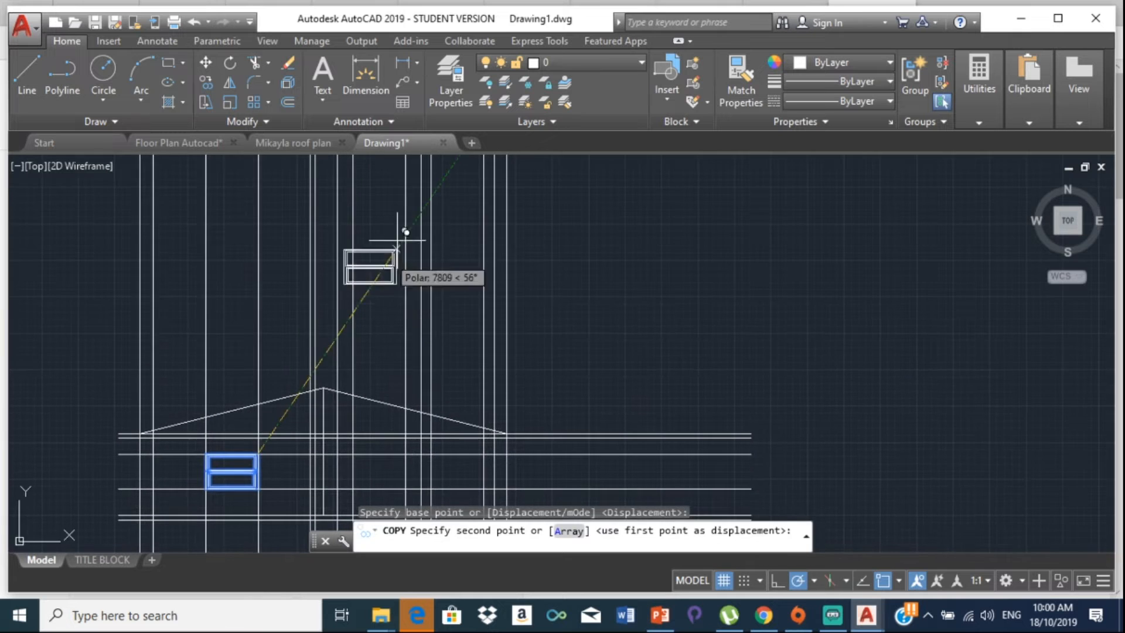
pyautogui.scroll(8, 365, 334)
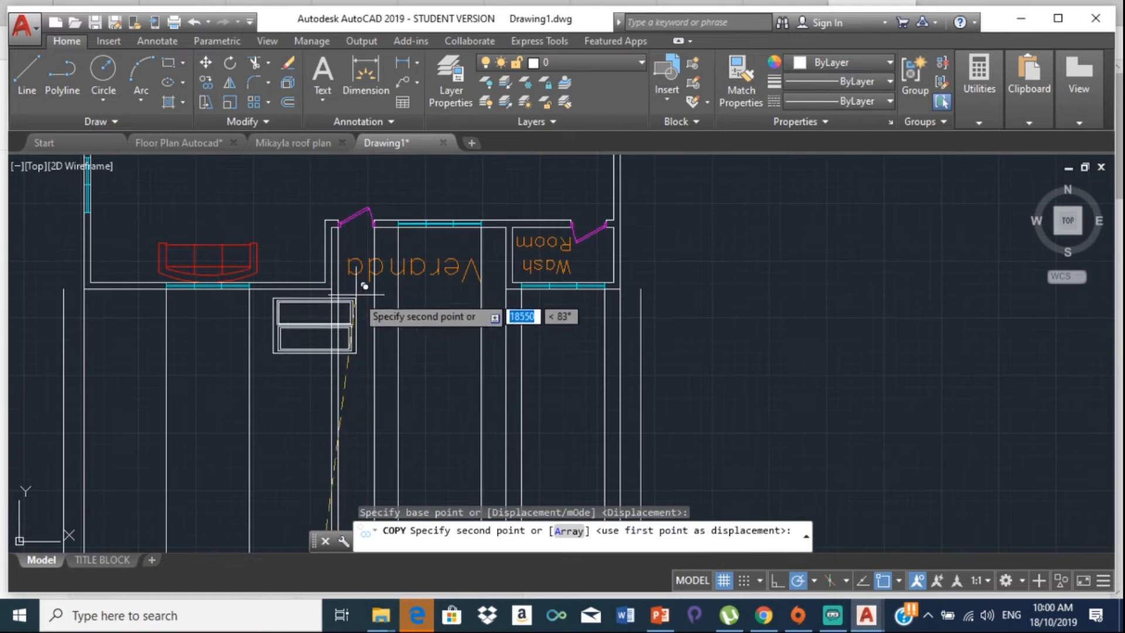
pyautogui.moveTo(476, 251); pyautogui.dragTo(373, 141, button='middle')
pyautogui.scroll(-2, 476, 287)
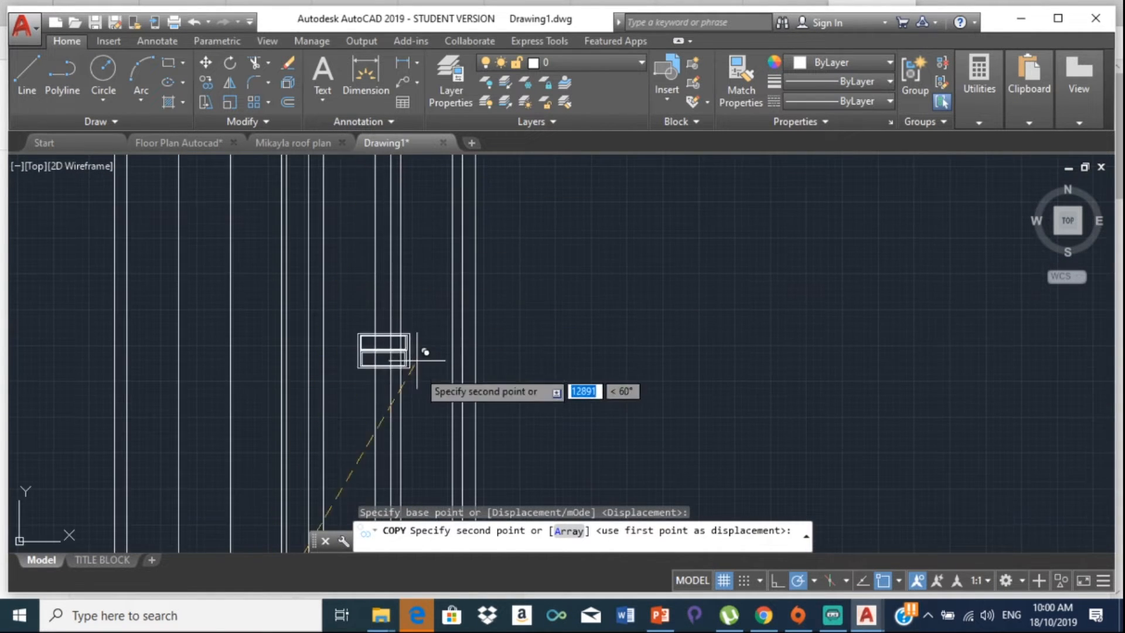
pyautogui.moveTo(374, 412); pyautogui.dragTo(252, 188, button='middle')
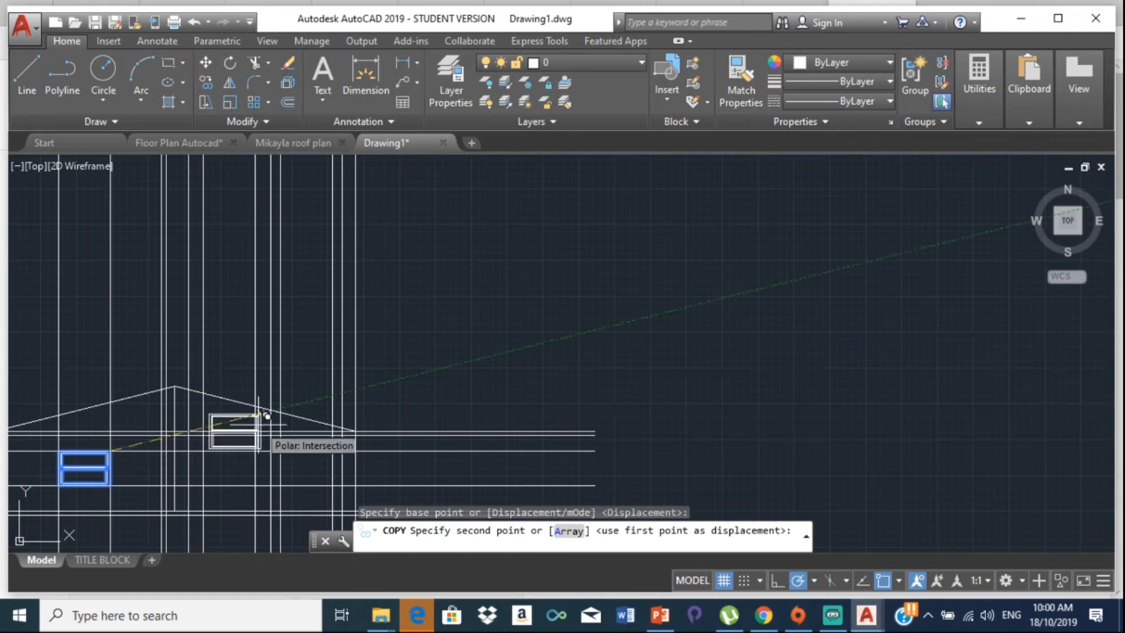
pyautogui.scroll(6, 261, 445)
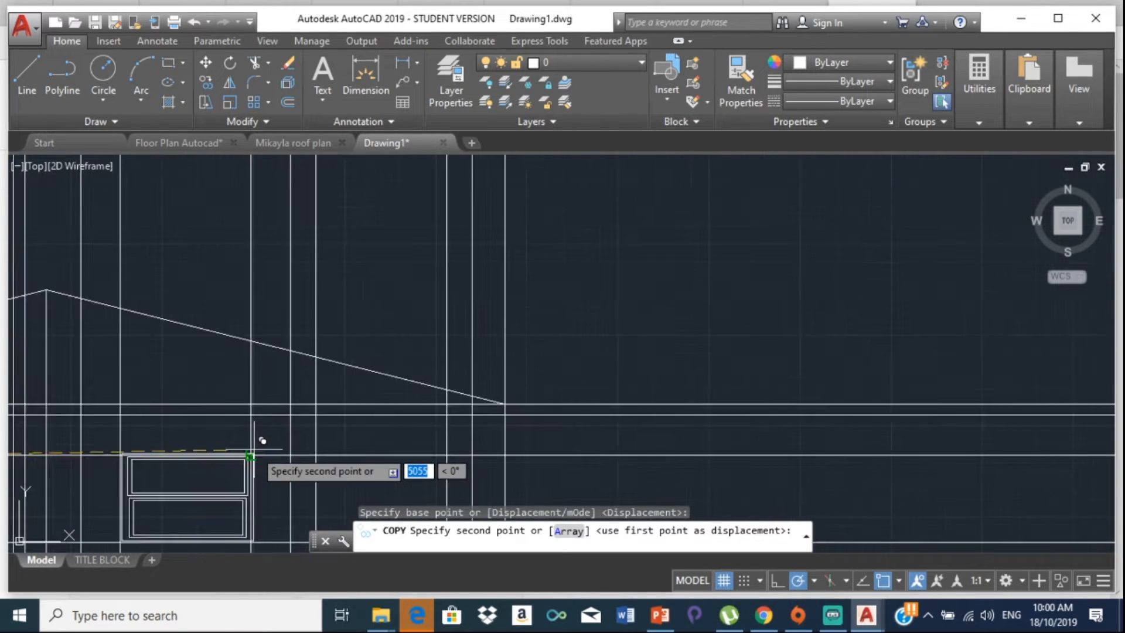
pyautogui.click(263, 452)
# Step: Place a second window copy at the corner intersection and end copying
pyautogui.scroll(-6, 264, 452)
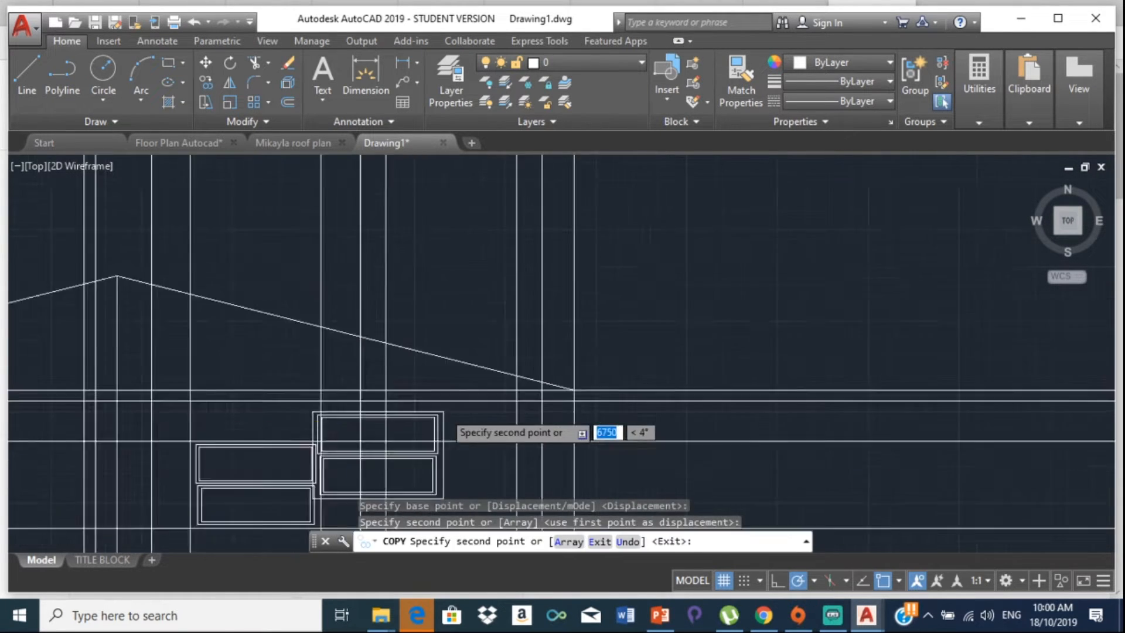
pyautogui.moveTo(263, 451)
pyautogui.mouseDown(button='middle')
pyautogui.moveTo(285, 438)
pyautogui.moveTo(213, 425)
pyautogui.mouseUp(button='middle')
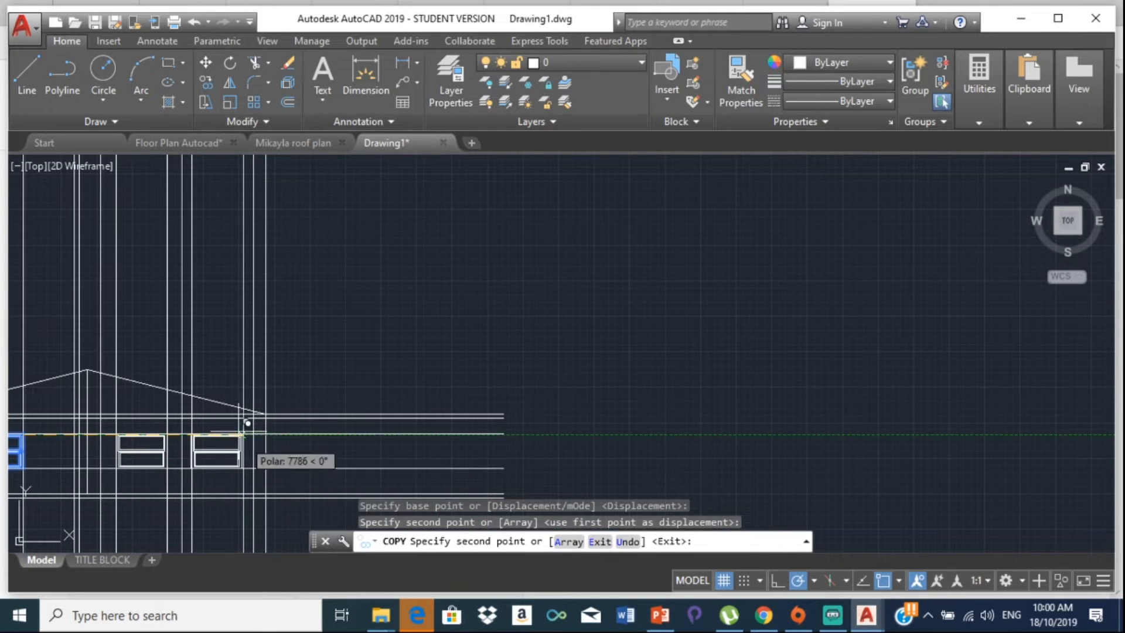
pyautogui.scroll(6, 245, 437)
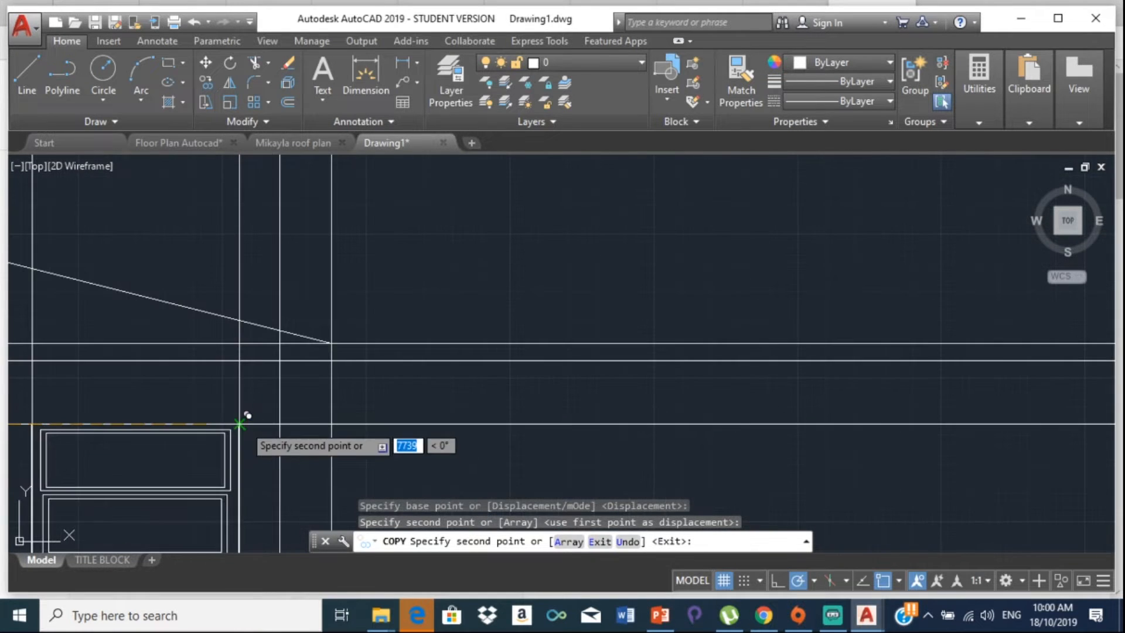
pyautogui.click(242, 422)
pyautogui.scroll(-10, 232, 205)
pyautogui.moveTo(232, 183); pyautogui.dragTo(223, 456, button='middle')
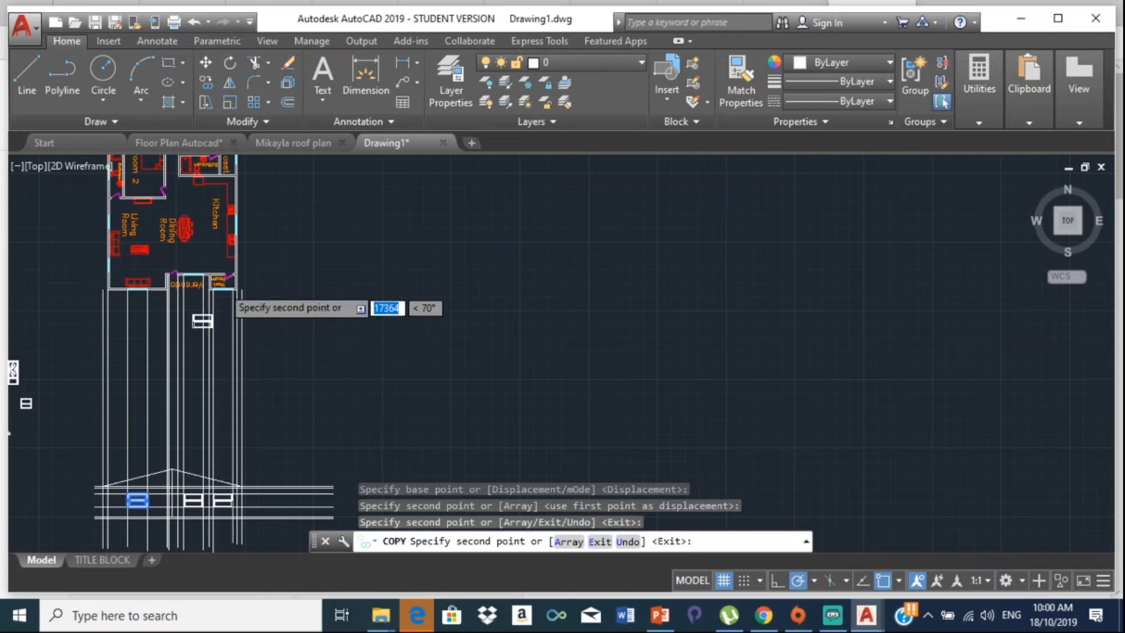
pyautogui.scroll(10, 222, 290)
pyautogui.scroll(-10, 246, 284)
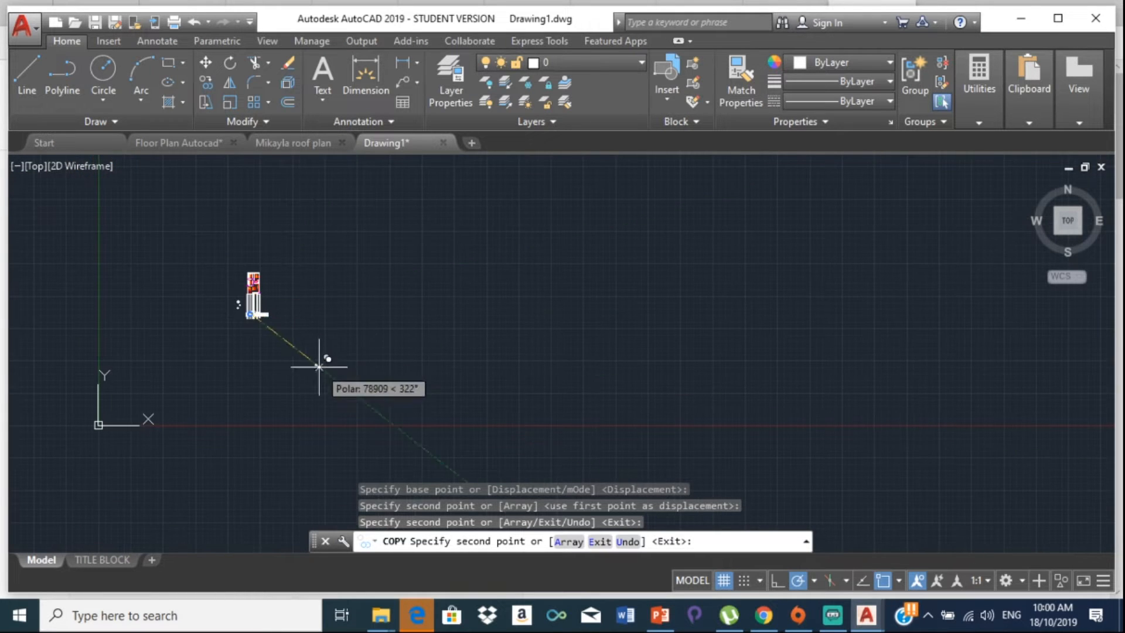
pyautogui.press('Escape')
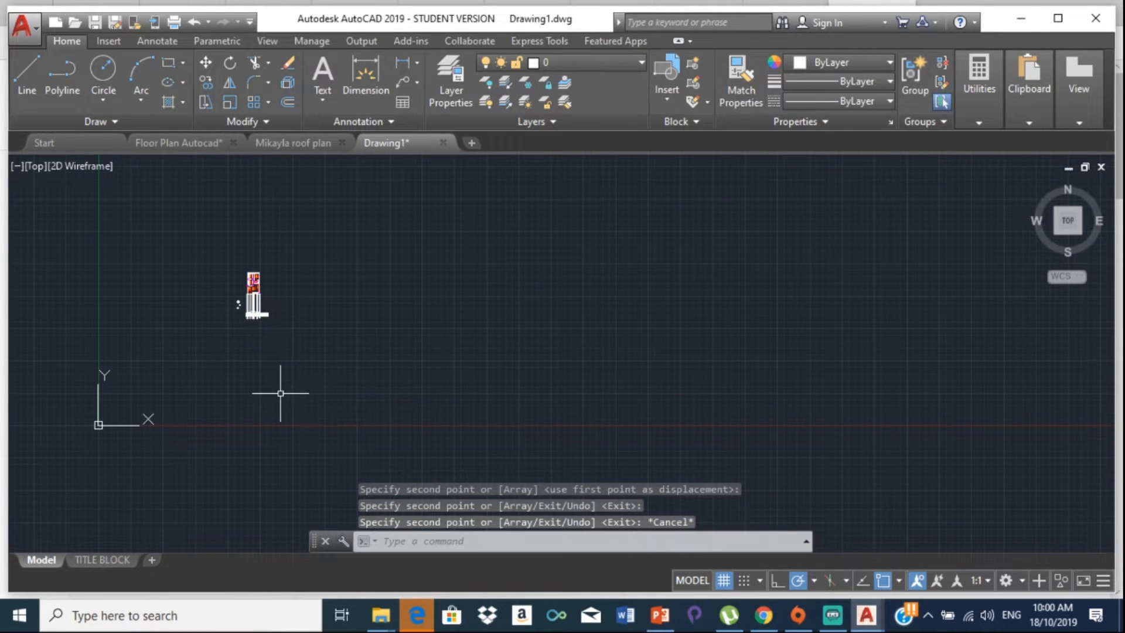
# Step: Zoom out to the whole elevation and floor plan and expand the Utilities panel
pyautogui.scroll(8, 256, 292)
pyautogui.scroll(8, 217, 451)
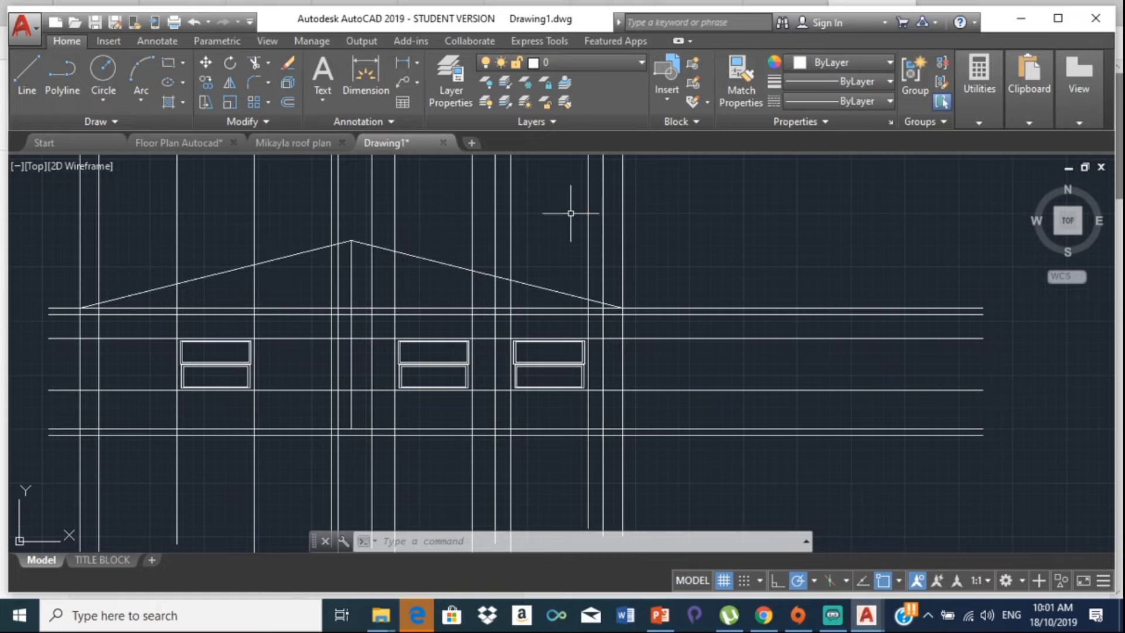
pyautogui.moveTo(1002, 105)
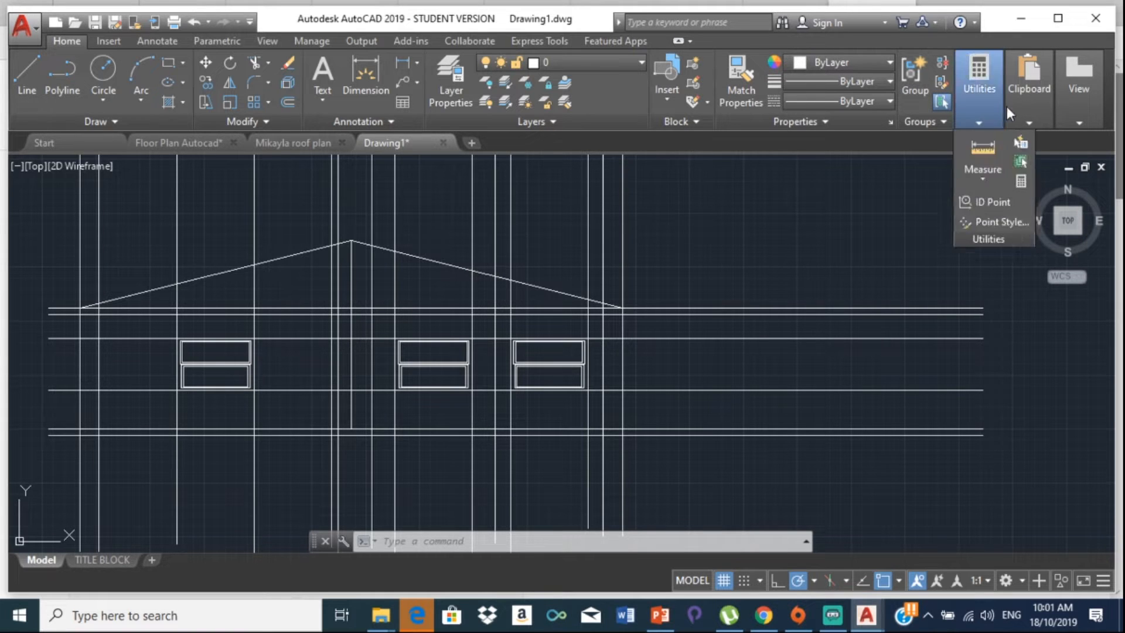
pyautogui.click(973, 108)
pyautogui.scroll(-8, 244, 275)
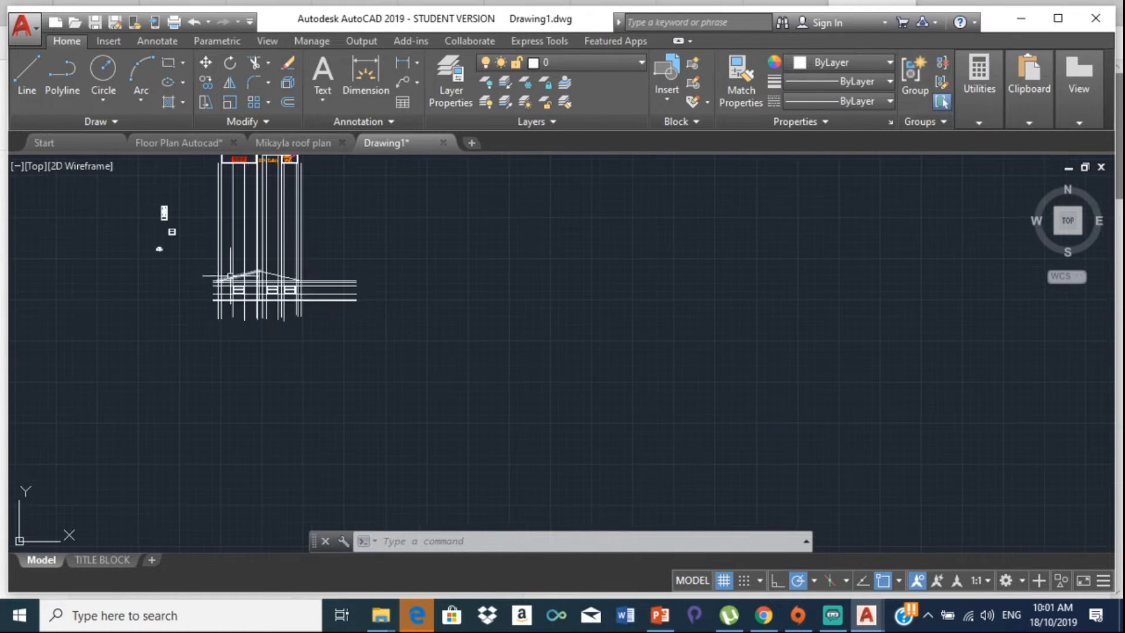
# Step: Start a distance measurement at the arch window's lower-left corner, then cancel it
pyautogui.moveTo(993, 119)
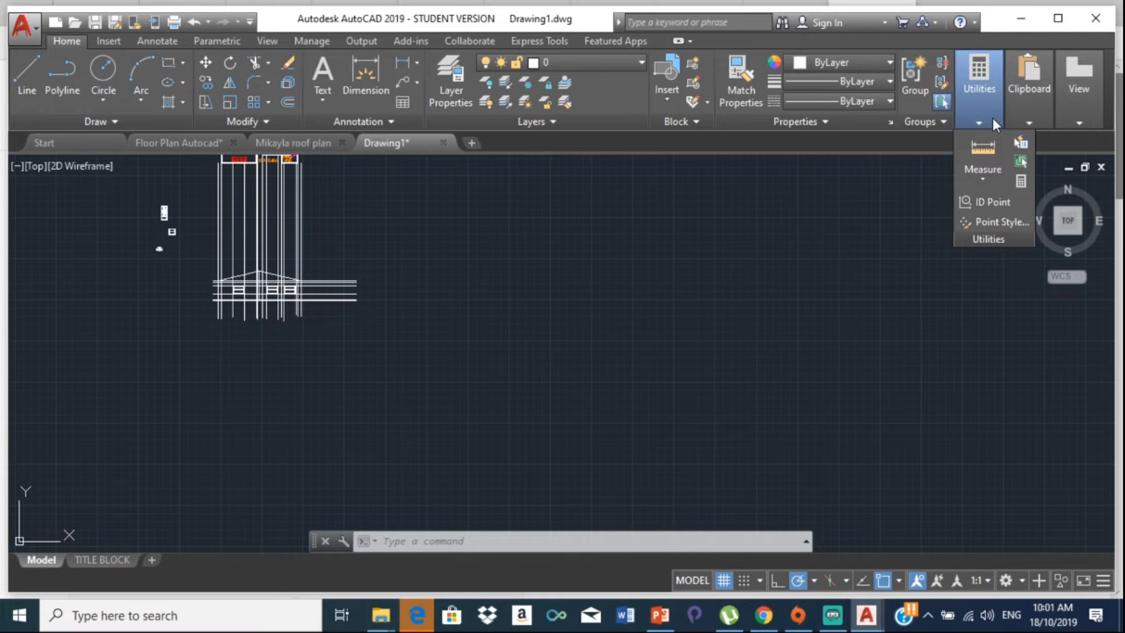
pyautogui.click(984, 147)
pyautogui.scroll(5, 176, 240)
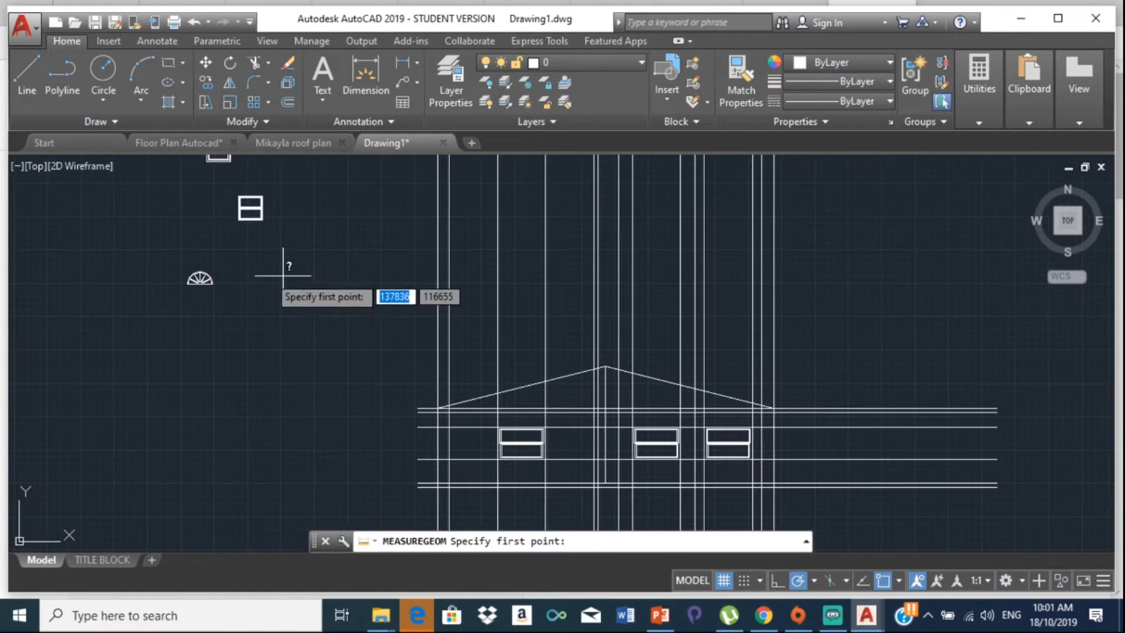
pyautogui.scroll(10, 178, 284)
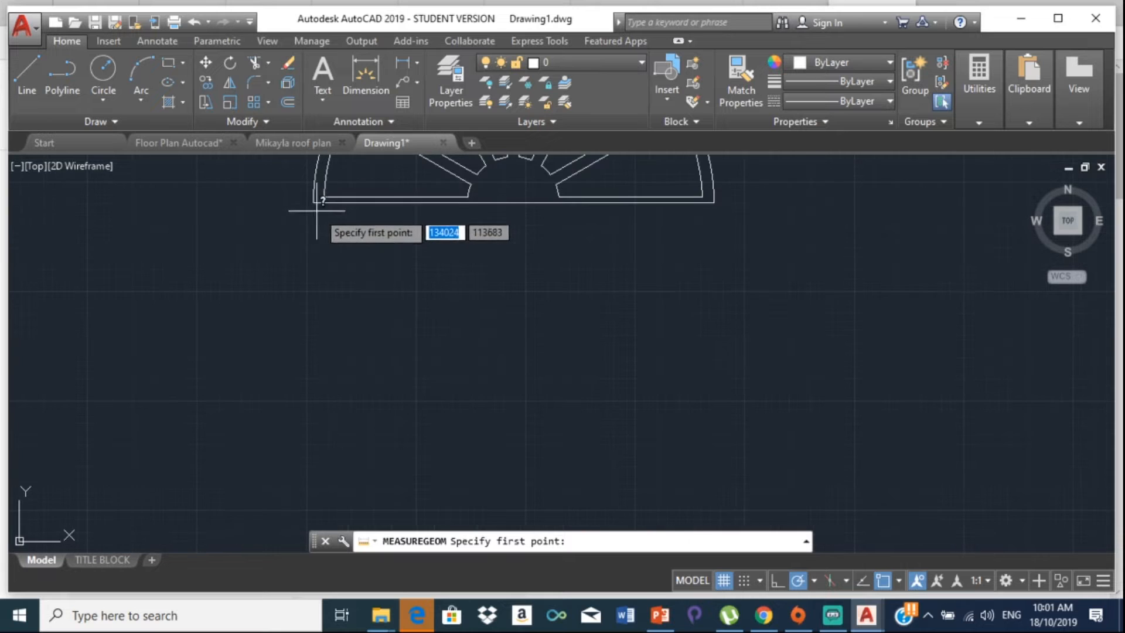
pyautogui.click(314, 202)
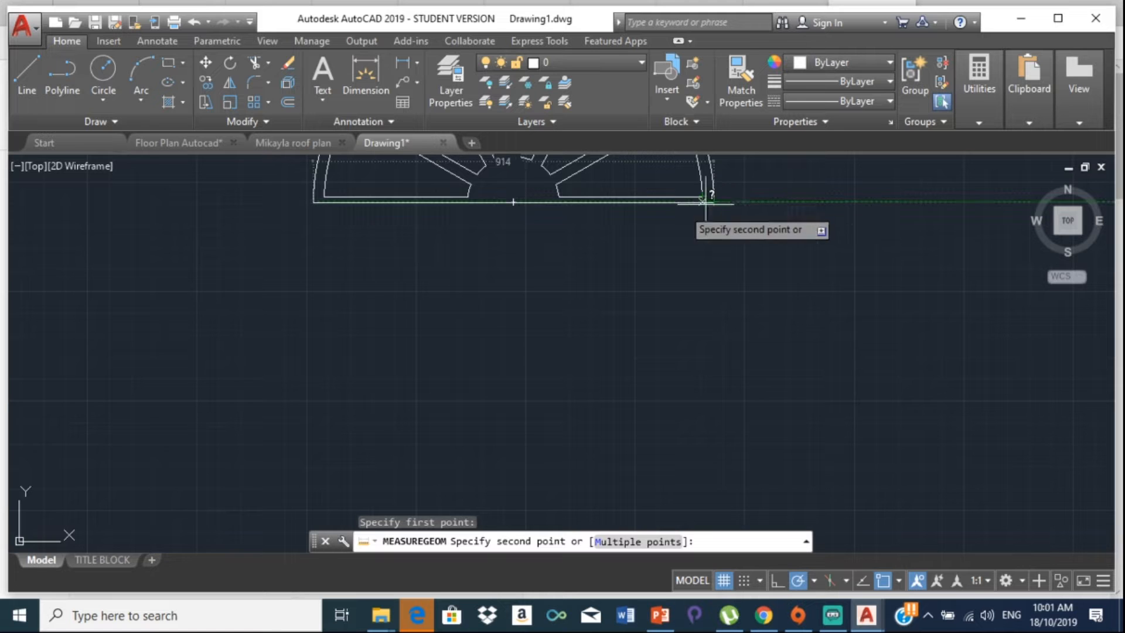
pyautogui.press('Escape')
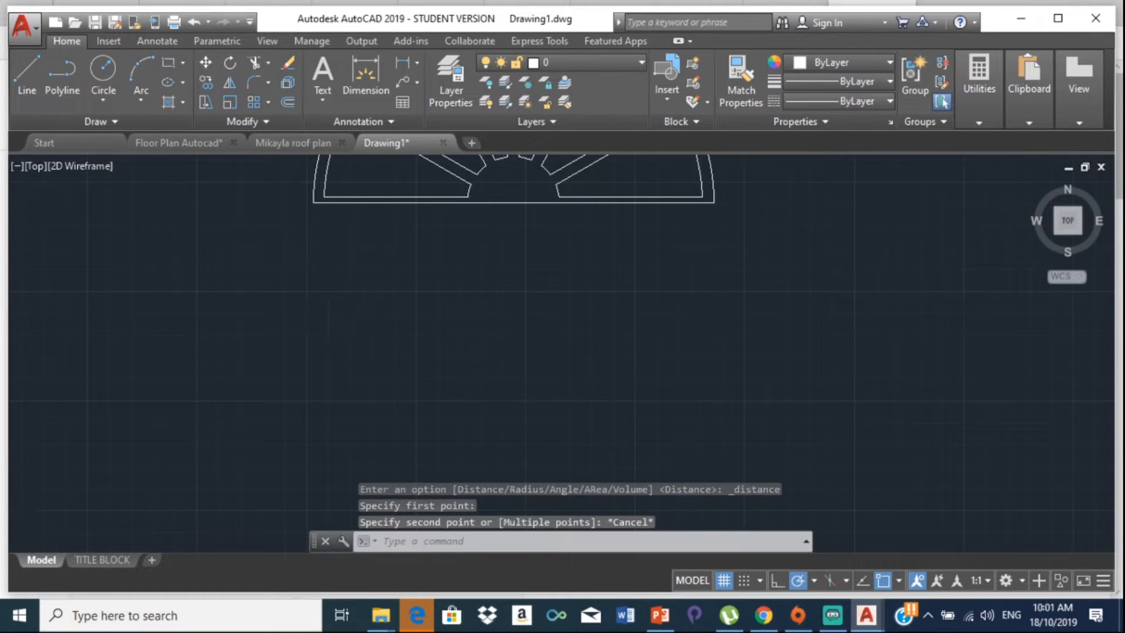
# Step: Lasso-select the fan-shaped arch window to the left of the elevation
pyautogui.scroll(-8, 365, 320)
pyautogui.moveTo(372, 321); pyautogui.dragTo(136, 331, button='middle')
pyautogui.scroll(-8, 496, 309)
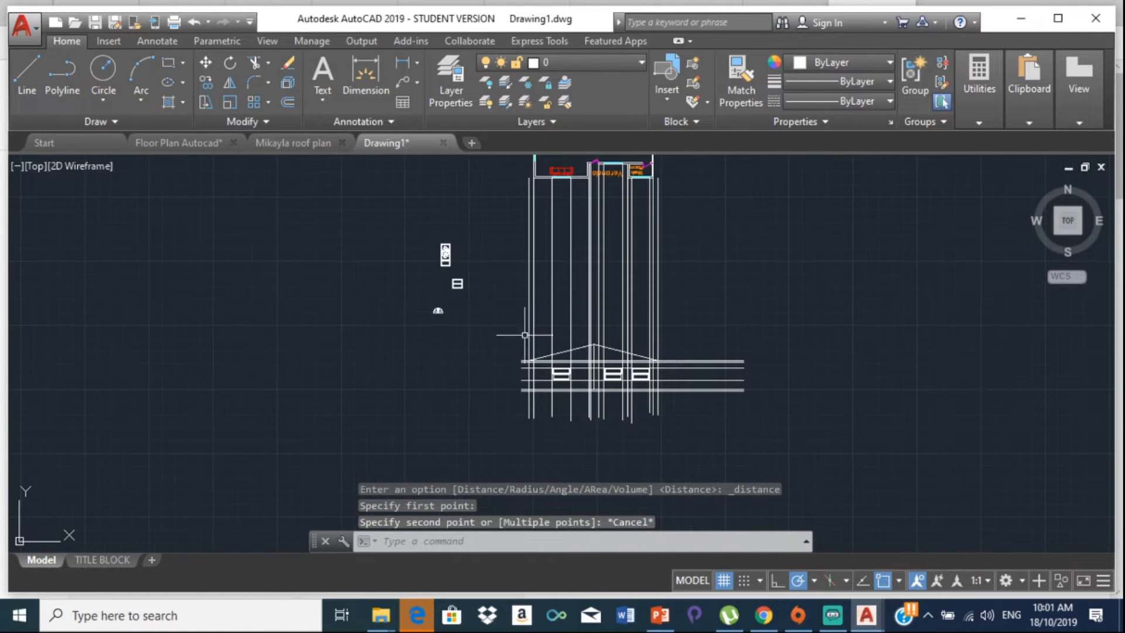
pyautogui.scroll(5, 381, 314)
pyautogui.moveTo(552, 269)
pyautogui.mouseDown()
pyautogui.moveTo(517, 302)
pyautogui.moveTo(674, 303)
pyautogui.moveTo(644, 235)
pyautogui.mouseUp()
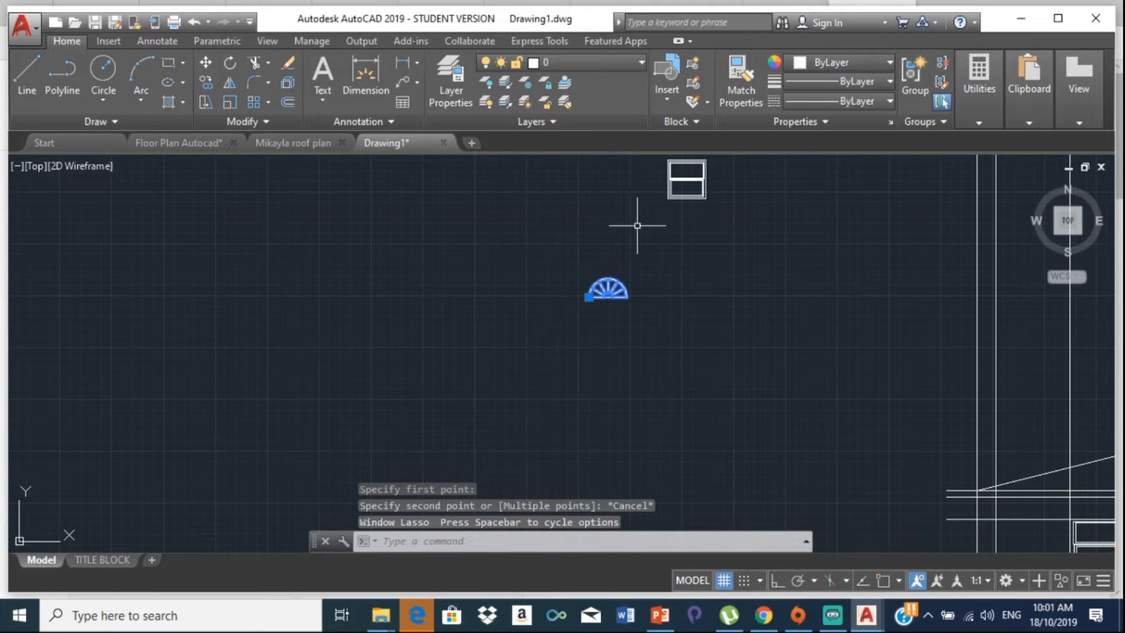
pyautogui.click(218, 78)
pyautogui.scroll(5, 557, 276)
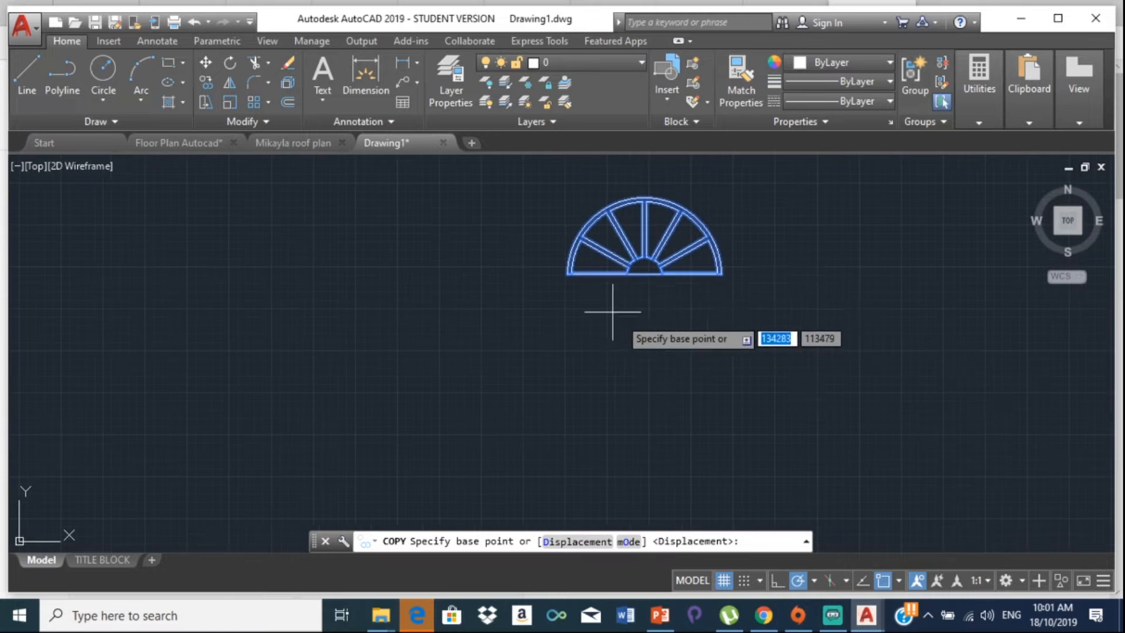
pyautogui.click(654, 259)
pyautogui.scroll(-5, 650, 261)
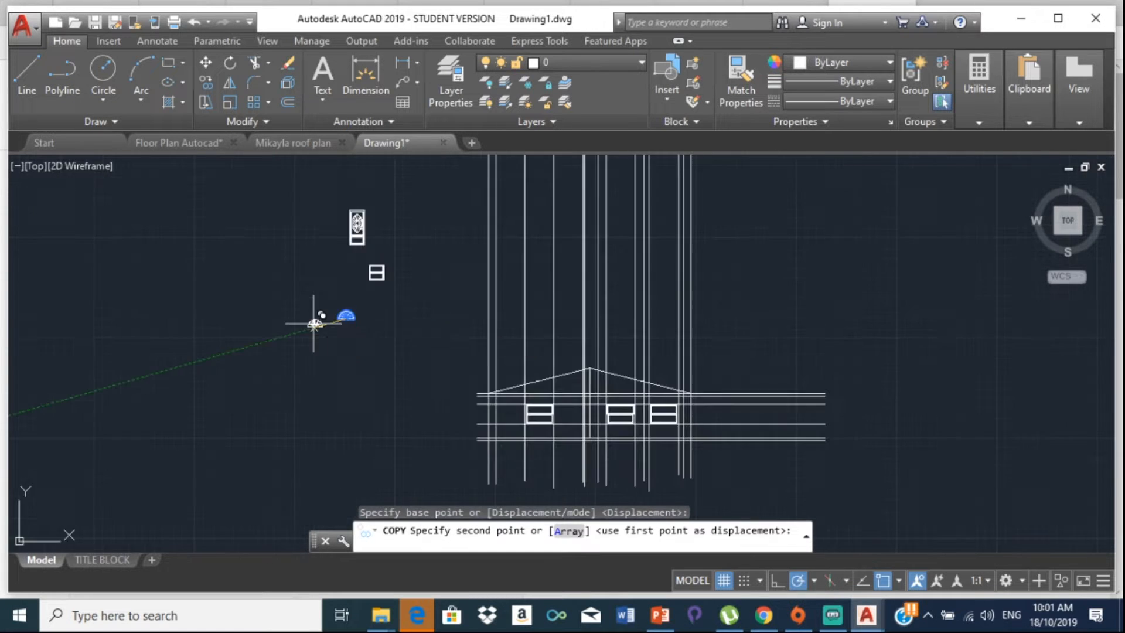
pyautogui.moveTo(314, 319); pyautogui.dragTo(56, 306, button='middle')
pyautogui.scroll(5, 176, 352)
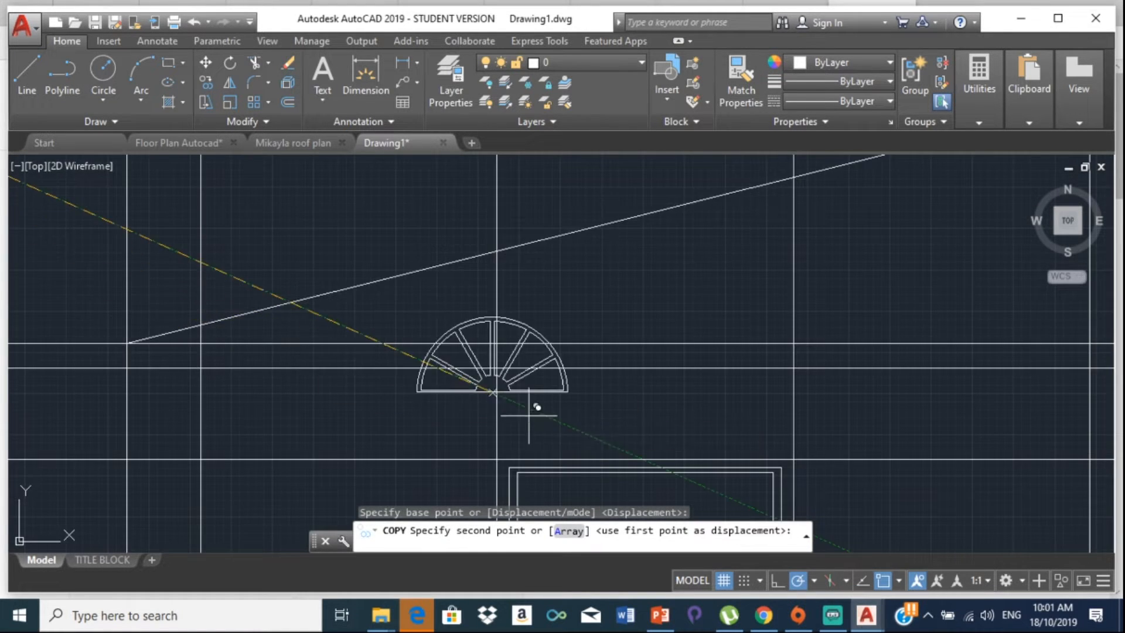
pyautogui.scroll(3, 535, 402)
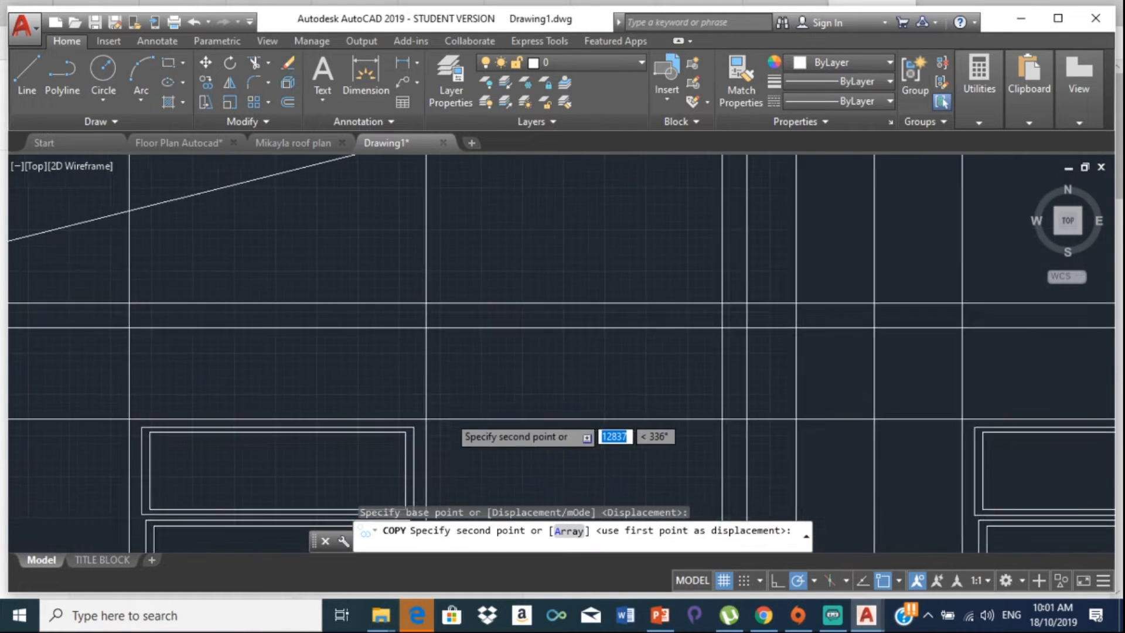
pyautogui.click(274, 418)
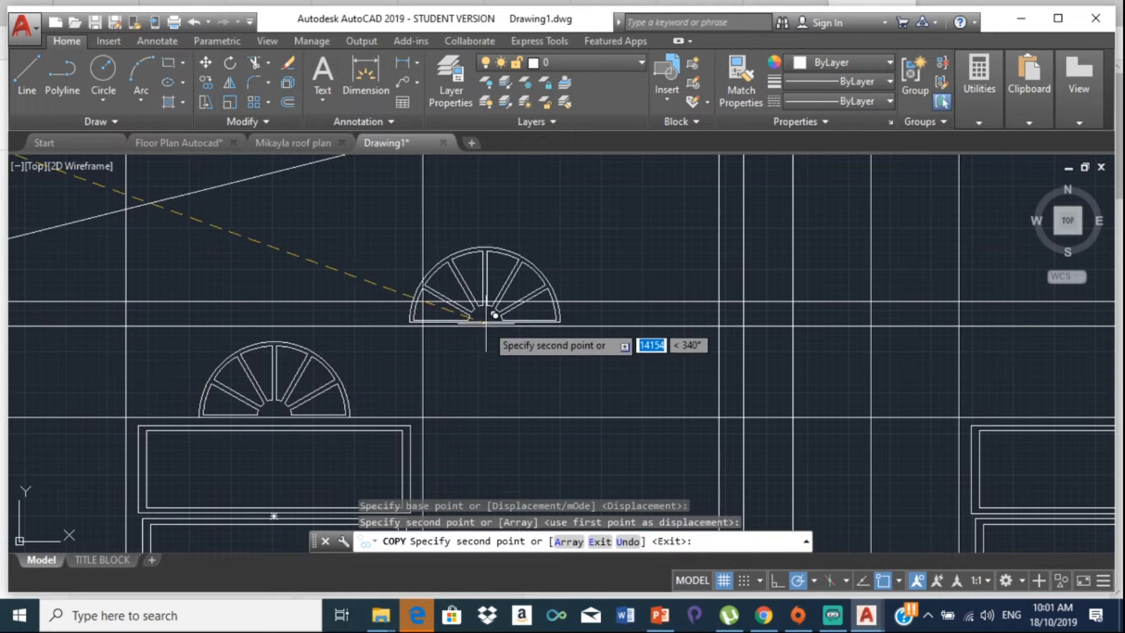
pyautogui.press('Escape')
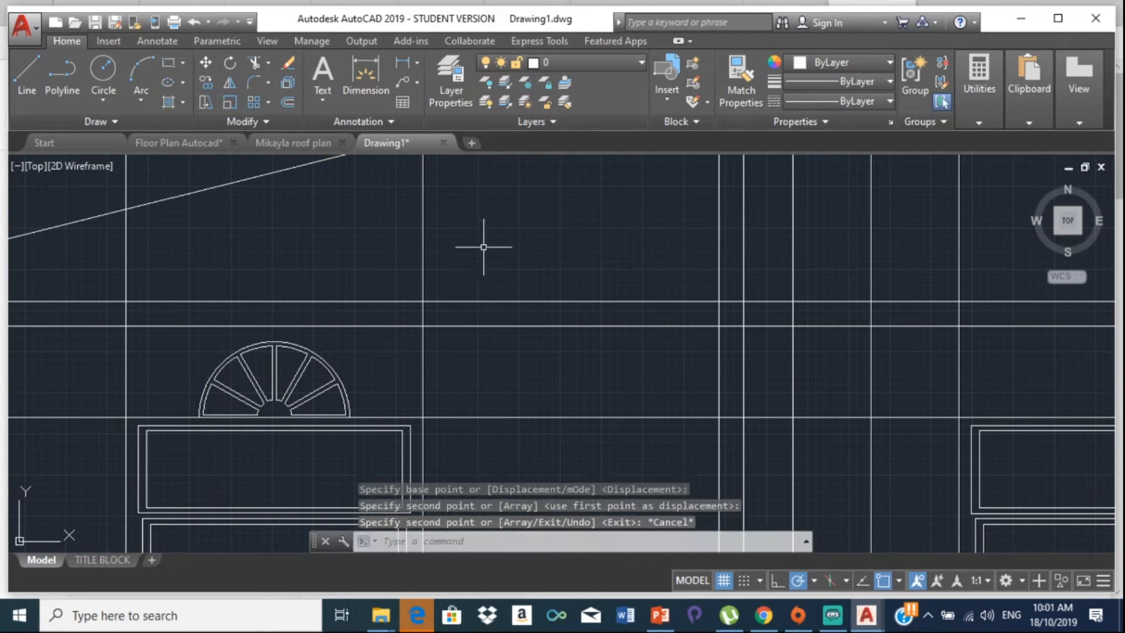
pyautogui.scroll(-4, 460, 340)
pyautogui.click(408, 314)
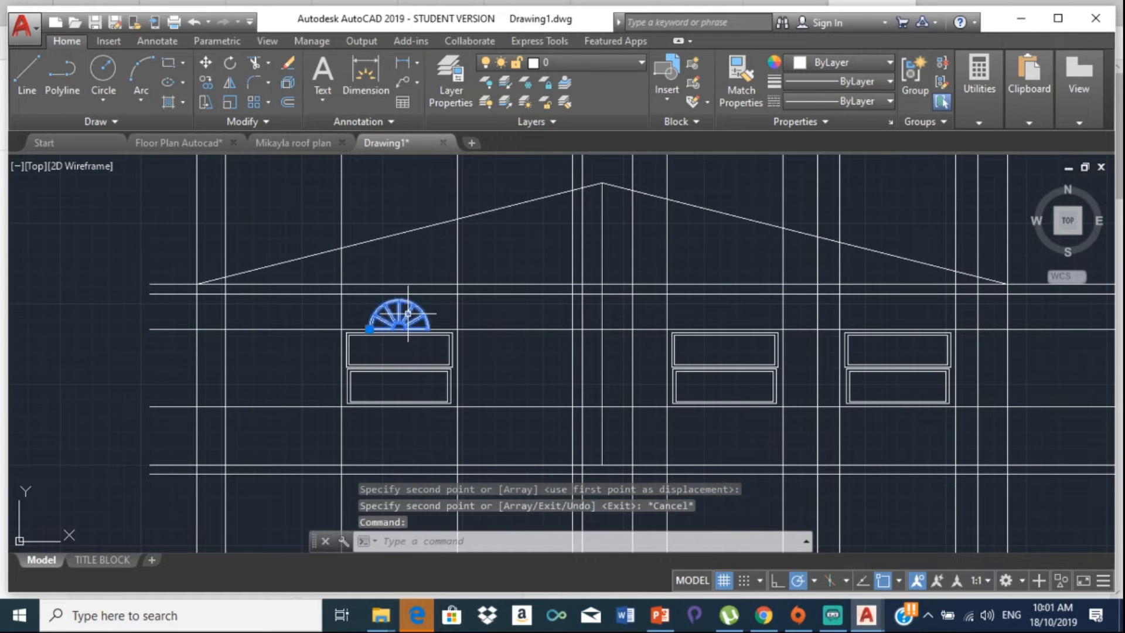
pyautogui.press('Delete')
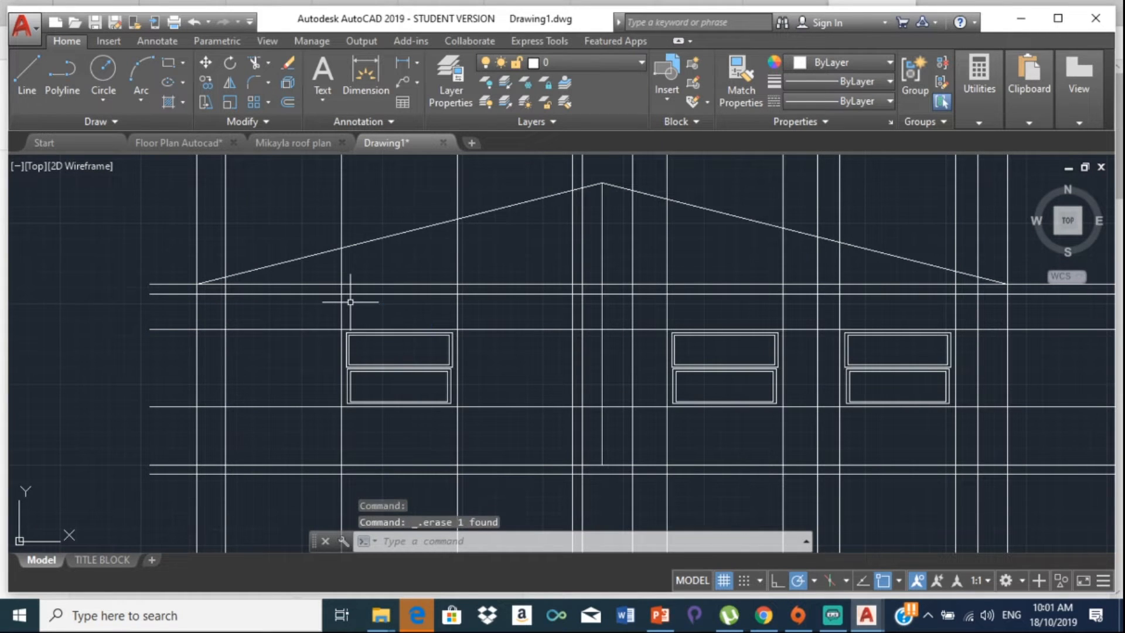
# Step: Check the 1800/914 ratio in QuickCalc's history, then close the calculator
pyautogui.click(964, 114)
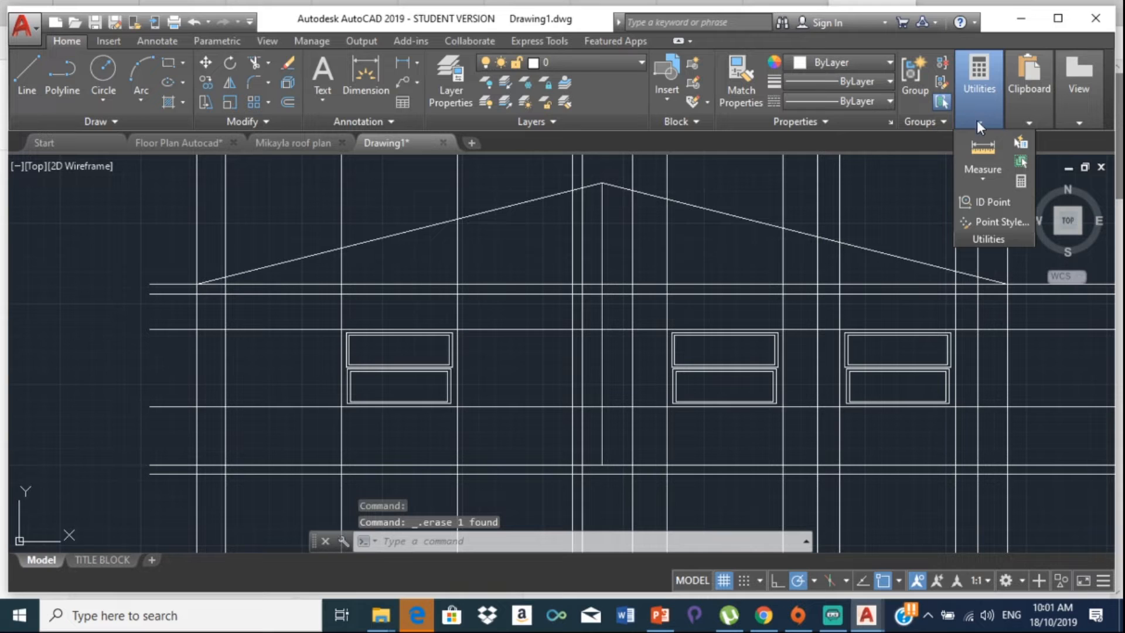
pyautogui.click(984, 149)
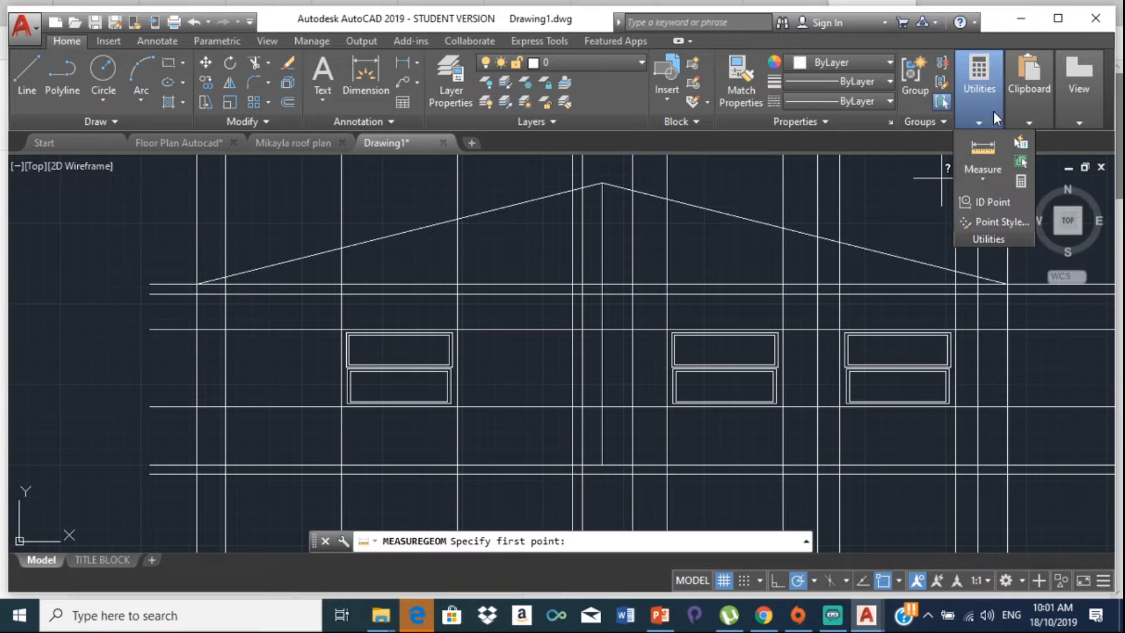
pyautogui.click(1023, 183)
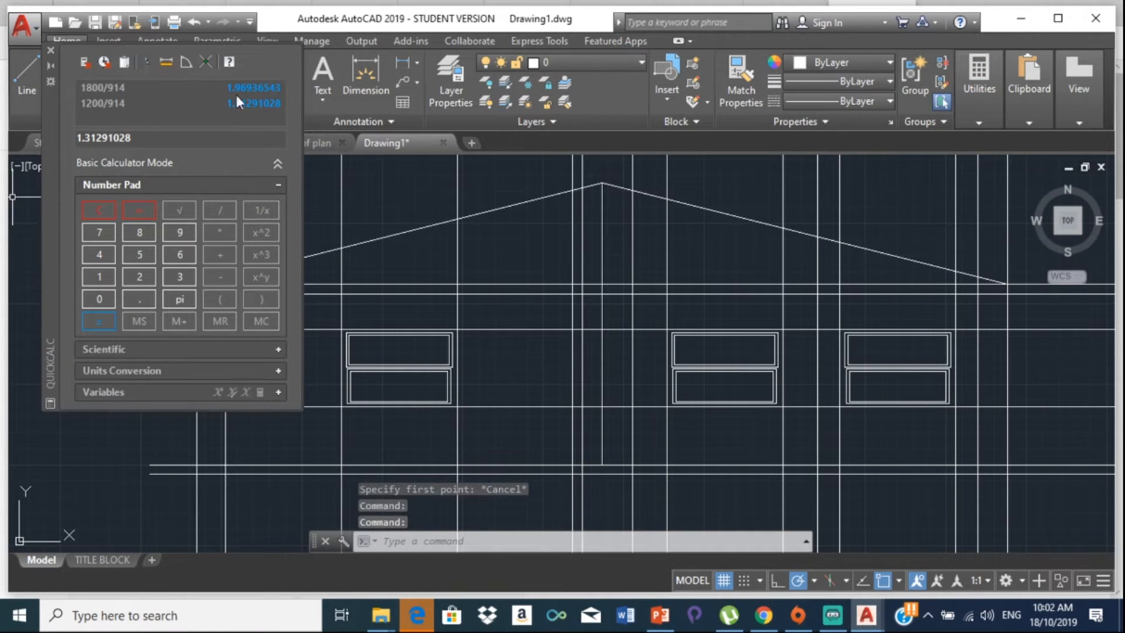
pyautogui.click(262, 86)
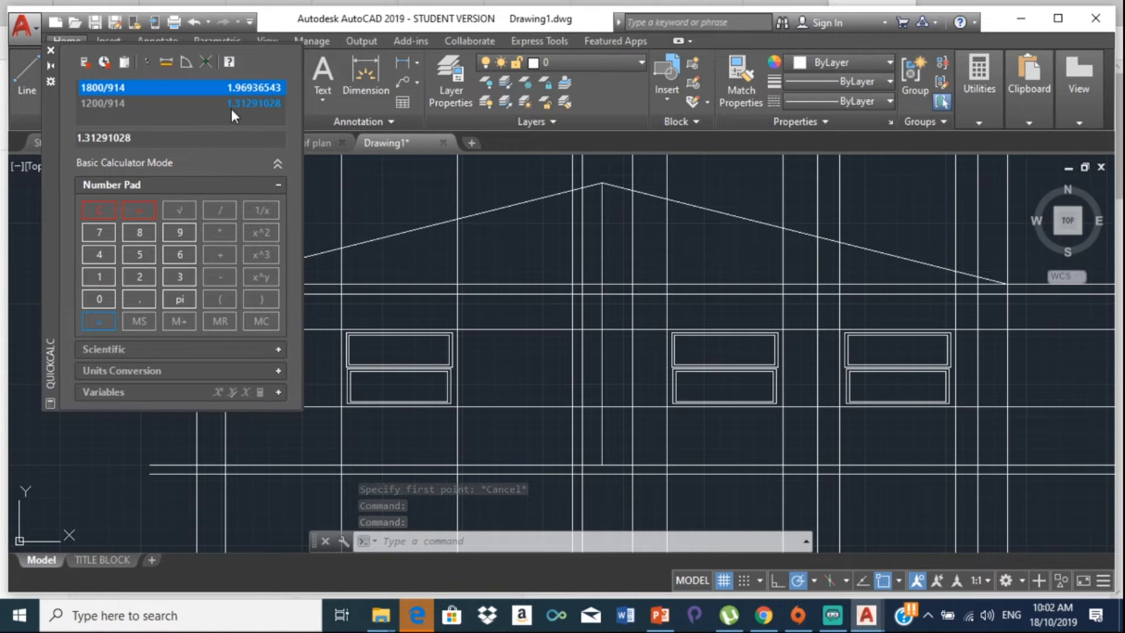
pyautogui.click(206, 136)
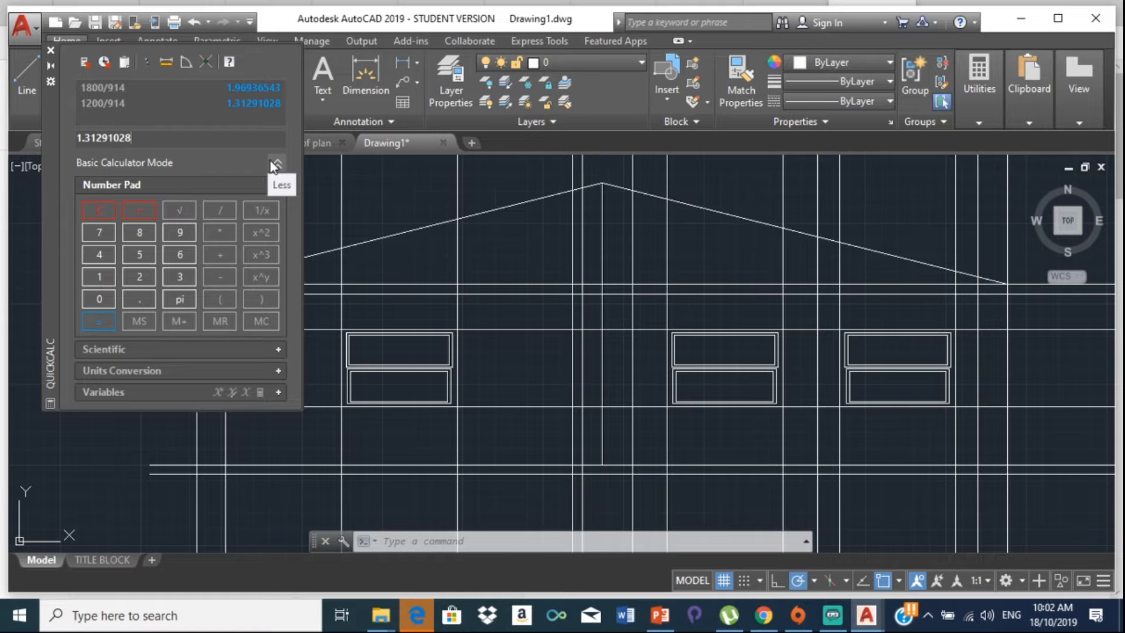
pyautogui.click(50, 50)
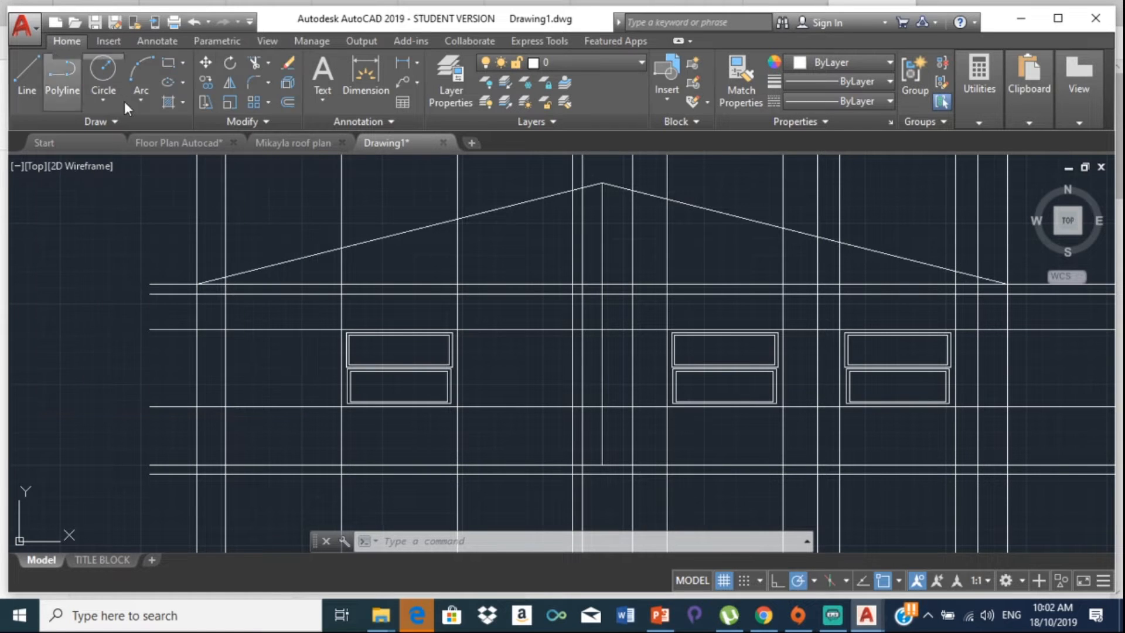
# Step: Begin a new distance measurement from the Utilities panel
pyautogui.click(1045, 107)
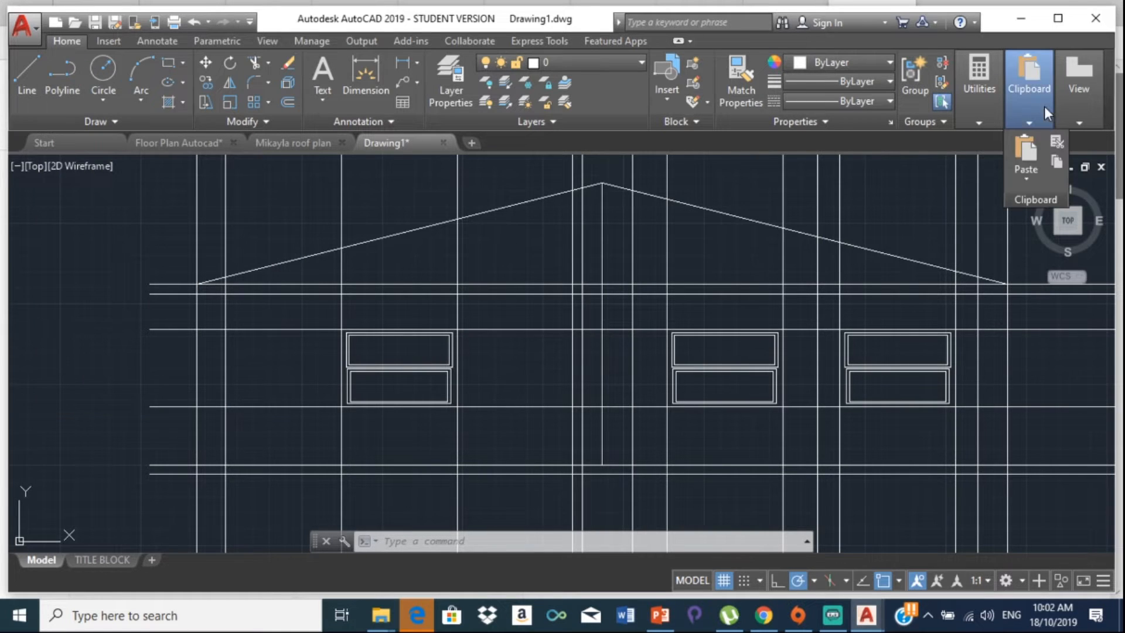
pyautogui.moveTo(986, 85)
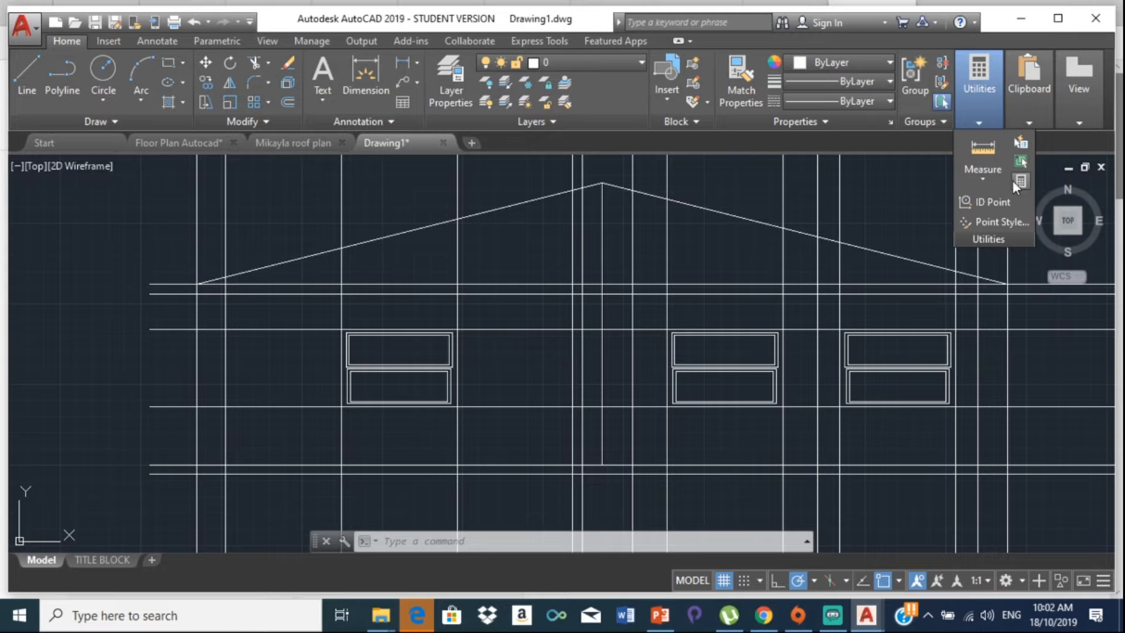
pyautogui.click(994, 172)
pyautogui.click(992, 170)
# Step: Measure the 549 gap above the left window from its corner
pyautogui.scroll(4, 457, 329)
pyautogui.click(439, 335)
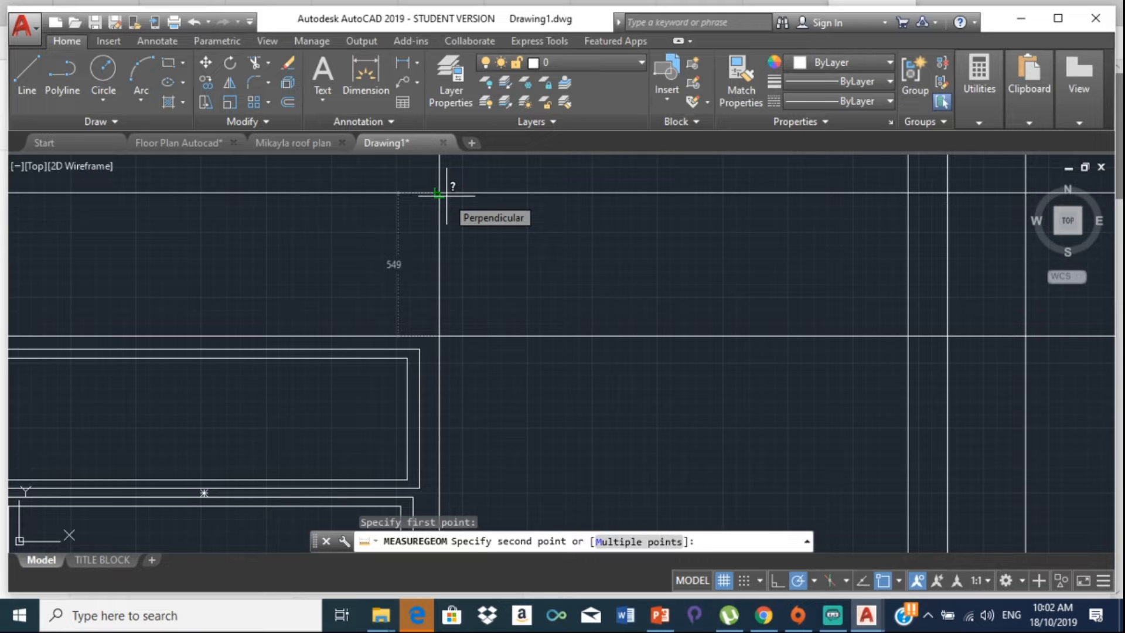
pyautogui.press('Escape')
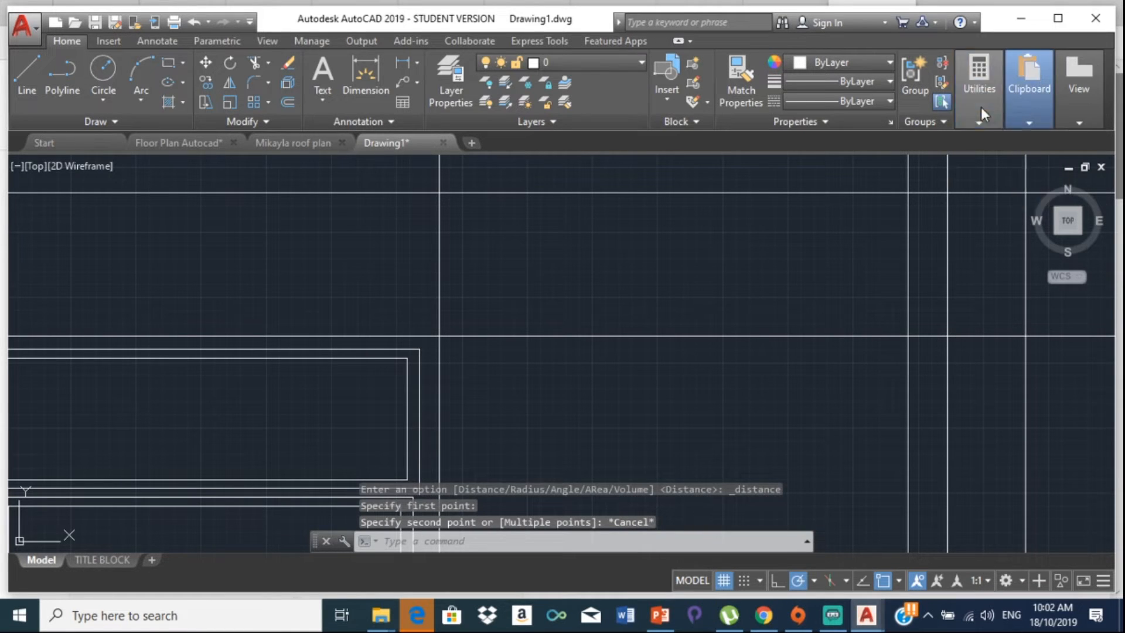
# Step: Measure the arch window's height from its base centre up to the top of the arch
pyautogui.moveTo(981, 107)
pyautogui.click(984, 150)
pyautogui.scroll(-5, 410, 268)
pyautogui.moveTo(484, 273); pyautogui.dragTo(716, 279, button='middle')
pyautogui.moveTo(414, 196); pyautogui.dragTo(485, 242, button='middle')
pyautogui.scroll(1, 485, 242)
pyautogui.moveTo(485, 242); pyautogui.dragTo(620, 278, button='middle')
pyautogui.scroll(4, 432, 215)
pyautogui.scroll(4, 556, 287)
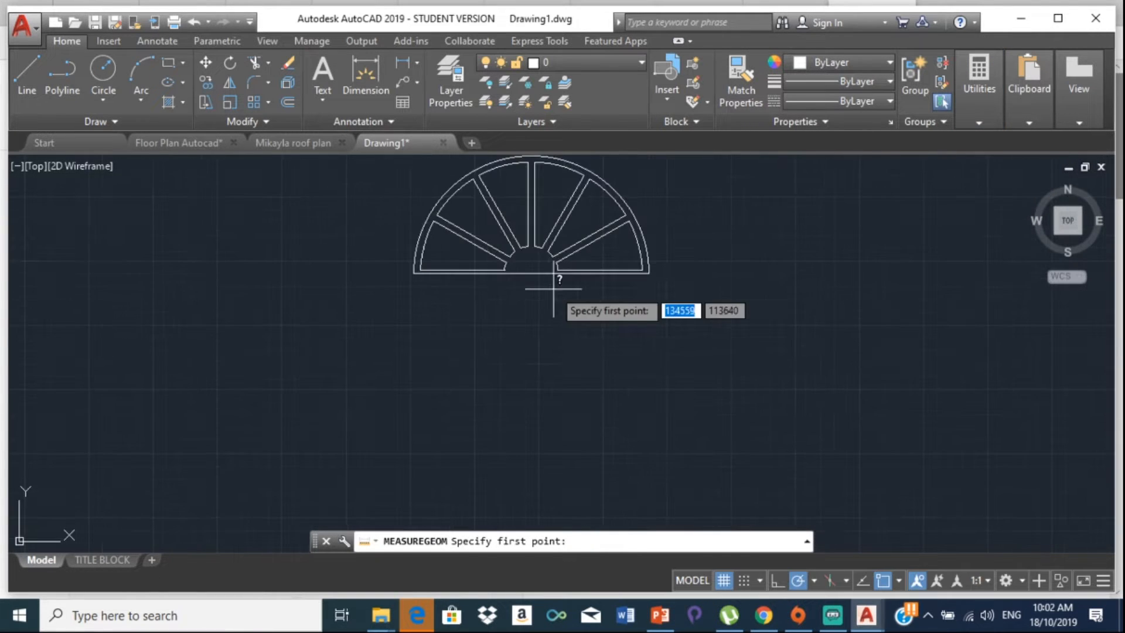
pyautogui.click(532, 273)
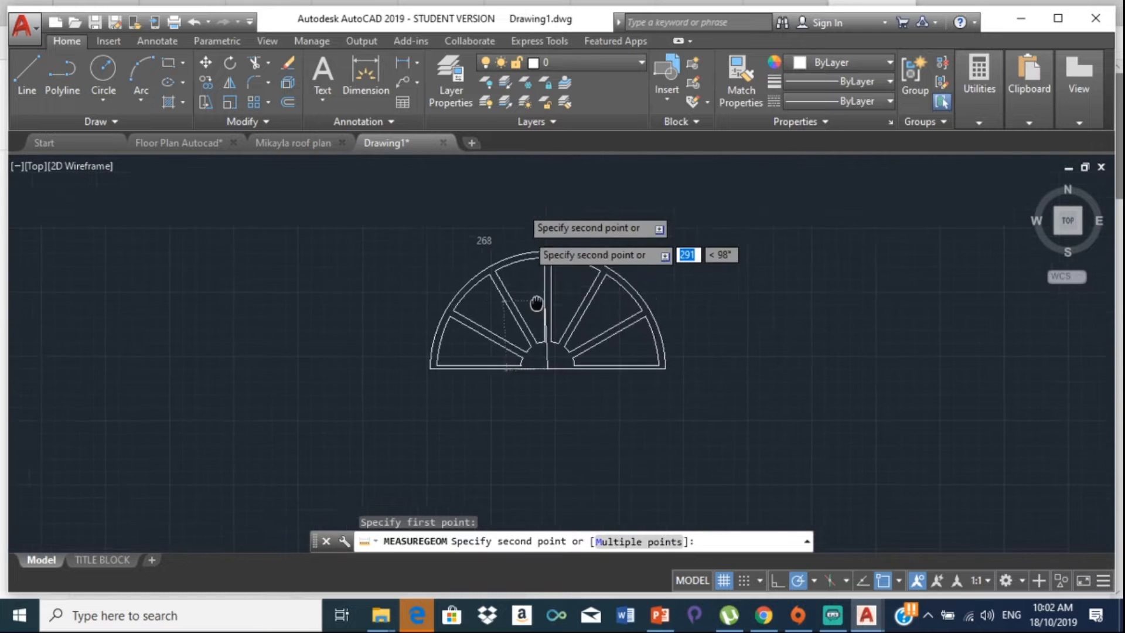
pyautogui.moveTo(532, 170); pyautogui.dragTo(554, 286, button='middle')
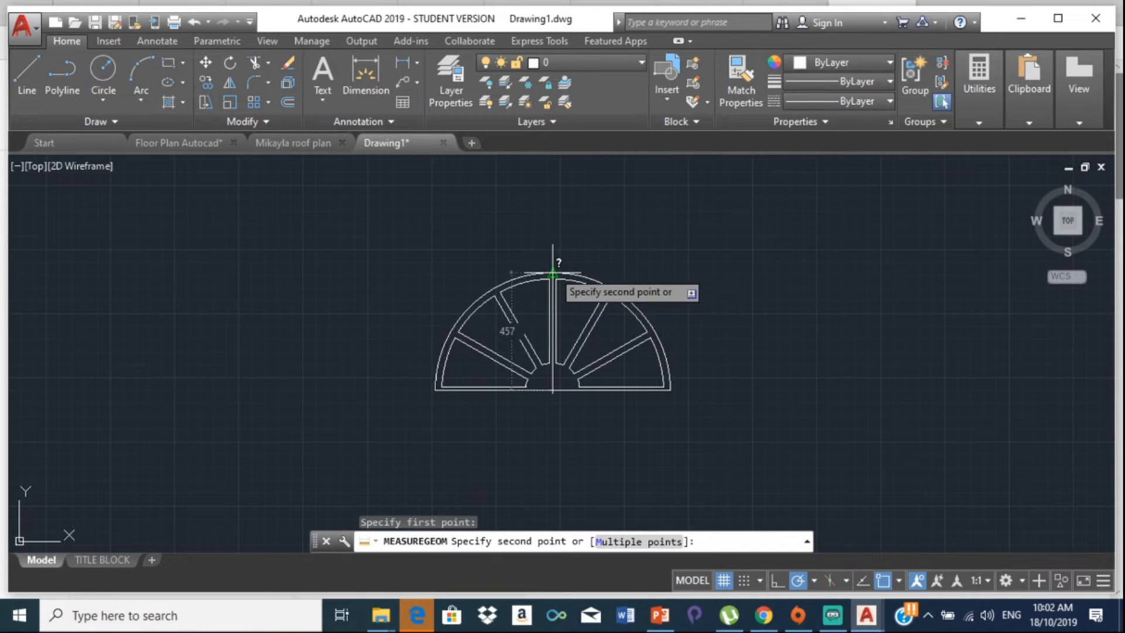
pyautogui.press('Escape')
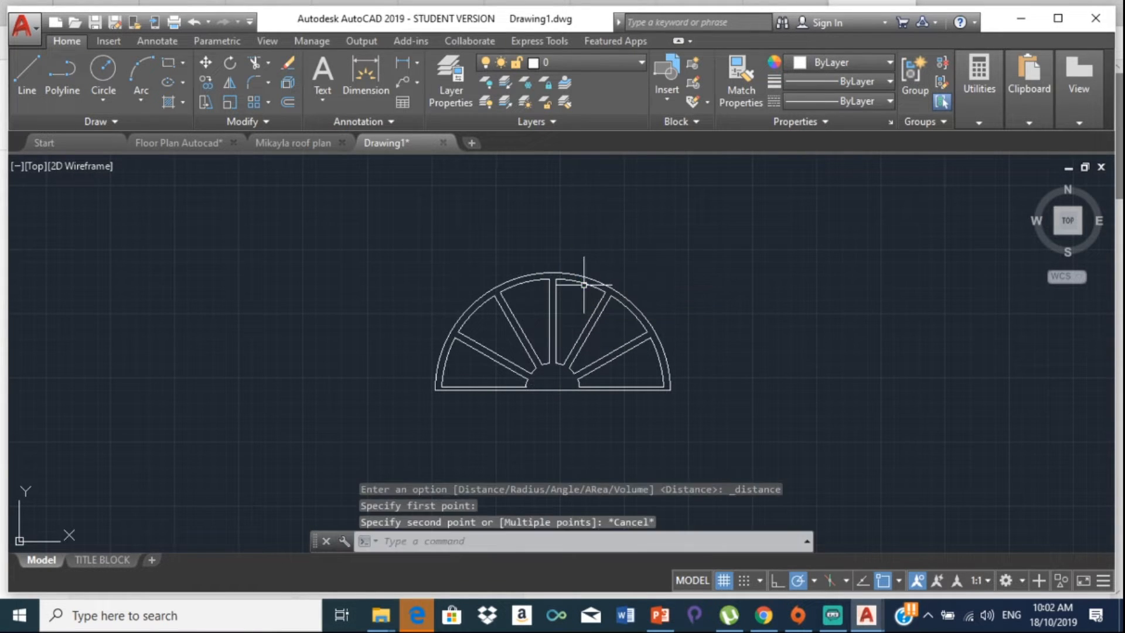
pyautogui.scroll(-4, 658, 354)
pyautogui.moveTo(658, 359); pyautogui.dragTo(502, 326, button='middle')
pyautogui.scroll(-4, 665, 334)
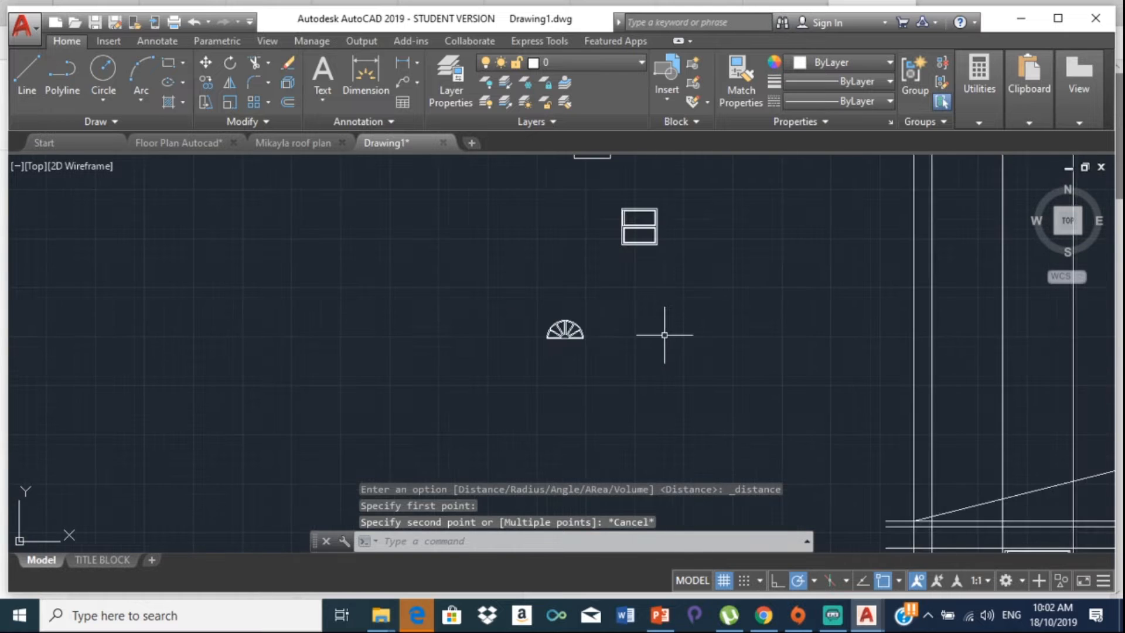
pyautogui.moveTo(664, 335)
pyautogui.mouseDown(button='middle')
pyautogui.moveTo(483, 359)
pyautogui.moveTo(450, 347)
pyautogui.moveTo(560, 327)
pyautogui.moveTo(478, 316)
pyautogui.mouseUp(button='middle')
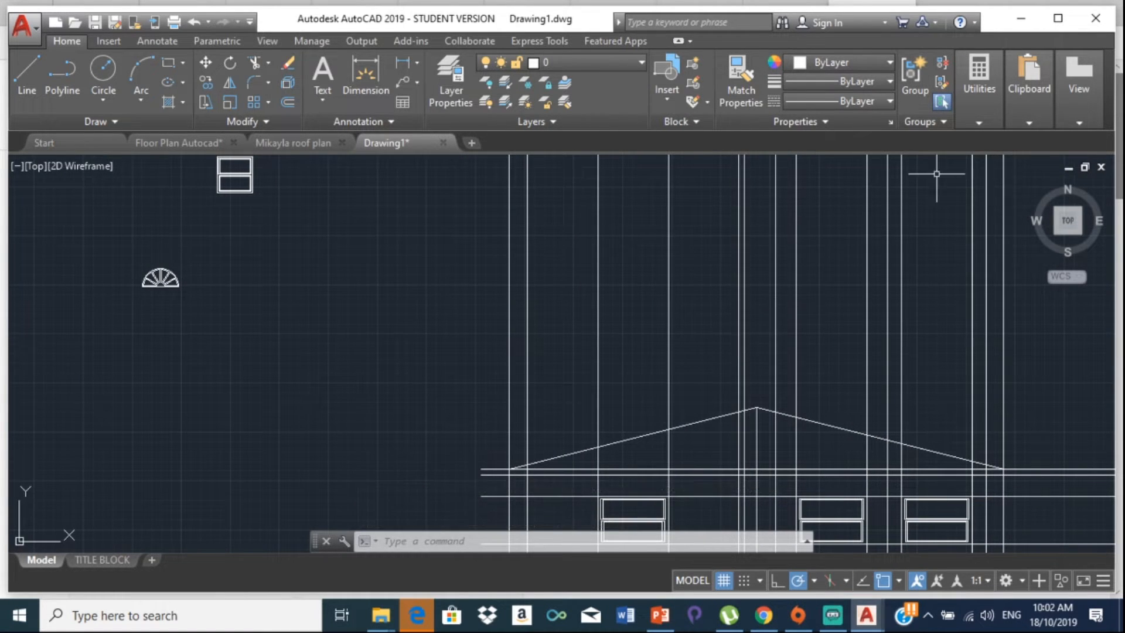
# Step: Enter 549/54 in a cleared QuickCalc, then close the calculator
pyautogui.click(991, 111)
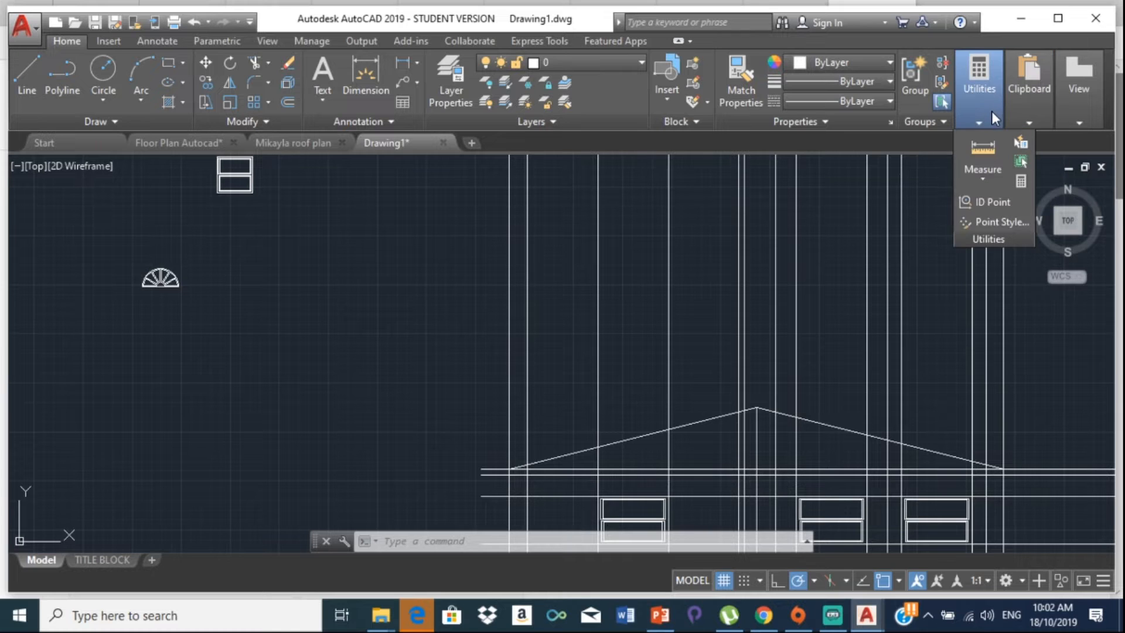
pyautogui.click(1020, 183)
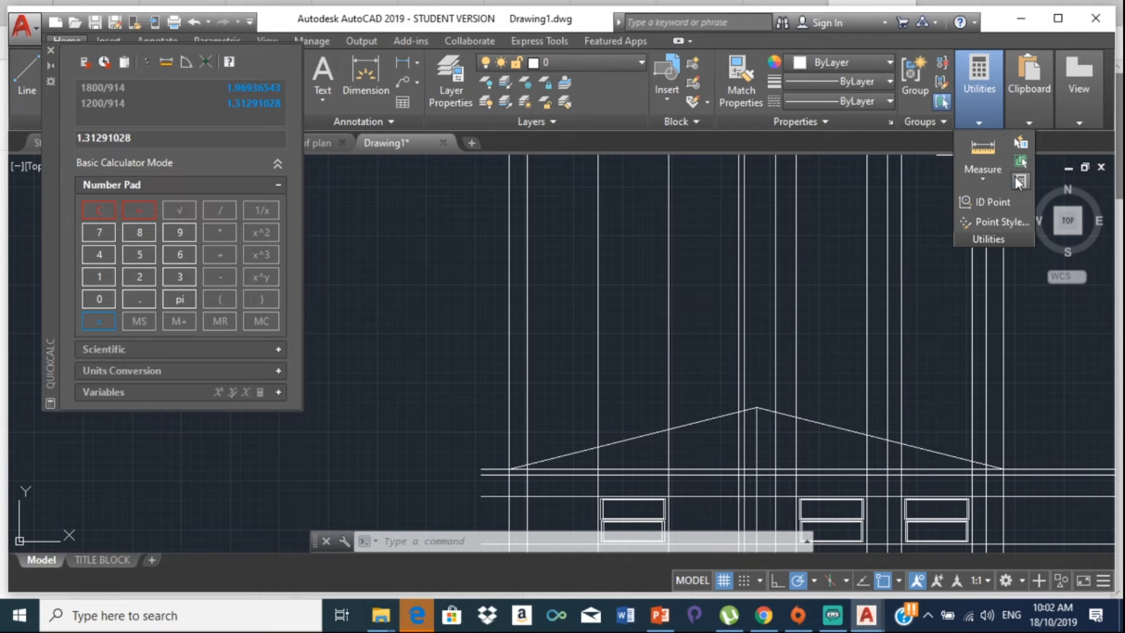
pyautogui.click(93, 209)
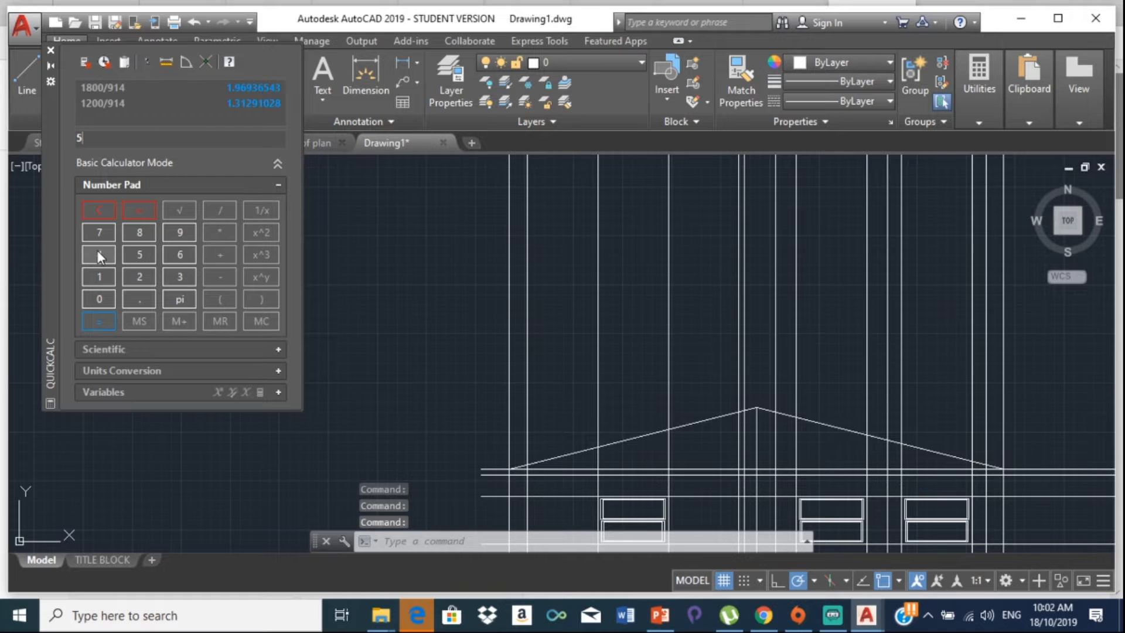
pyautogui.click(228, 210)
pyautogui.click(137, 255)
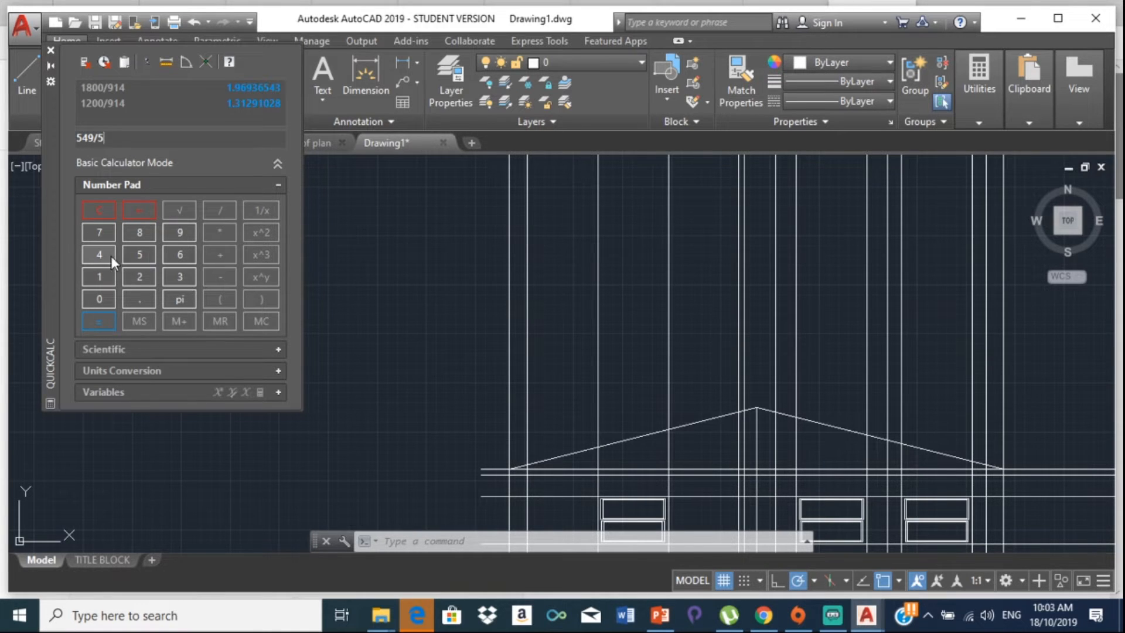
pyautogui.click(109, 255)
pyautogui.click(49, 50)
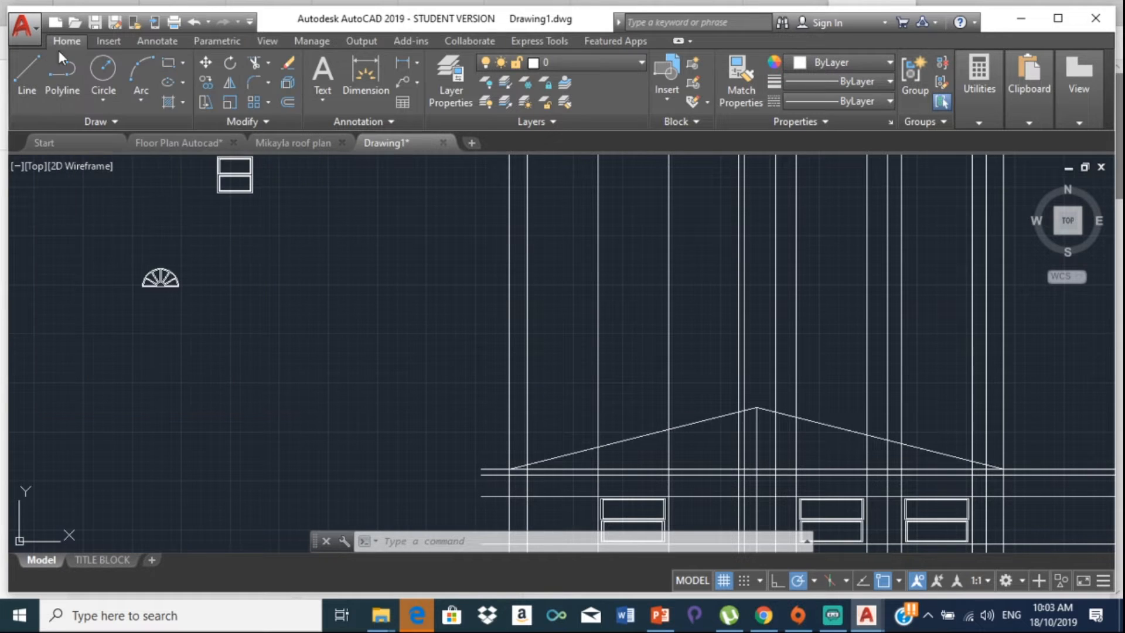
pyautogui.click(975, 118)
# Step: Measure the arch from its base to its top, reading 457
pyautogui.click(983, 152)
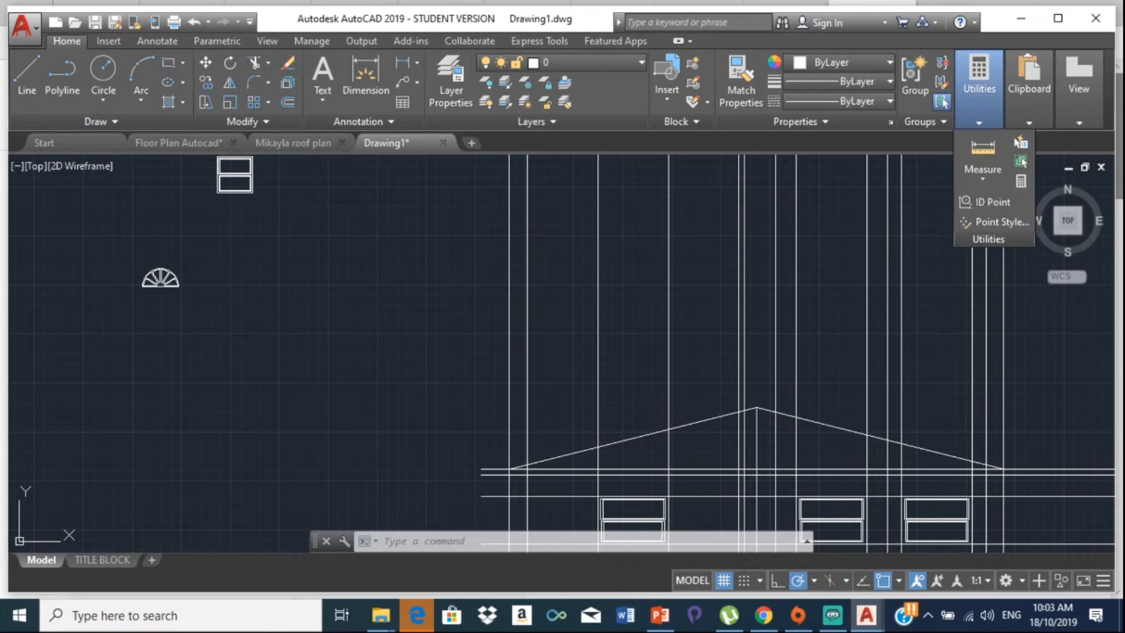
pyautogui.scroll(4, 199, 299)
pyautogui.scroll(5, 117, 269)
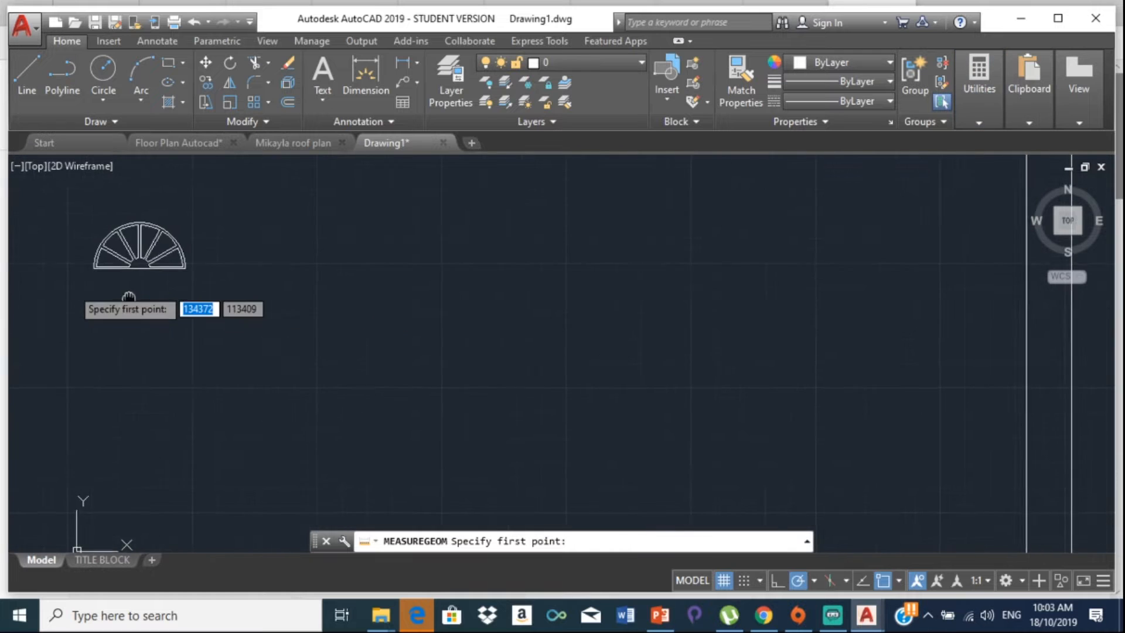
pyautogui.click(146, 264)
pyautogui.scroll(-5, 153, 252)
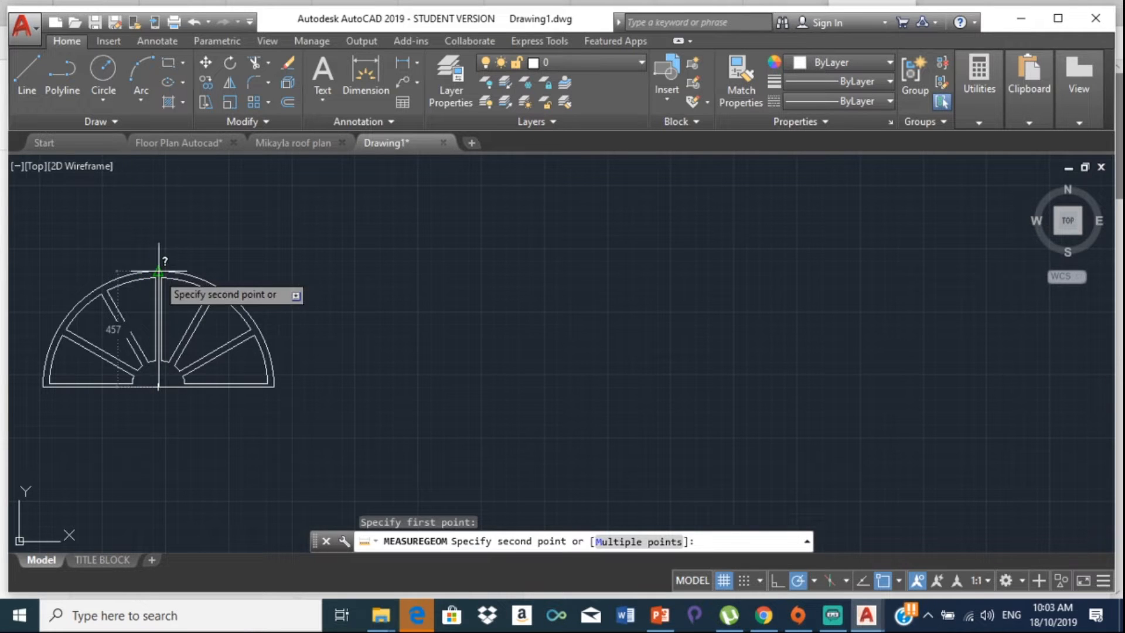
pyautogui.press('Escape')
# Step: Evaluate 549/457 in QuickCalc, giving 1.20131291
pyautogui.click(974, 112)
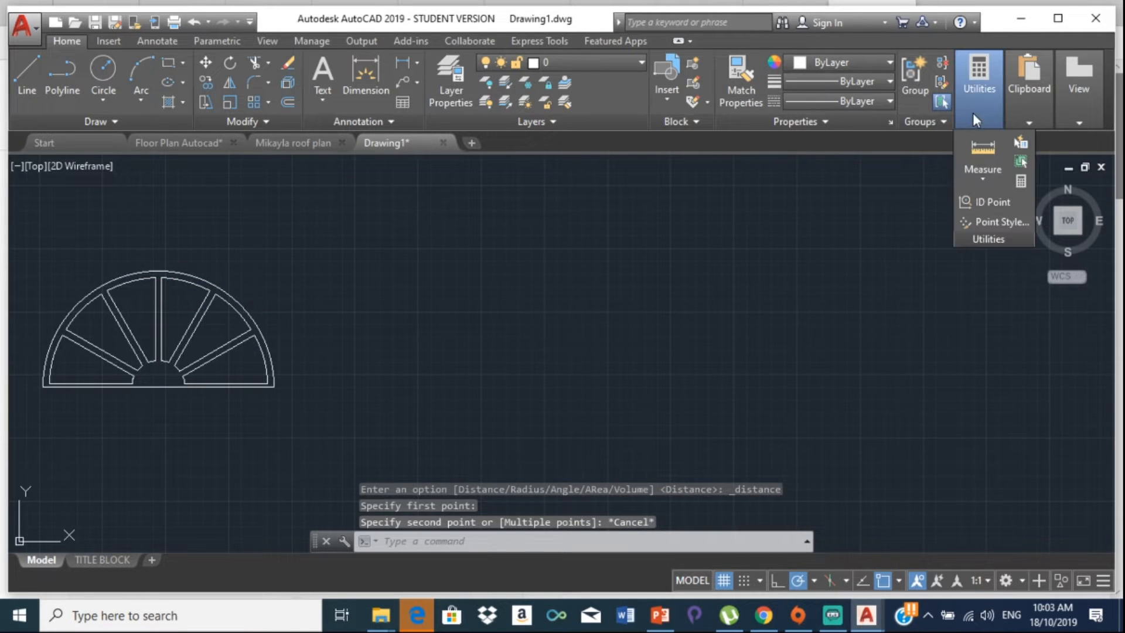
pyautogui.click(1022, 181)
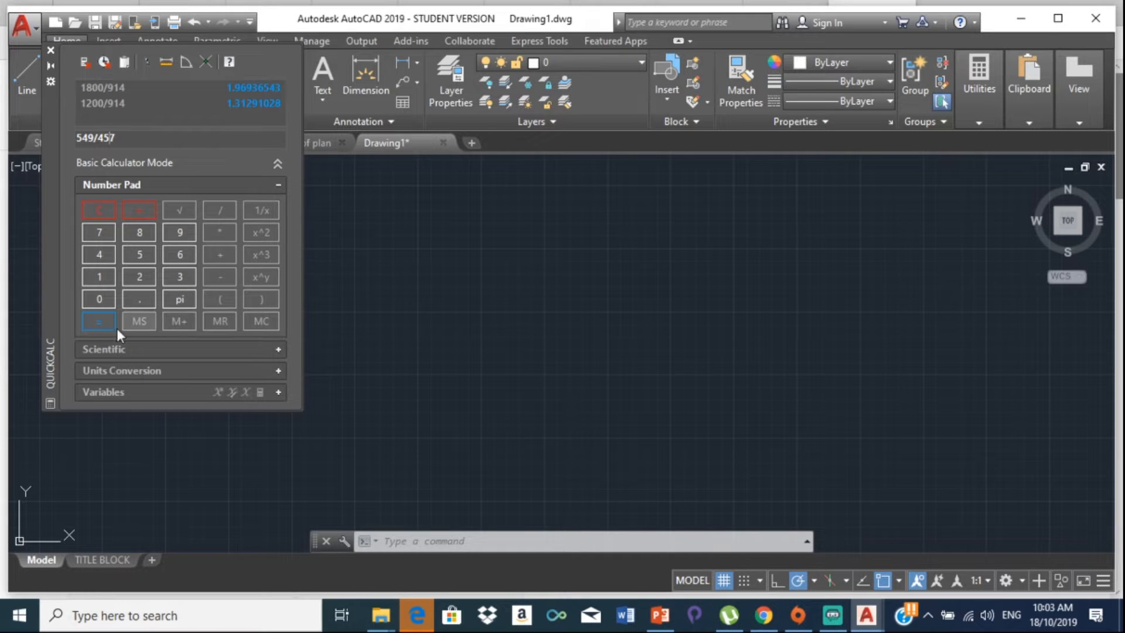
pyautogui.click(103, 318)
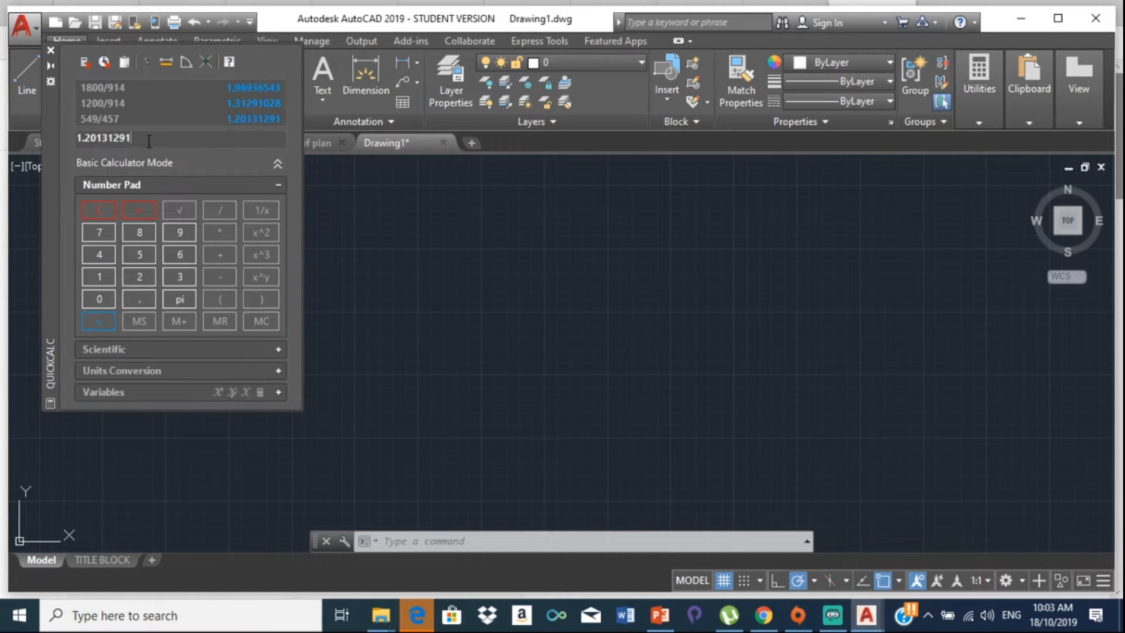
pyautogui.write('IN')
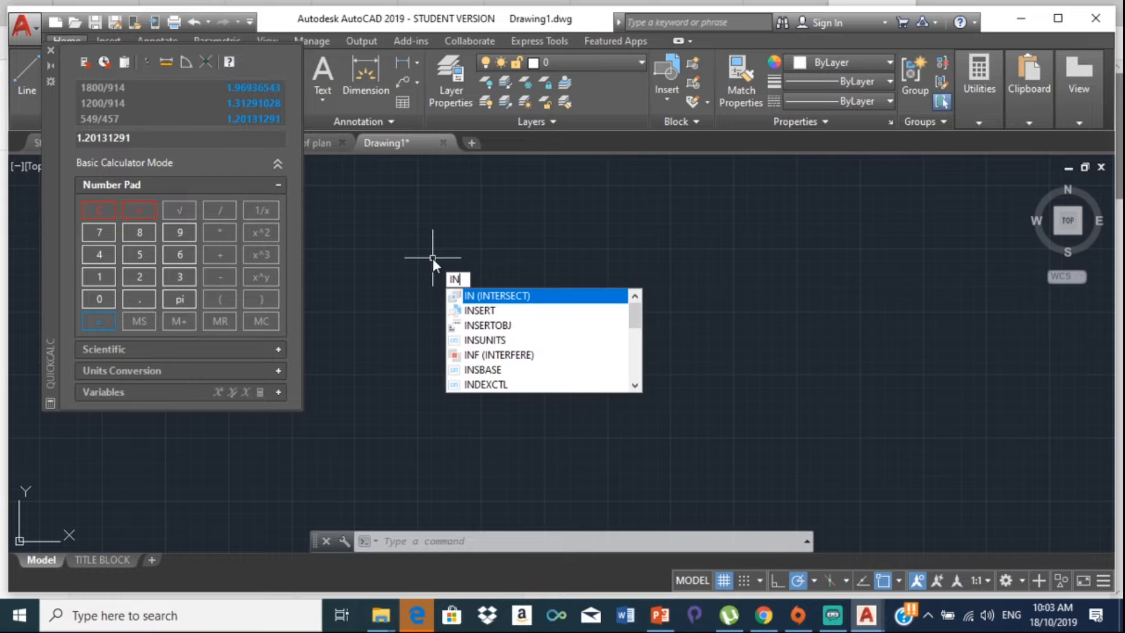
# Step: Insert the Window - Half-circle 36 in. block with X scale 1.96936543 and Y scale 1.20131291
pyautogui.click(493, 310)
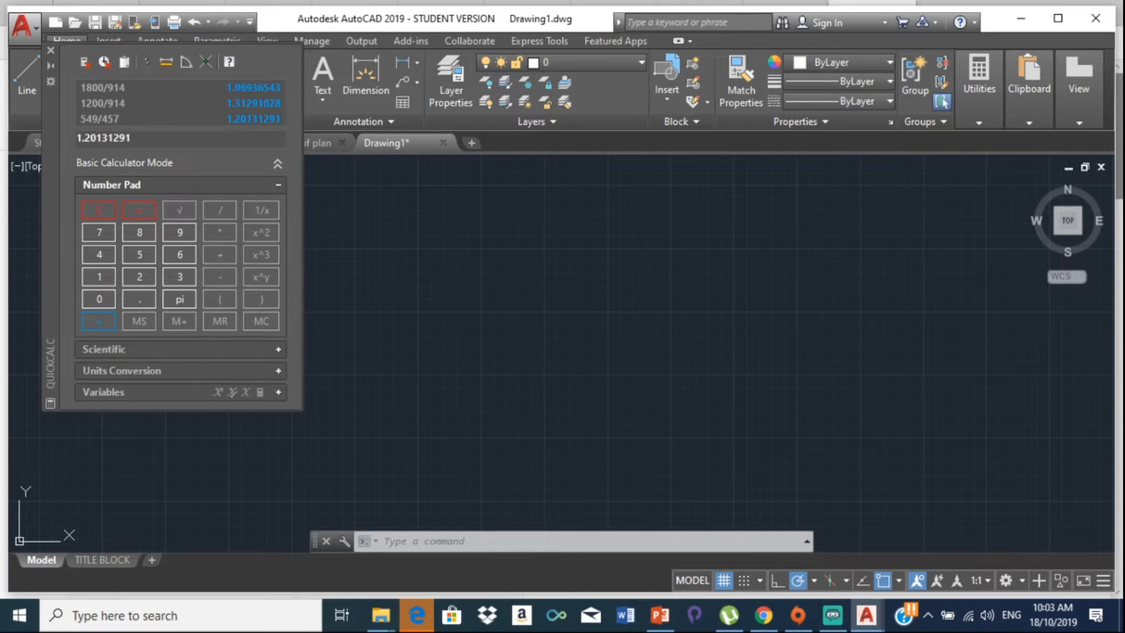
pyautogui.click(770, 206)
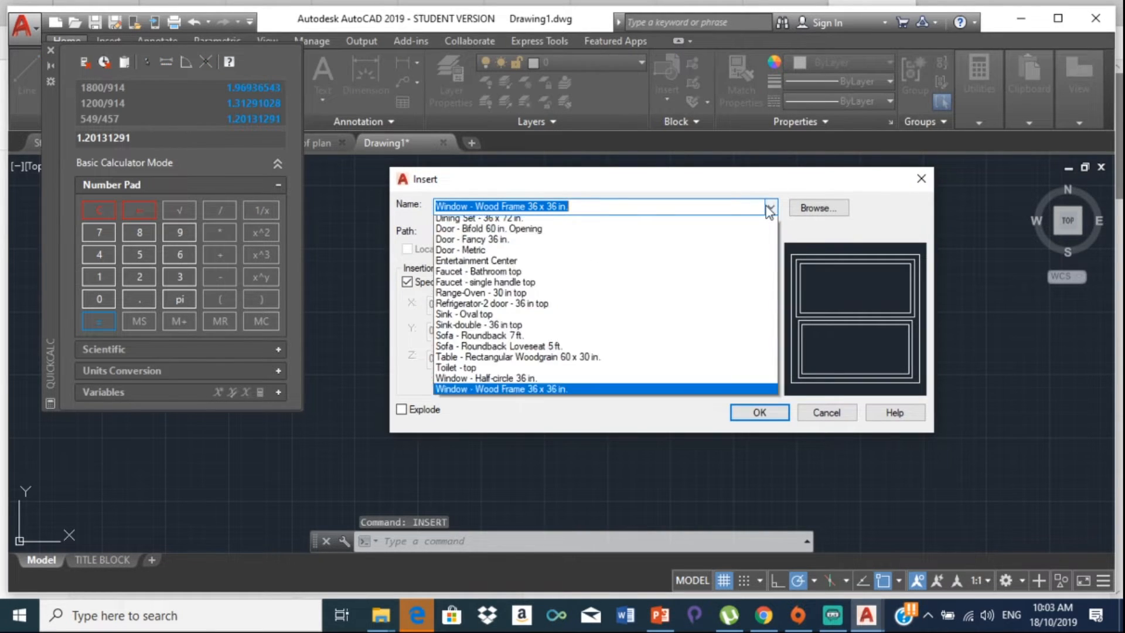
pyautogui.click(542, 436)
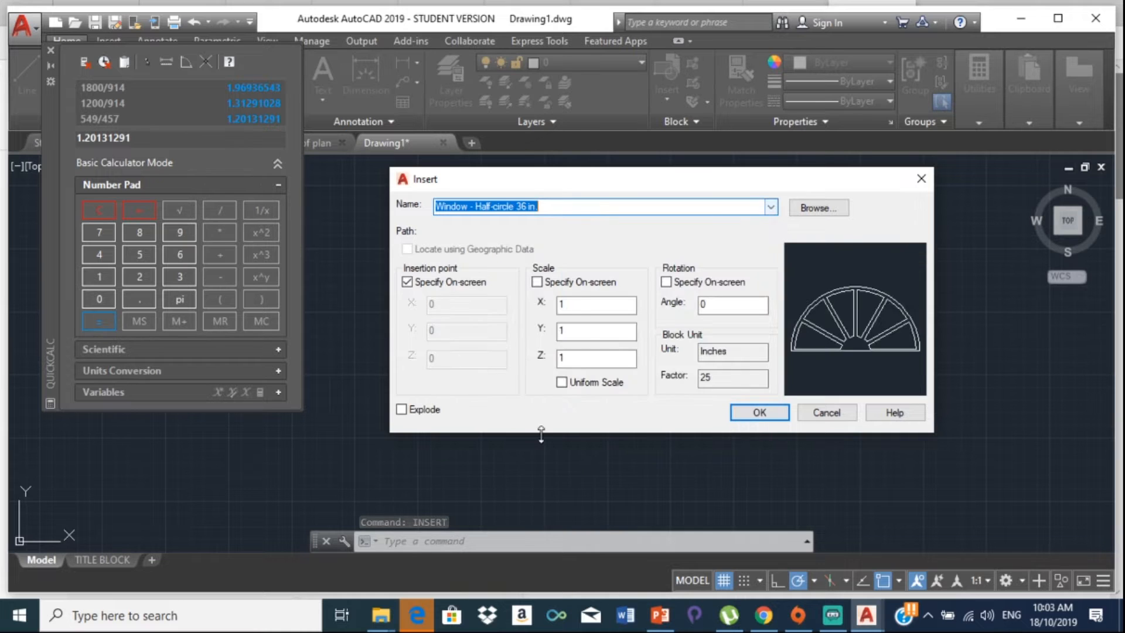
pyautogui.click(606, 302)
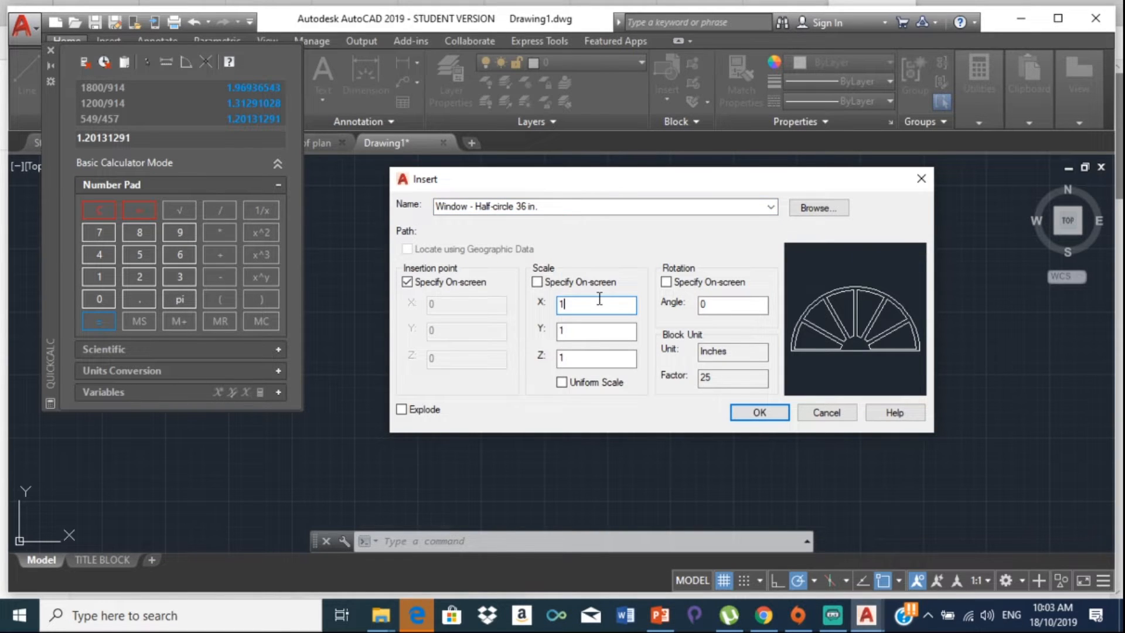
pyautogui.doubleClick(597, 300)
pyautogui.rightClick(592, 301)
pyautogui.click(653, 366)
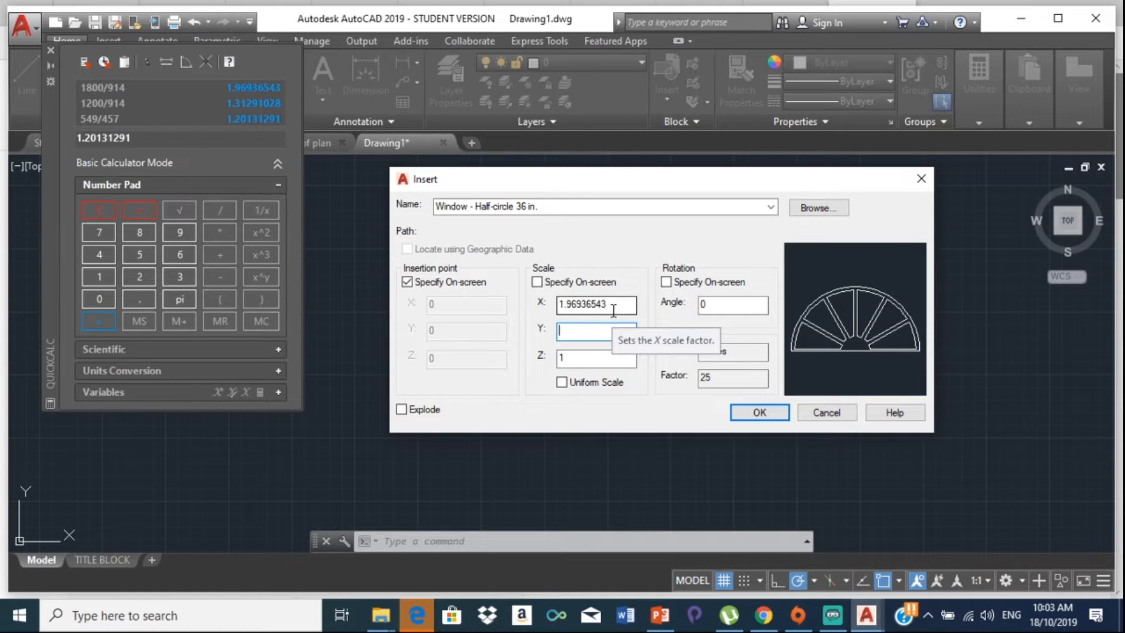
pyautogui.write('1.20131291')
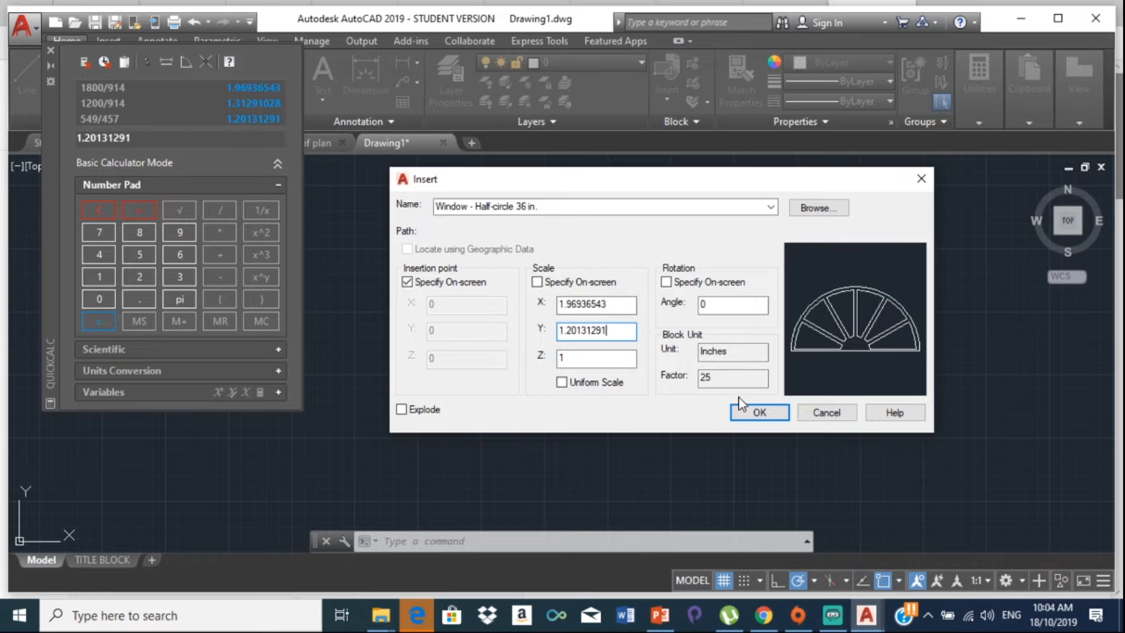
pyautogui.click(756, 410)
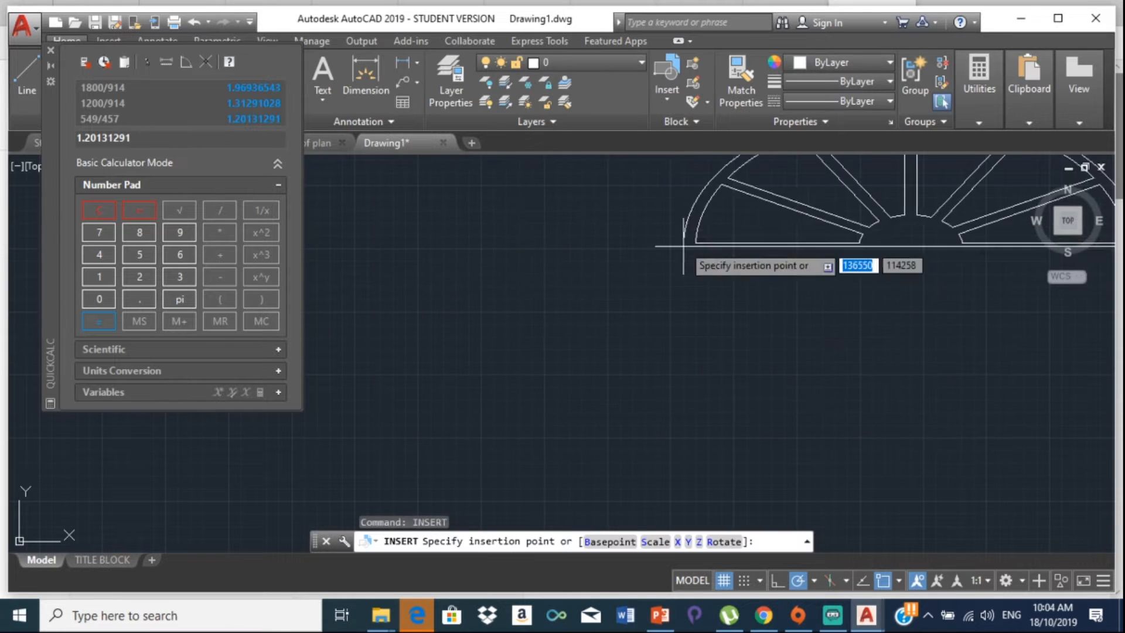
# Step: Place the scaled arch at the left window's top-left corner and close QuickCalc
pyautogui.moveTo(718, 315); pyautogui.dragTo(546, 265, button='middle')
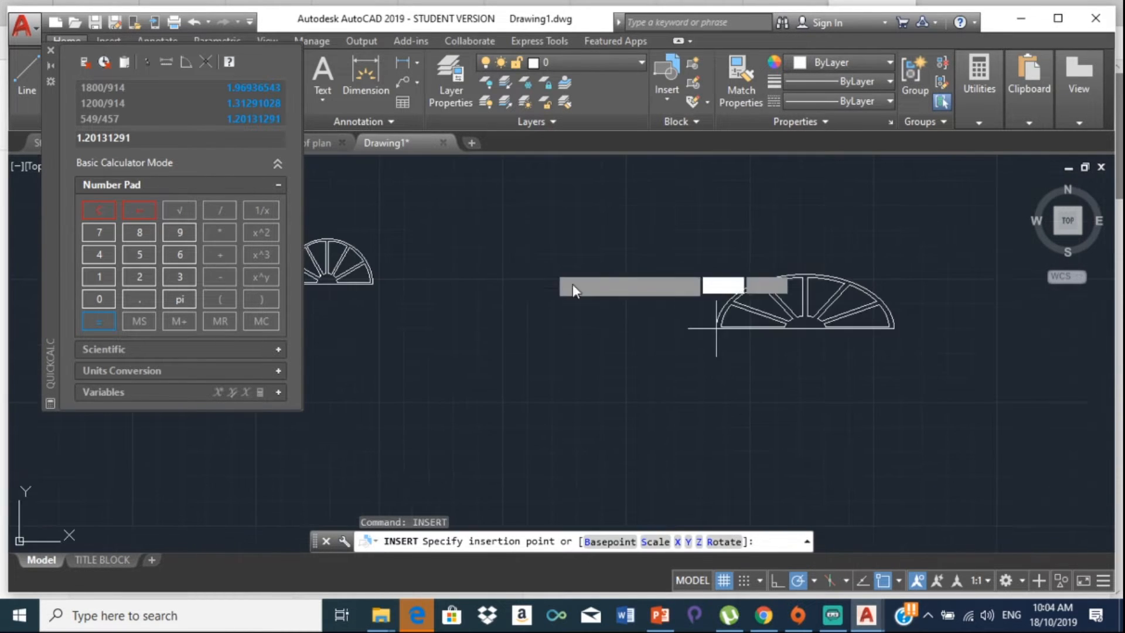
pyautogui.scroll(-8, 785, 345)
pyautogui.scroll(8, 750, 328)
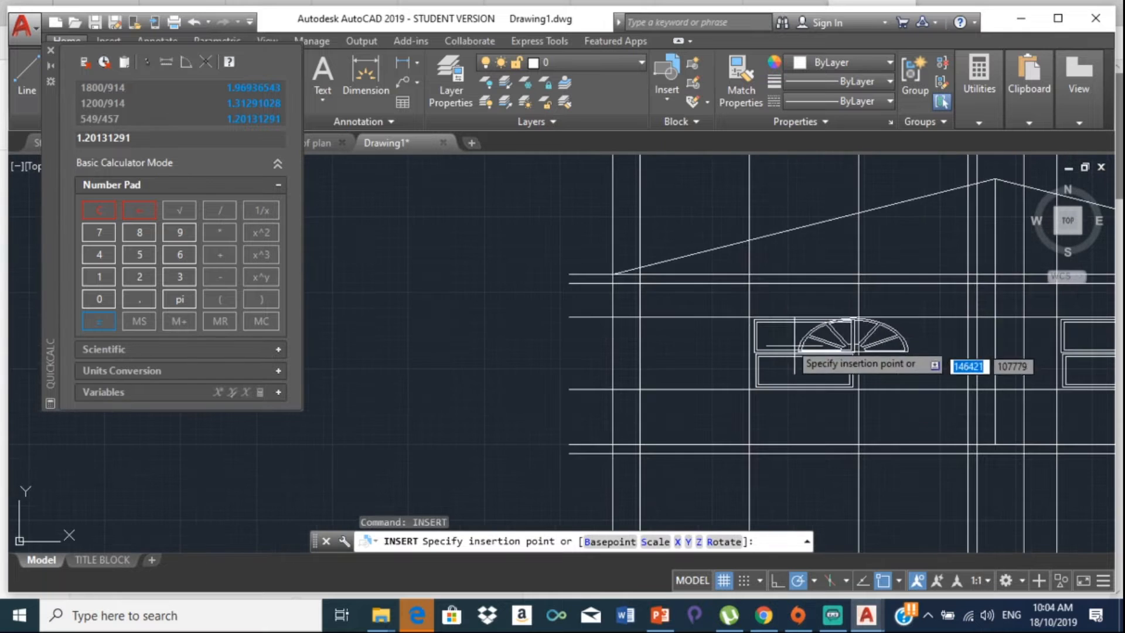
pyautogui.scroll(2, 769, 320)
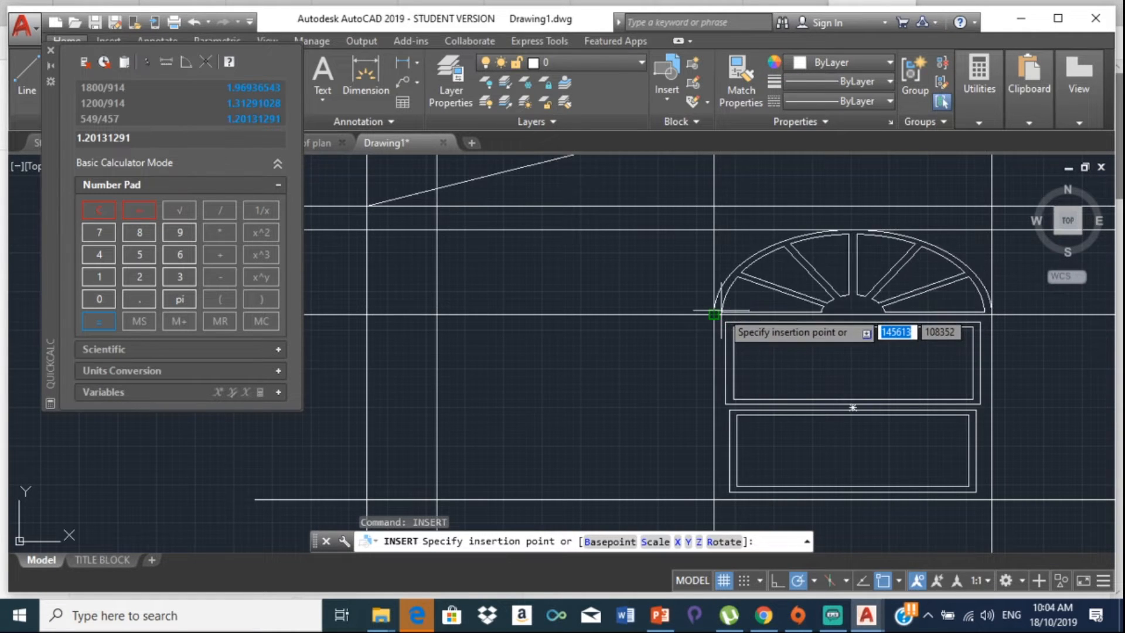
pyautogui.scroll(-8, 721, 328)
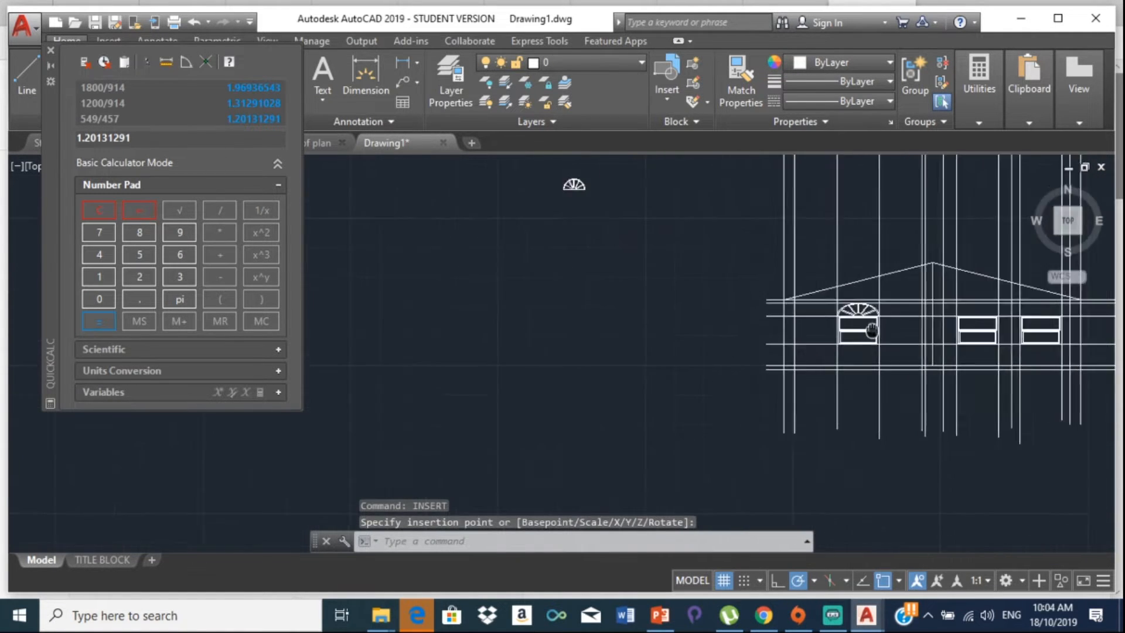
pyautogui.scroll(4, 752, 328)
pyautogui.click(734, 328)
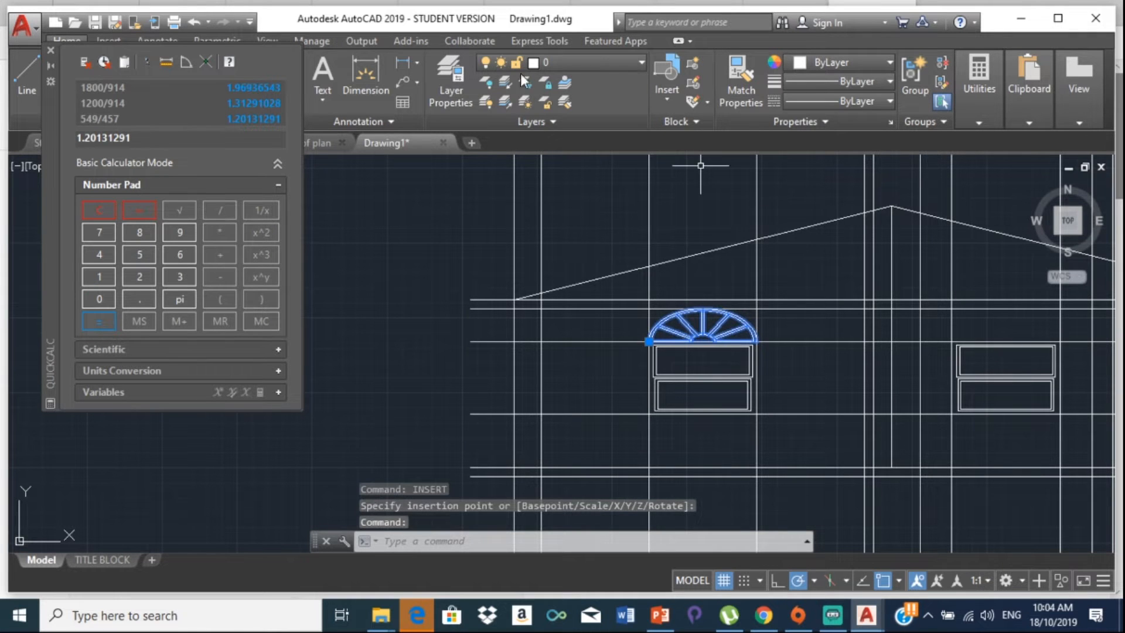
pyautogui.click(50, 49)
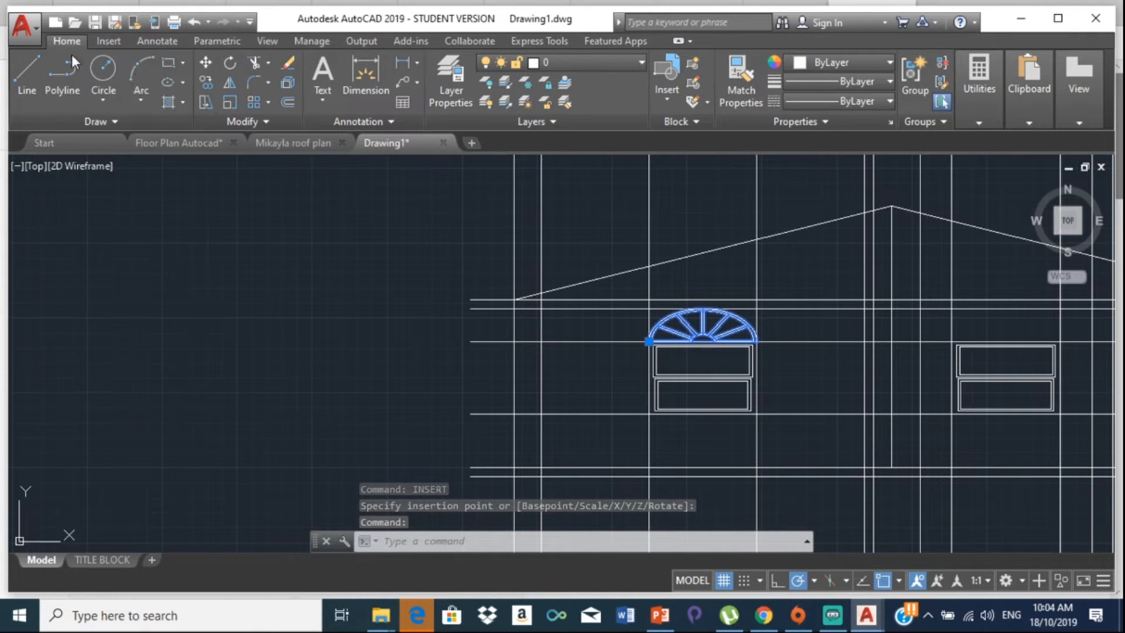
pyautogui.click(205, 82)
# Step: Copy the arch from its bottom-left corner onto the tops of the second and third windows
pyautogui.scroll(6, 603, 352)
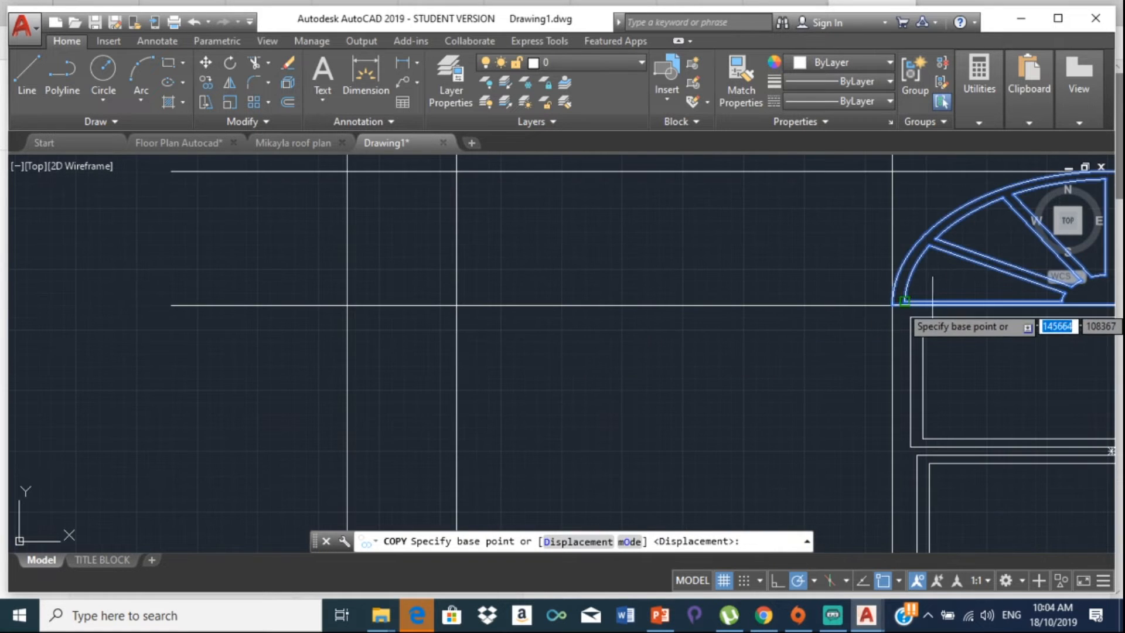
pyautogui.click(906, 302)
pyautogui.scroll(-6, 820, 264)
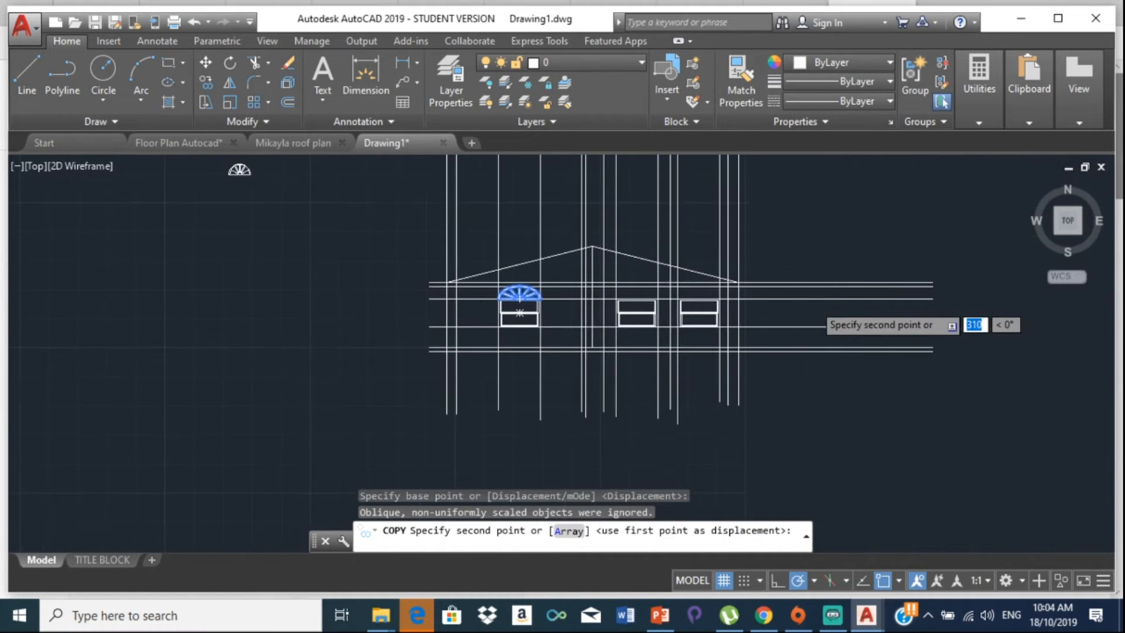
pyautogui.scroll(7, 629, 294)
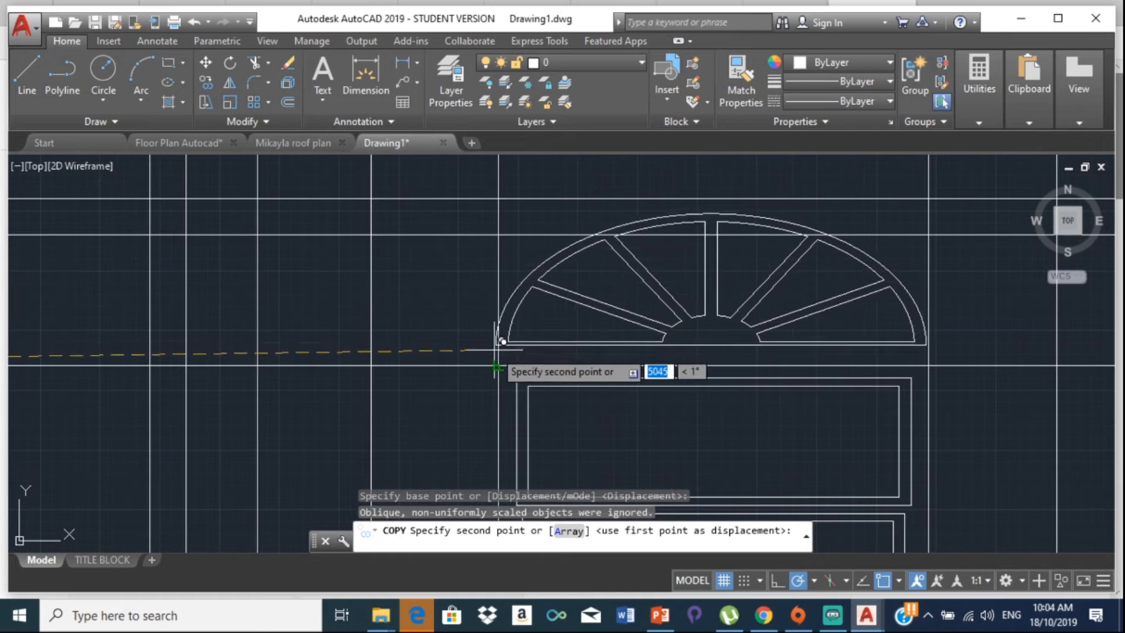
pyautogui.click(502, 342)
pyautogui.scroll(-5, 501, 346)
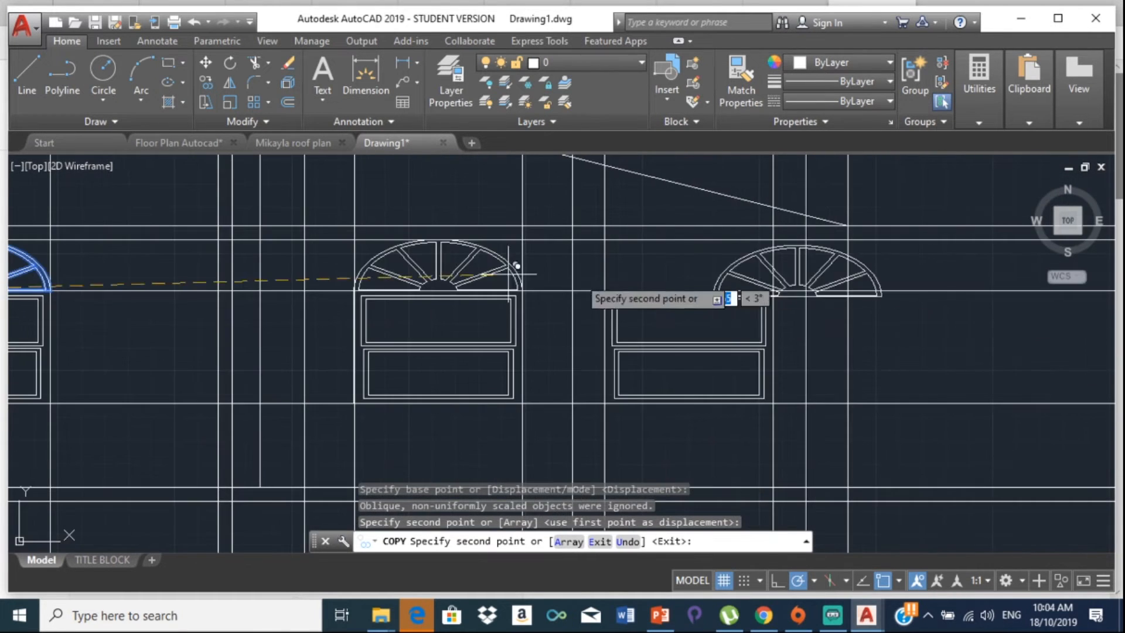
pyautogui.scroll(4, 508, 273)
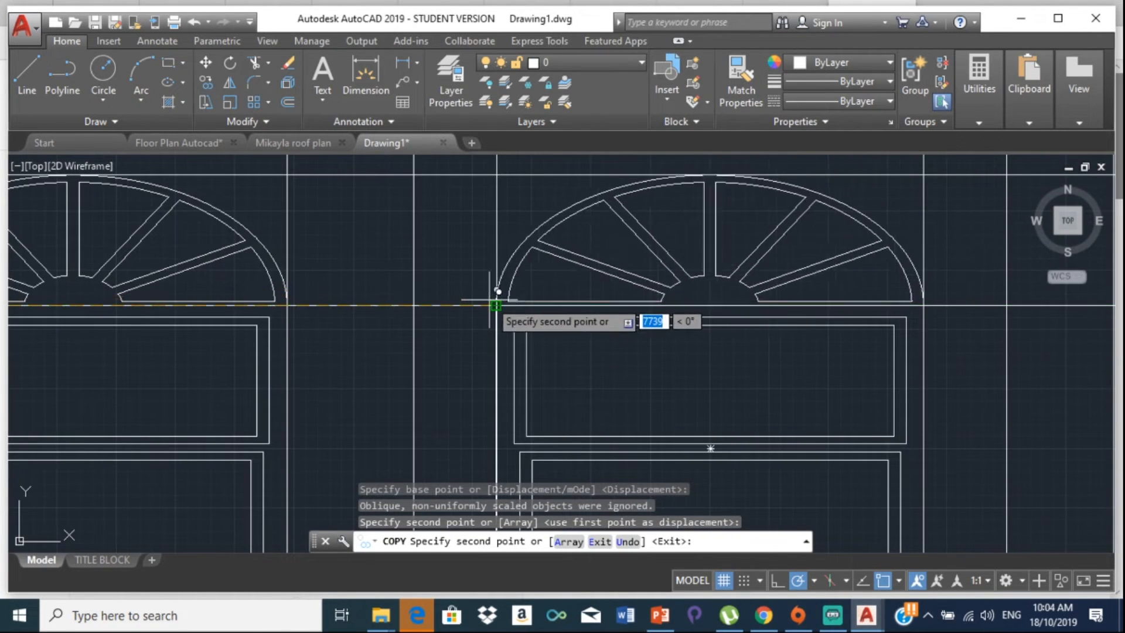
pyautogui.click(498, 302)
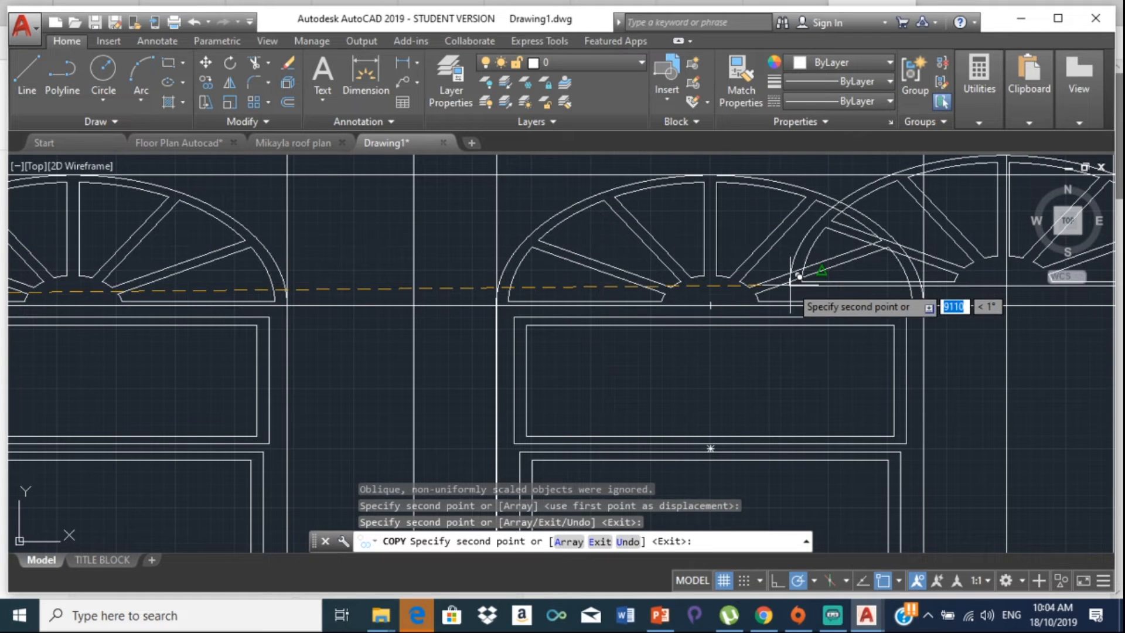
pyautogui.press('Escape')
pyautogui.scroll(-4, 789, 286)
pyautogui.scroll(-1, 720, 297)
pyautogui.moveTo(720, 298); pyautogui.dragTo(824, 345, button='middle')
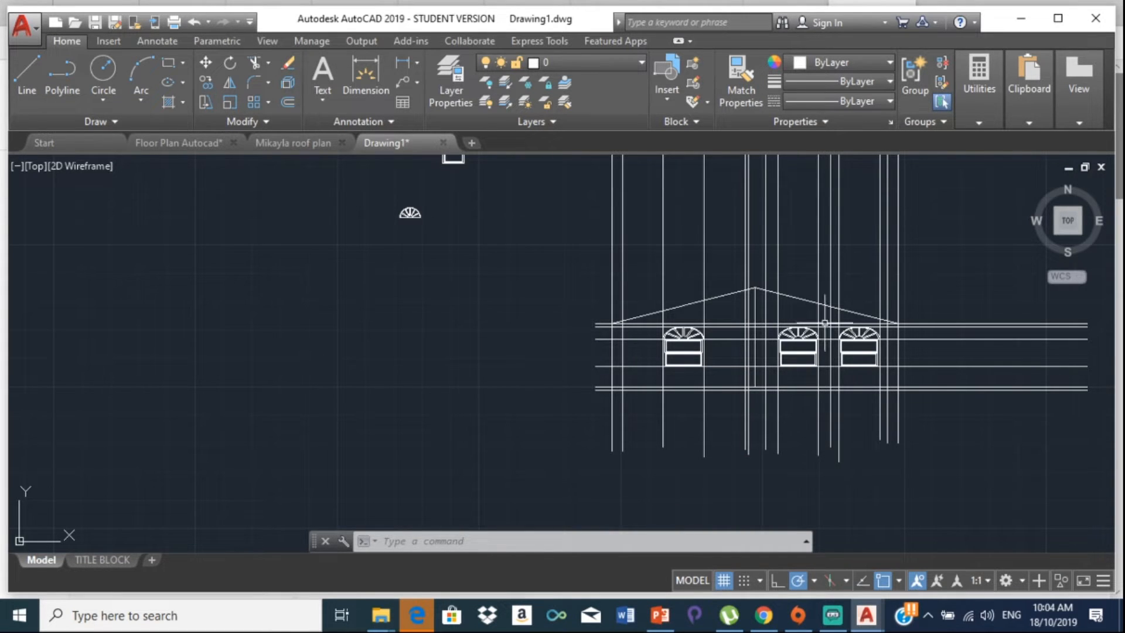
# Step: Delete the stray vertical construction line between the first two arched windows
pyautogui.scroll(6, 771, 345)
pyautogui.scroll(2, 770, 346)
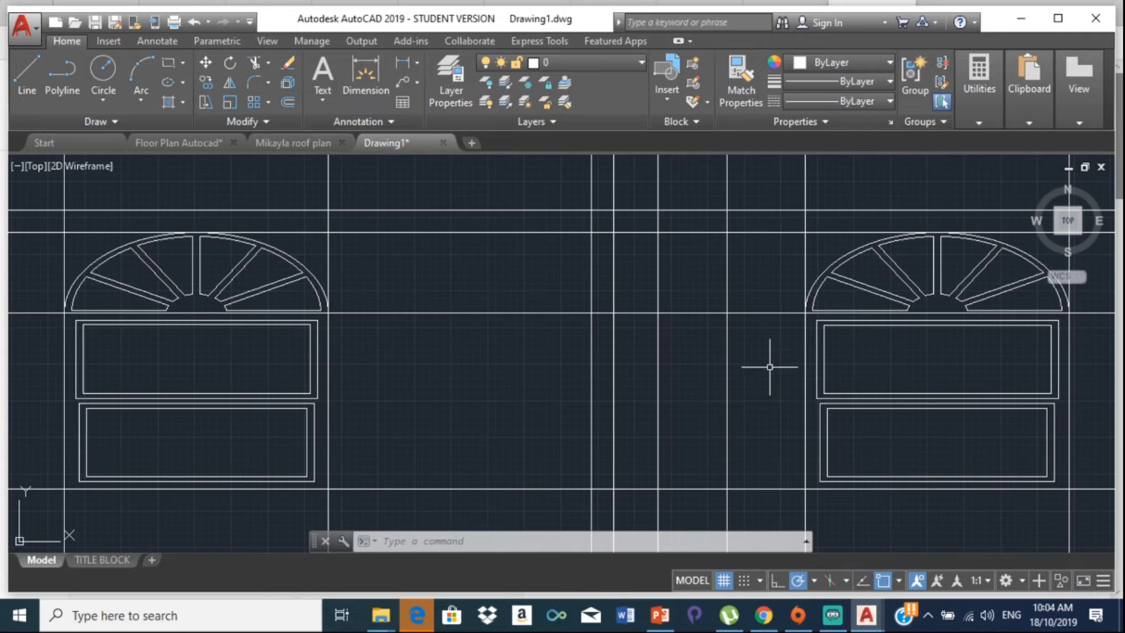
pyautogui.scroll(-4, 769, 367)
pyautogui.moveTo(757, 224); pyautogui.dragTo(714, 445, button='middle')
pyautogui.scroll(-10, 711, 291)
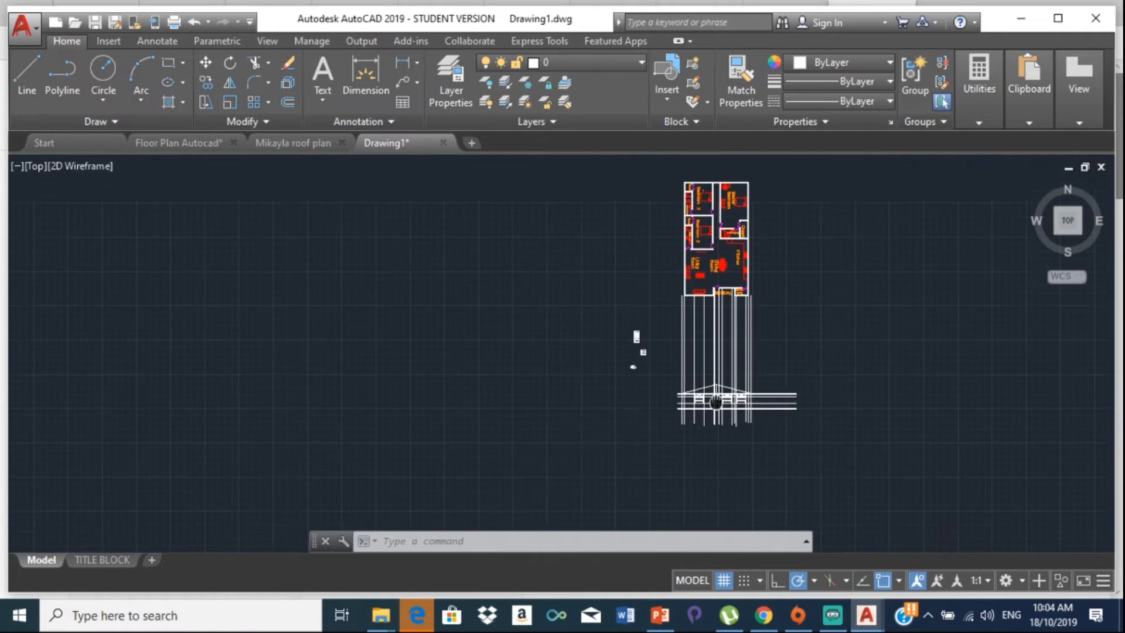
pyautogui.scroll(6, 706, 310)
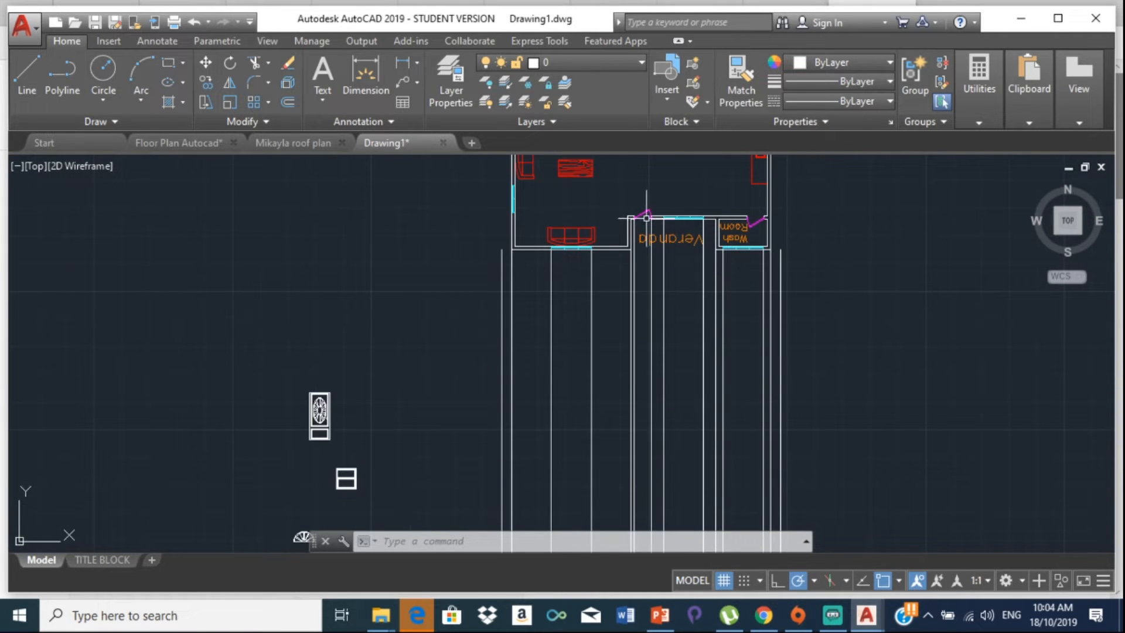
pyautogui.moveTo(651, 313); pyautogui.dragTo(638, 249, button='middle')
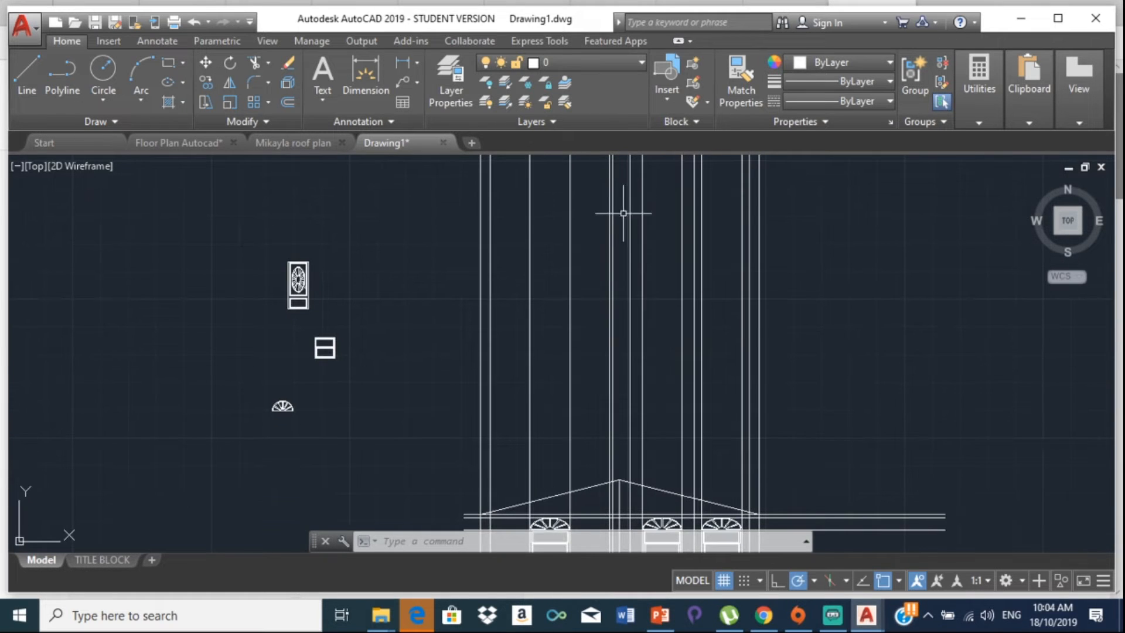
pyautogui.moveTo(620, 402); pyautogui.dragTo(629, 319, button='middle')
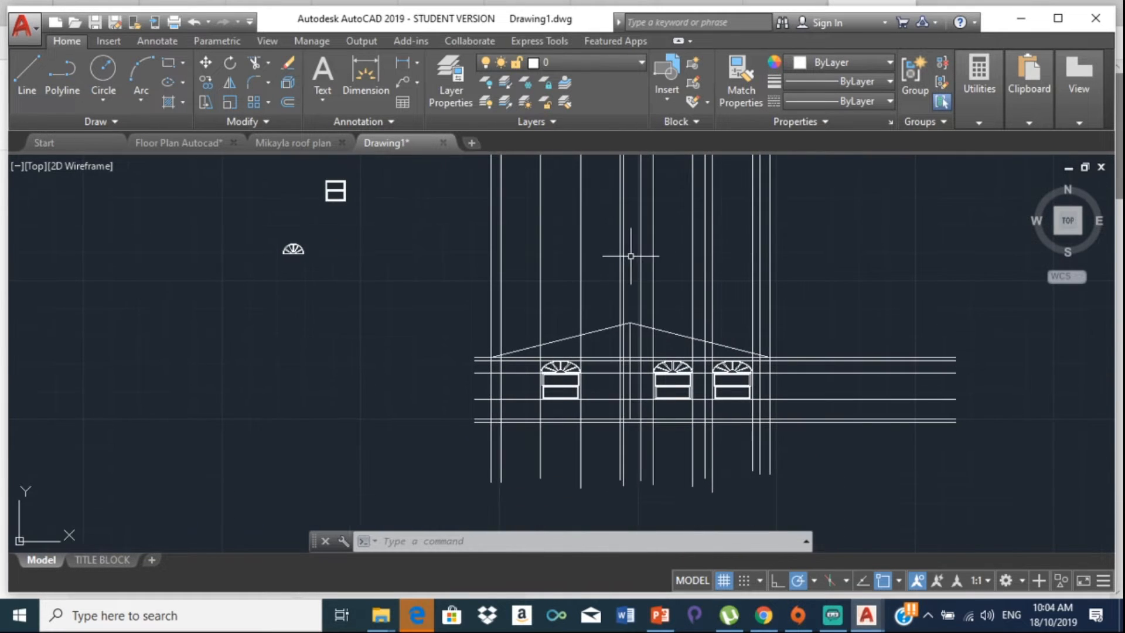
pyautogui.scroll(6, 630, 405)
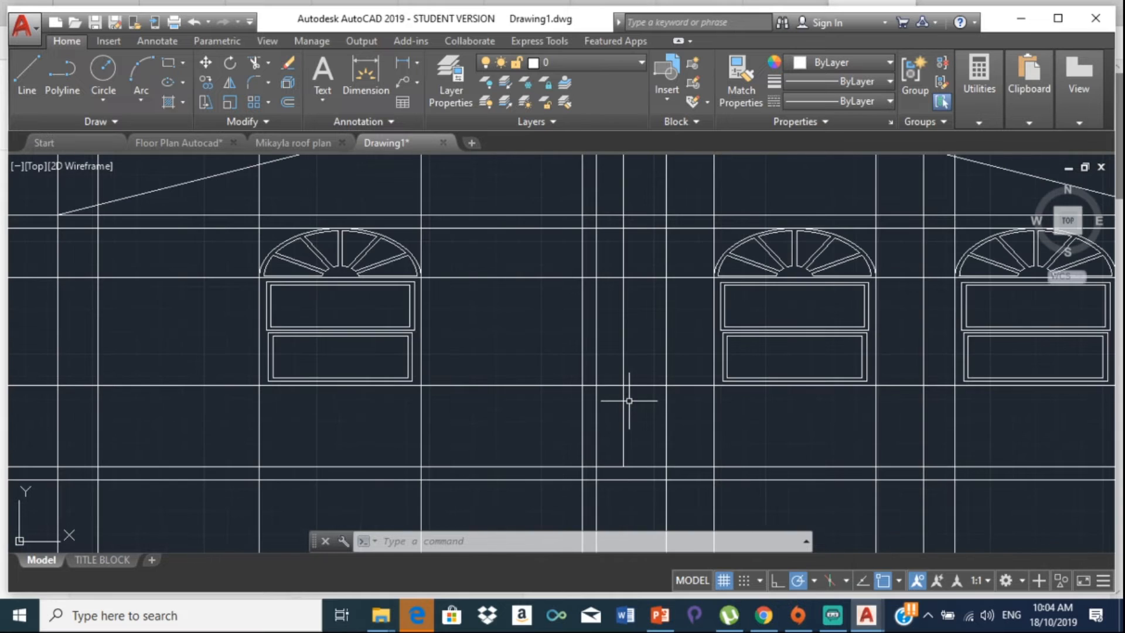
pyautogui.click(624, 408)
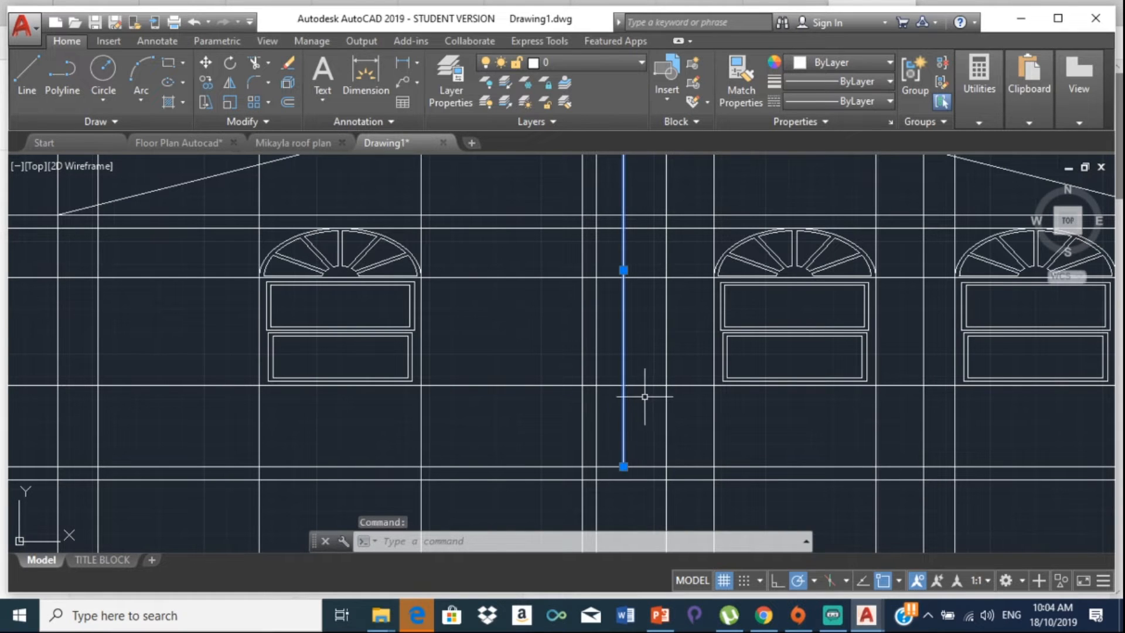
pyautogui.press('Delete')
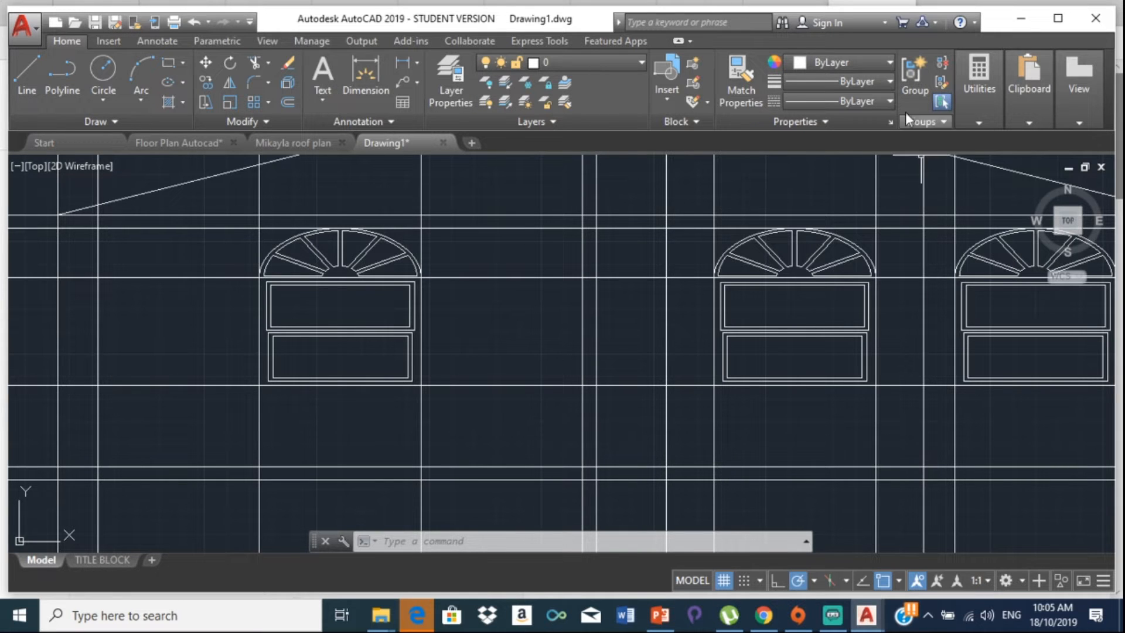
# Step: Measure distances between wall-line and window-line intersections, cancelling each measurement
pyautogui.click(988, 122)
pyautogui.click(964, 156)
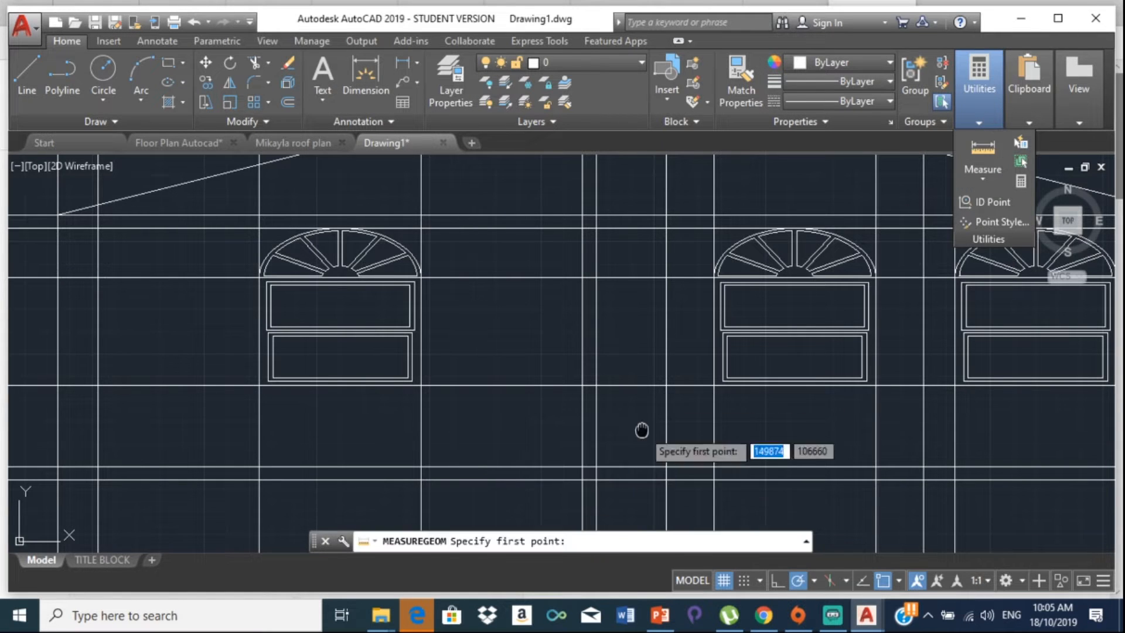
pyautogui.moveTo(640, 430); pyautogui.dragTo(642, 286, button='middle')
pyautogui.click(666, 324)
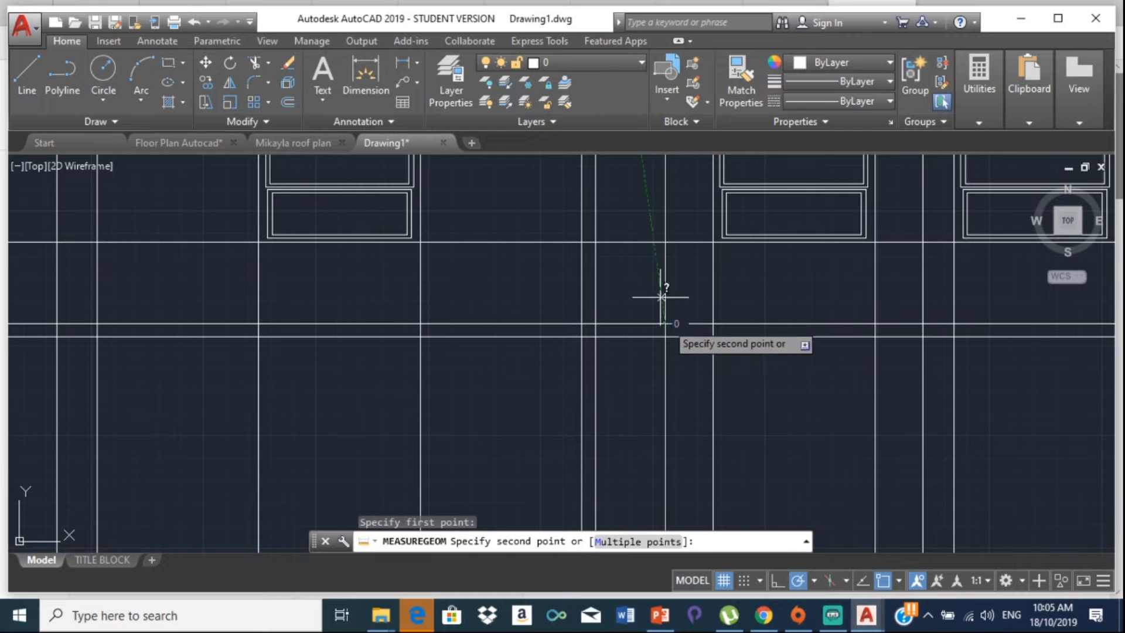
pyautogui.moveTo(666, 220); pyautogui.dragTo(614, 450, button='middle')
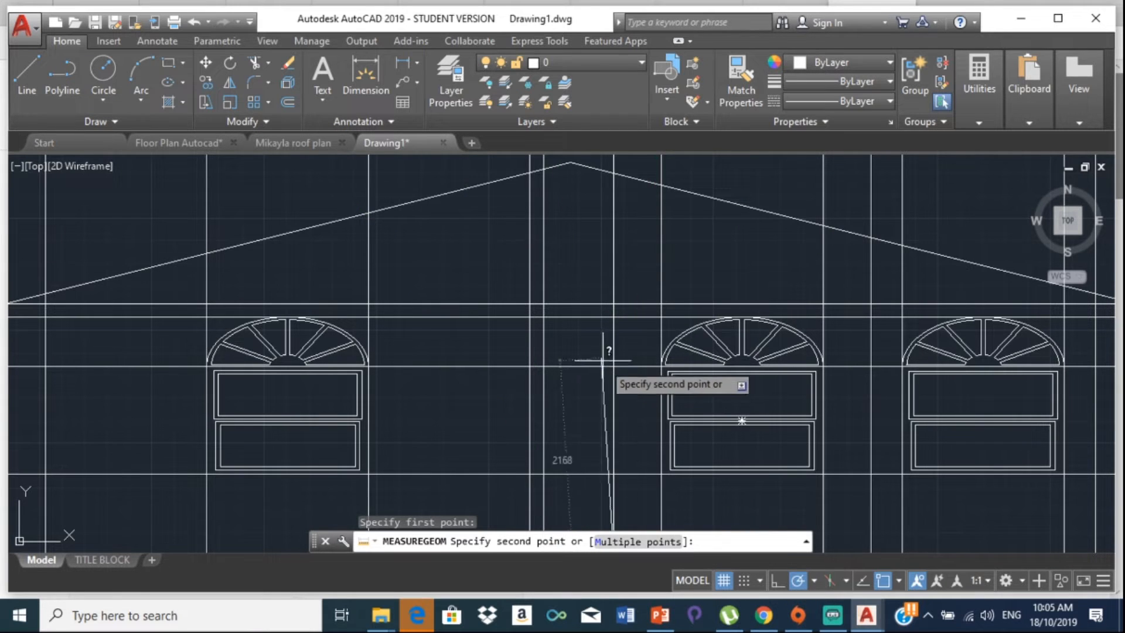
pyautogui.press('Escape')
pyautogui.click(980, 88)
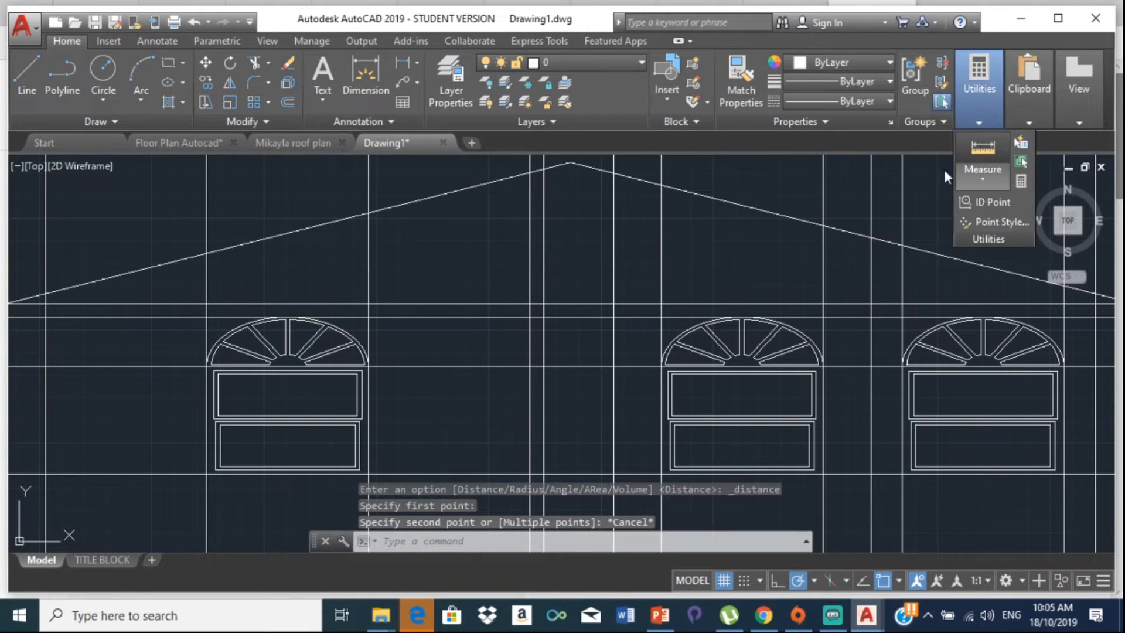
pyautogui.click(982, 151)
pyautogui.click(614, 366)
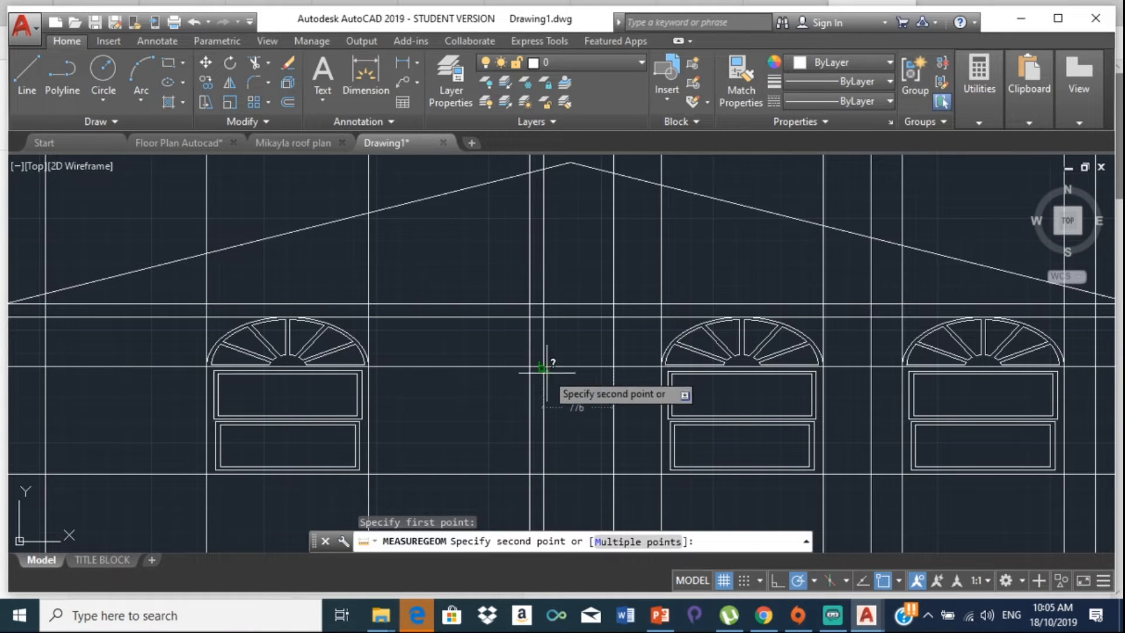
pyautogui.press('Escape')
pyautogui.scroll(-5, 552, 377)
pyautogui.moveTo(558, 366); pyautogui.dragTo(636, 378, button='middle')
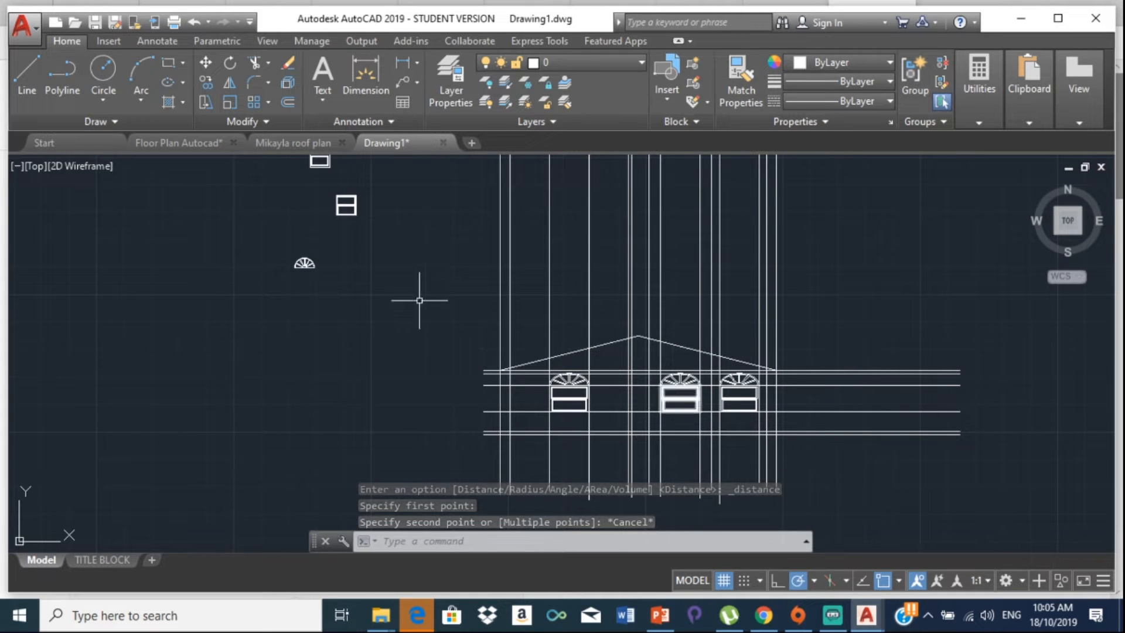
# Step: Measure the fancy door's height upward from its lower-left corner
pyautogui.moveTo(314, 194); pyautogui.dragTo(383, 341, button='middle')
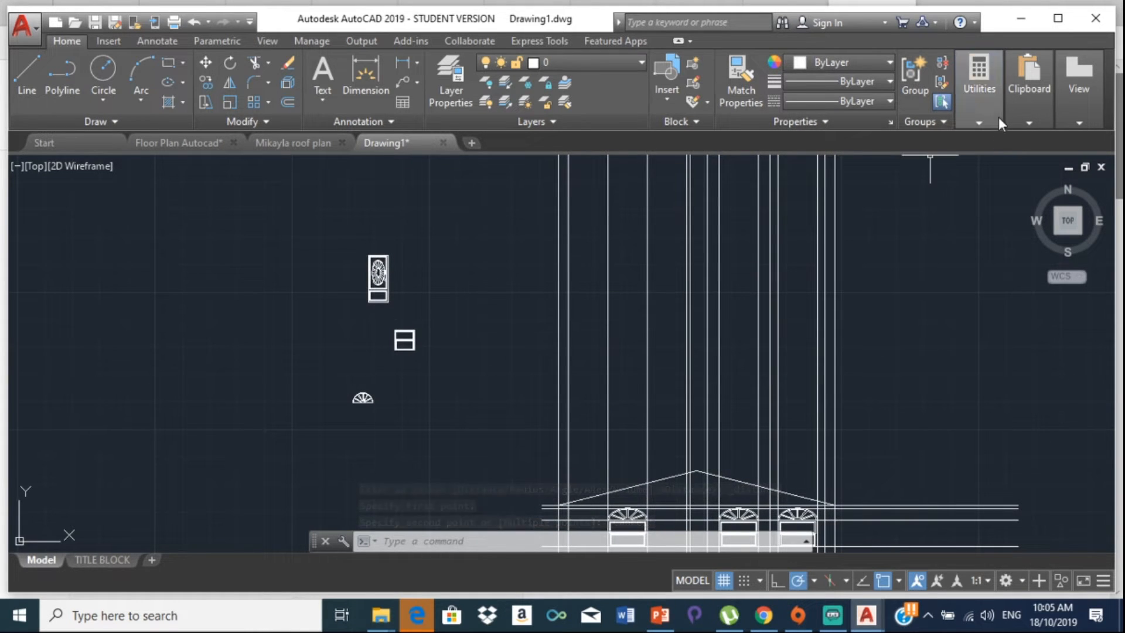
pyautogui.click(979, 94)
pyautogui.click(982, 151)
pyautogui.scroll(4, 345, 290)
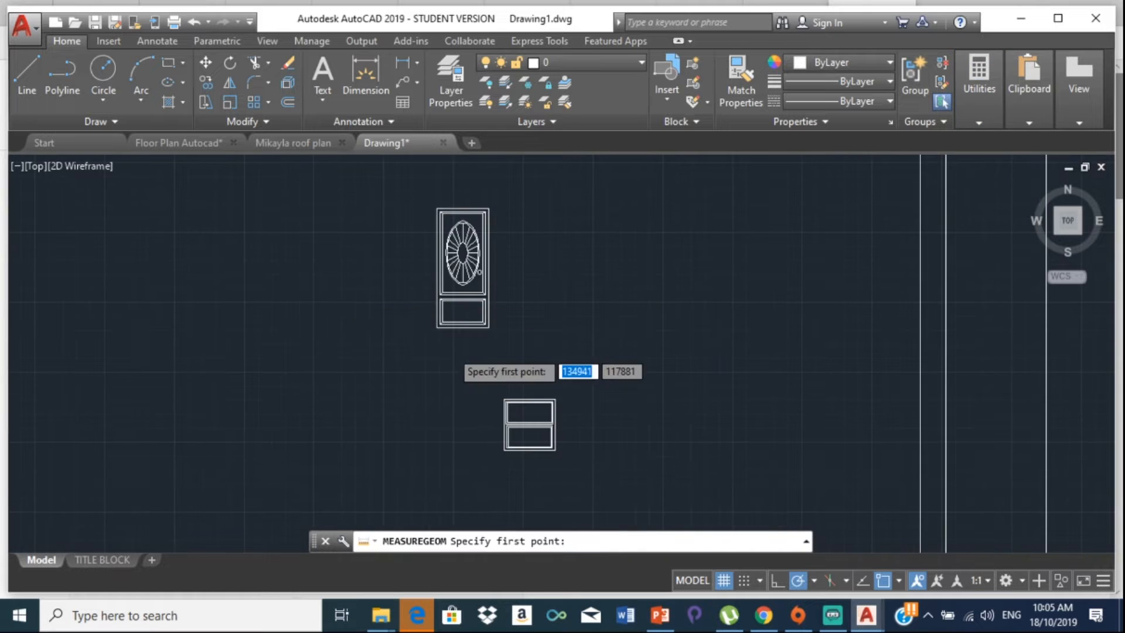
pyautogui.scroll(3, 389, 296)
pyautogui.click(389, 254)
pyautogui.scroll(-4, 397, 191)
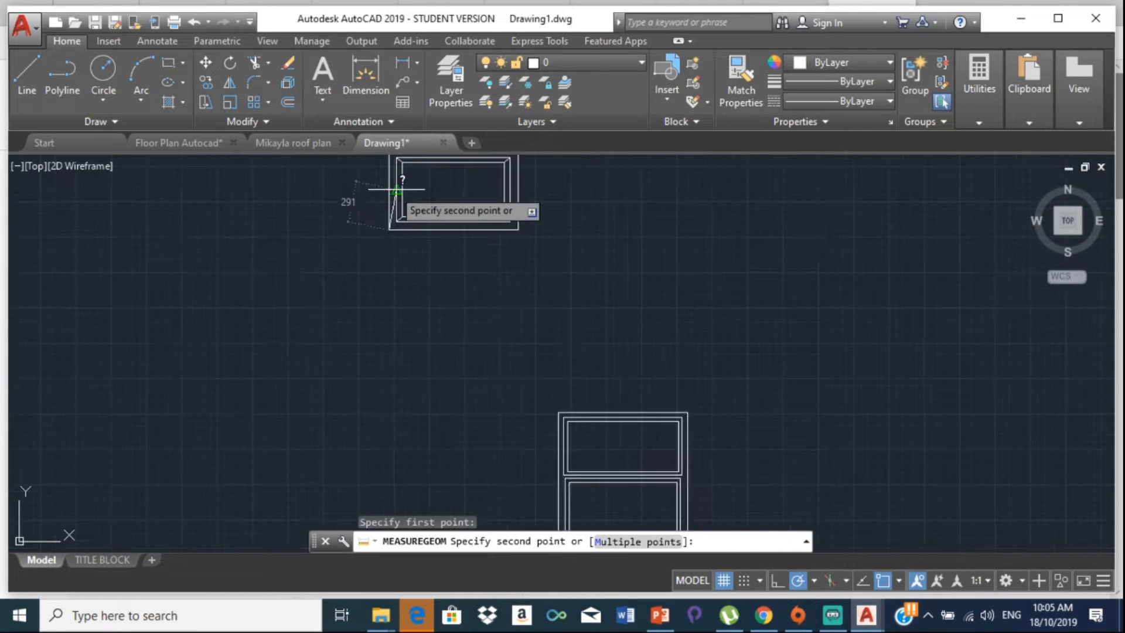
pyautogui.moveTo(396, 191); pyautogui.dragTo(362, 473, button='middle')
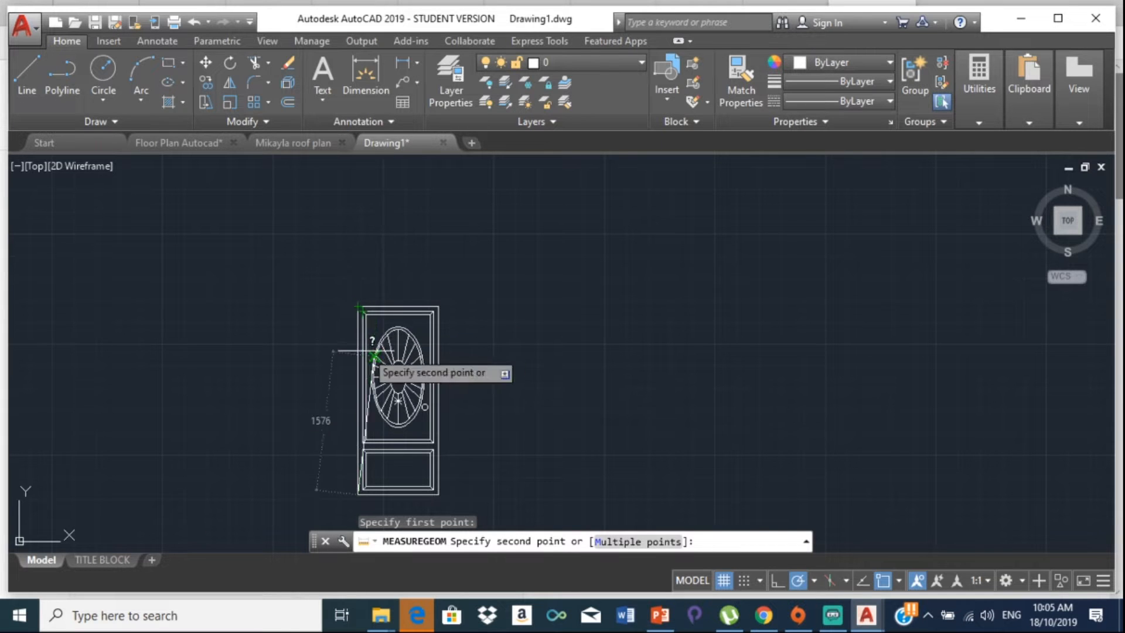
pyautogui.press('Escape')
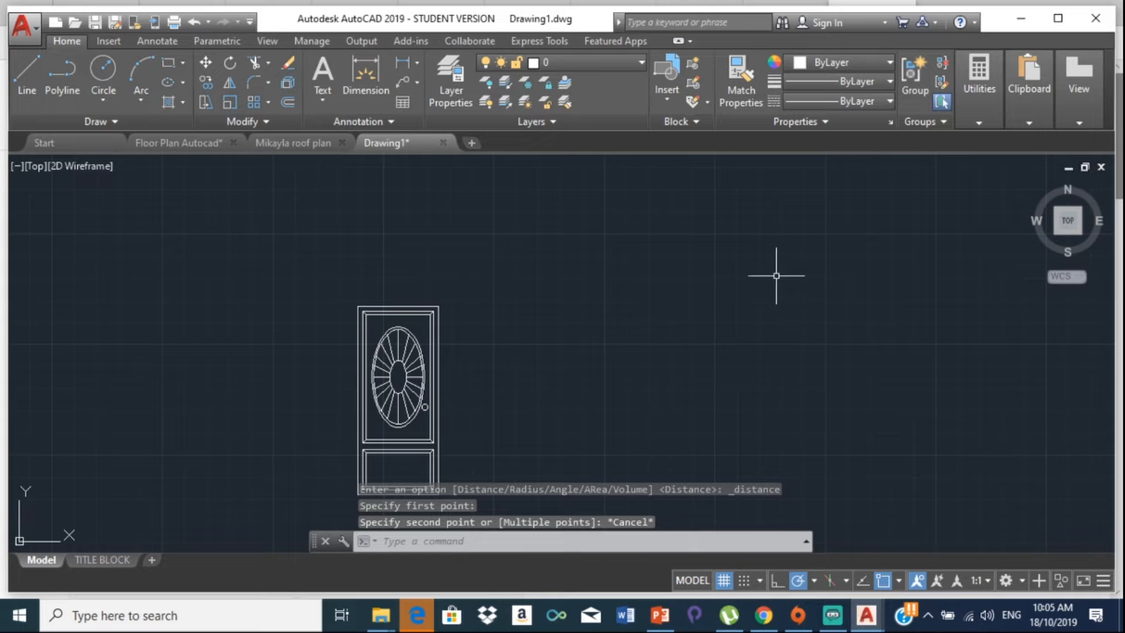
# Step: Reopen QuickCalc showing the 1800/914, 1200/914 and 549/457 results
pyautogui.click(990, 106)
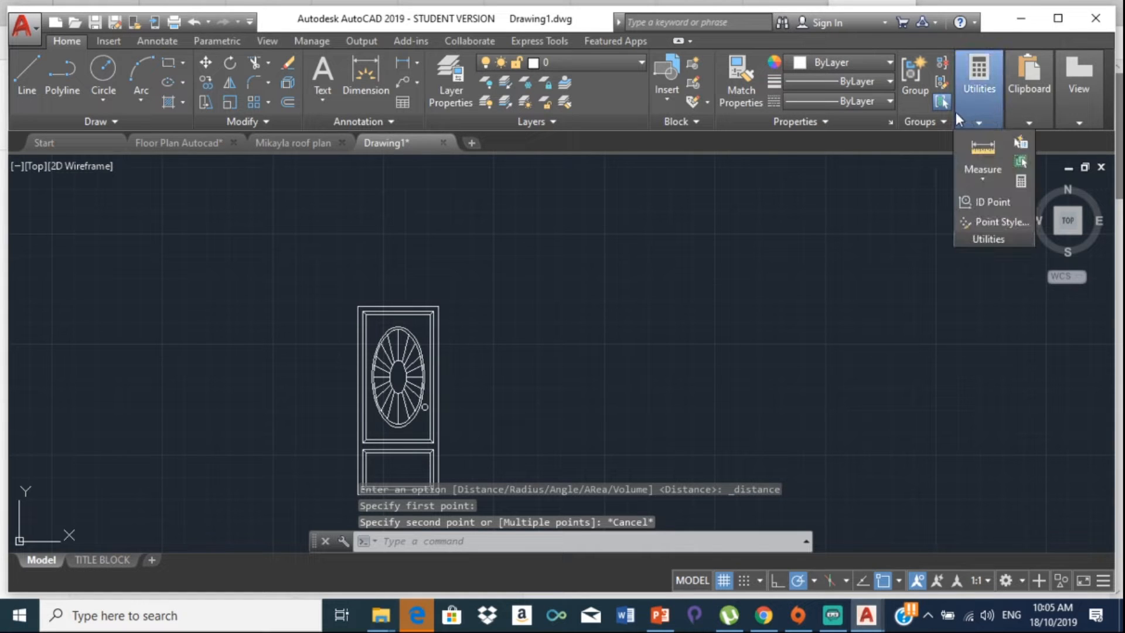
pyautogui.moveTo(979, 111)
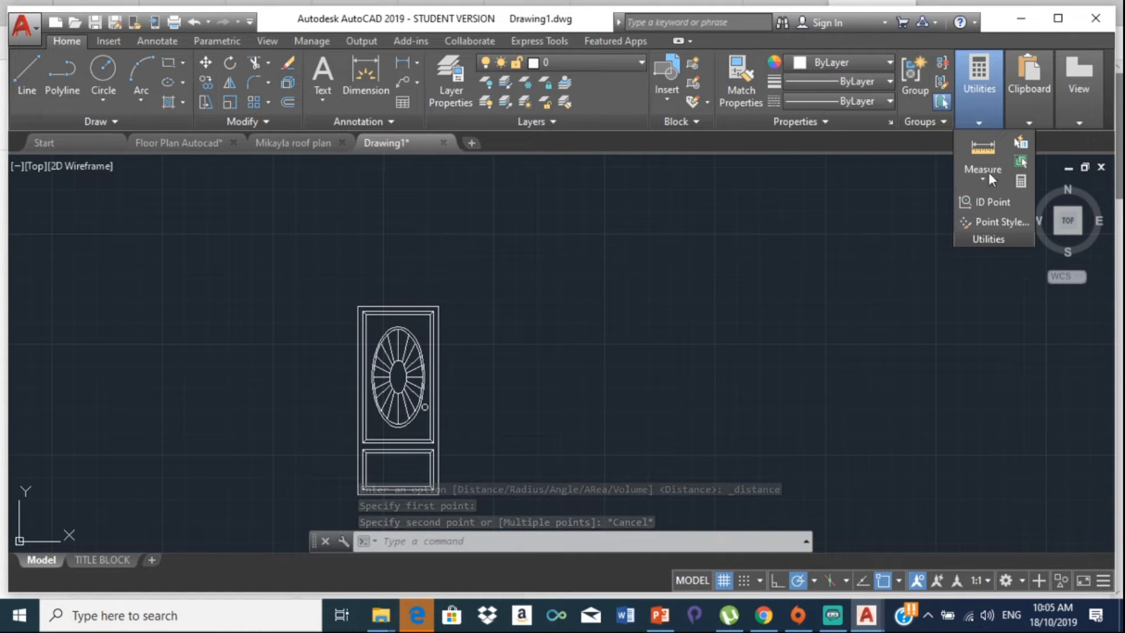
pyautogui.click(1021, 181)
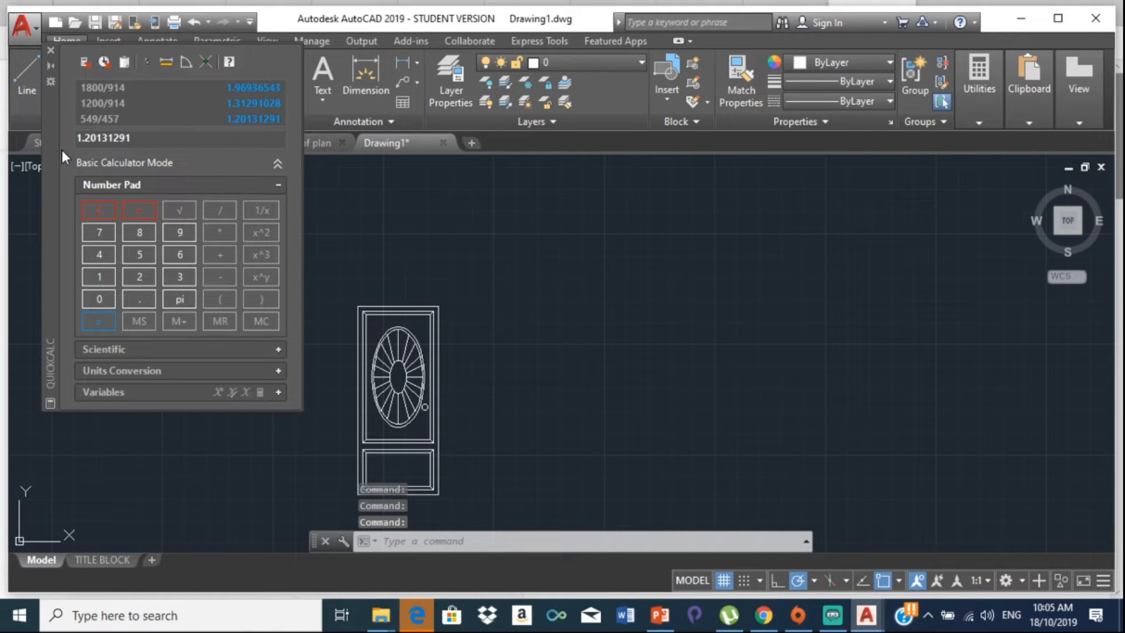
# Step: Evaluate 2100/2134 in a cleared QuickCalc, giving 0.984067479
pyautogui.click(98, 209)
pyautogui.write('2100/')
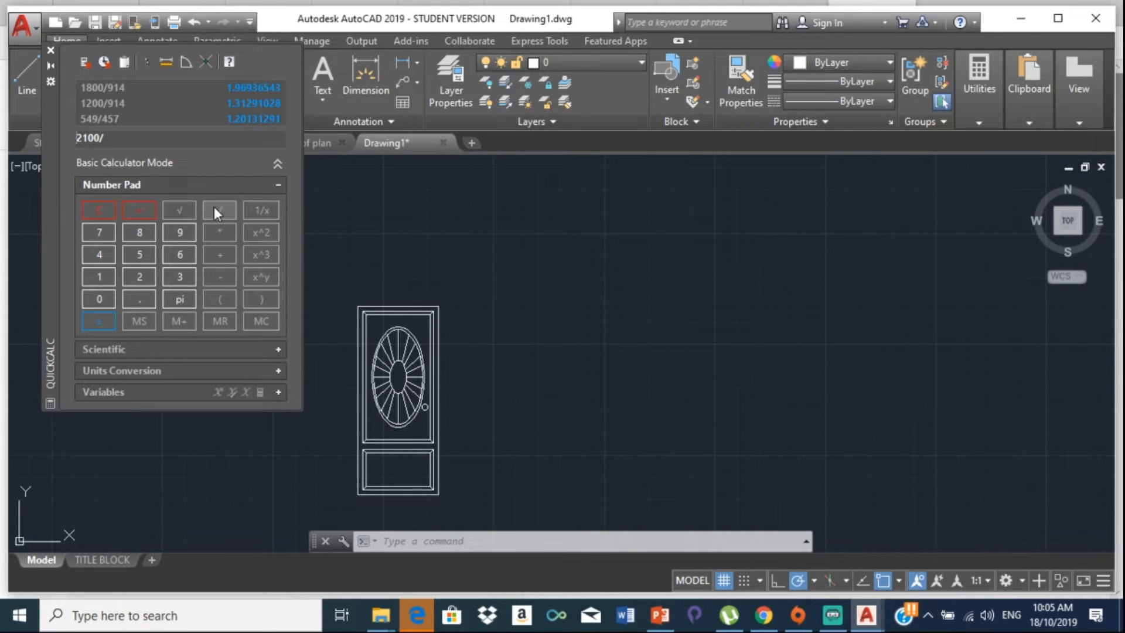
pyautogui.write('2134')
pyautogui.press('BackSpace')
pyautogui.press('BackSpace')
pyautogui.press('BackSpace')
pyautogui.write('2134')
pyautogui.click(100, 319)
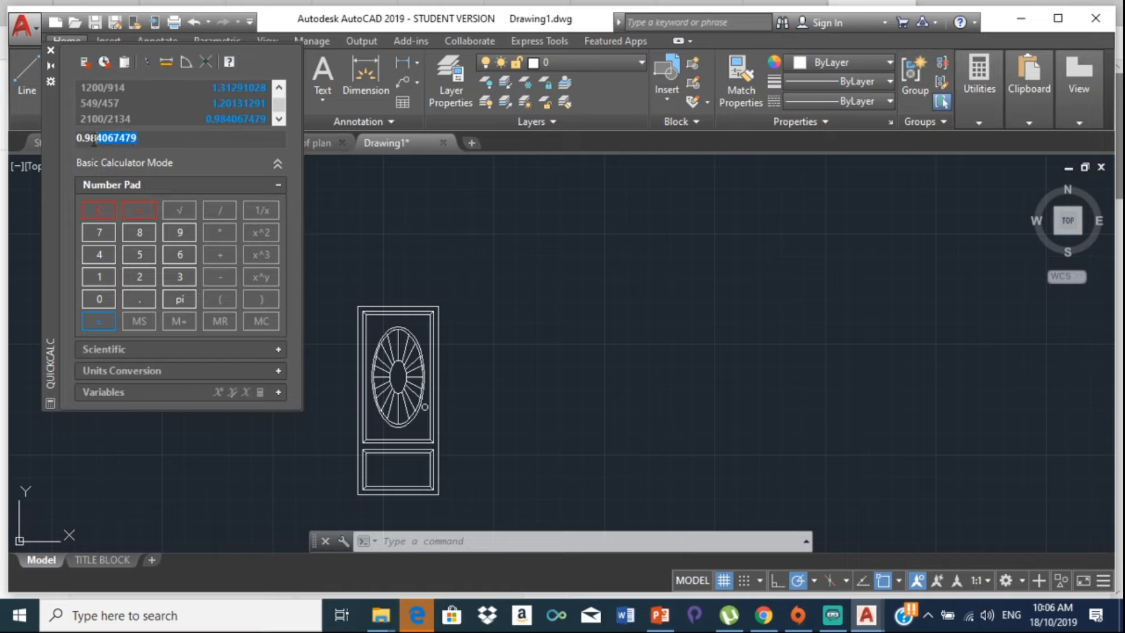
# Step: Copy the 0.984067479 result and close the calculator
pyautogui.rightClick(101, 139)
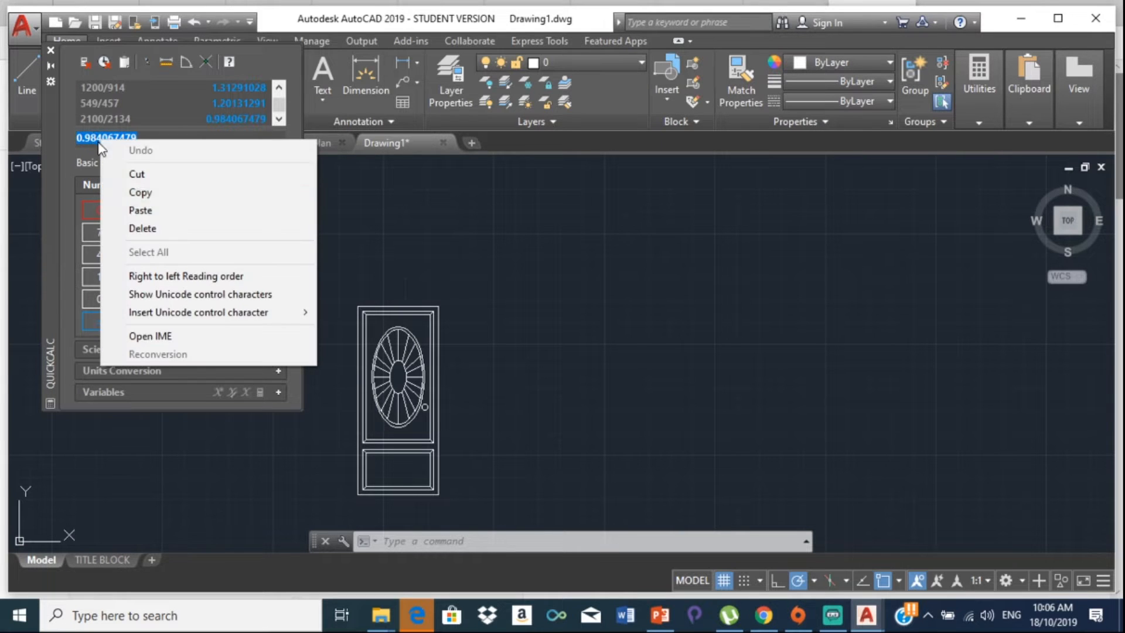
pyautogui.click(157, 194)
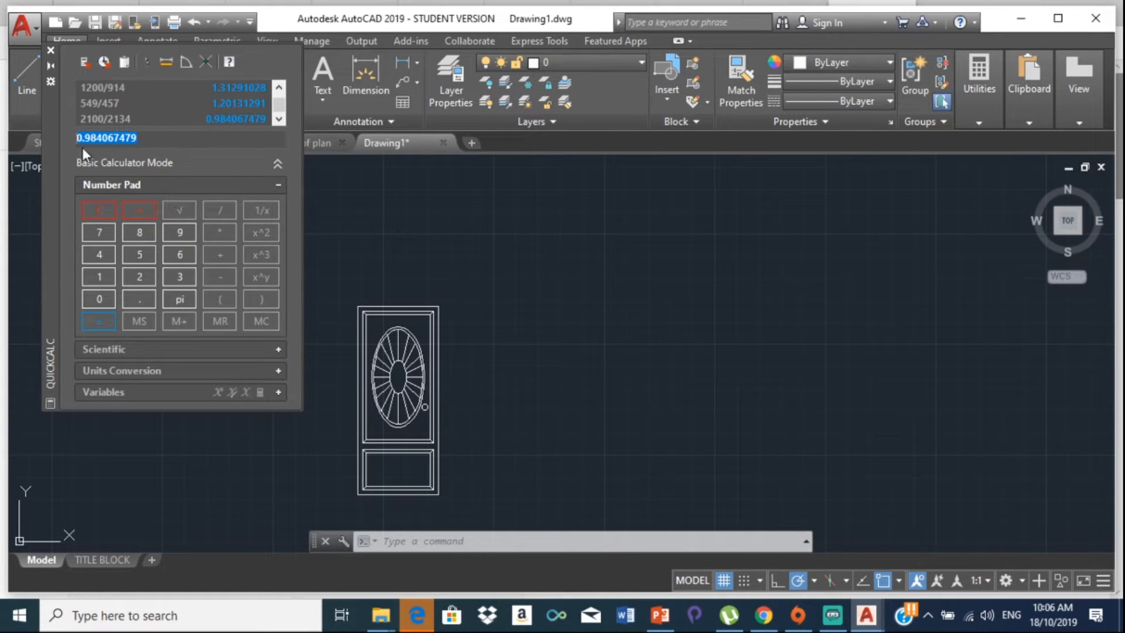
pyautogui.click(51, 50)
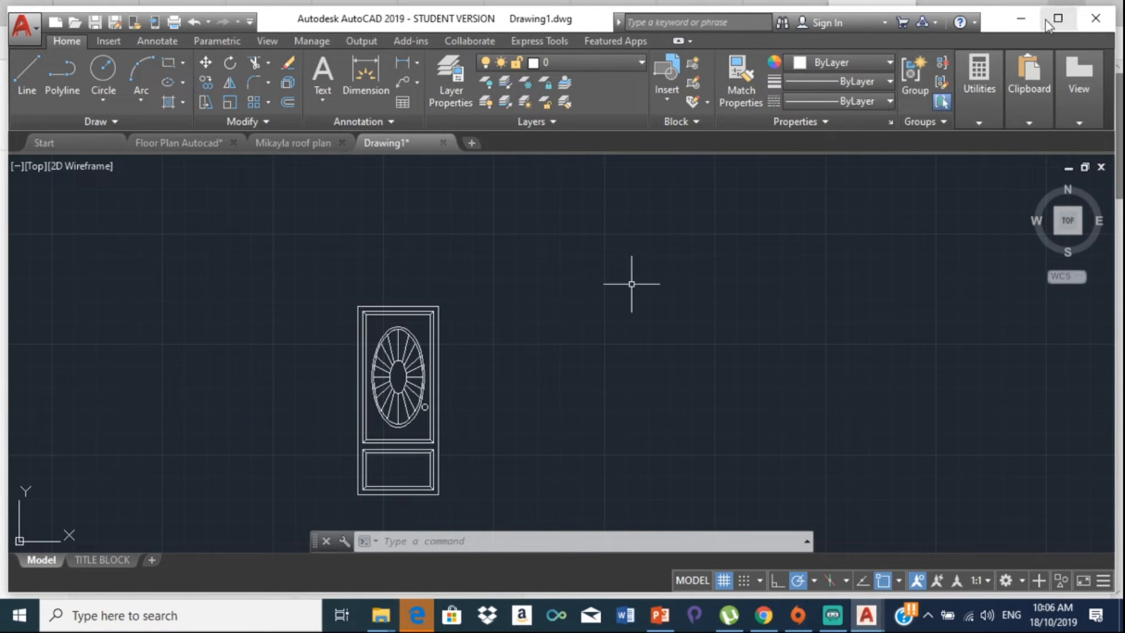
pyautogui.click(986, 100)
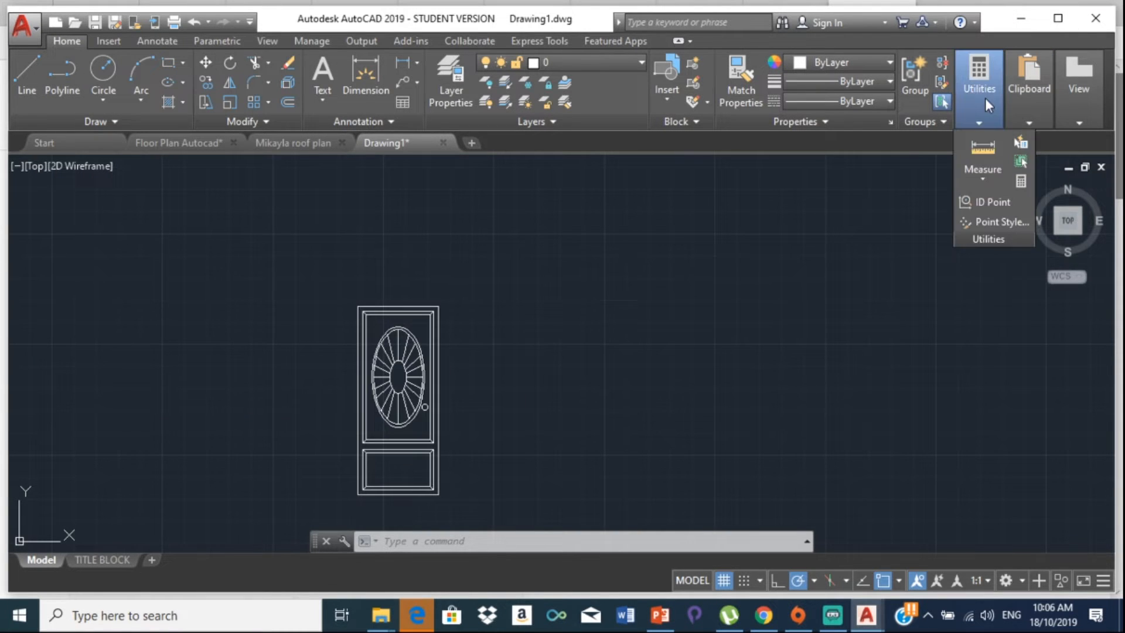
# Step: Measure the door panel's width along its bottom edge
pyautogui.click(988, 161)
pyautogui.scroll(3, 264, 389)
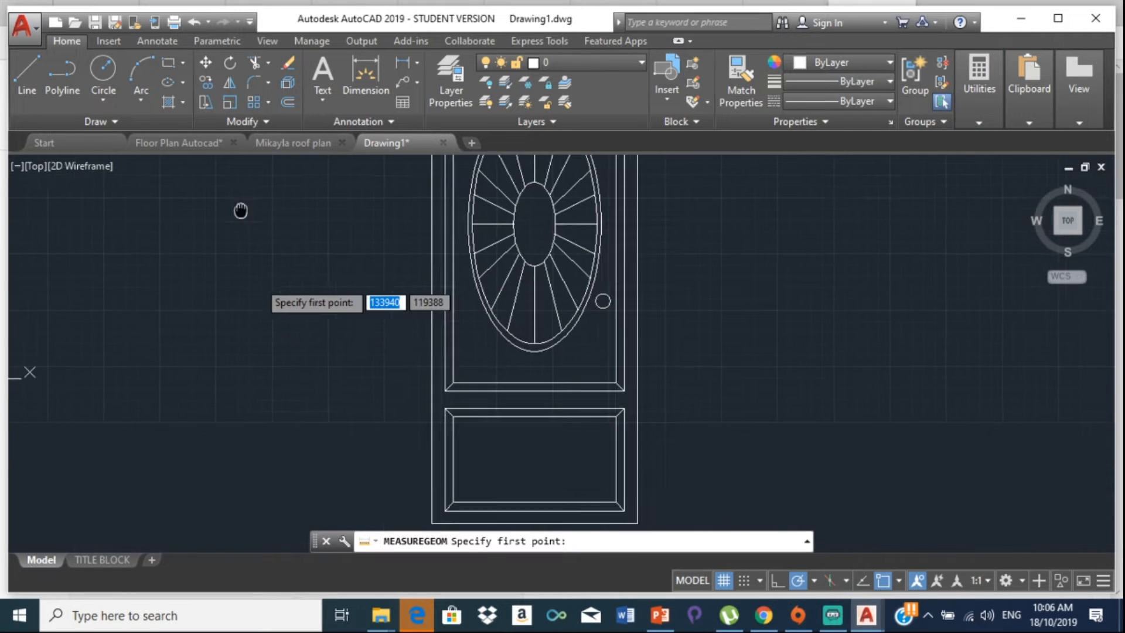
pyautogui.moveTo(351, 484); pyautogui.dragTo(255, 211, button='middle')
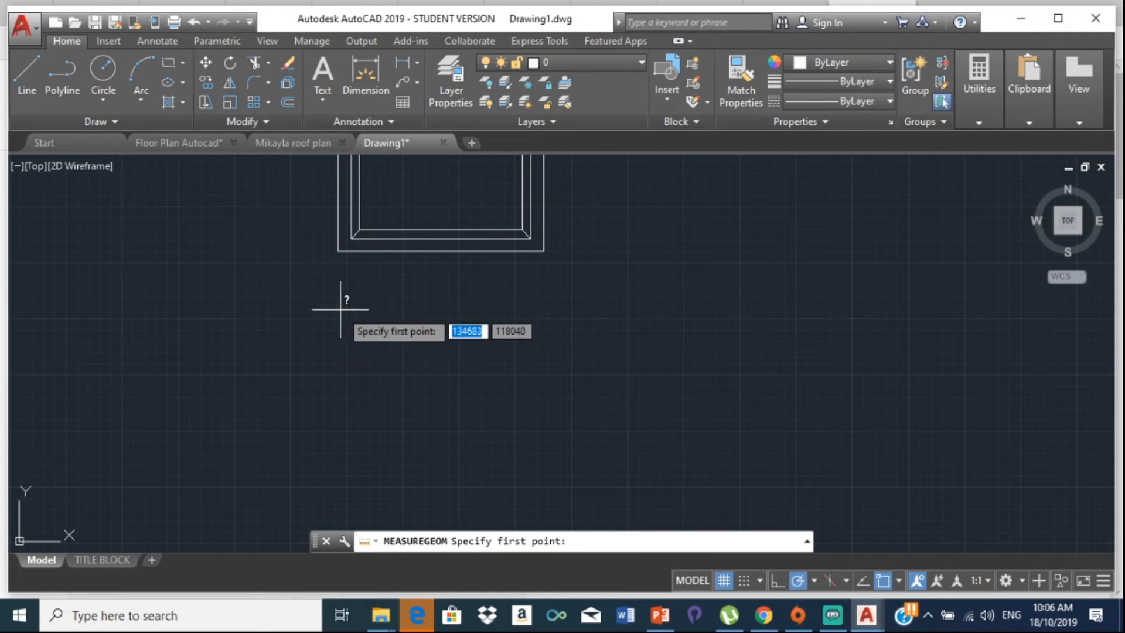
pyautogui.click(338, 251)
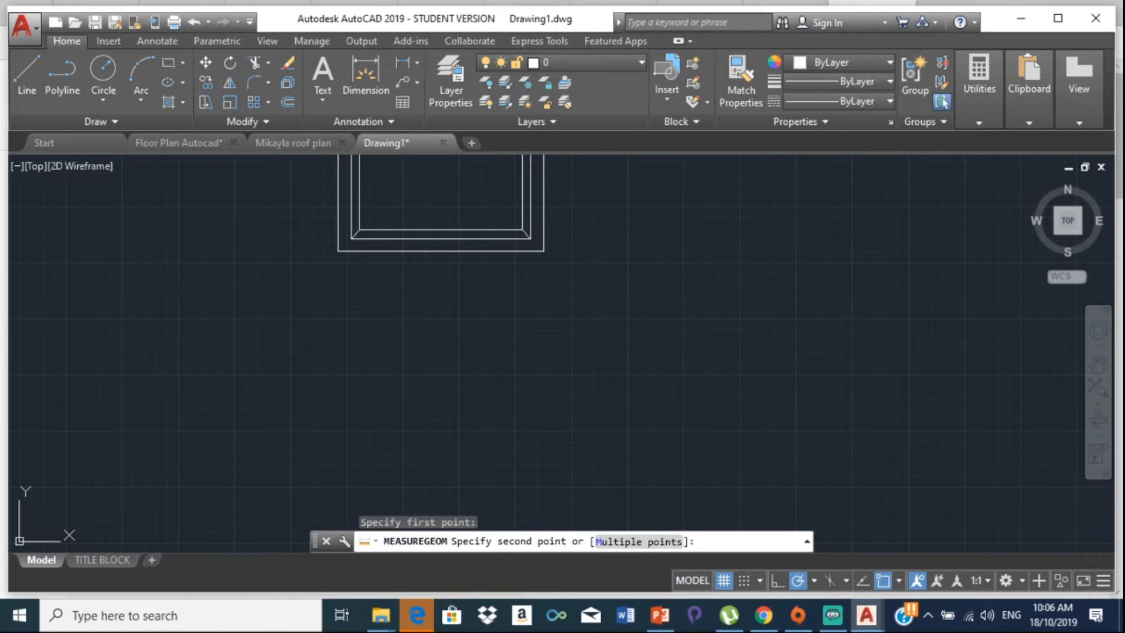
pyautogui.press('Escape')
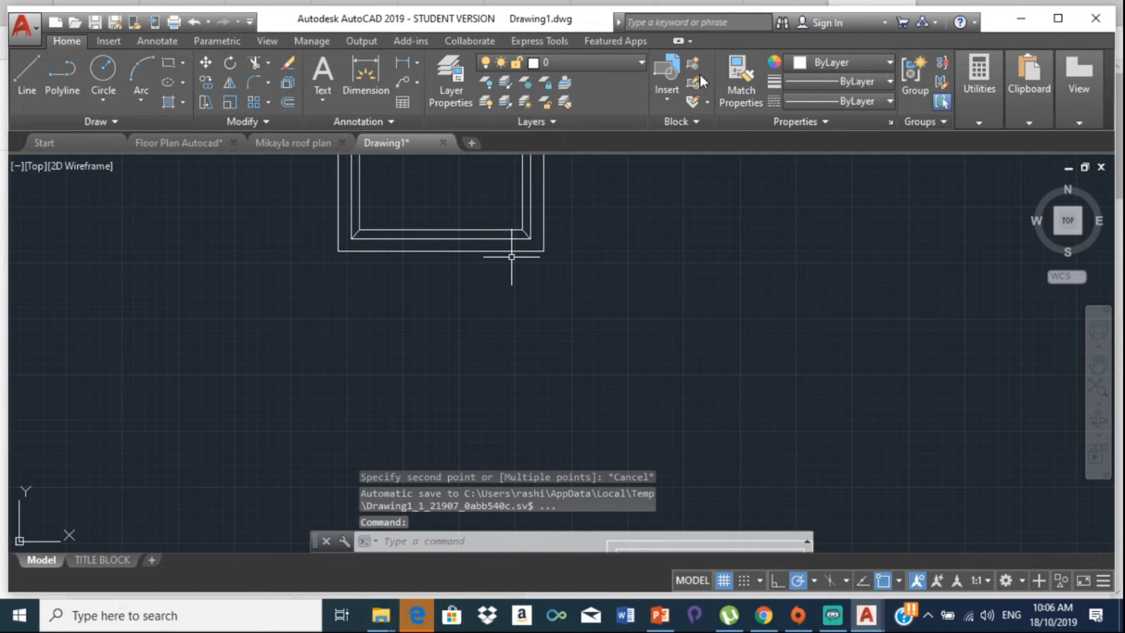
# Step: Compute 776/914 in QuickCalc on the number pad, giving 0.849015317
pyautogui.moveTo(990, 98)
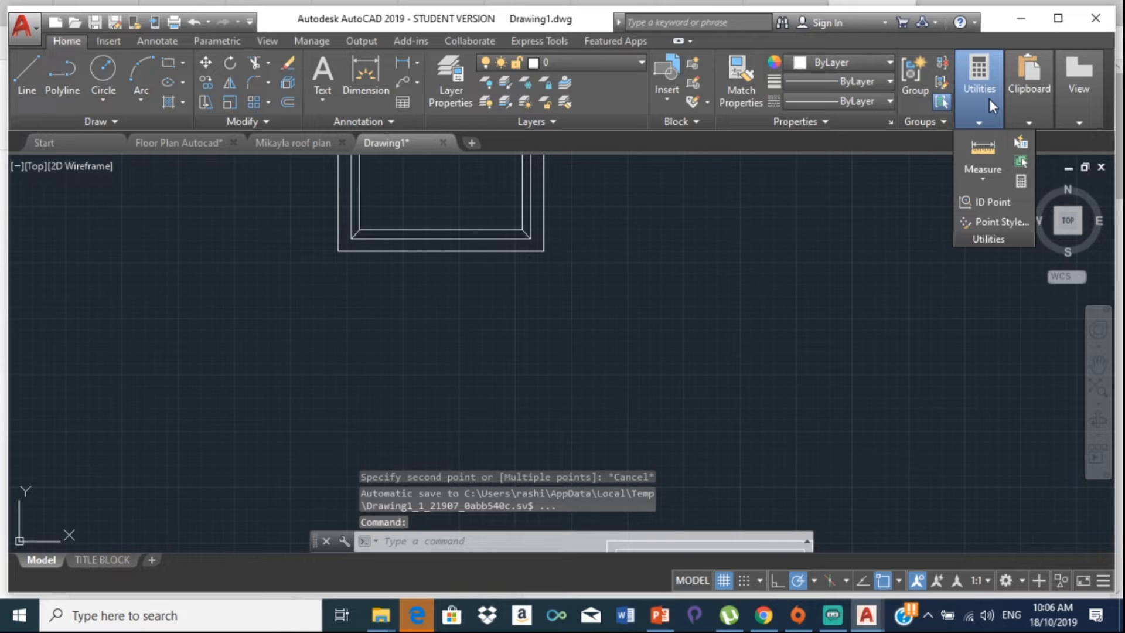
pyautogui.click(1021, 181)
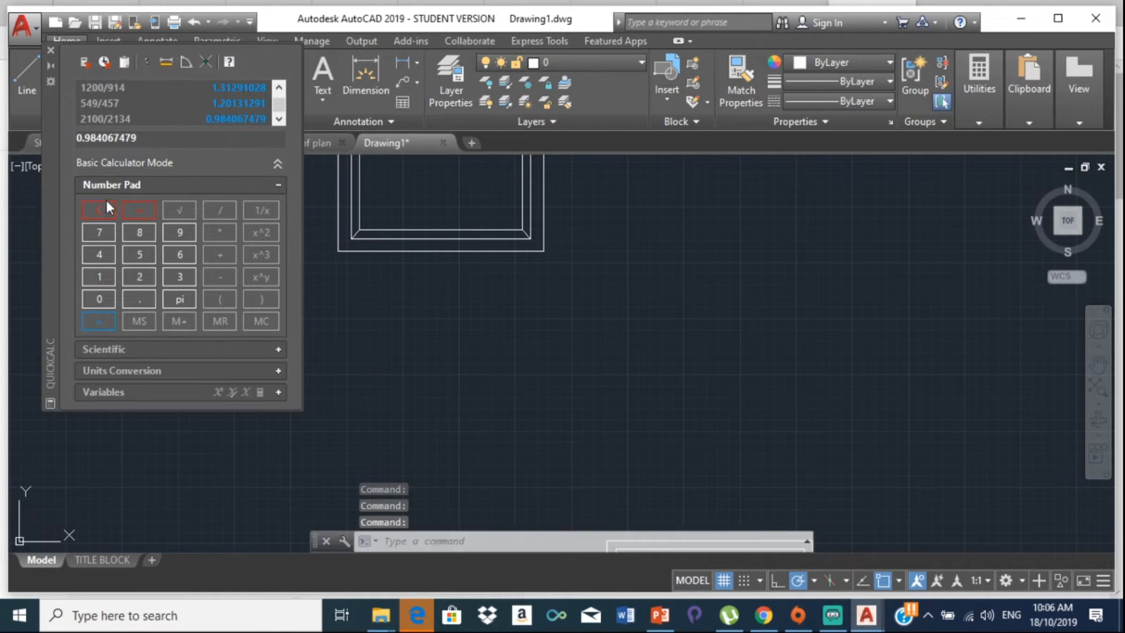
pyautogui.doubleClick(95, 230)
pyautogui.click(181, 253)
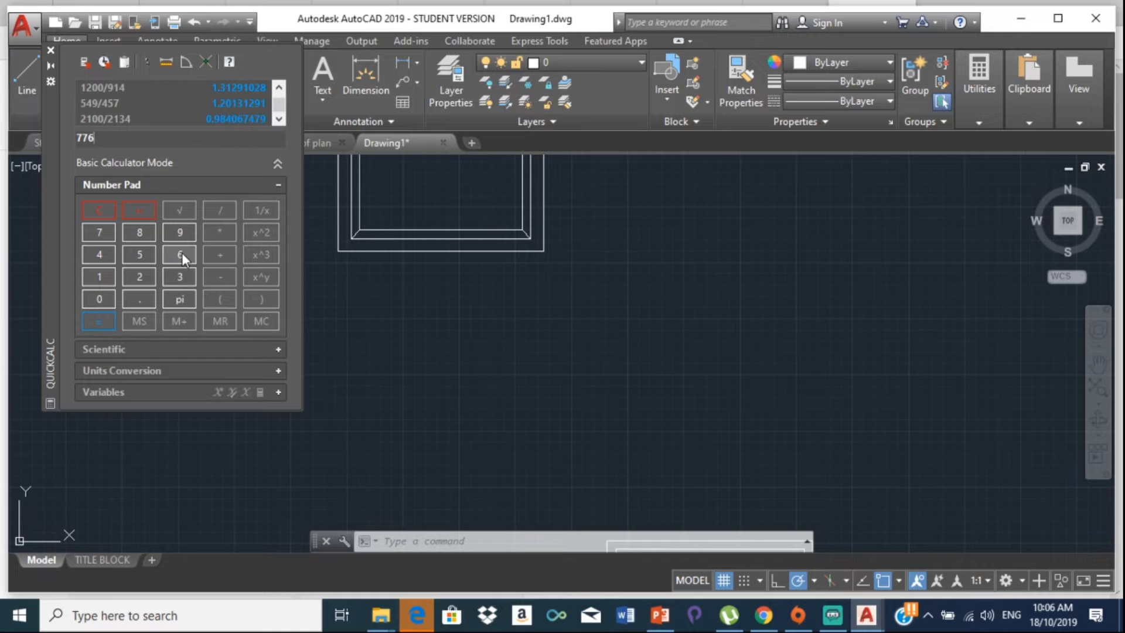
pyautogui.click(222, 210)
pyautogui.click(183, 234)
pyautogui.click(104, 260)
pyautogui.click(103, 321)
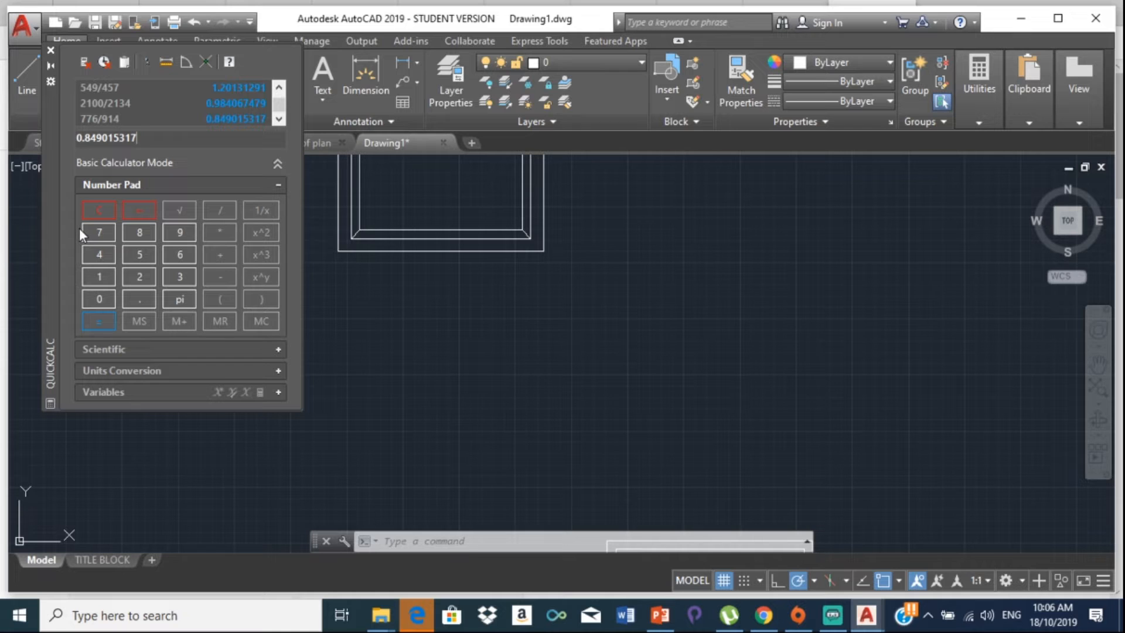
# Step: Clear the stray 'in' text and cancel an accidental selection window
pyautogui.write('in')
pyautogui.press('BackSpace')
pyautogui.press('BackSpace')
pyautogui.click(516, 339)
pyautogui.write('in')
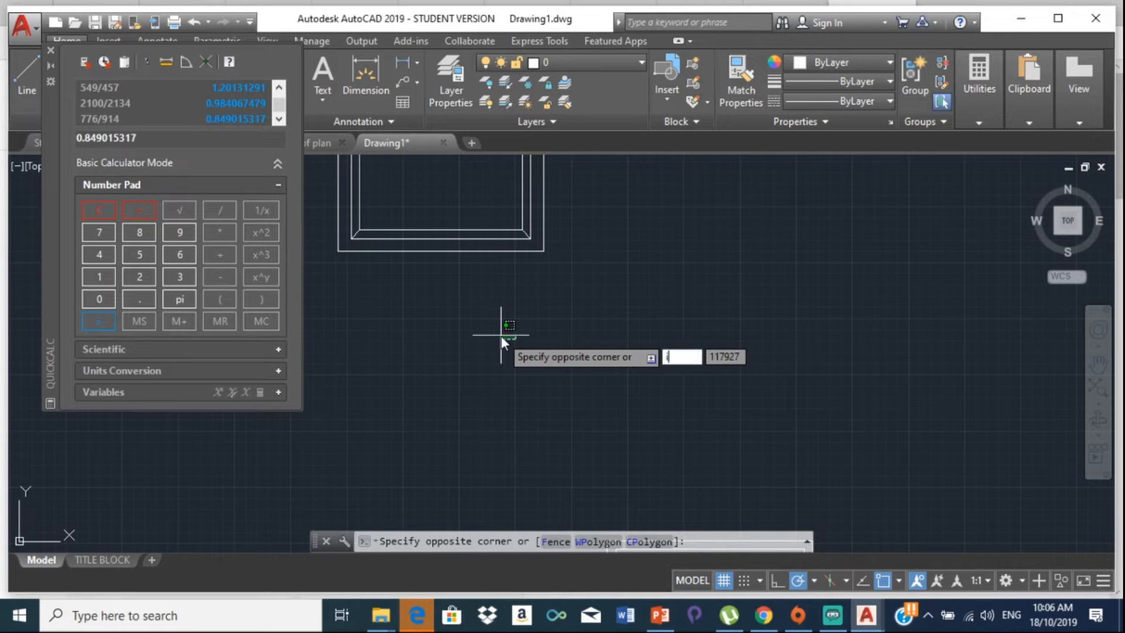
pyautogui.press('Escape')
pyautogui.press('Escape')
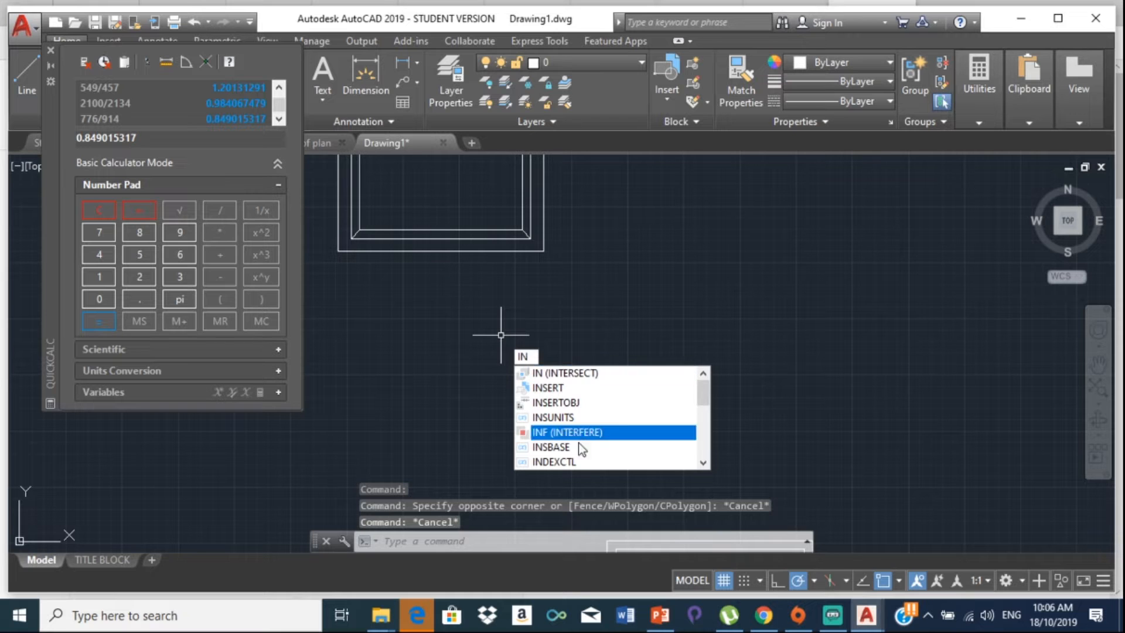
# Step: Insert the Door - Fancy 36 in. block at X scale 0.849015317 and Y scale 0.984067479
pyautogui.click(552, 389)
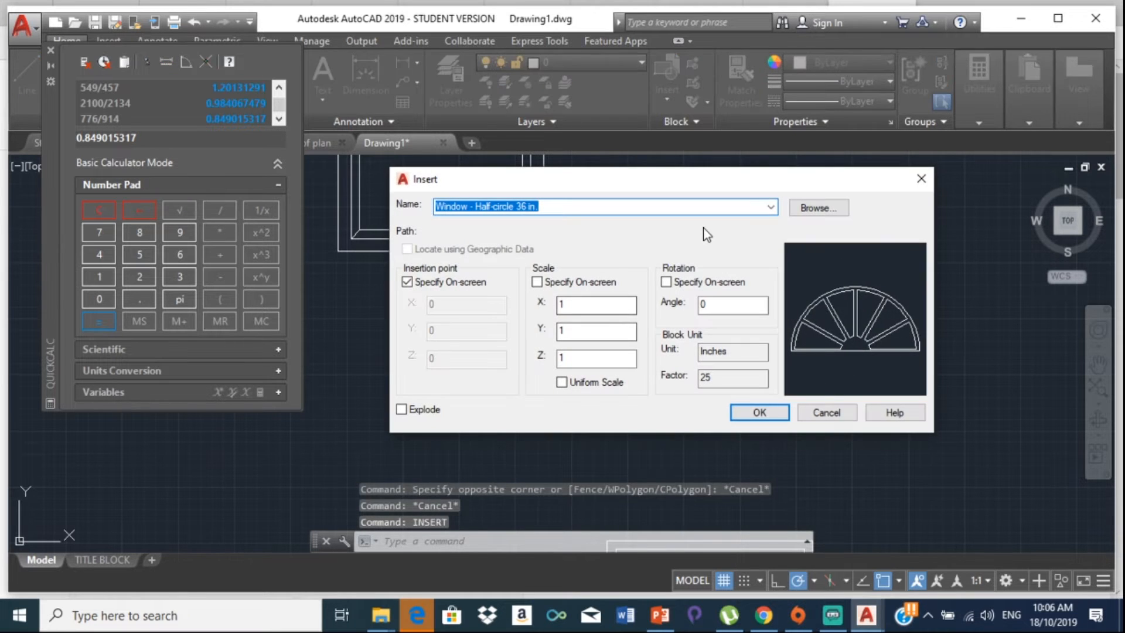
pyautogui.click(735, 212)
pyautogui.click(770, 207)
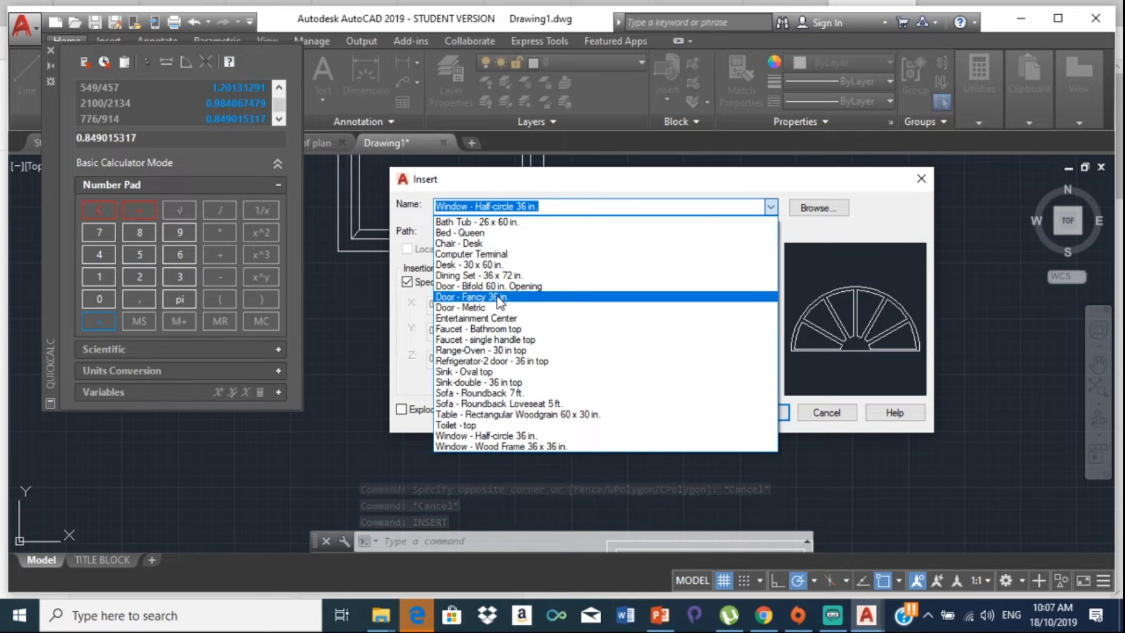
pyautogui.click(499, 297)
pyautogui.click(577, 305)
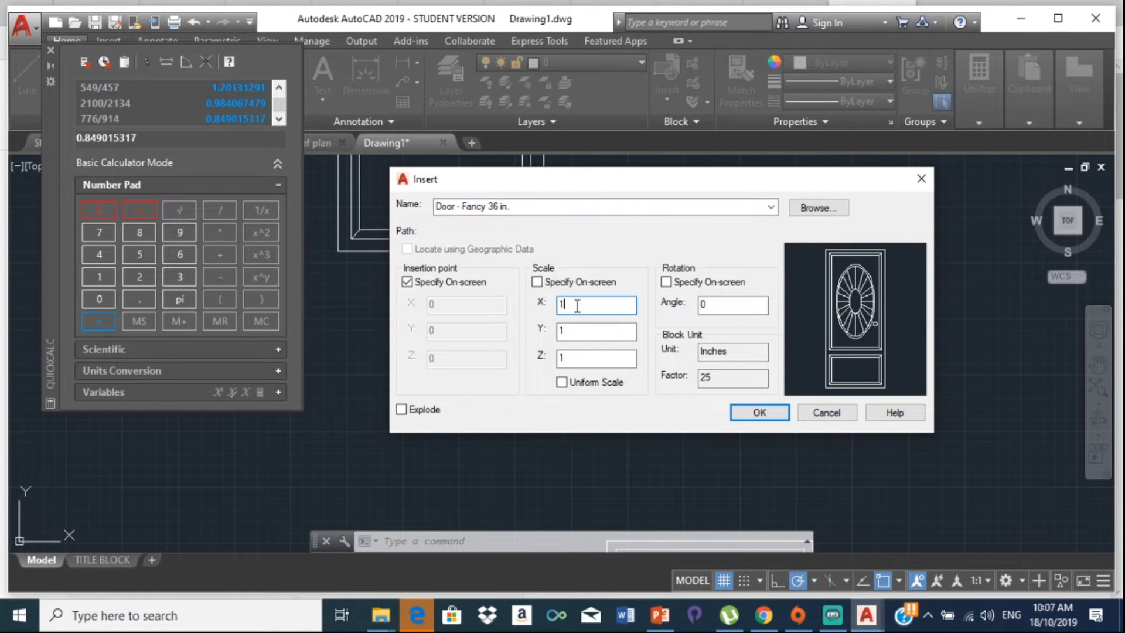
pyautogui.click(574, 331)
pyautogui.press('BackSpace')
pyautogui.rightClick(569, 332)
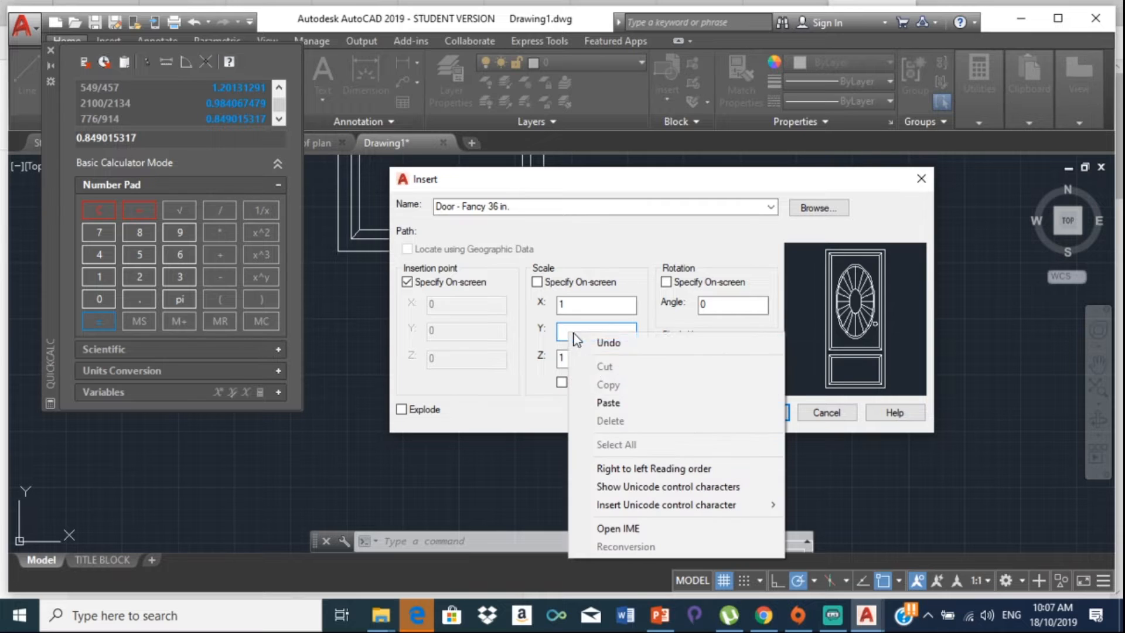
pyautogui.click(606, 403)
pyautogui.click(591, 303)
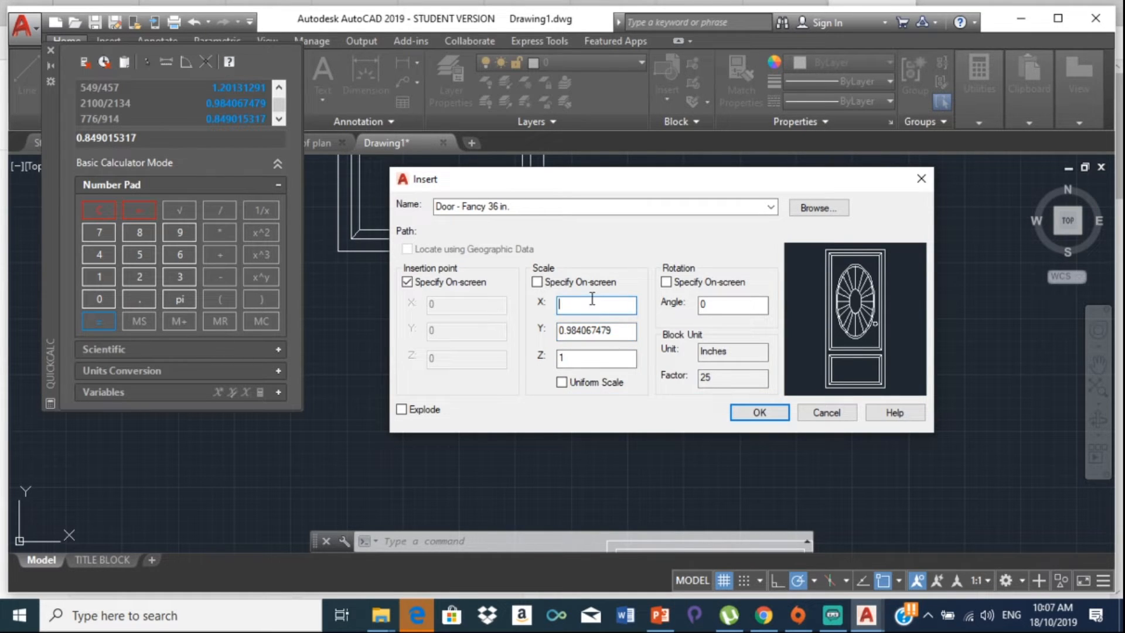
pyautogui.write('0.849015317')
# Step: Place the scaled fancy door at the wall line intersection beside the arched windows
pyautogui.click(761, 413)
pyautogui.scroll(-5, 538, 310)
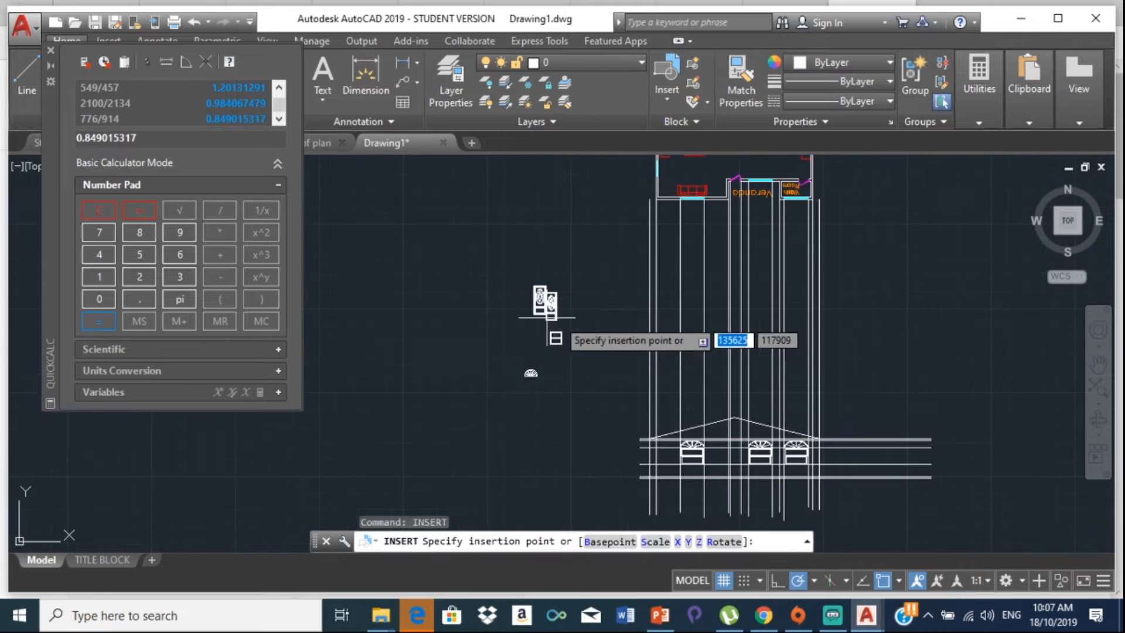
pyautogui.moveTo(635, 354); pyautogui.dragTo(454, 193, button='middle')
pyautogui.scroll(6, 535, 276)
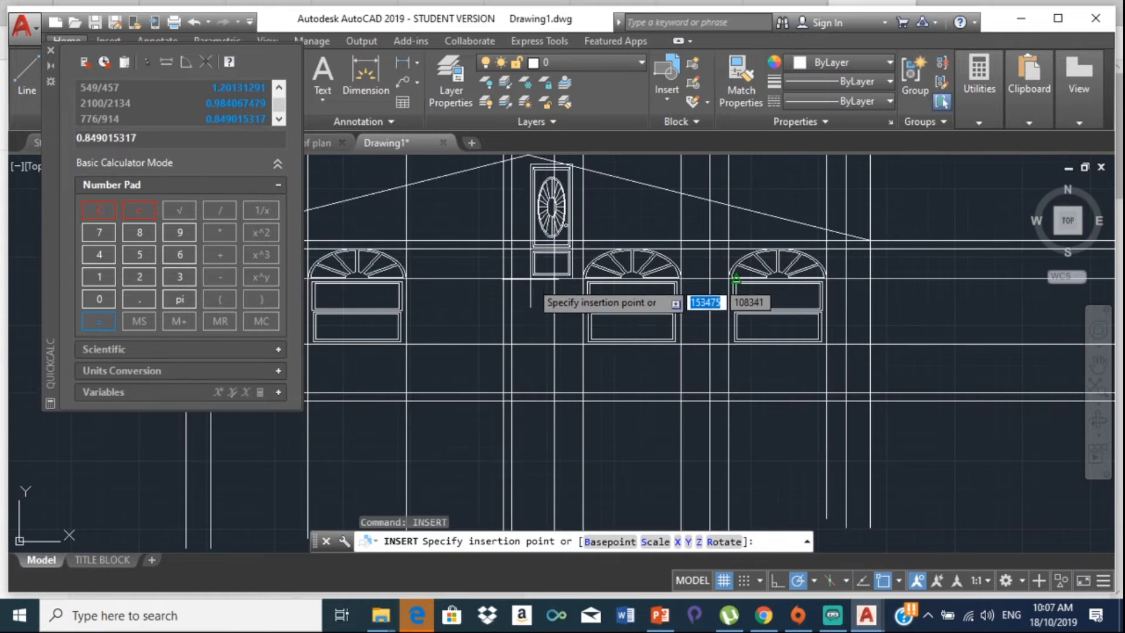
pyautogui.moveTo(544, 388); pyautogui.dragTo(472, 214, button='middle')
pyautogui.moveTo(428, 171); pyautogui.dragTo(391, 293, button='middle')
pyautogui.scroll(-2, 416, 331)
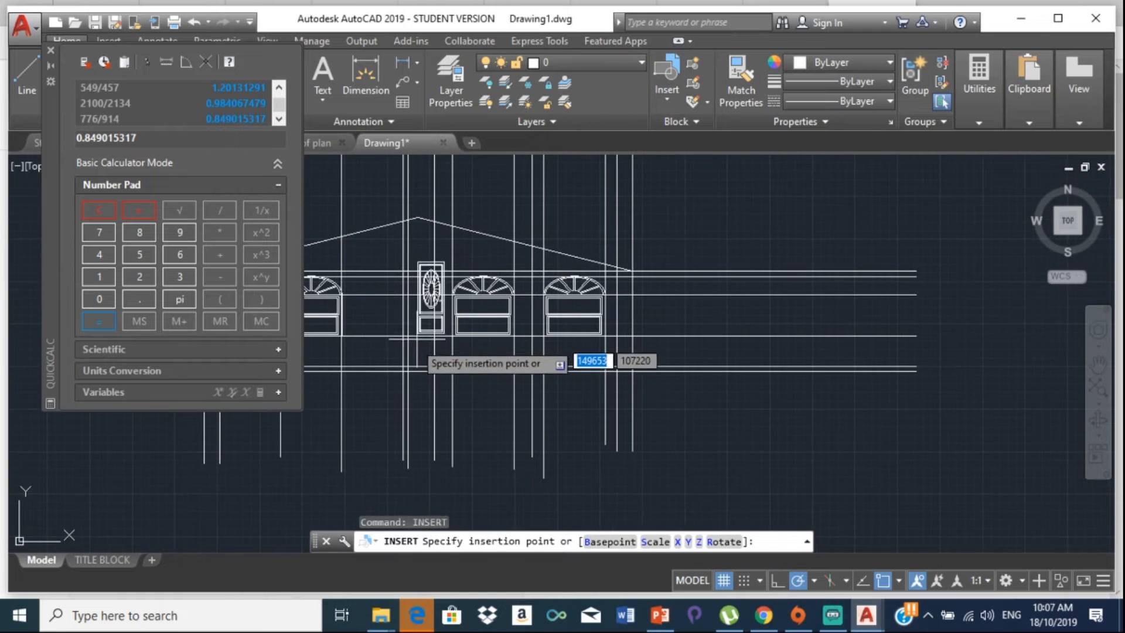
pyautogui.scroll(4, 400, 366)
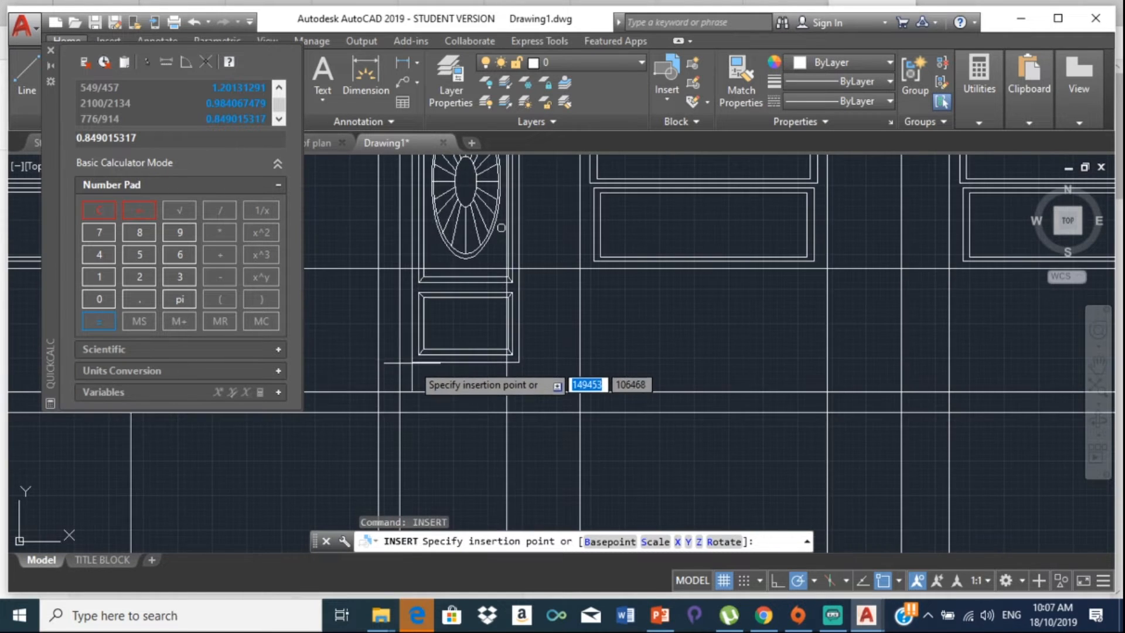
pyautogui.click(400, 392)
# Step: Check the door's position against the windows and close the QuickCalc palette
pyautogui.scroll(-2, 454, 252)
pyautogui.moveTo(454, 252); pyautogui.dragTo(445, 331, button='middle')
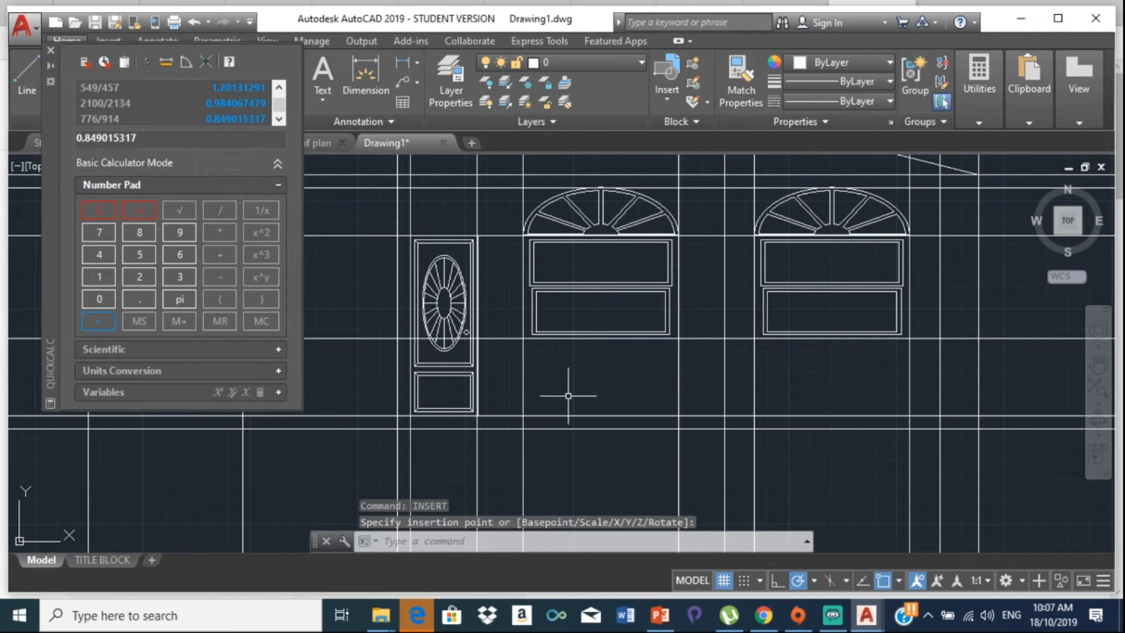
pyautogui.scroll(-6, 407, 337)
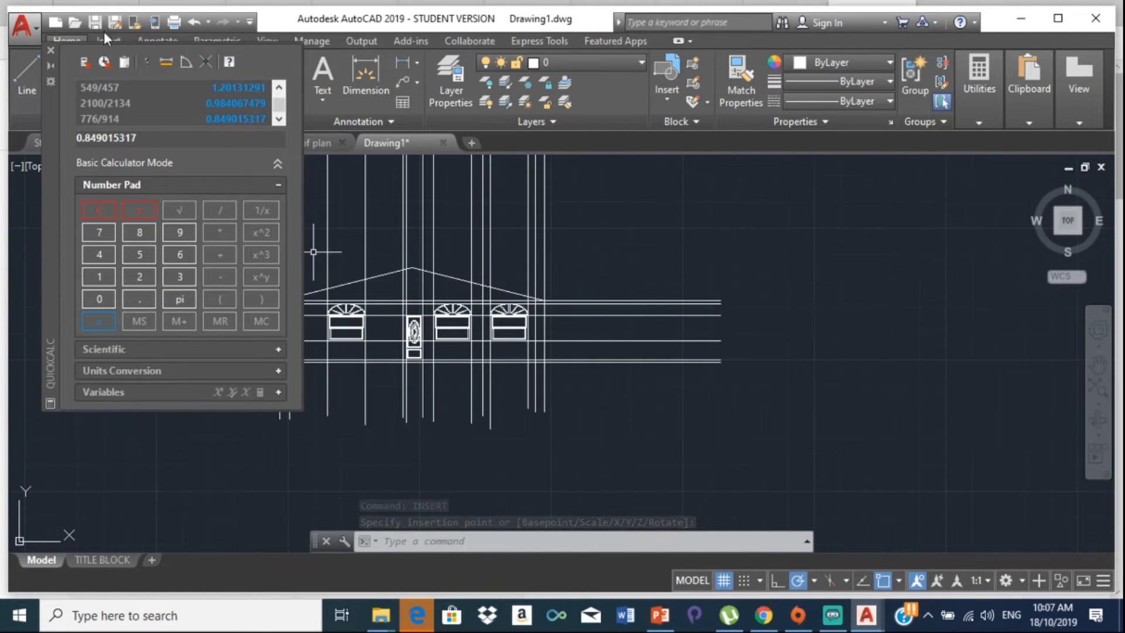
pyautogui.click(50, 51)
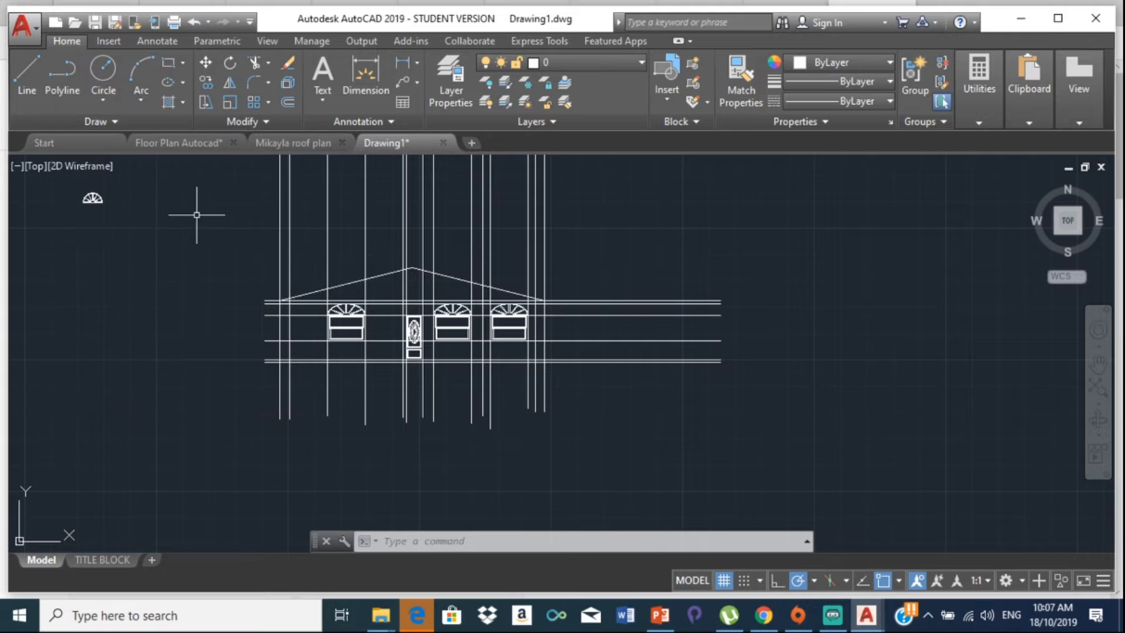
pyautogui.scroll(3, 322, 395)
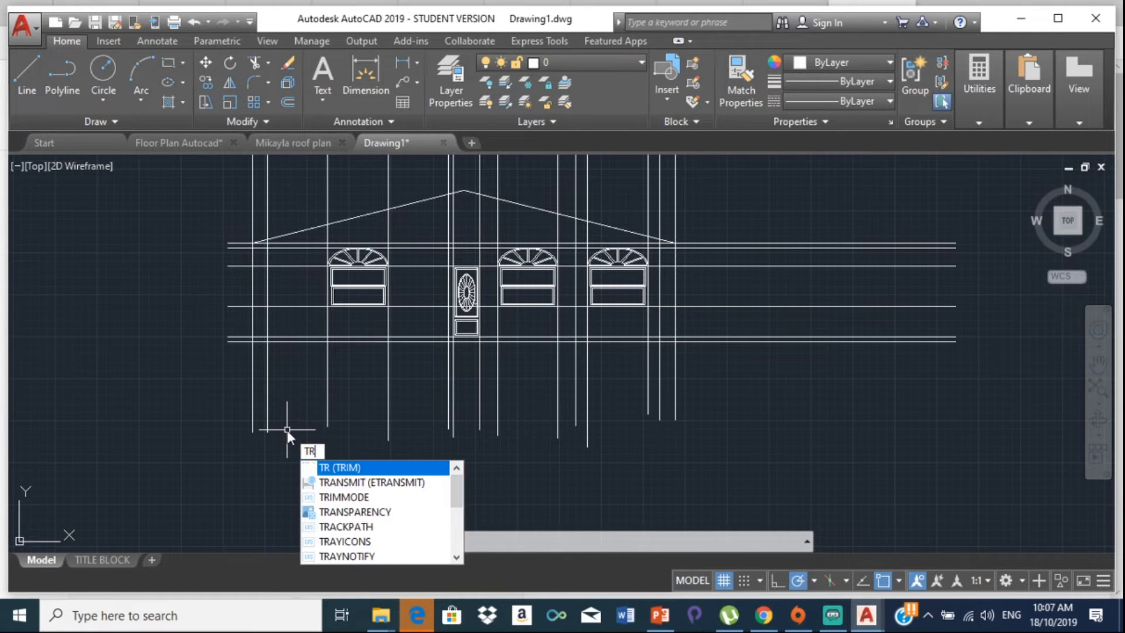
pyautogui.press('Return')
pyautogui.press('Return')
pyautogui.click(204, 393)
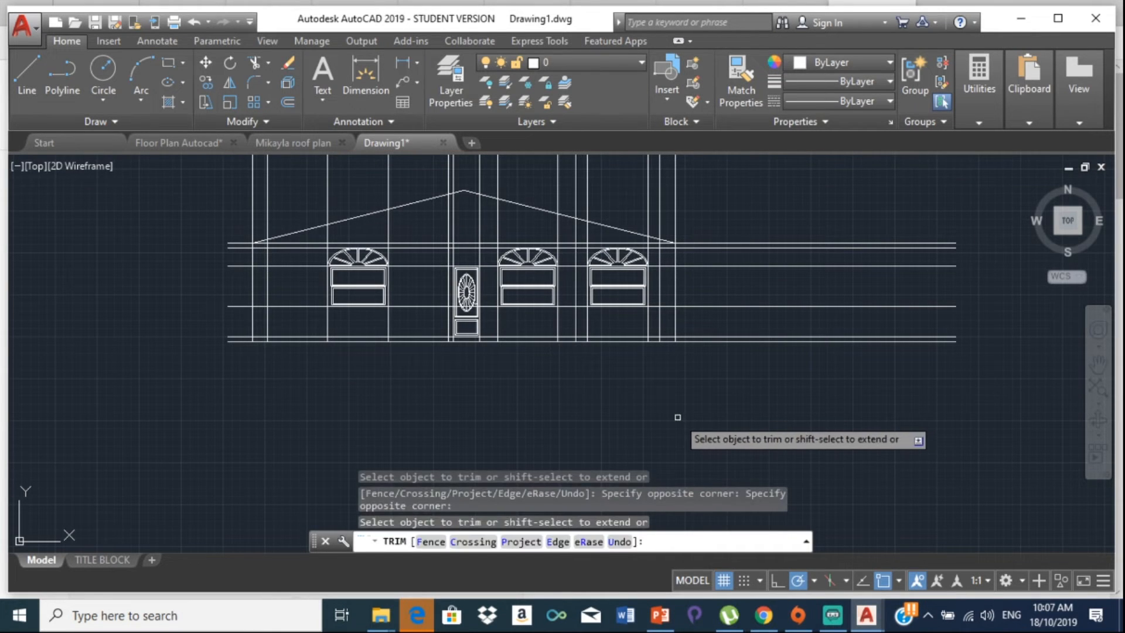
pyautogui.press('Return')
pyautogui.click(743, 405)
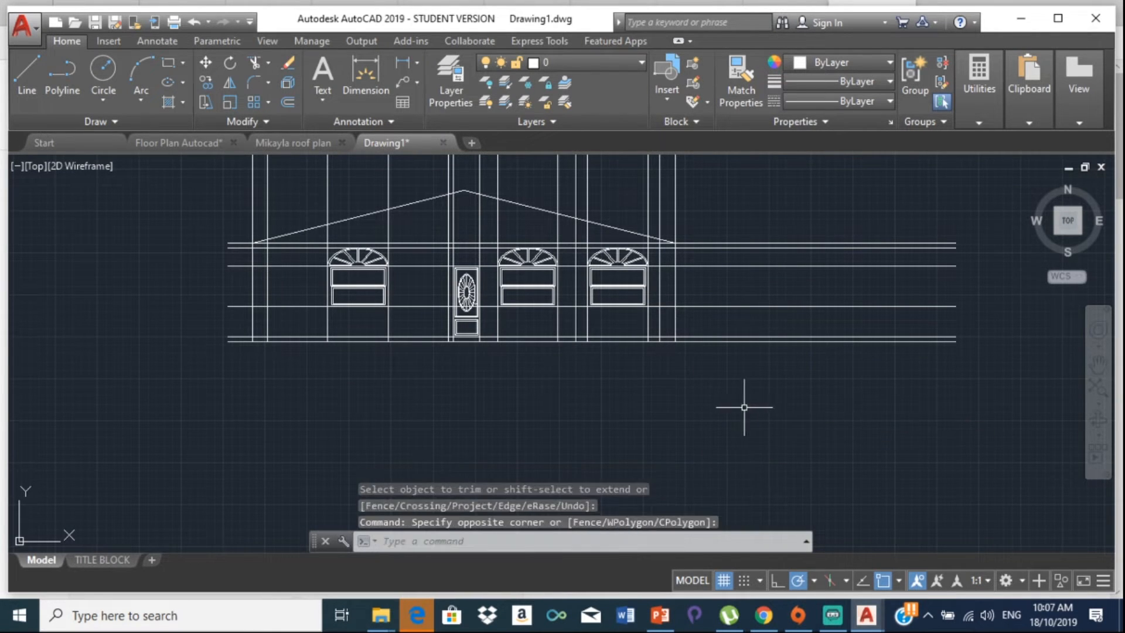
pyautogui.press('Return')
pyautogui.moveTo(758, 182); pyautogui.dragTo(769, 356)
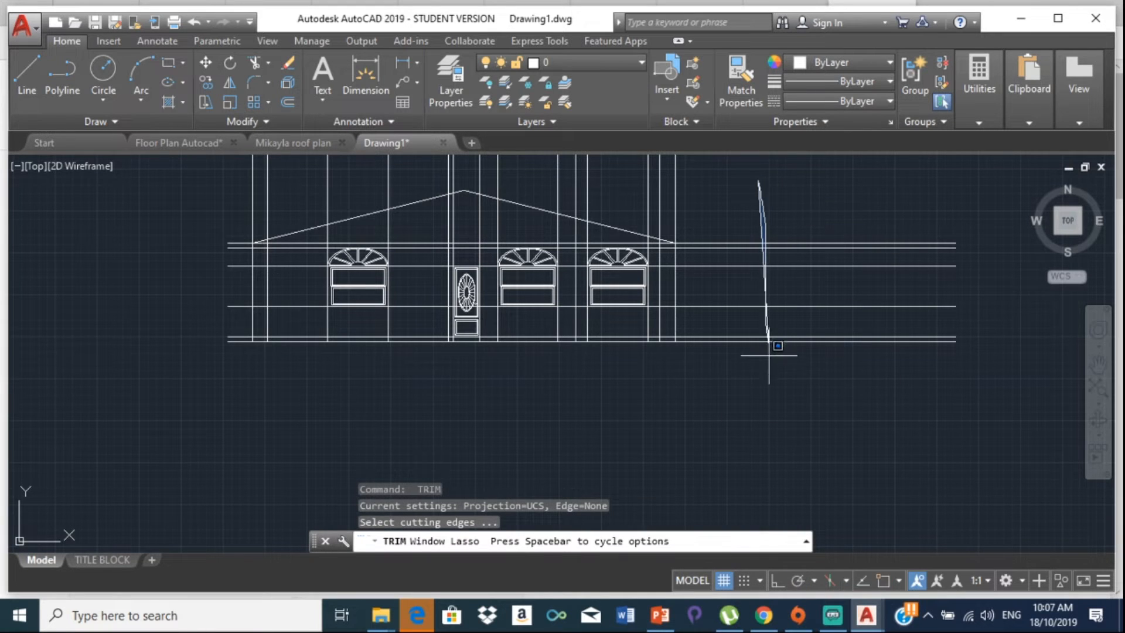
pyautogui.moveTo(769, 231); pyautogui.dragTo(760, 197)
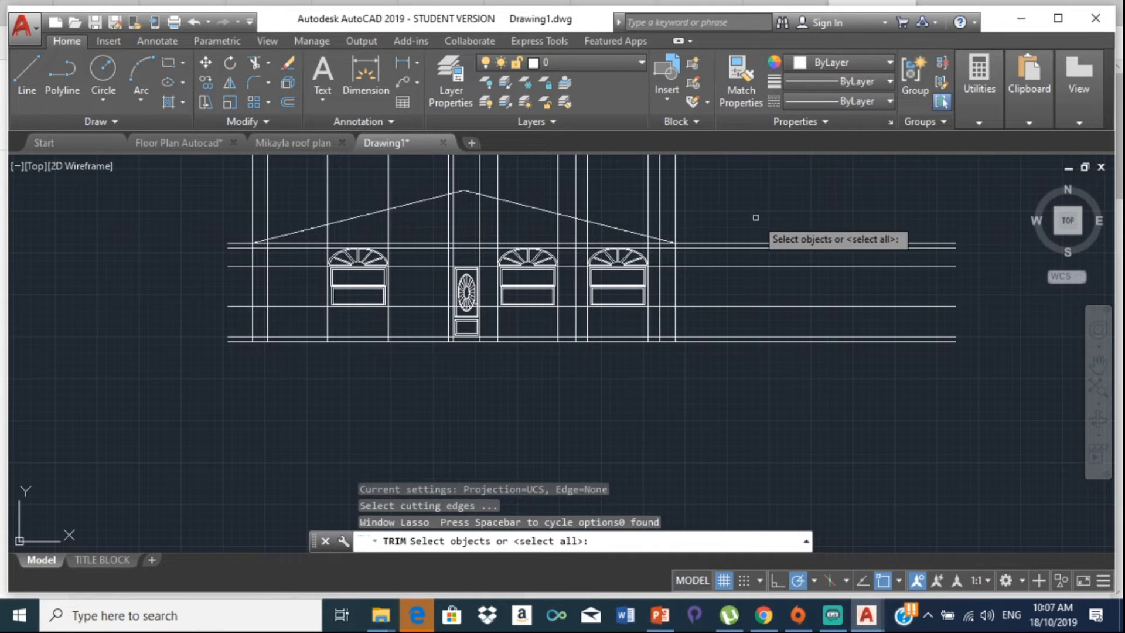
pyautogui.press('Escape')
pyautogui.write('tr')
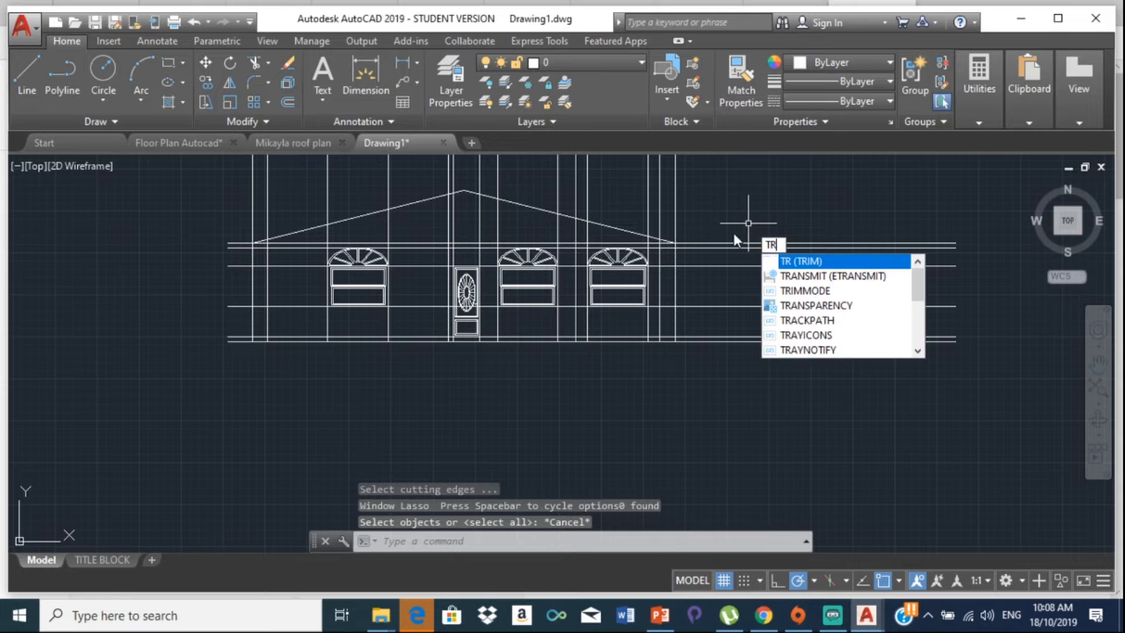
# Step: Trim the construction lines extending right, left and above the building outline
pyautogui.press('Return')
pyautogui.press('Return')
pyautogui.click(781, 217)
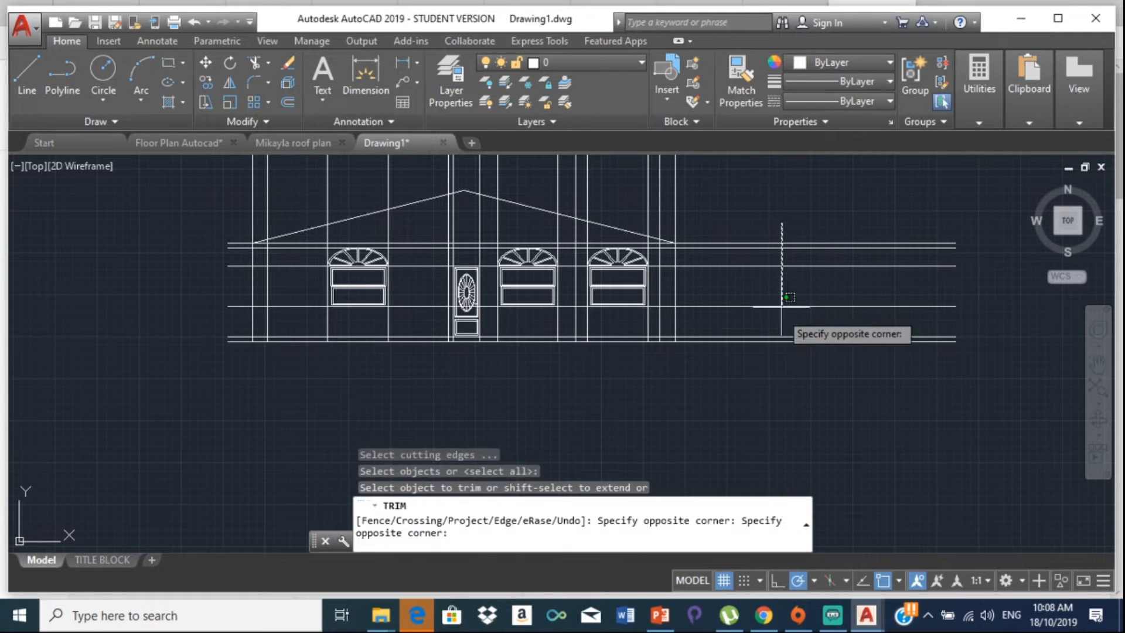
pyautogui.click(756, 419)
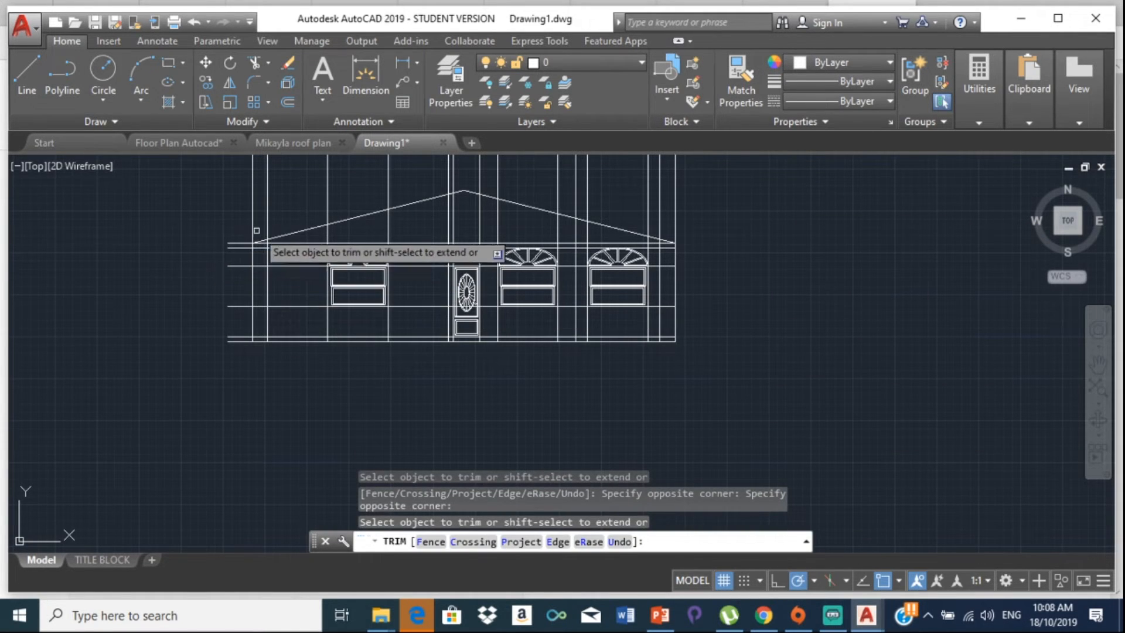
pyautogui.scroll(2, 241, 234)
pyautogui.click(227, 241)
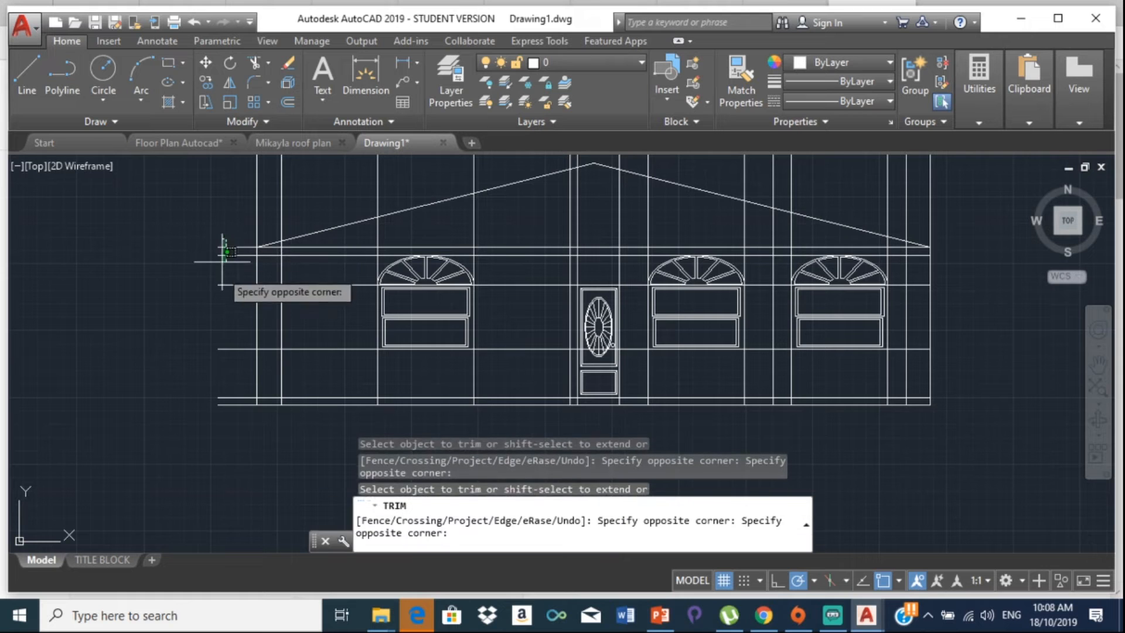
pyautogui.click(231, 457)
pyautogui.scroll(-2, 288, 288)
pyautogui.moveTo(288, 288)
pyautogui.mouseDown(button='middle')
pyautogui.moveTo(289, 347)
pyautogui.moveTo(220, 440)
pyautogui.mouseUp(button='middle')
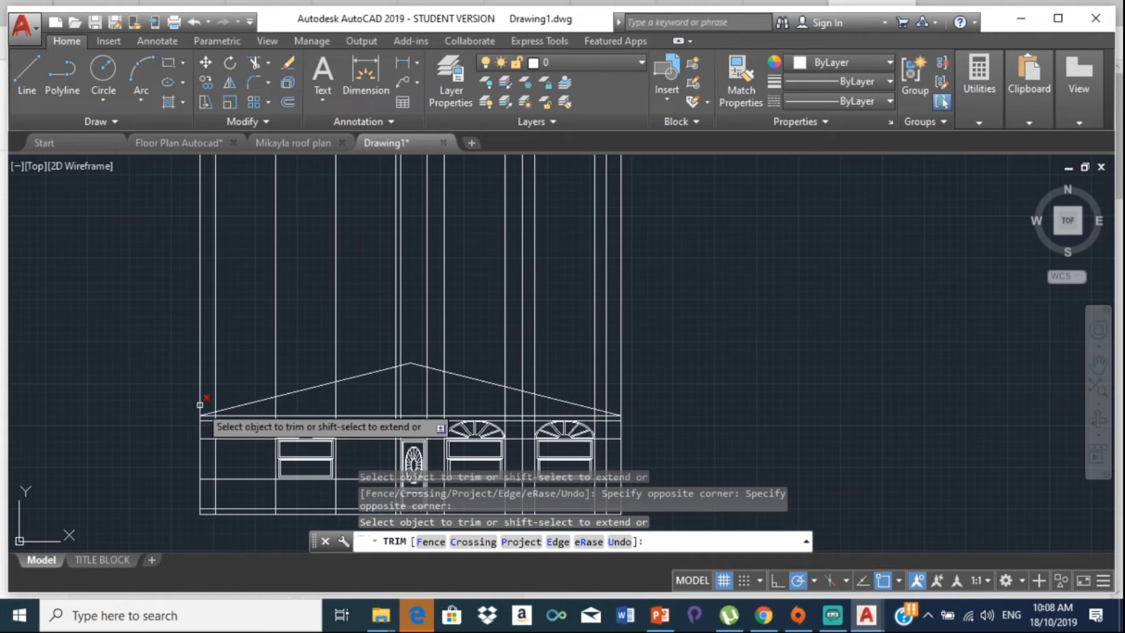
pyautogui.click(141, 348)
pyautogui.click(790, 229)
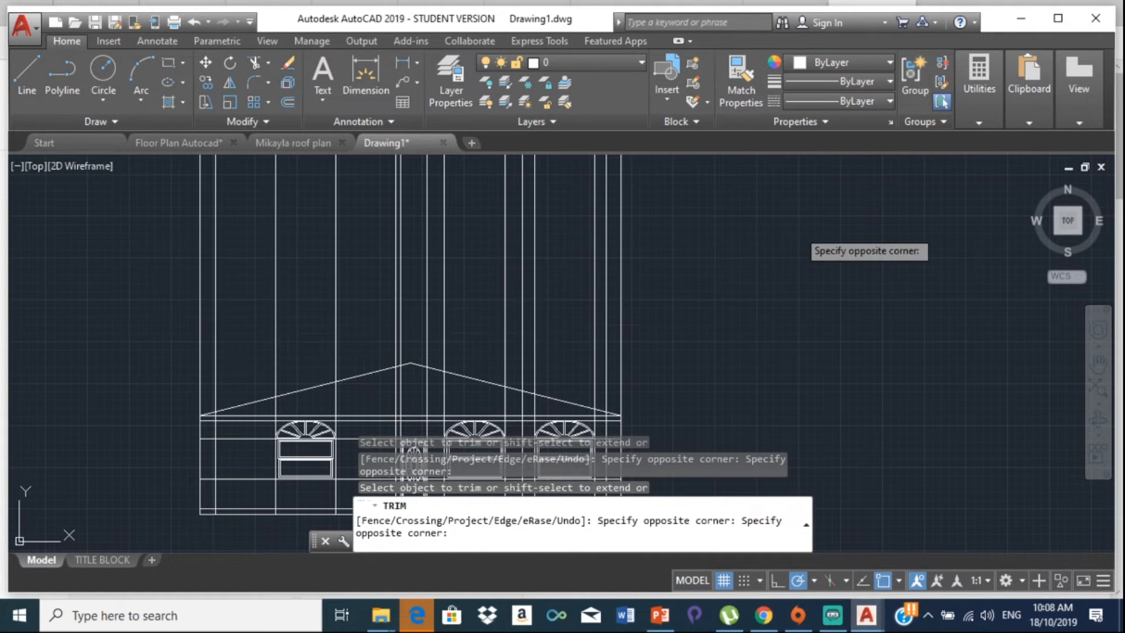
pyautogui.scroll(-5, 368, 255)
pyautogui.moveTo(387, 239)
pyautogui.mouseDown(button='middle')
pyautogui.moveTo(360, 329)
pyautogui.moveTo(345, 231)
pyautogui.mouseUp(button='middle')
pyautogui.scroll(6, 355, 343)
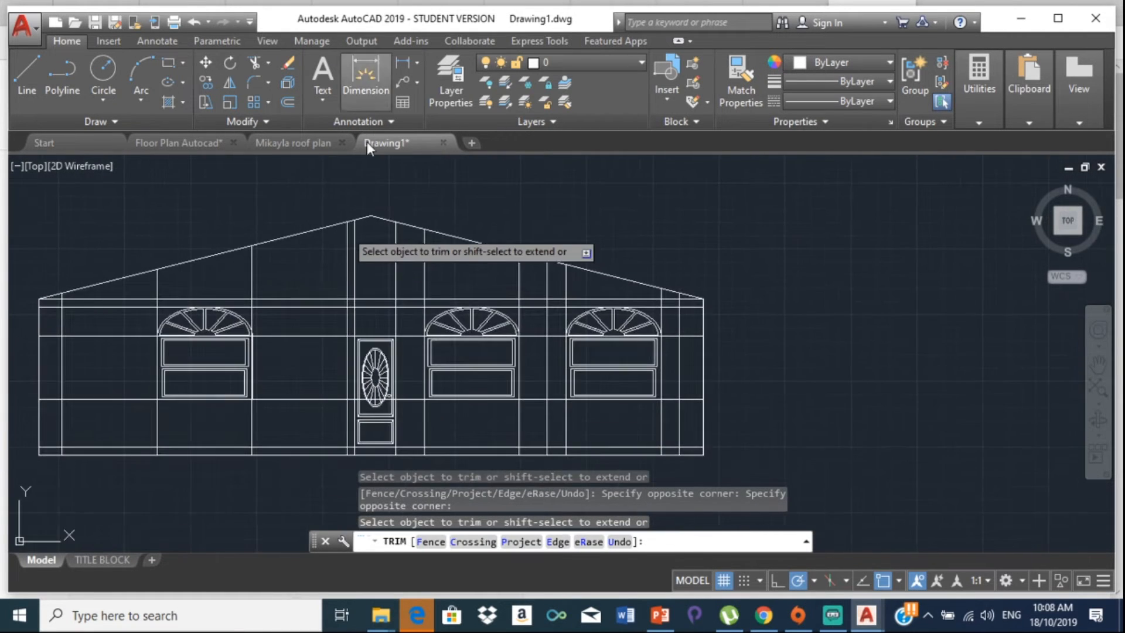
pyautogui.scroll(3, 240, 271)
# Step: Trim lines under the left roof slope, near the left arches, roof corner and wall segments
pyautogui.click(89, 289)
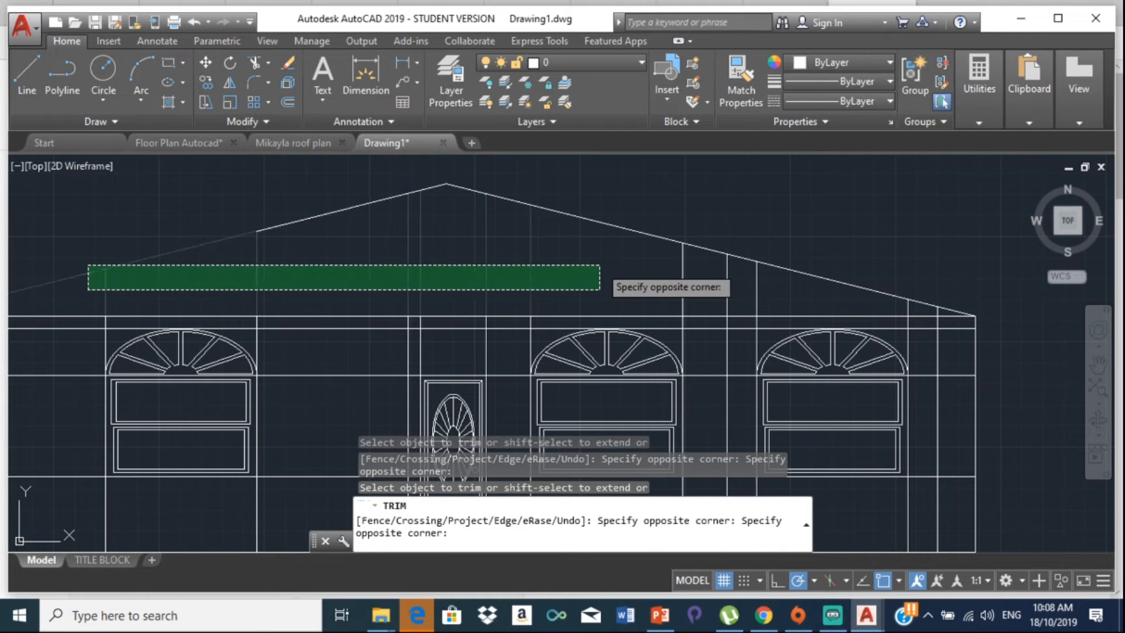
pyautogui.click(586, 263)
pyautogui.scroll(-5, 229, 276)
pyautogui.moveTo(228, 276); pyautogui.dragTo(133, 250, button='middle')
pyautogui.scroll(10, 131, 247)
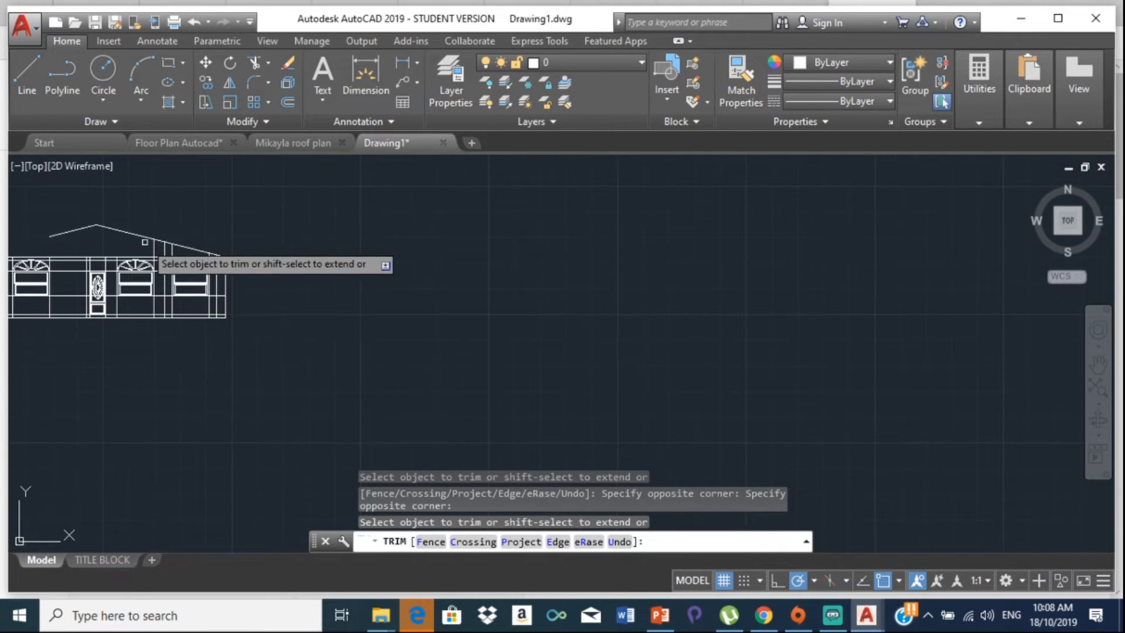
pyautogui.scroll(-3, 129, 245)
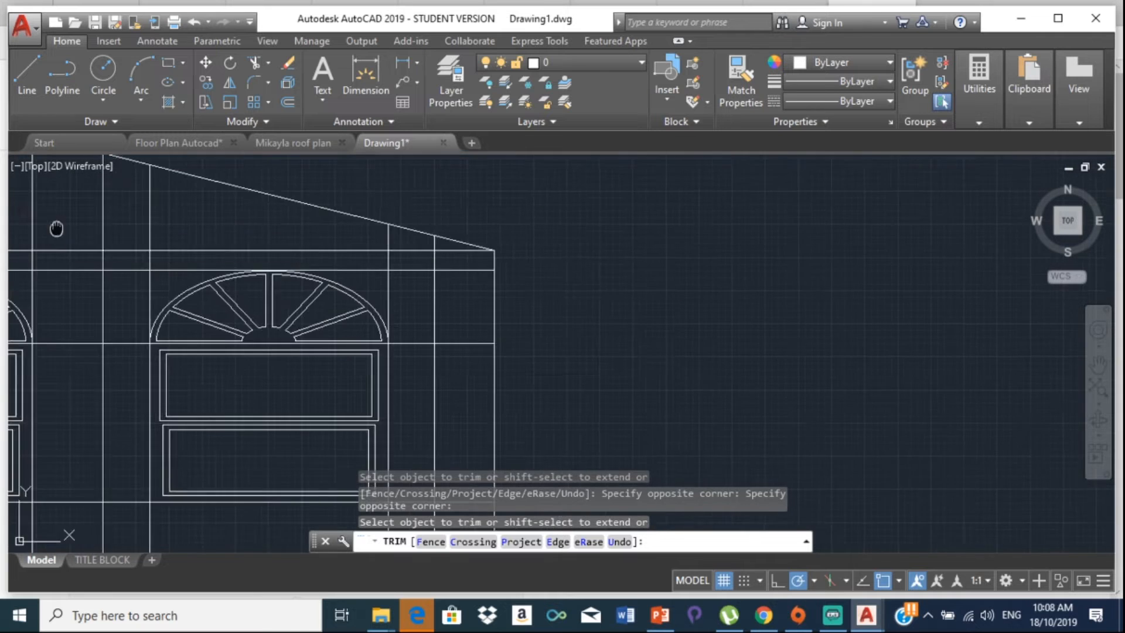
pyautogui.scroll(1, 55, 227)
pyautogui.click(143, 209)
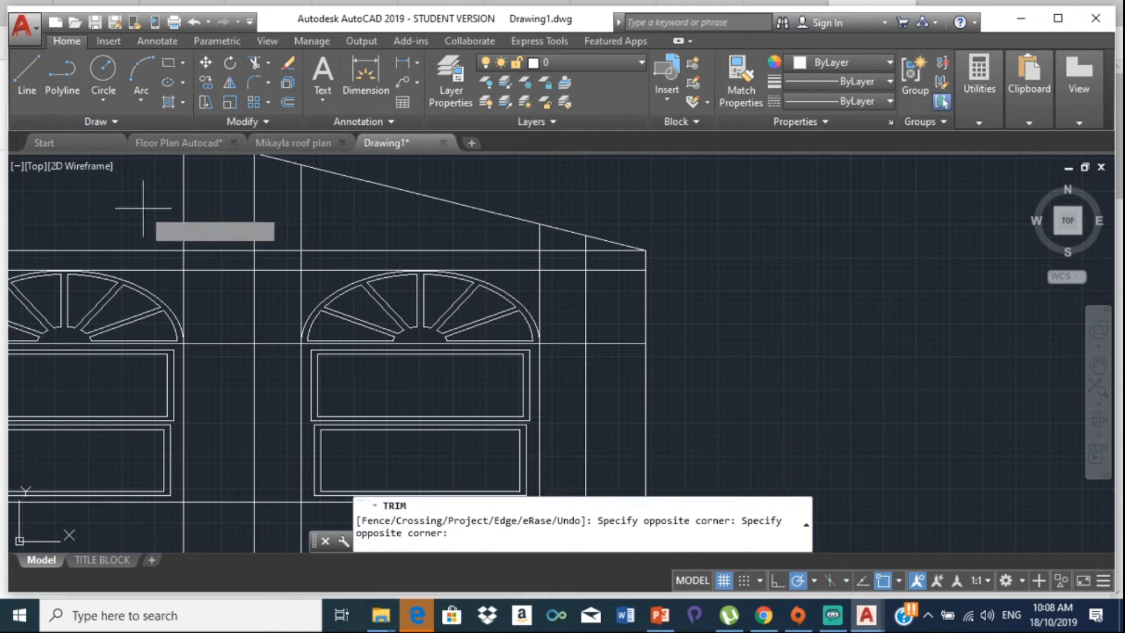
pyautogui.click(335, 209)
pyautogui.scroll(4, 180, 211)
pyautogui.scroll(2, 308, 221)
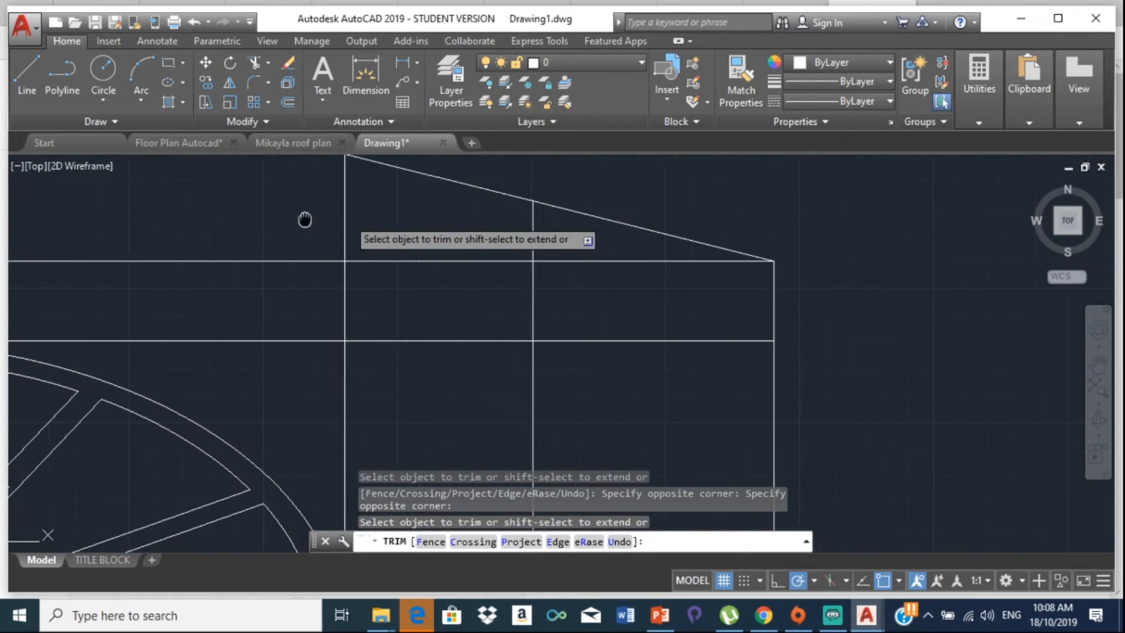
pyautogui.click(188, 210)
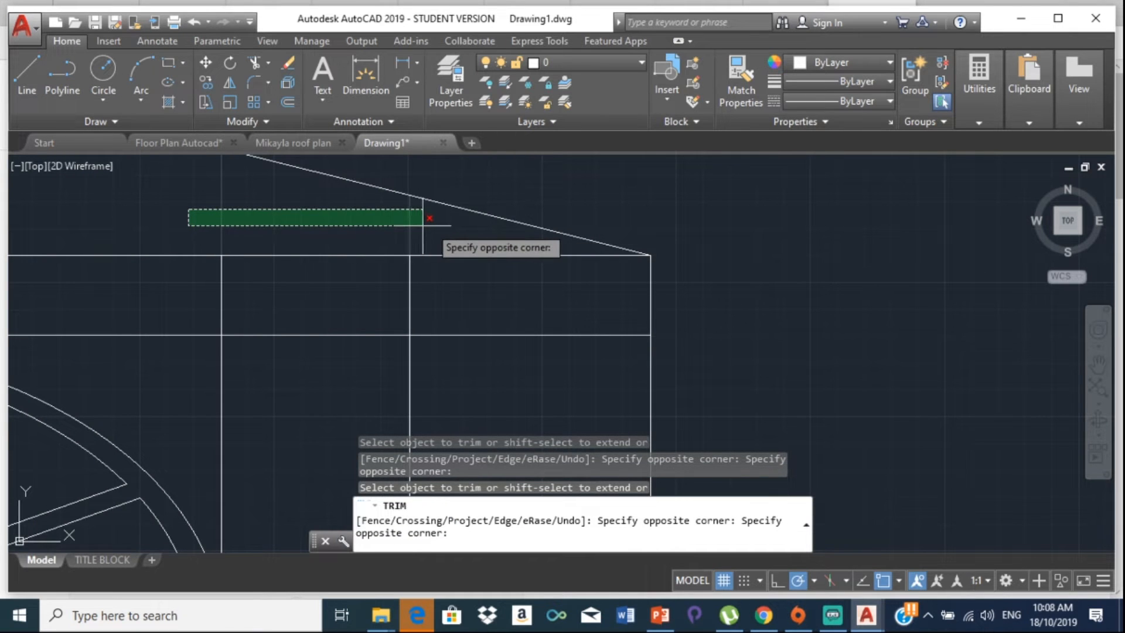
pyautogui.click(442, 218)
pyautogui.click(428, 311)
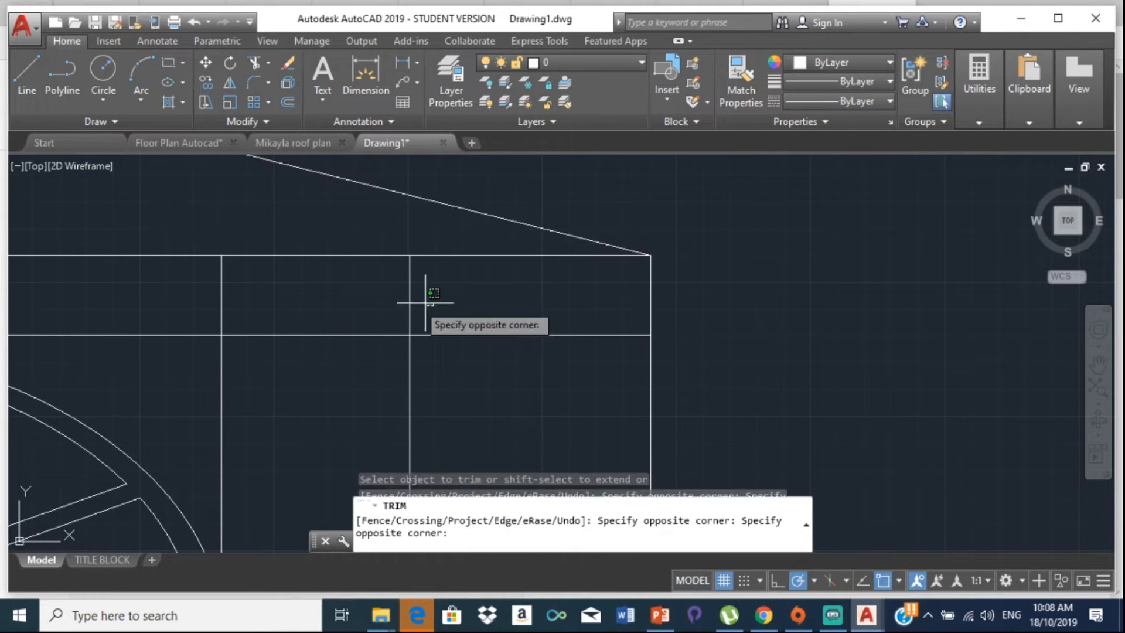
pyautogui.click(148, 297)
pyautogui.scroll(-3, 166, 259)
pyautogui.scroll(5, 361, 246)
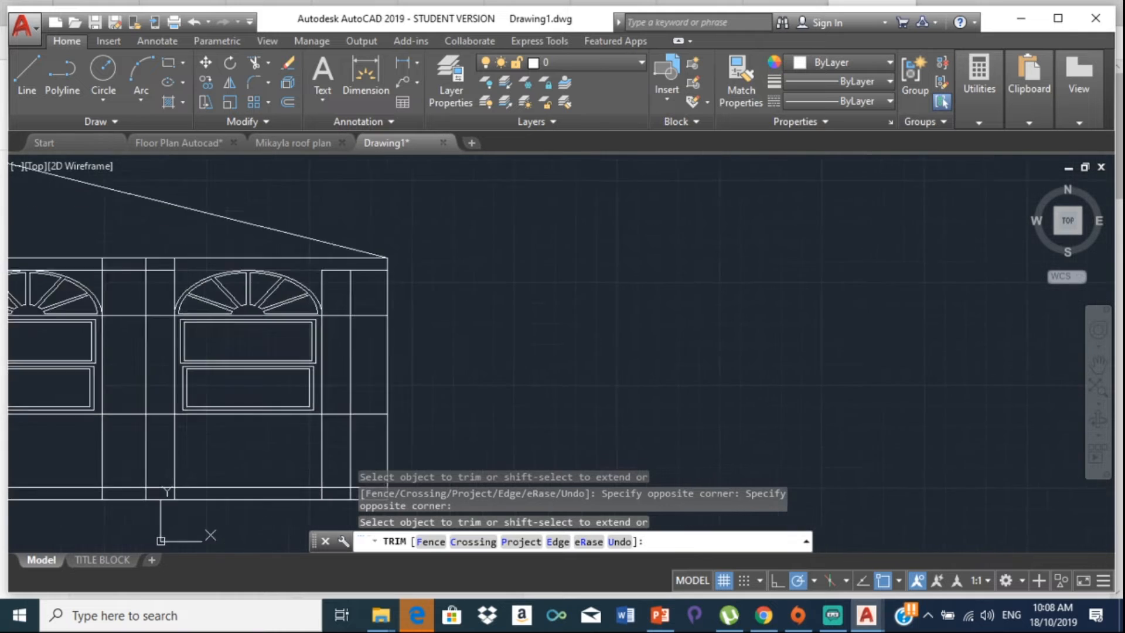
# Step: Trim the stubs above the first arched windows and the short segment under the eaves
pyautogui.click(361, 247)
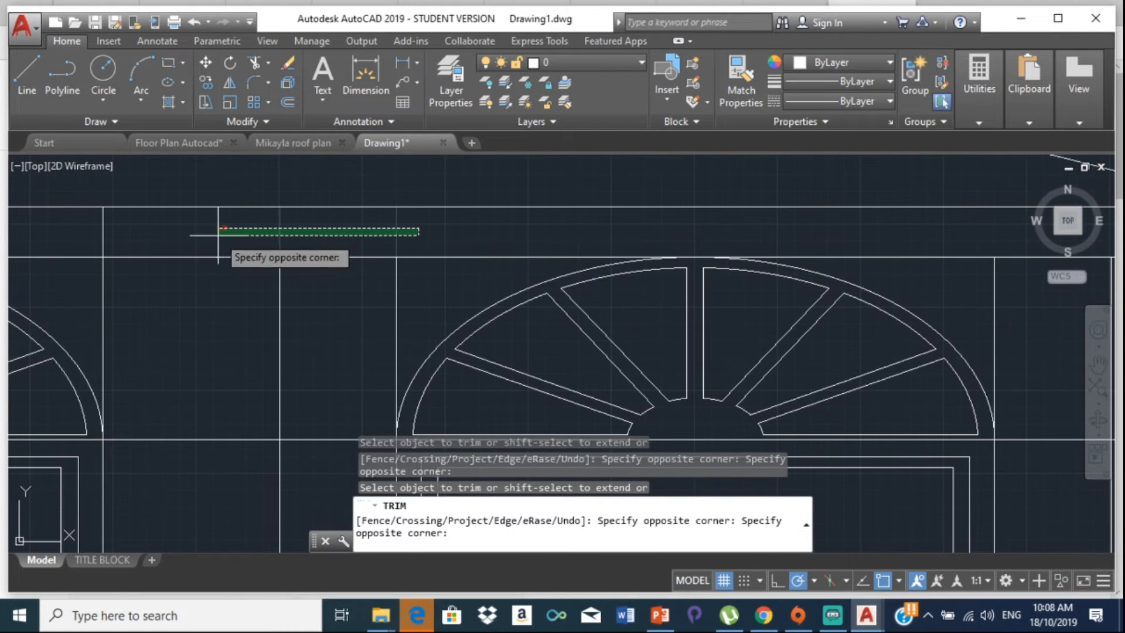
pyautogui.click(70, 242)
pyautogui.scroll(-3, 70, 242)
pyautogui.scroll(2, 269, 246)
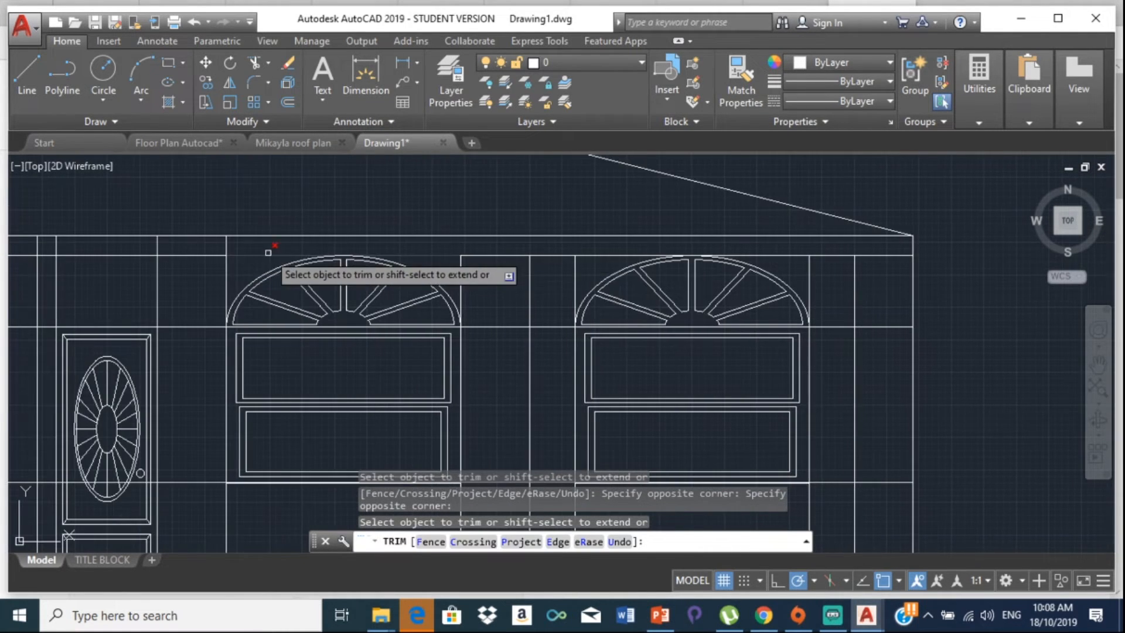
pyautogui.click(213, 240)
pyautogui.click(88, 231)
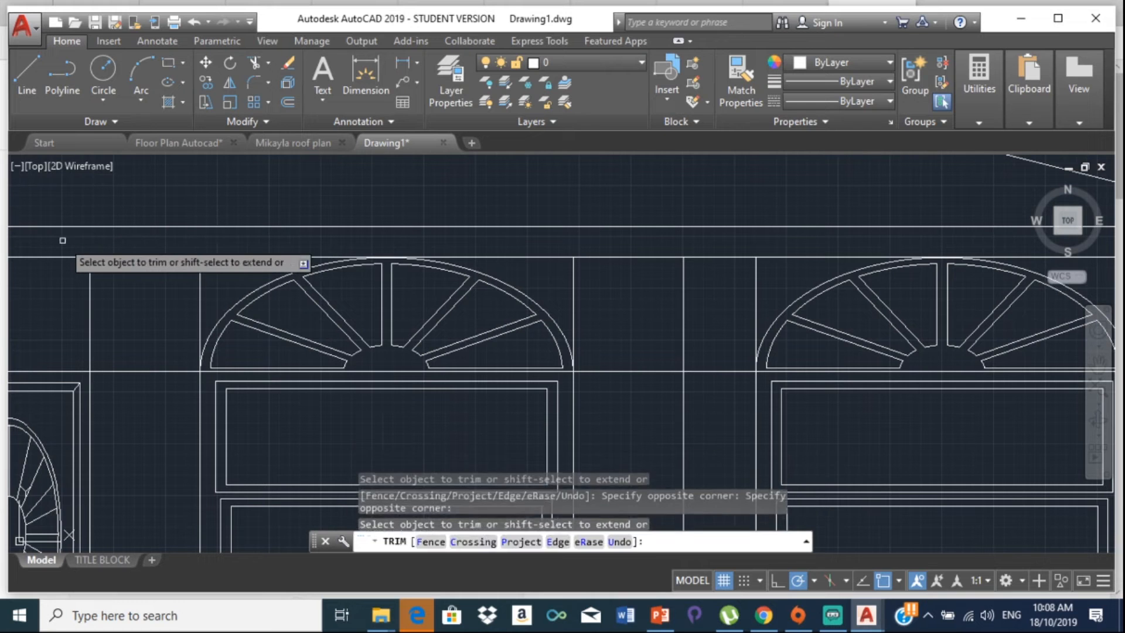
pyautogui.scroll(-3, 121, 239)
pyautogui.scroll(4, 176, 240)
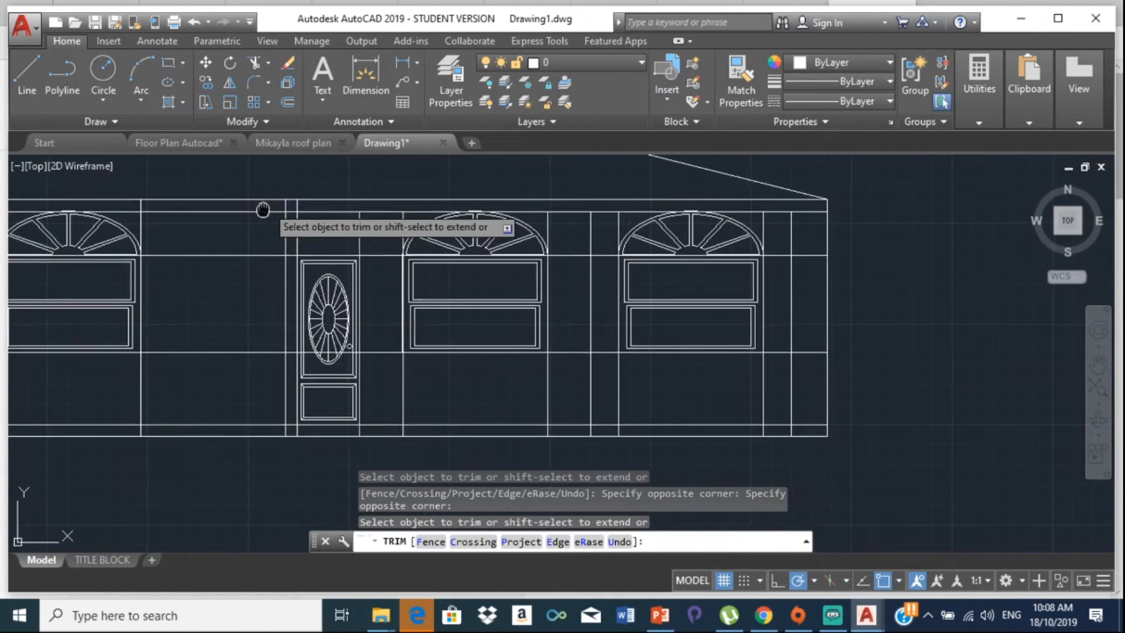
pyautogui.scroll(5, 251, 226)
pyautogui.click(252, 223)
pyautogui.click(161, 216)
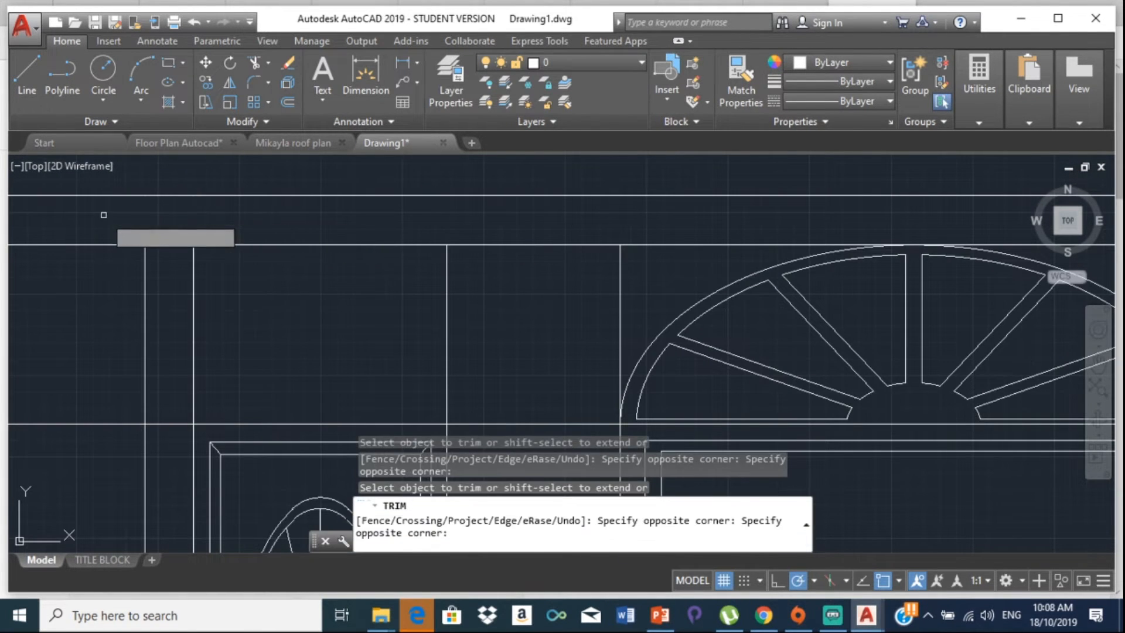
pyautogui.scroll(-3, 135, 233)
pyautogui.scroll(3, 392, 223)
pyautogui.scroll(5, 229, 232)
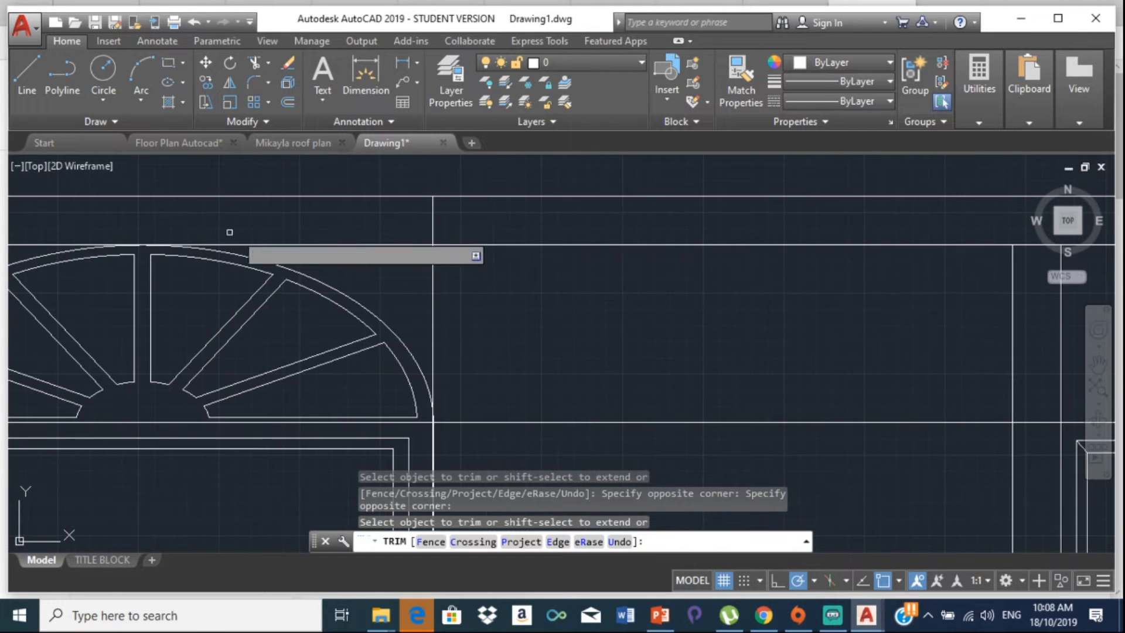
# Step: Trim the remaining stubs above the left arched window and a leftover vertical, then end TRIM
pyautogui.click(481, 212)
pyautogui.click(340, 222)
pyautogui.scroll(-6, 236, 233)
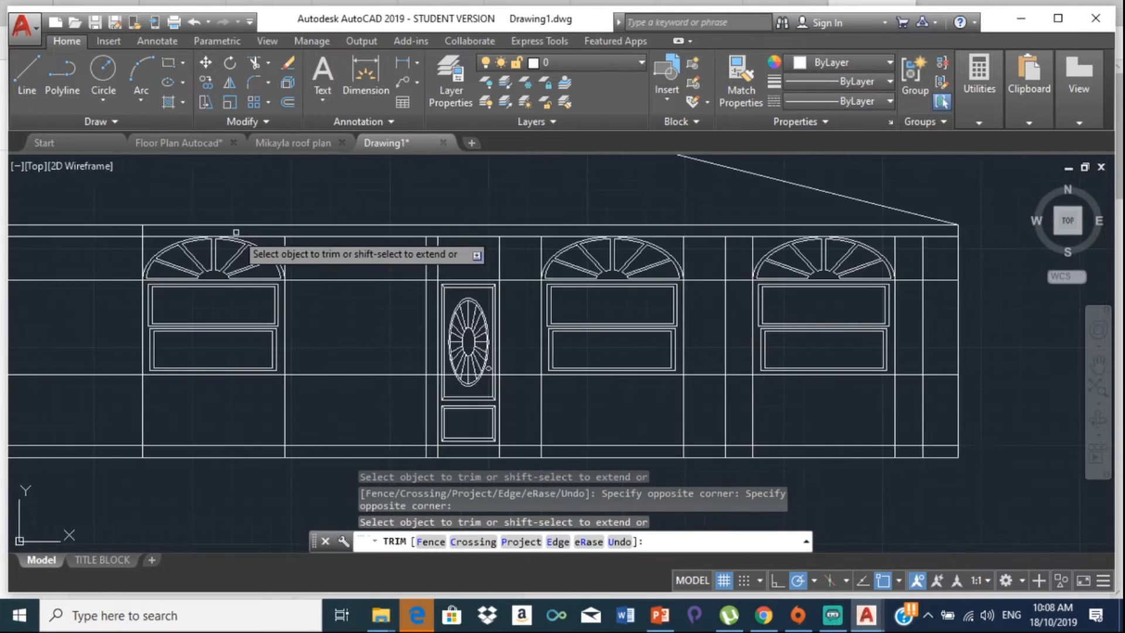
pyautogui.moveTo(236, 234); pyautogui.dragTo(447, 221, button='middle')
pyautogui.scroll(4, 350, 221)
pyautogui.click(402, 207)
pyautogui.click(307, 205)
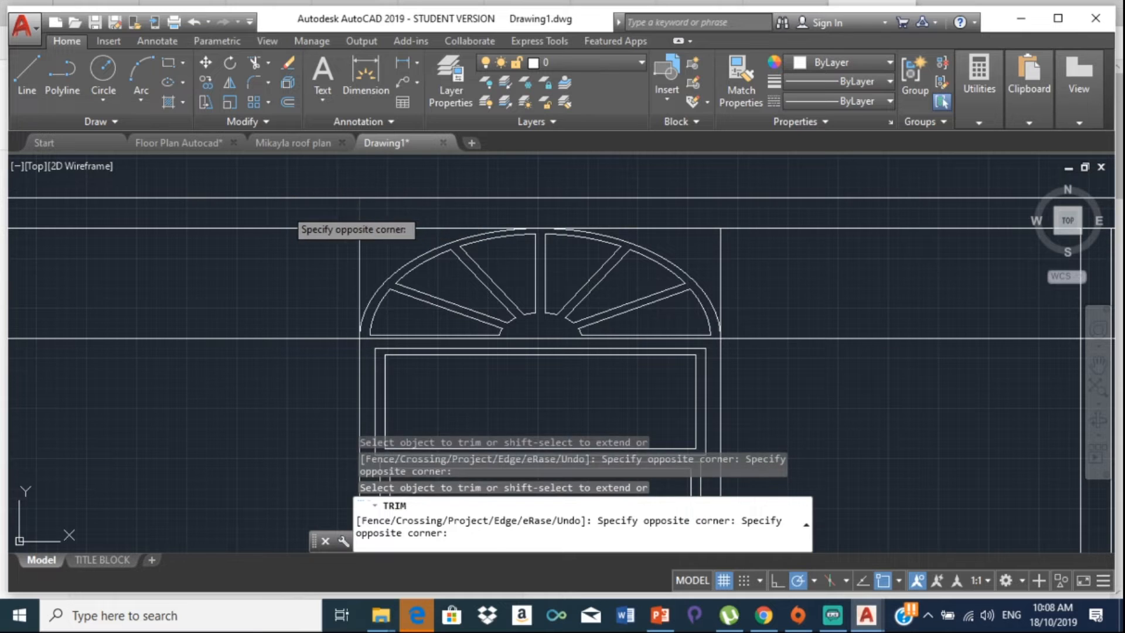
pyautogui.scroll(5, 196, 235)
pyautogui.click(304, 212)
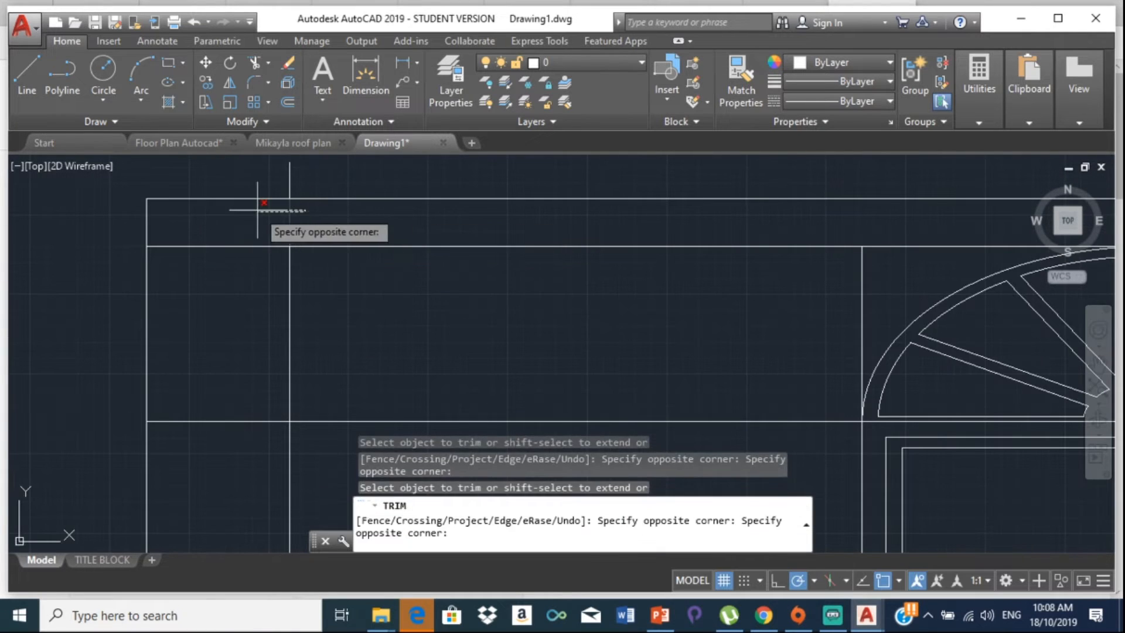
pyautogui.click(240, 213)
pyautogui.press('Escape')
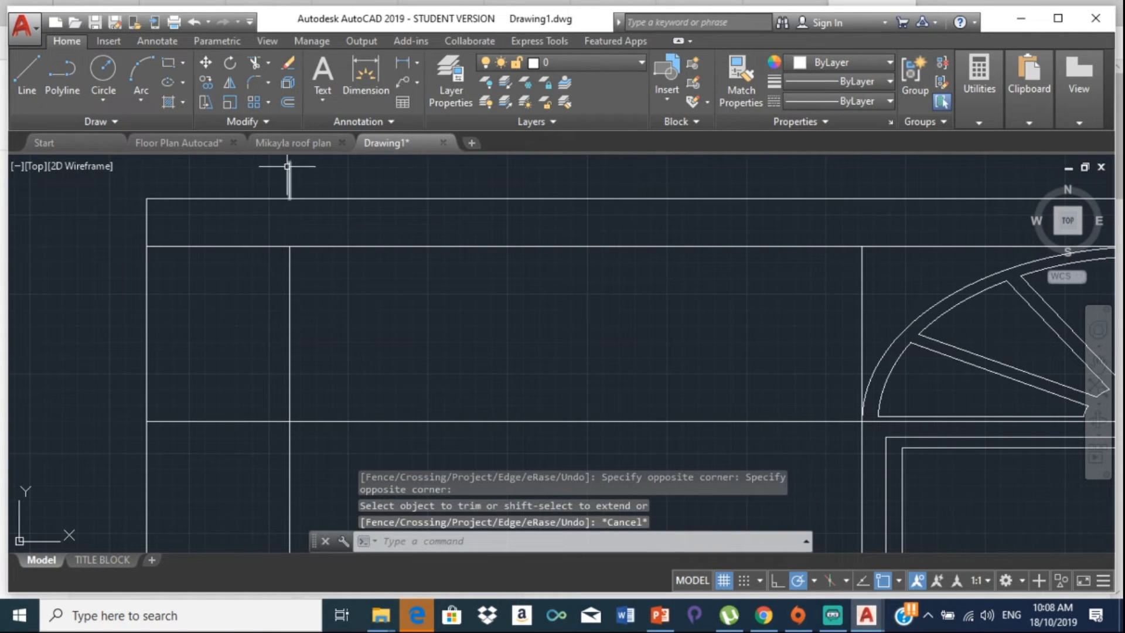
# Step: Erase the leftover vertical stub and stretch the left roof slope to the wall's top-left corner
pyautogui.click(289, 180)
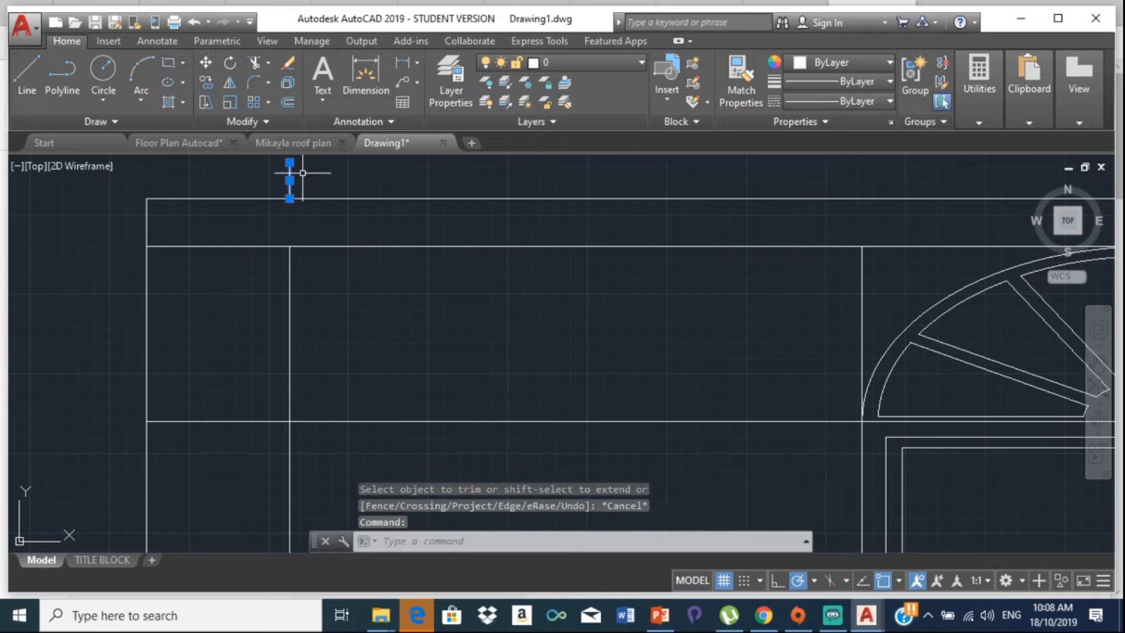
pyautogui.press('Delete')
pyautogui.scroll(-4, 301, 173)
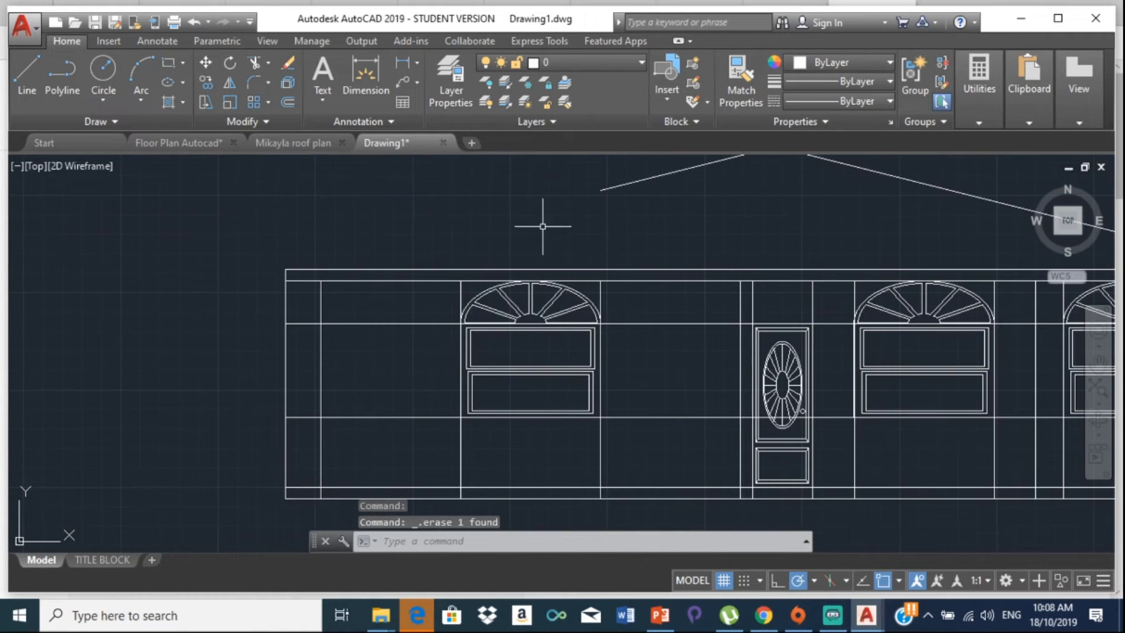
pyautogui.click(635, 179)
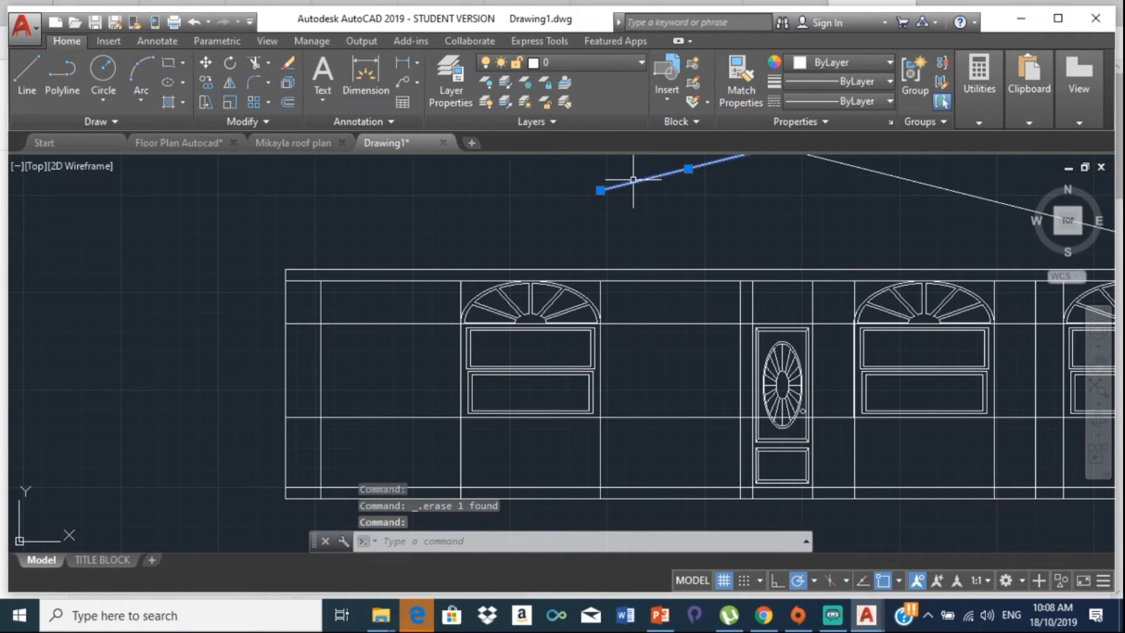
pyautogui.click(601, 189)
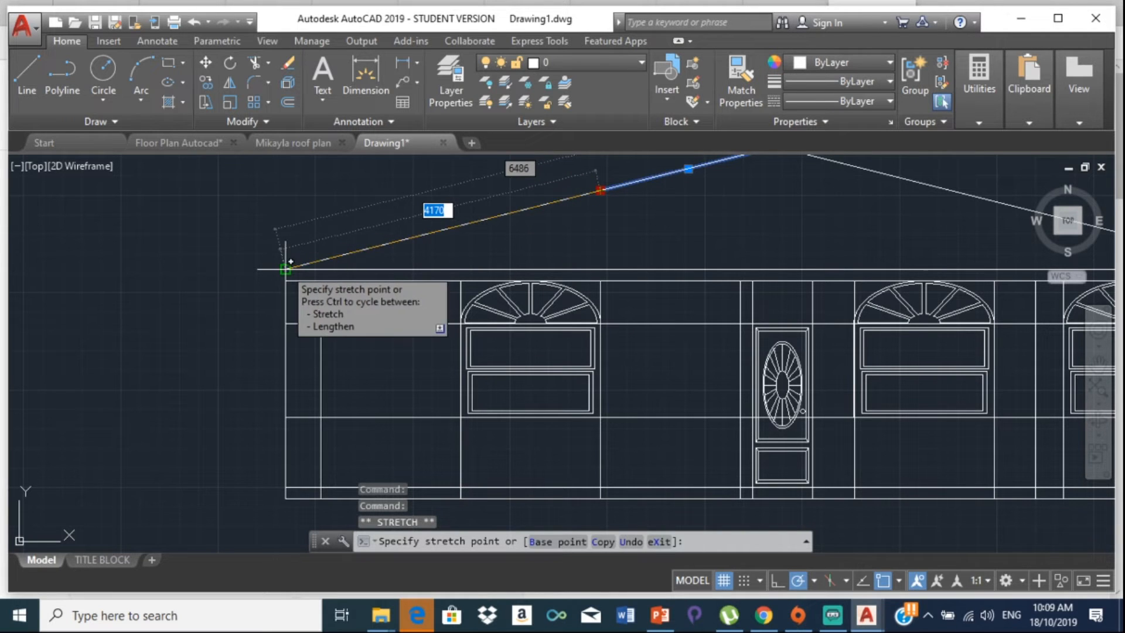
pyautogui.click(291, 262)
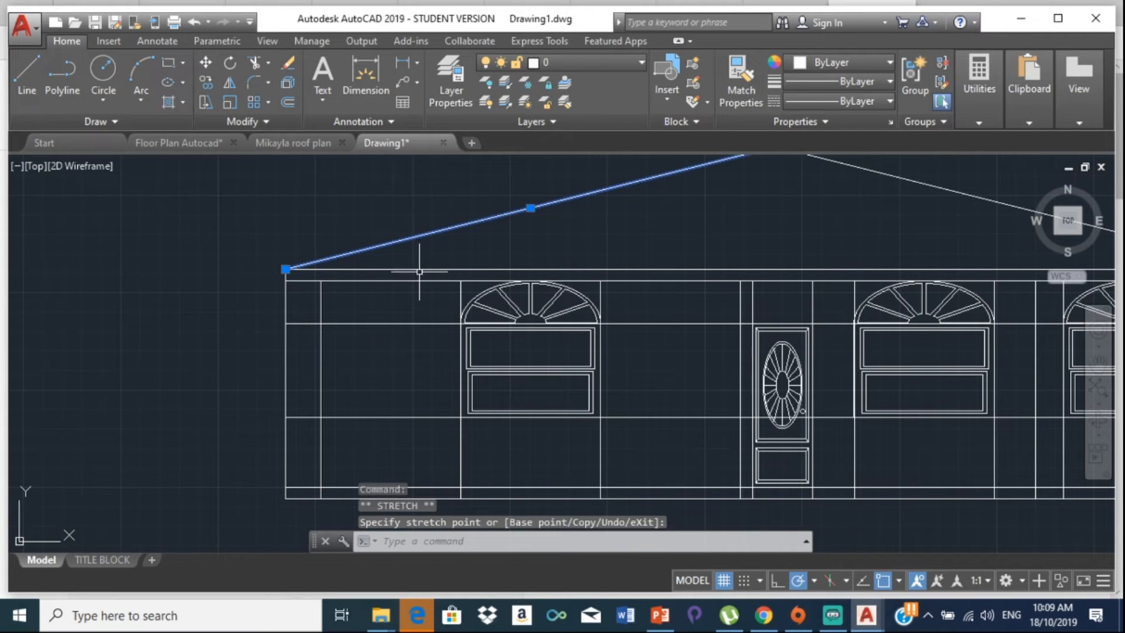
pyautogui.press('Escape')
pyautogui.scroll(-5, 440, 246)
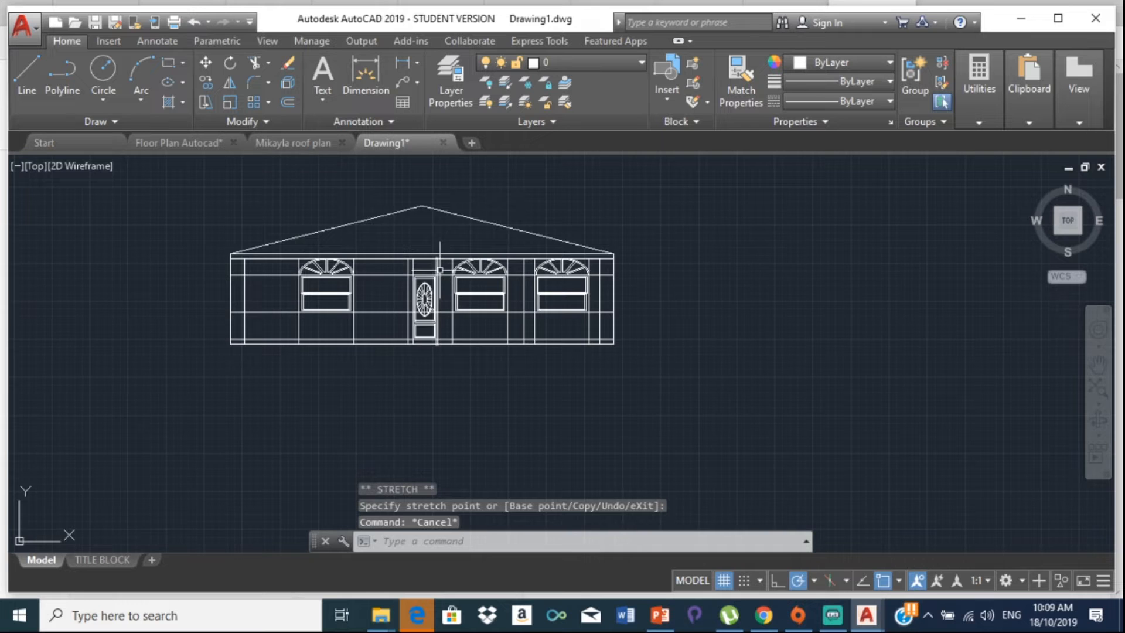
# Step: Delete both vertical construction lines flanking the right-hand arched window
pyautogui.scroll(2, 439, 270)
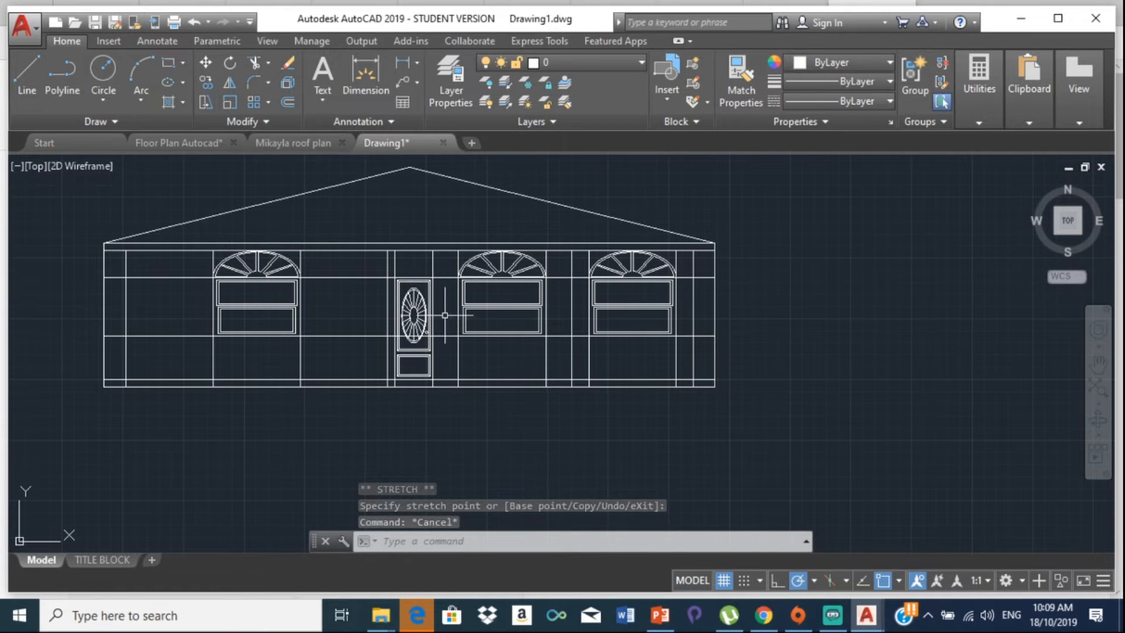
pyautogui.click(589, 355)
pyautogui.click(677, 348)
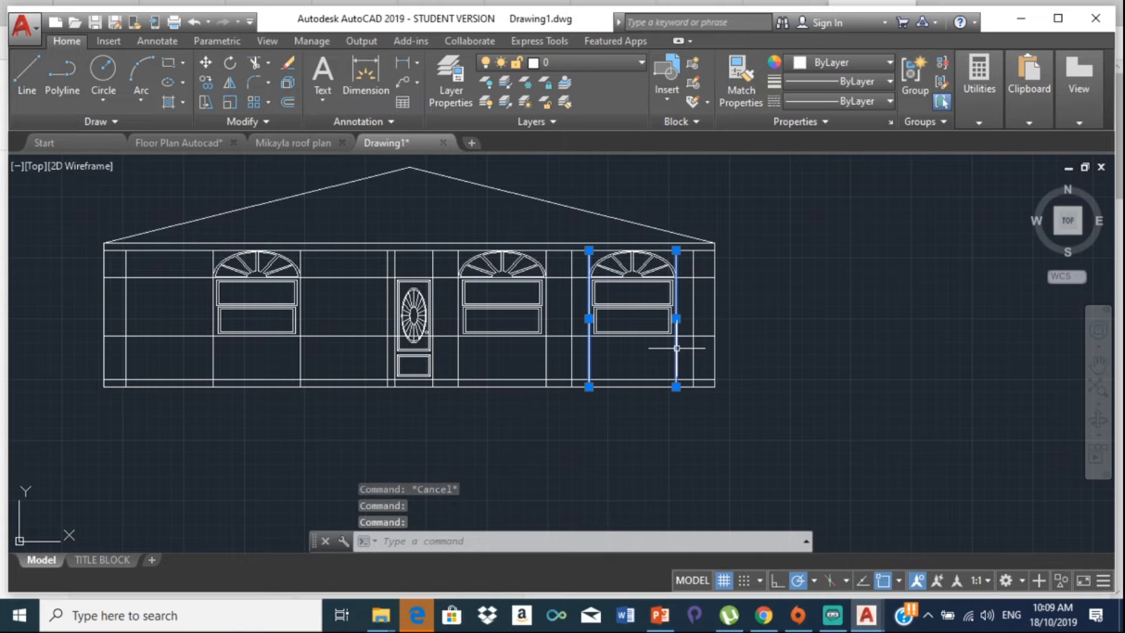
pyautogui.press('Delete')
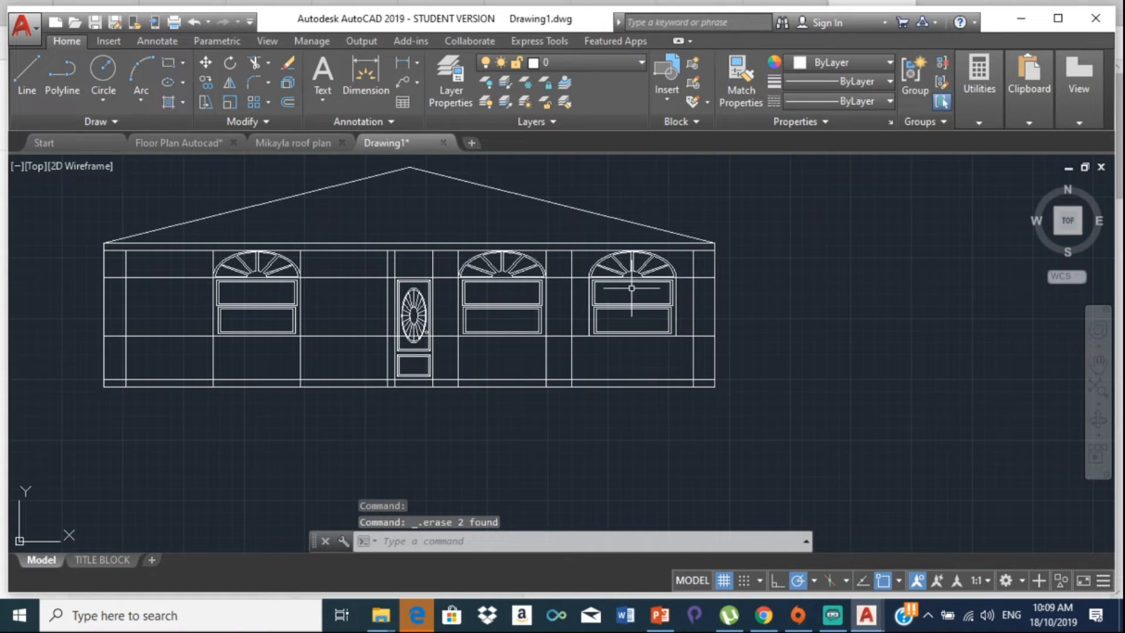
pyautogui.click(302, 351)
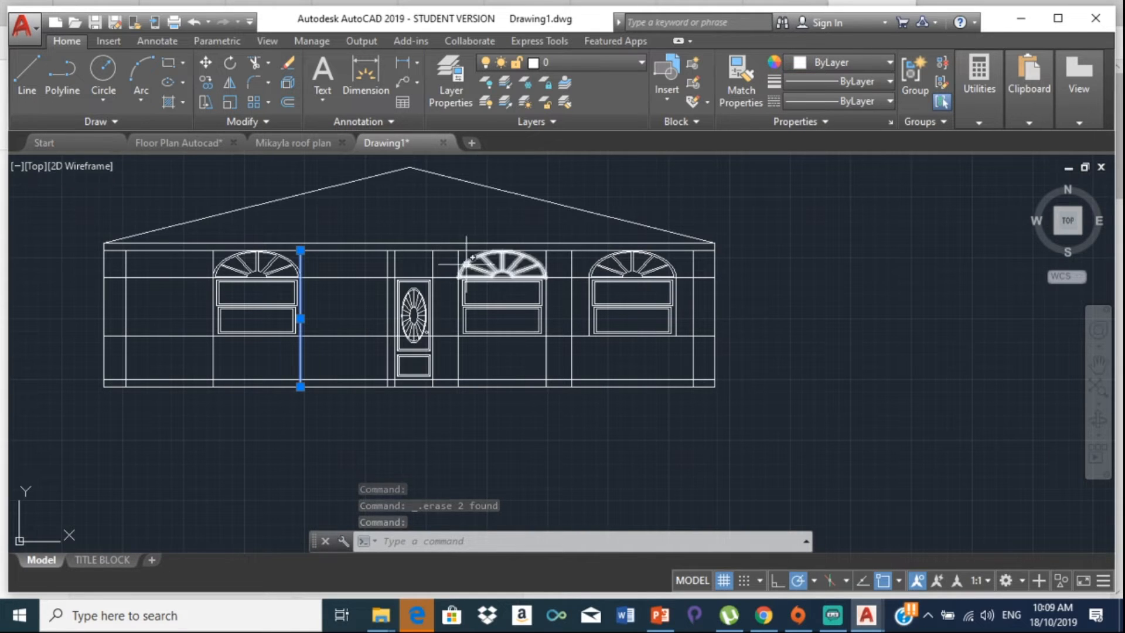
# Step: Pan and zoom between the floor plan and elevation to inspect the finished front elevation
pyautogui.scroll(-5, 420, 268)
pyautogui.moveTo(415, 254); pyautogui.dragTo(397, 368, button='middle')
pyautogui.scroll(6, 414, 299)
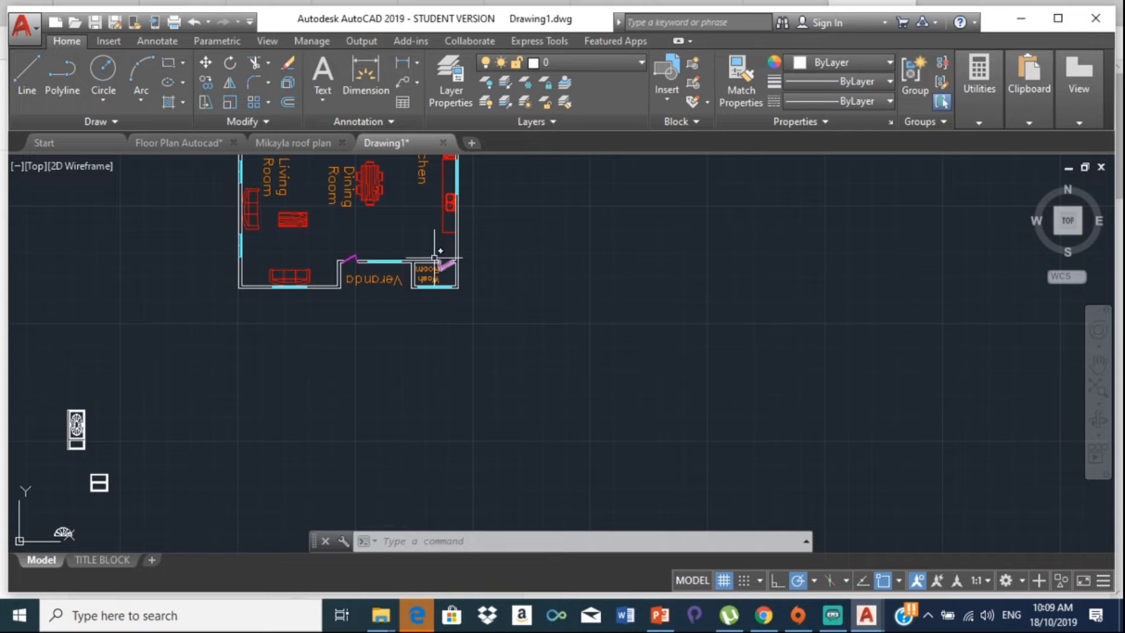
pyautogui.scroll(-2, 342, 289)
pyautogui.moveTo(343, 289); pyautogui.dragTo(355, 205, button='middle')
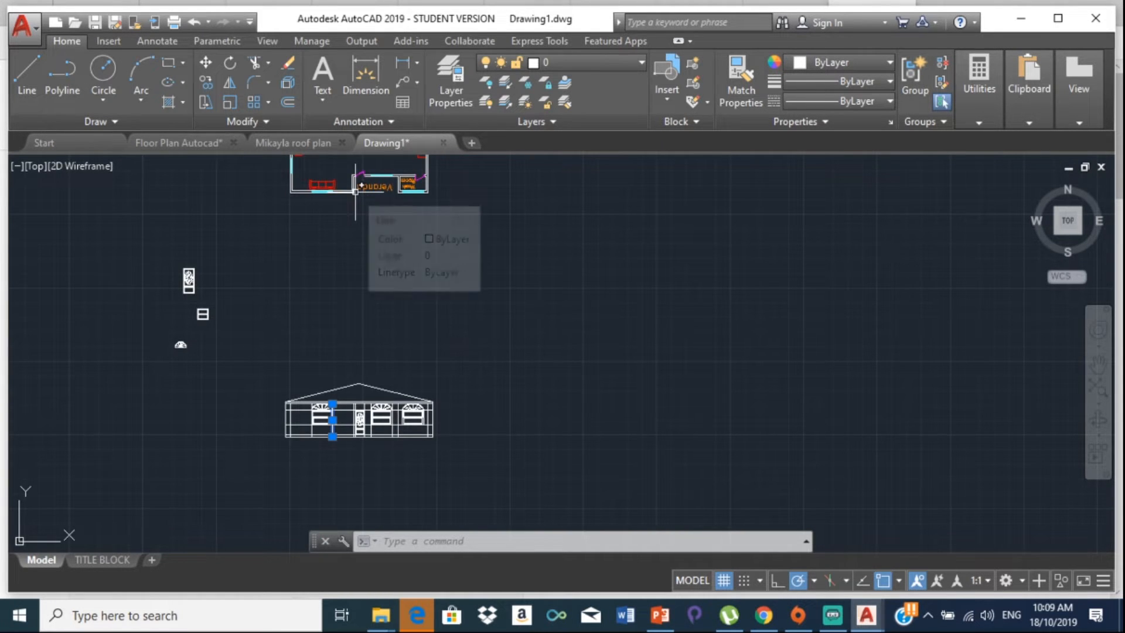
pyautogui.scroll(2, 355, 192)
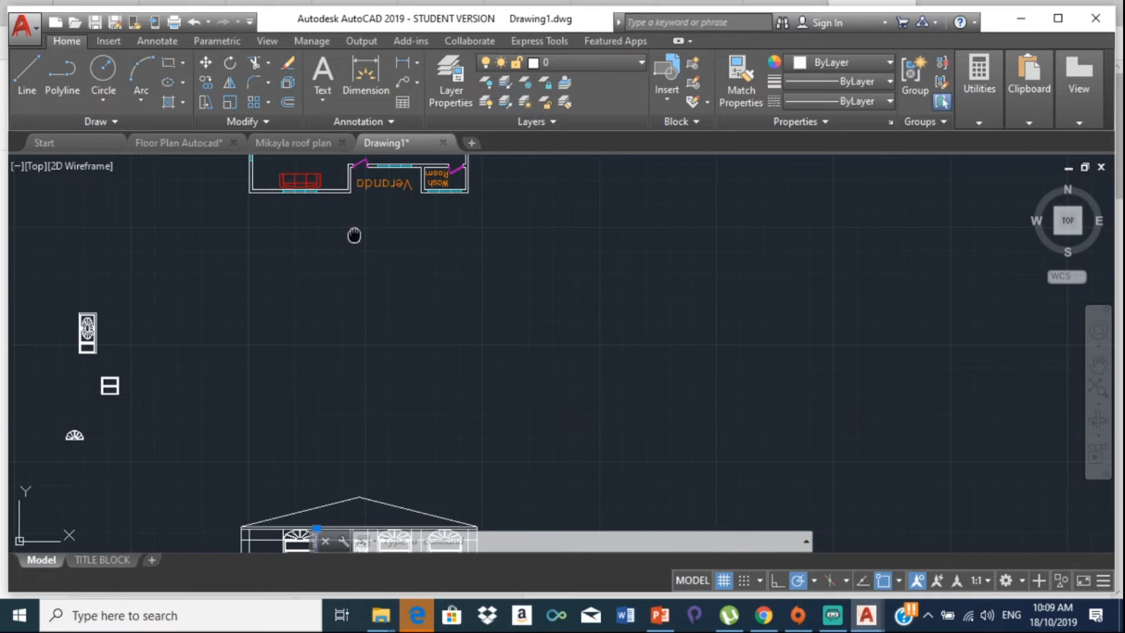
pyautogui.moveTo(353, 235); pyautogui.dragTo(347, 213, button='middle')
pyautogui.scroll(-2, 346, 214)
pyautogui.scroll(6, 359, 435)
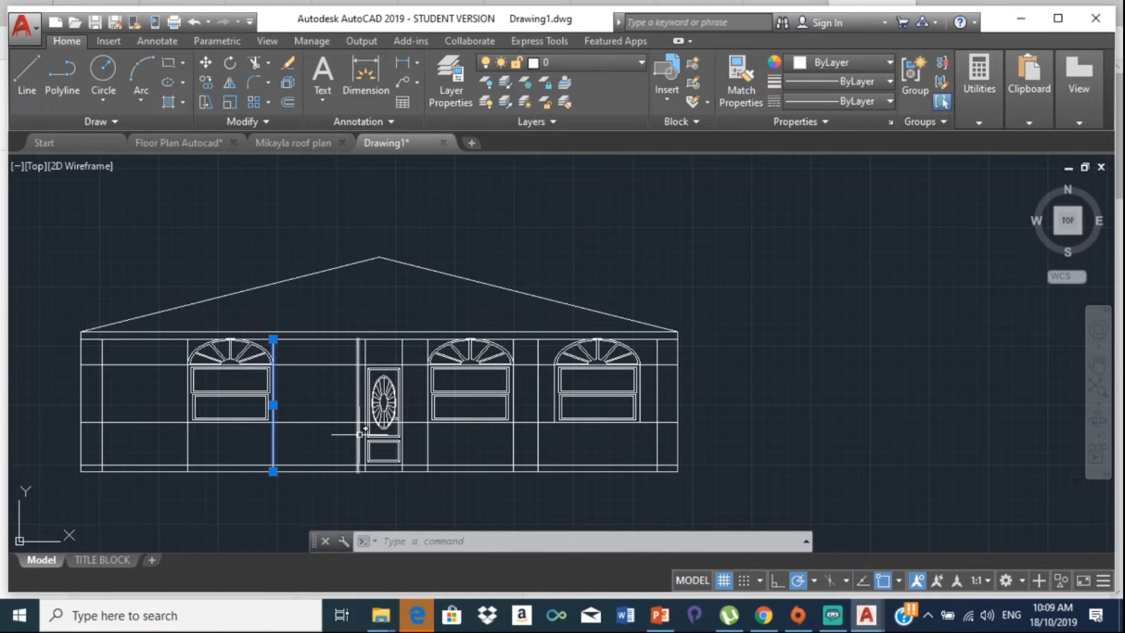
pyautogui.scroll(6, 360, 434)
pyautogui.scroll(-8, 365, 363)
pyautogui.scroll(-2, 464, 271)
pyautogui.moveTo(463, 267); pyautogui.dragTo(355, 322, button='middle')
pyautogui.moveTo(355, 266); pyautogui.dragTo(321, 363, button='middle')
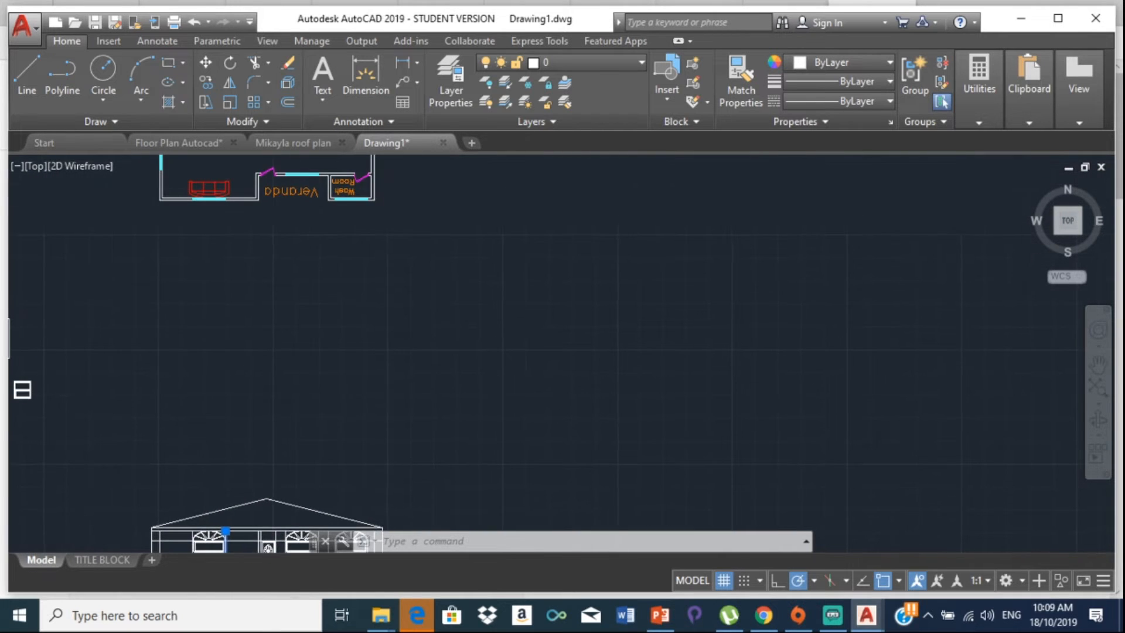
pyautogui.scroll(-3, 340, 225)
pyautogui.moveTo(316, 422); pyautogui.dragTo(284, 372, button='middle')
pyautogui.scroll(8, 330, 303)
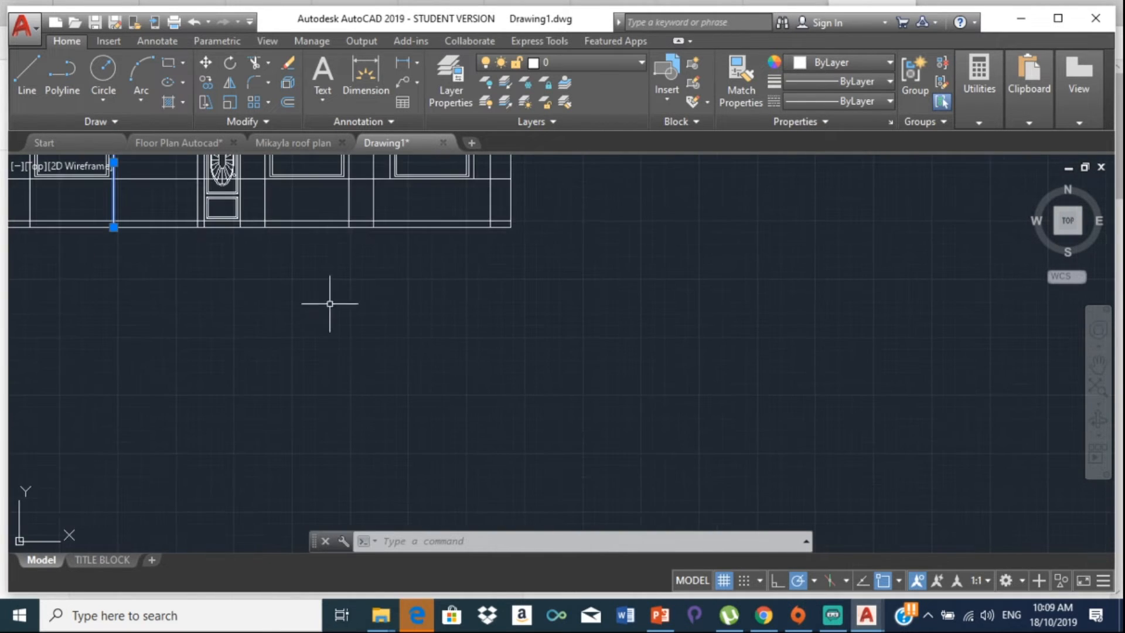
pyautogui.scroll(-4, 326, 208)
pyautogui.scroll(4, 277, 236)
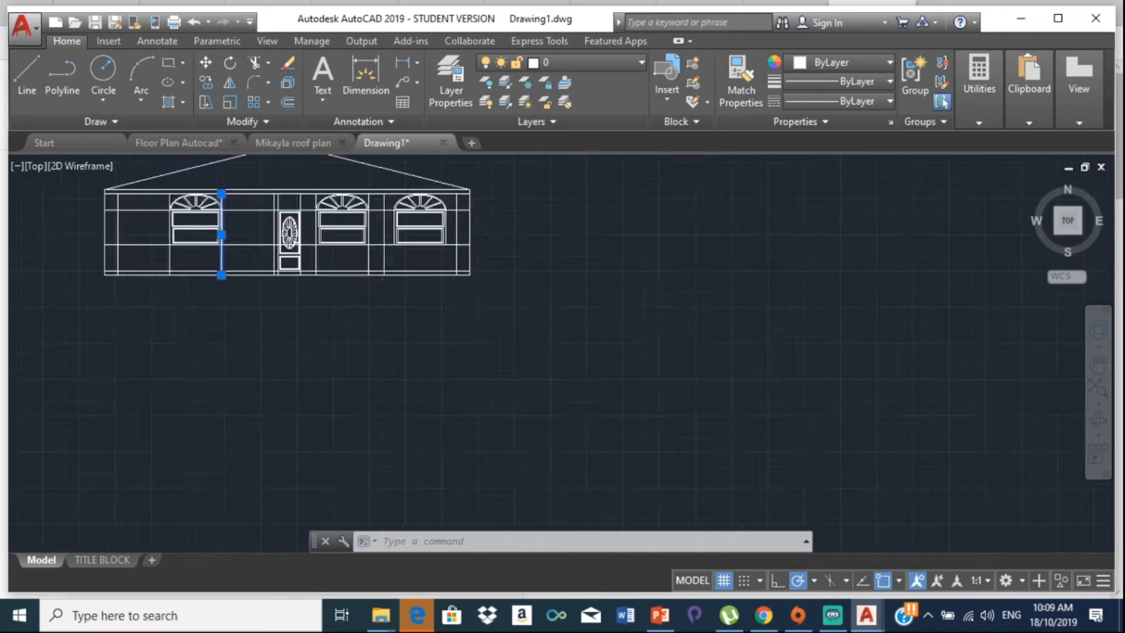
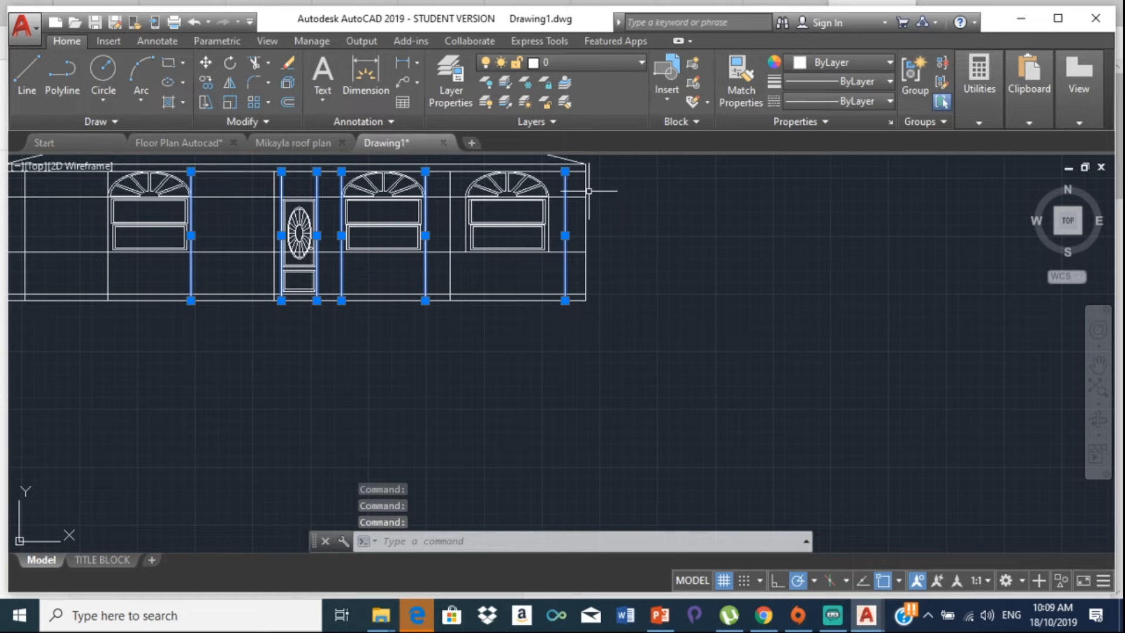
# Step: Erase the vertical edge lines at the right and left ends of the wall
pyautogui.press('Escape')
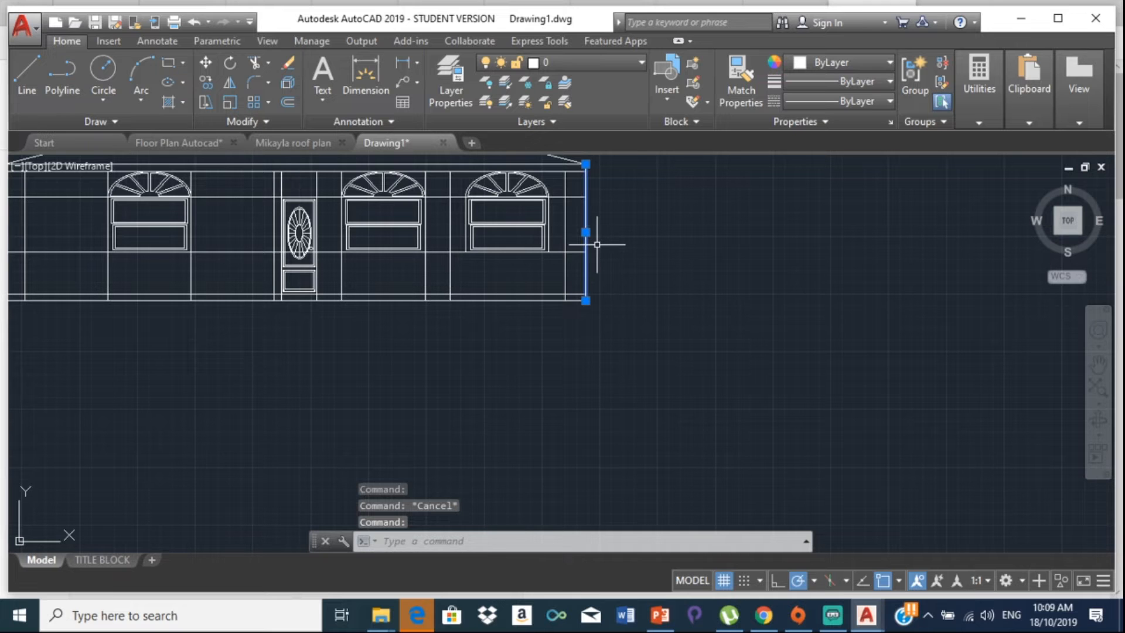
pyautogui.press('Delete')
pyautogui.scroll(-5, 673, 302)
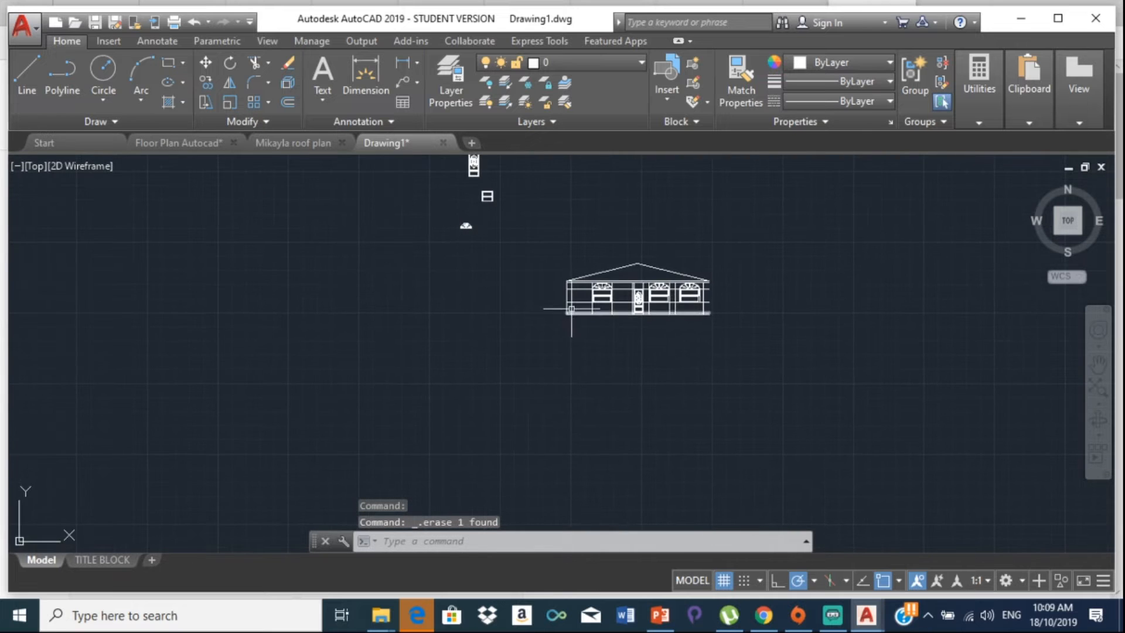
pyautogui.scroll(10, 572, 309)
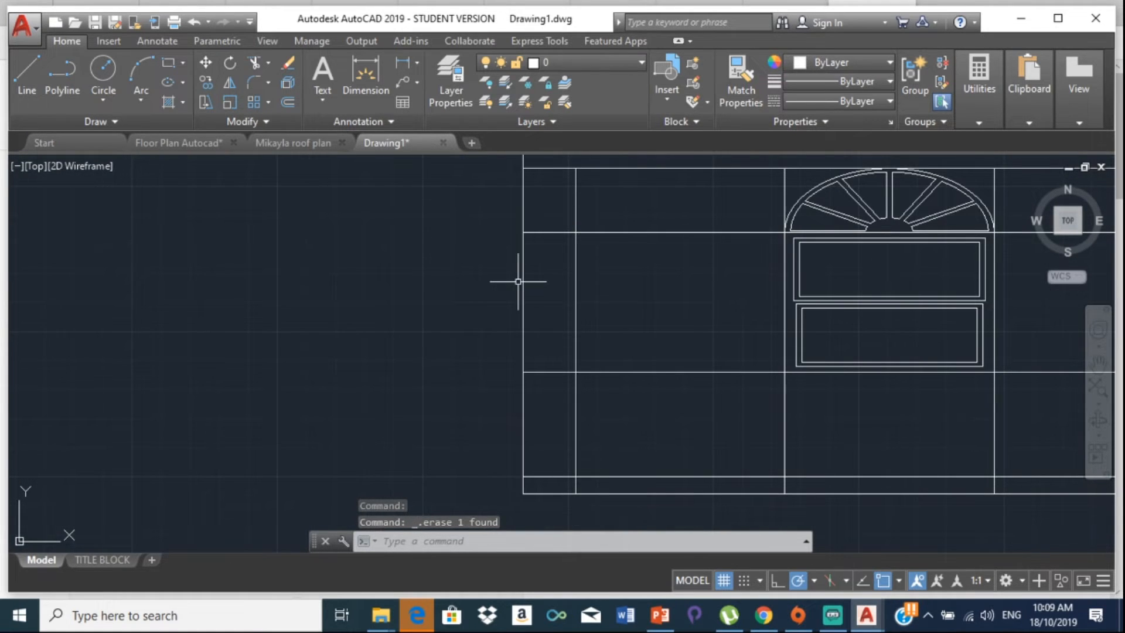
pyautogui.click(524, 282)
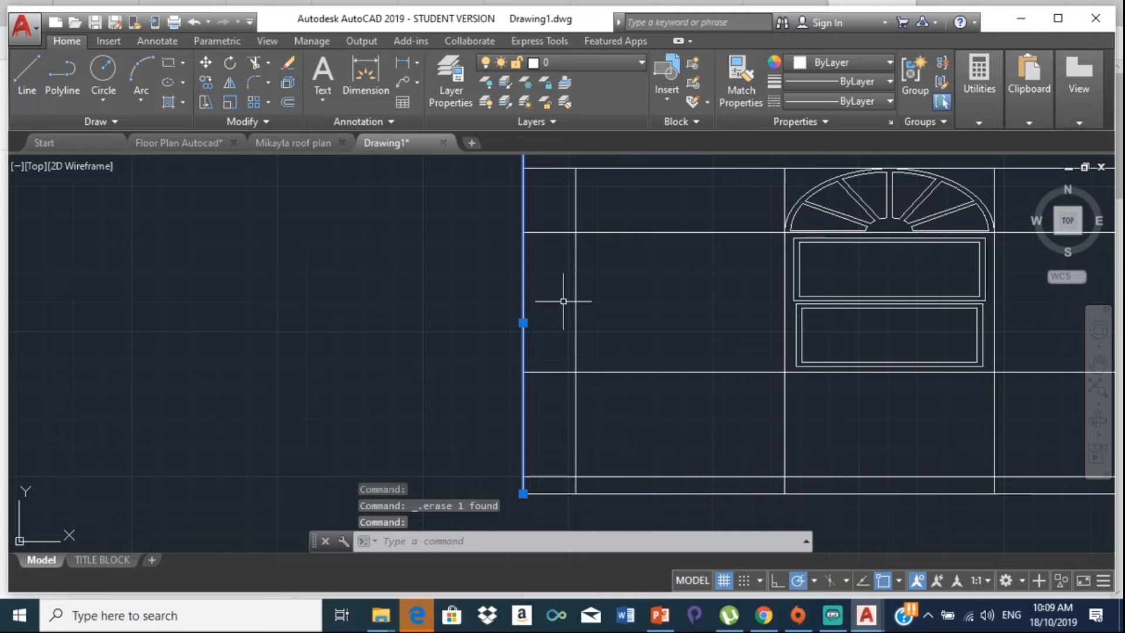
pyautogui.press('Delete')
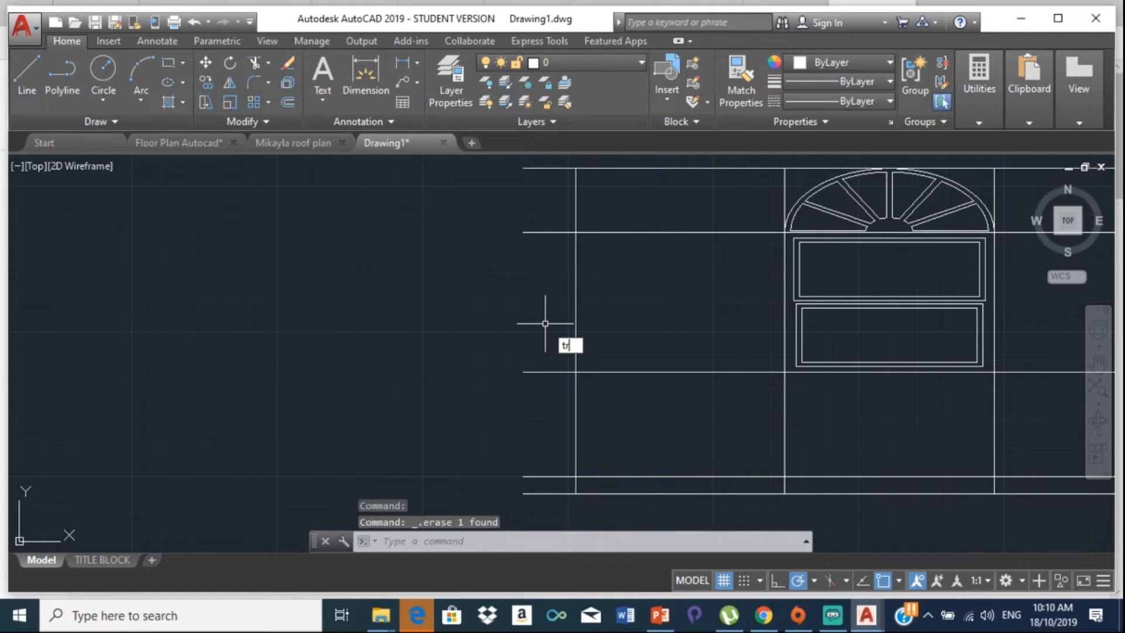
# Step: Trim the horizontal line stubs protruding past the left side of the wall
pyautogui.write('tr')
pyautogui.press('Return')
pyautogui.press('Return')
pyautogui.scroll(-4, 523, 394)
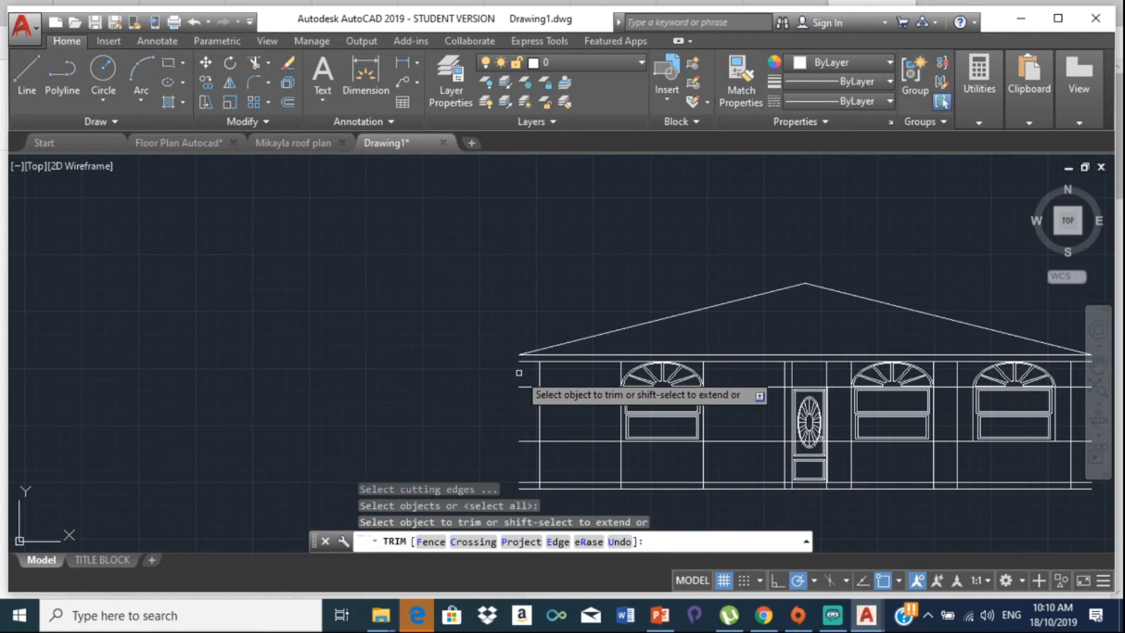
pyautogui.scroll(1, 521, 393)
pyautogui.click(526, 386)
pyautogui.click(515, 462)
pyautogui.scroll(-3, 502, 351)
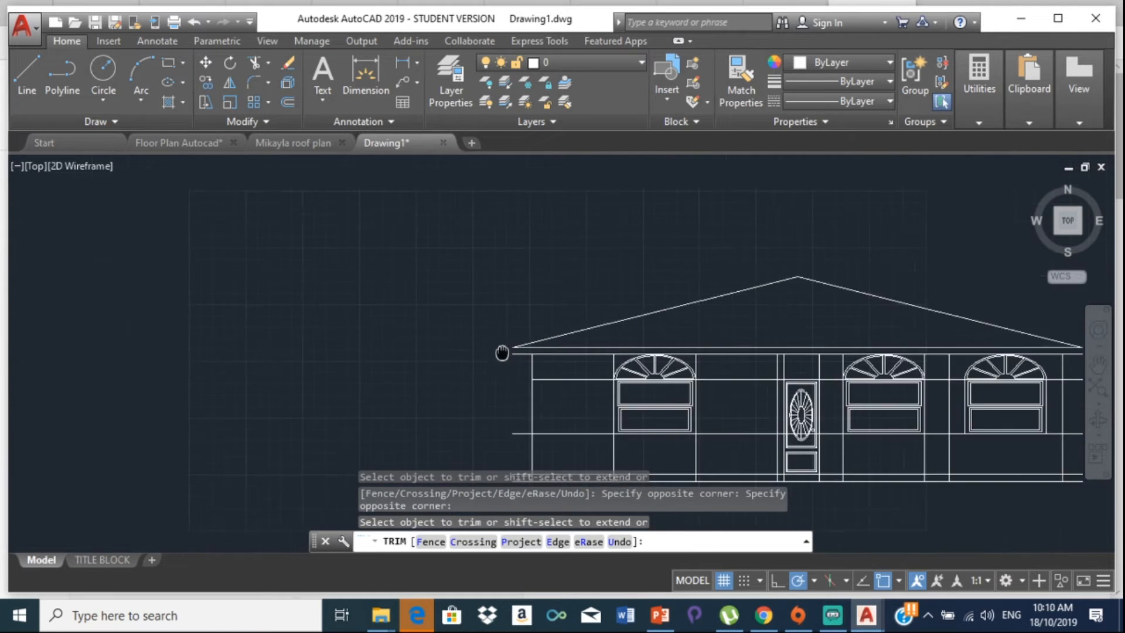
pyautogui.moveTo(503, 352); pyautogui.dragTo(523, 218, button='middle')
pyautogui.click(527, 287)
pyautogui.click(524, 331)
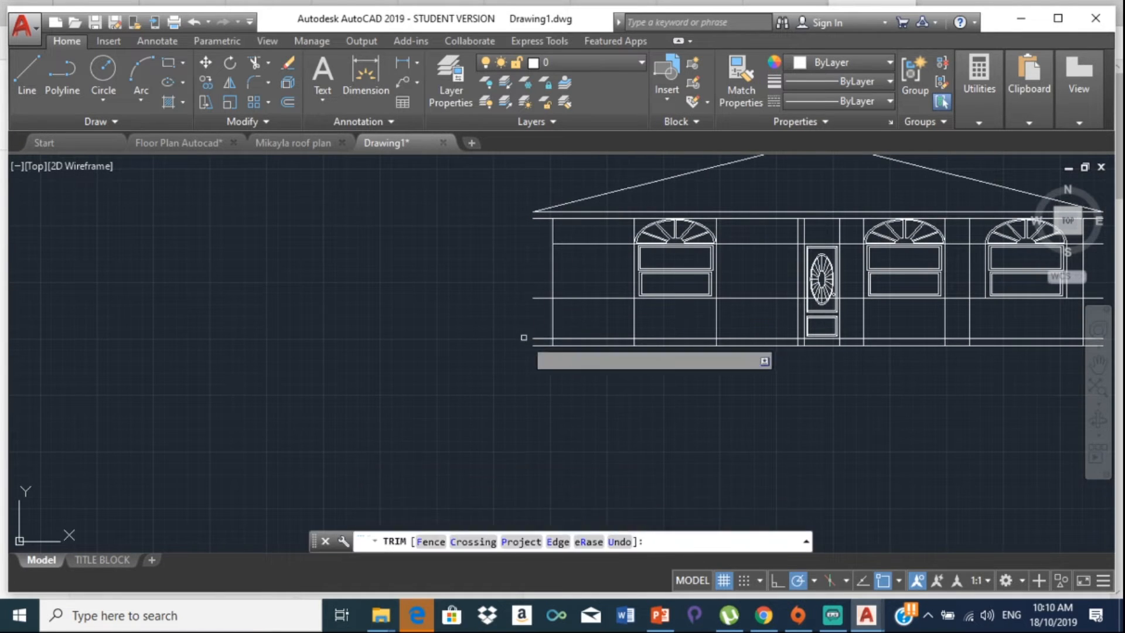
pyautogui.click(531, 273)
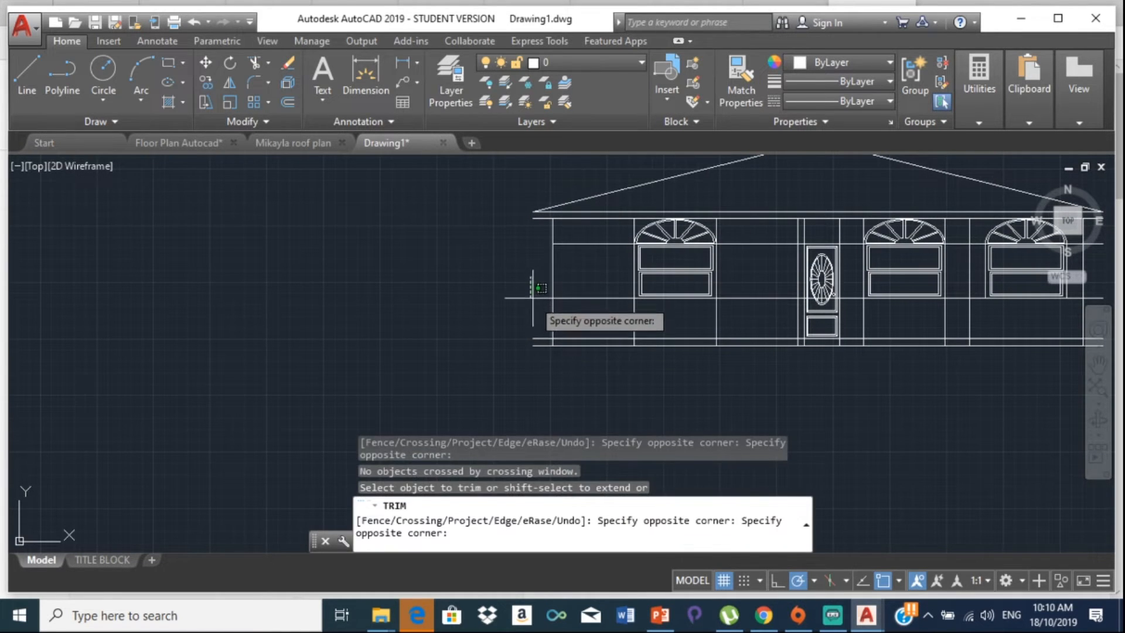
pyautogui.click(539, 363)
# Step: Trim the line stubs sticking out past the right wall
pyautogui.scroll(-4, 539, 363)
pyautogui.scroll(4, 557, 276)
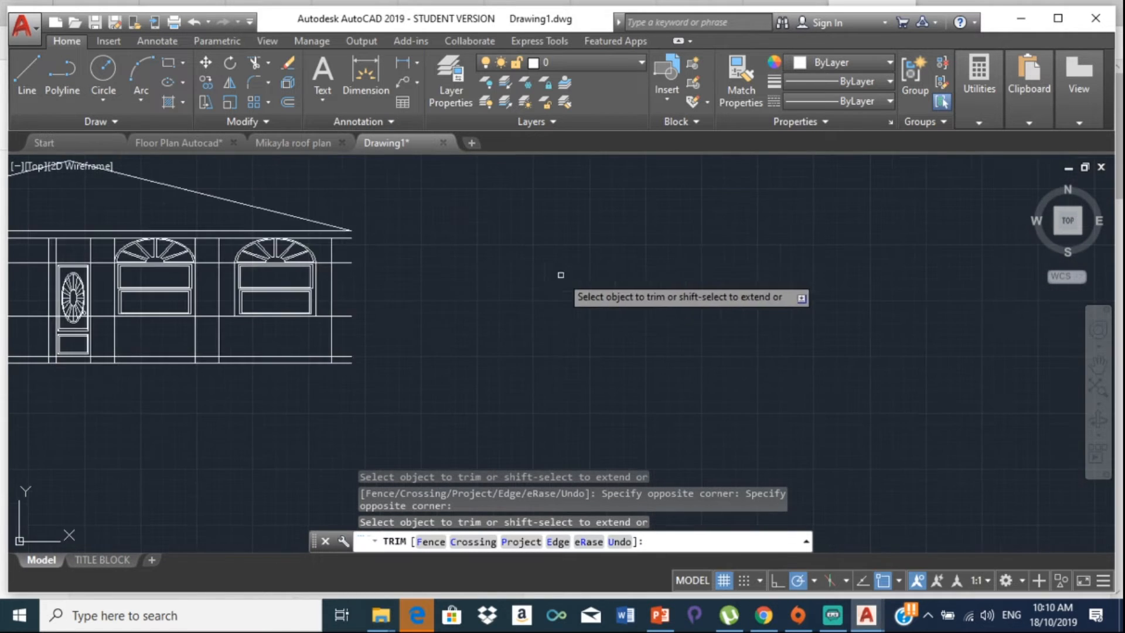
pyautogui.scroll(2, 389, 273)
pyautogui.click(322, 244)
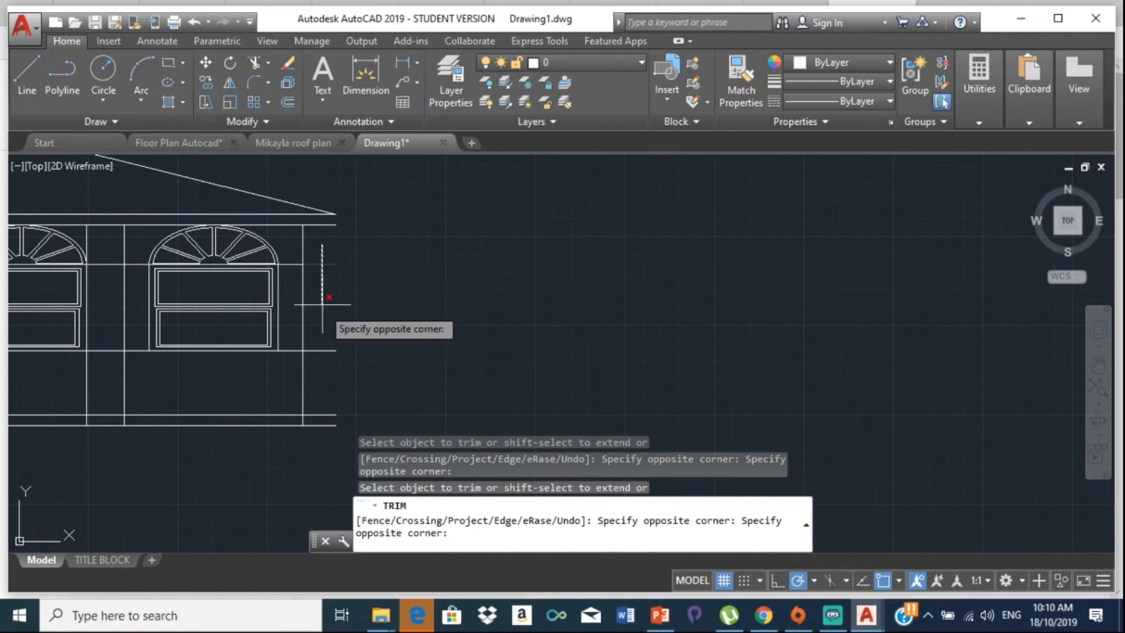
pyautogui.click(332, 404)
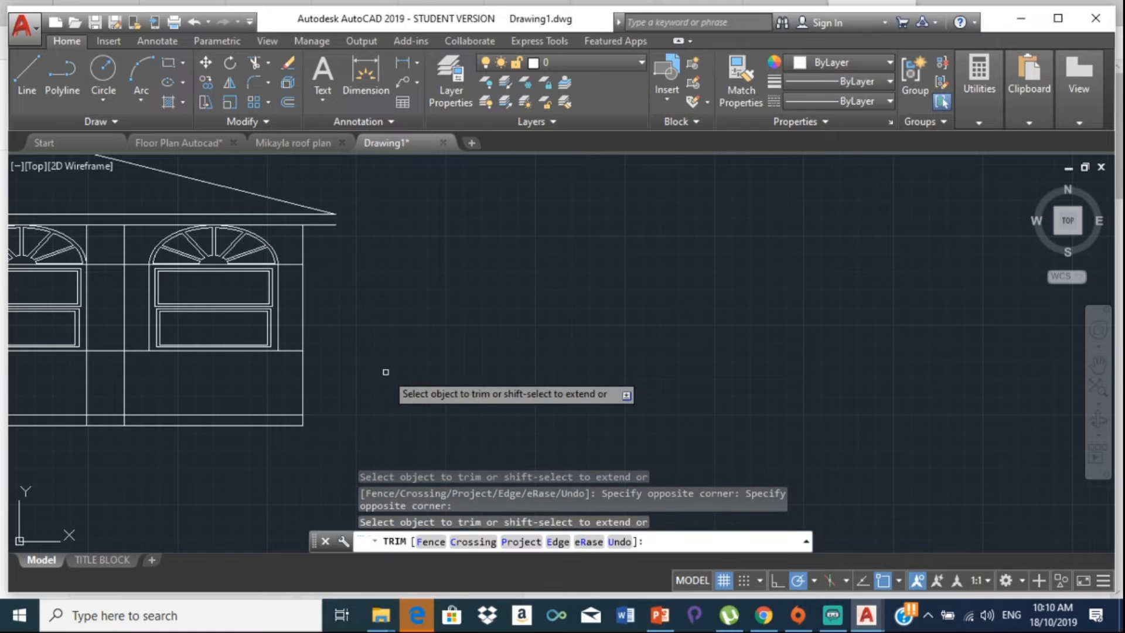
pyautogui.press('Escape')
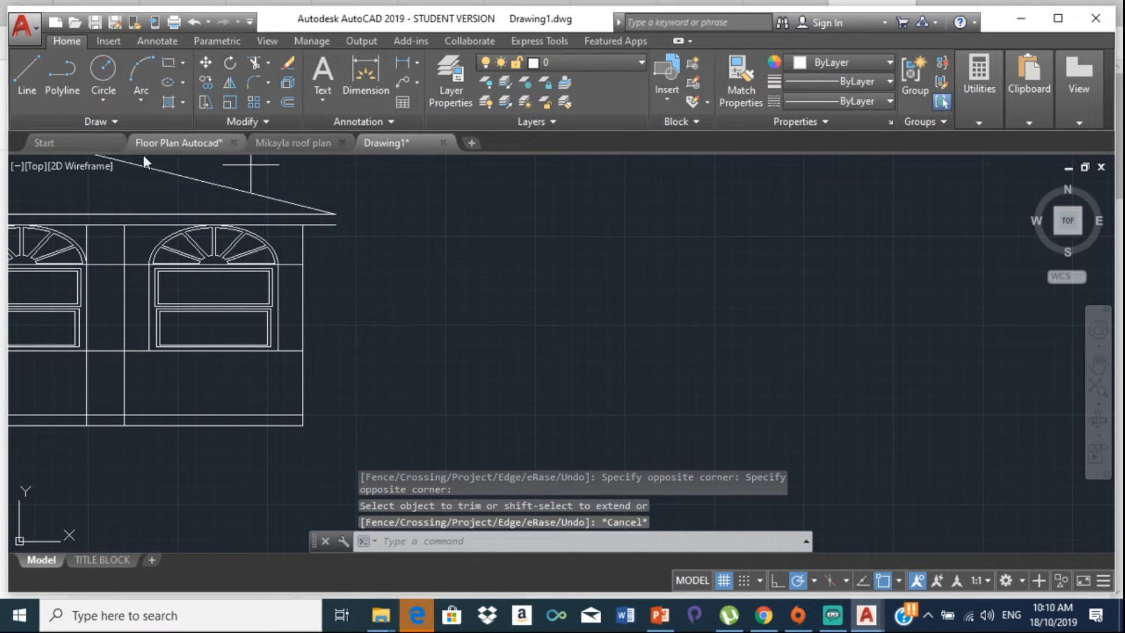
# Step: Draw a short vertical line closing off the roof's eave end
pyautogui.press('l')
pyautogui.press('Return')
pyautogui.click(335, 214)
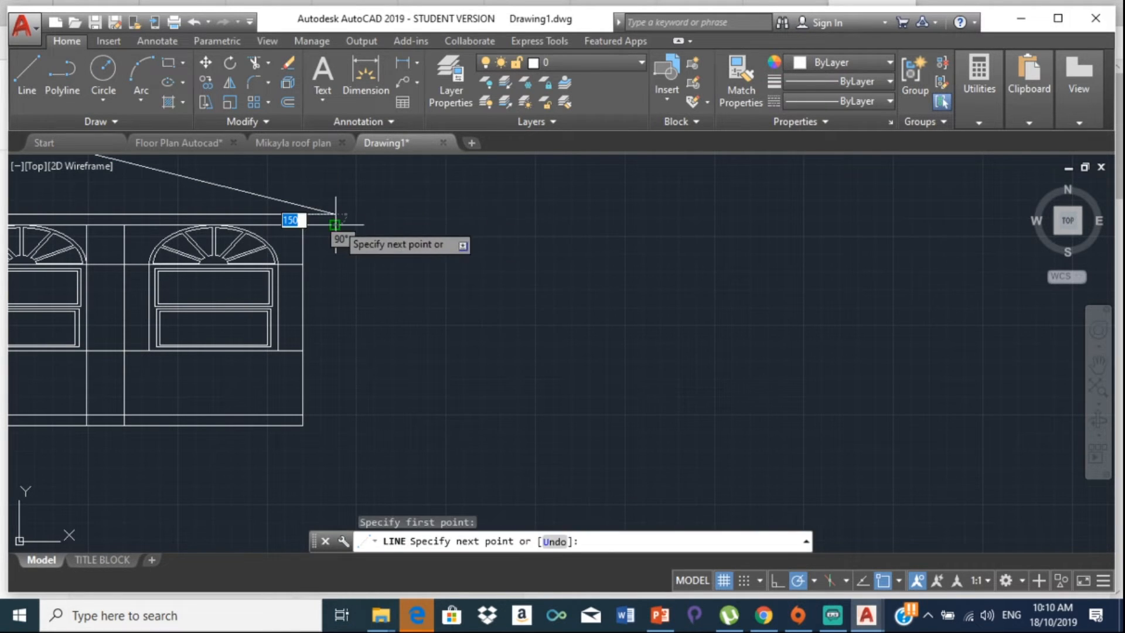
pyautogui.click(335, 225)
pyautogui.press('Return')
pyautogui.press('Return')
pyautogui.scroll(-2, 199, 292)
pyautogui.moveTo(199, 292); pyautogui.dragTo(482, 283, button='middle')
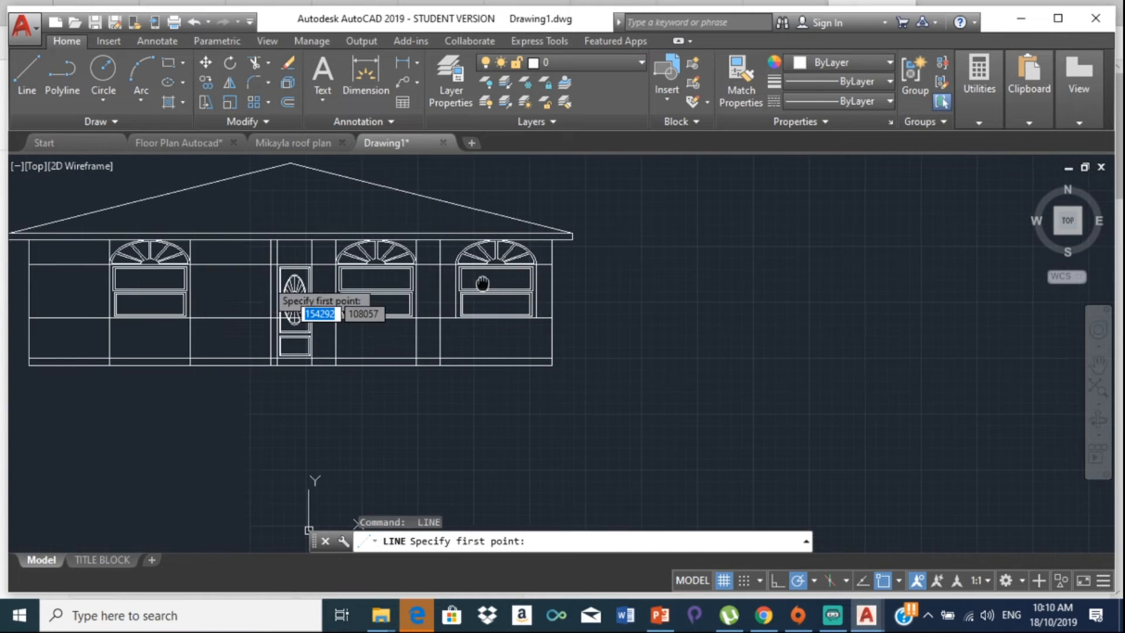
pyautogui.moveTo(99, 250); pyautogui.dragTo(370, 243, button='middle')
pyautogui.scroll(4, 273, 215)
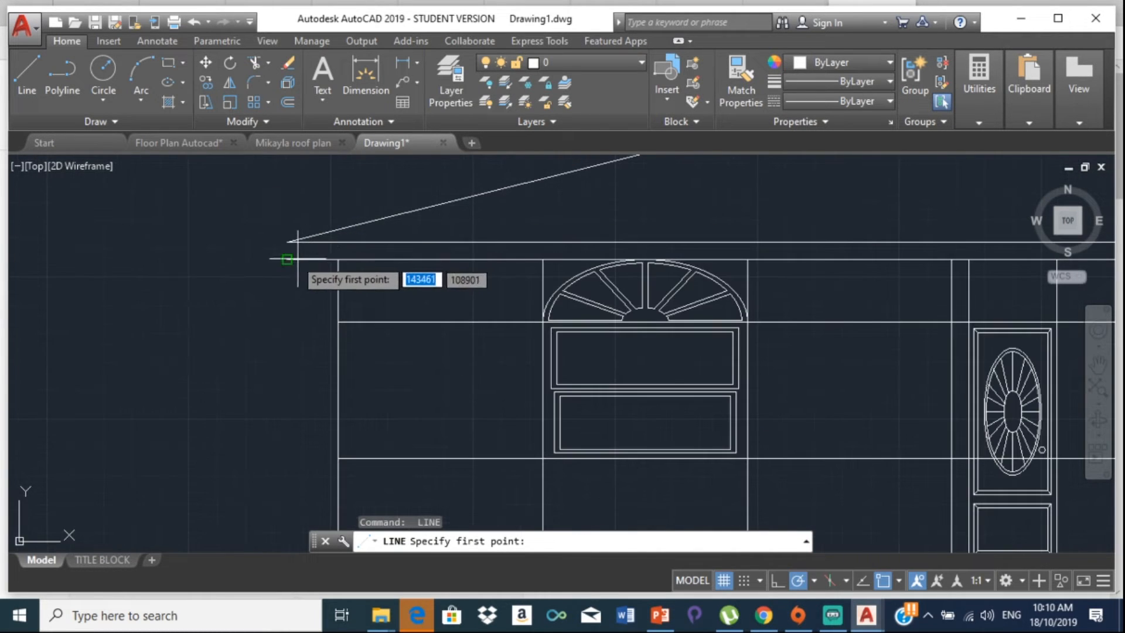
pyautogui.click(293, 257)
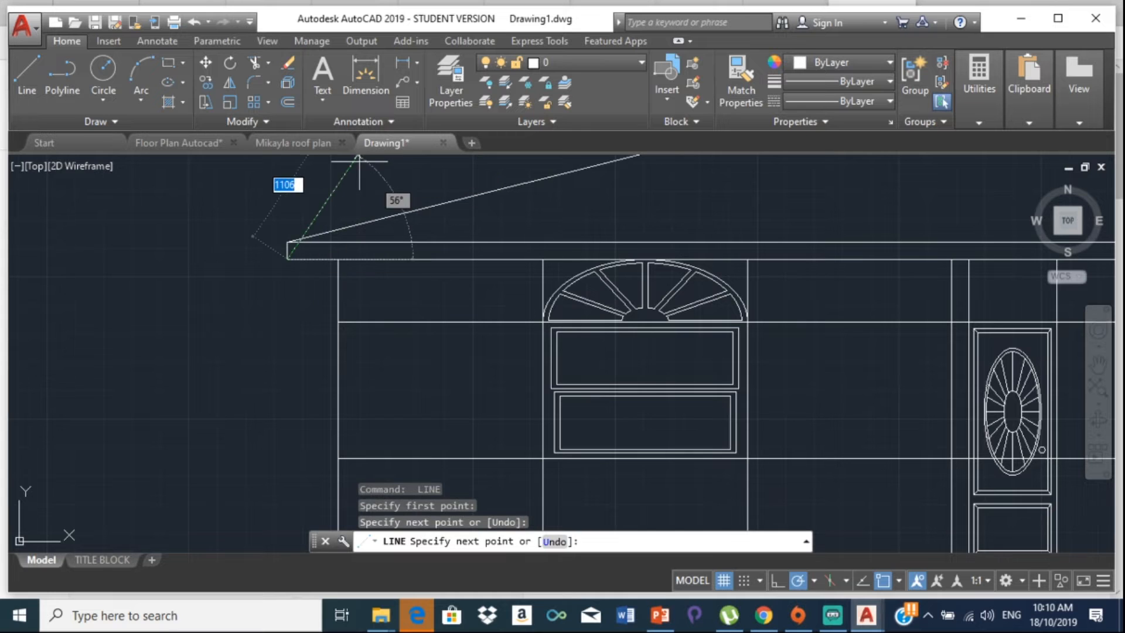
pyautogui.press('Return')
pyautogui.scroll(-5, 325, 221)
pyautogui.moveTo(304, 244); pyautogui.dragTo(175, 246, button='middle')
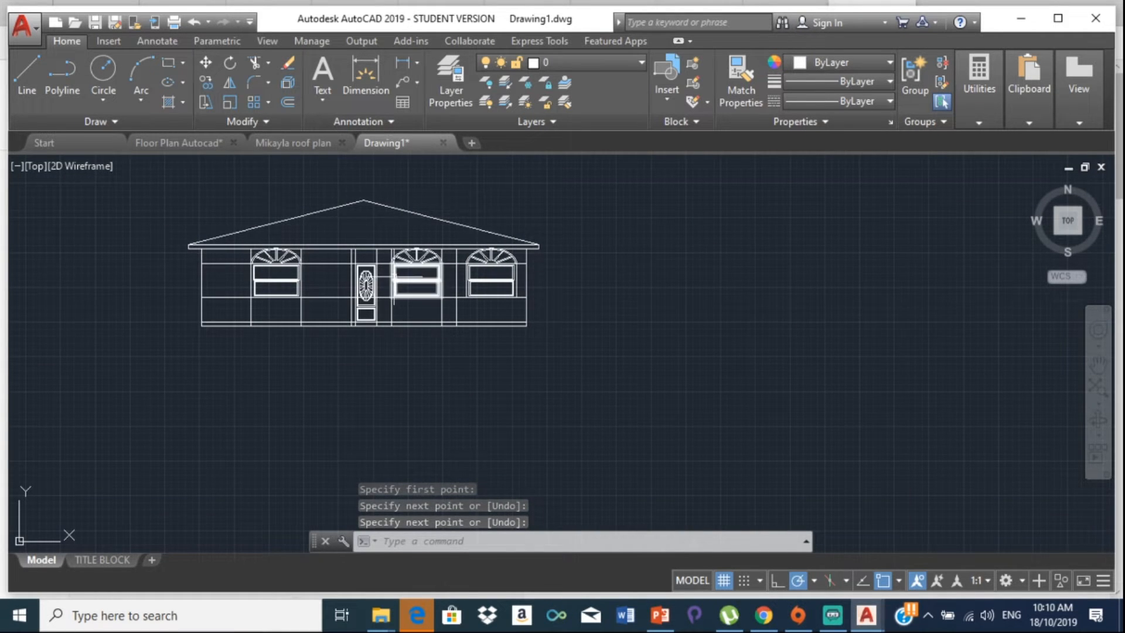
pyautogui.scroll(4, 410, 280)
# Step: Delete the eight leftover guide lines, including both horizontal band lines crossing the windows and door
pyautogui.click(566, 238)
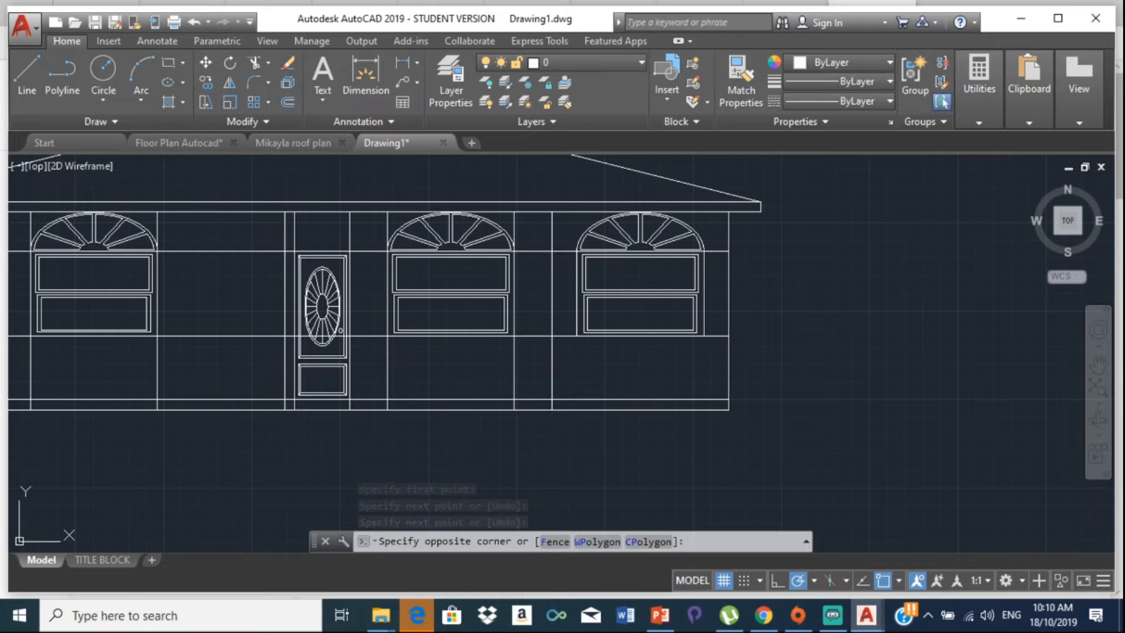
pyautogui.click(556, 252)
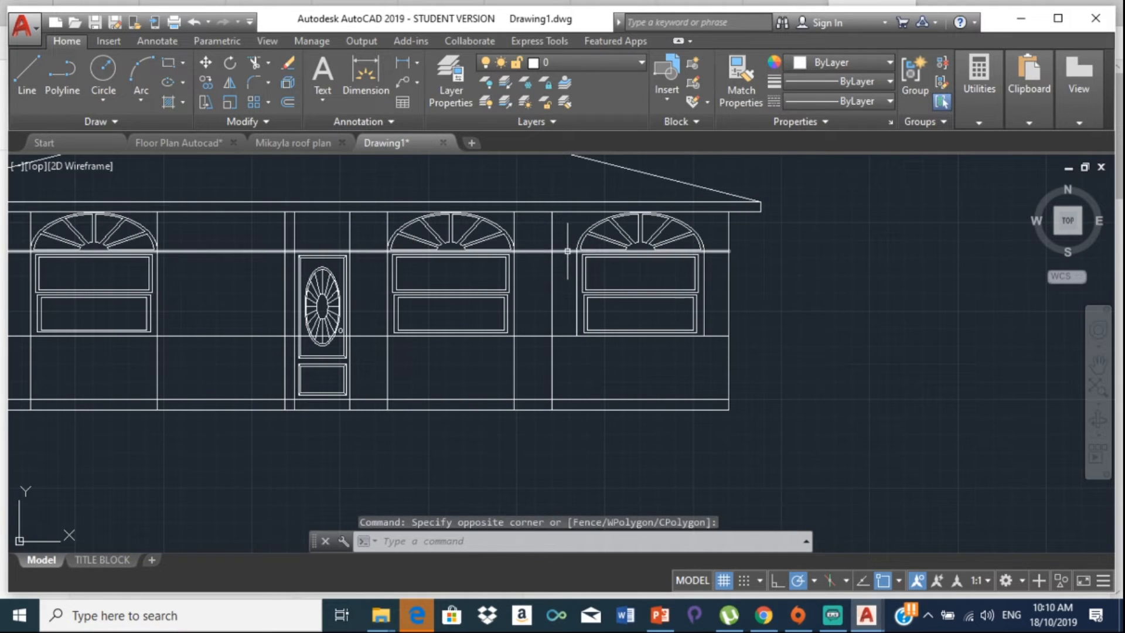
pyautogui.click(552, 335)
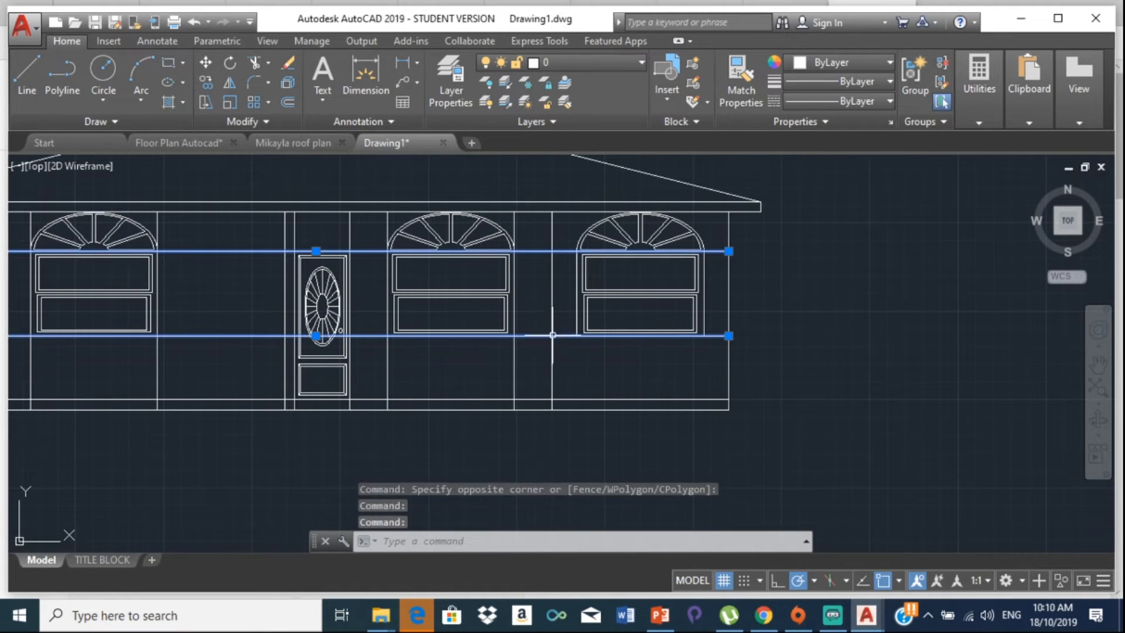
pyautogui.click(513, 362)
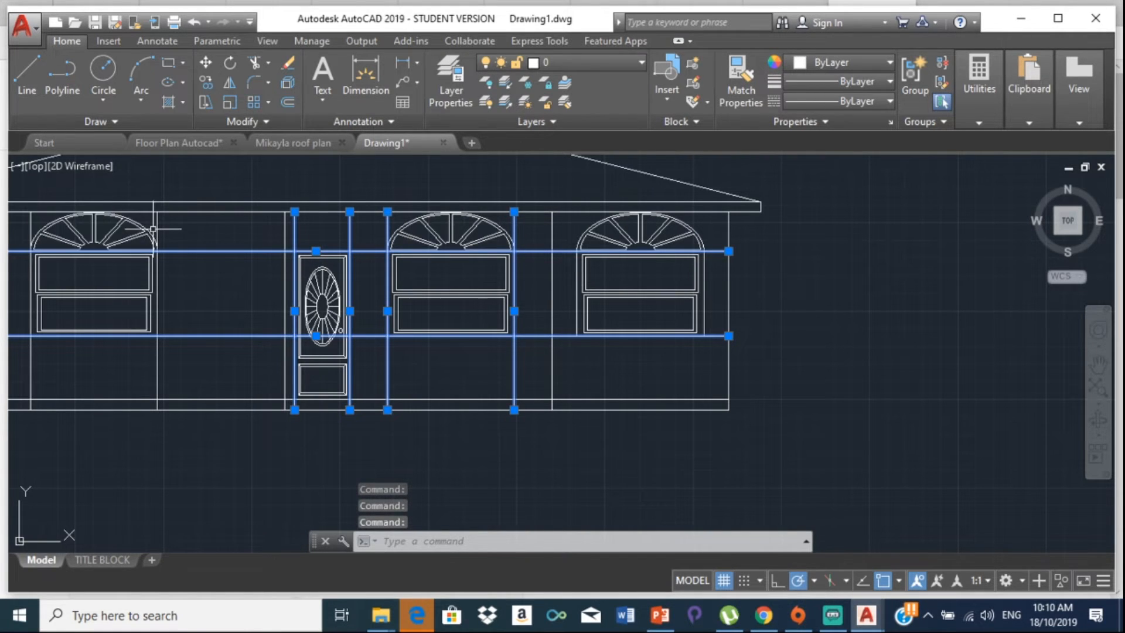
pyautogui.scroll(4, 116, 228)
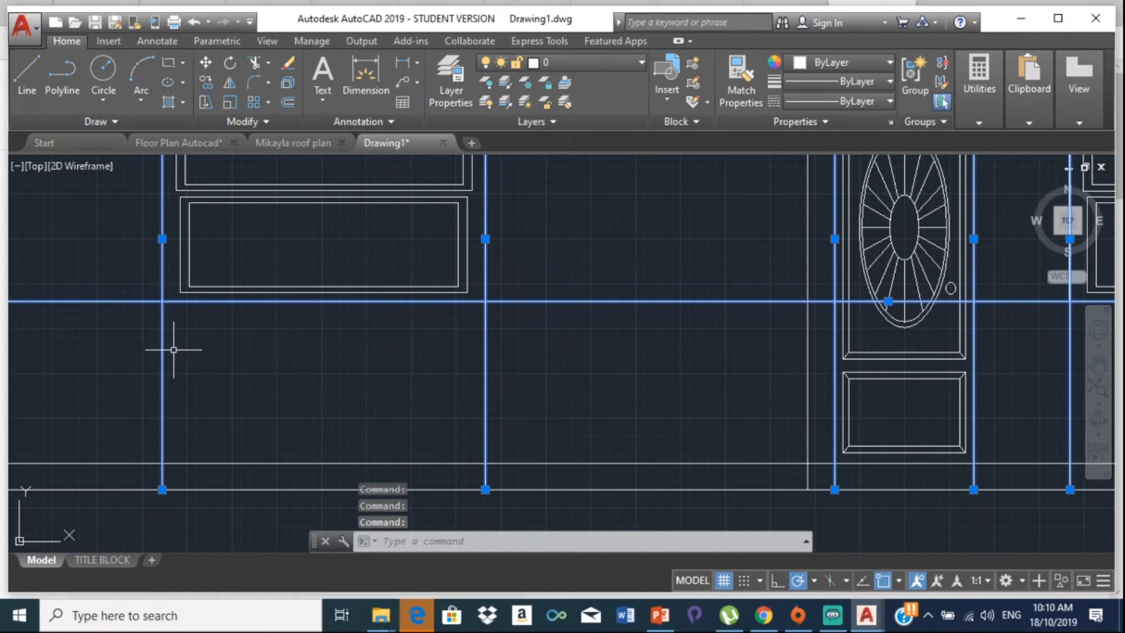
pyautogui.press('Delete')
pyautogui.scroll(-6, 336, 306)
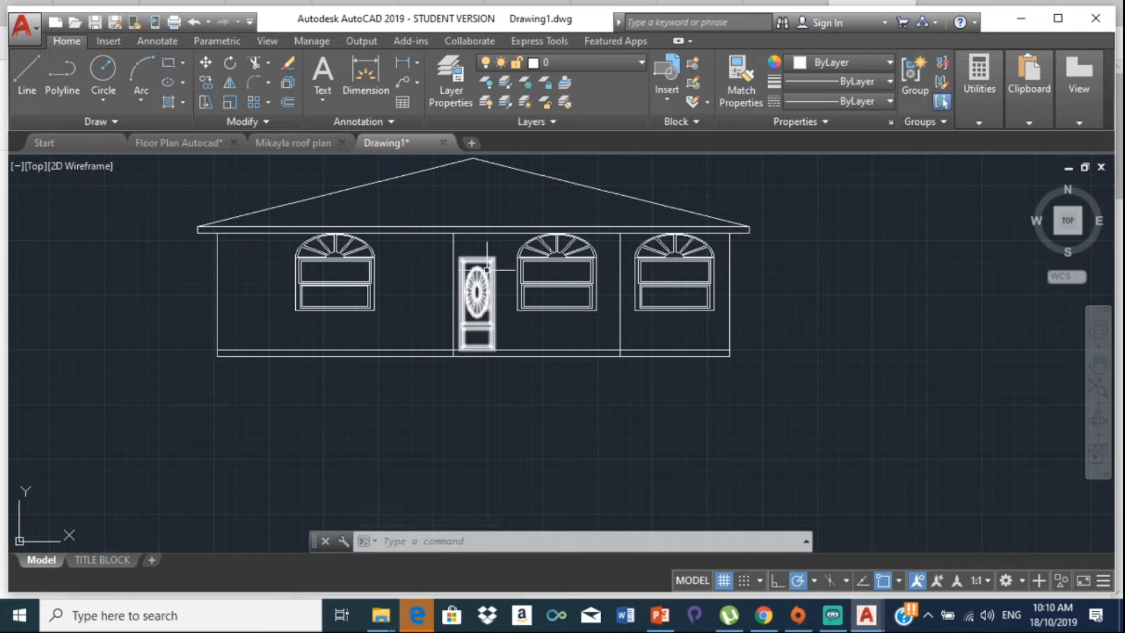
pyautogui.scroll(2, 498, 385)
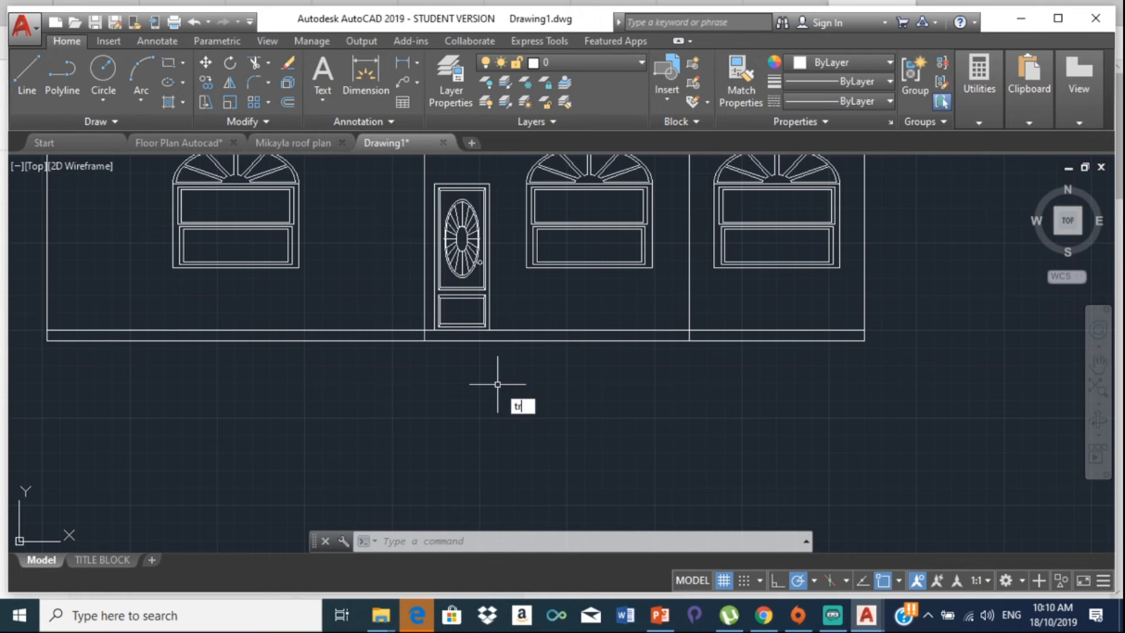
# Step: Trim the short vertical piece between the base lines
pyautogui.press('Return')
pyautogui.press('Return')
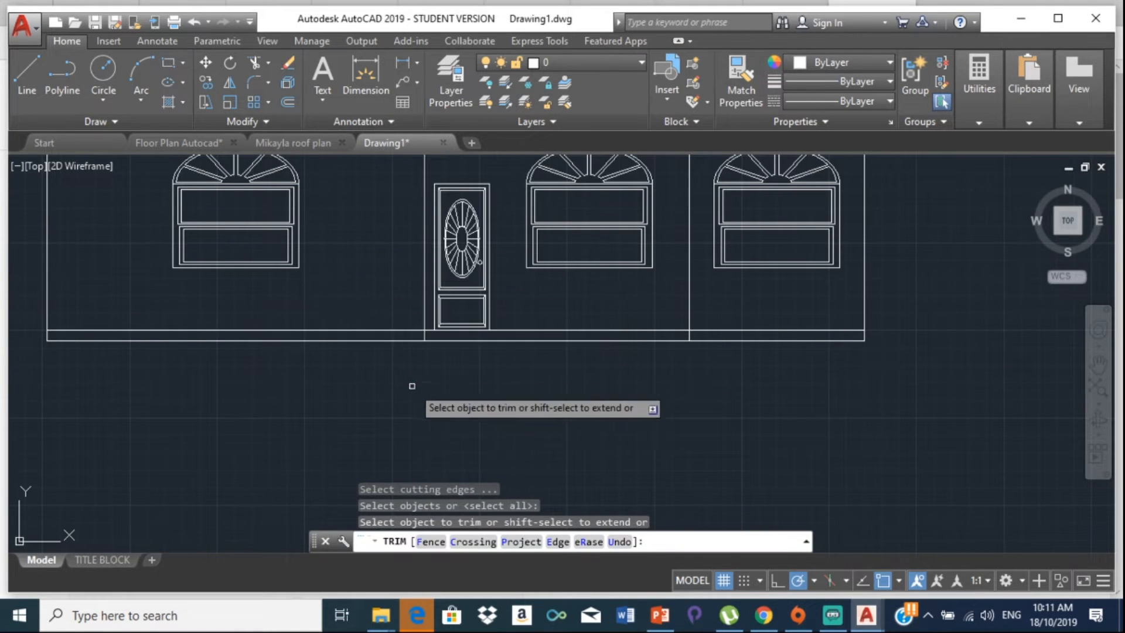
pyautogui.scroll(6, 412, 366)
pyautogui.click(460, 245)
pyautogui.scroll(-6, 542, 247)
pyautogui.moveTo(542, 247); pyautogui.dragTo(233, 265, button='middle')
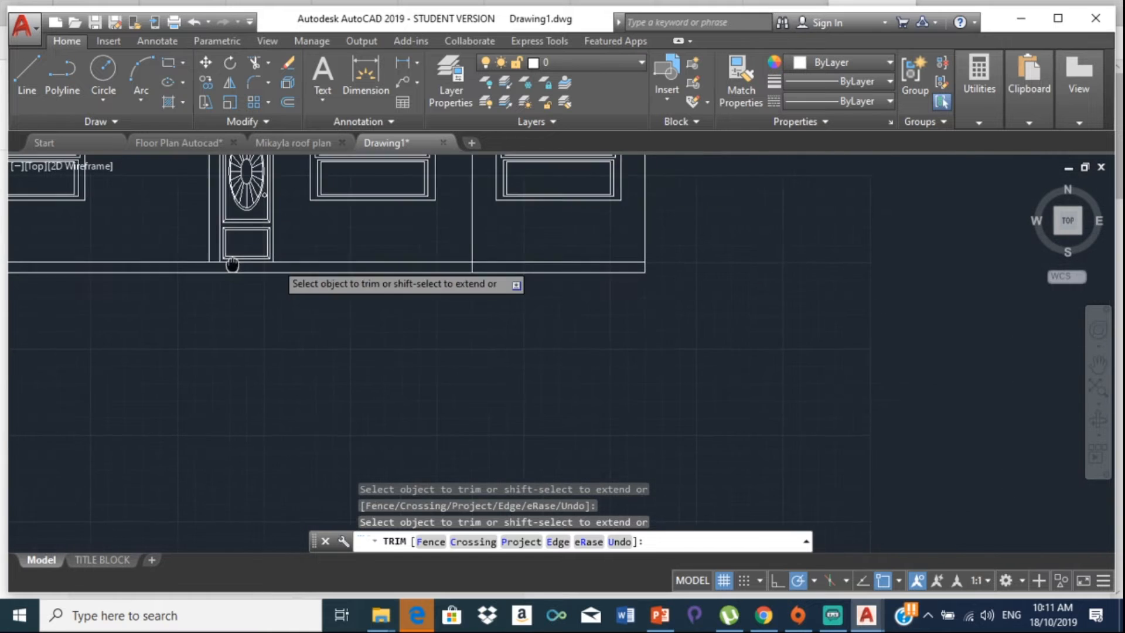
pyautogui.scroll(4, 465, 258)
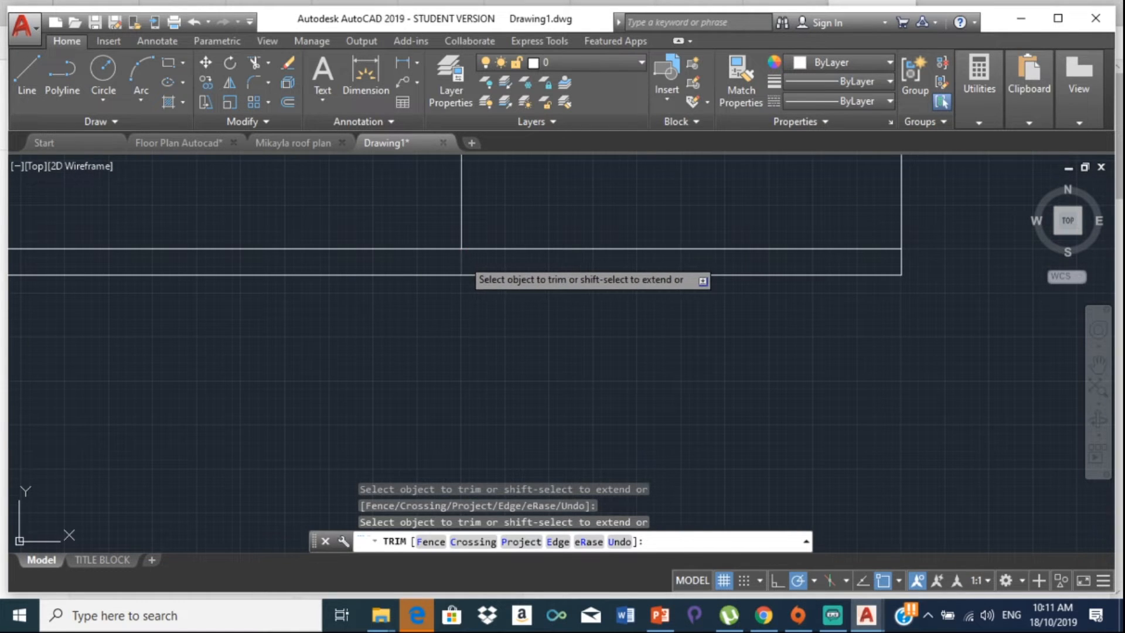
pyautogui.press('Escape')
# Step: Bring the whole house back into view and start the Circle command
pyautogui.scroll(-10, 445, 246)
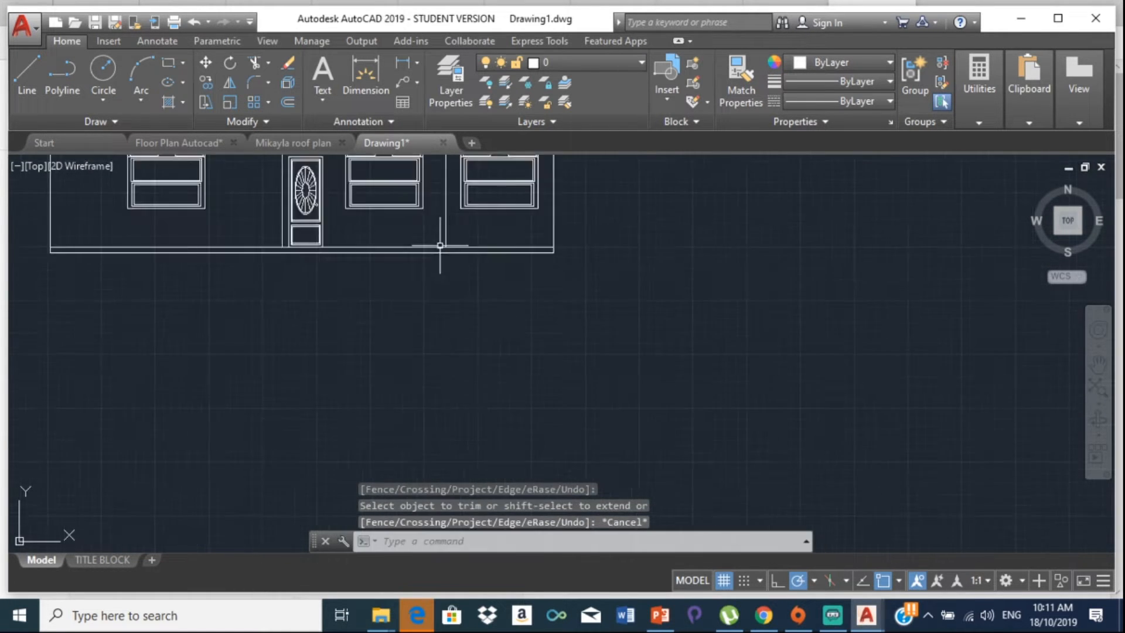
pyautogui.moveTo(450, 342); pyautogui.dragTo(470, 411, button='middle')
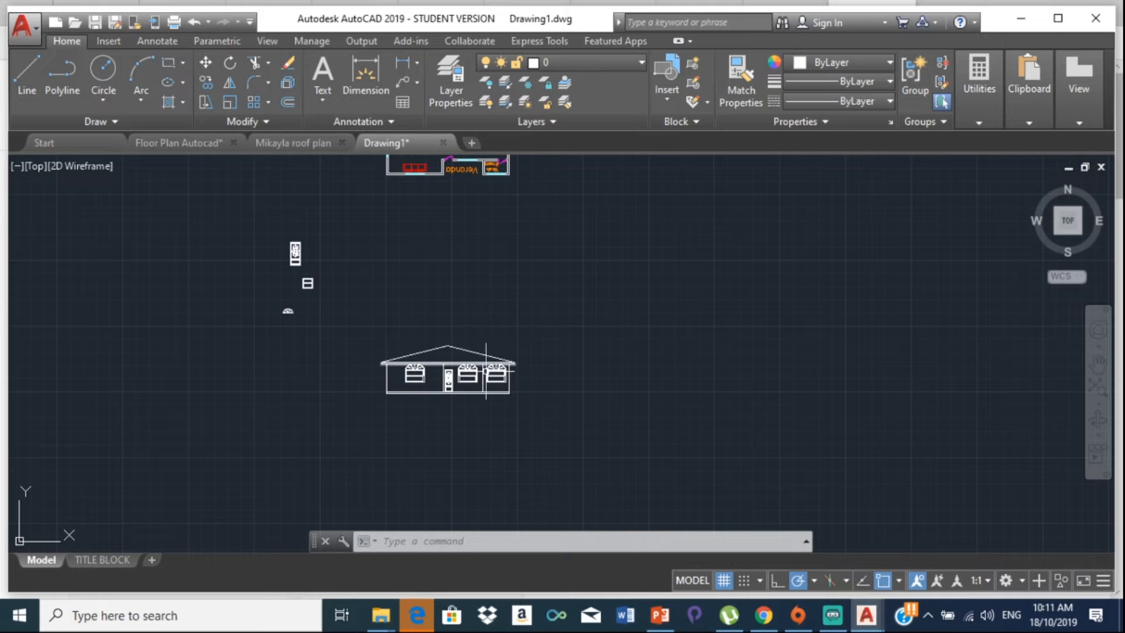
pyautogui.scroll(6, 469, 369)
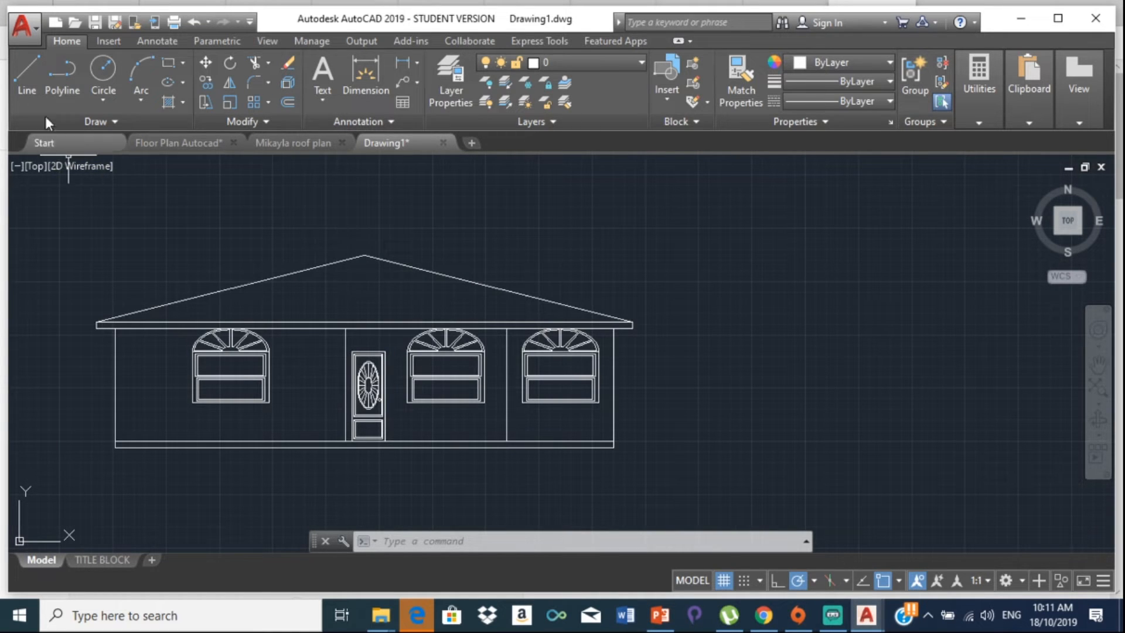
pyautogui.click(106, 74)
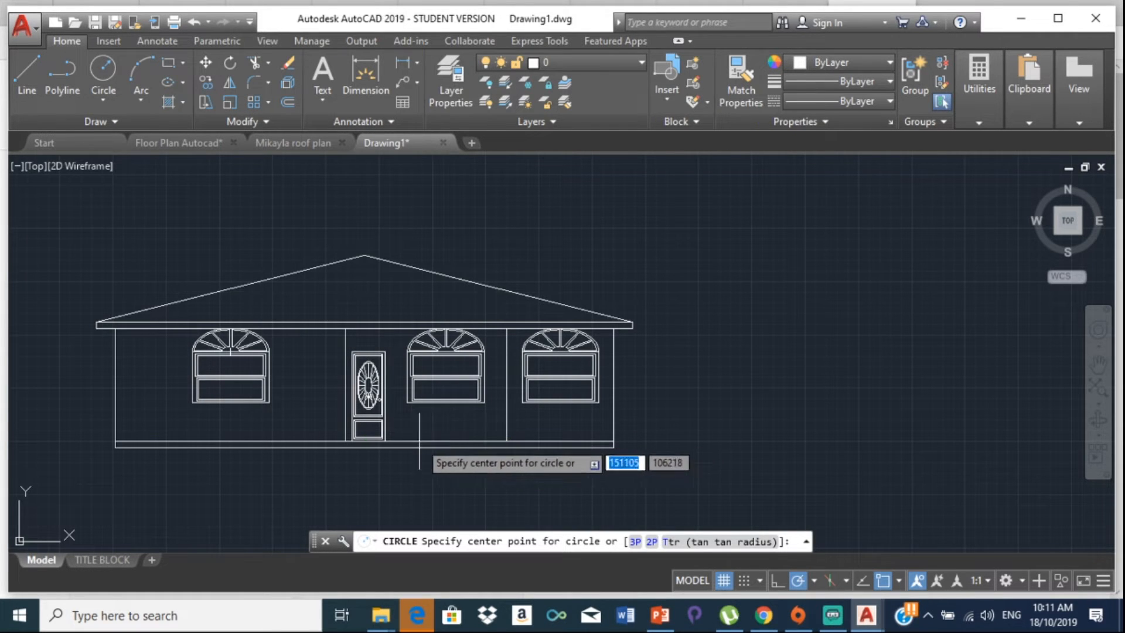
# Step: Begin a line along the base line, then cancel it
pyautogui.click(35, 66)
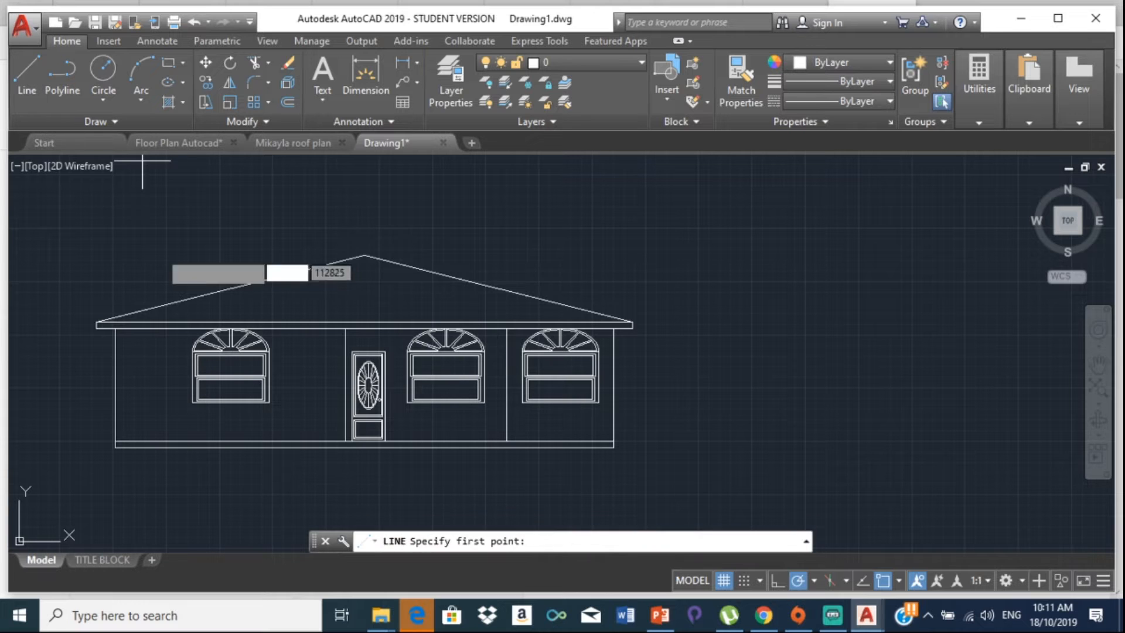
pyautogui.scroll(5, 346, 439)
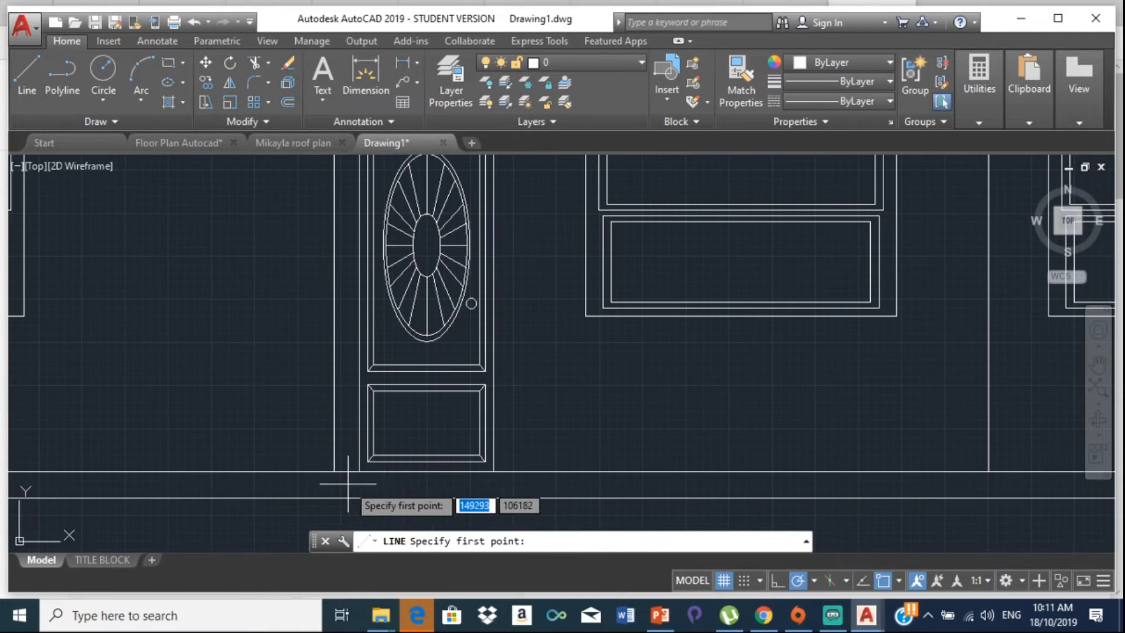
pyautogui.click(332, 471)
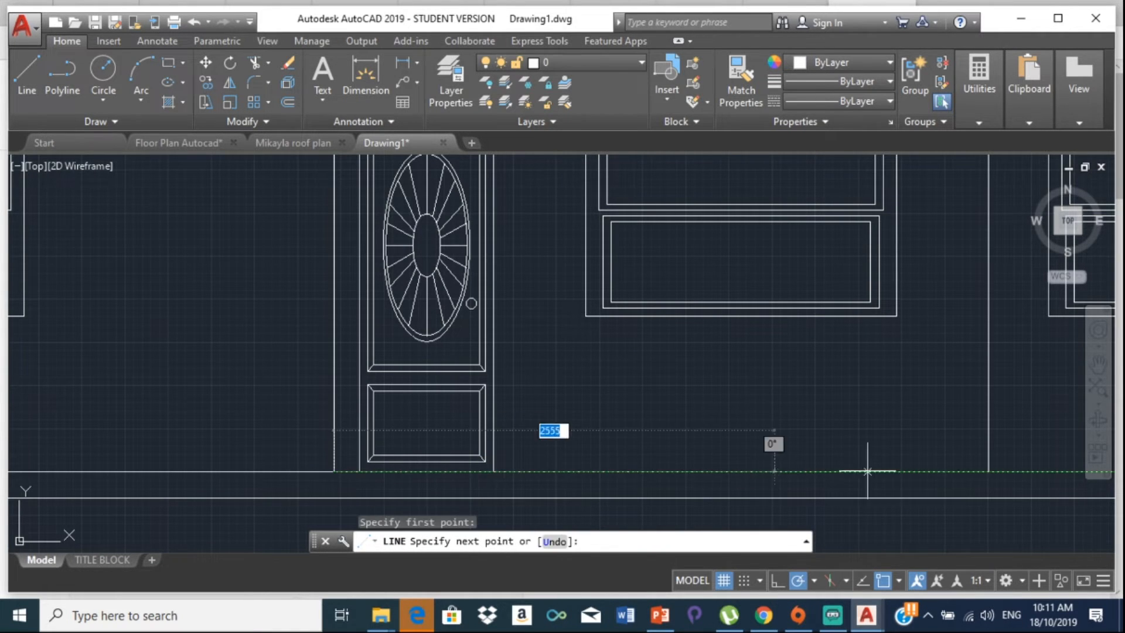
pyautogui.click(991, 471)
pyautogui.press('Escape')
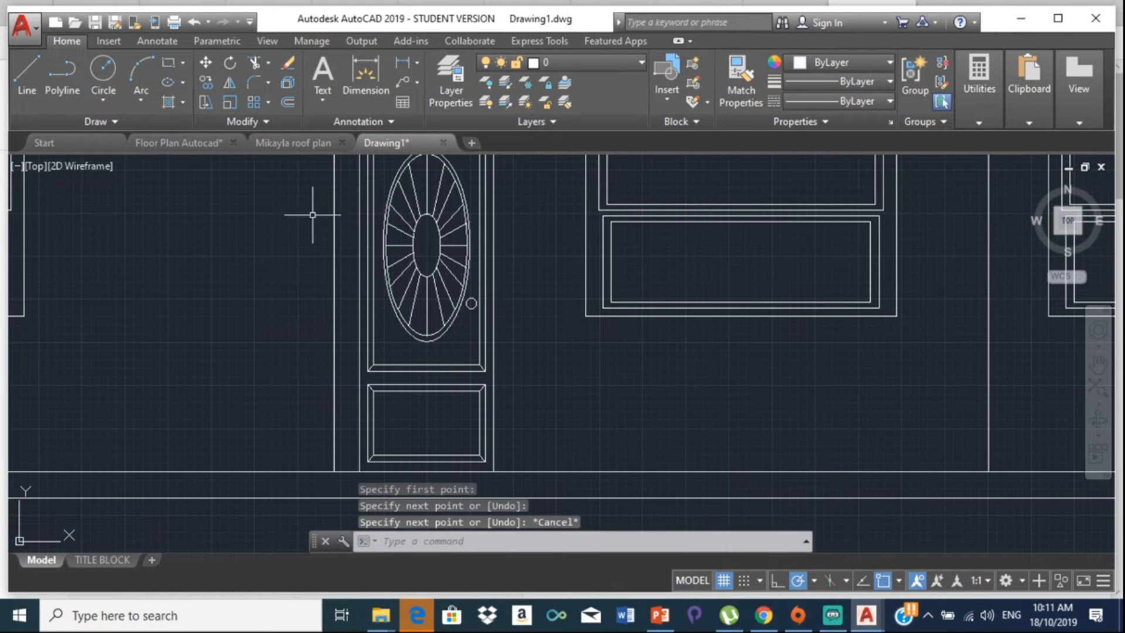
# Step: Draw a large circle centred on the base line, radius reaching above the middle window
pyautogui.click(103, 70)
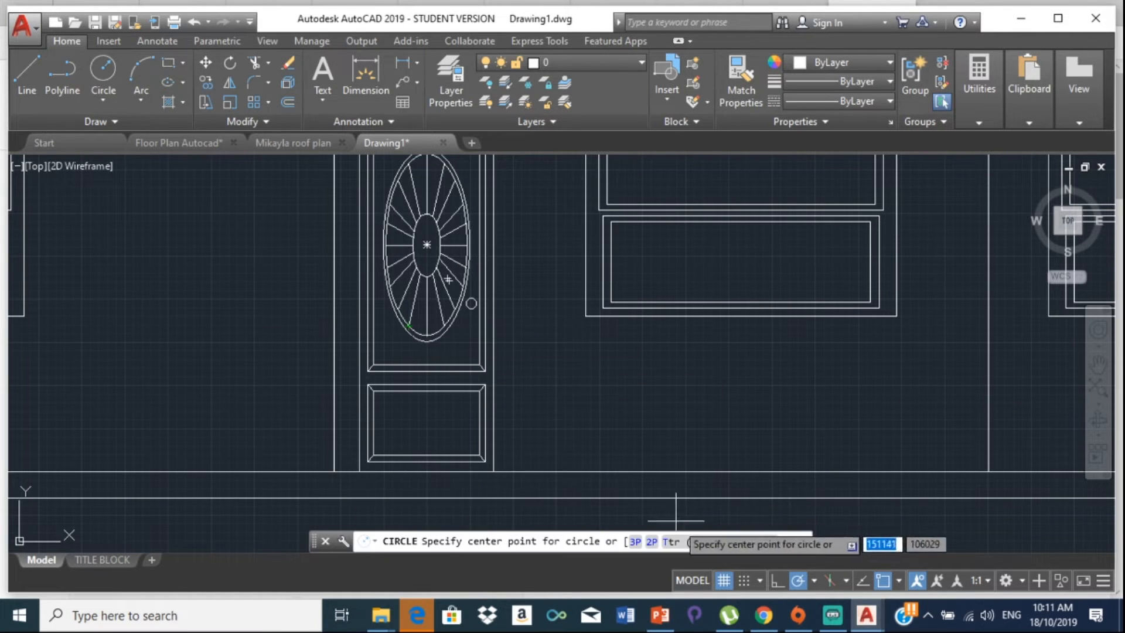
pyautogui.click(661, 473)
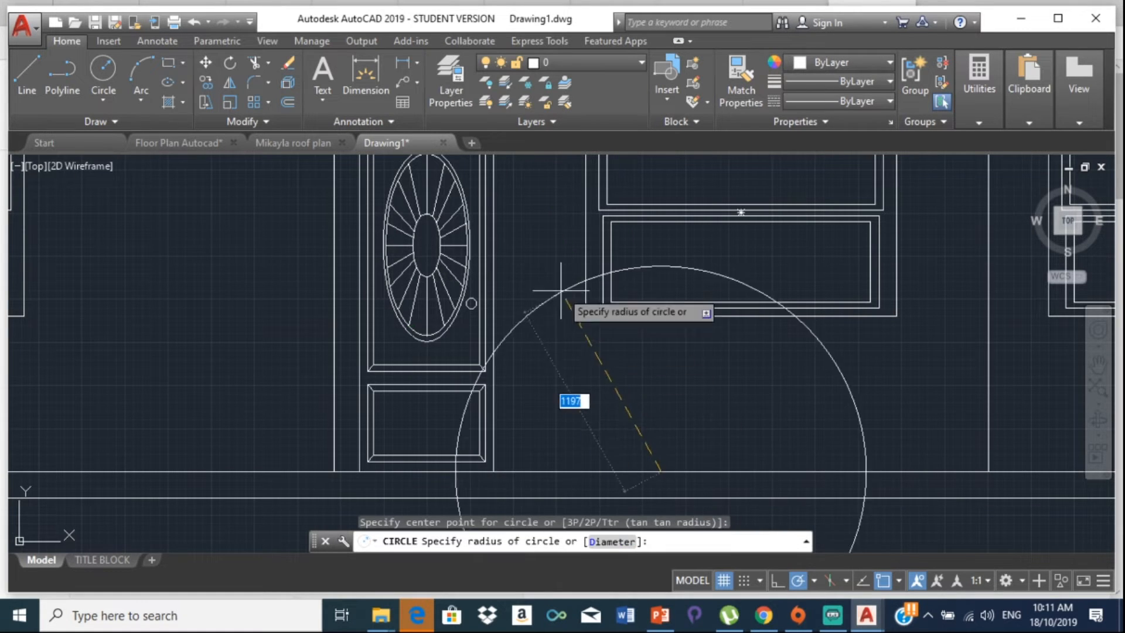
pyautogui.moveTo(540, 251); pyautogui.dragTo(564, 423, button='middle')
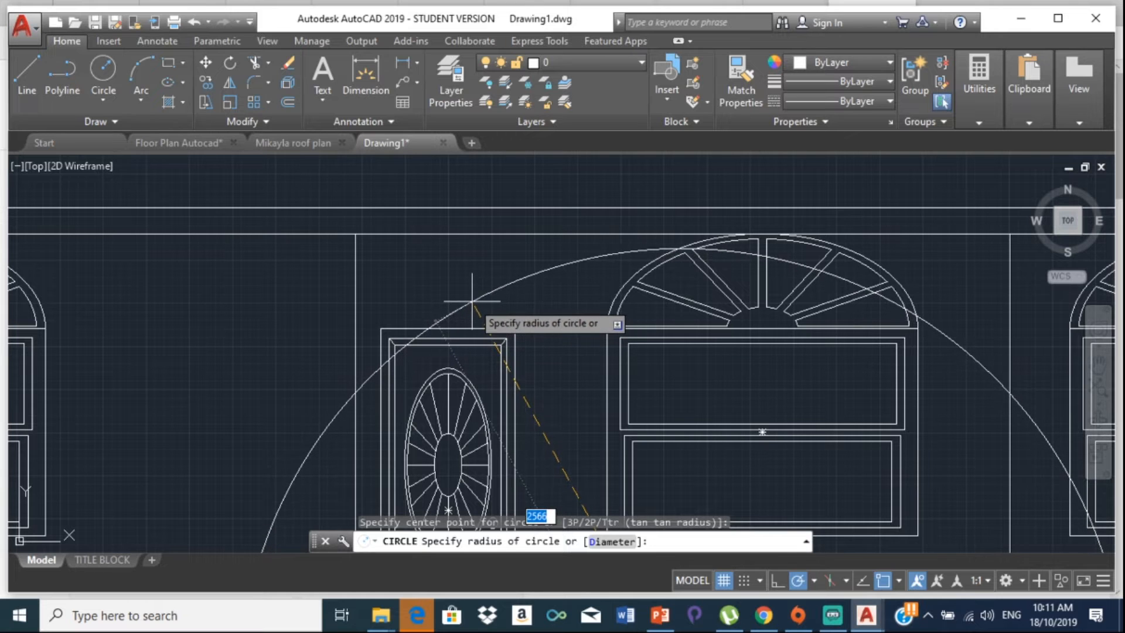
pyautogui.click(470, 300)
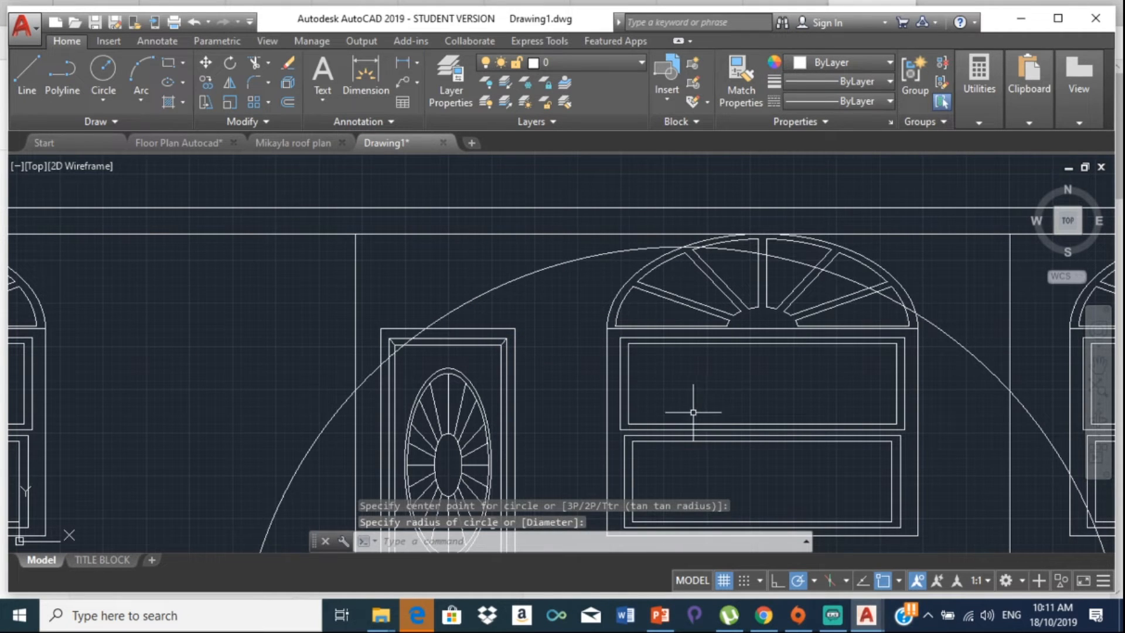
pyautogui.scroll(-3, 528, 452)
pyautogui.moveTo(555, 411)
pyautogui.mouseDown(button='middle')
pyautogui.moveTo(408, 239)
pyautogui.moveTo(368, 211)
pyautogui.mouseUp(button='middle')
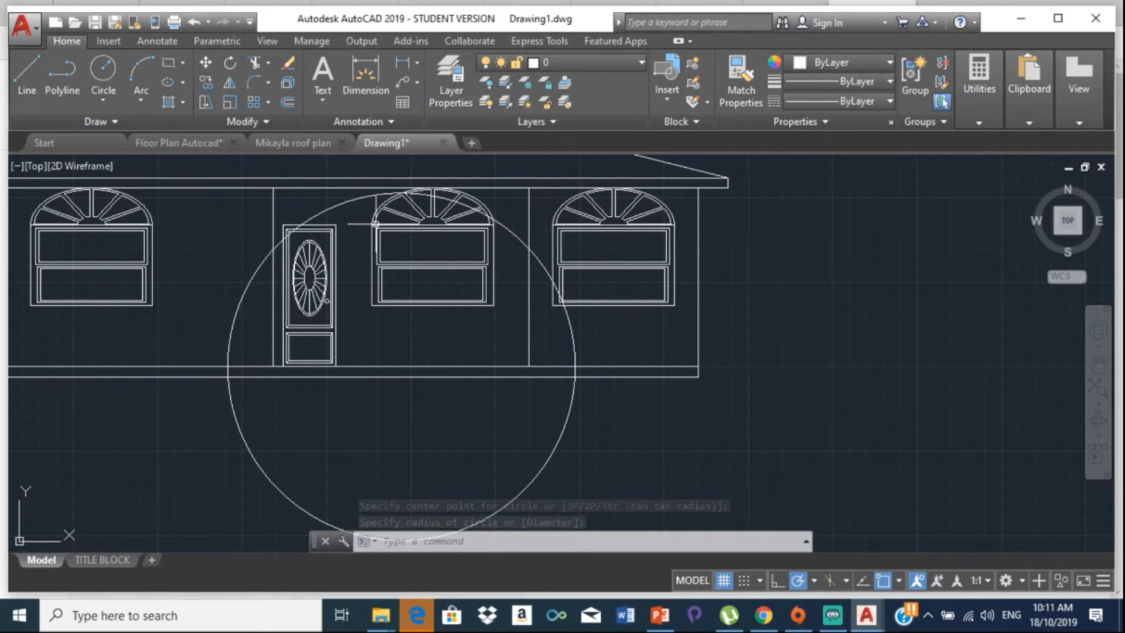
pyautogui.scroll(2, 396, 215)
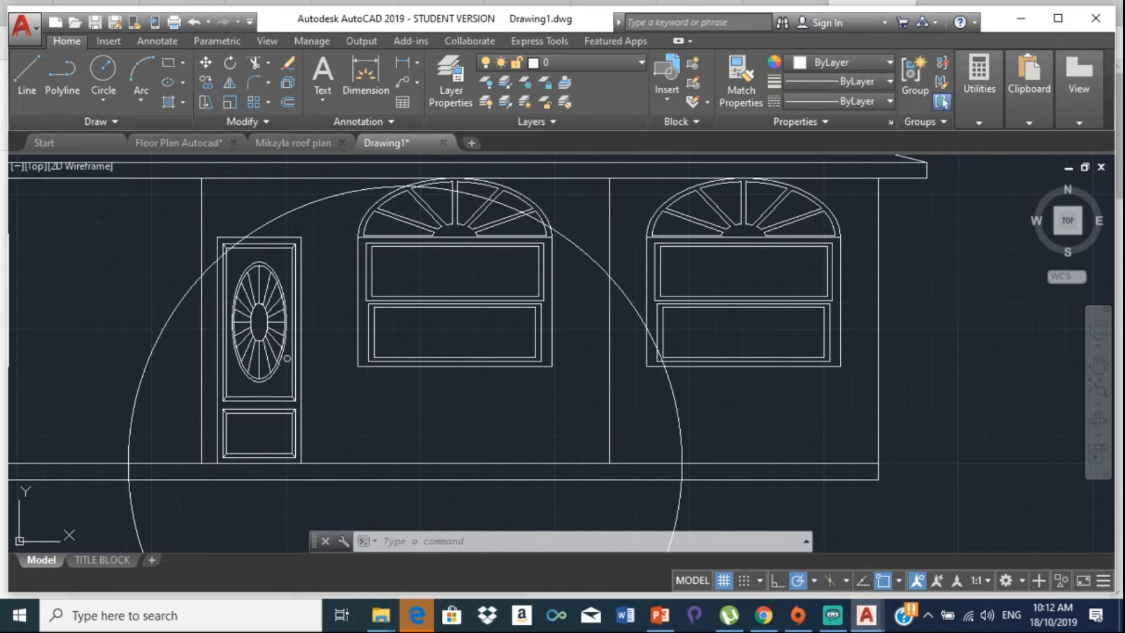
pyautogui.press('Return')
pyautogui.press('Return')
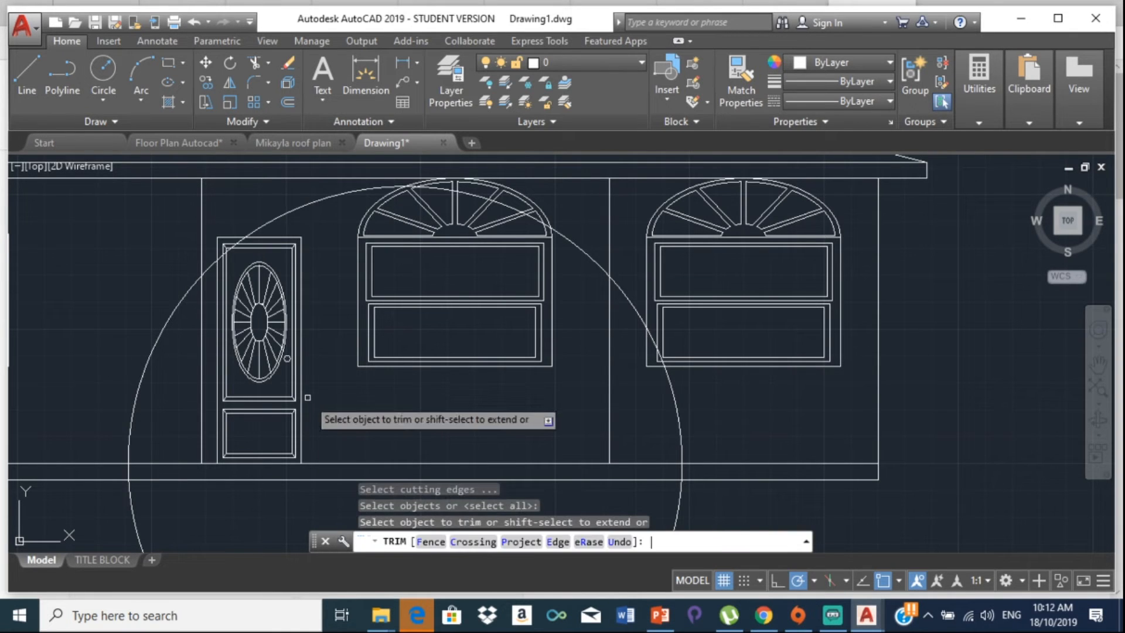
# Step: Trim the circle outside the walls and delete its leftover lower arc below the floor line
pyautogui.click(170, 313)
pyautogui.click(556, 235)
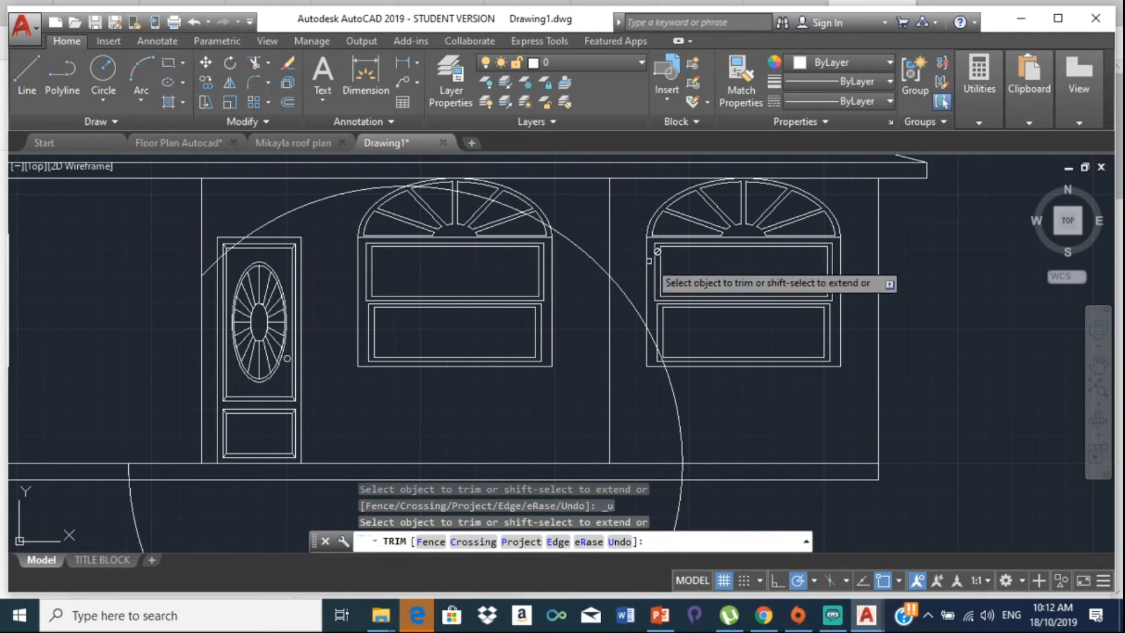
pyautogui.press('Escape')
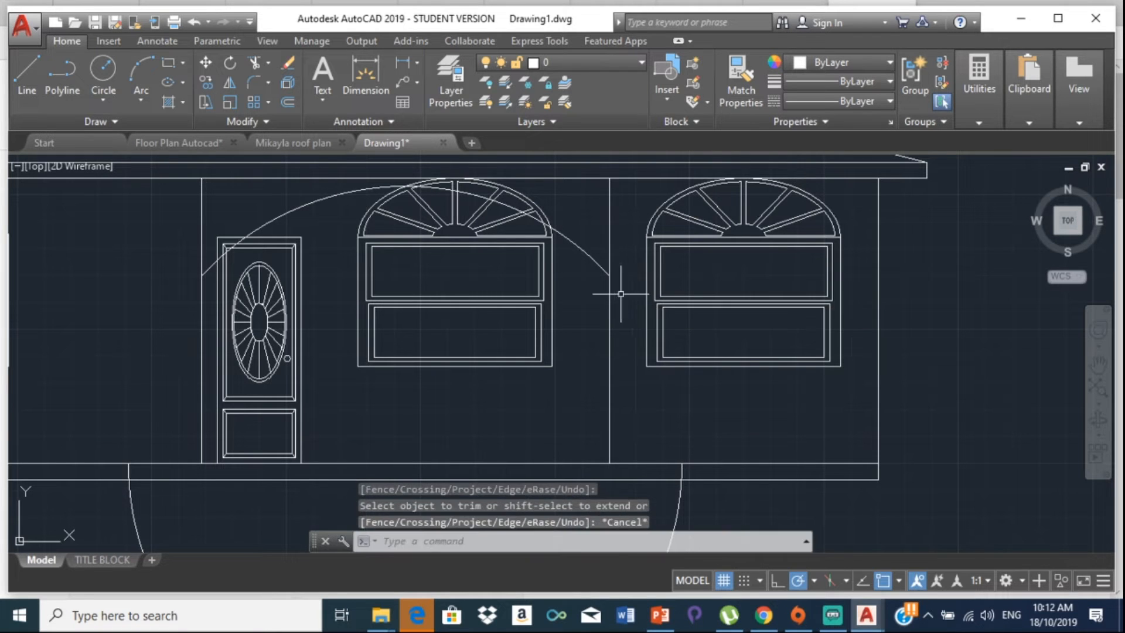
pyautogui.click(683, 491)
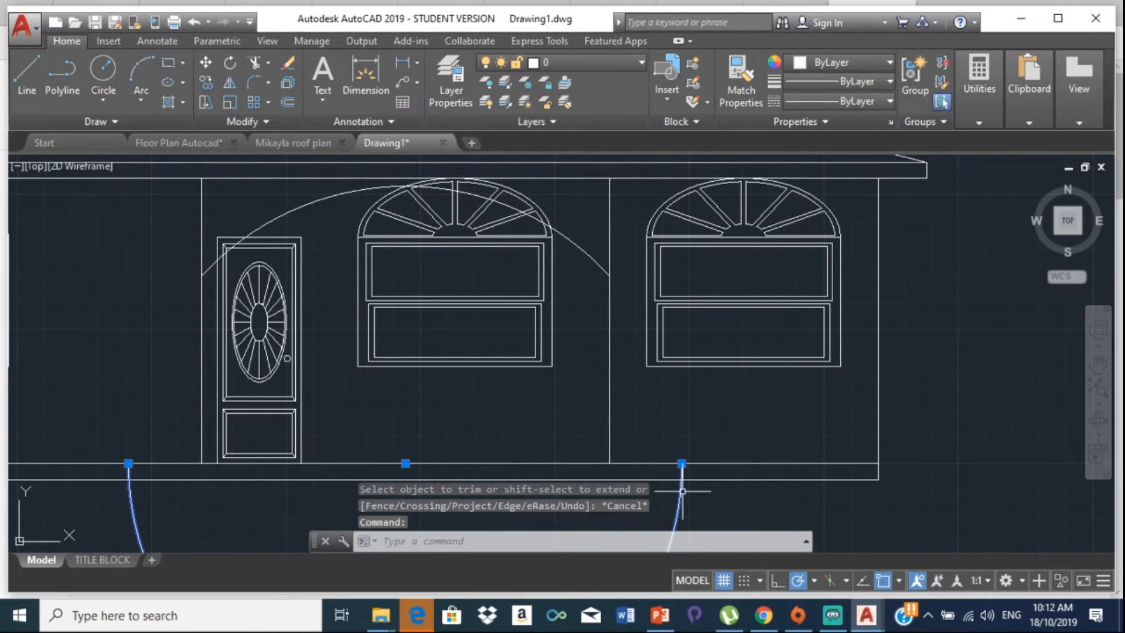
pyautogui.press('Delete')
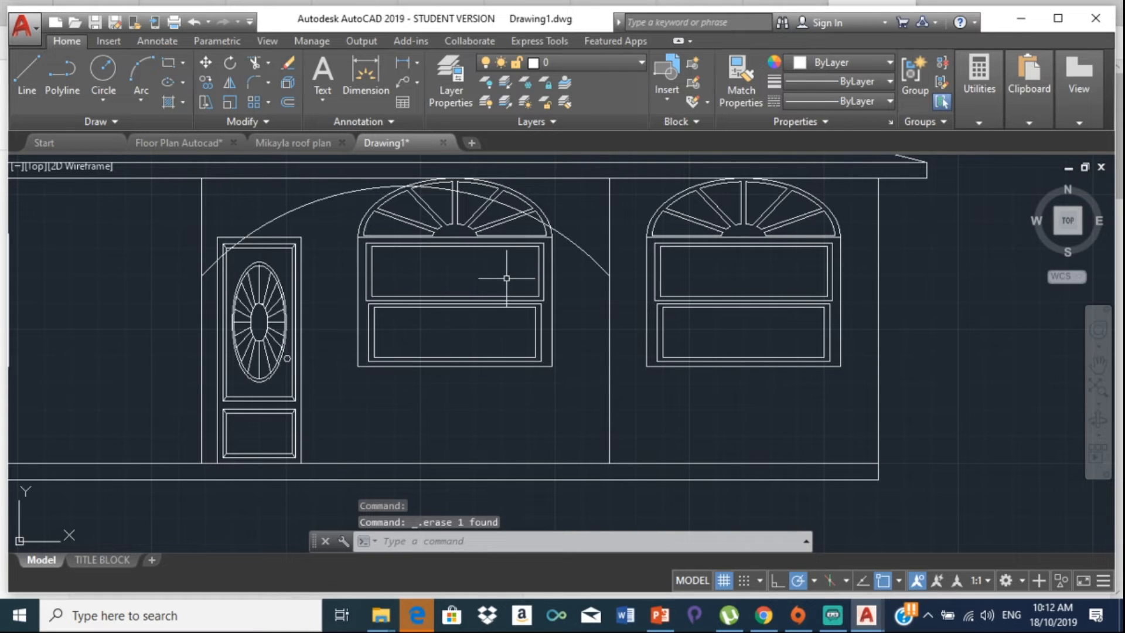
pyautogui.scroll(2, 566, 216)
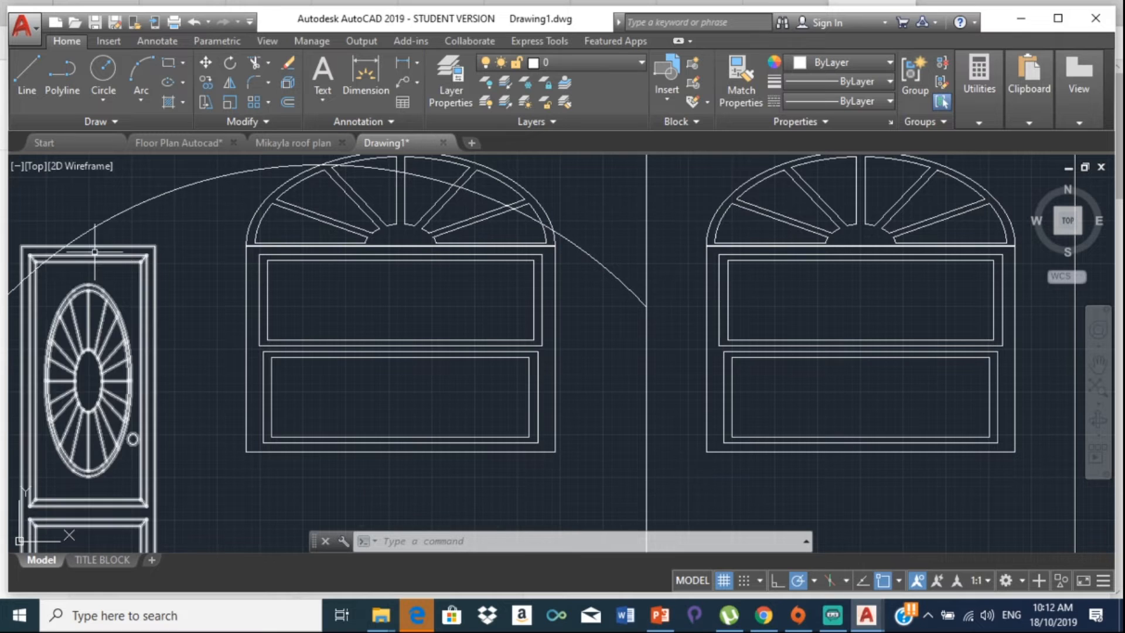
pyautogui.scroll(-4, 278, 241)
pyautogui.moveTo(269, 254); pyautogui.dragTo(315, 254, button='middle')
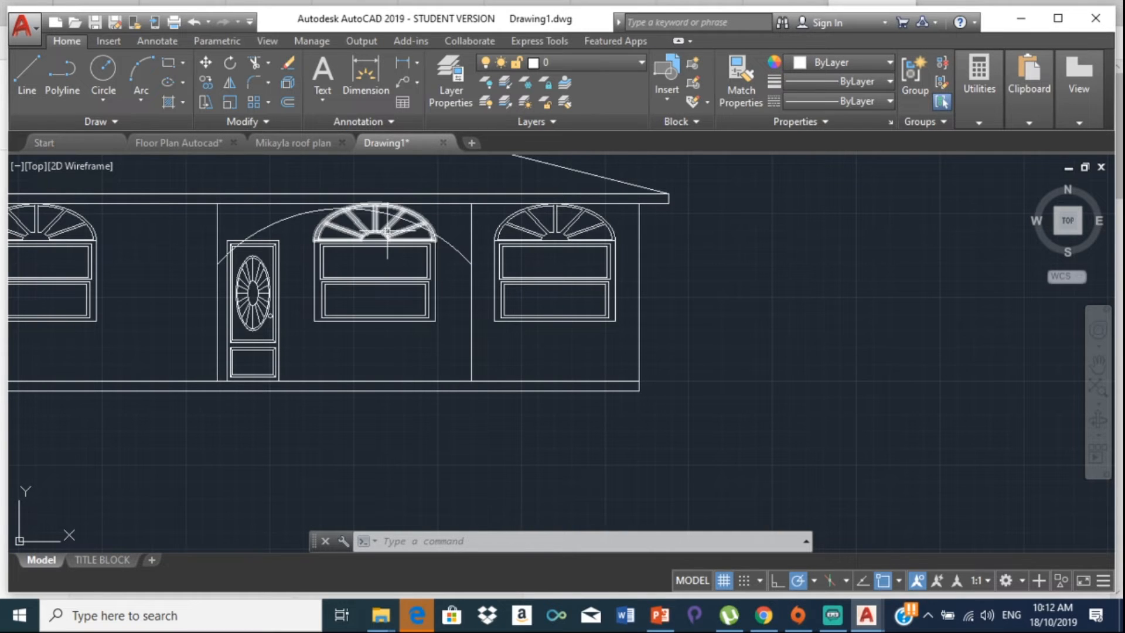
pyautogui.scroll(2, 387, 232)
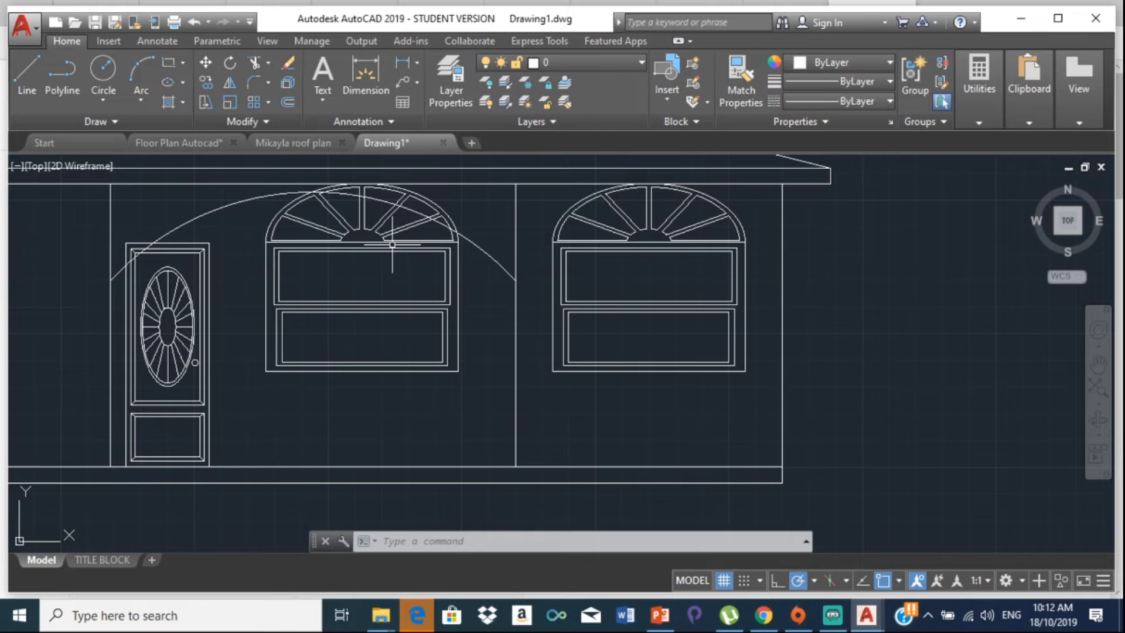
pyautogui.scroll(4, 400, 228)
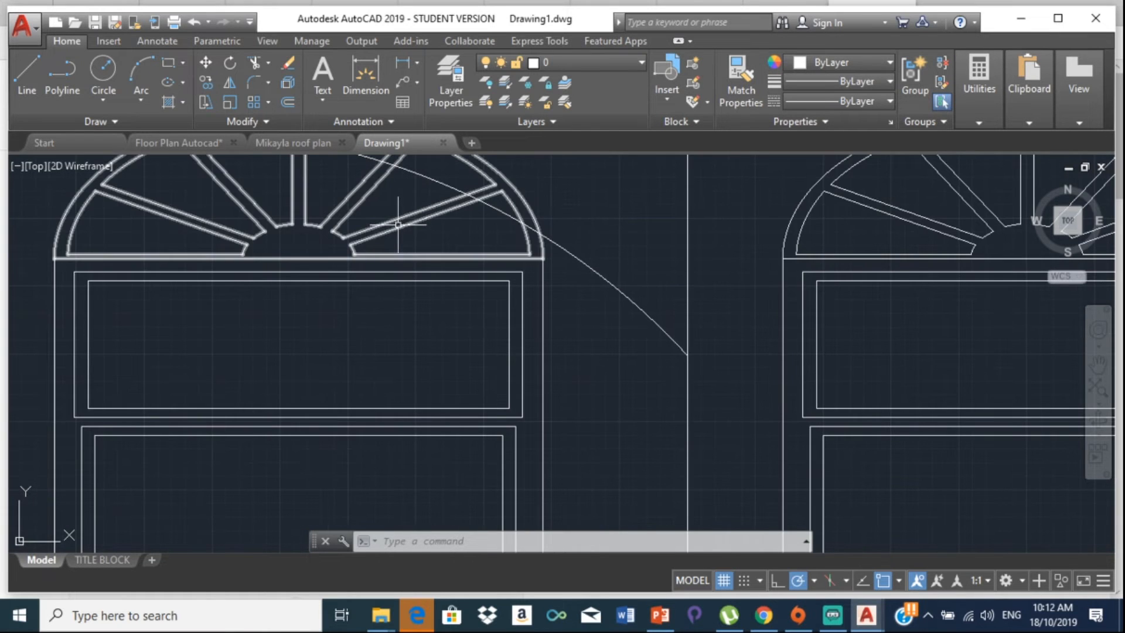
# Step: Explode the middle window's arch into separate lines and arcs
pyautogui.click(393, 236)
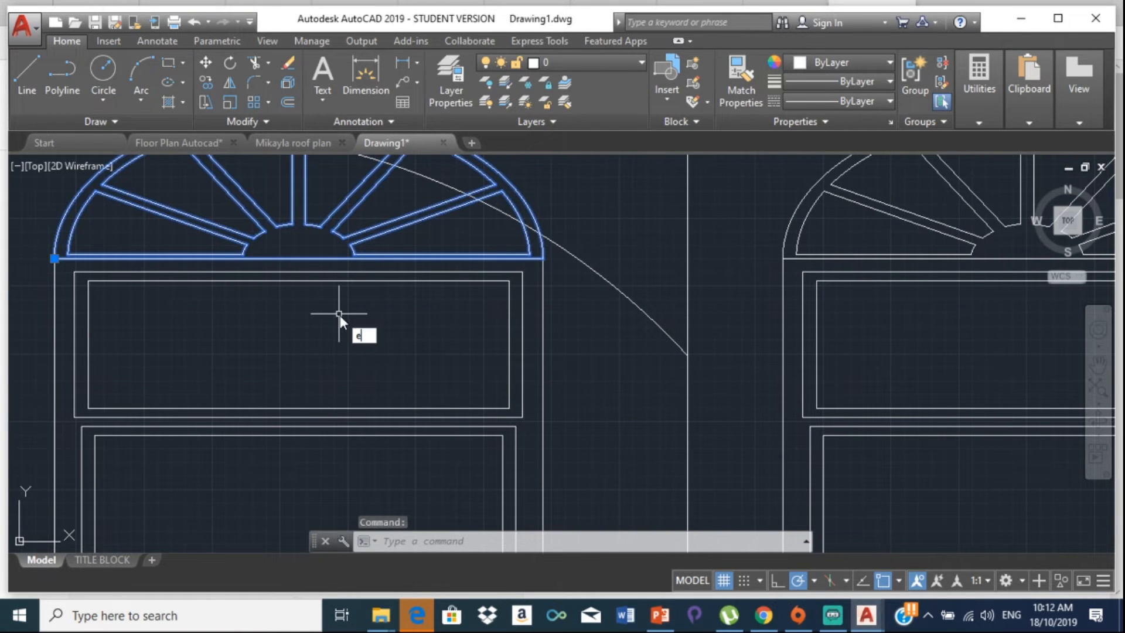
pyautogui.write('exp')
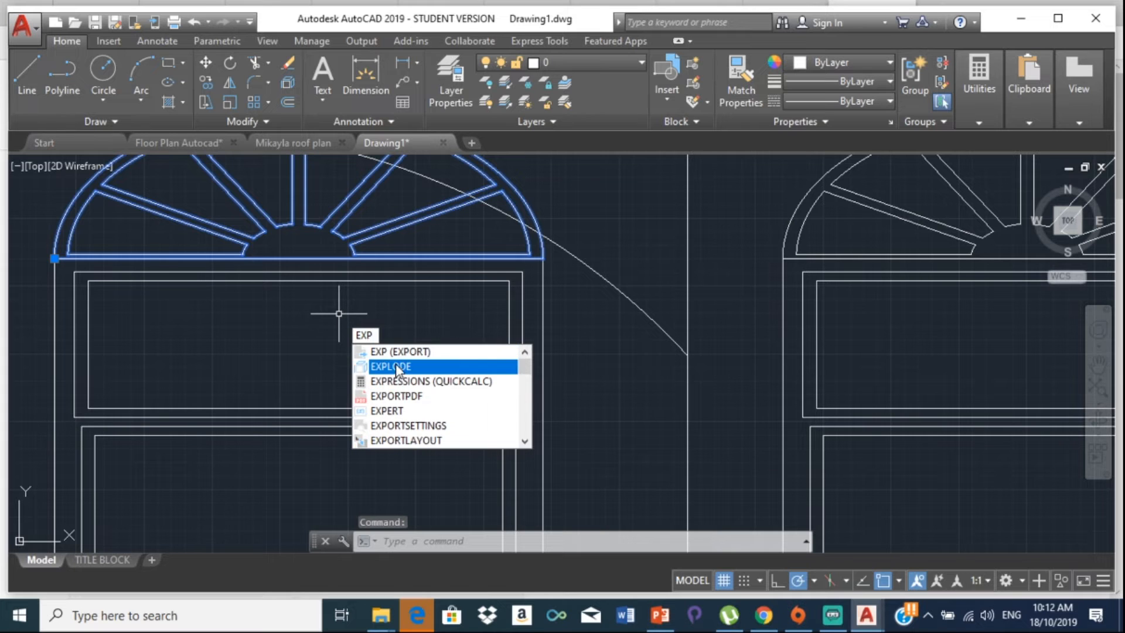
pyautogui.click(391, 363)
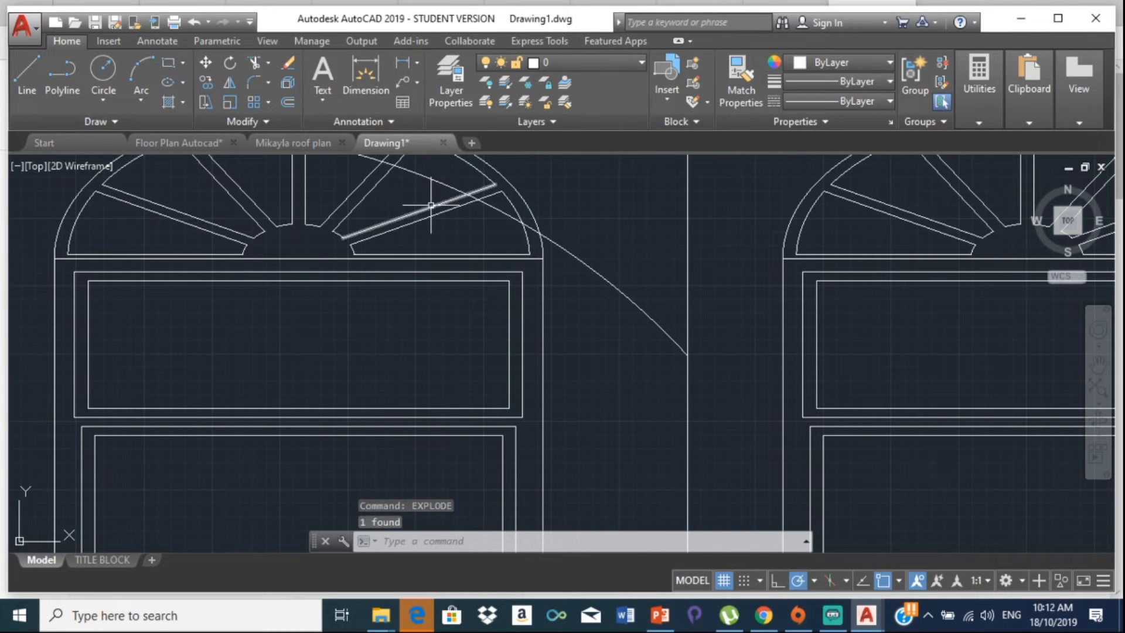
pyautogui.scroll(-6, 396, 241)
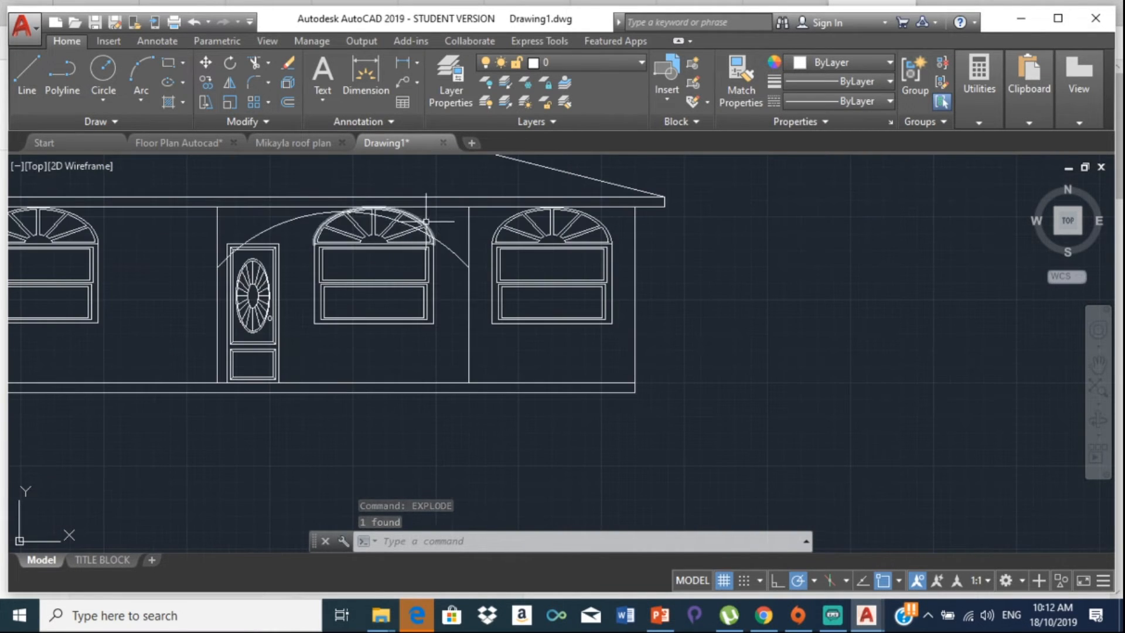
# Step: Trim the arch curves and spokes that extend beyond the big arc
pyautogui.write('tr')
pyautogui.press('Return')
pyautogui.press('Return')
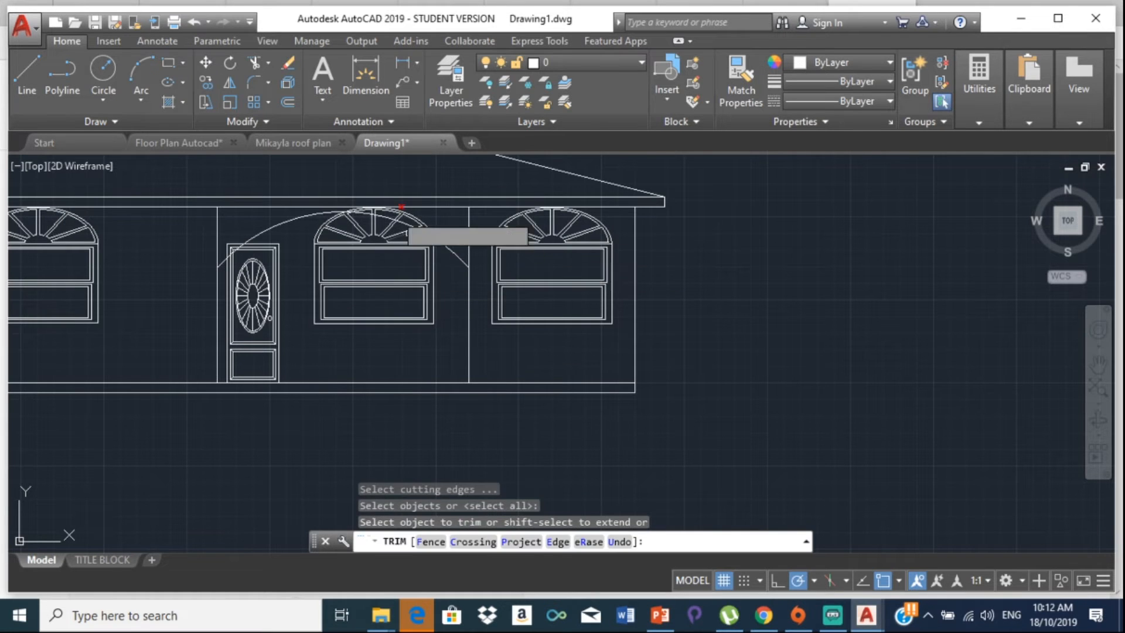
pyautogui.scroll(5, 411, 234)
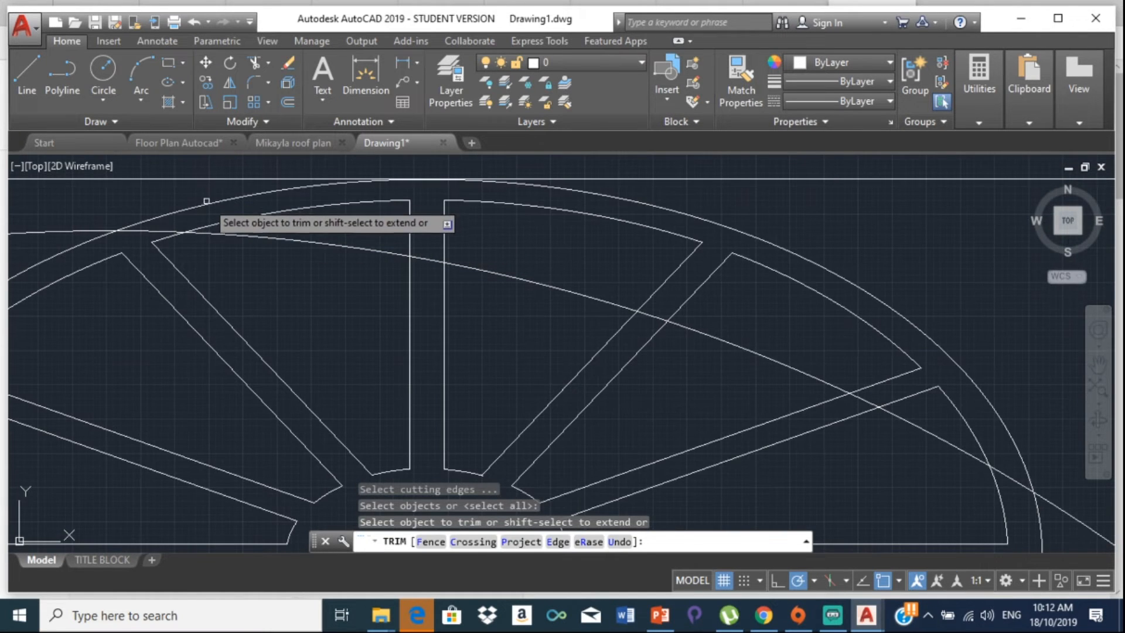
pyautogui.click(207, 198)
pyautogui.click(263, 218)
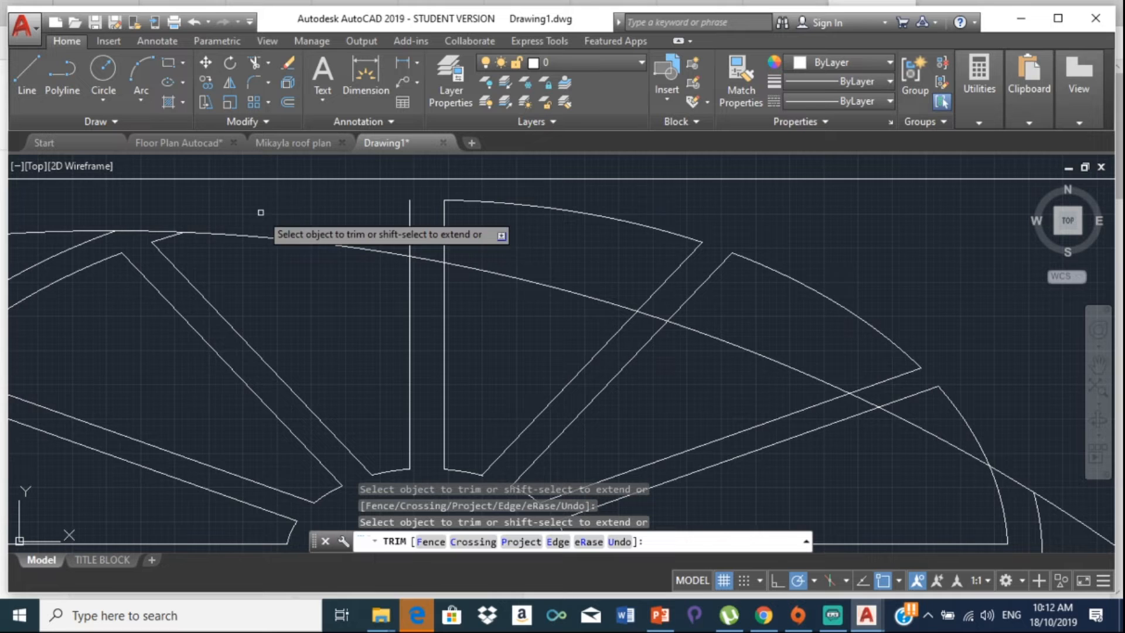
pyautogui.click(409, 222)
pyautogui.click(450, 230)
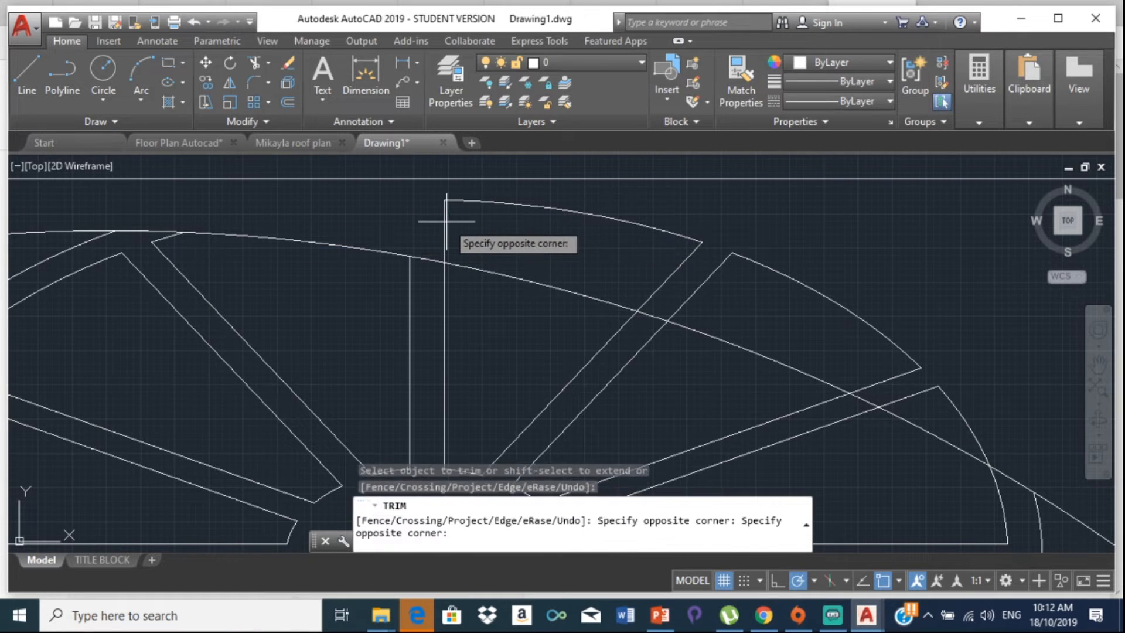
pyautogui.click(442, 216)
pyautogui.click(665, 279)
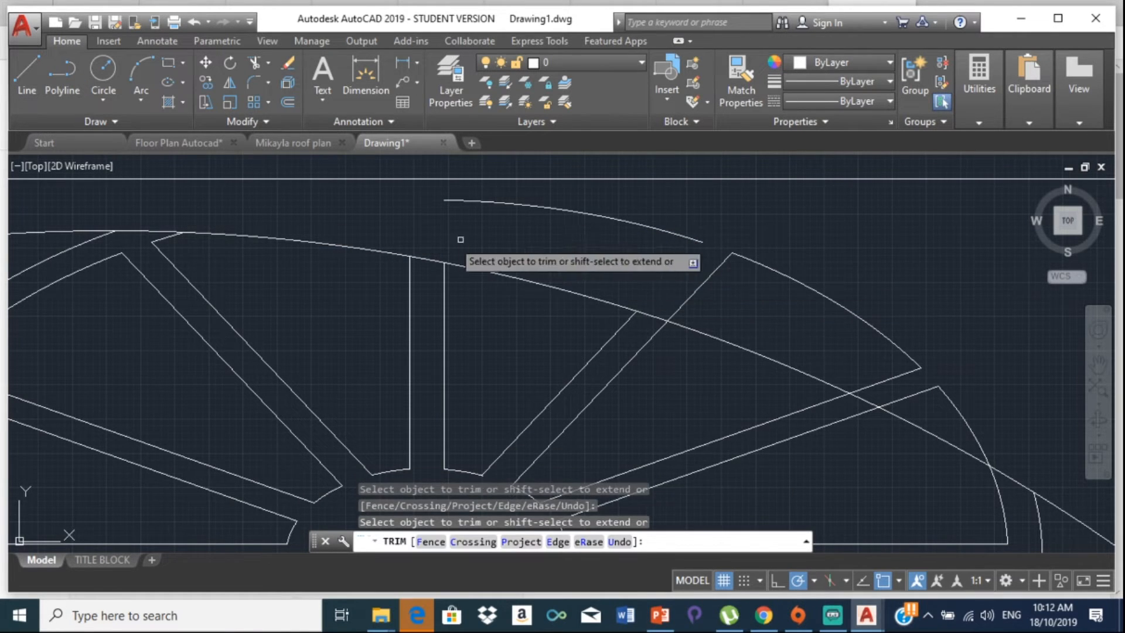
pyautogui.scroll(-3, 711, 291)
pyautogui.scroll(3, 639, 296)
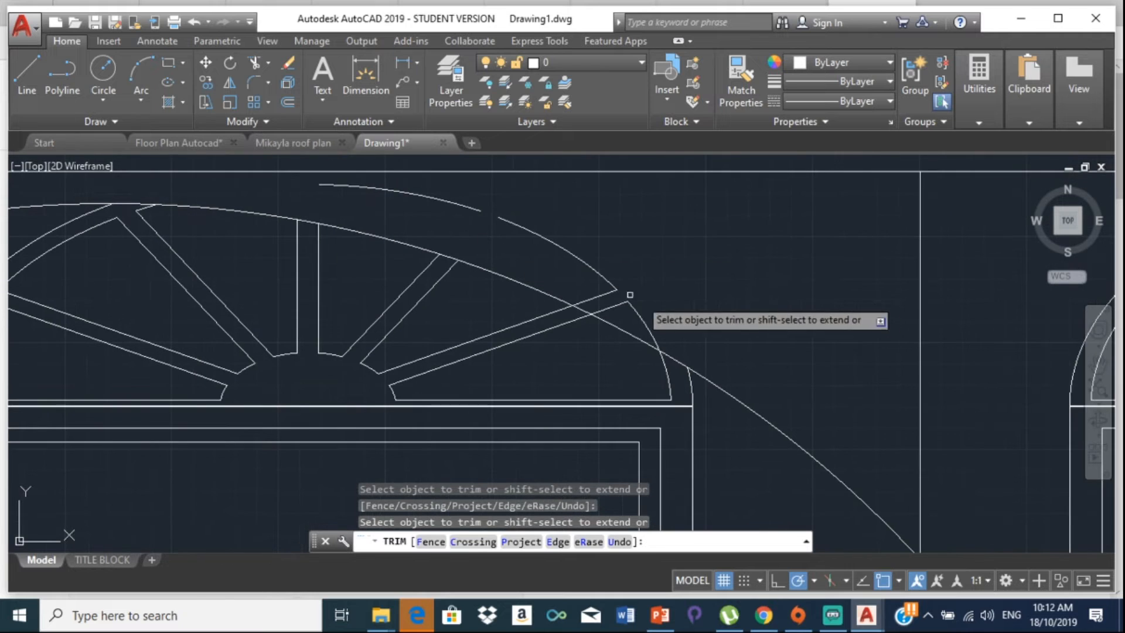
pyautogui.click(578, 305)
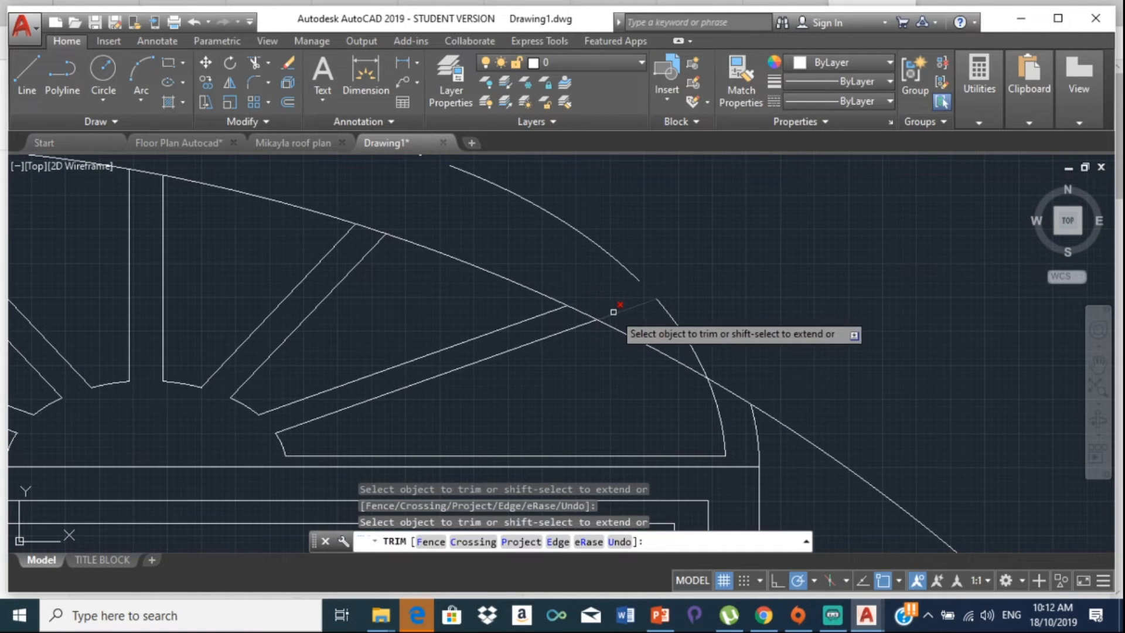
pyautogui.click(678, 326)
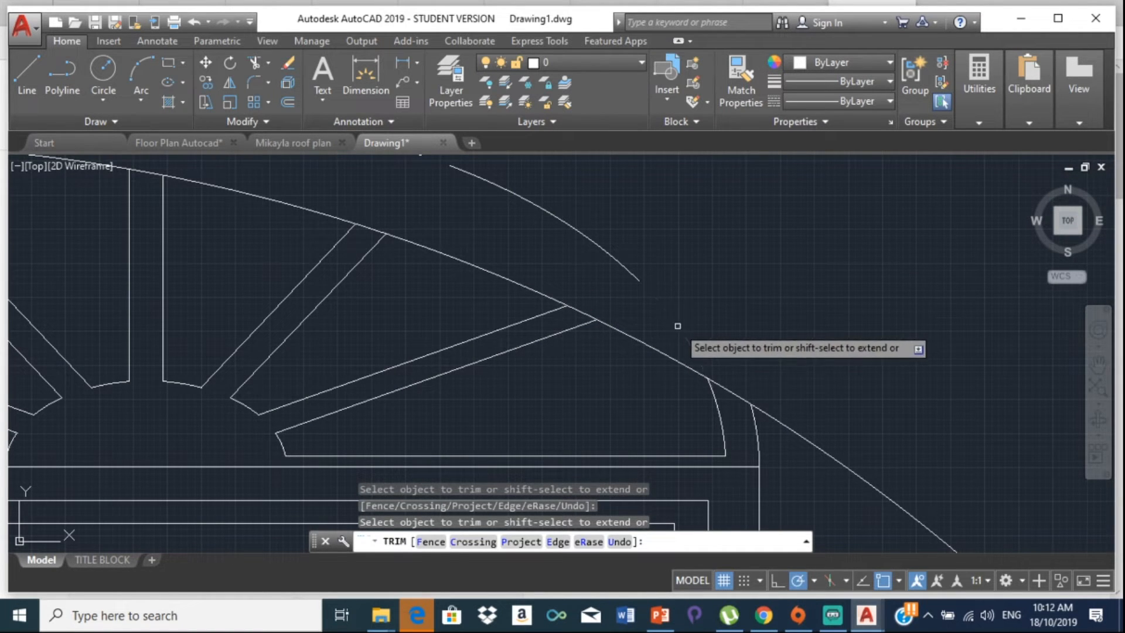
pyautogui.press('Escape')
# Step: Erase the two leftover arc pieces and the stray points right of the arc
pyautogui.moveTo(597, 293)
pyautogui.mouseDown(button='middle')
pyautogui.moveTo(573, 289)
pyautogui.moveTo(668, 282)
pyautogui.moveTo(658, 290)
pyautogui.mouseUp(button='middle')
pyautogui.click(659, 293)
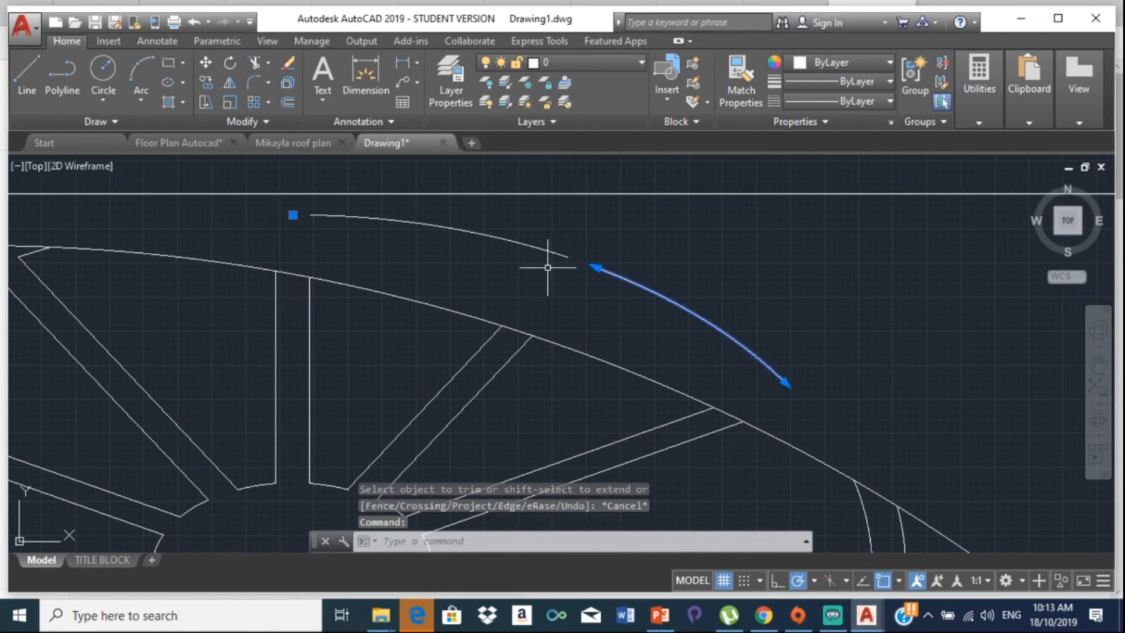
pyautogui.click(524, 246)
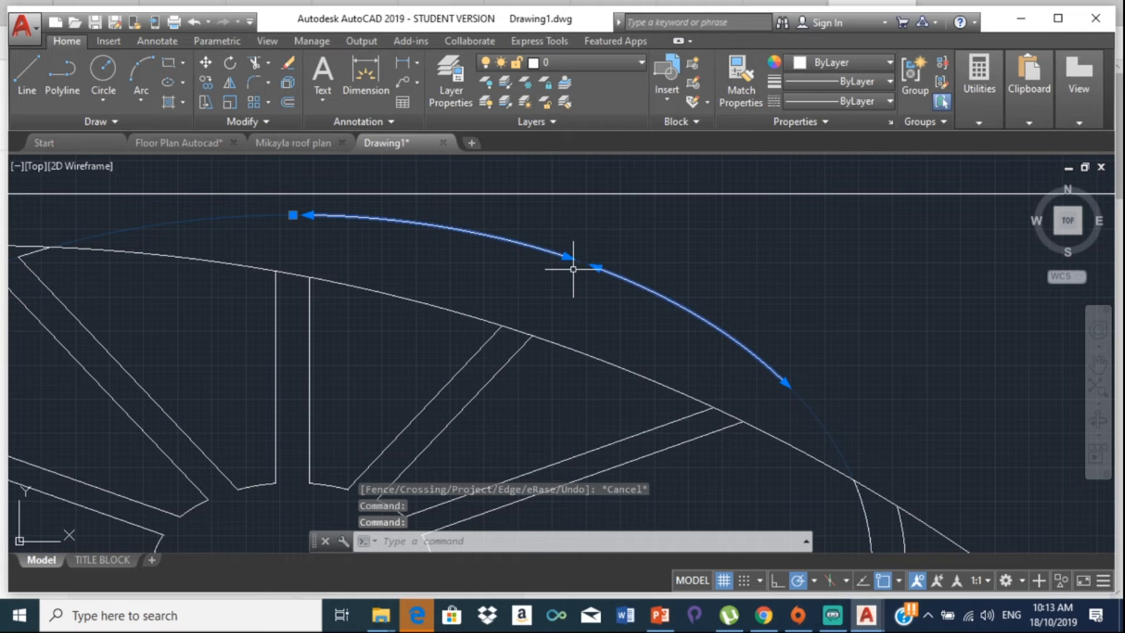
pyautogui.press('Delete')
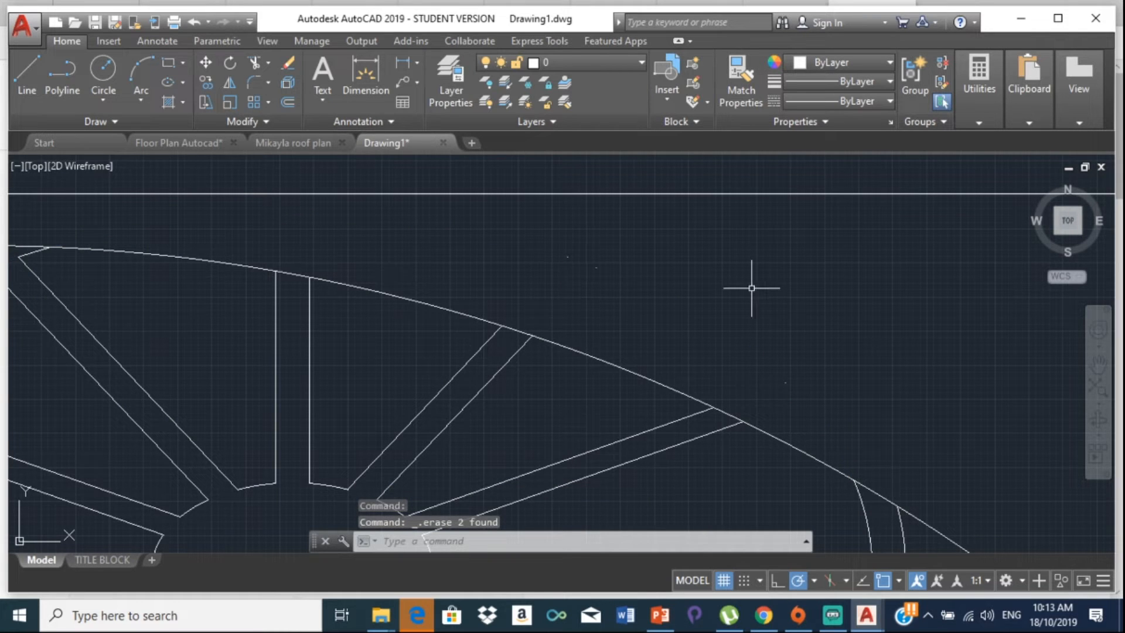
pyautogui.moveTo(502, 247)
pyautogui.mouseDown()
pyautogui.moveTo(603, 326)
pyautogui.moveTo(779, 390)
pyautogui.moveTo(836, 311)
pyautogui.moveTo(808, 237)
pyautogui.mouseUp()
pyautogui.press('Delete')
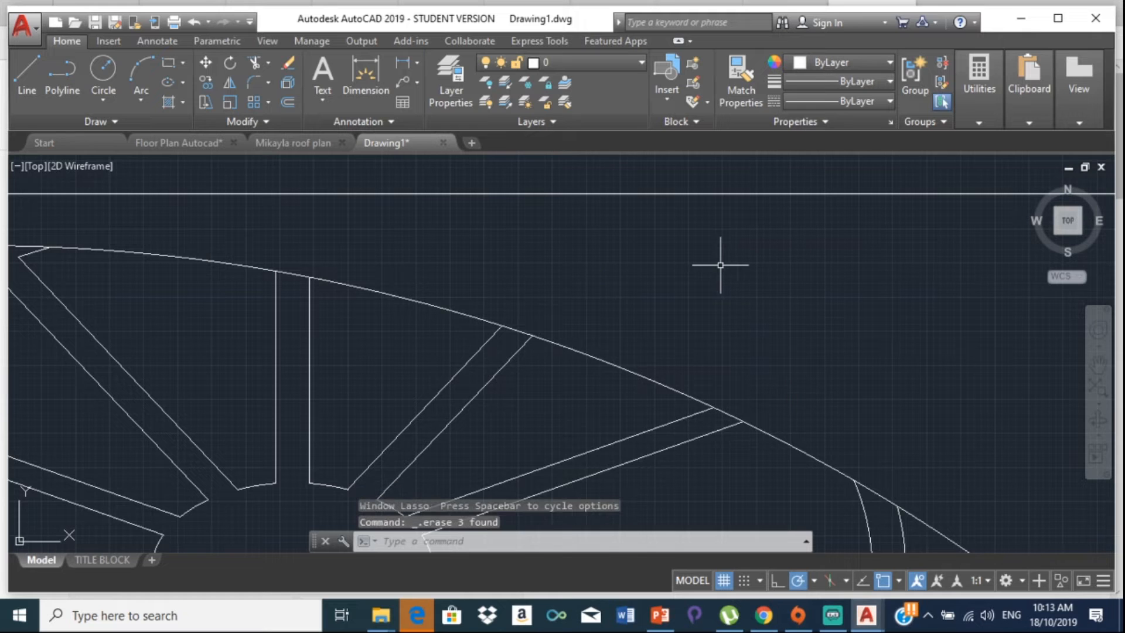
pyautogui.scroll(-4, 721, 258)
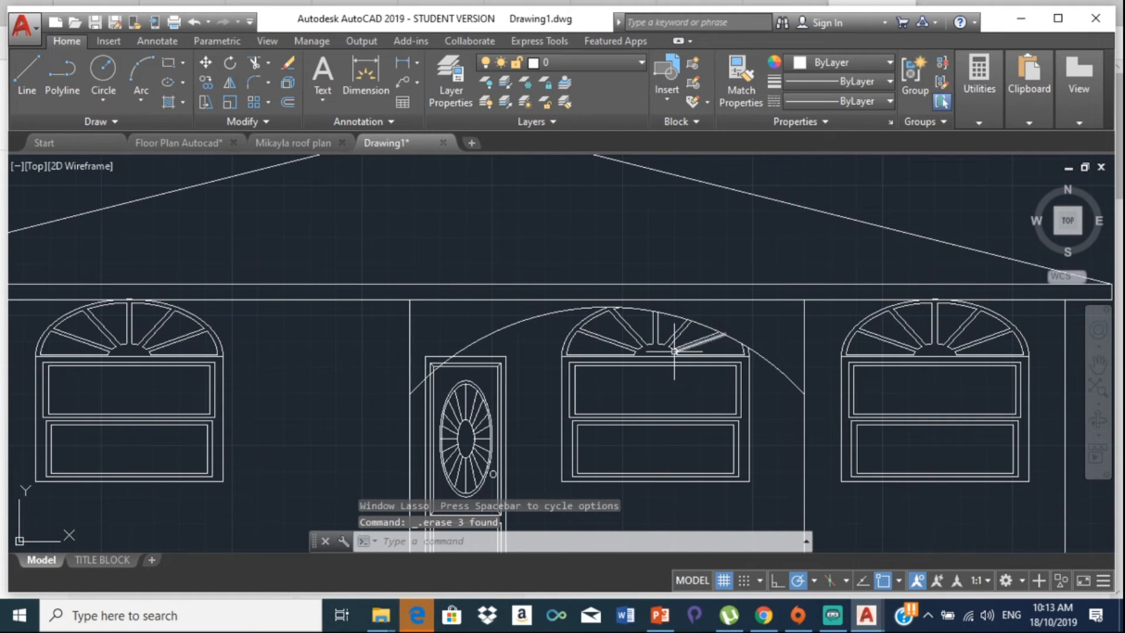
# Step: Explode the door block into separate lines
pyautogui.scroll(2, 478, 353)
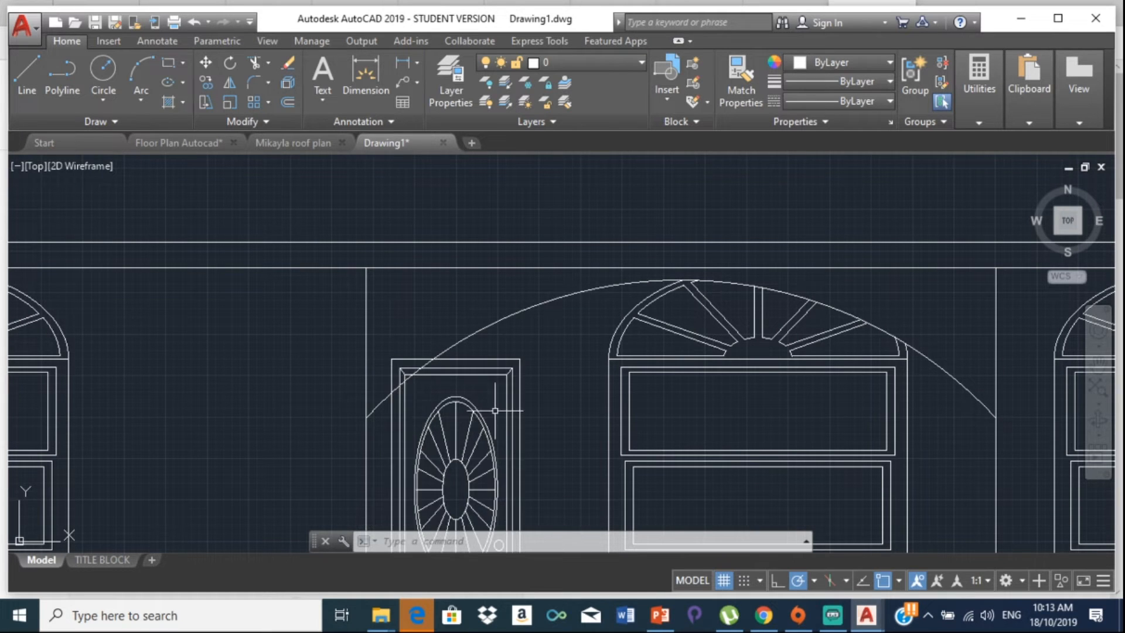
pyautogui.click(493, 367)
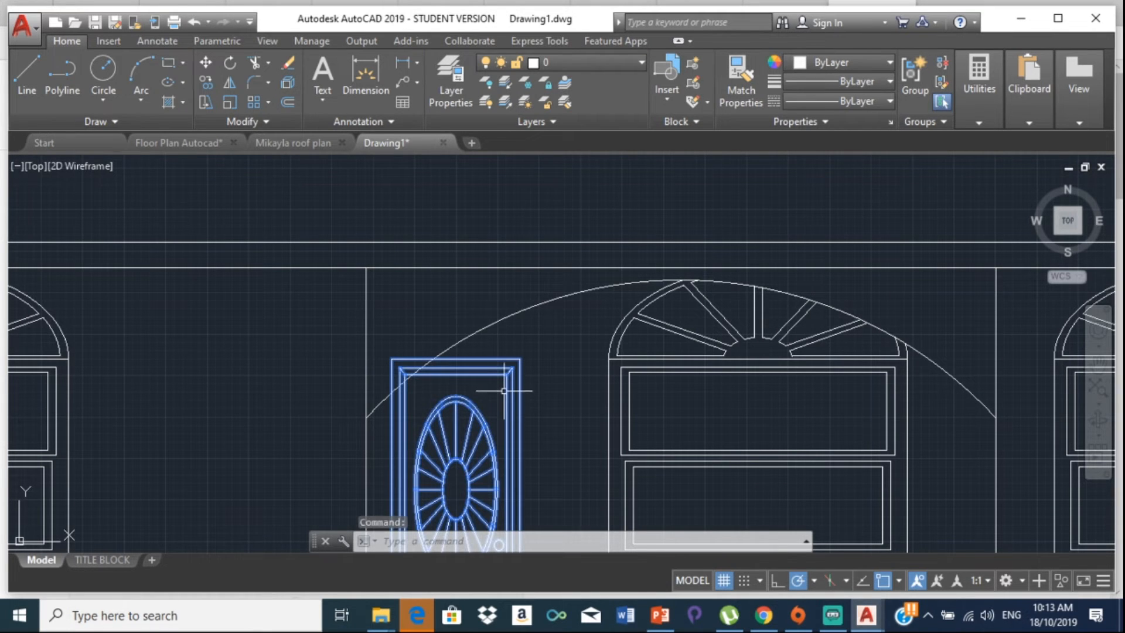
pyautogui.write('expl')
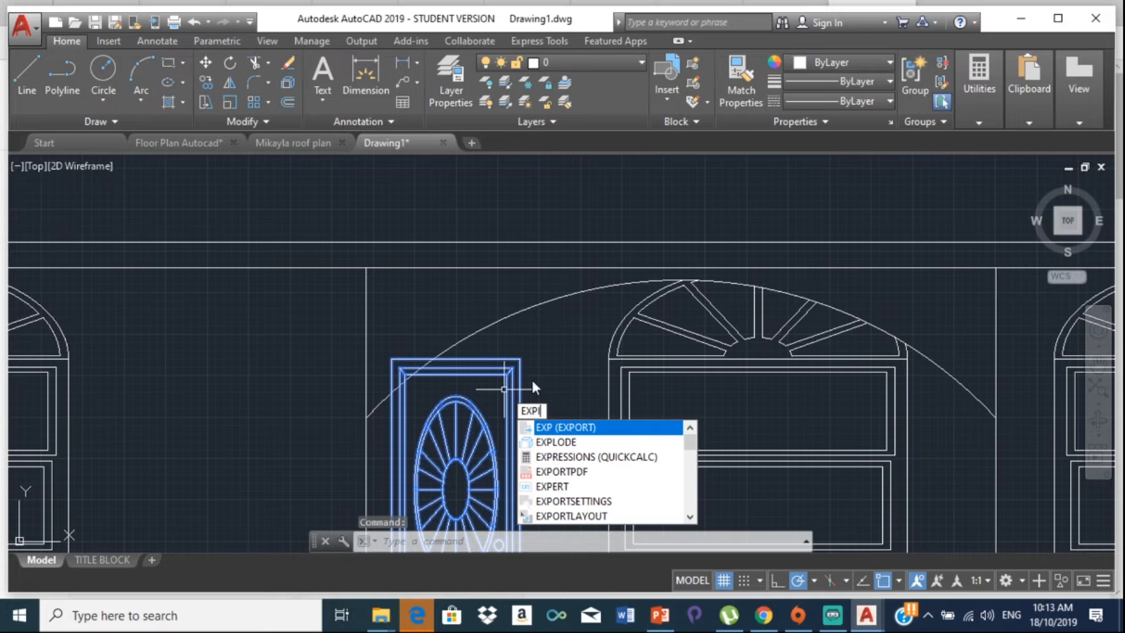
pyautogui.click(527, 425)
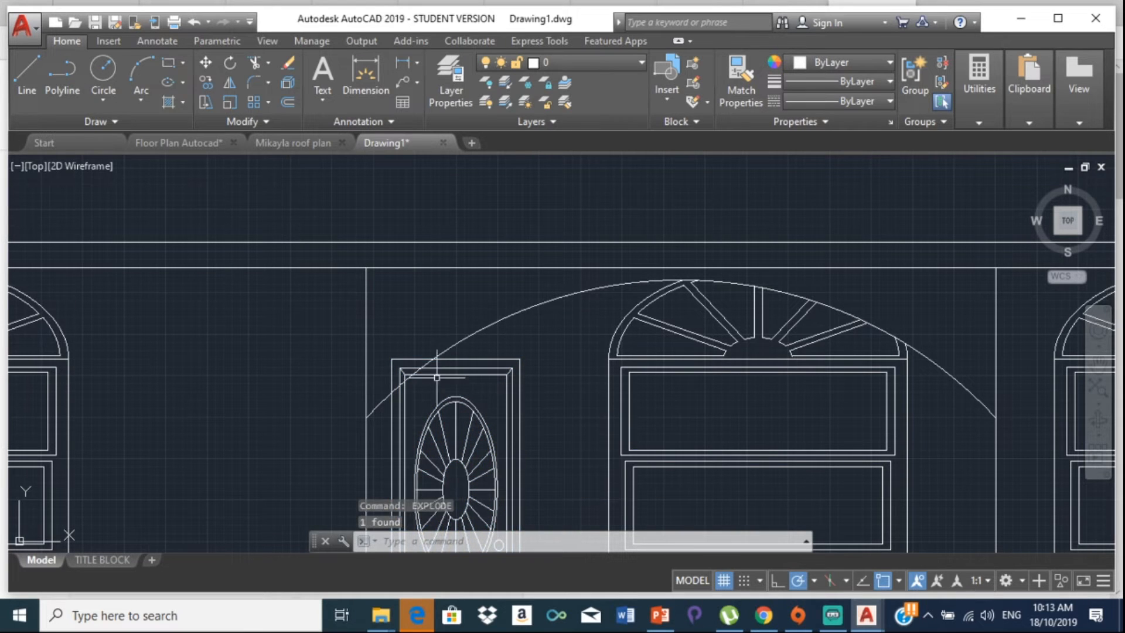
# Step: Trim the door's top and vertical frame lines where they cross the entry arc
pyautogui.write('tr')
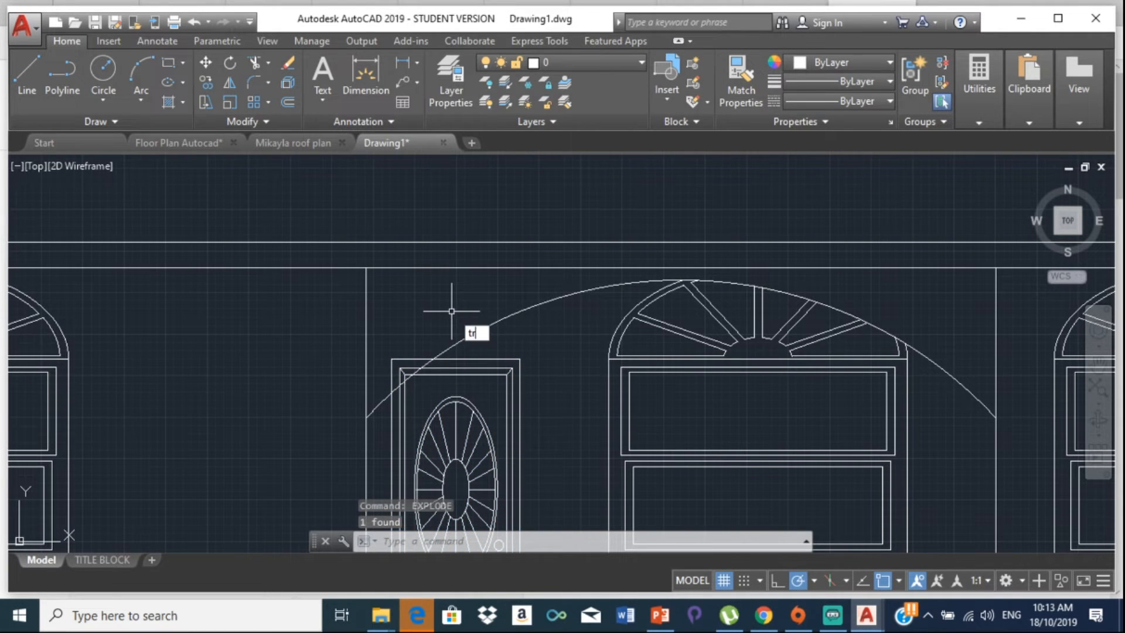
pyautogui.press('Return')
pyautogui.scroll(5, 407, 369)
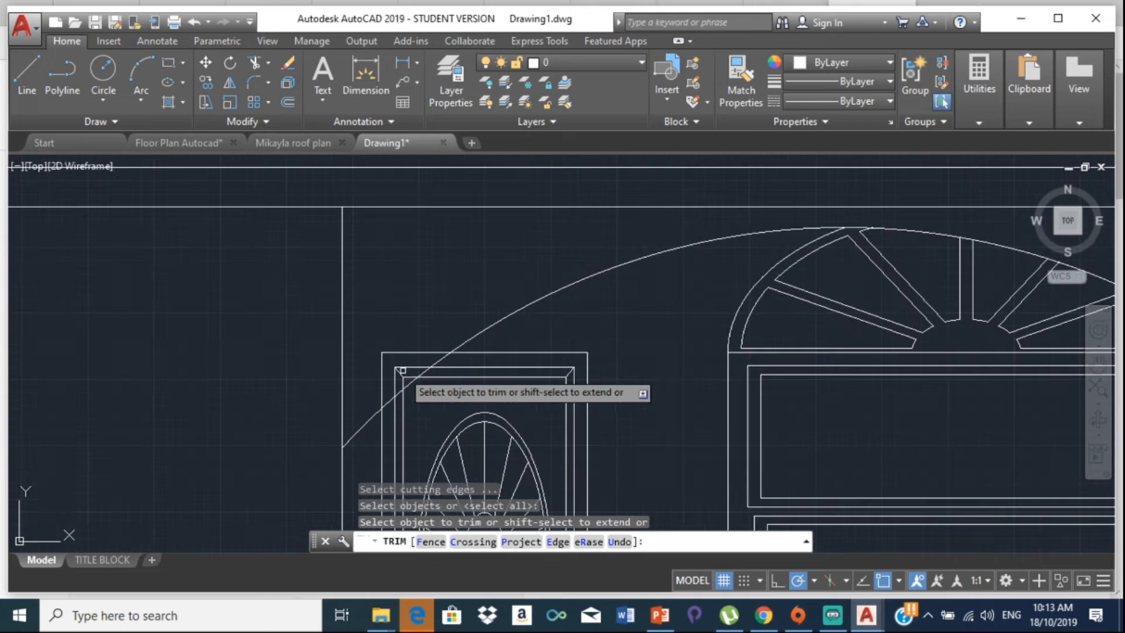
pyautogui.click(382, 335)
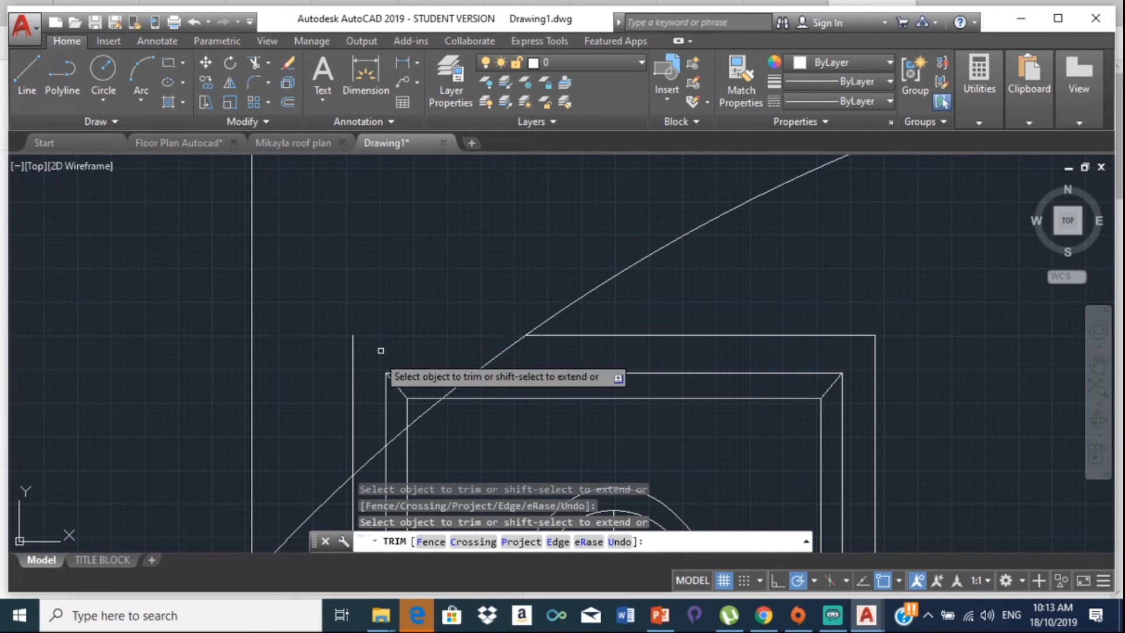
pyautogui.click(352, 362)
pyautogui.click(404, 374)
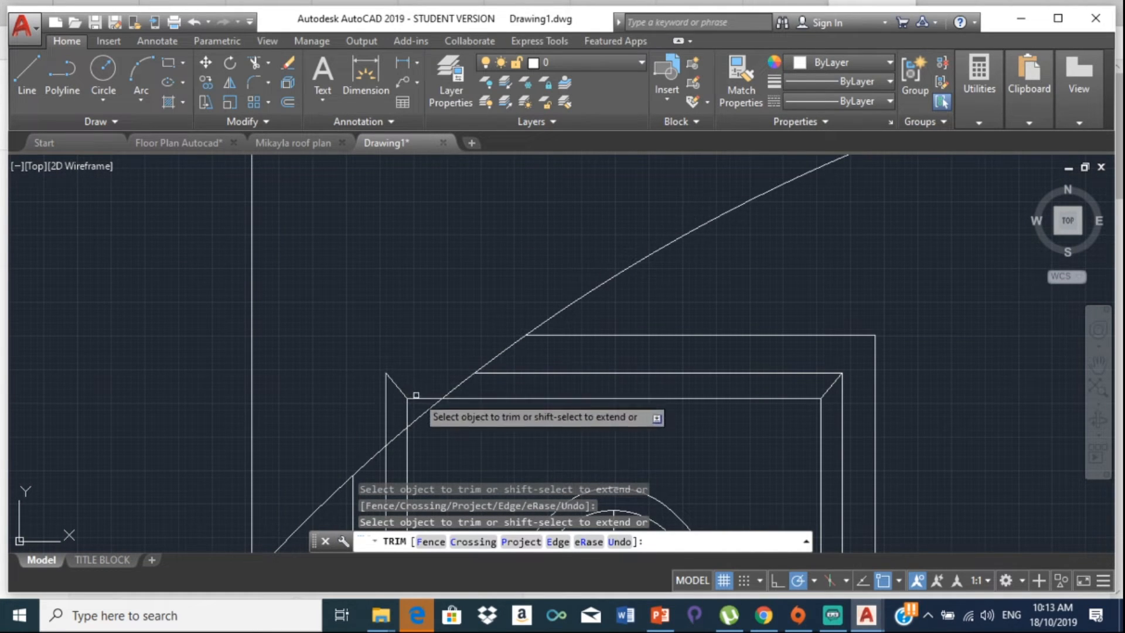
pyautogui.click(408, 412)
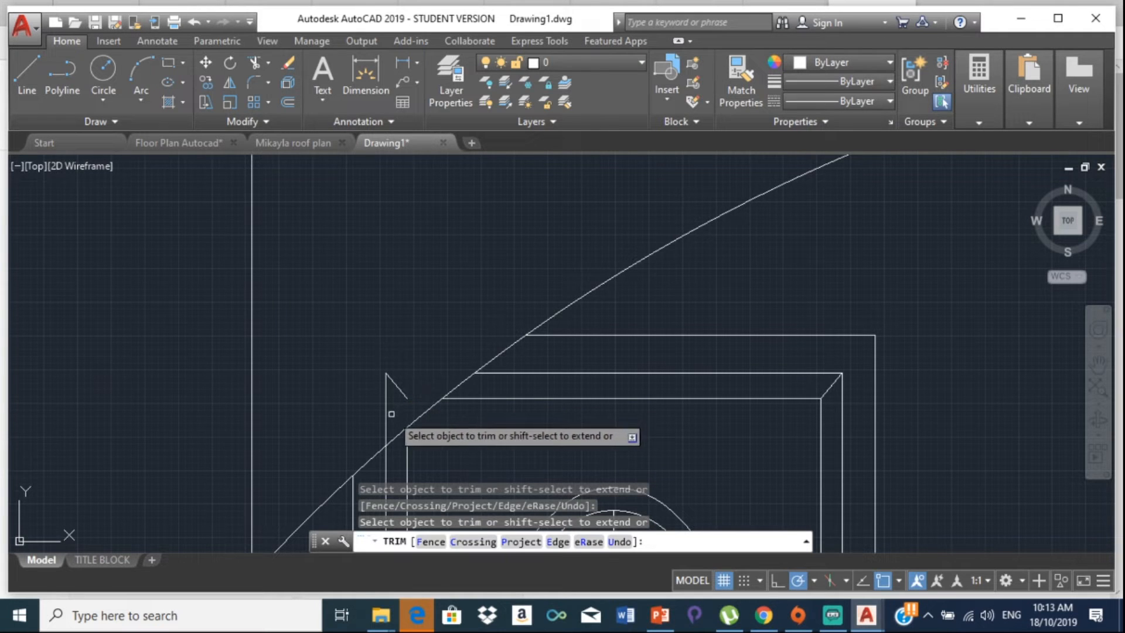
pyautogui.press('Escape')
# Step: Erase the short leftover diagonal line by the door
pyautogui.click(396, 386)
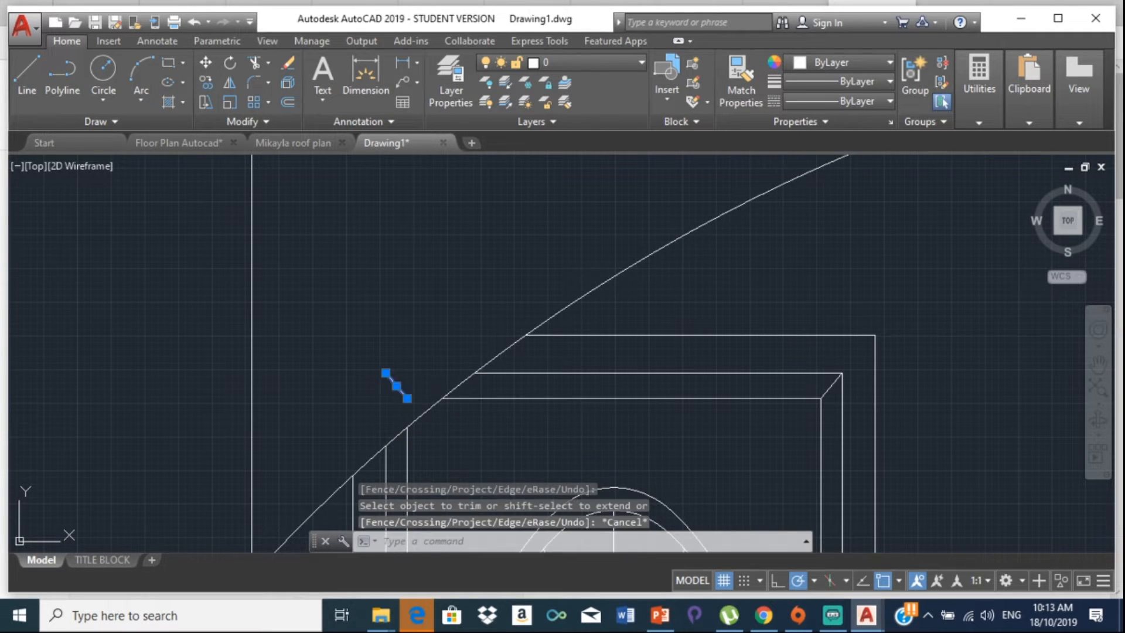
pyautogui.press('Delete')
pyautogui.scroll(-5, 403, 391)
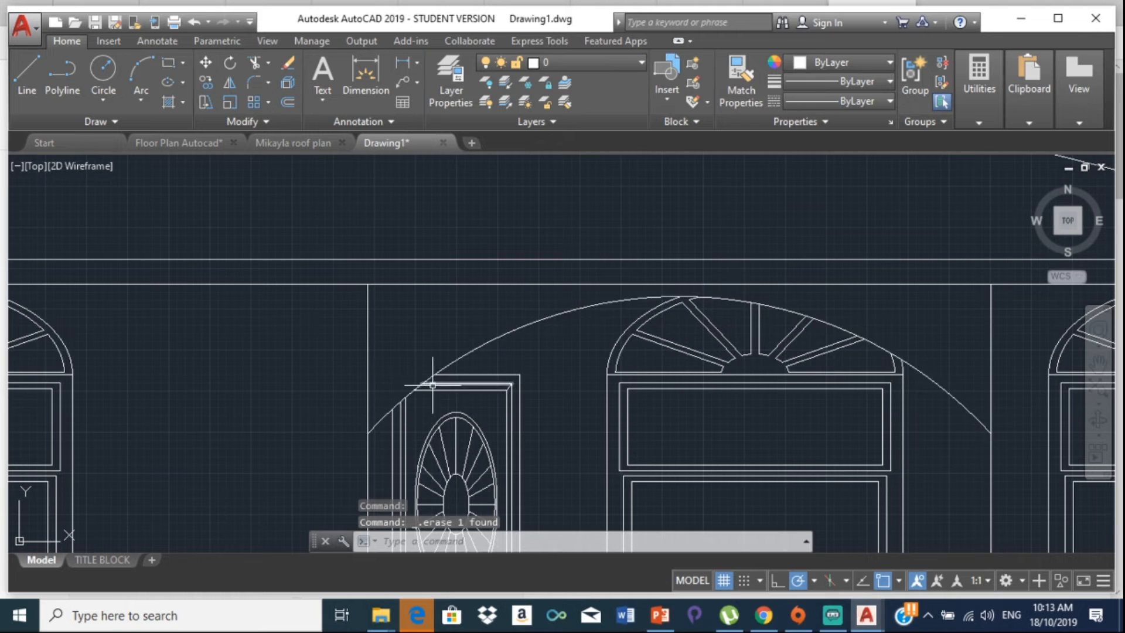
pyautogui.scroll(-5, 433, 386)
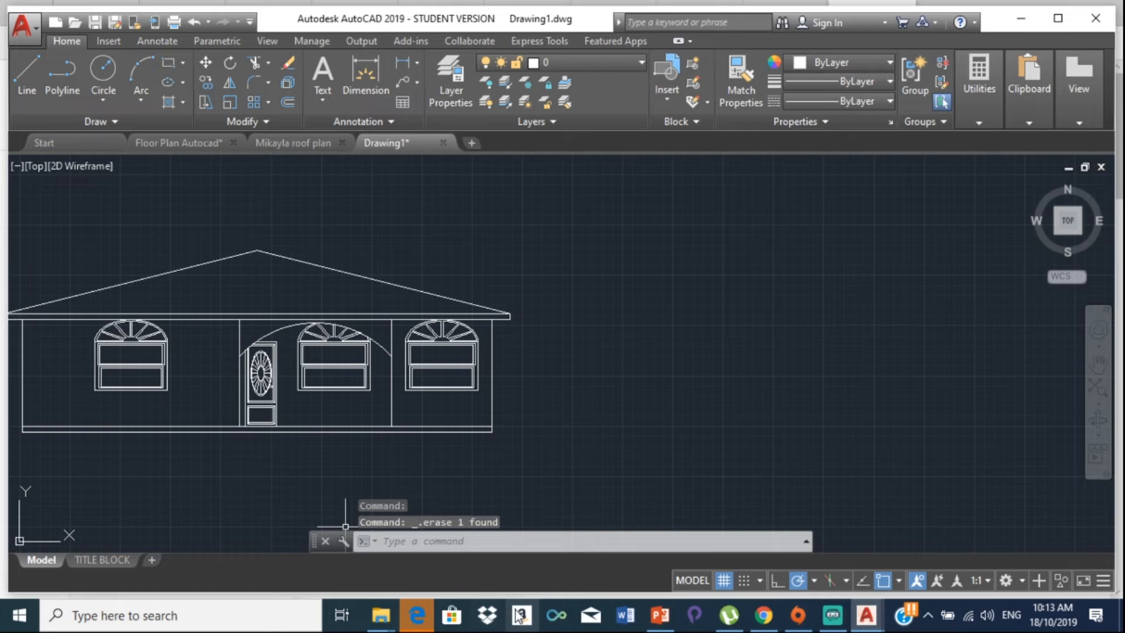
pyautogui.click(426, 620)
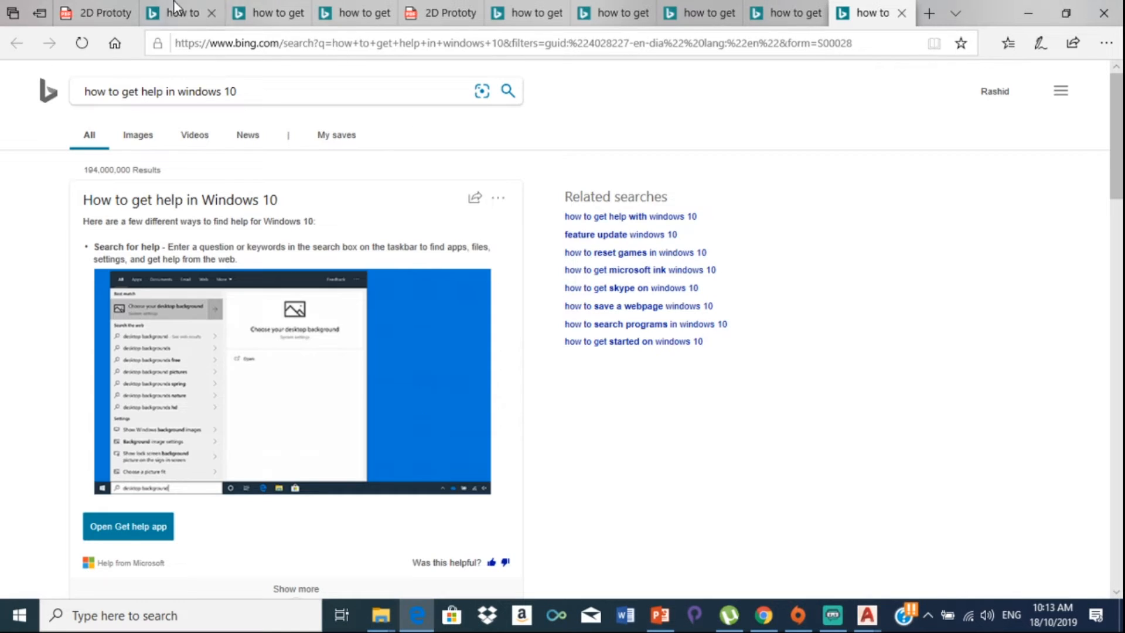
# Step: Check the Section B-B page of the 2D Prototype PDF, then return to Drawing1
pyautogui.click(88, 13)
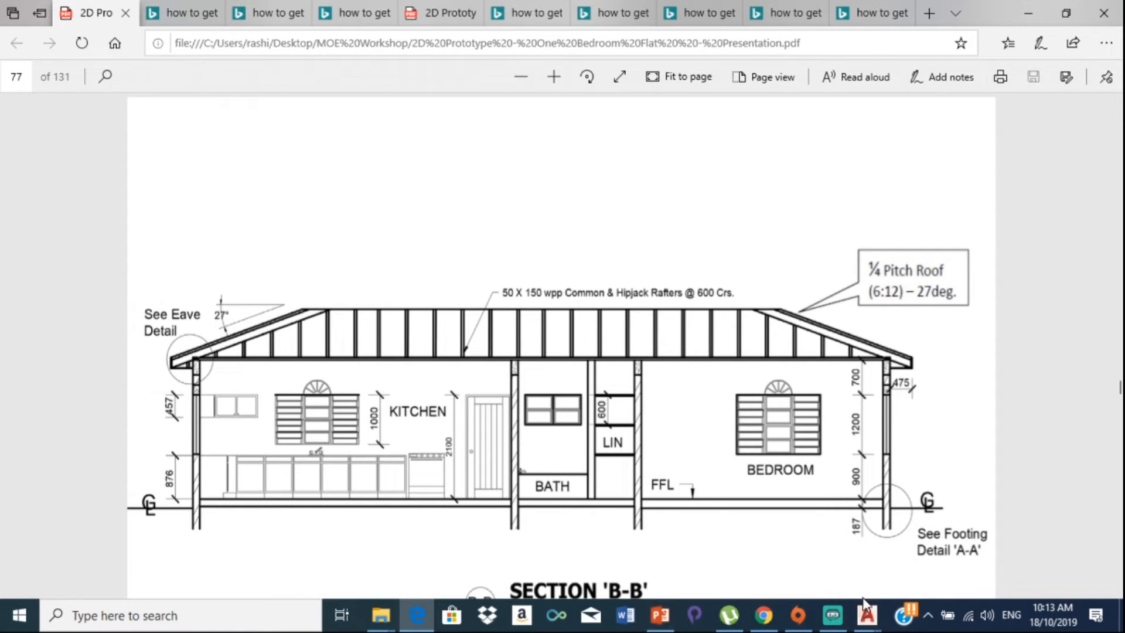
pyautogui.moveTo(863, 621)
pyautogui.click(665, 555)
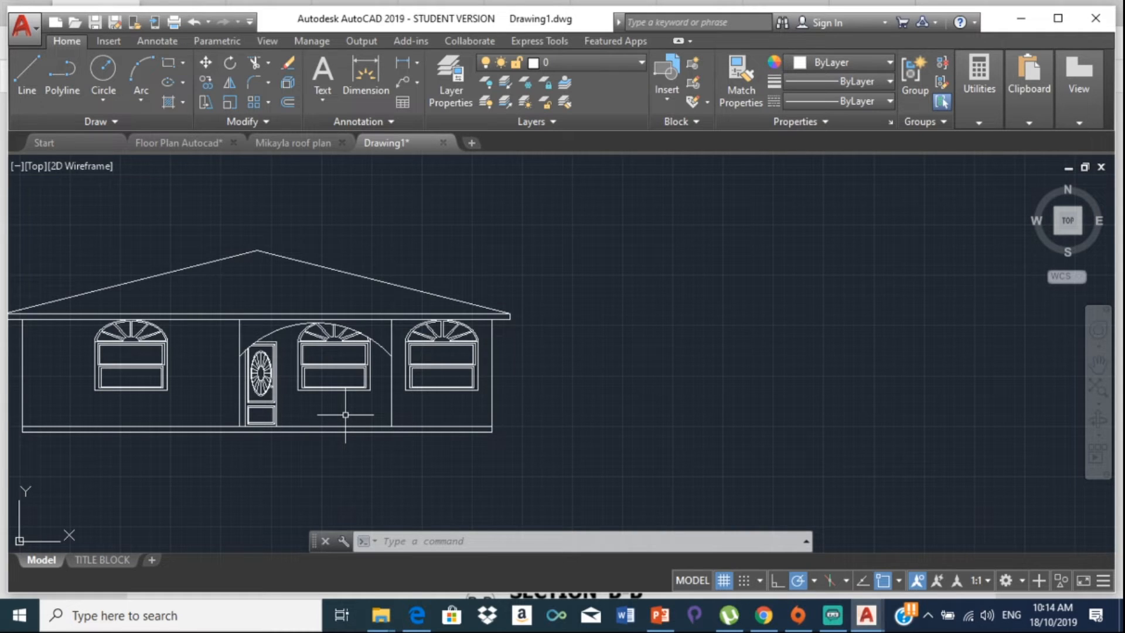
# Step: Offset the bottom wall line 876 units upward across the house front
pyautogui.write('off')
pyautogui.press('Escape')
pyautogui.press('Return')
pyautogui.write('876')
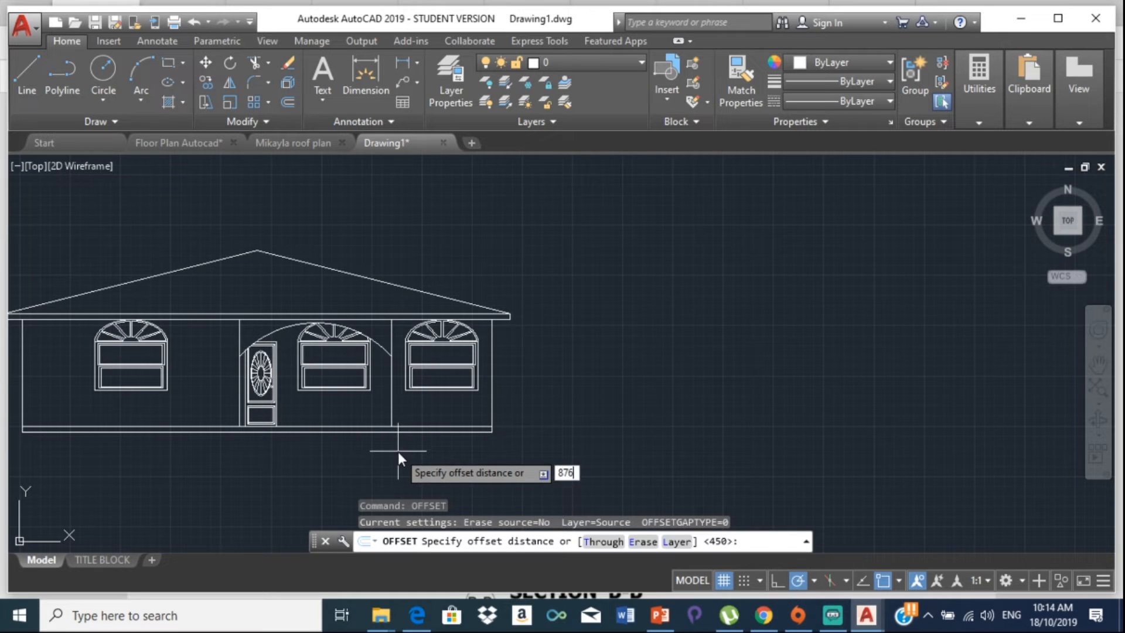
pyautogui.press('Return')
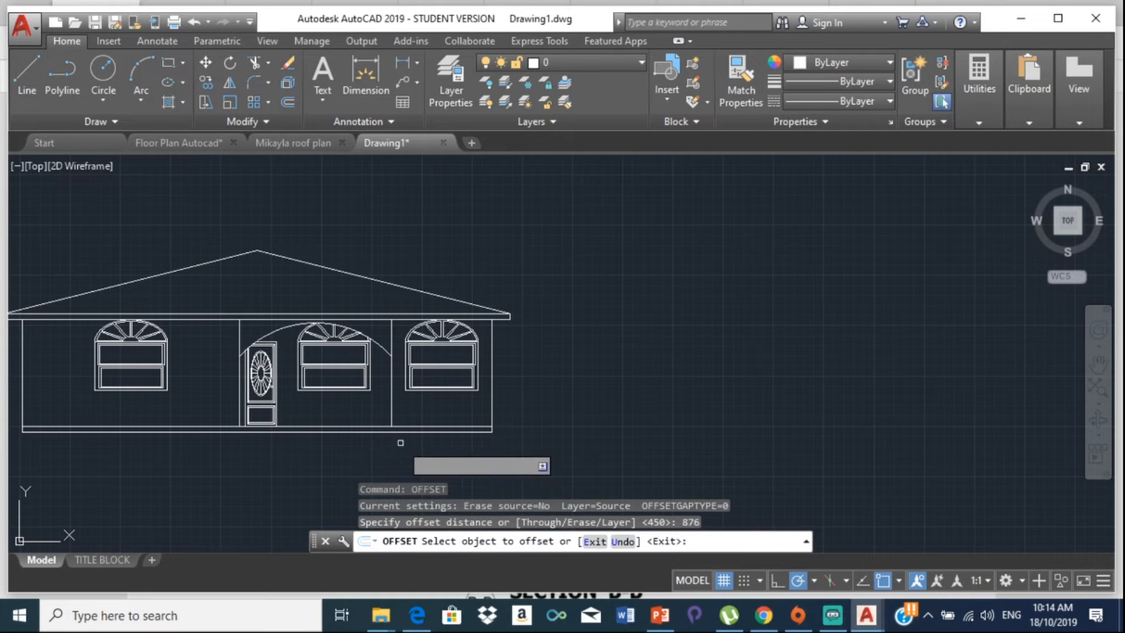
pyautogui.click(362, 423)
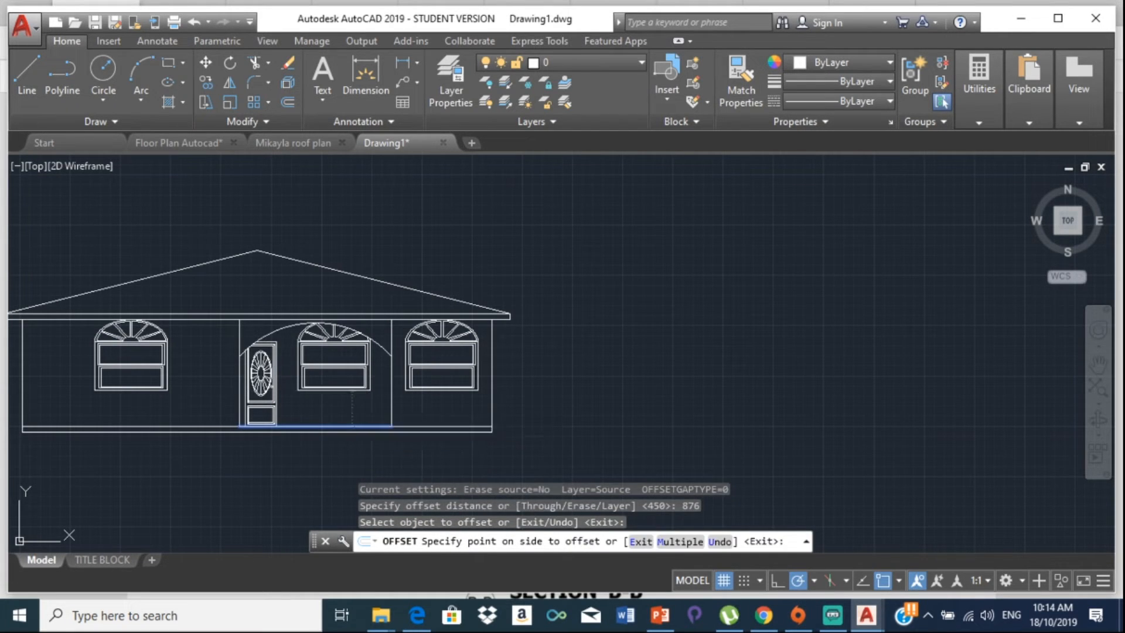
pyautogui.click(352, 399)
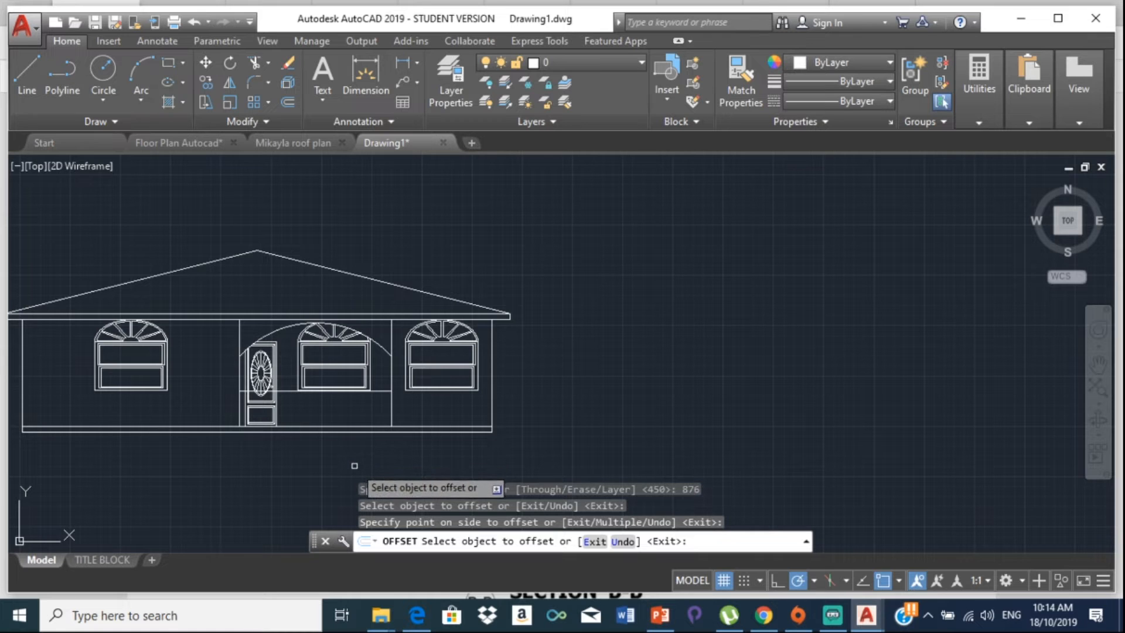
pyautogui.scroll(4, 317, 355)
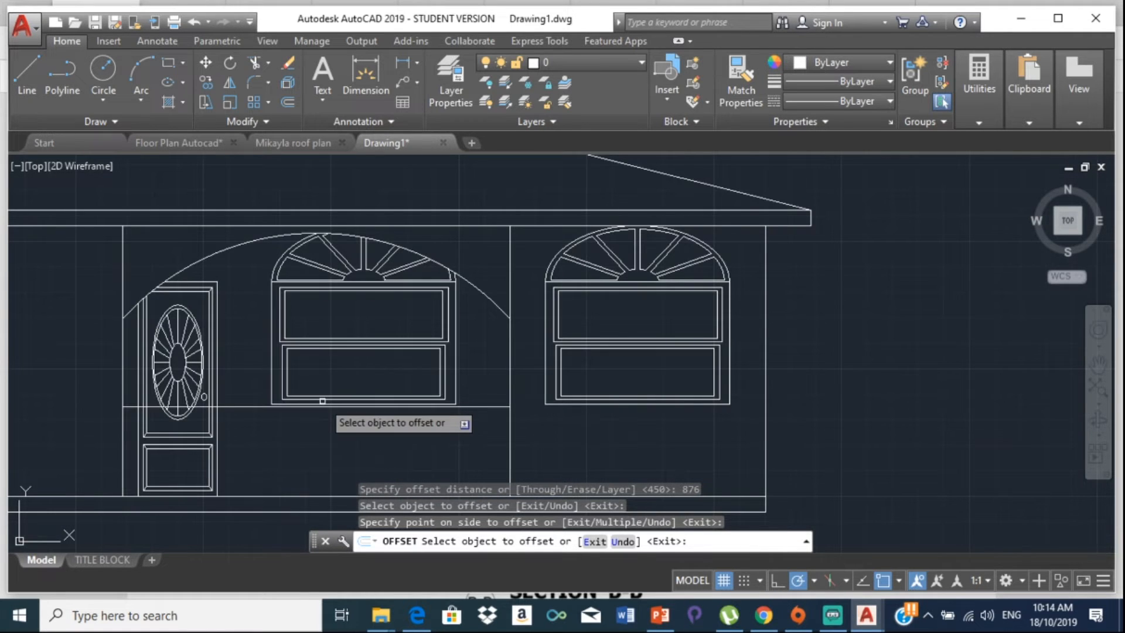
pyautogui.scroll(4, 313, 401)
pyautogui.moveTo(193, 409)
pyautogui.mouseDown(button='middle')
pyautogui.moveTo(382, 354)
pyautogui.moveTo(442, 357)
pyautogui.mouseUp(button='middle')
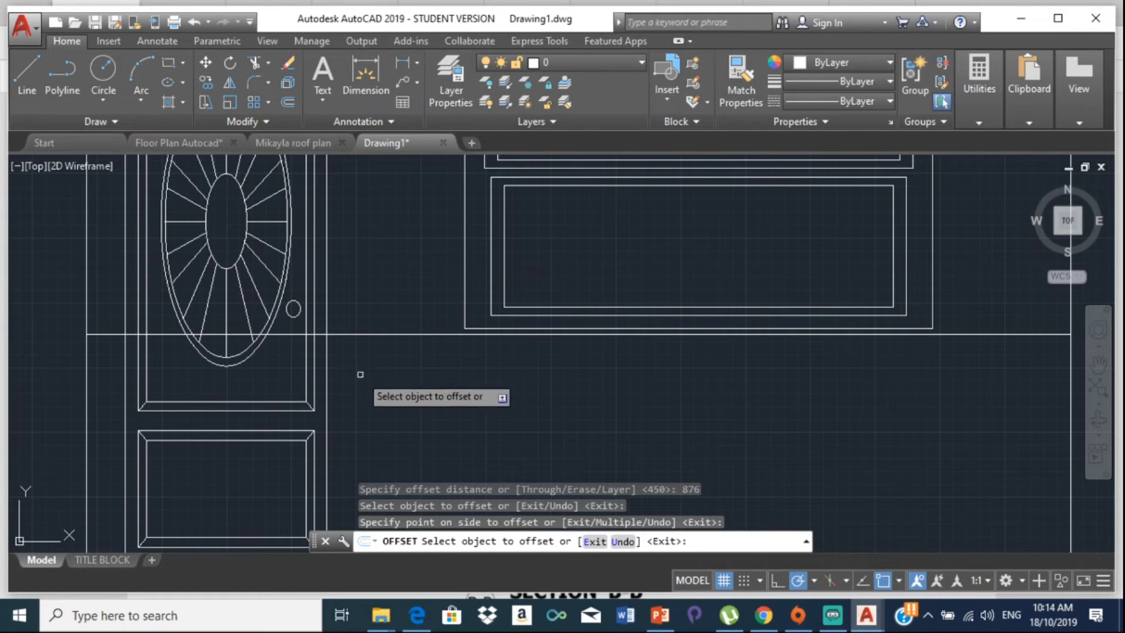
pyautogui.scroll(-2, 362, 349)
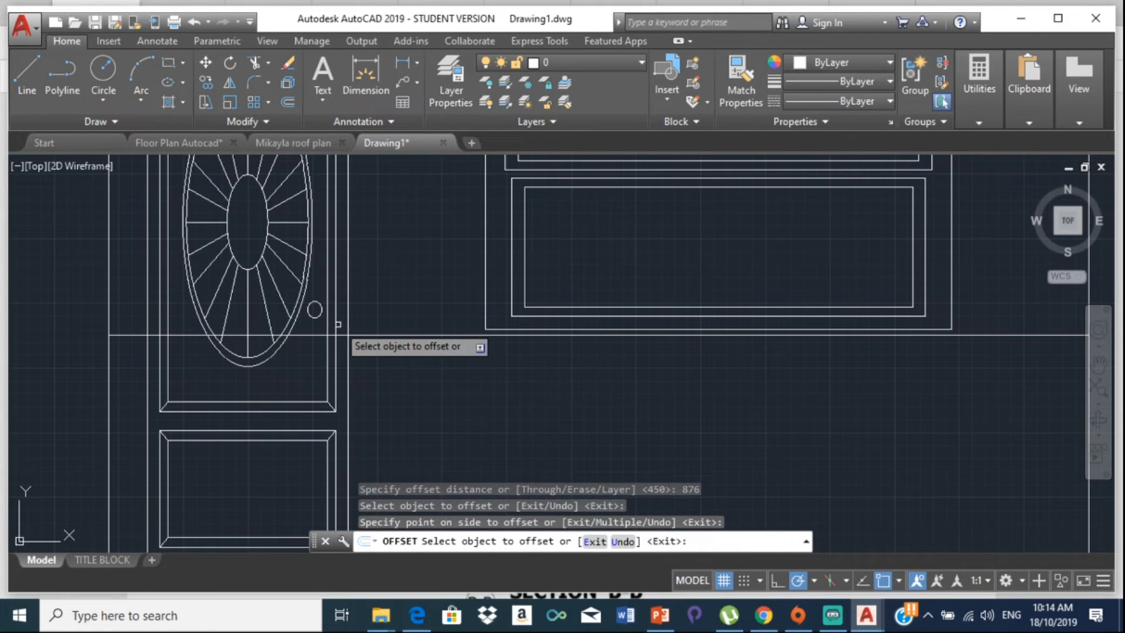
pyautogui.press('Escape')
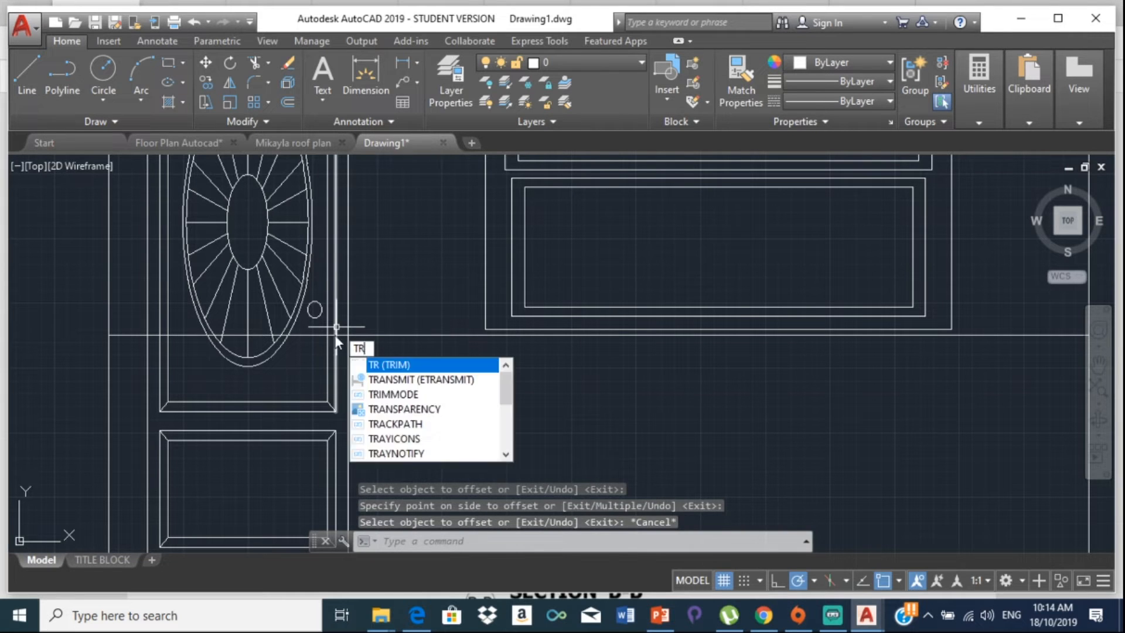
# Step: Trim the horizontal line at the door edge and delete the leftover piece across the door
pyautogui.press('Return')
pyautogui.press('Return')
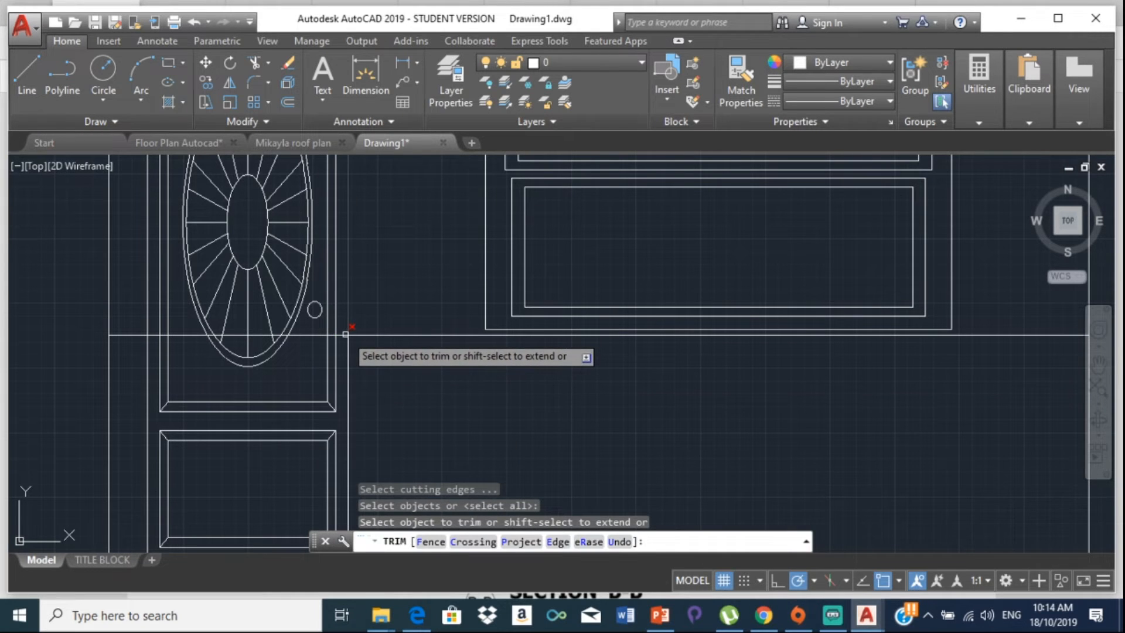
pyautogui.click(338, 333)
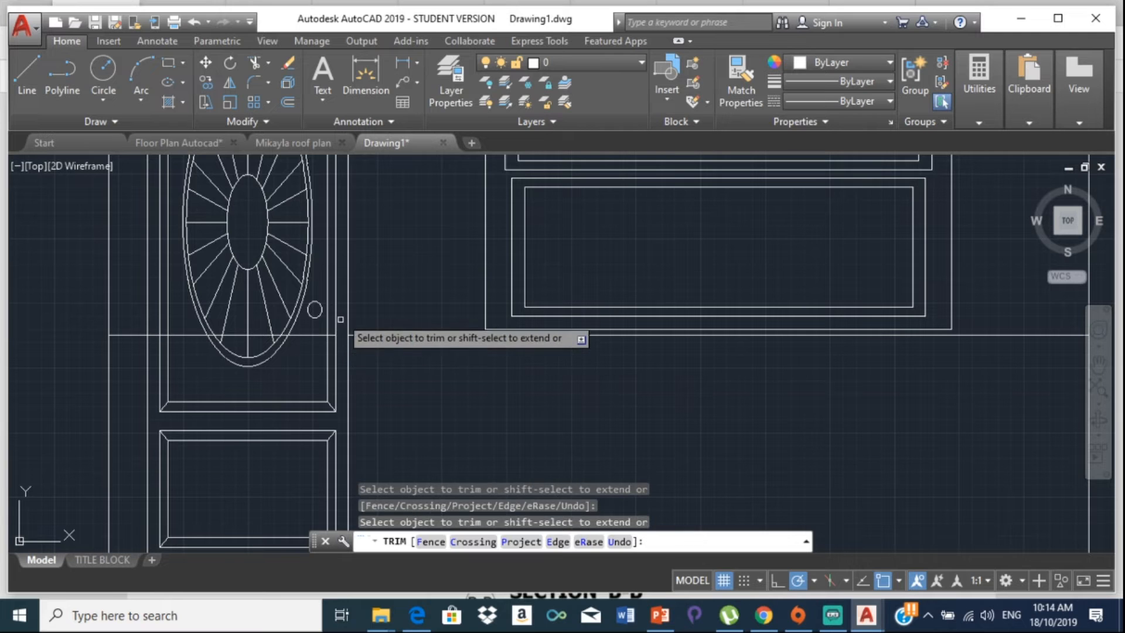
pyautogui.press('Escape')
pyautogui.click(316, 335)
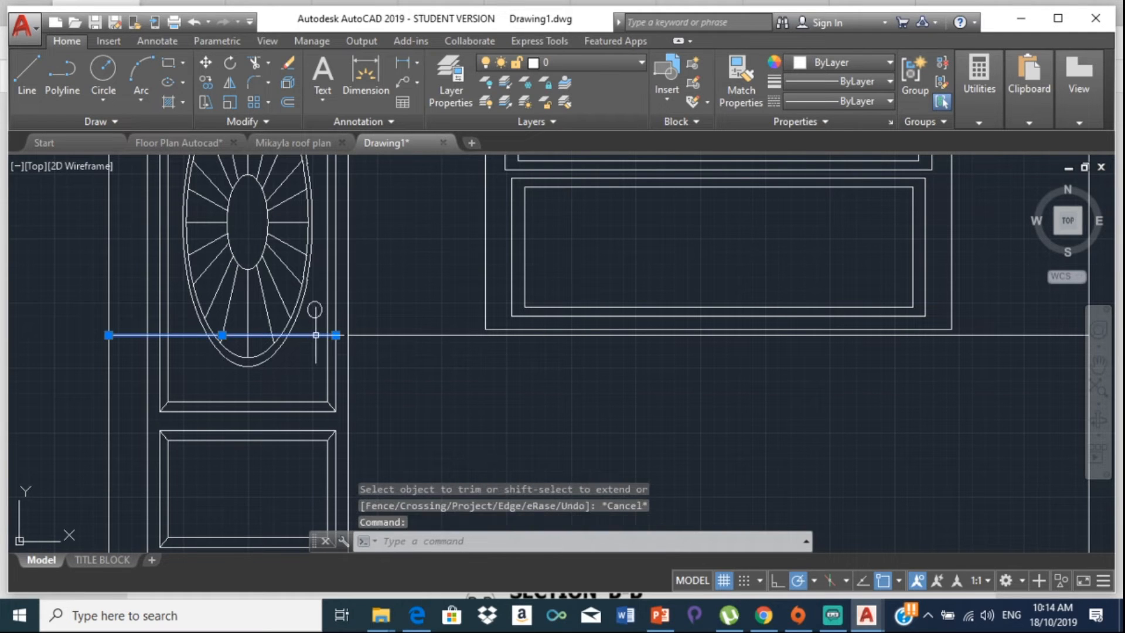
pyautogui.press('Delete')
# Step: Draw a vertical line from the wall line's endpoint beside the door down to the ground line
pyautogui.scroll(-2, 290, 337)
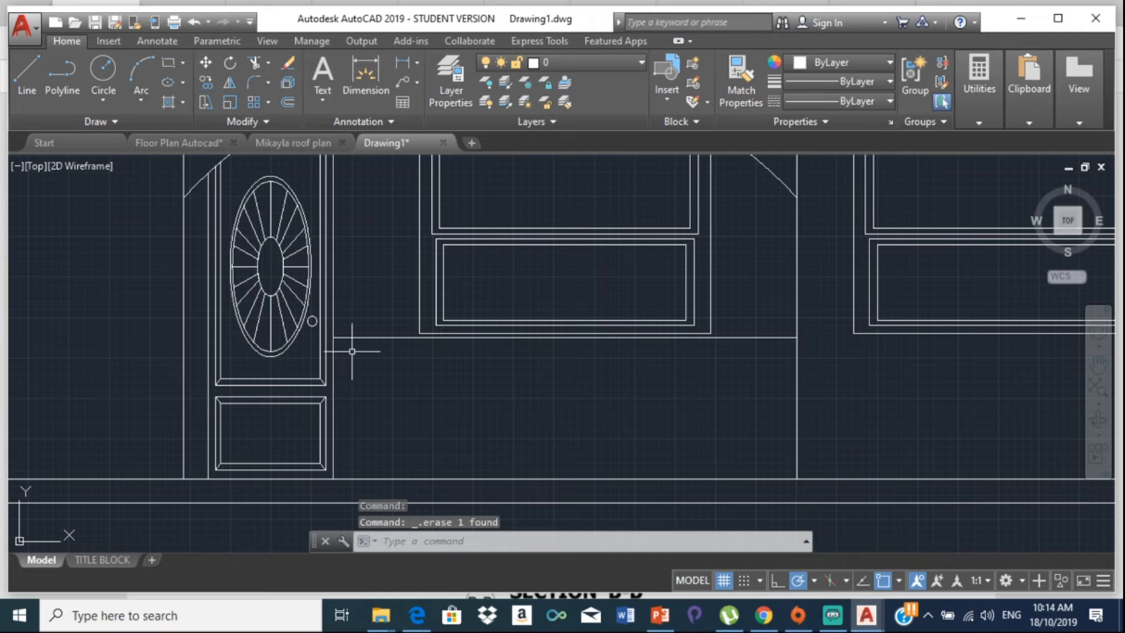
pyautogui.scroll(2, 354, 345)
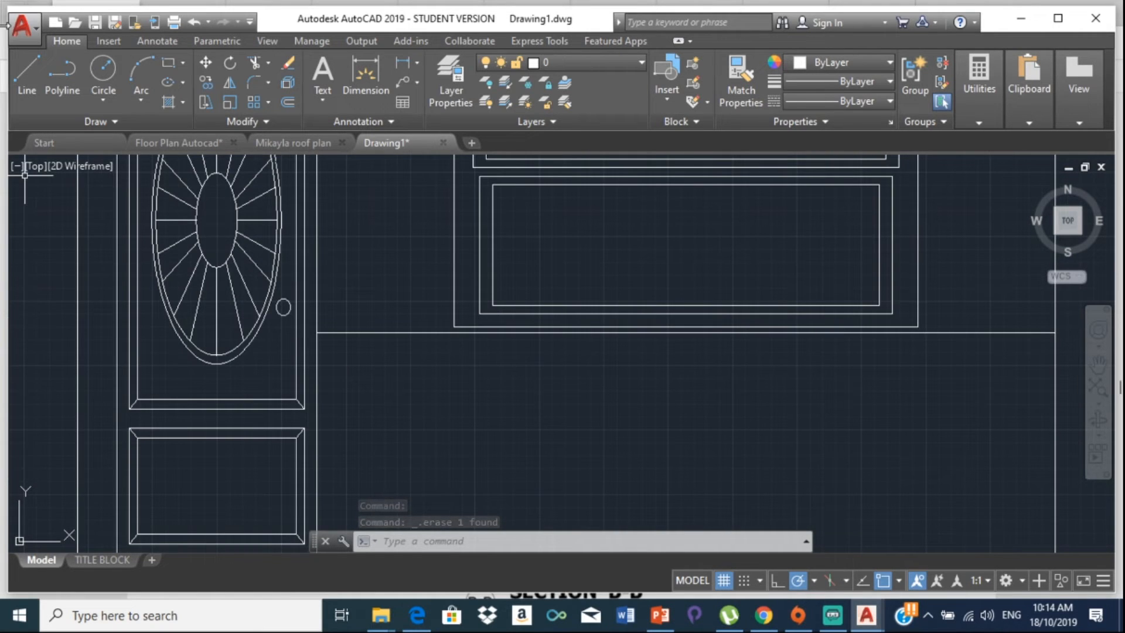
pyautogui.click(31, 83)
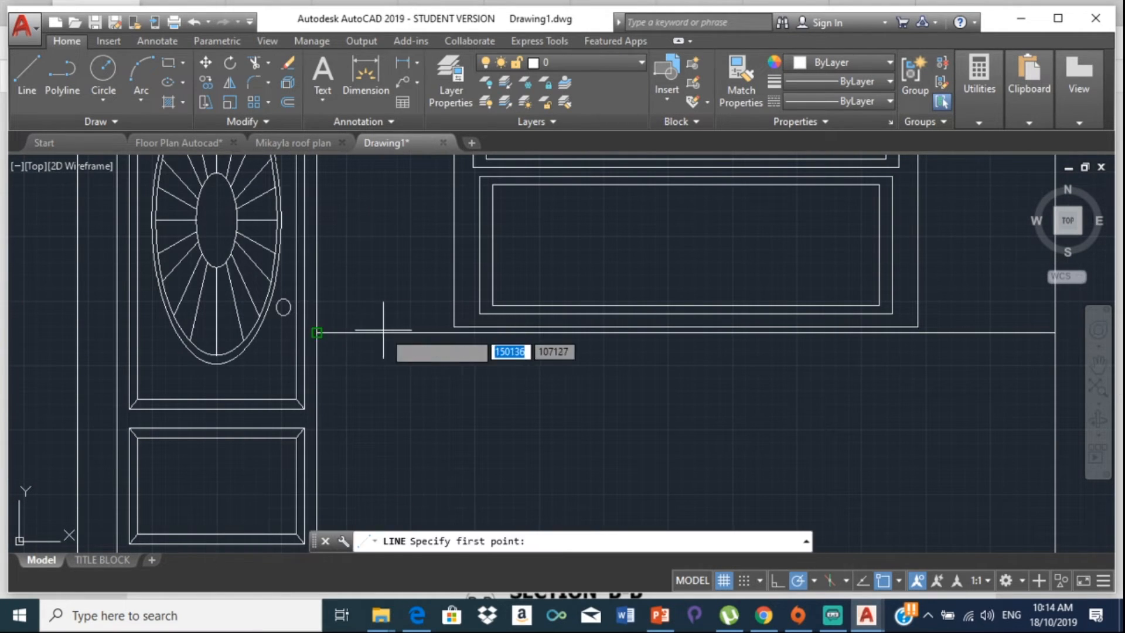
pyautogui.scroll(-2, 346, 331)
pyautogui.scroll(2, 364, 320)
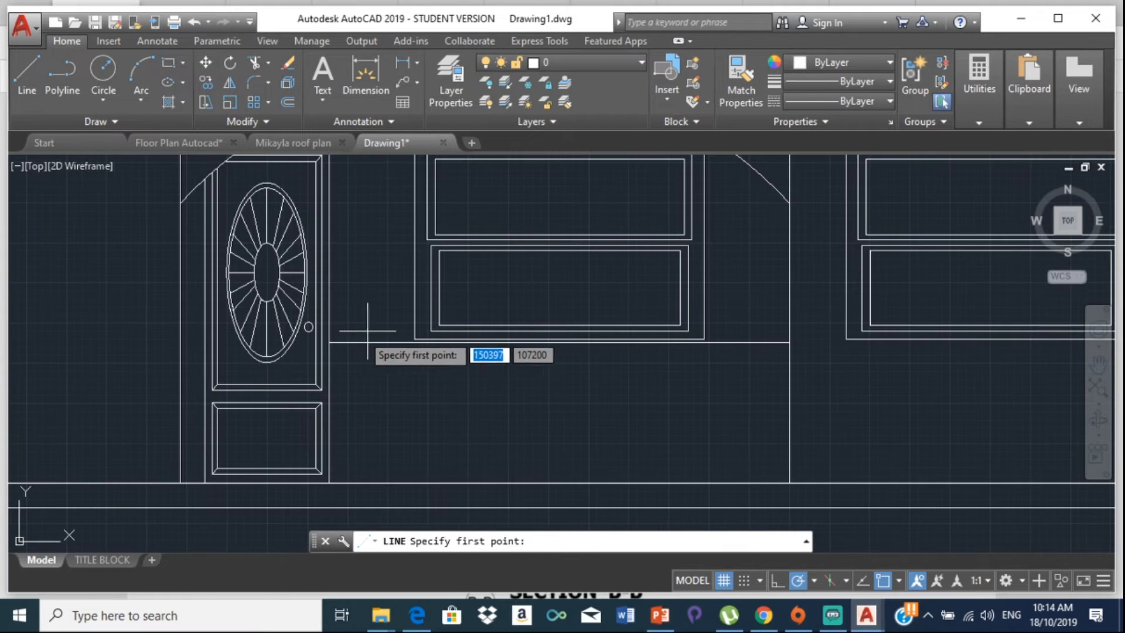
pyautogui.click(329, 343)
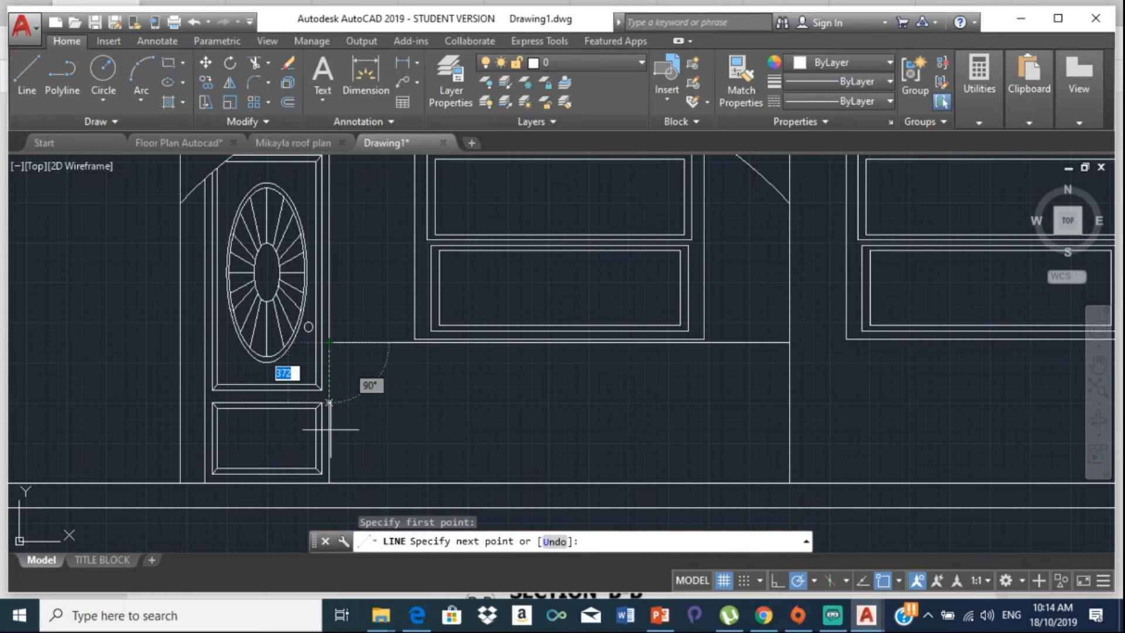
pyautogui.click(328, 484)
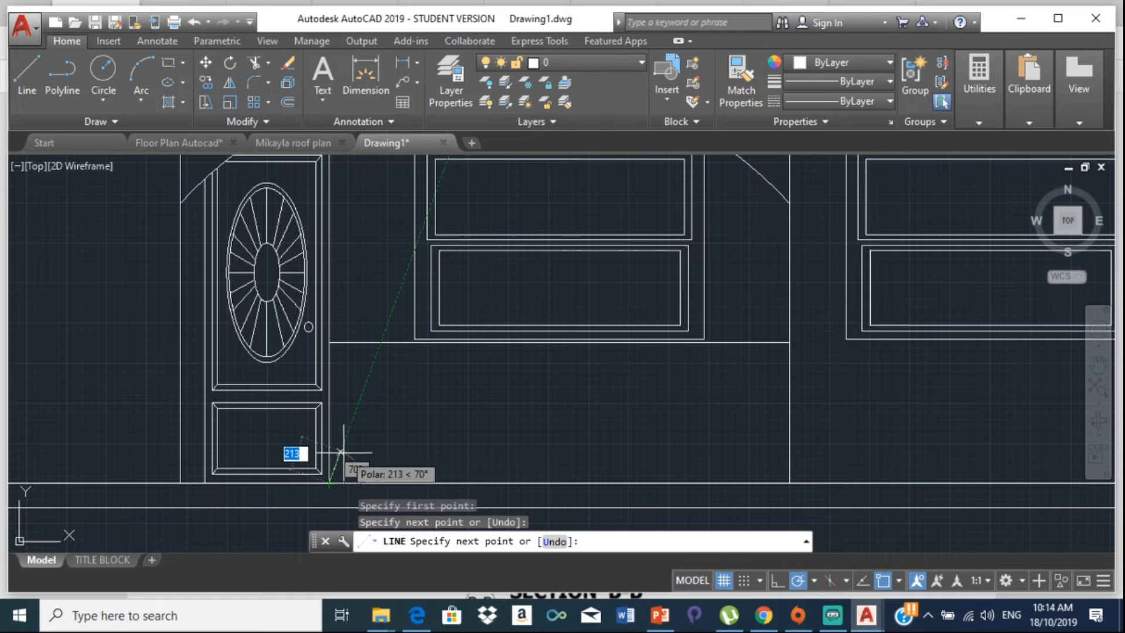
pyautogui.press('Escape')
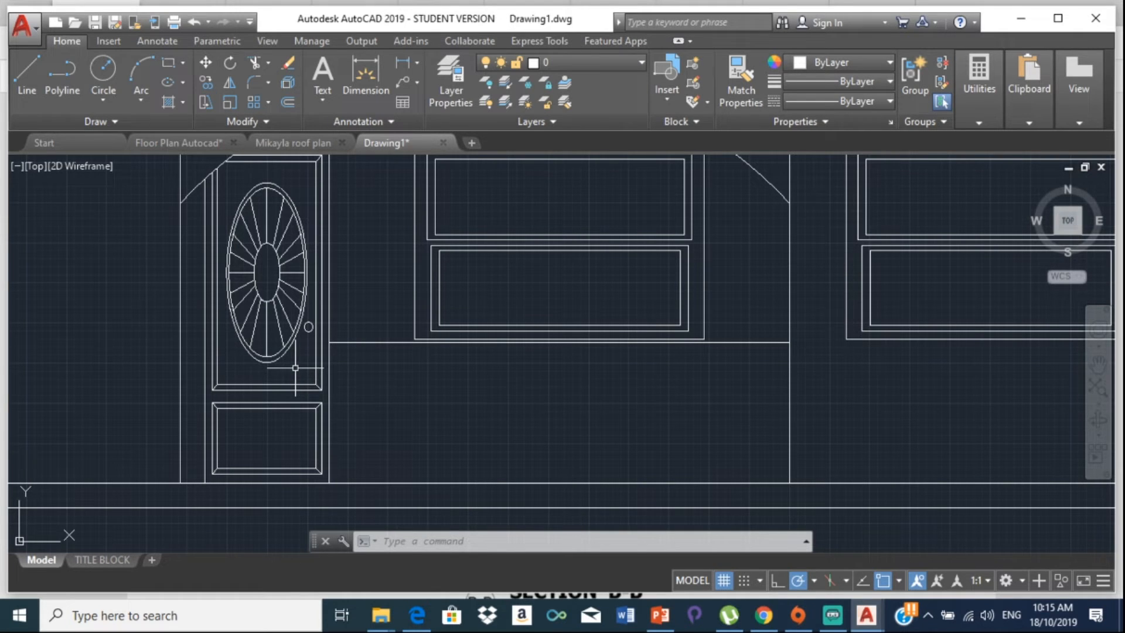
# Step: Offset the new vertical line 200 units to the right with OFF
pyautogui.write('off')
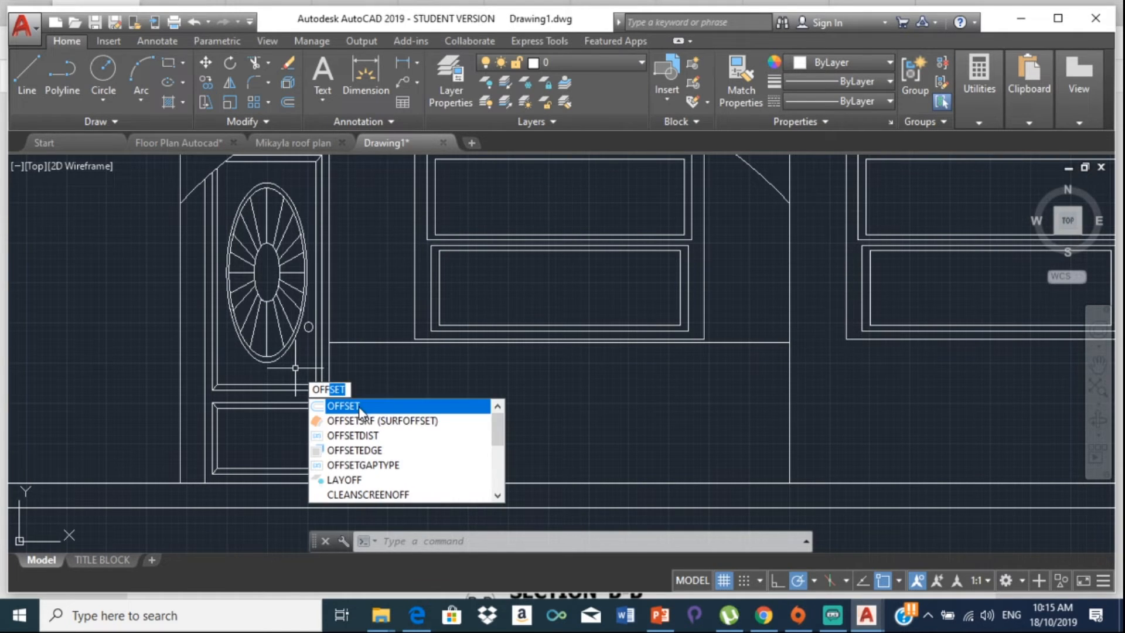
pyautogui.press('Return')
pyautogui.write('200')
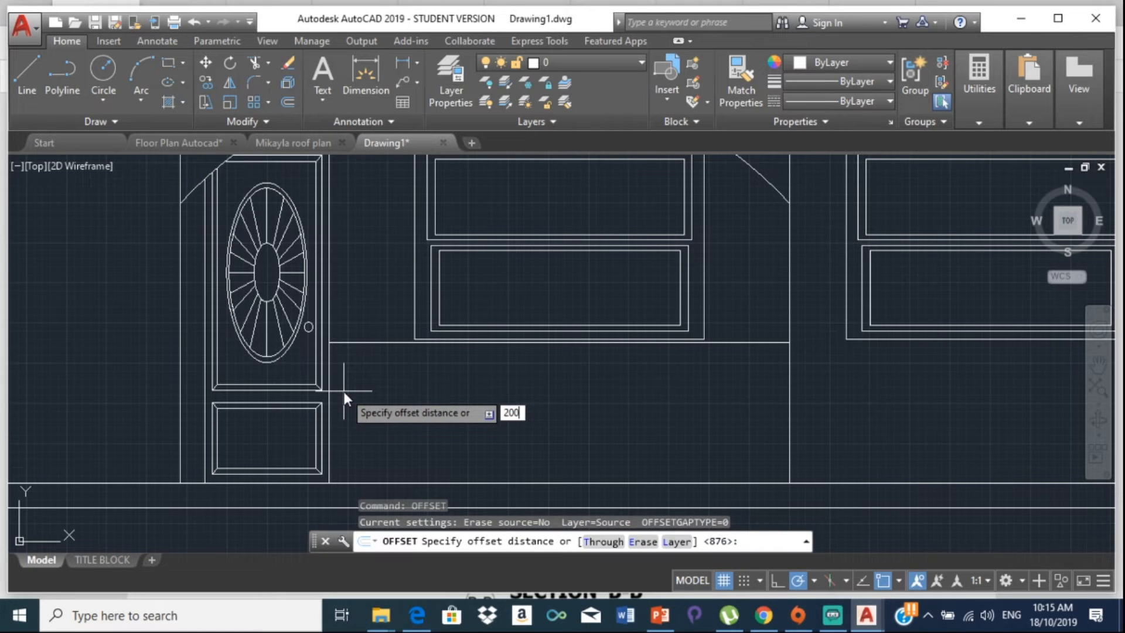
pyautogui.press('Return')
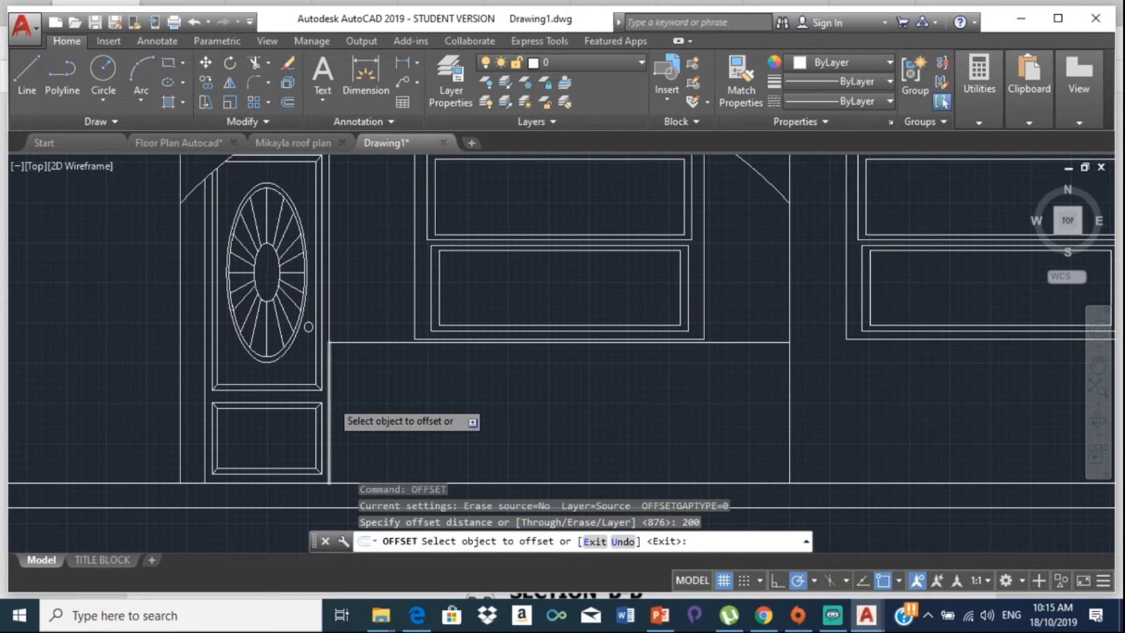
pyautogui.scroll(2, 328, 396)
pyautogui.click(327, 399)
pyautogui.click(410, 388)
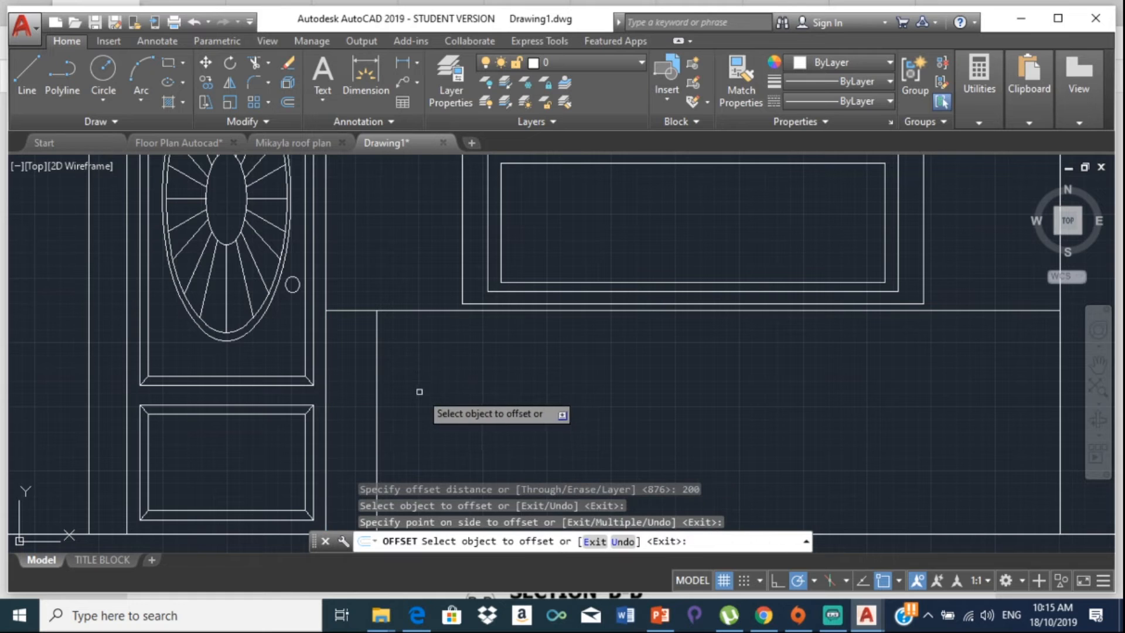
pyautogui.press('Escape')
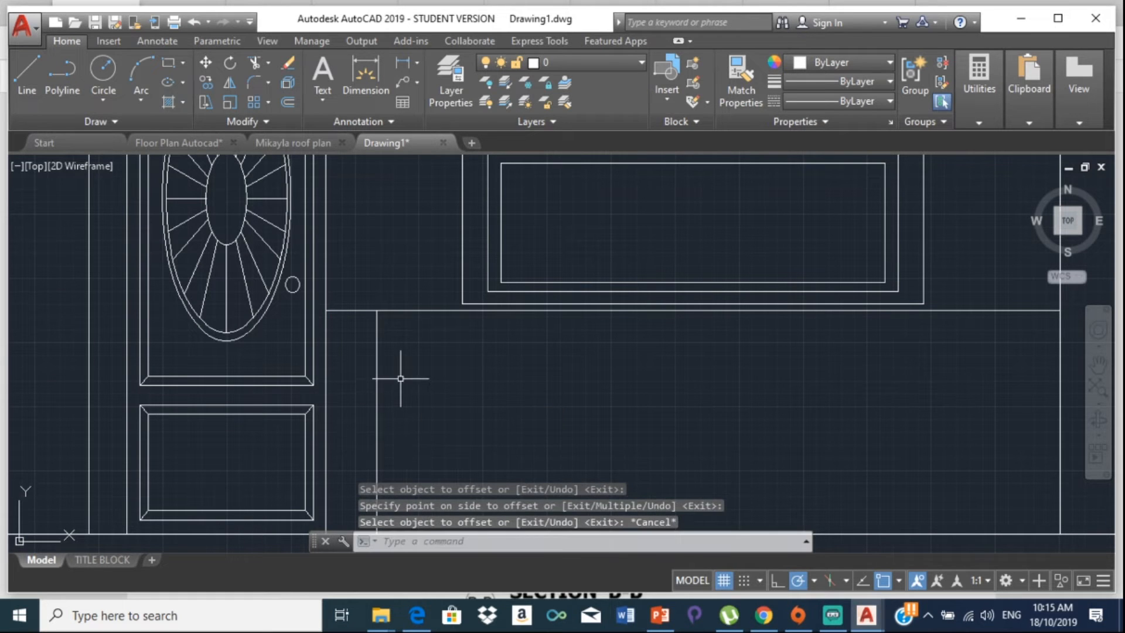
# Step: Start and cancel a trim, then pan to show the door and arched windows
pyautogui.write('tr')
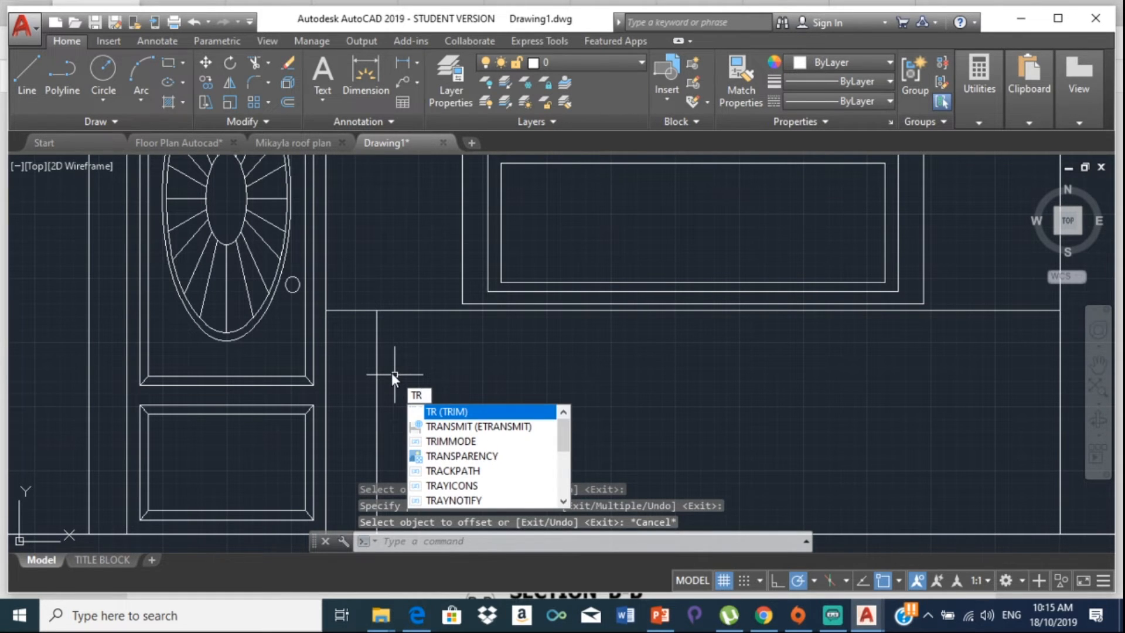
pyautogui.press('Return')
pyautogui.press('Return')
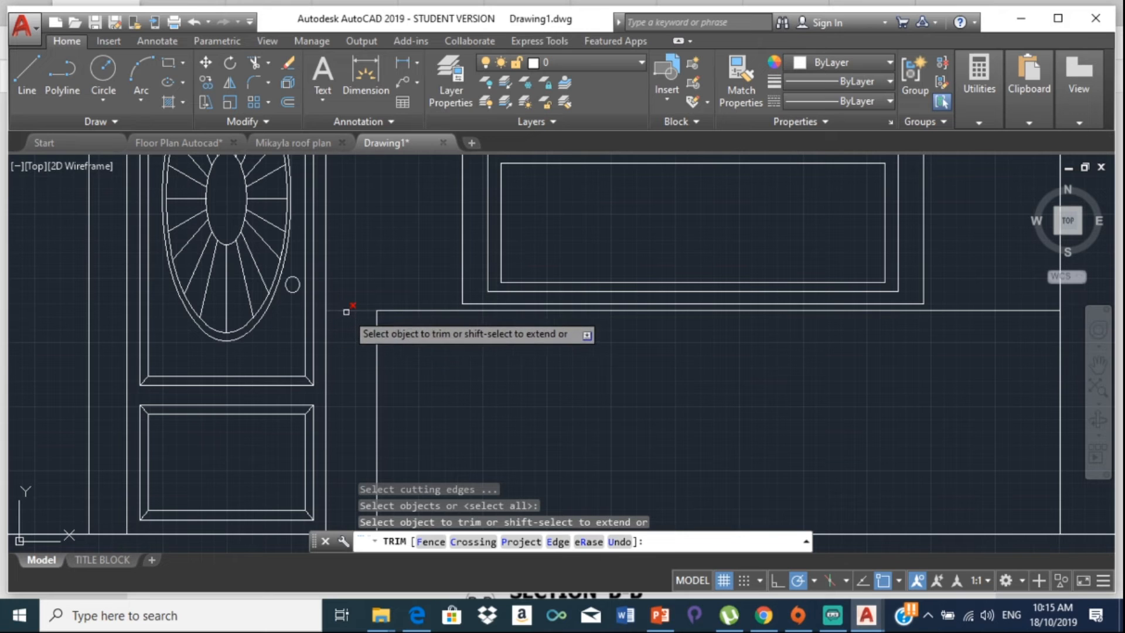
pyautogui.press('Escape')
pyautogui.scroll(-4, 355, 324)
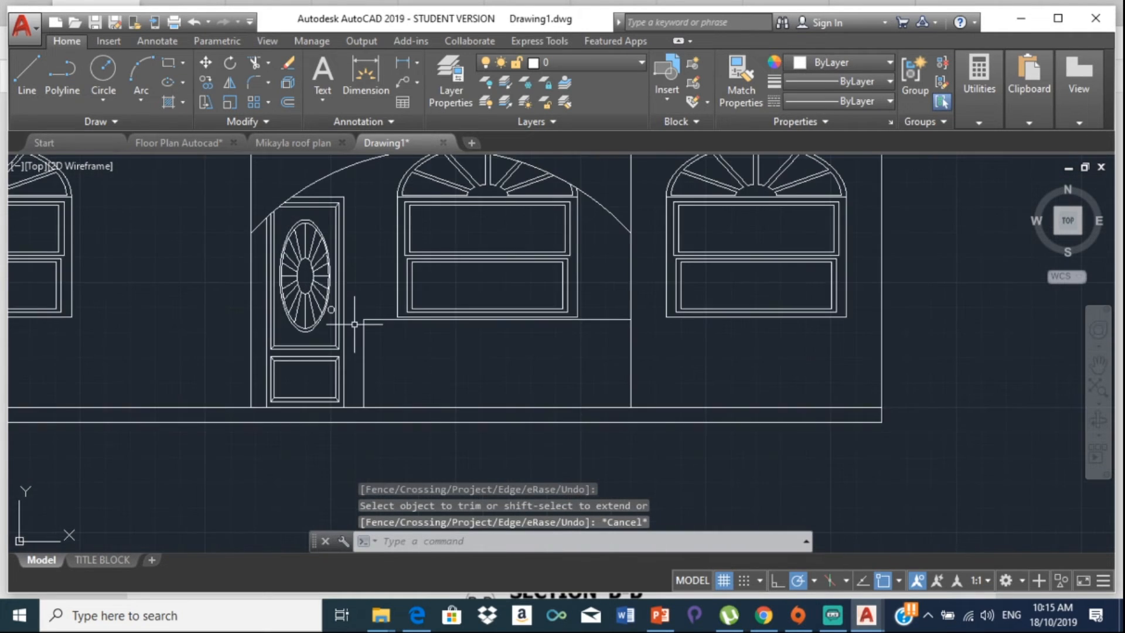
pyautogui.moveTo(355, 324); pyautogui.dragTo(289, 326, button='middle')
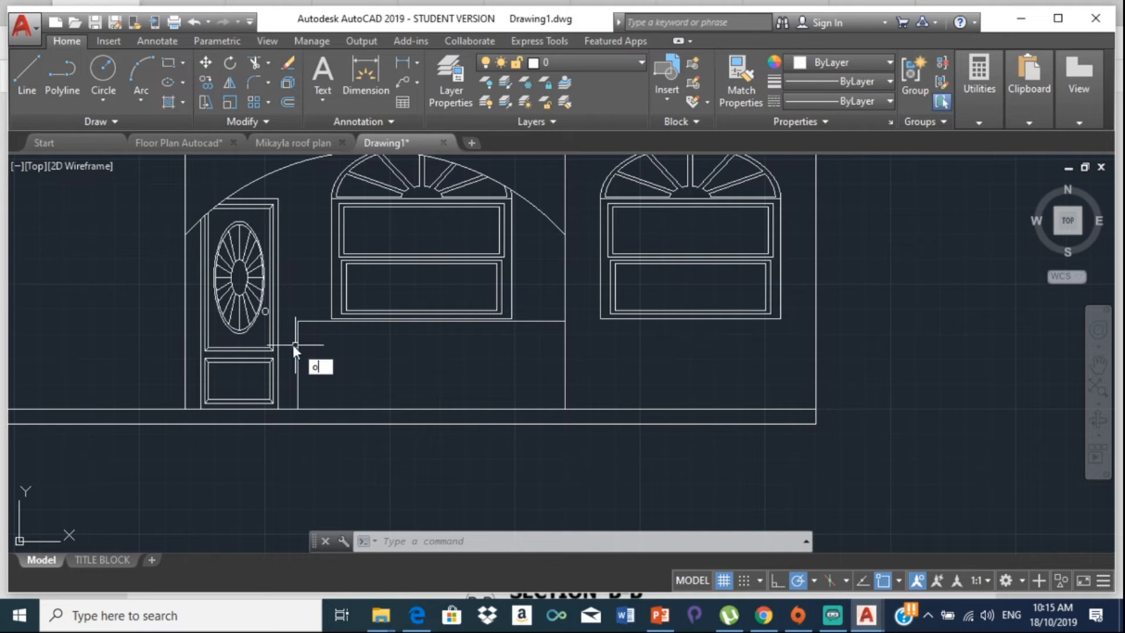
# Step: Offset the vertical line beside the door 150 units to the right
pyautogui.write('ff')
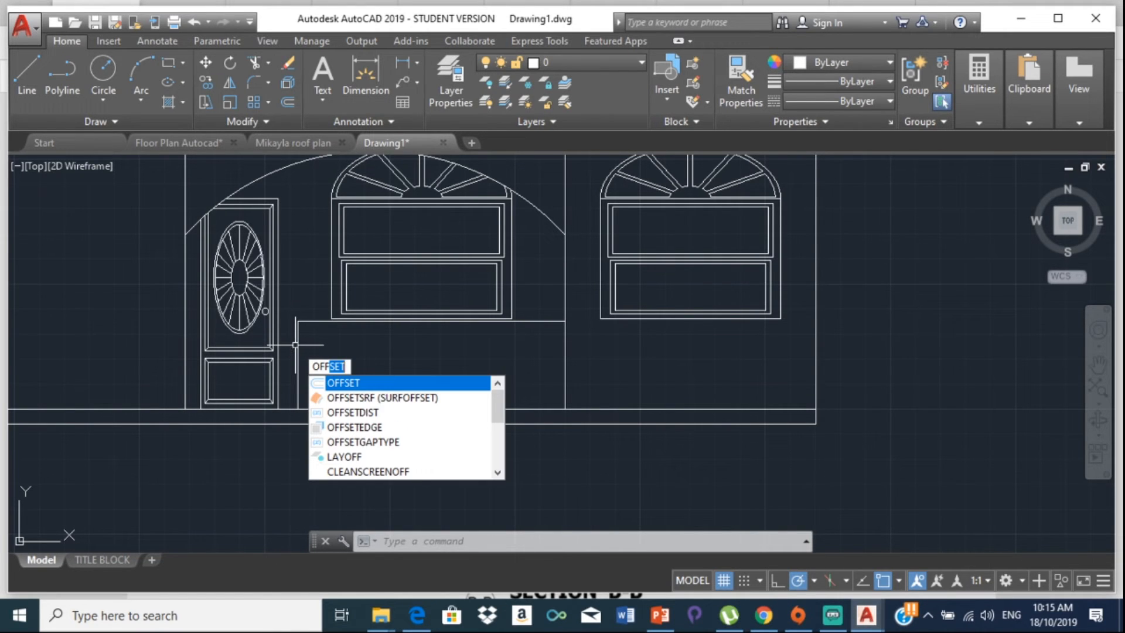
pyautogui.press('Return')
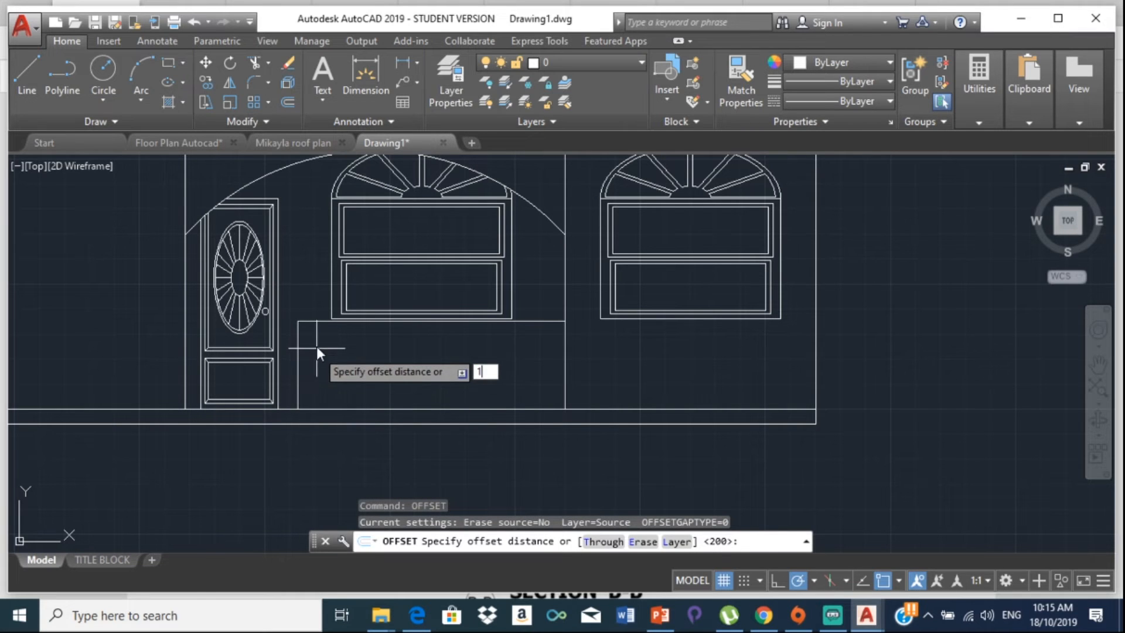
pyautogui.write('150')
pyautogui.press('Return')
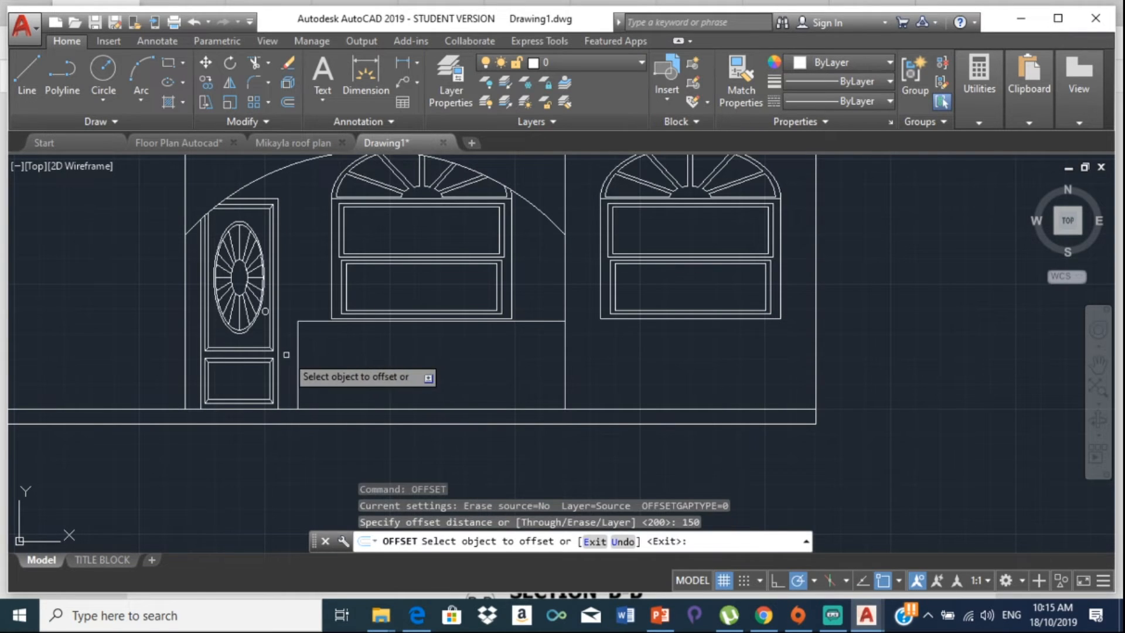
pyautogui.click(298, 382)
pyautogui.click(381, 381)
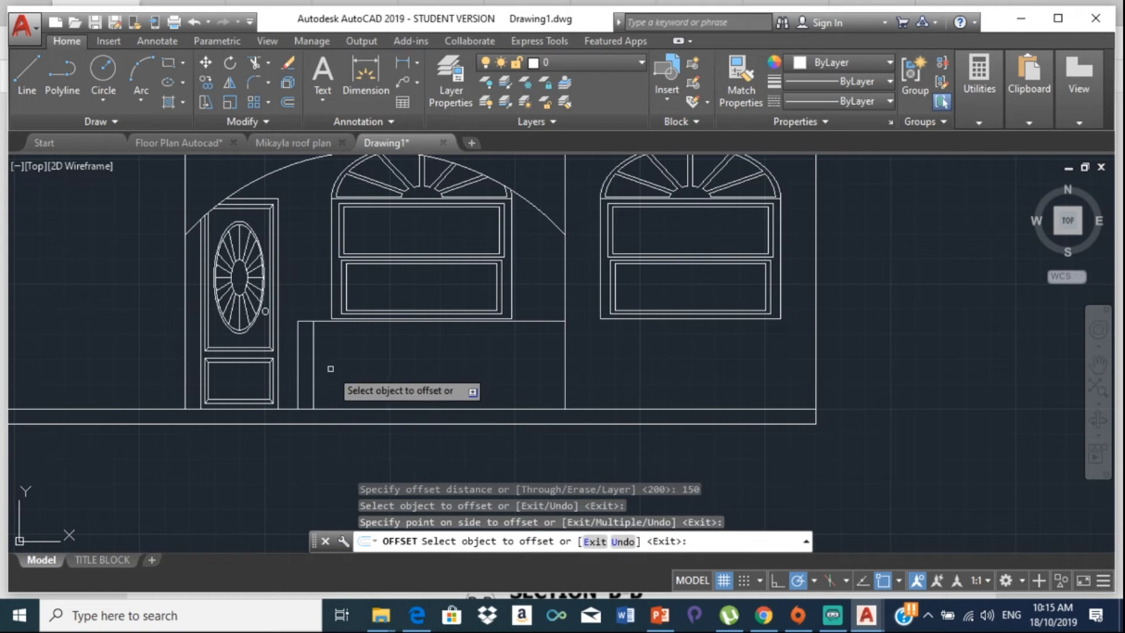
pyautogui.press('Escape')
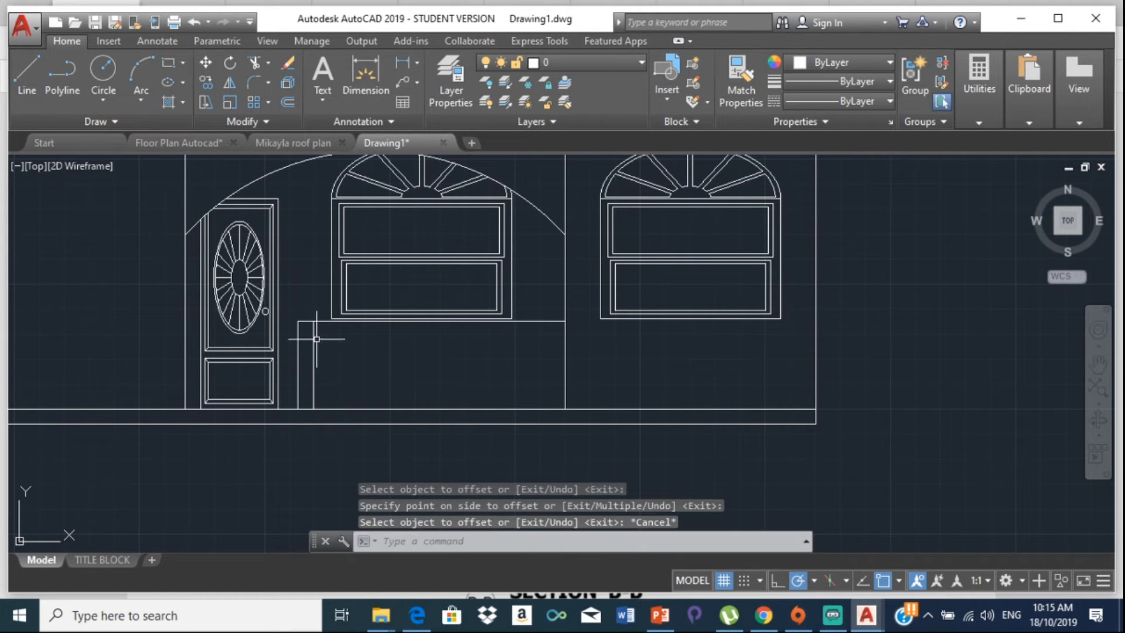
# Step: Offset the railing's end line repeatedly at 350 spacing to create the first railing bars
pyautogui.write('off')
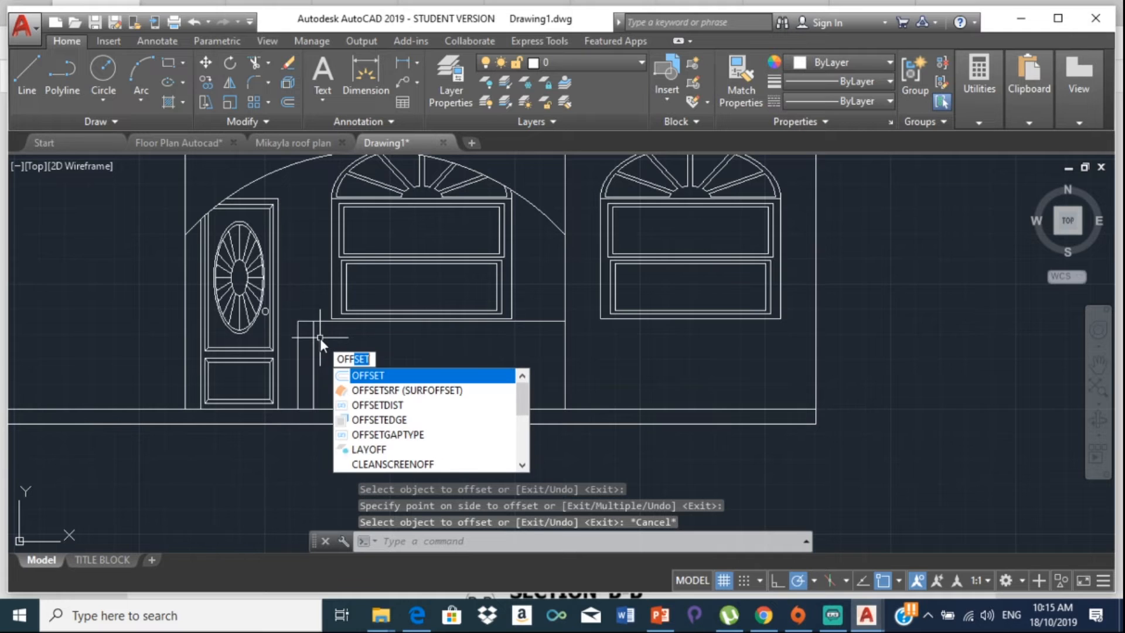
pyautogui.press('Return')
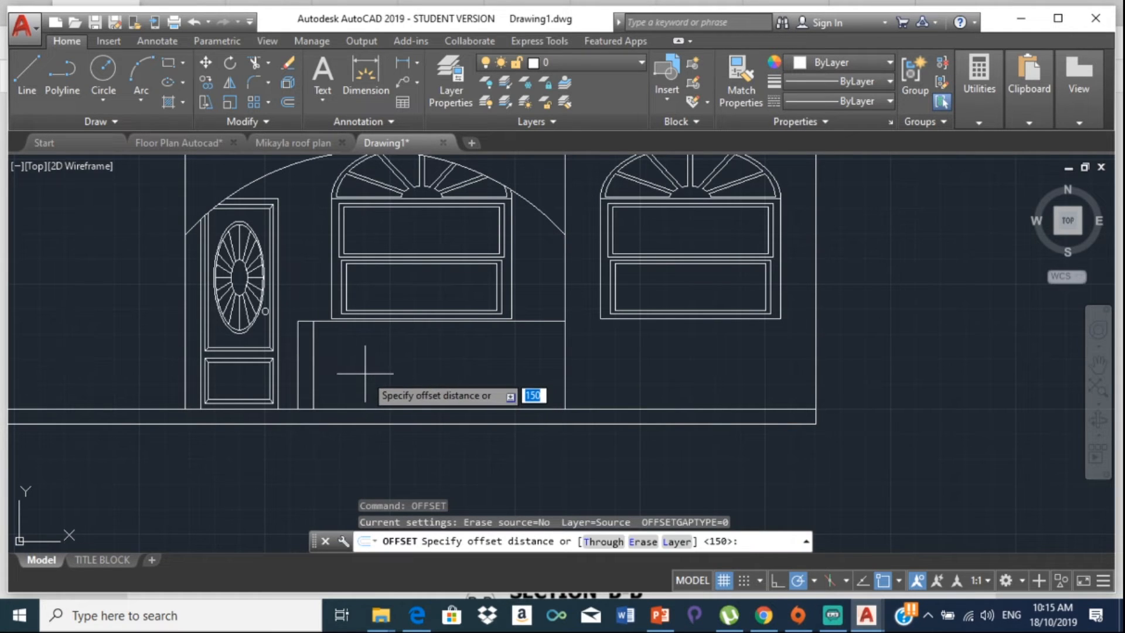
pyautogui.write('350')
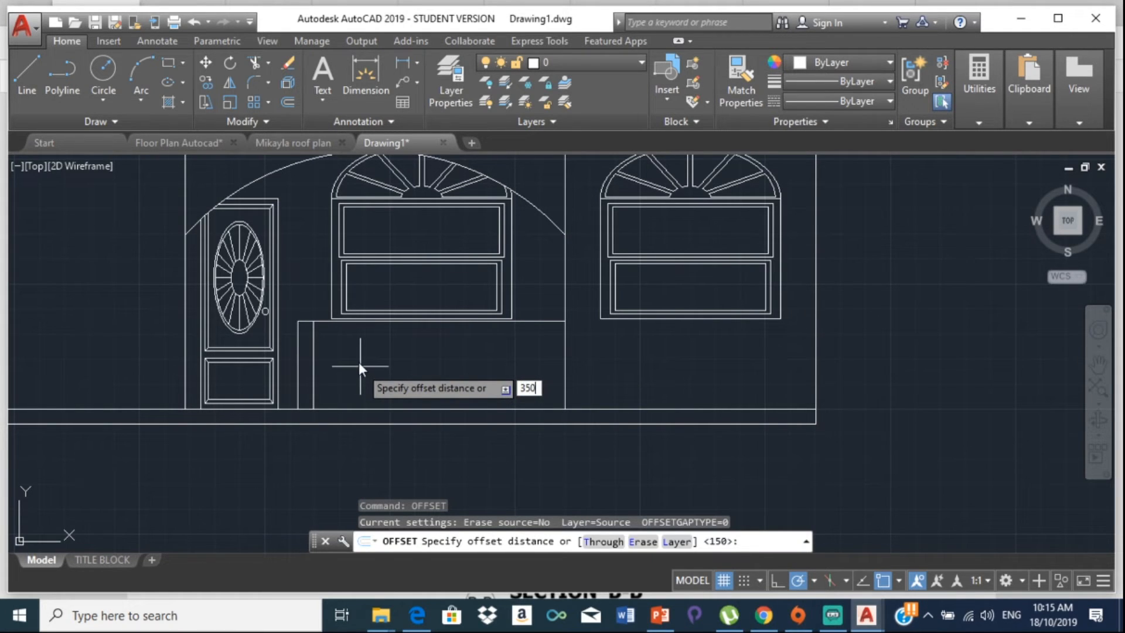
pyautogui.press('Return')
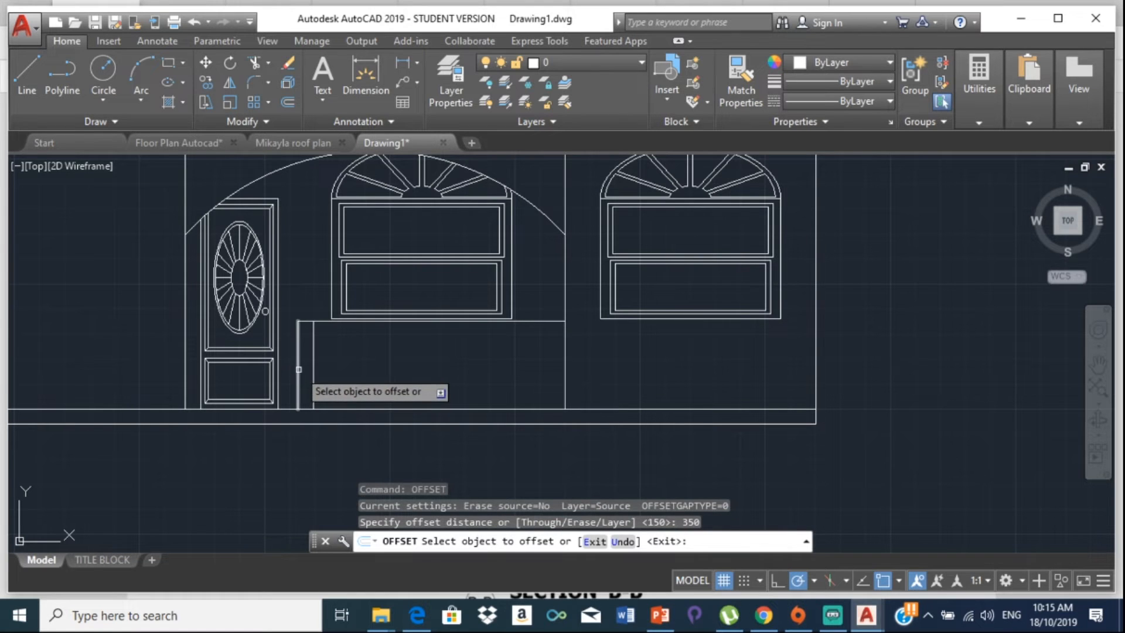
pyautogui.click(313, 369)
pyautogui.click(433, 354)
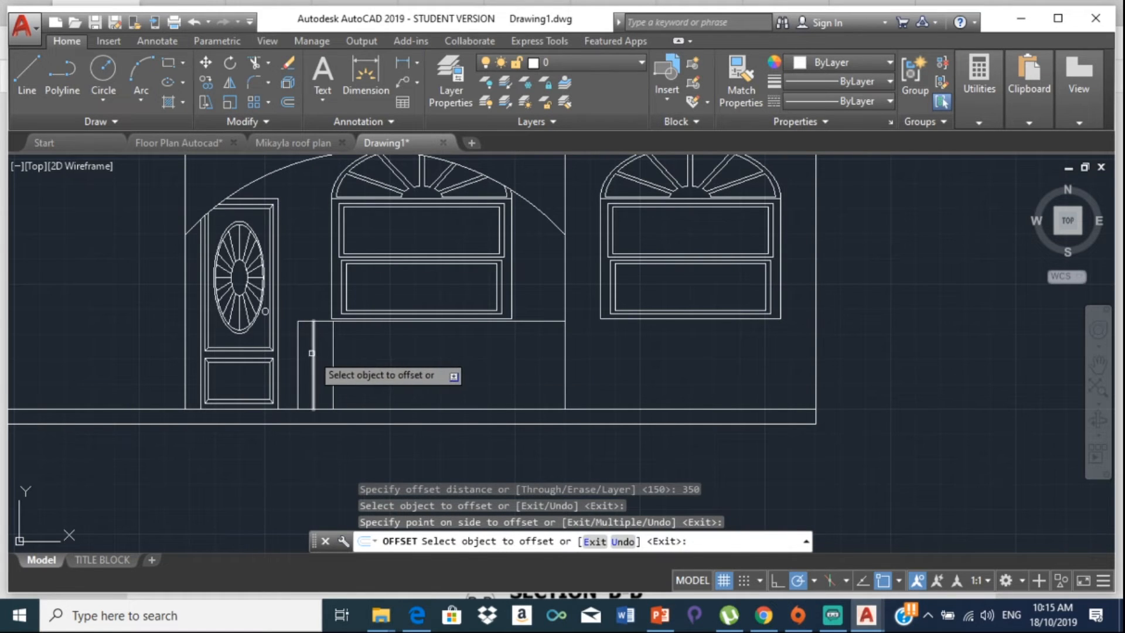
pyautogui.click(333, 352)
pyautogui.click(352, 347)
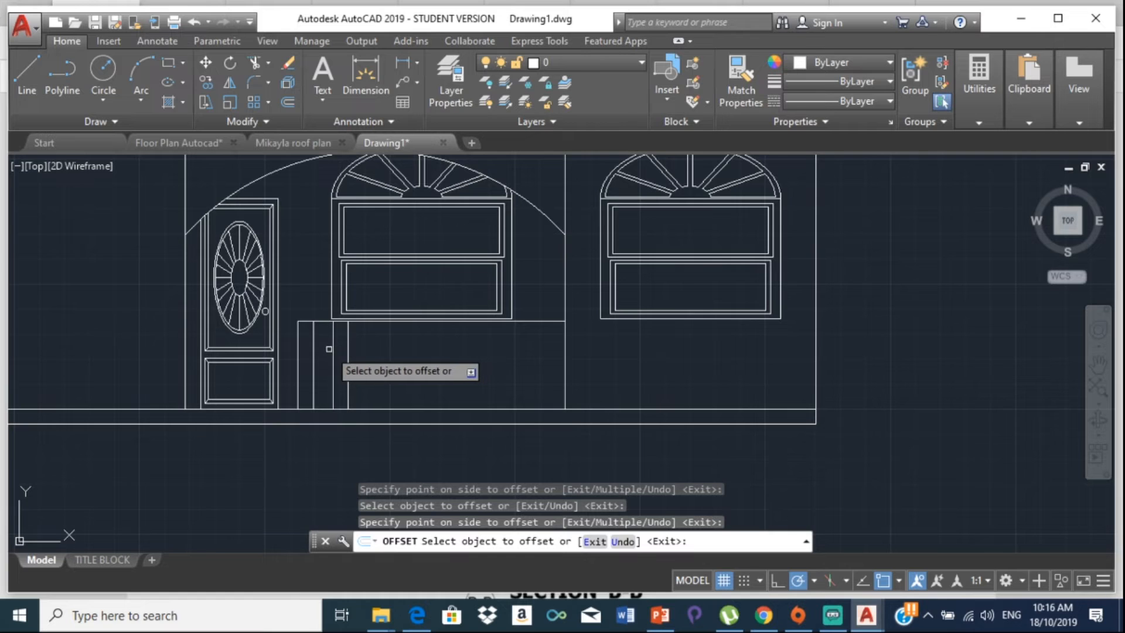
pyautogui.click(348, 352)
pyautogui.click(381, 350)
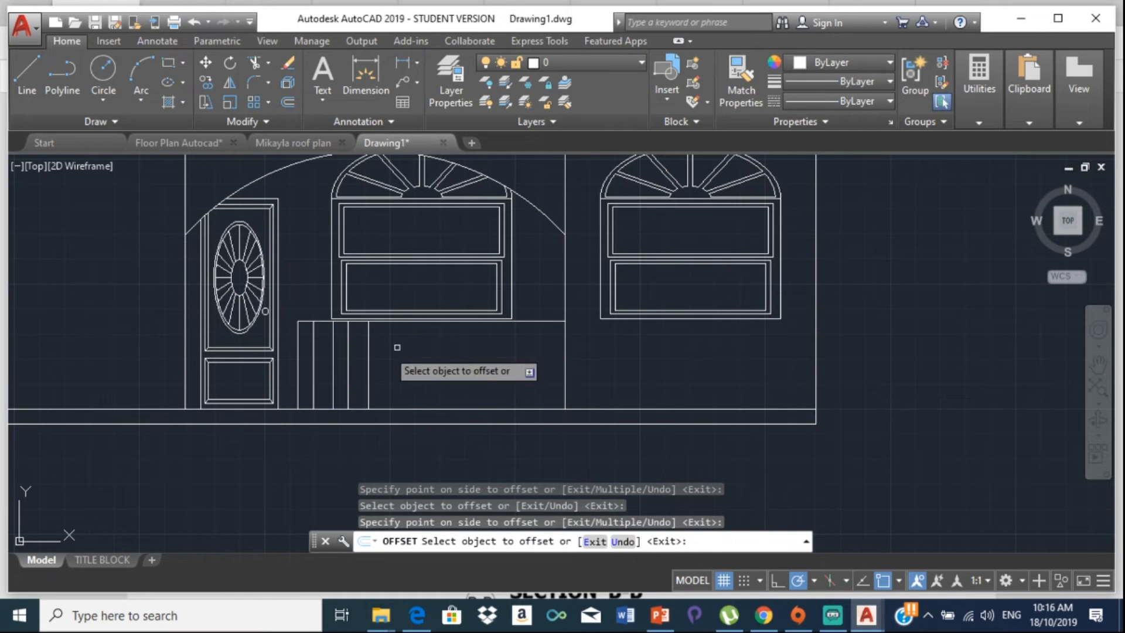
pyautogui.click(349, 347)
pyautogui.click(381, 346)
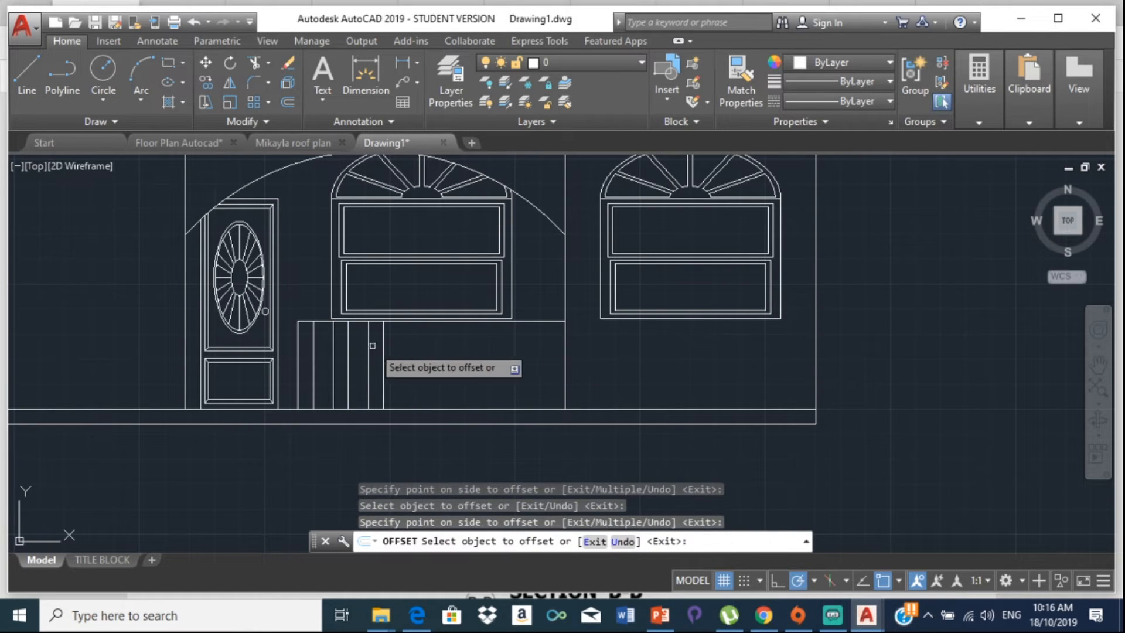
pyautogui.click(369, 346)
pyautogui.click(420, 354)
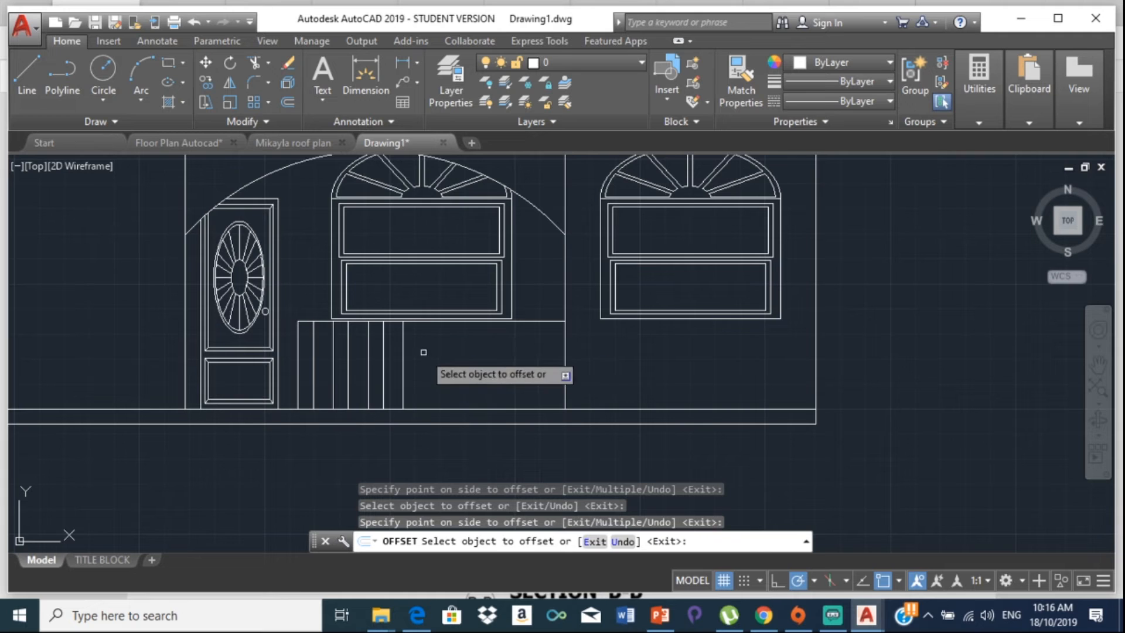
pyautogui.click(385, 351)
pyautogui.click(412, 350)
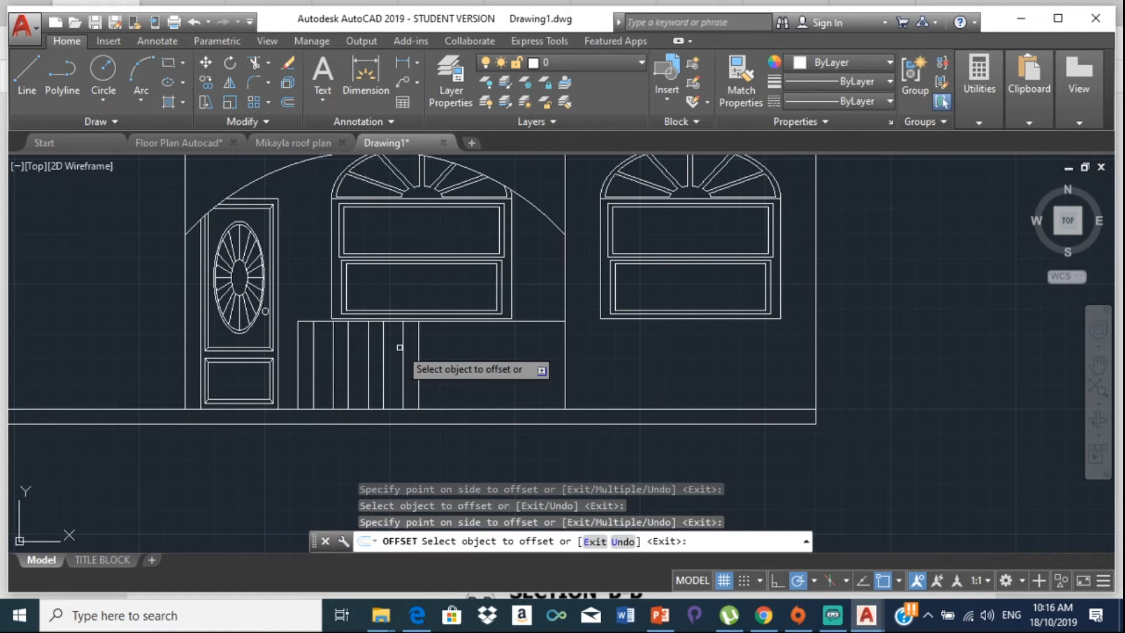
pyautogui.click(402, 351)
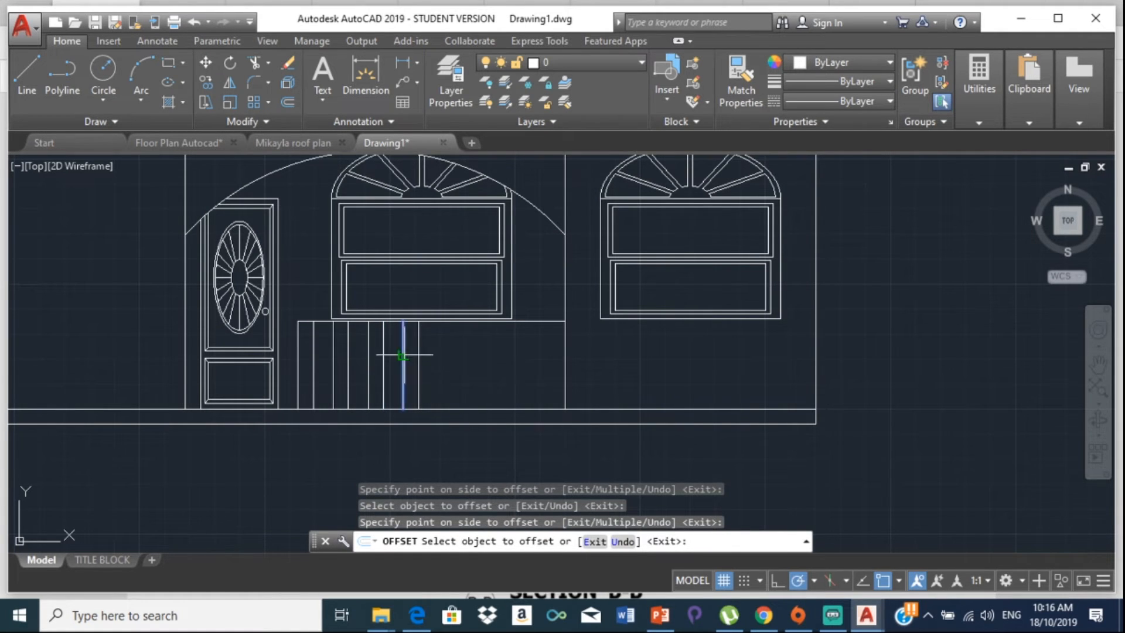
pyautogui.click(444, 355)
pyautogui.click(417, 352)
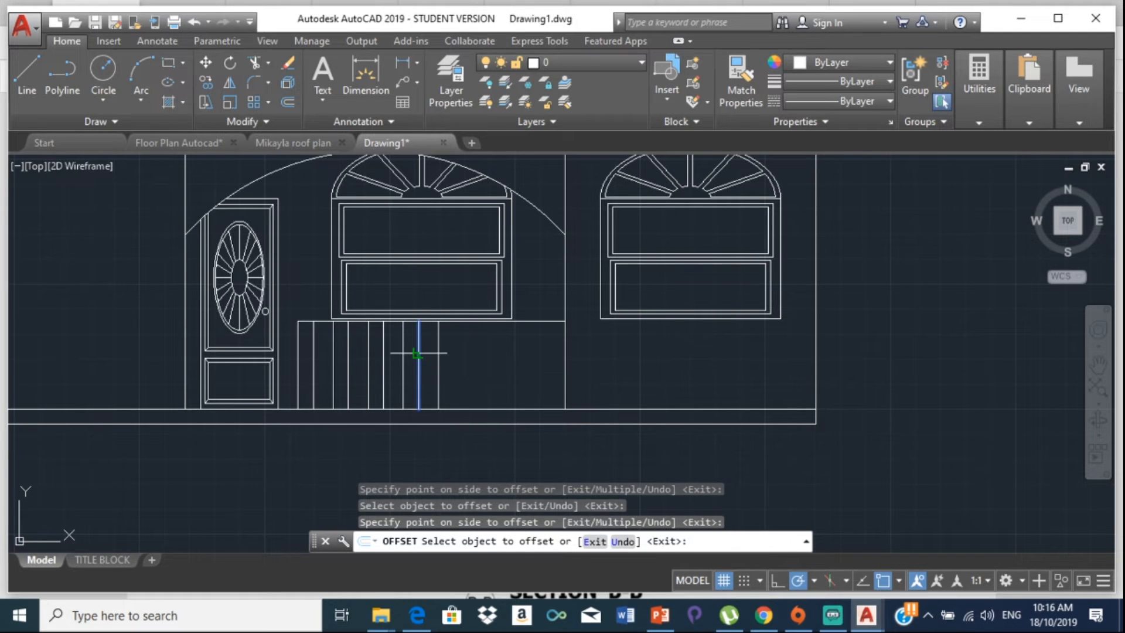
pyautogui.click(463, 351)
# Step: Continue copying balusters rightward until they reach the railing's right end
pyautogui.click(439, 350)
pyautogui.click(488, 350)
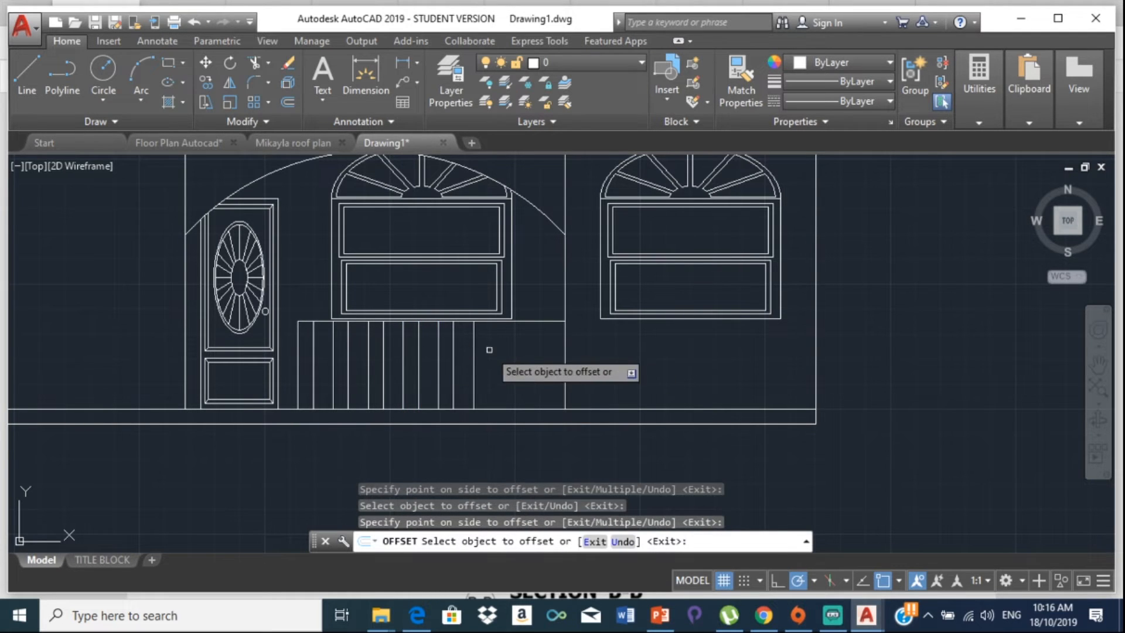
pyautogui.click(453, 350)
pyautogui.click(508, 349)
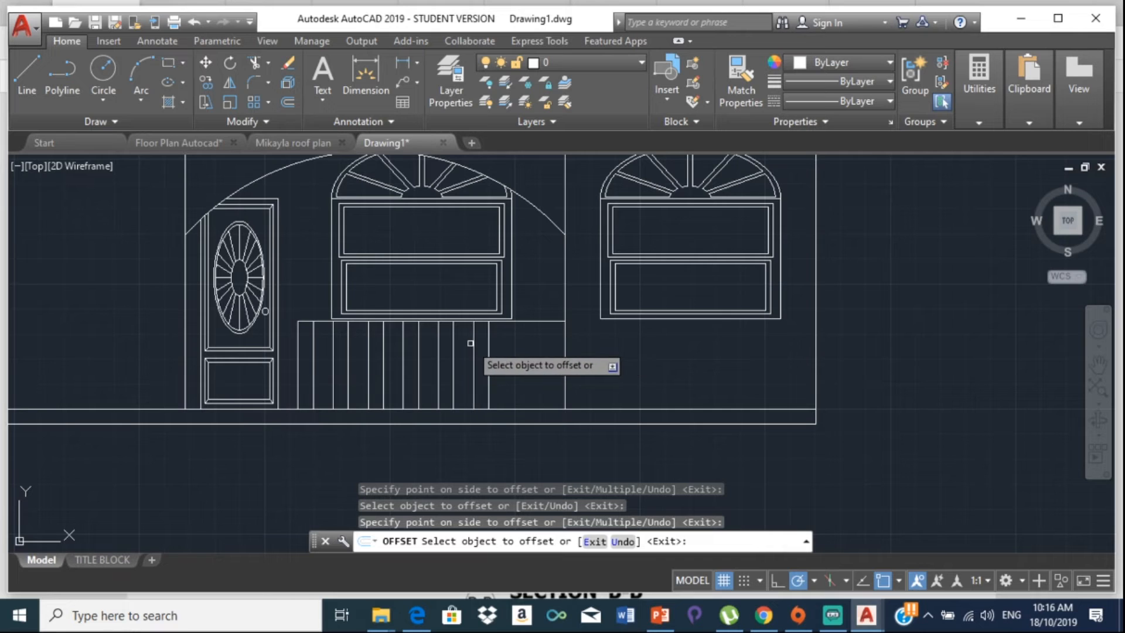
pyautogui.click(489, 346)
pyautogui.click(491, 345)
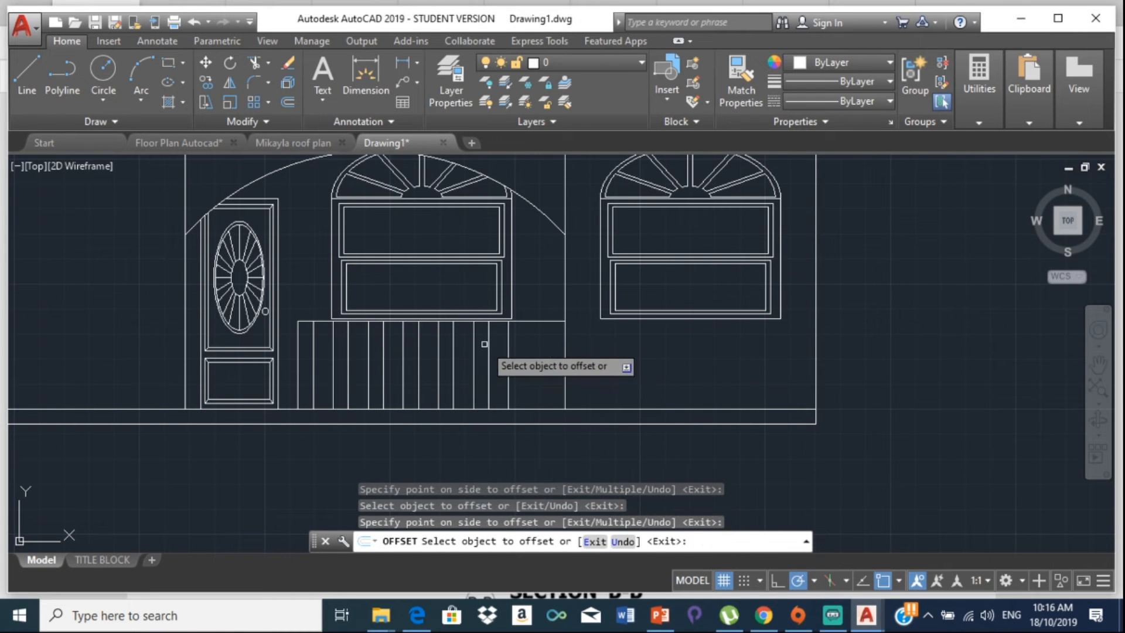
pyautogui.click(507, 343)
pyautogui.click(513, 343)
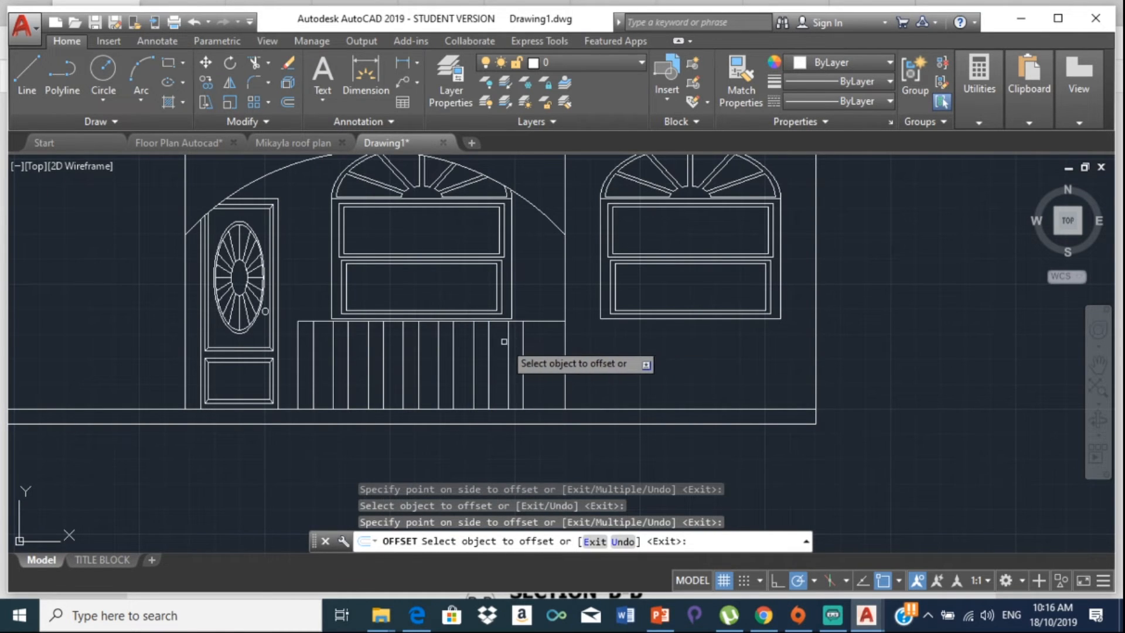
pyautogui.click(523, 344)
pyautogui.click(526, 342)
pyautogui.click(542, 343)
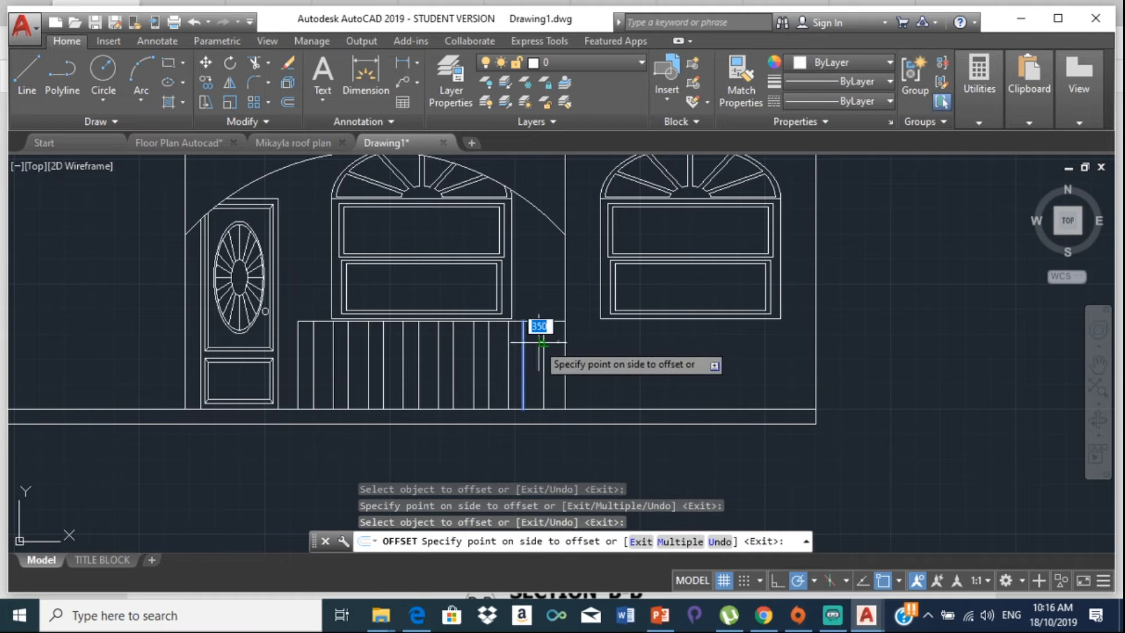
pyautogui.click(554, 339)
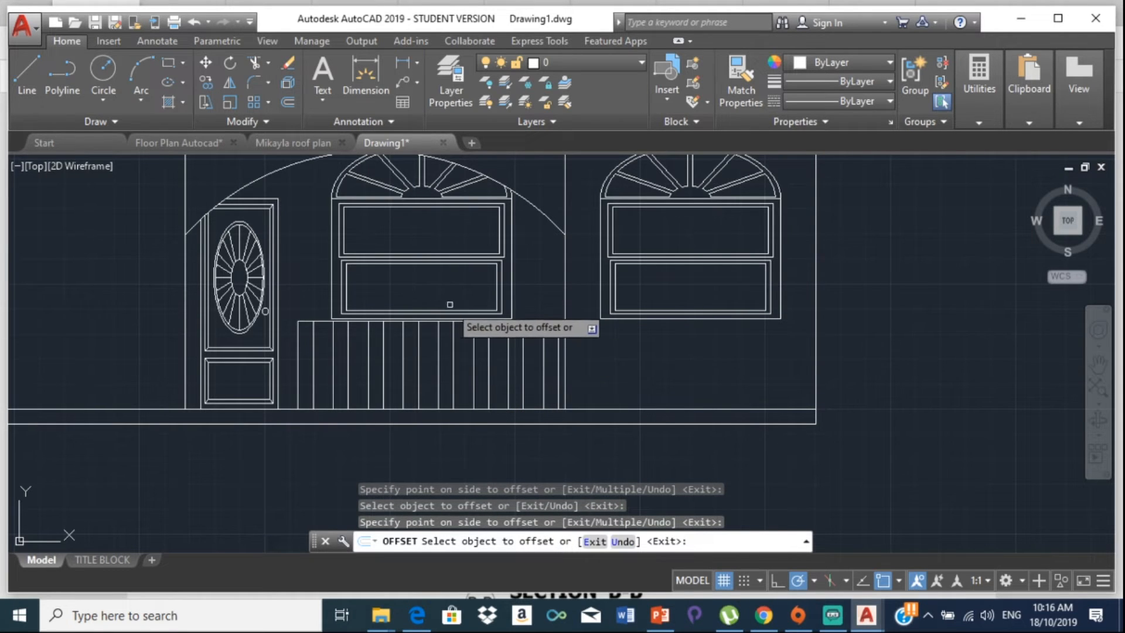
pyautogui.press('Escape')
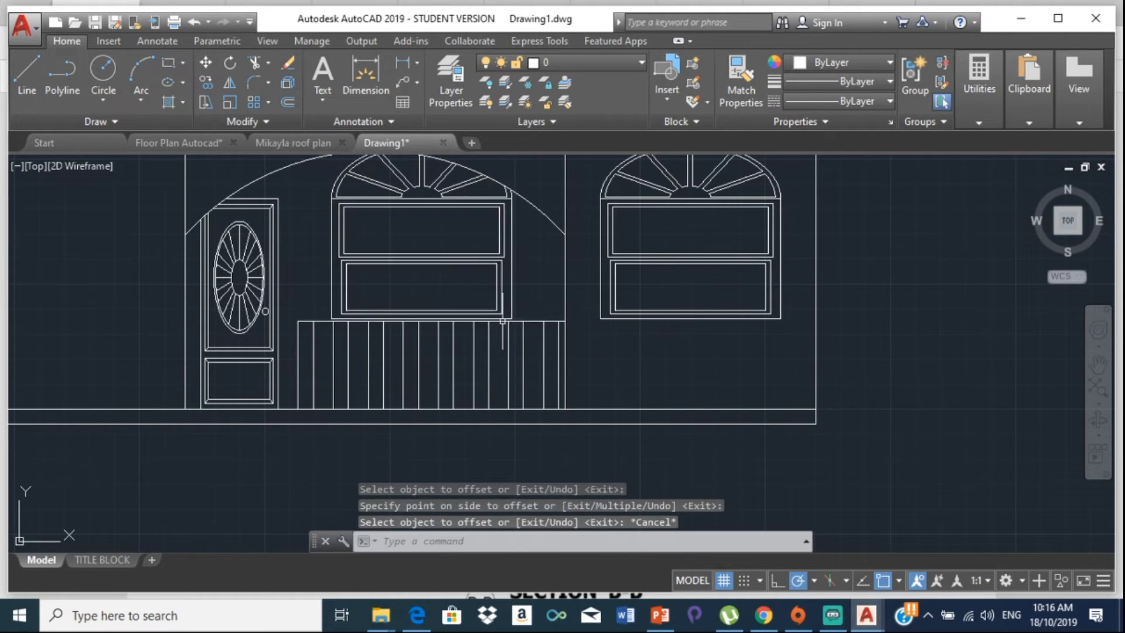
# Step: Offset the railing's top line 150 units downward to form a second rail line
pyautogui.write('of')
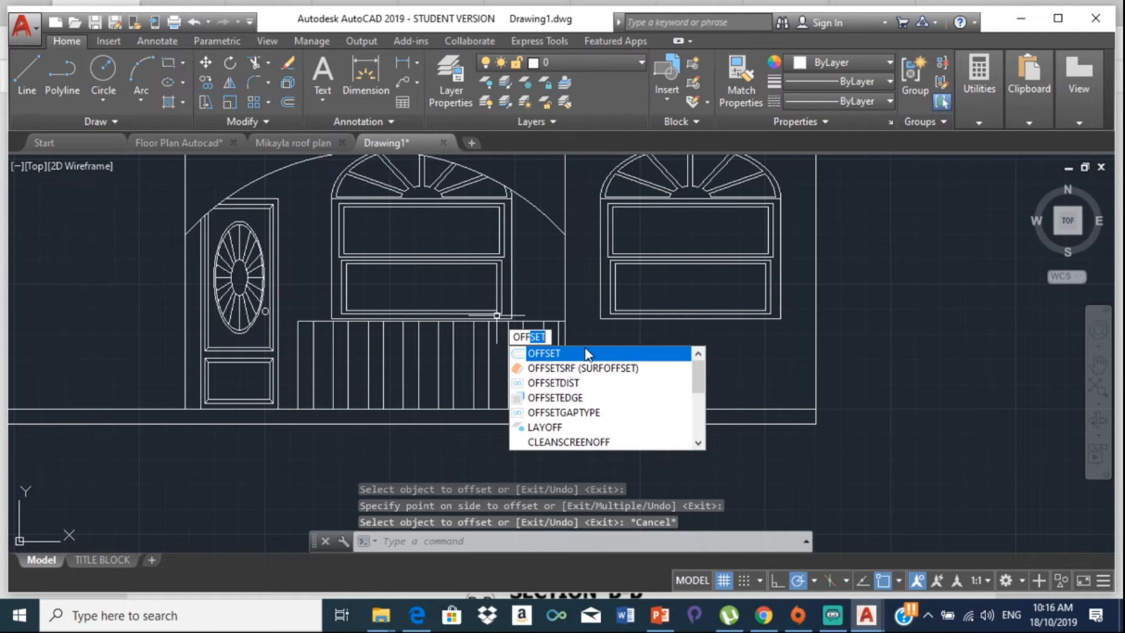
pyautogui.press('Return')
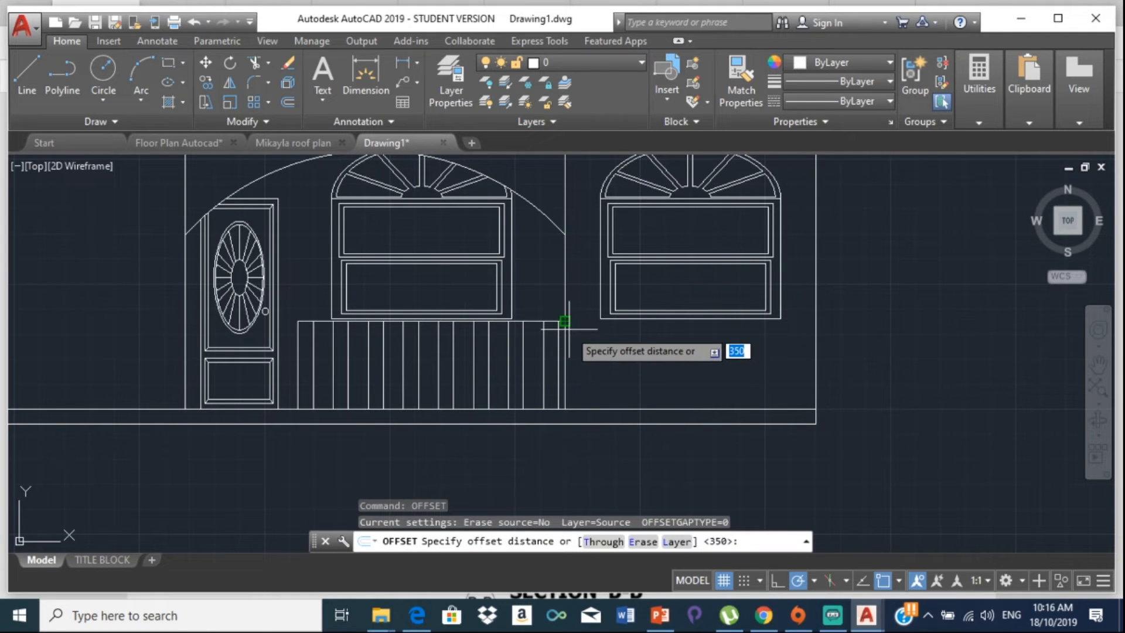
pyautogui.write('150')
pyautogui.press('Return')
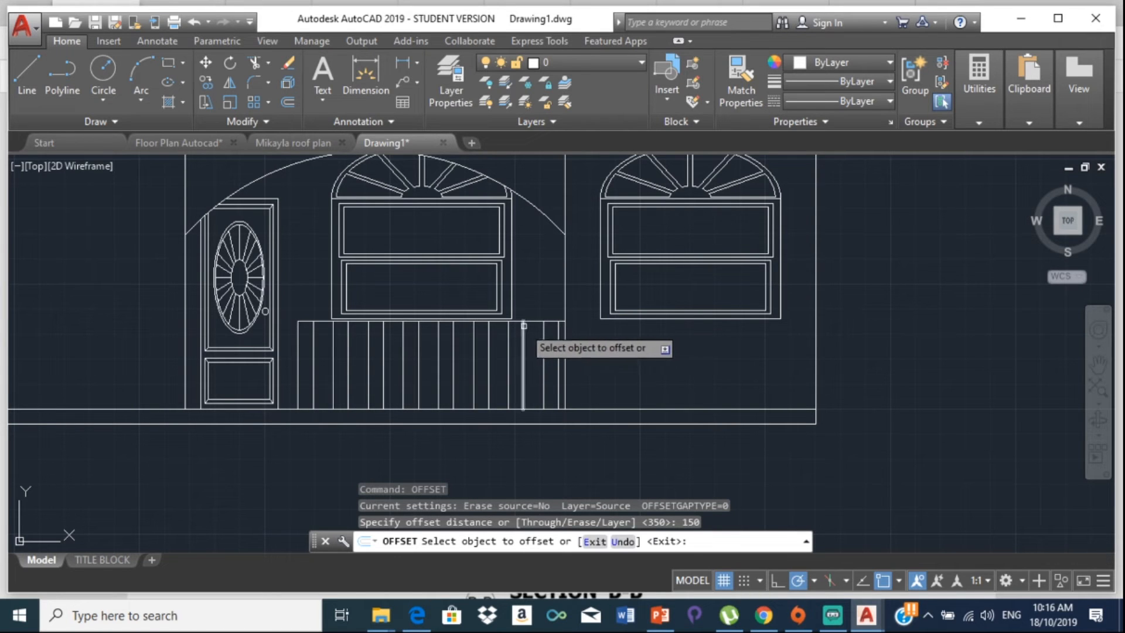
pyautogui.click(518, 321)
pyautogui.click(515, 358)
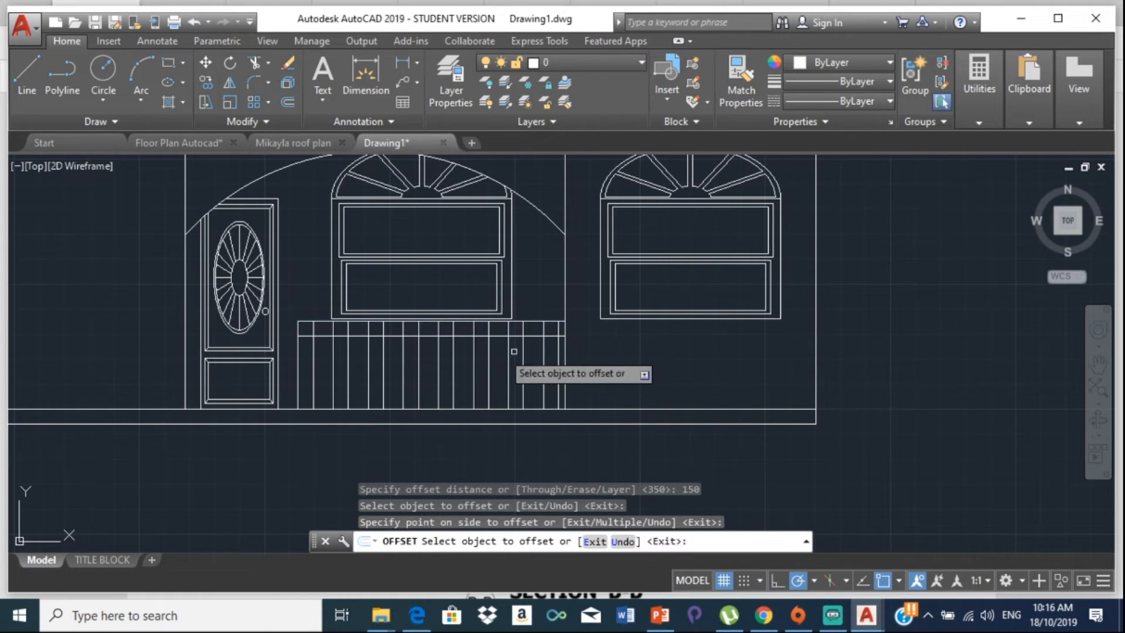
pyautogui.click(355, 316)
pyautogui.scroll(4, 355, 315)
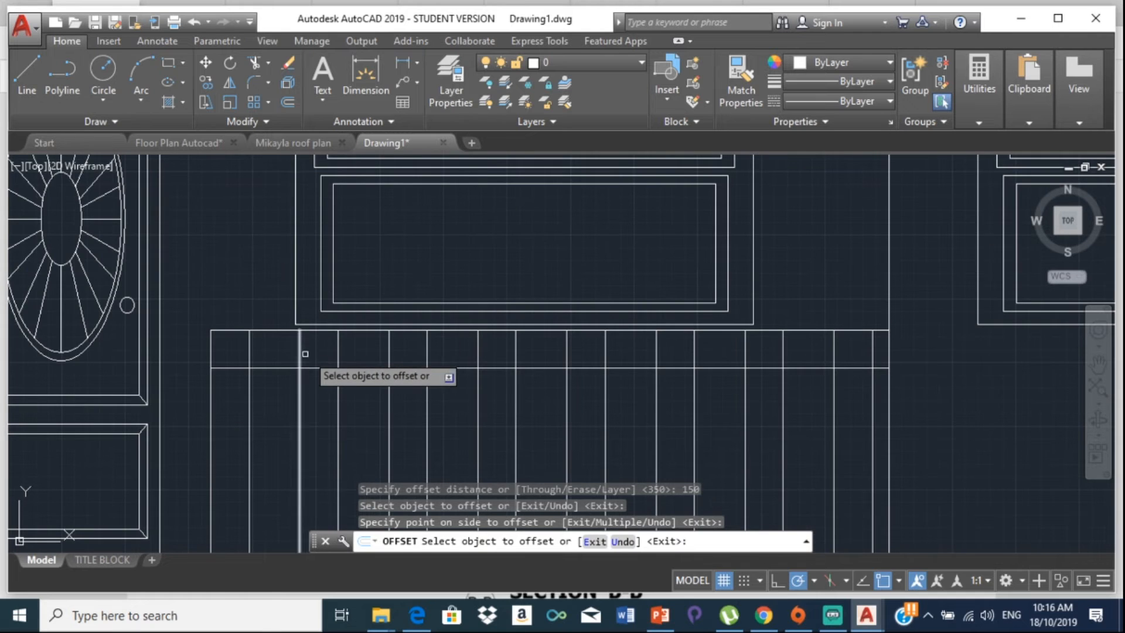
pyautogui.press('Escape')
pyautogui.write('T')
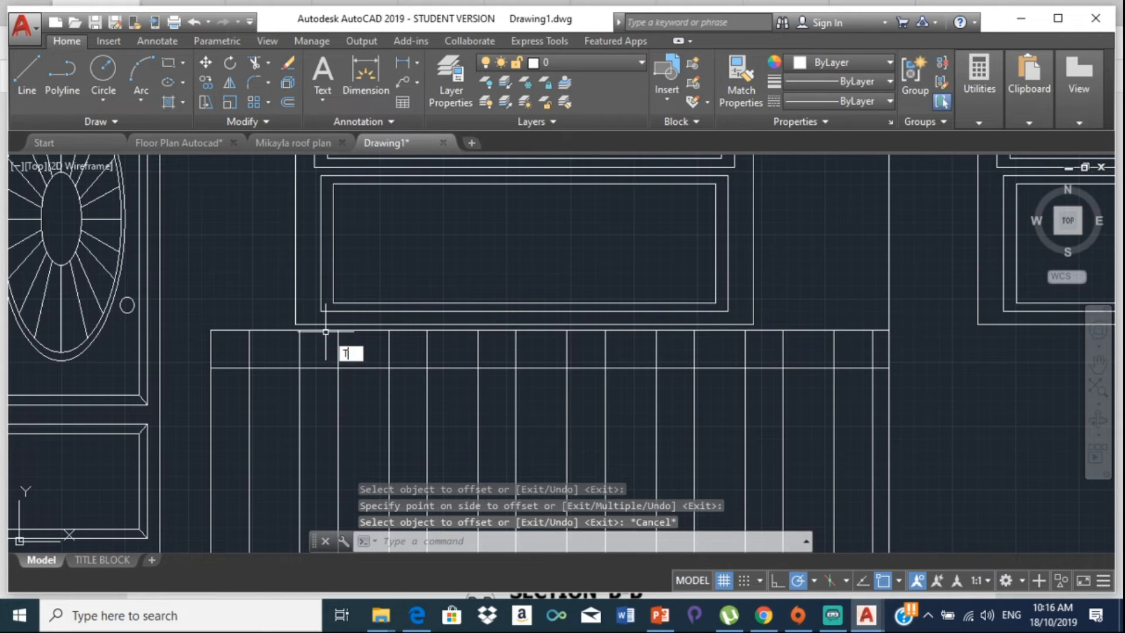
pyautogui.write('R')
pyautogui.press('Return')
pyautogui.press('Return')
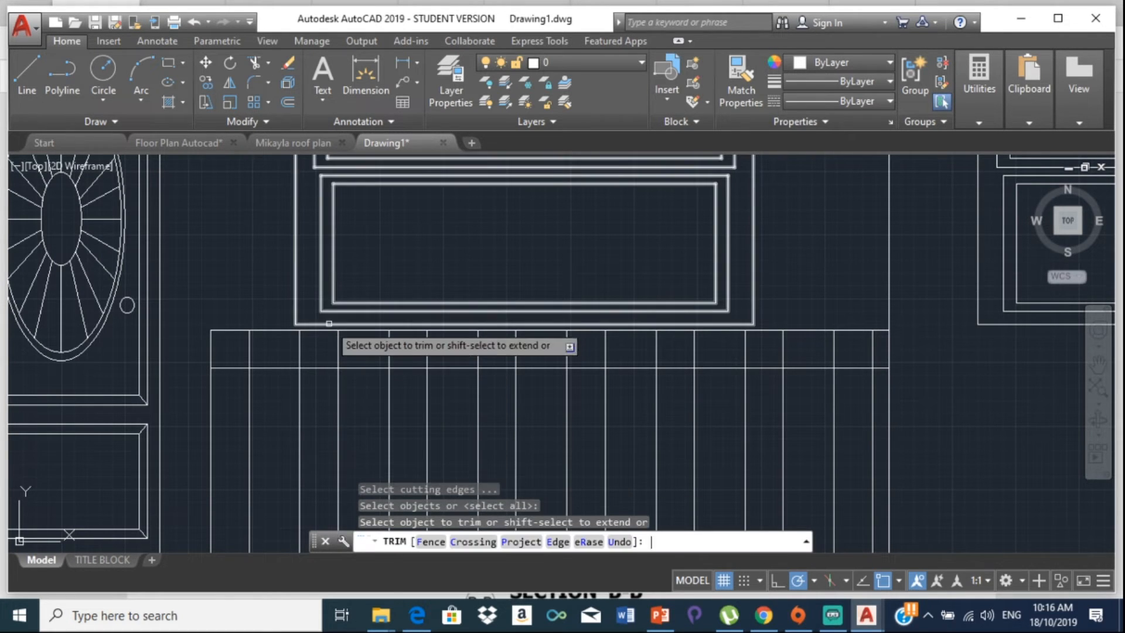
# Step: Trim the baluster lines out of the top rail band using four crossing fences
pyautogui.click(240, 352)
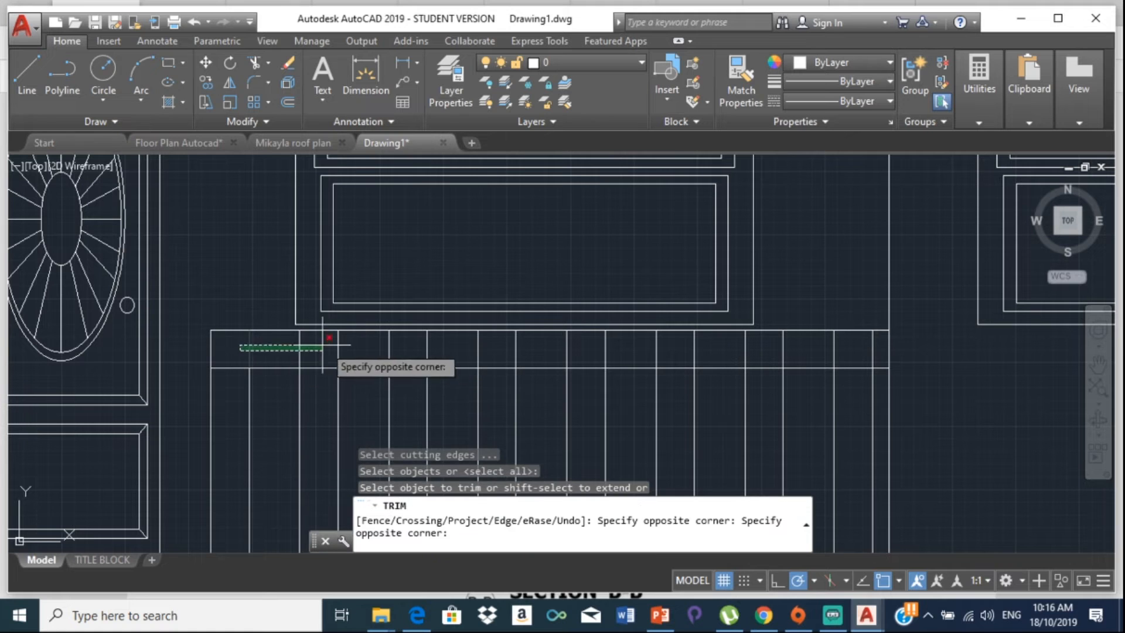
pyautogui.click(503, 342)
pyautogui.moveTo(505, 346); pyautogui.dragTo(157, 355, button='middle')
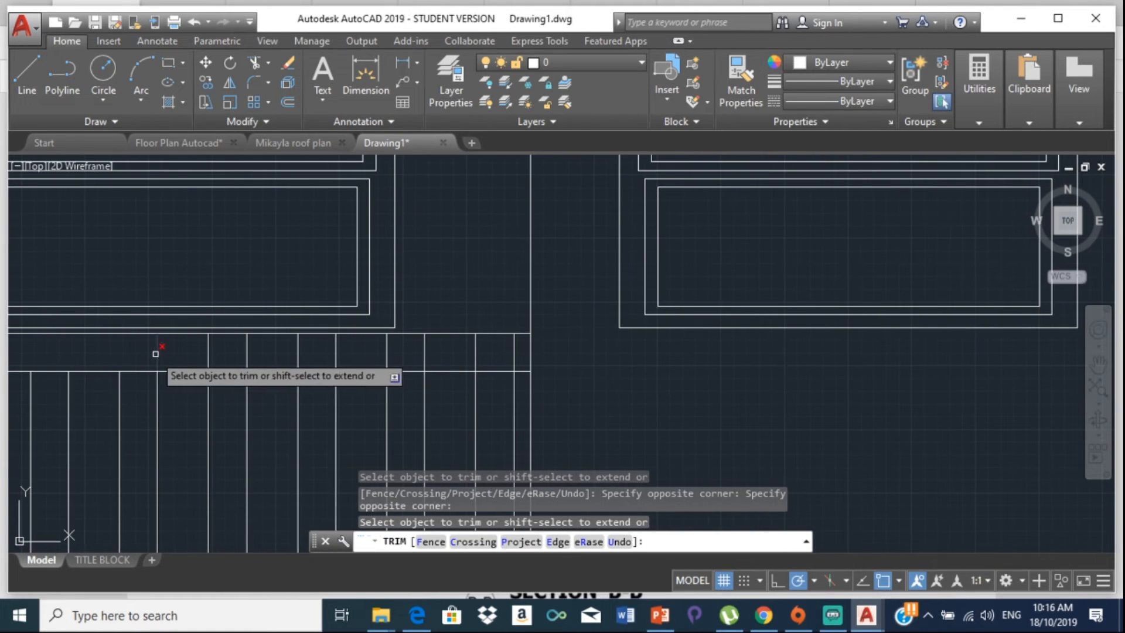
pyautogui.click(156, 354)
pyautogui.click(403, 352)
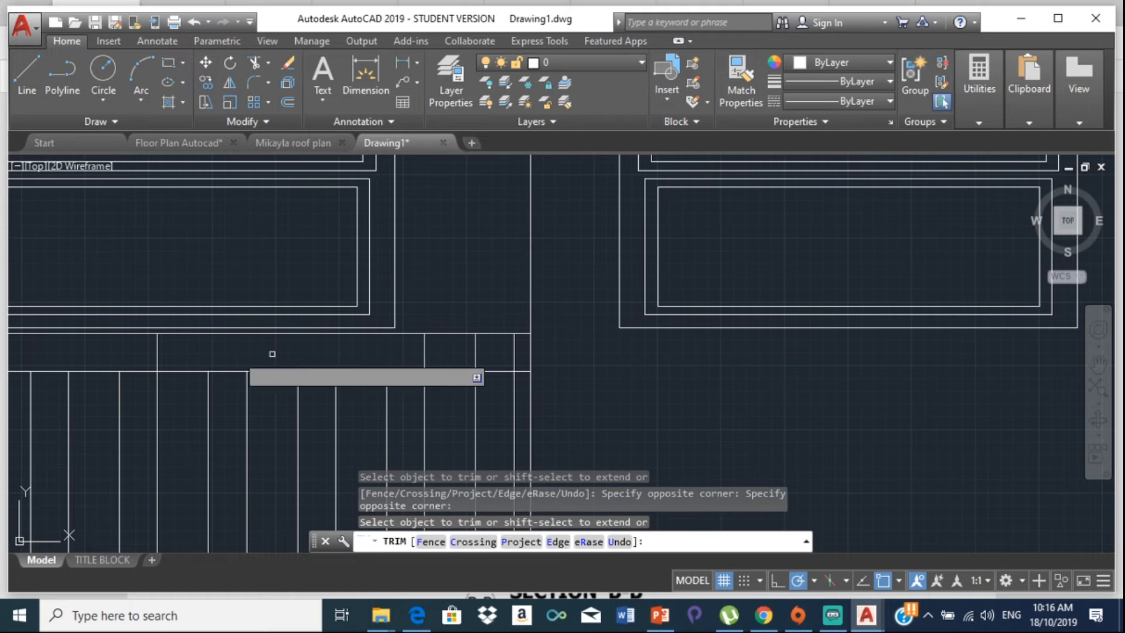
pyautogui.click(132, 349)
pyautogui.click(176, 350)
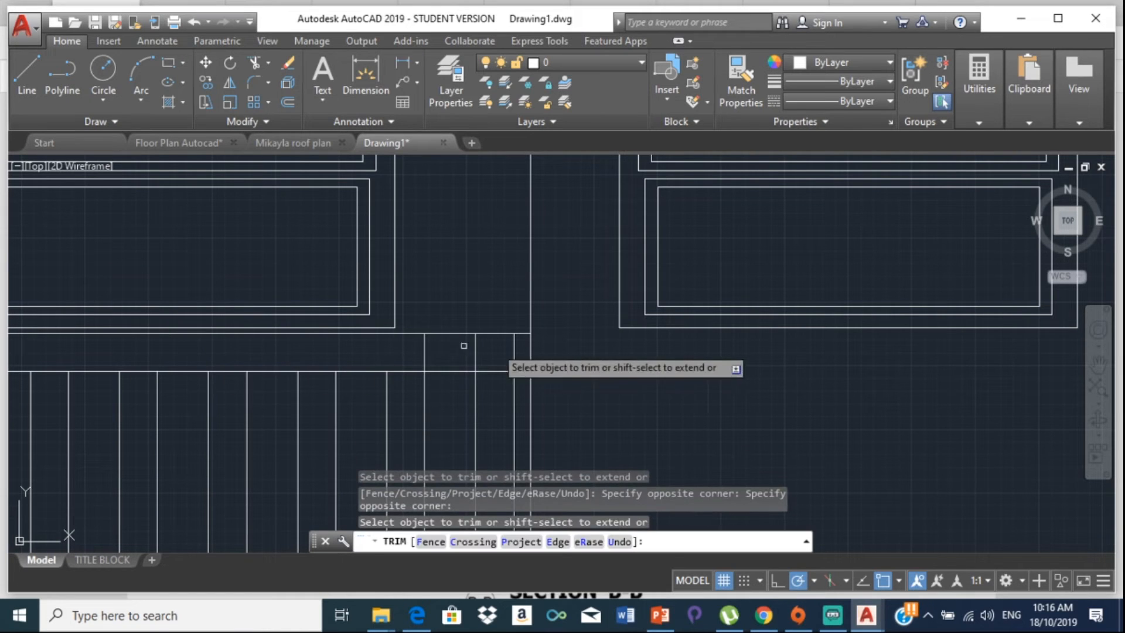
pyautogui.click(518, 353)
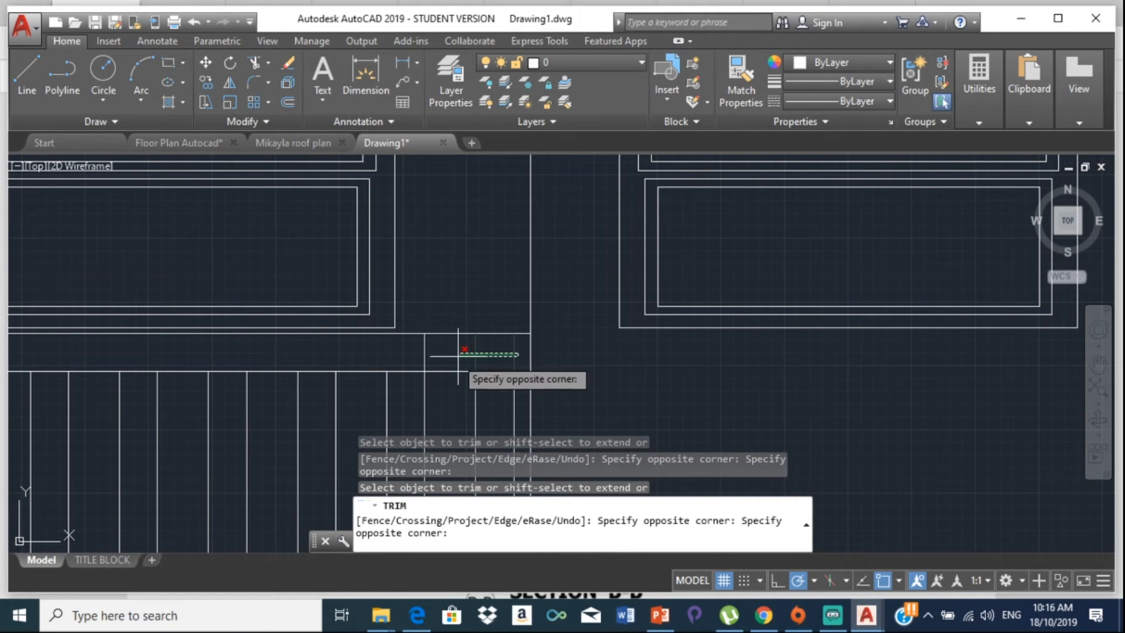
pyautogui.click(407, 359)
pyautogui.scroll(-4, 286, 357)
pyautogui.moveTo(286, 357); pyautogui.dragTo(561, 263, button='middle')
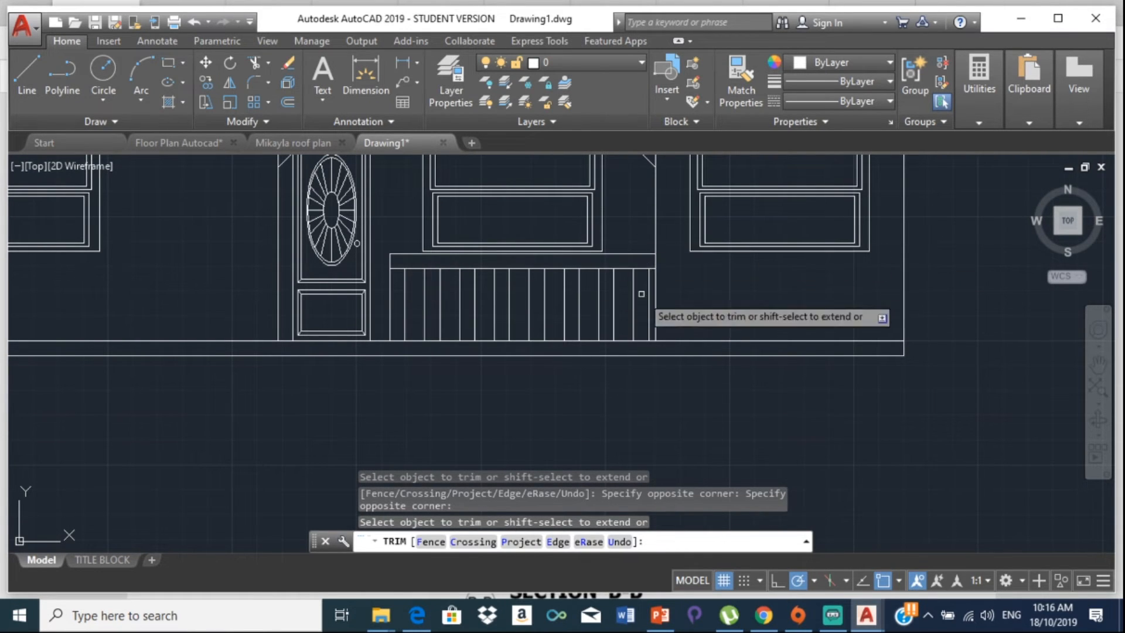
pyautogui.press('Escape')
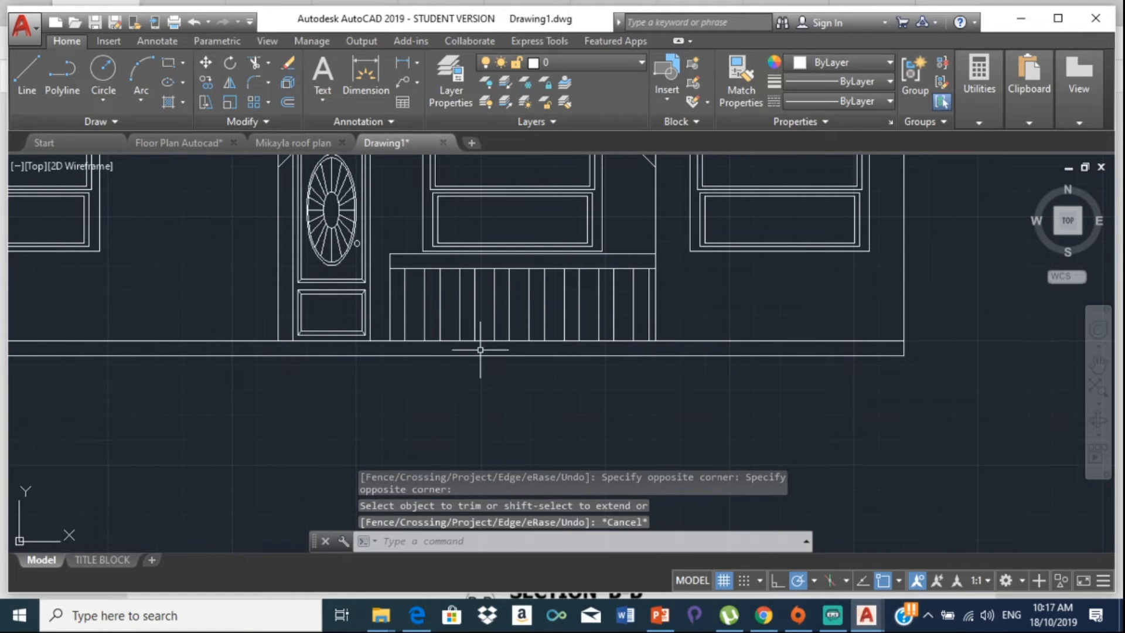
pyautogui.scroll(-2, 415, 292)
pyautogui.moveTo(478, 279); pyautogui.dragTo(517, 295, button='middle')
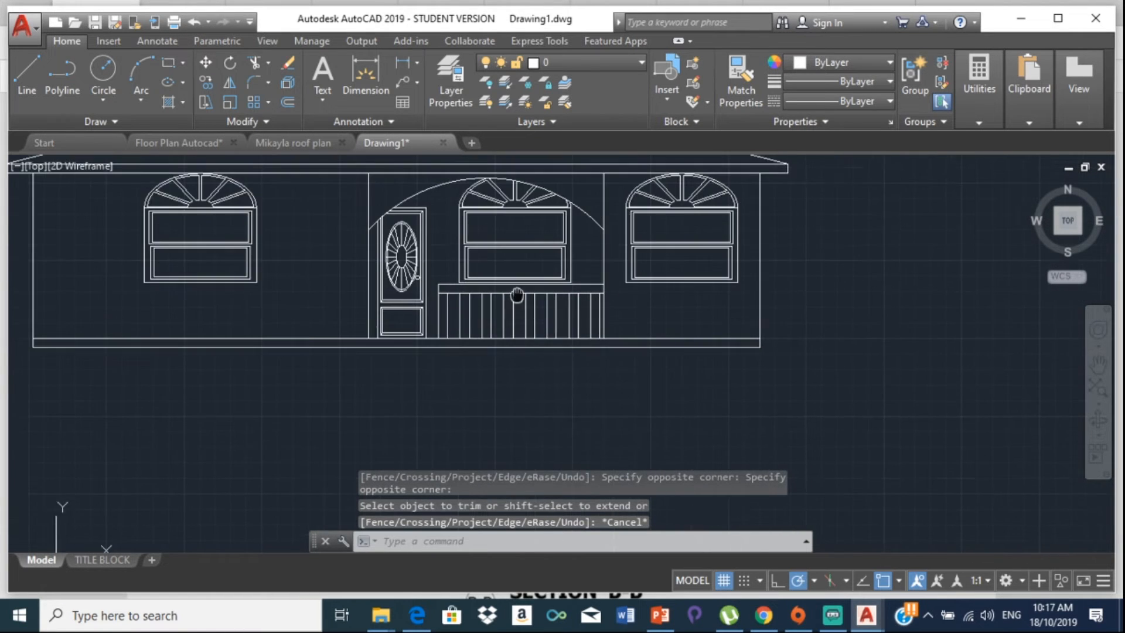
pyautogui.scroll(-6, 439, 376)
pyautogui.scroll(4, 460, 389)
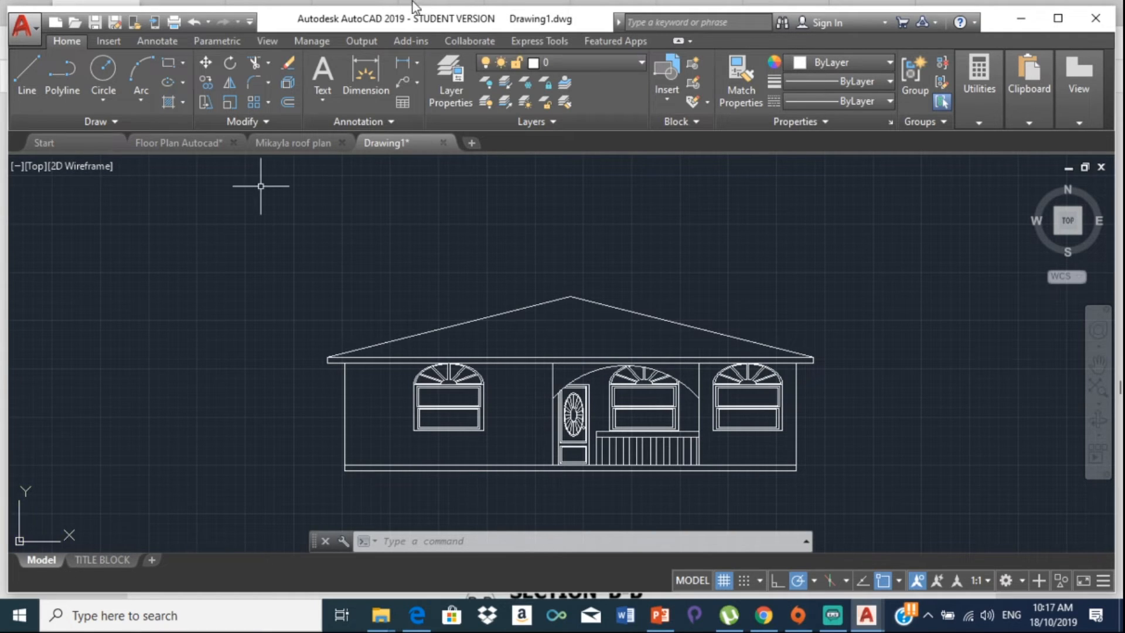
# Step: Create a new layer named ROOF with dark red colour 14
pyautogui.click(456, 76)
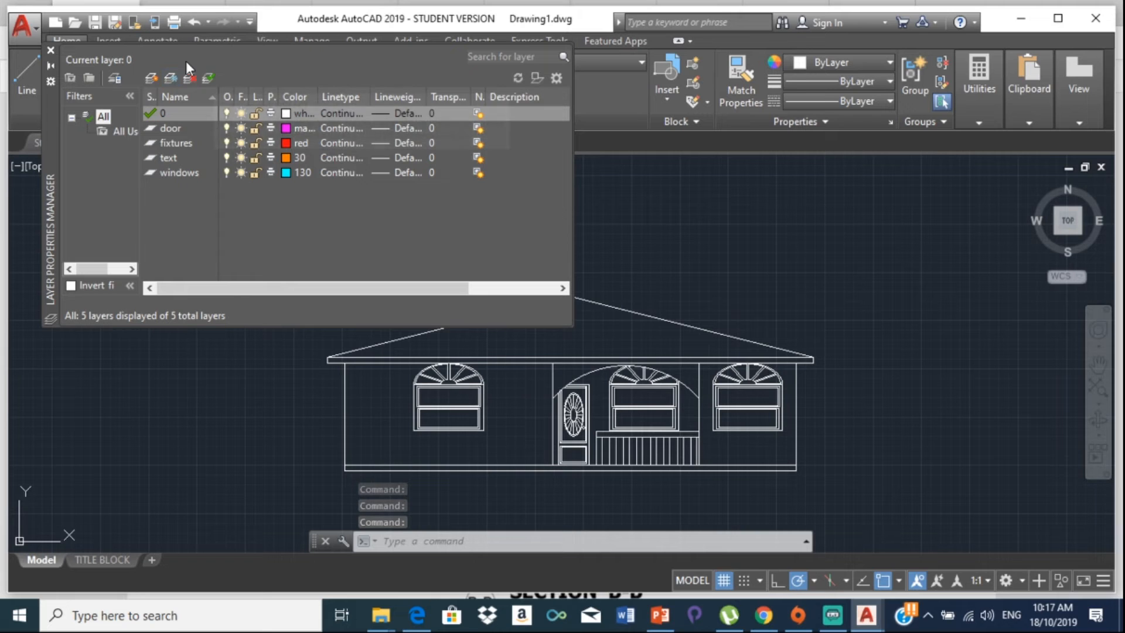
pyautogui.click(152, 77)
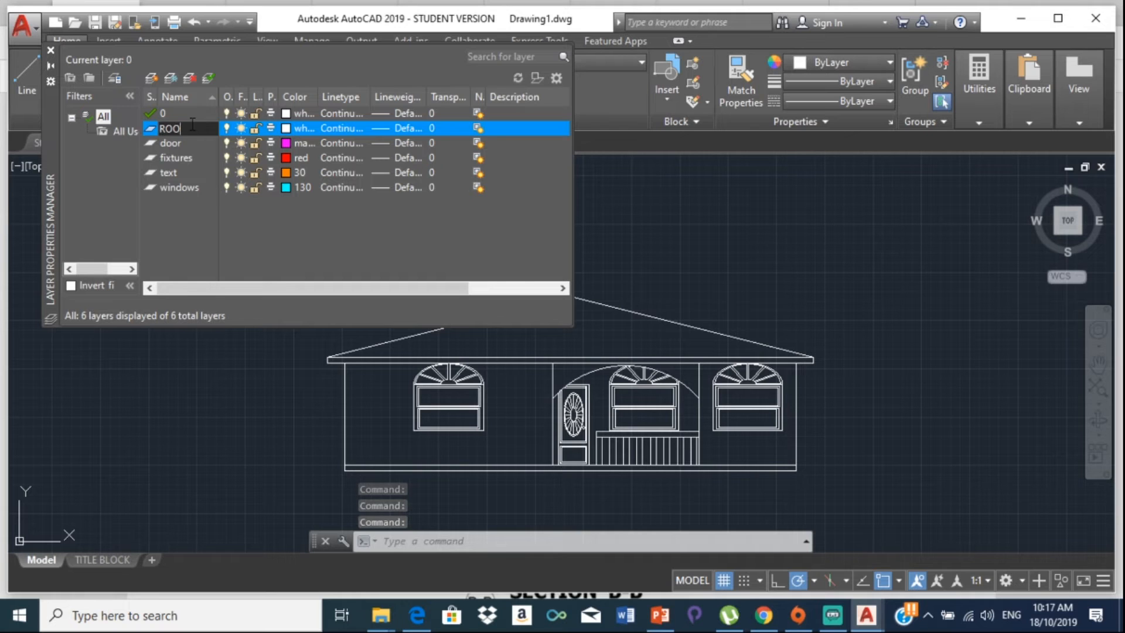
pyautogui.write('ROOF')
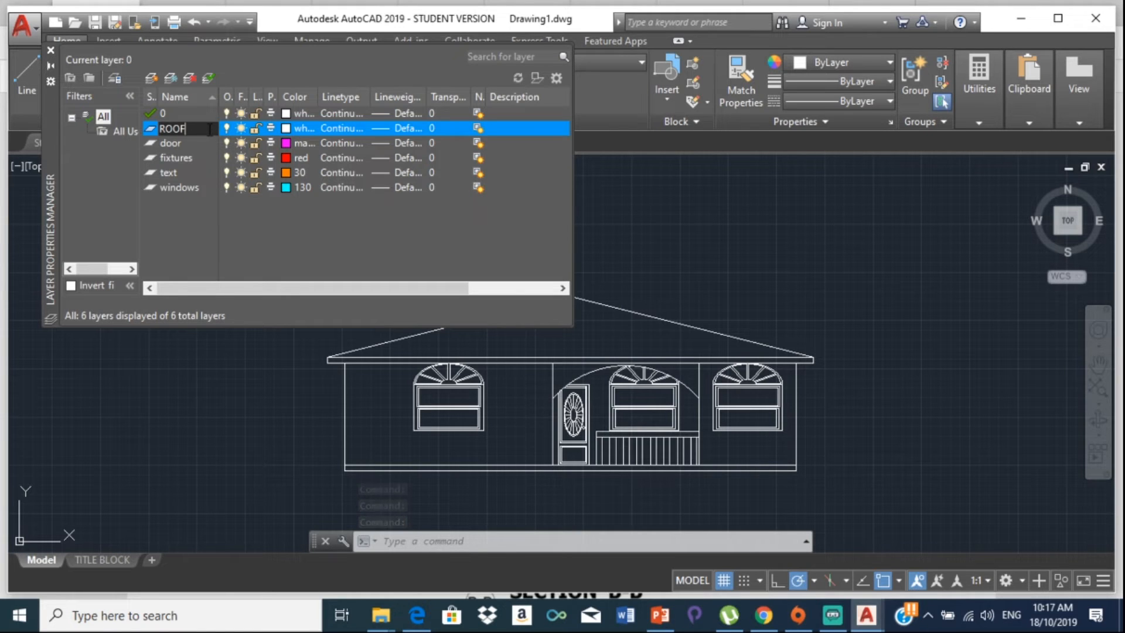
pyautogui.click(285, 126)
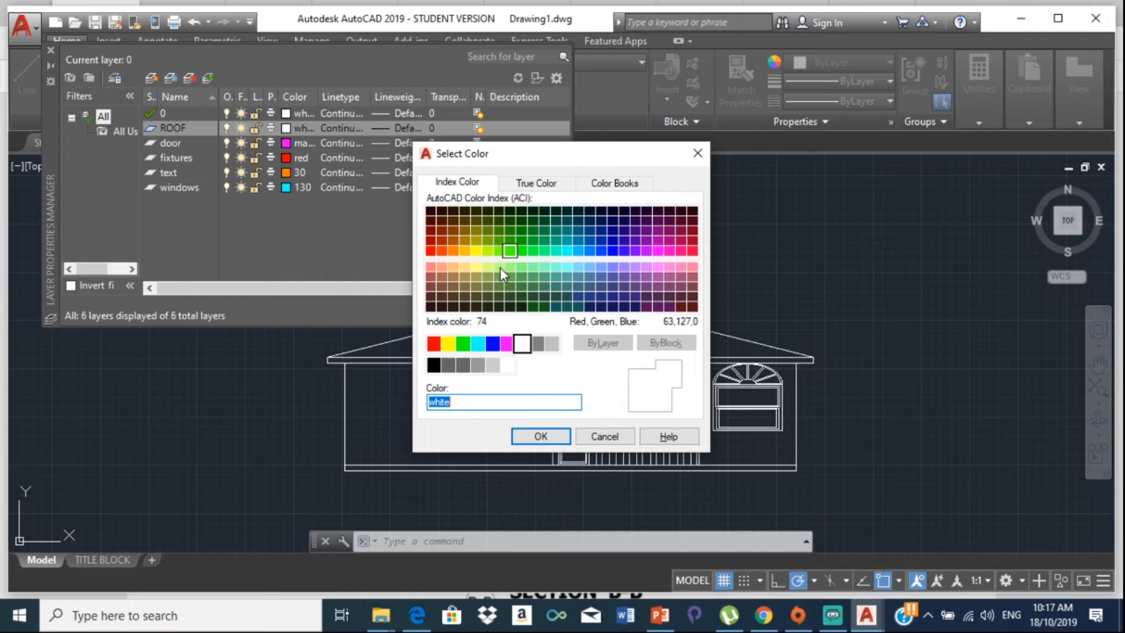
pyautogui.click(434, 242)
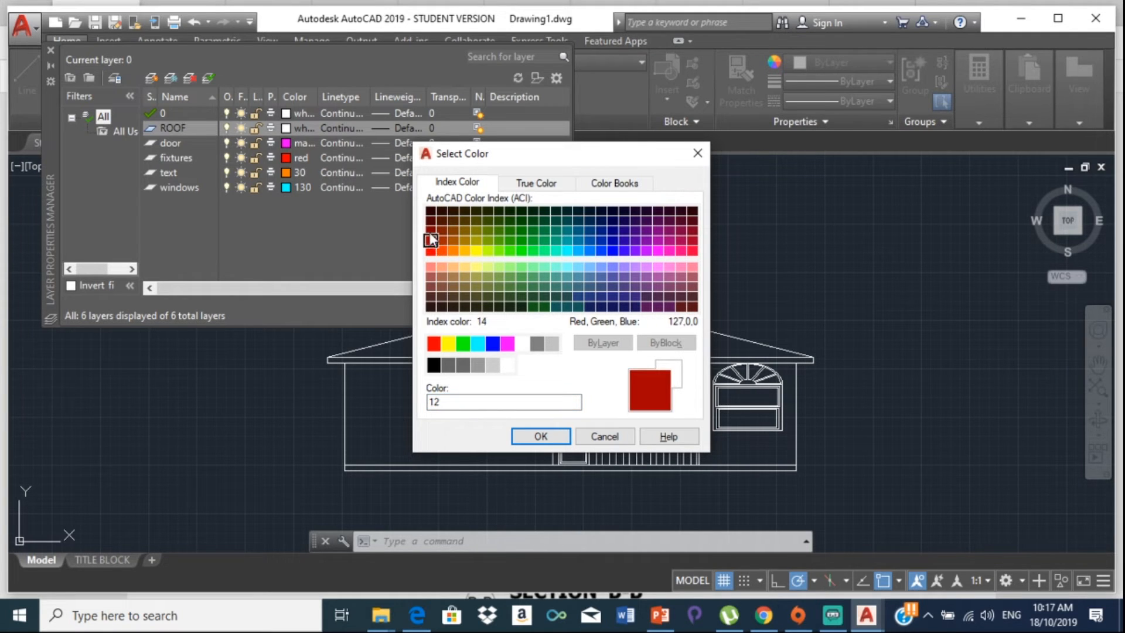
pyautogui.click(430, 232)
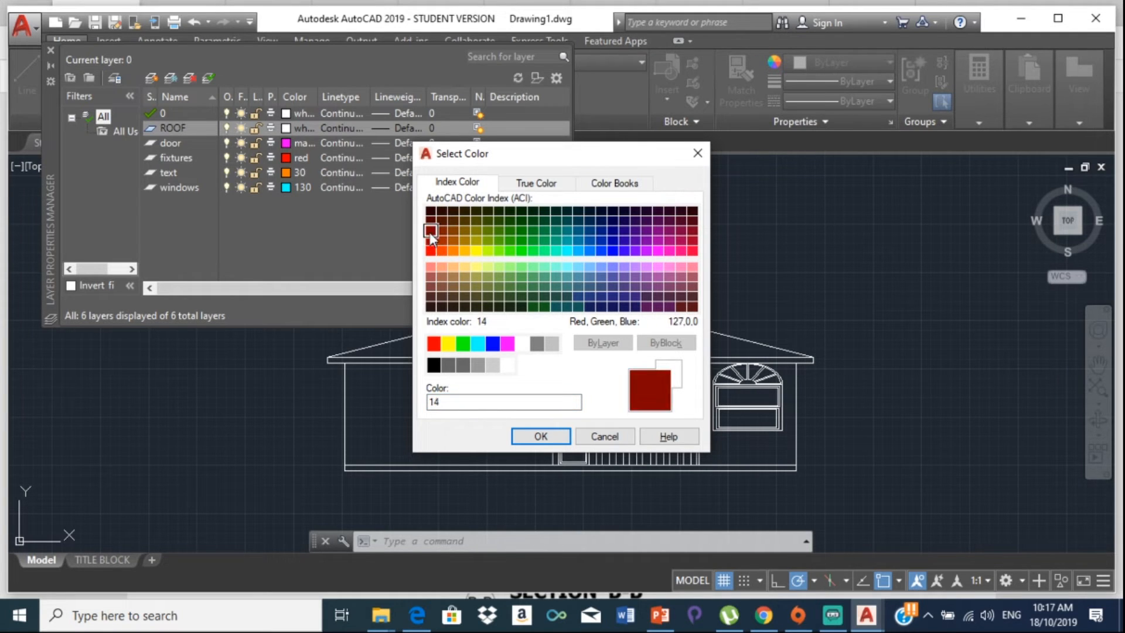
pyautogui.click(539, 436)
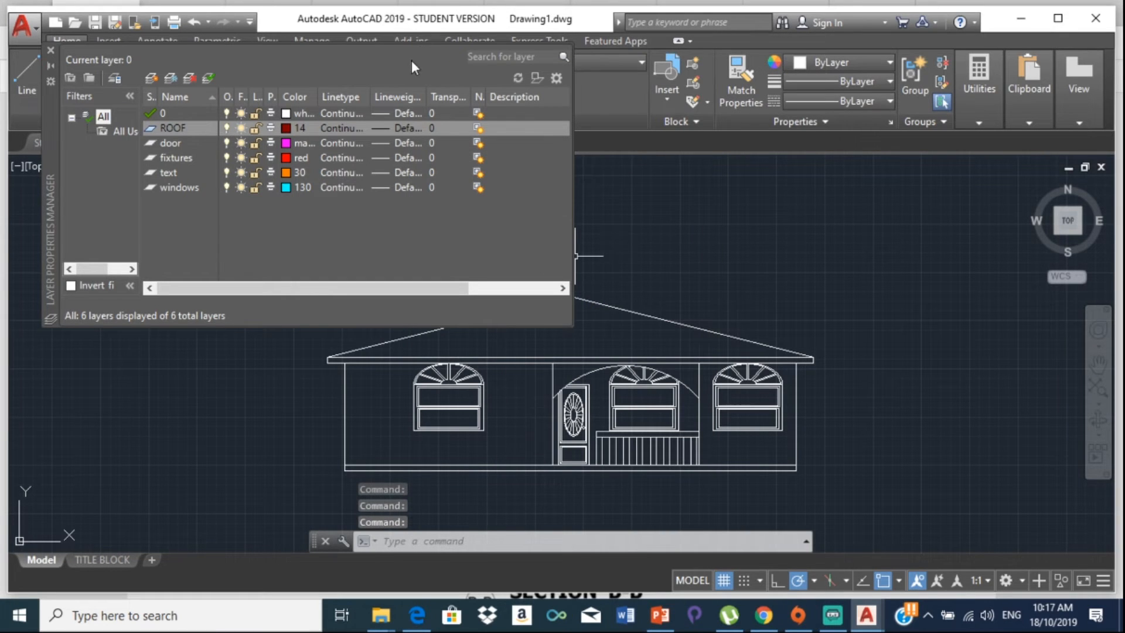
# Step: Add a Walls layer with index colour 41 and close the layer manager
pyautogui.click(155, 73)
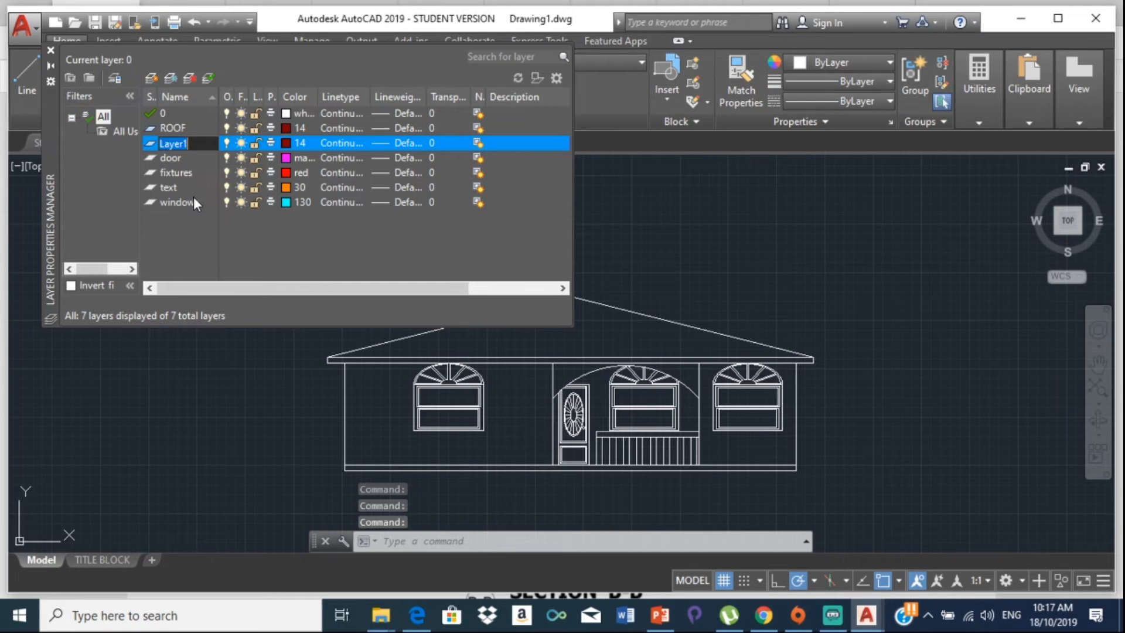
pyautogui.write('Walls')
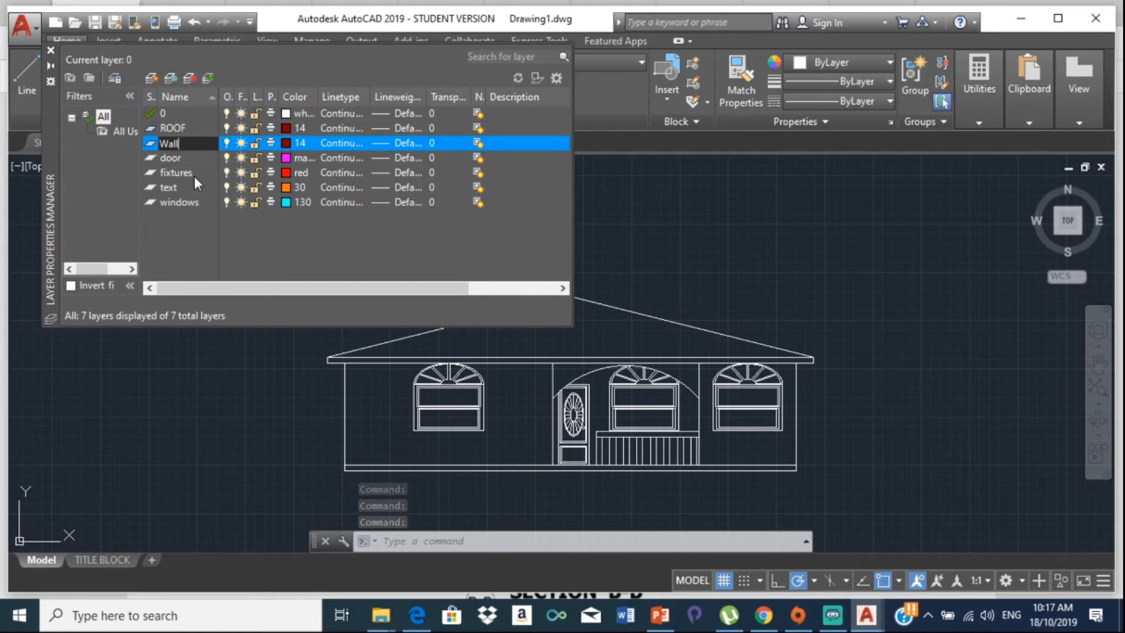
pyautogui.click(285, 143)
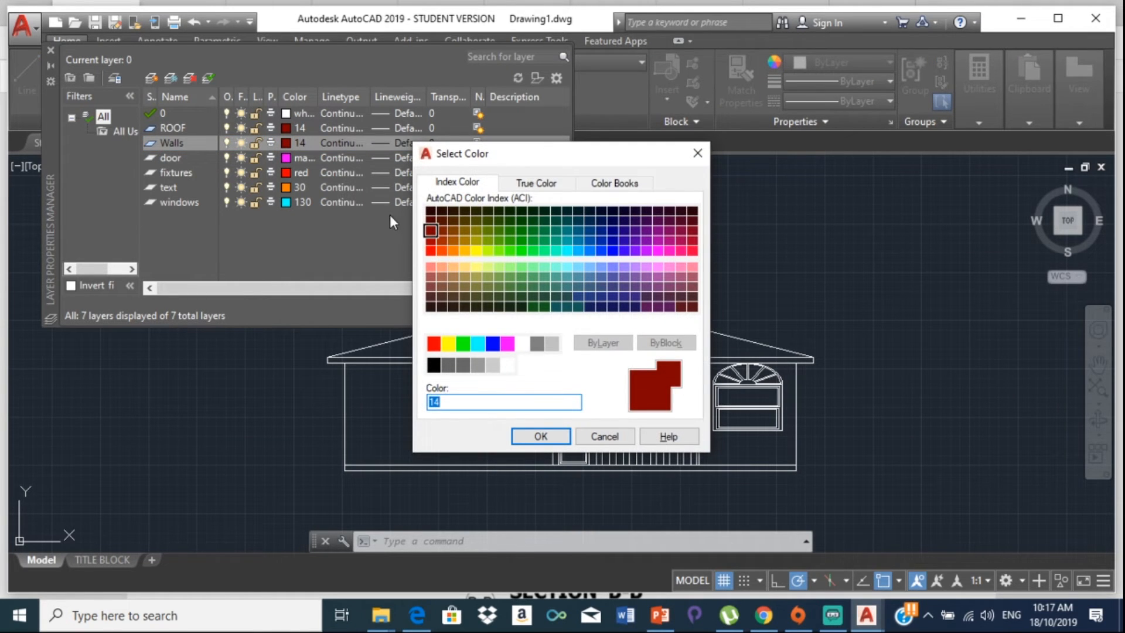
pyautogui.click(452, 268)
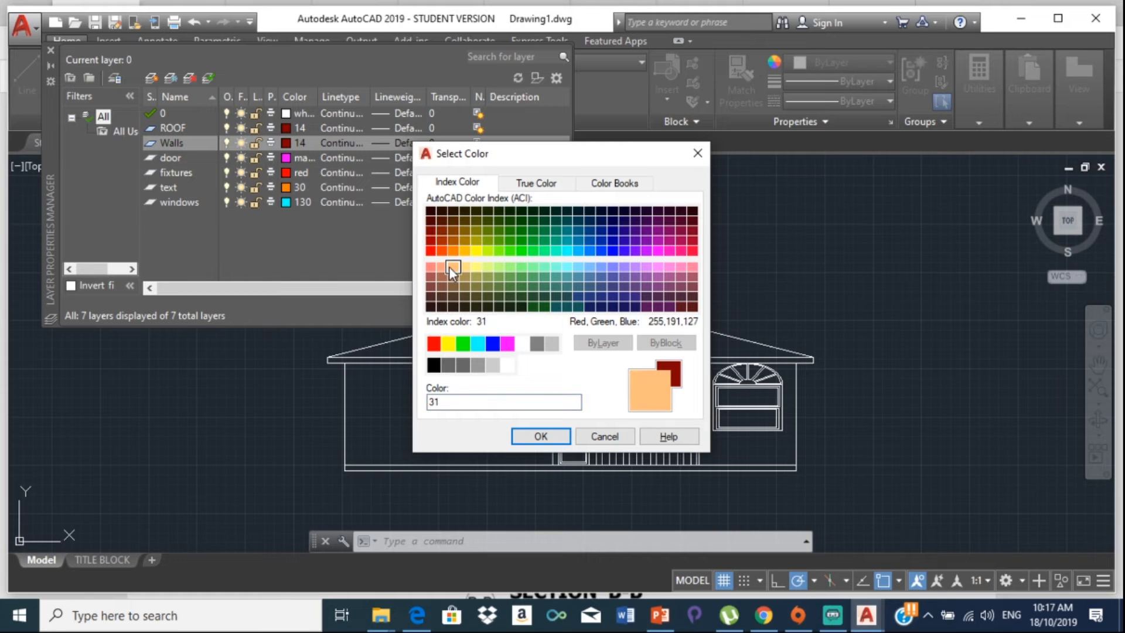
pyautogui.click(462, 265)
pyautogui.click(449, 266)
pyautogui.click(464, 267)
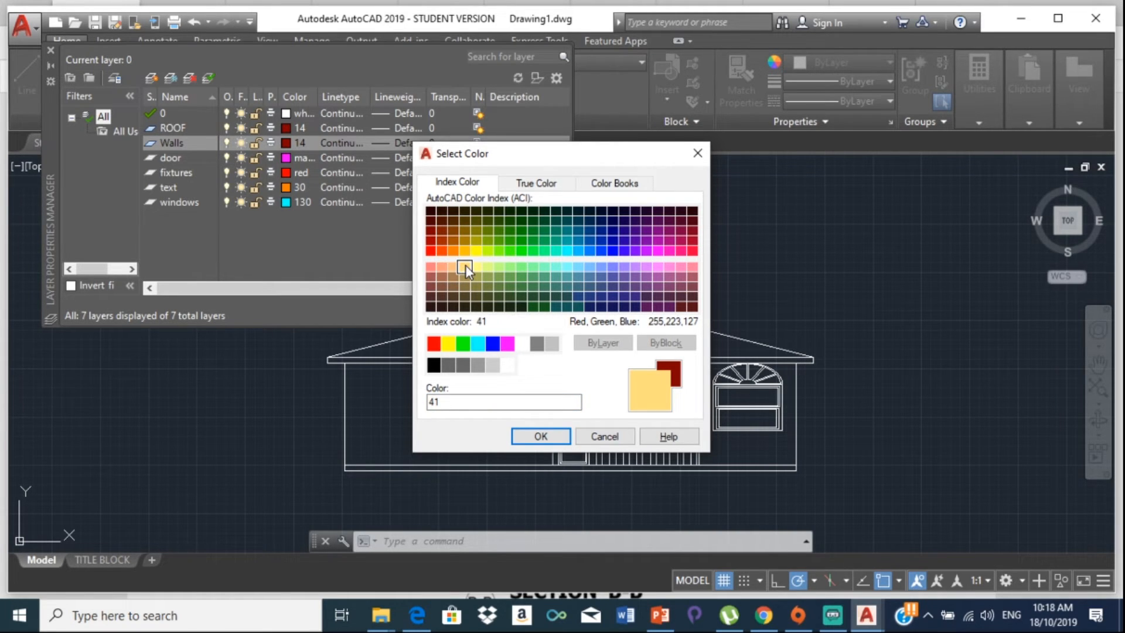
pyautogui.click(550, 440)
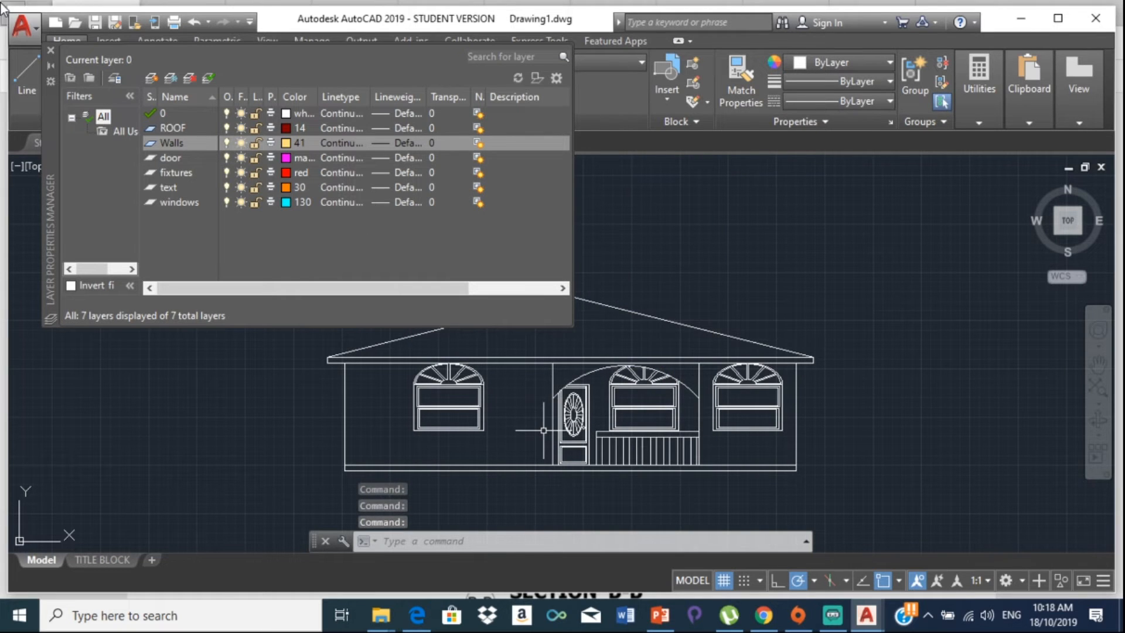
pyautogui.click(46, 52)
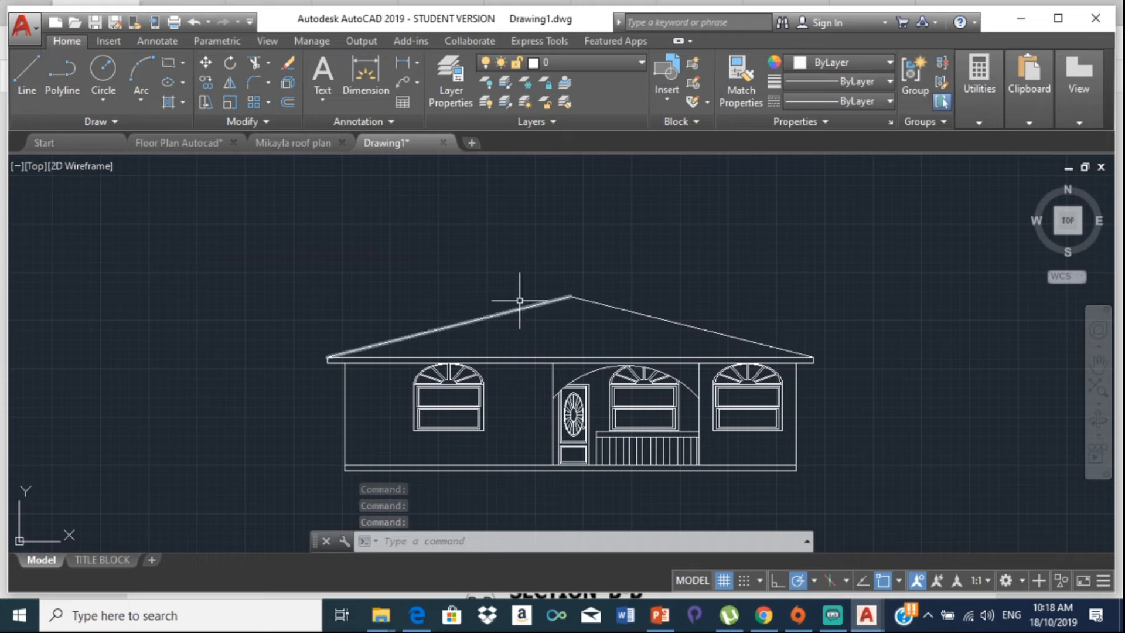
# Step: Hatch the roof triangle with the AR-RSHKE pattern, then select the new roof hatch
pyautogui.click(182, 102)
pyautogui.click(205, 130)
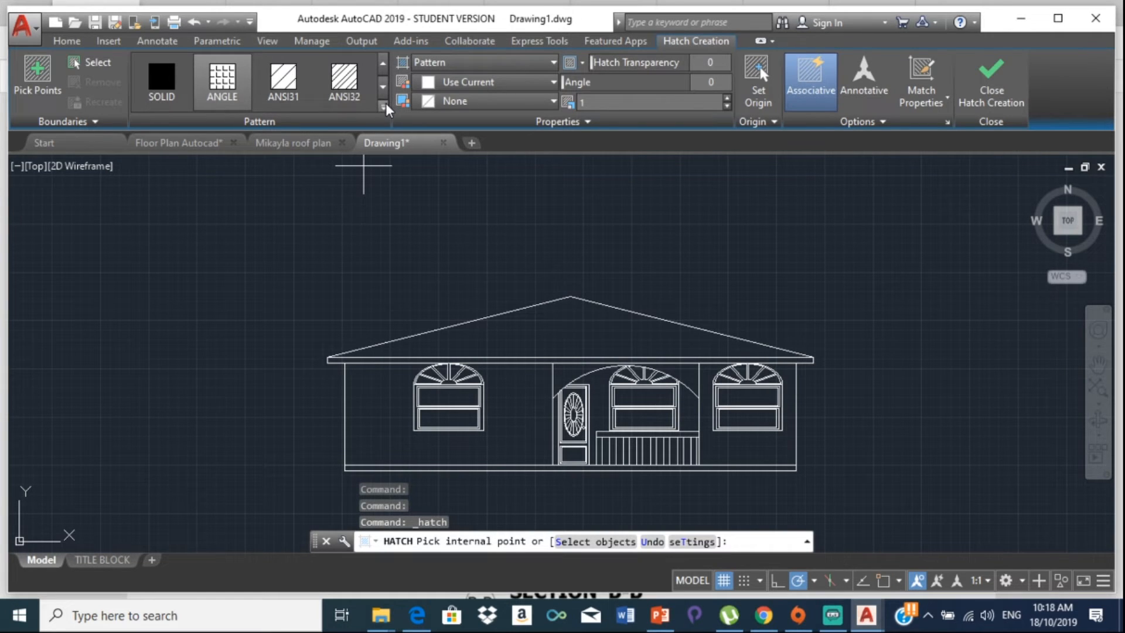
pyautogui.click(383, 107)
pyautogui.scroll(-2, 346, 195)
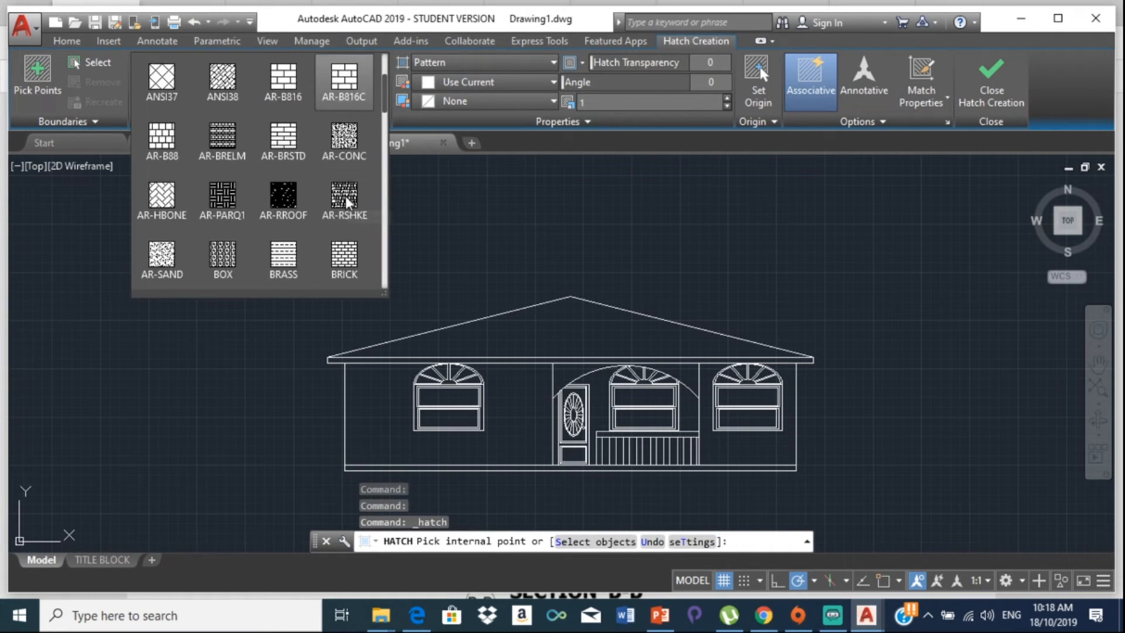
pyautogui.scroll(-1, 353, 237)
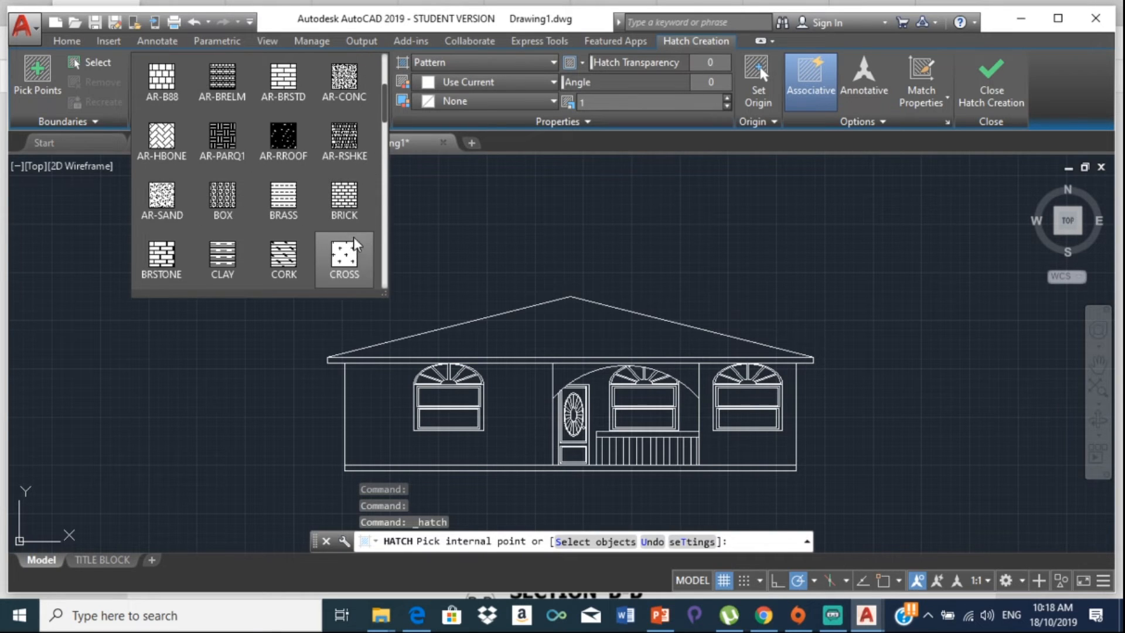
pyautogui.click(353, 139)
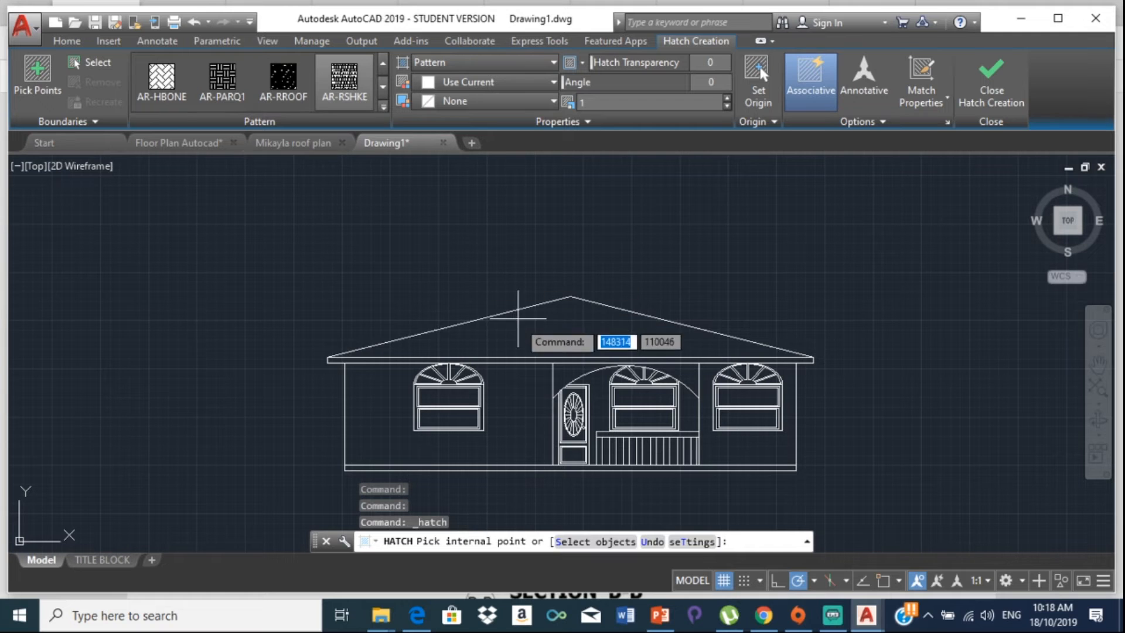
pyautogui.click(549, 325)
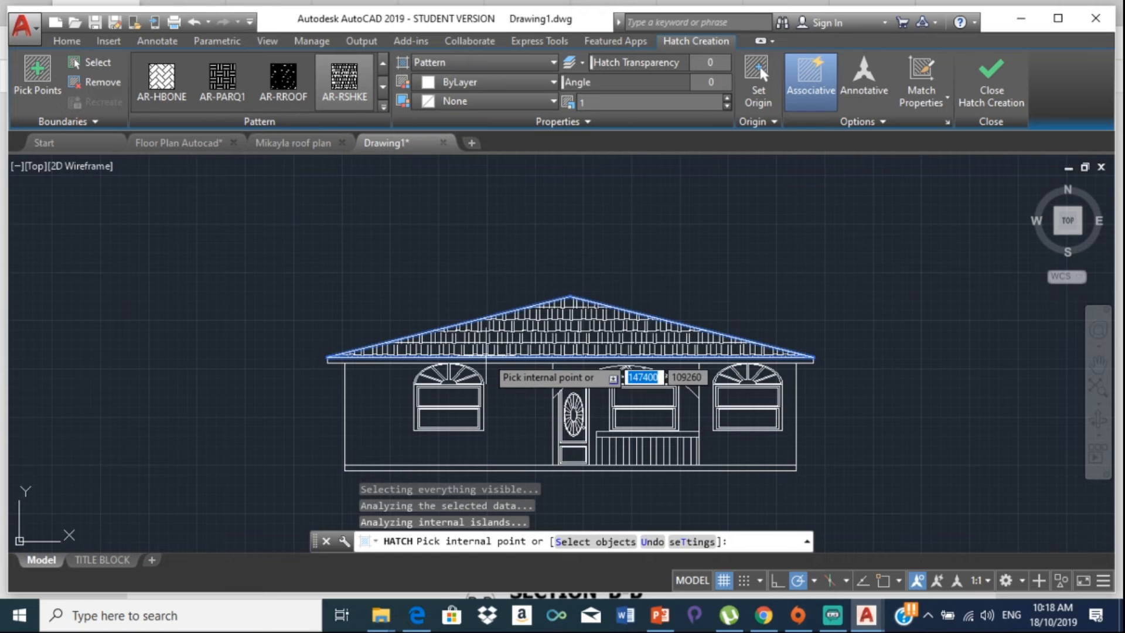
pyautogui.press('Escape')
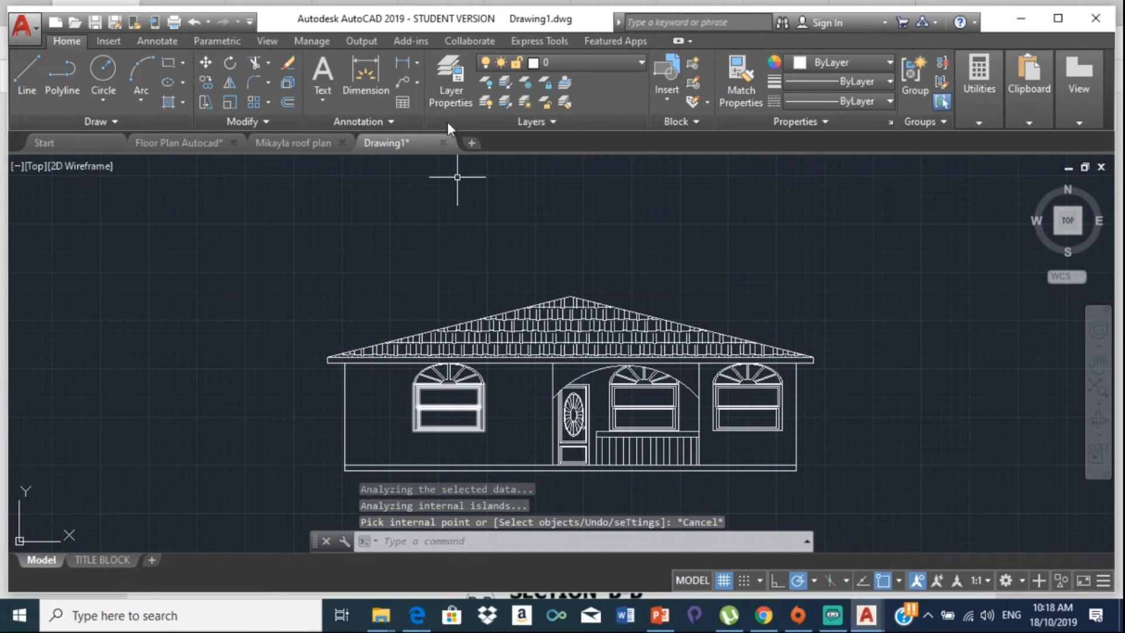
pyautogui.click(575, 323)
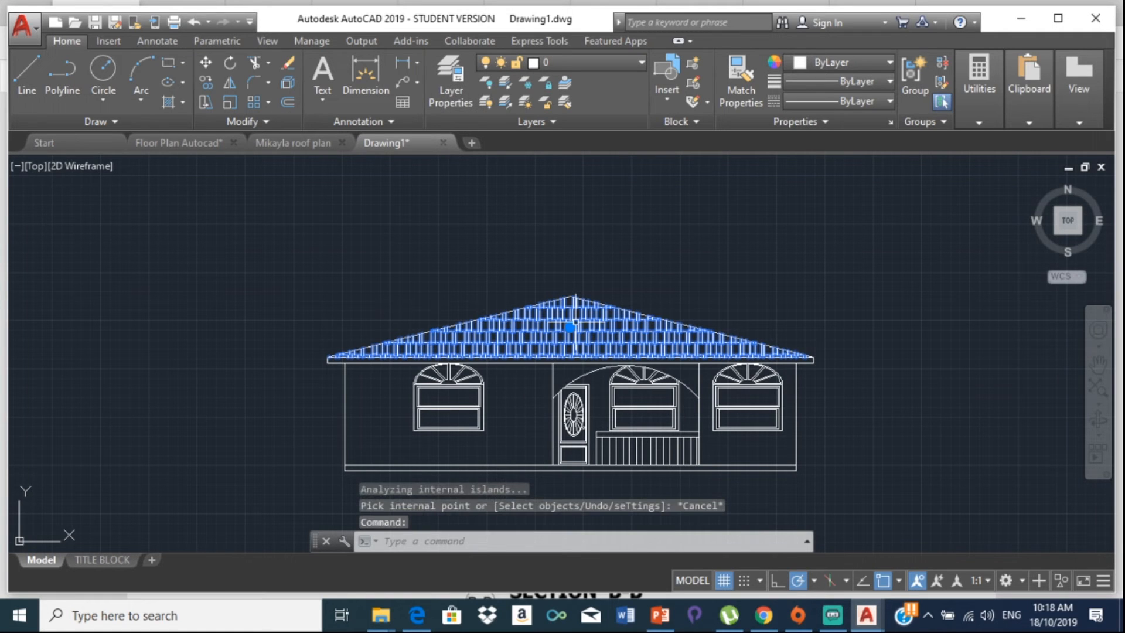
# Step: Assign the shingle hatch to layer ROOF via the Layer dropdown and set Walls current
pyautogui.click(61, 41)
pyautogui.click(626, 66)
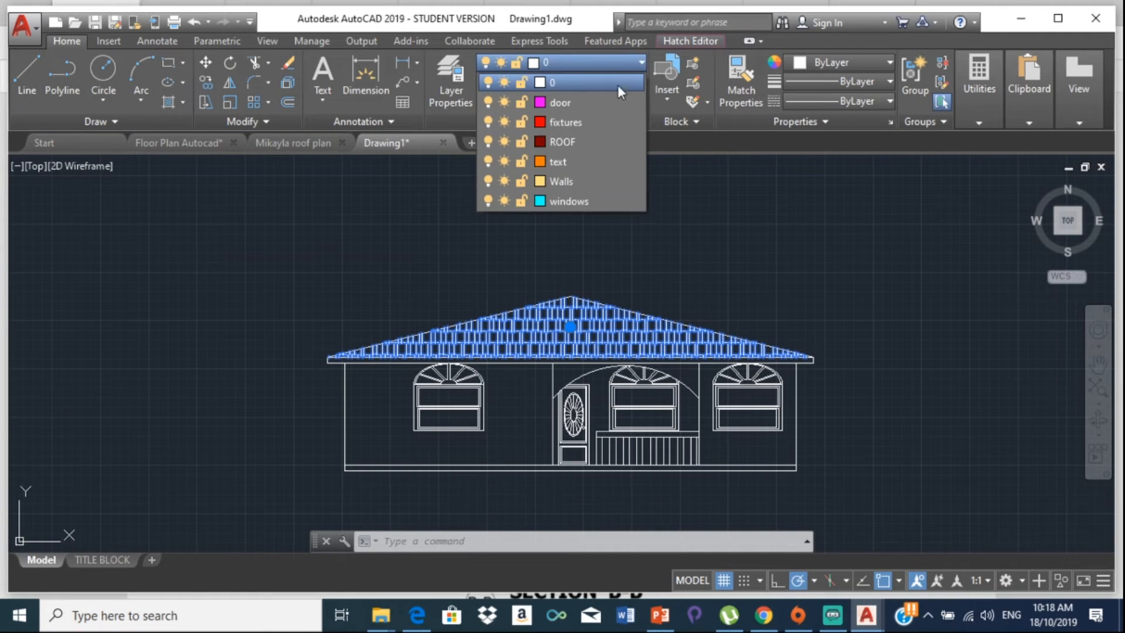
pyautogui.click(571, 143)
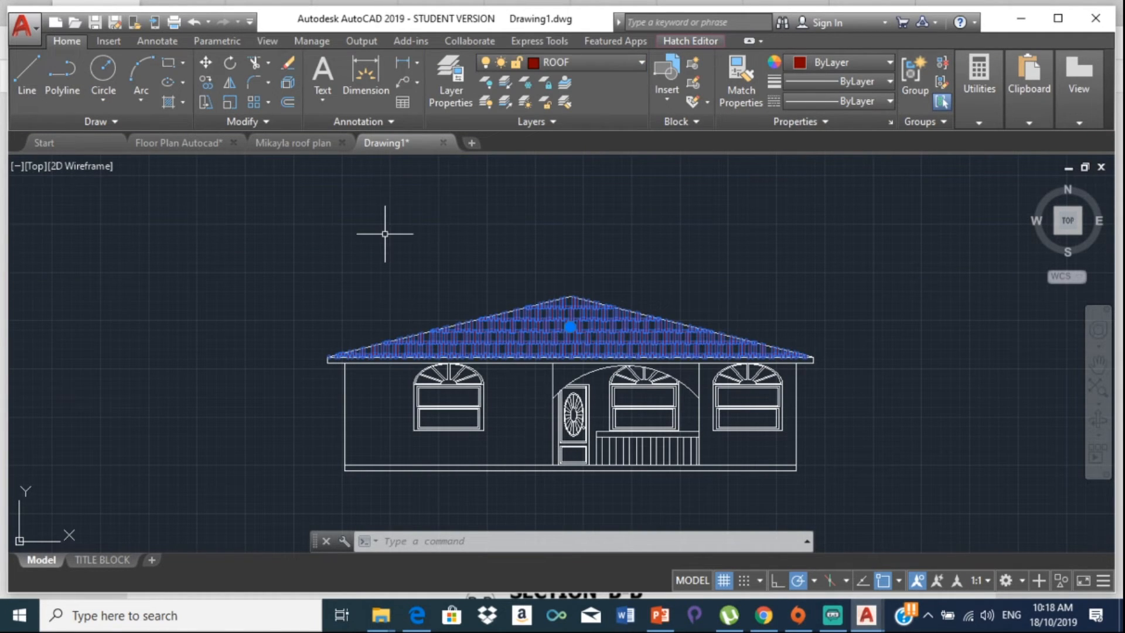
pyautogui.press('Escape')
pyautogui.press('Escape')
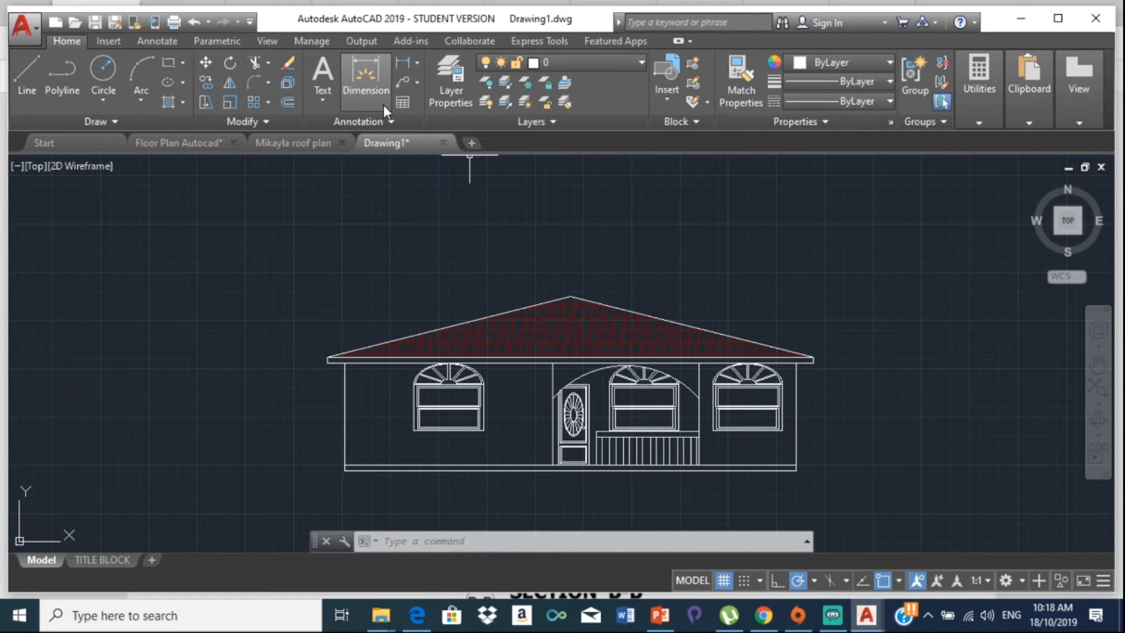
pyautogui.click(612, 61)
pyautogui.click(573, 180)
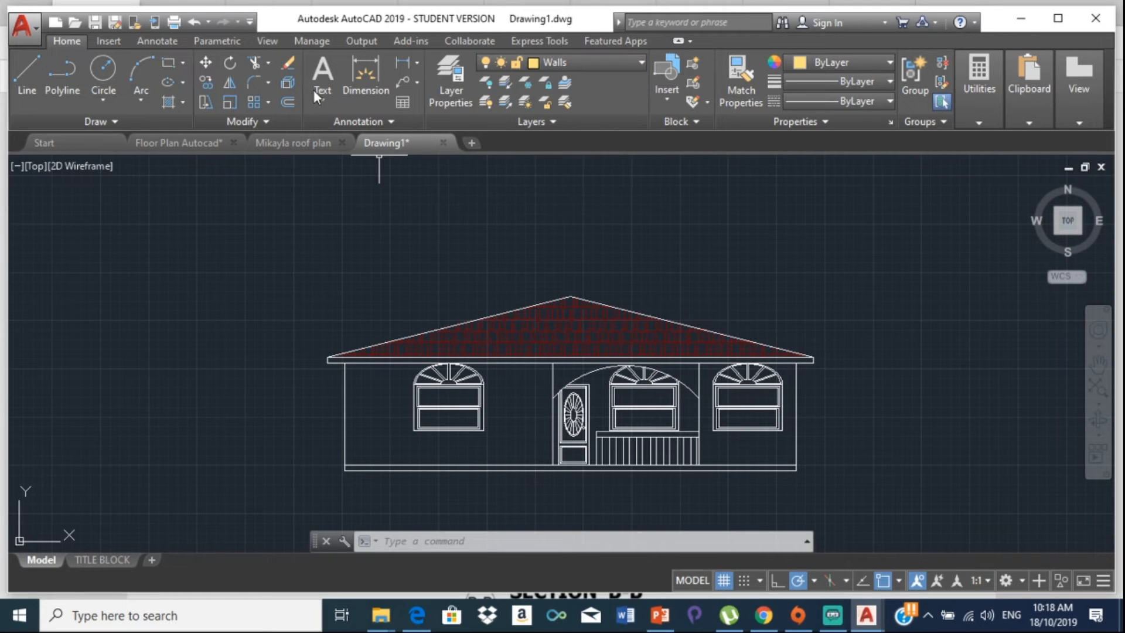
# Step: Apply the BRICK hatch to the left wall, the middle window bay and the adjoining wall area
pyautogui.click(182, 102)
pyautogui.click(171, 101)
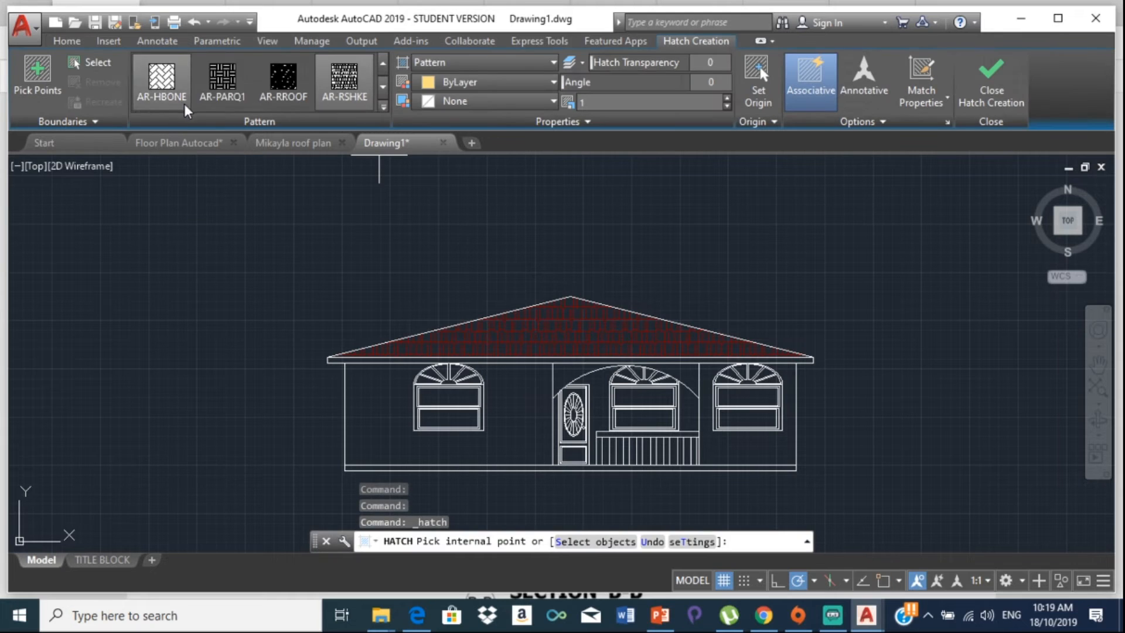
pyautogui.click(382, 106)
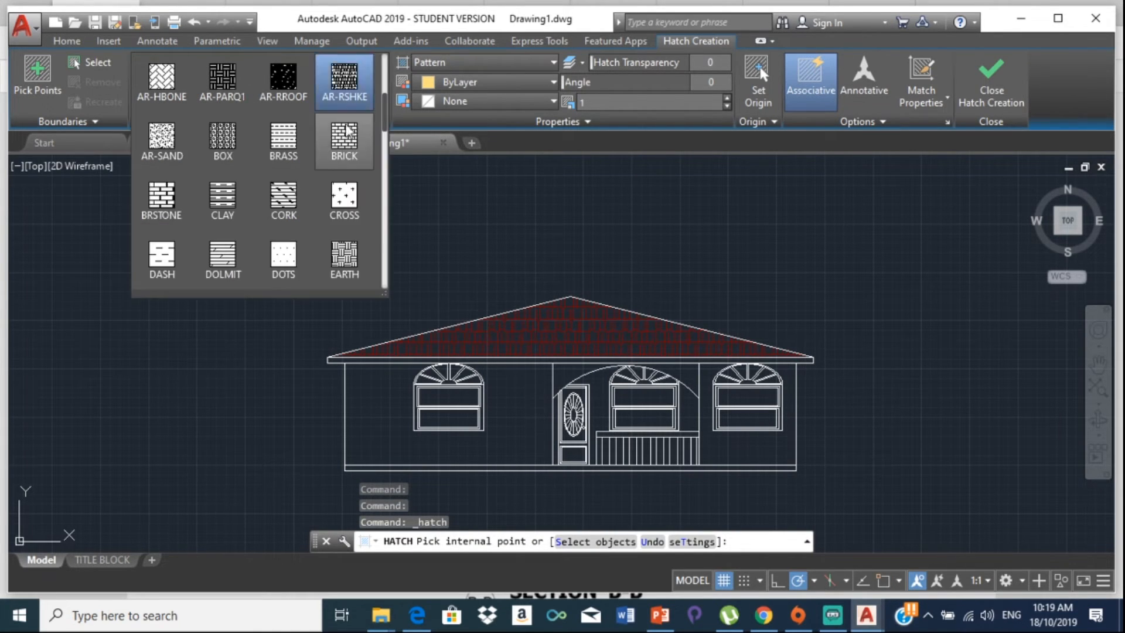
pyautogui.click(344, 138)
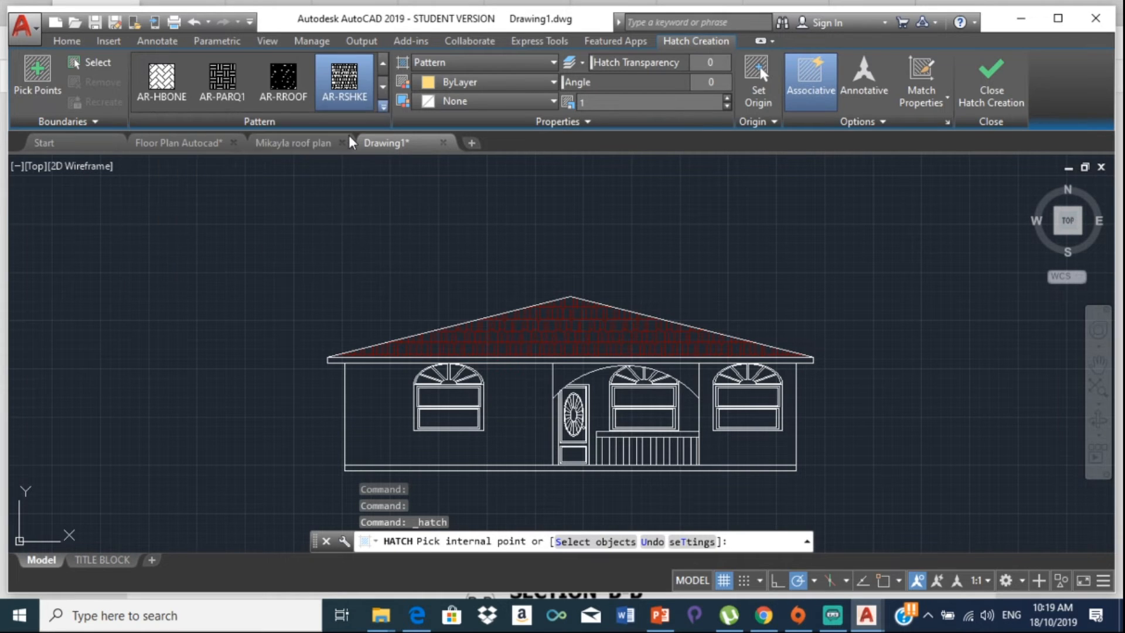
pyautogui.click(378, 408)
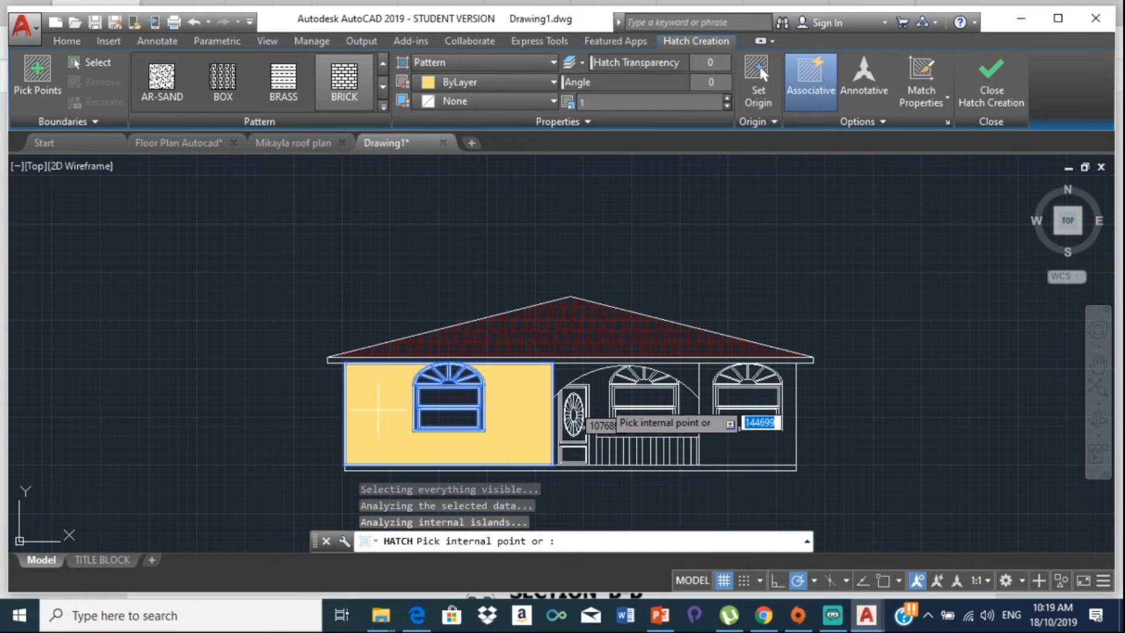
pyautogui.scroll(5, 577, 373)
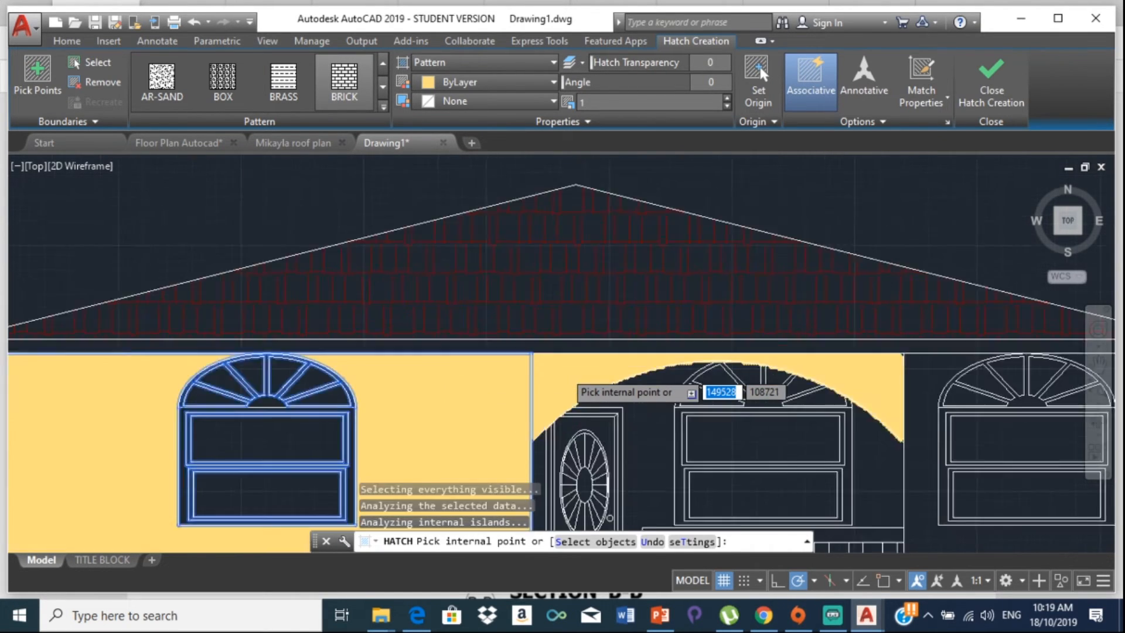
pyautogui.click(589, 374)
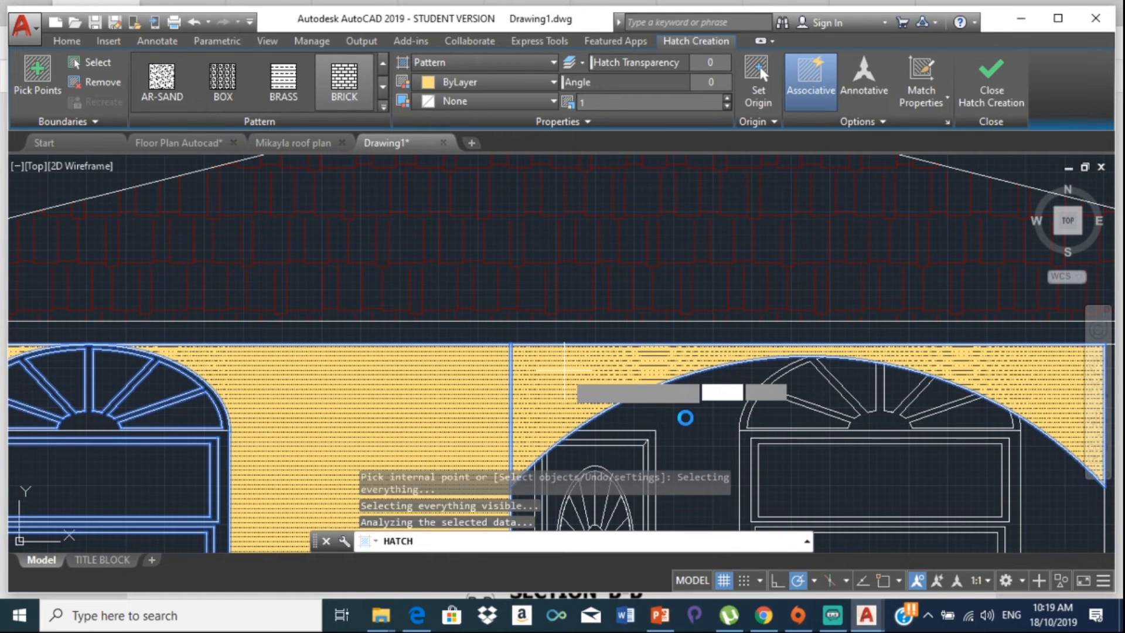
pyautogui.scroll(-6, 586, 409)
pyautogui.scroll(5, 626, 410)
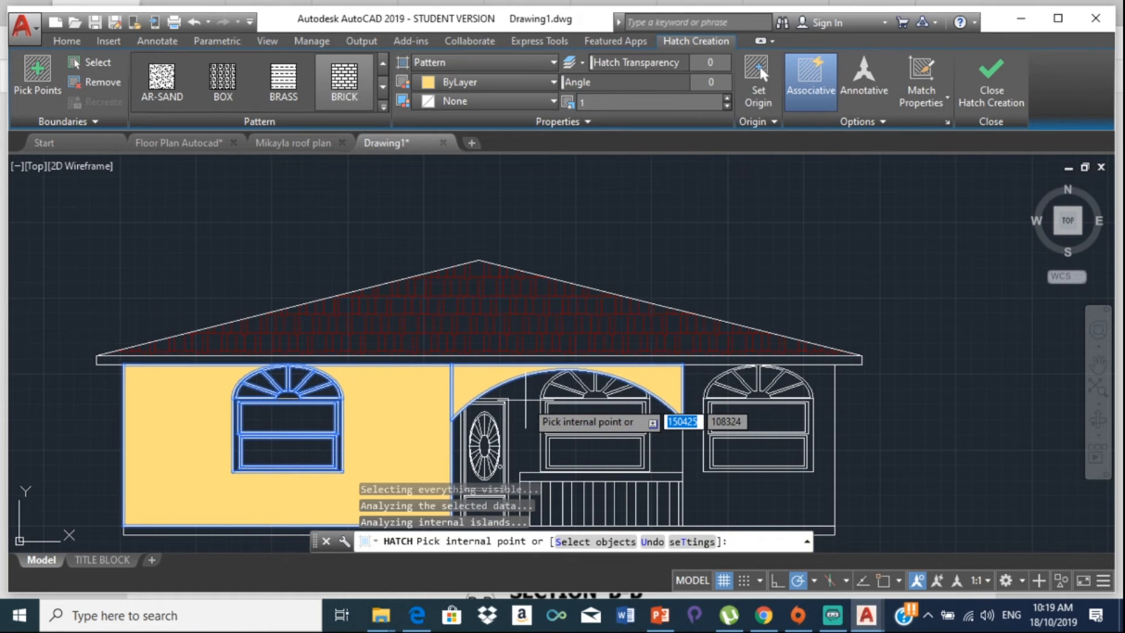
pyautogui.click(525, 400)
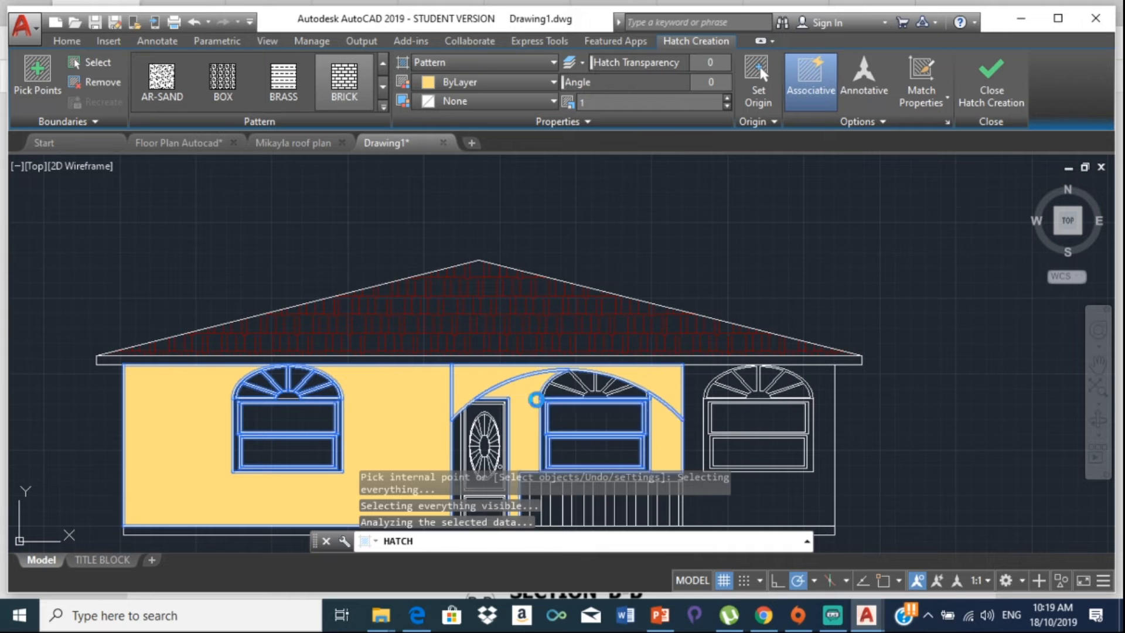
pyautogui.moveTo(477, 419); pyautogui.dragTo(453, 258, button='middle')
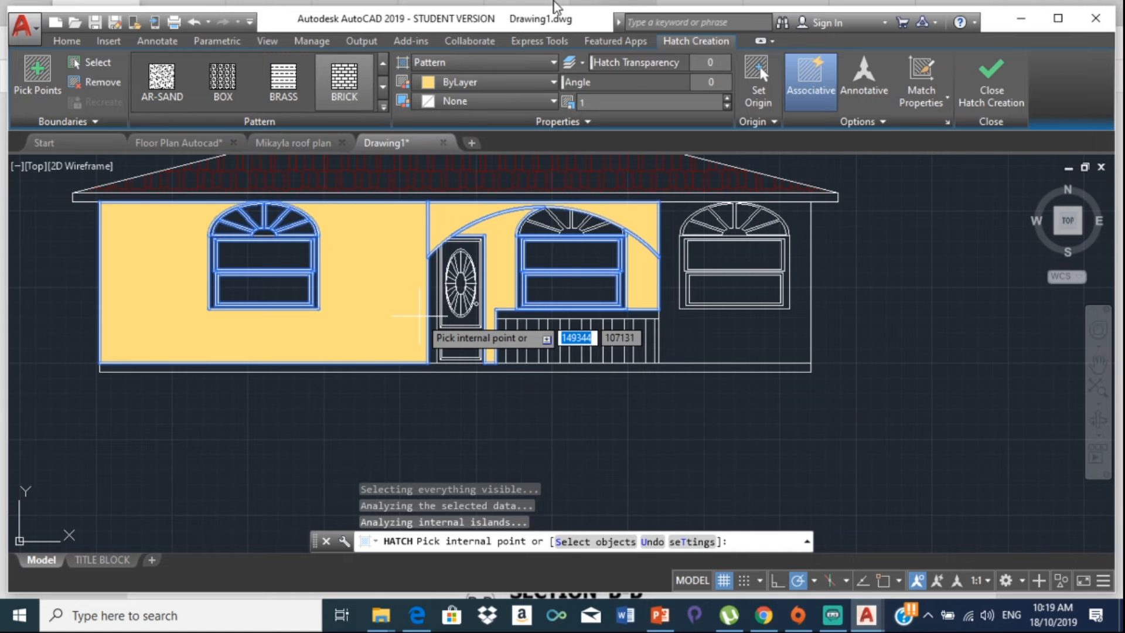
pyautogui.scroll(4, 436, 293)
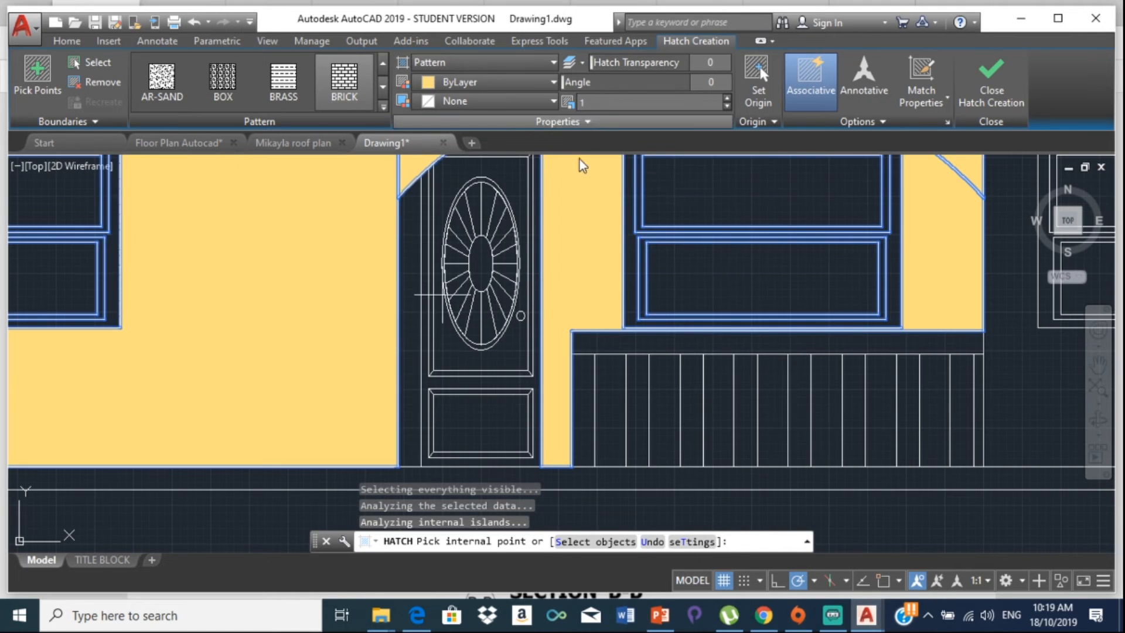
# Step: Add the wall strip left of the door and the area around the right window to the brick hatch
pyautogui.click(409, 232)
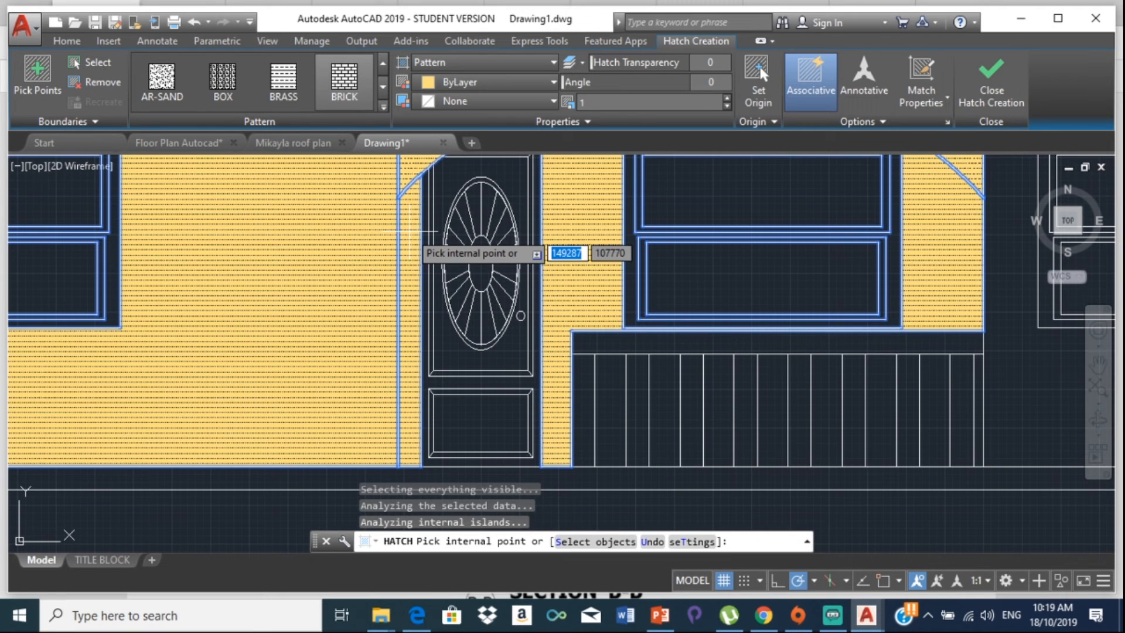
pyautogui.scroll(-2, 586, 319)
pyautogui.moveTo(586, 321); pyautogui.dragTo(349, 324, button='middle')
pyautogui.click(664, 361)
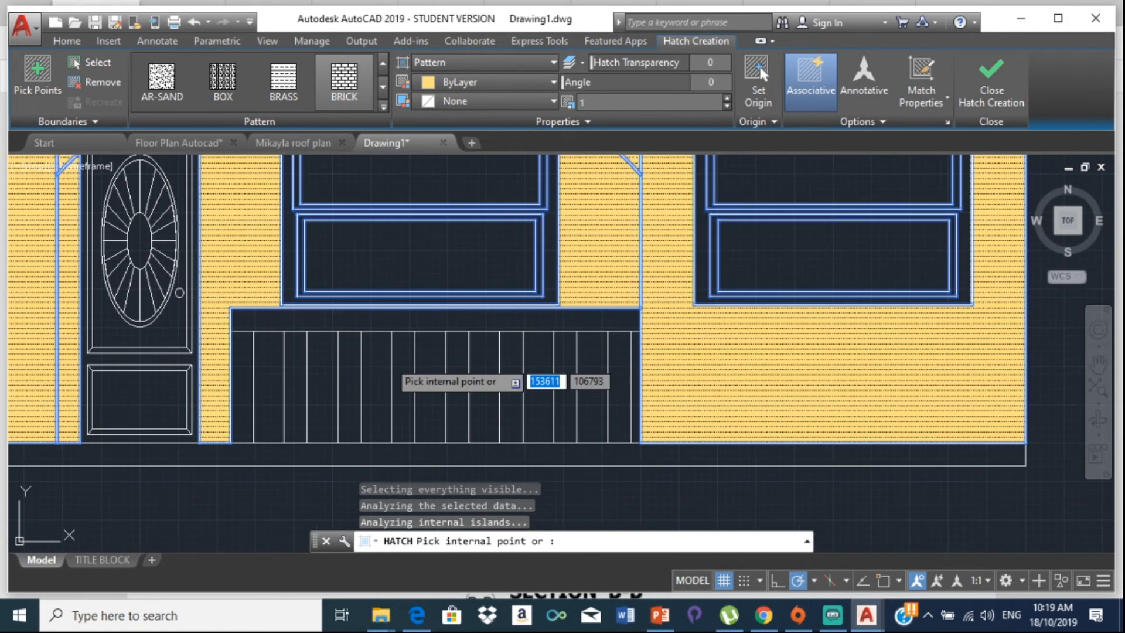
pyautogui.scroll(2, 404, 358)
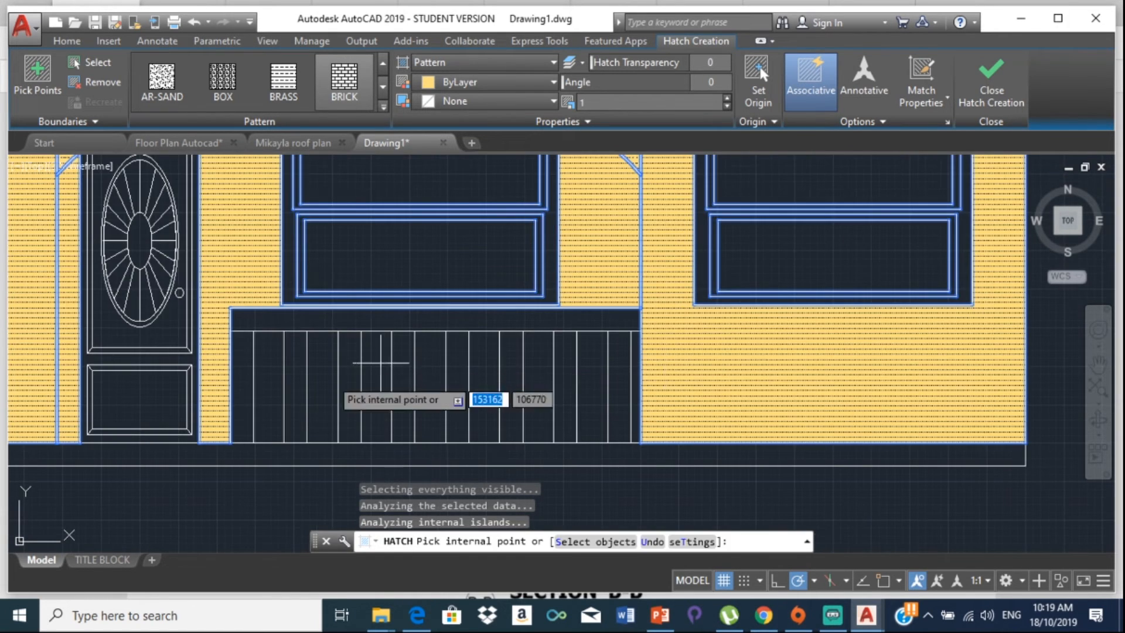
# Step: Extend the brick hatch into each railing strip and the narrow strip beside the right post
pyautogui.click(272, 379)
pyautogui.click(277, 372)
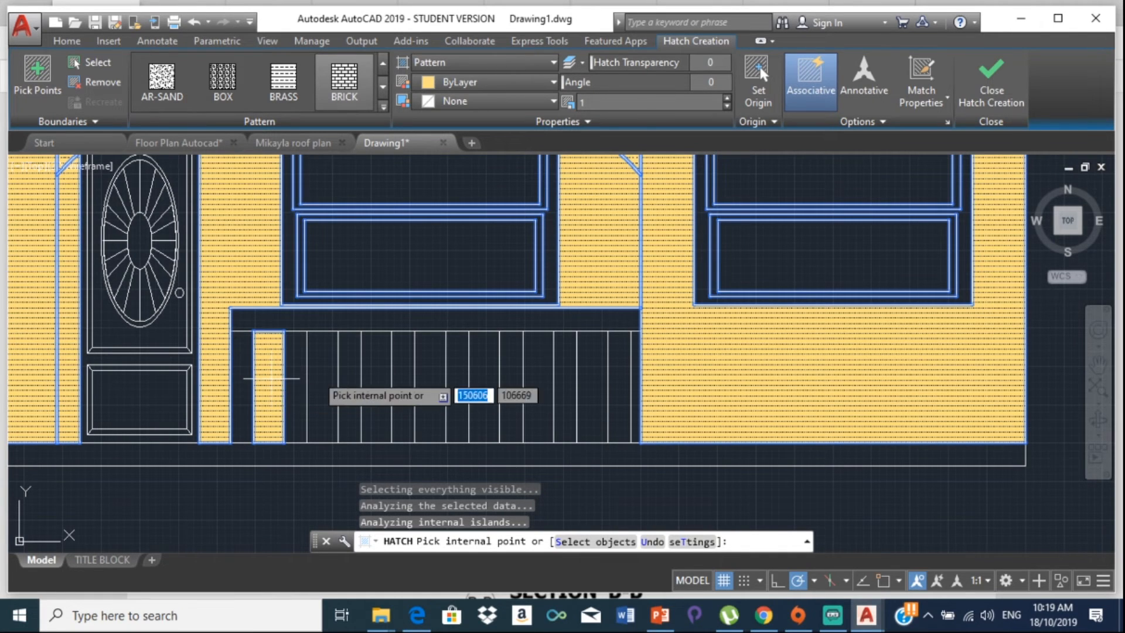
pyautogui.click(320, 372)
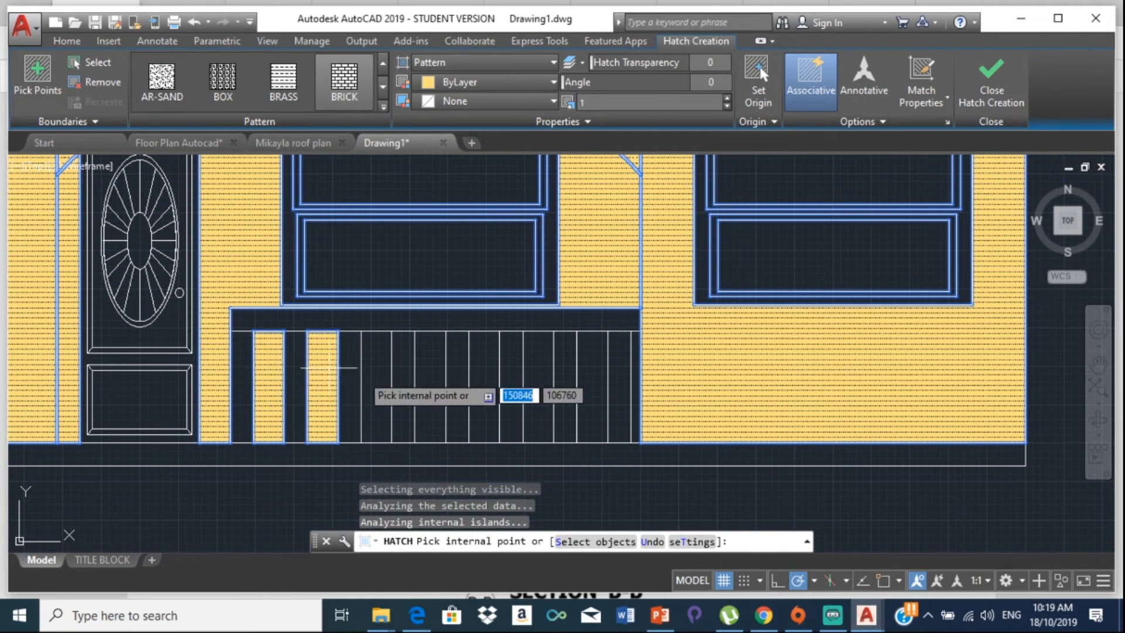
pyautogui.click(381, 371)
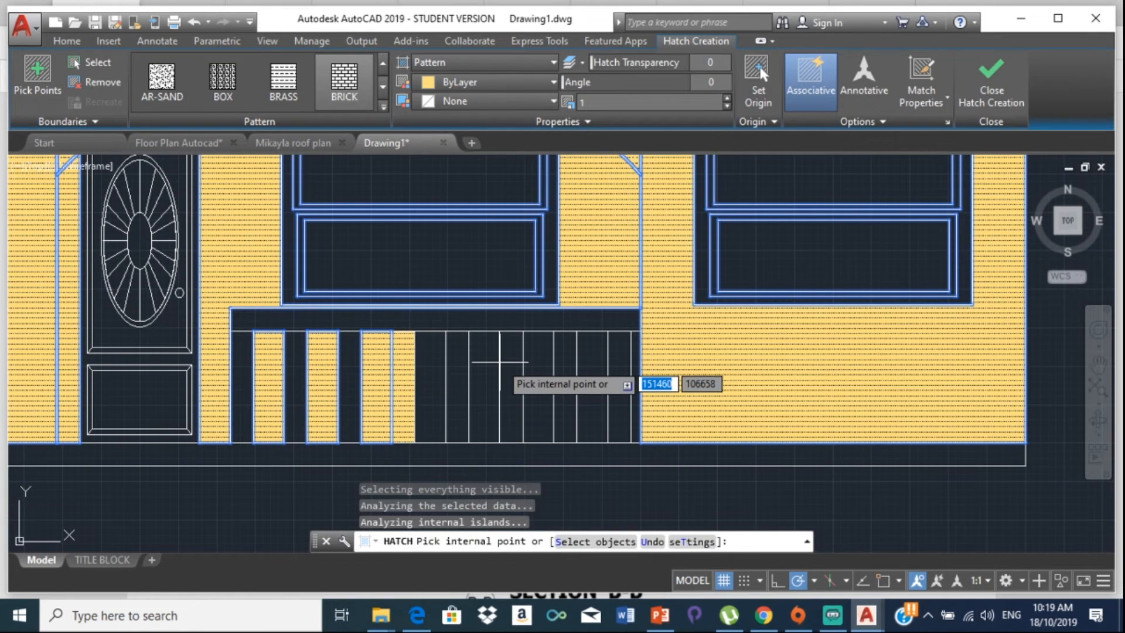
pyautogui.click(434, 358)
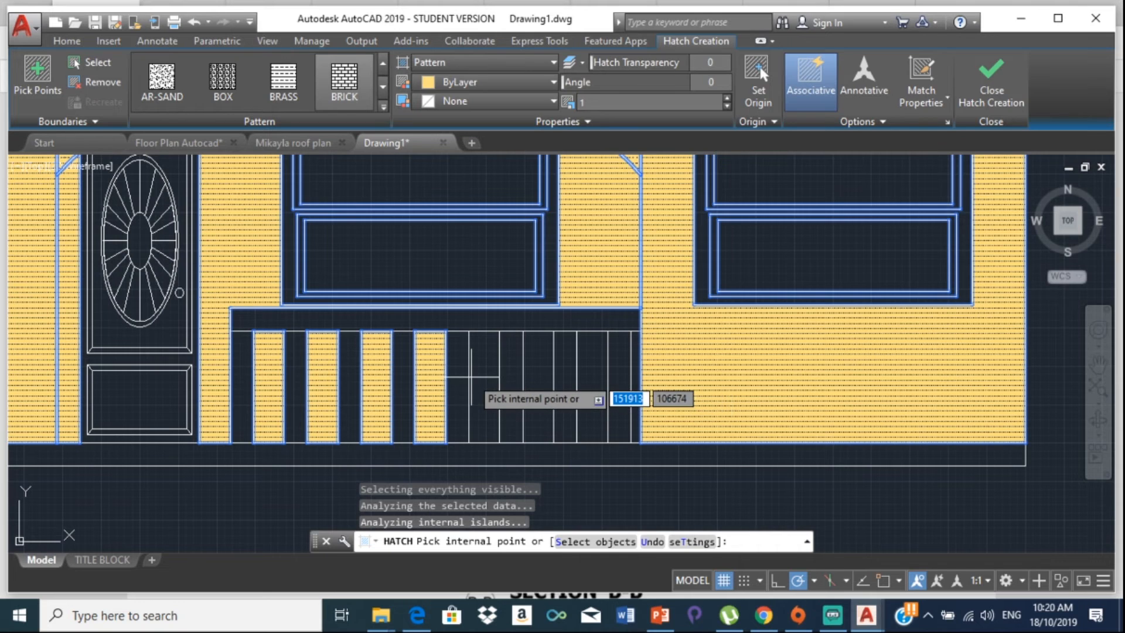
pyautogui.click(484, 377)
pyautogui.click(538, 377)
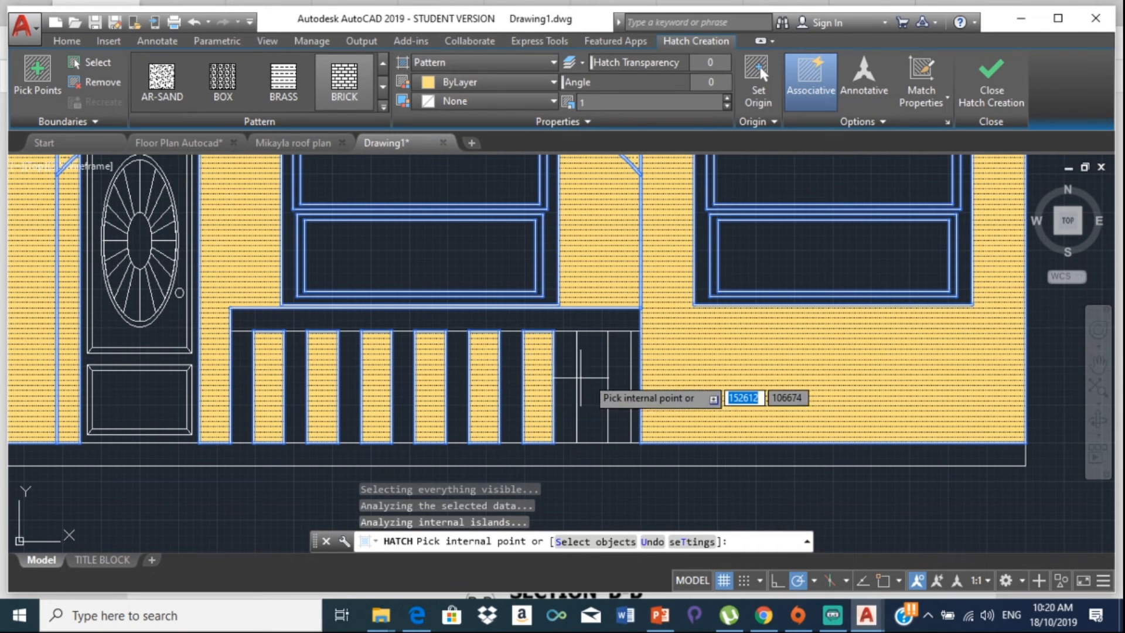
pyautogui.click(591, 378)
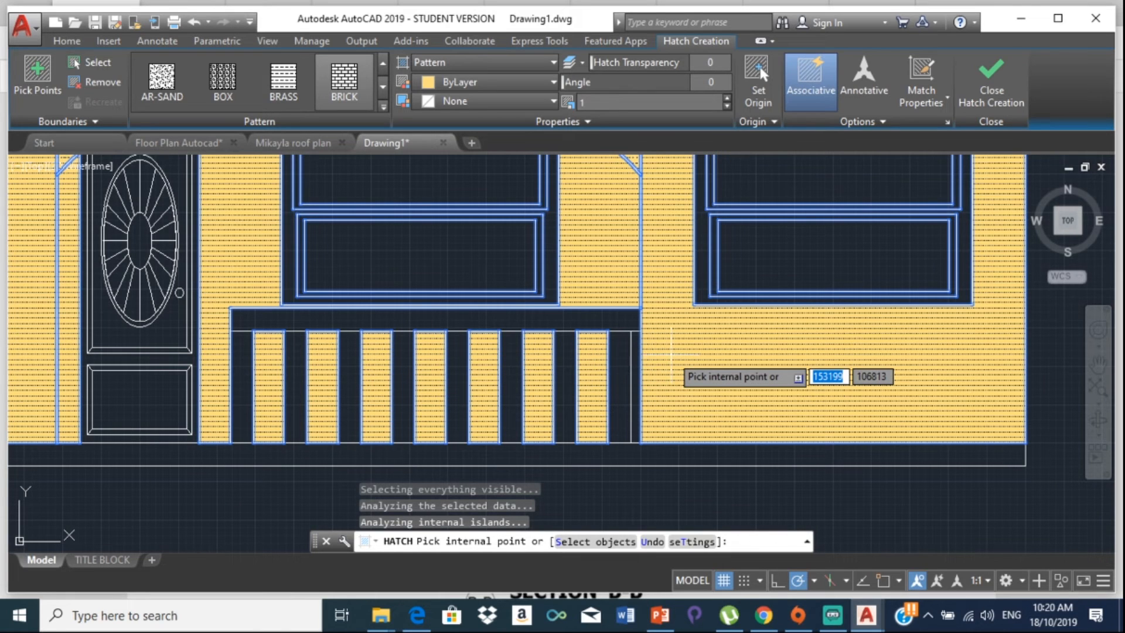
pyautogui.scroll(2, 632, 358)
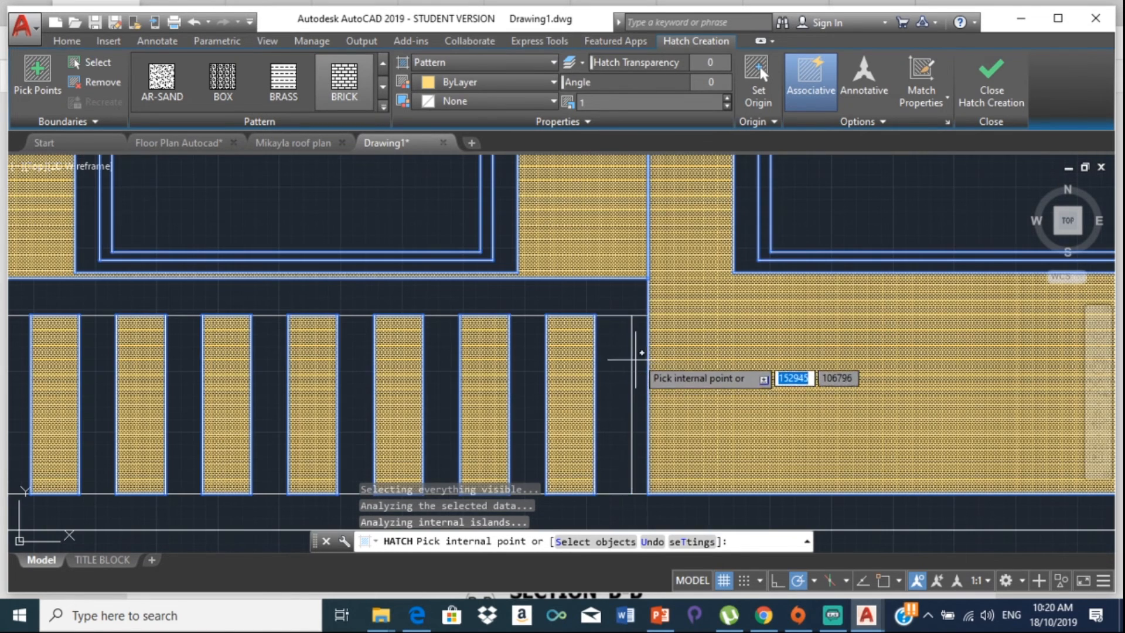
pyautogui.click(639, 355)
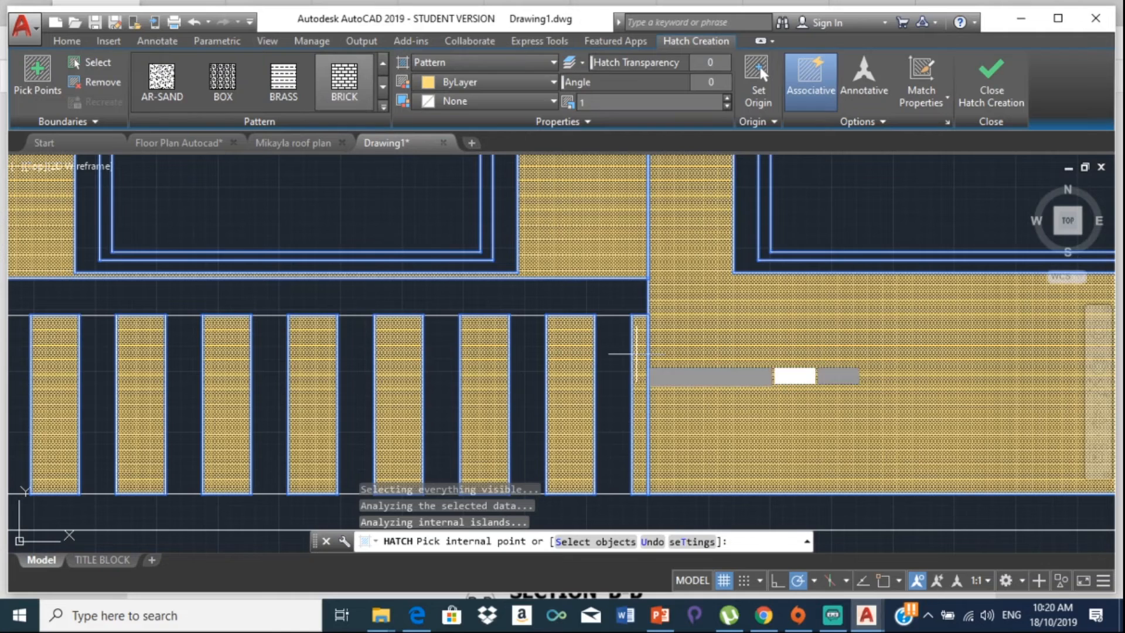
pyautogui.scroll(-4, 330, 395)
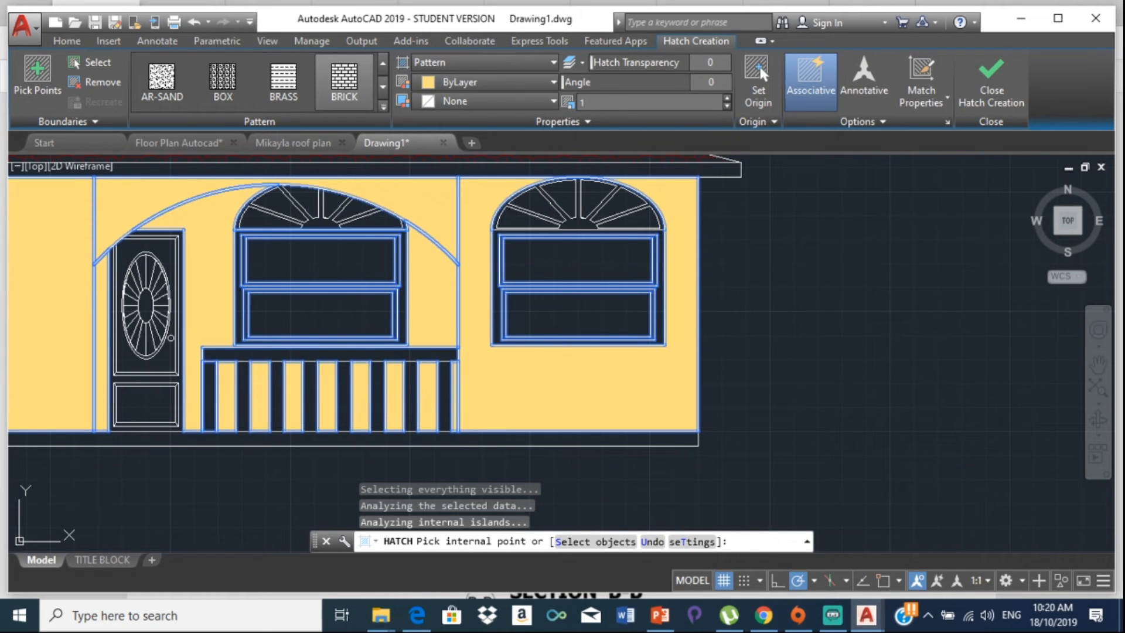
# Step: Pick points in the remaining dark gaps between the railing balusters for the brick hatch
pyautogui.click(241, 390)
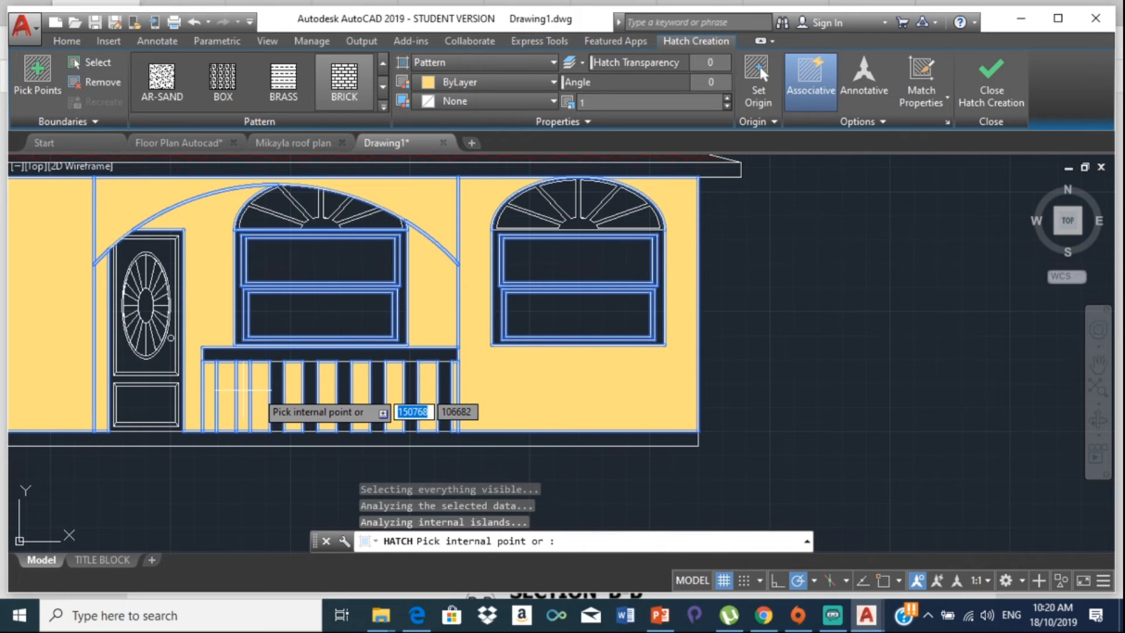
pyautogui.click(274, 380)
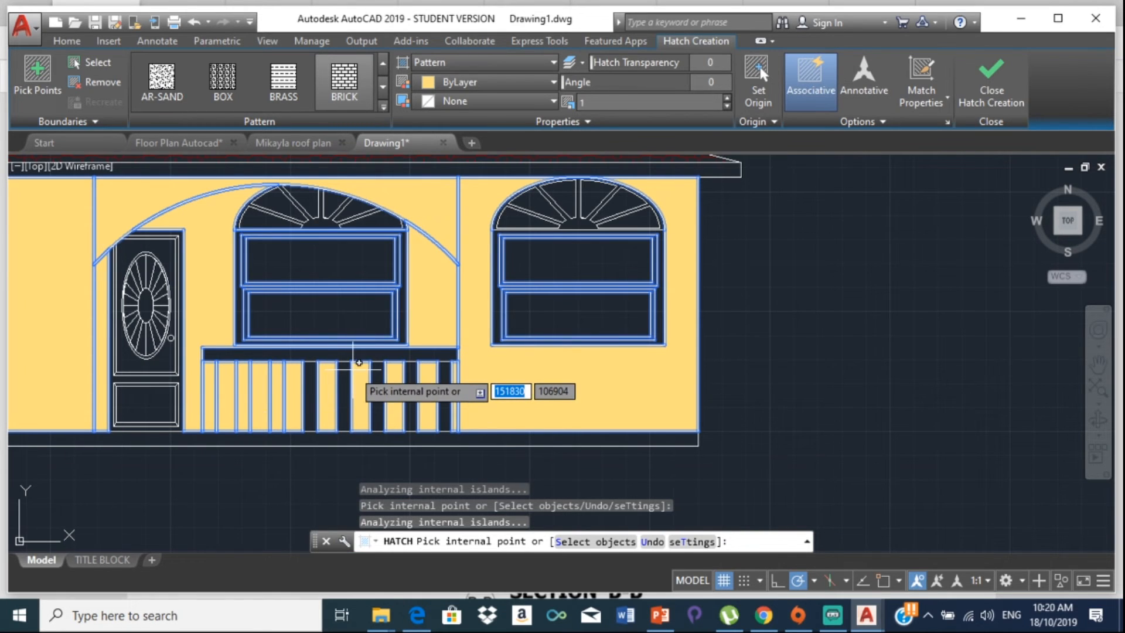
pyautogui.click(313, 383)
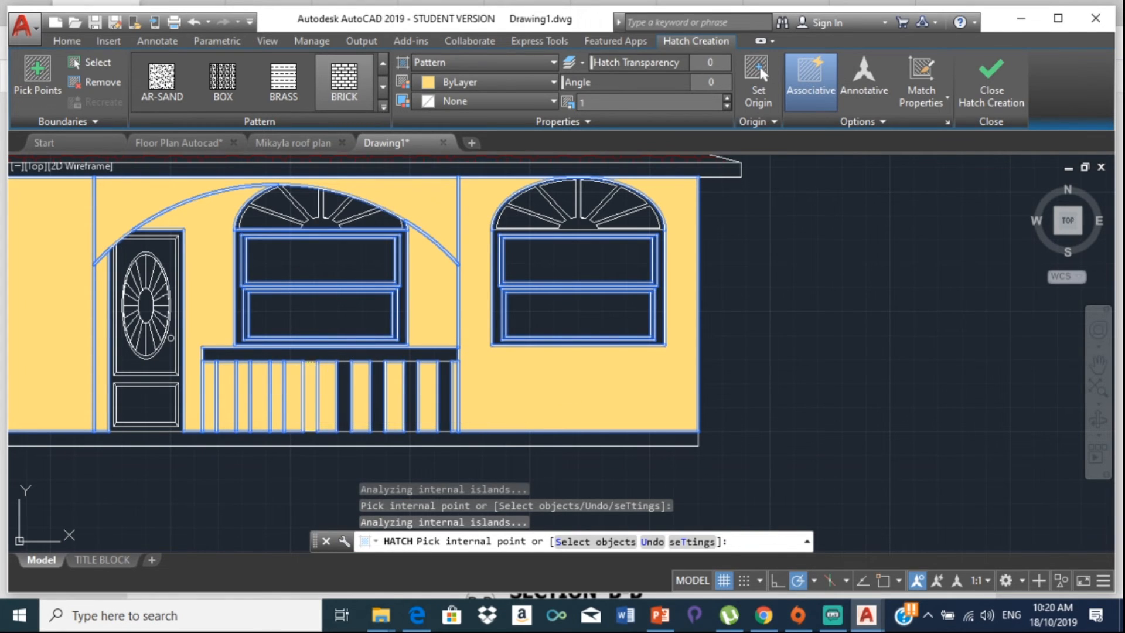
pyautogui.click(348, 384)
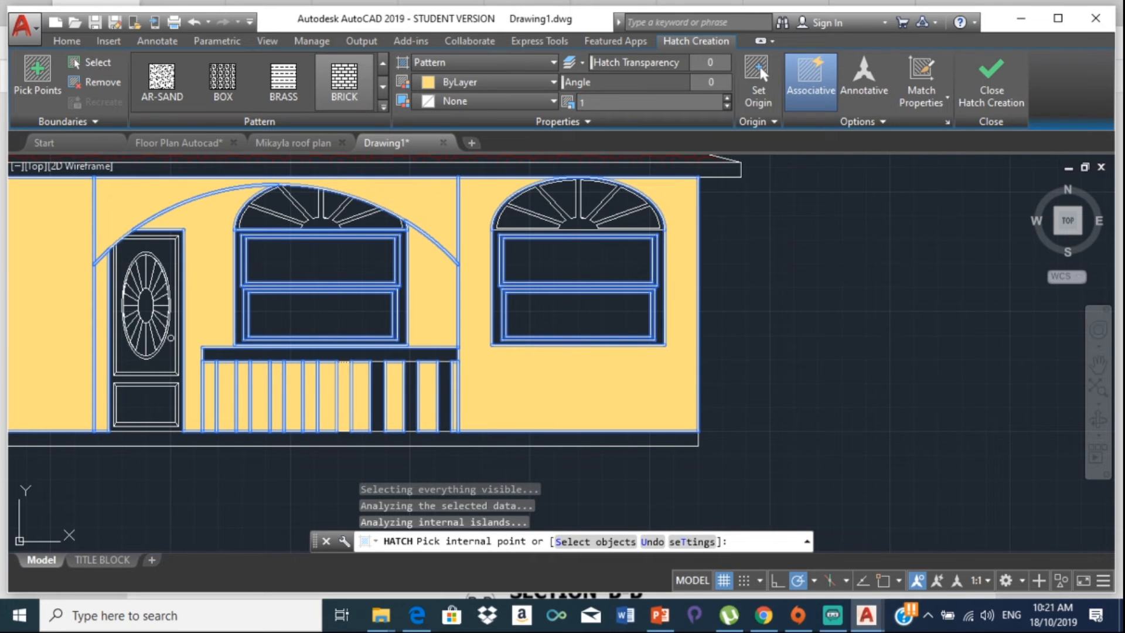
pyautogui.click(376, 384)
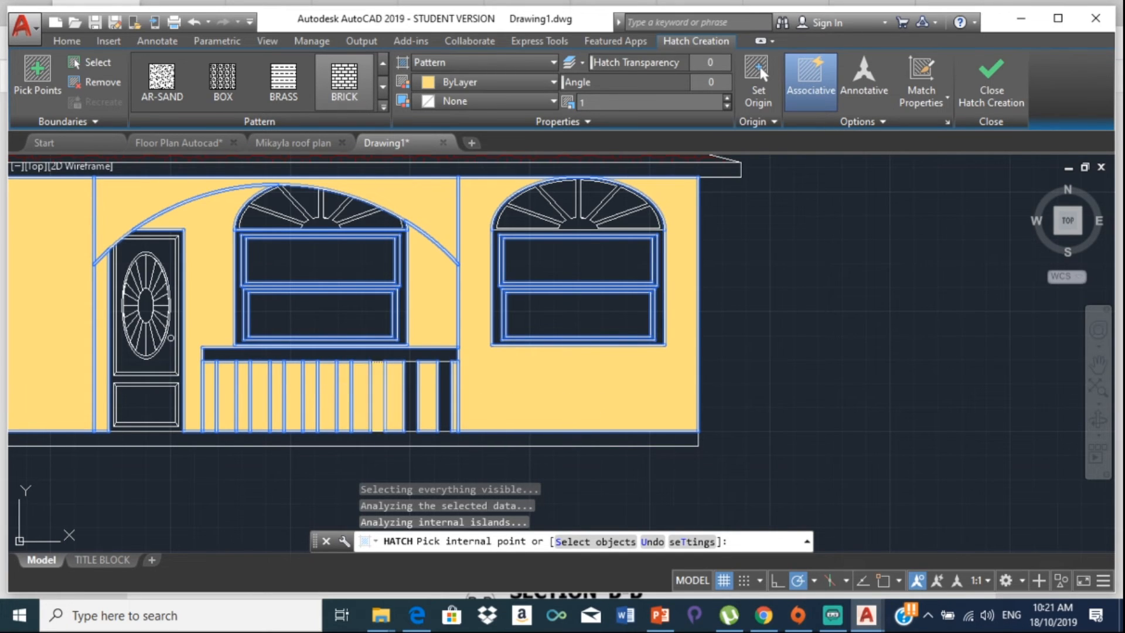
pyautogui.click(413, 382)
pyautogui.click(448, 377)
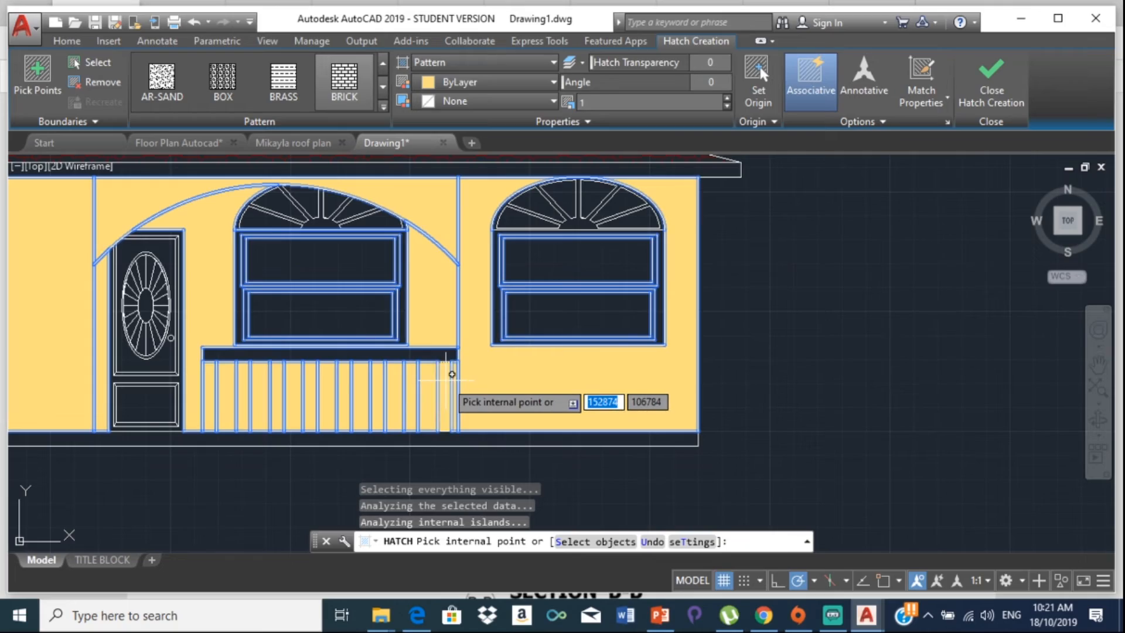
pyautogui.scroll(5, 452, 374)
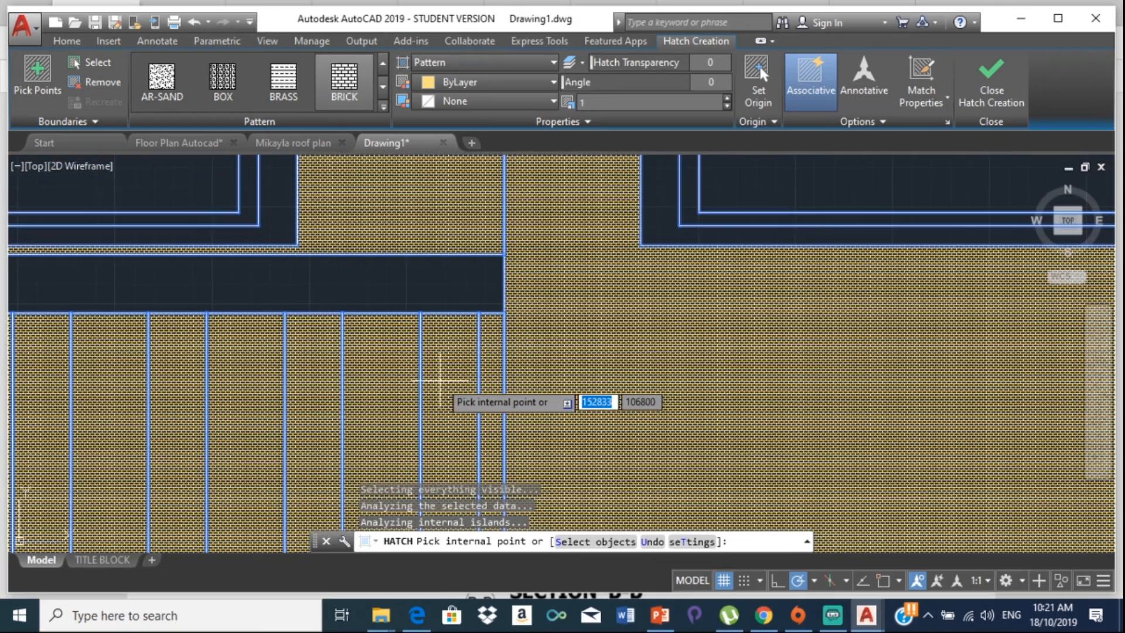
pyautogui.click(377, 281)
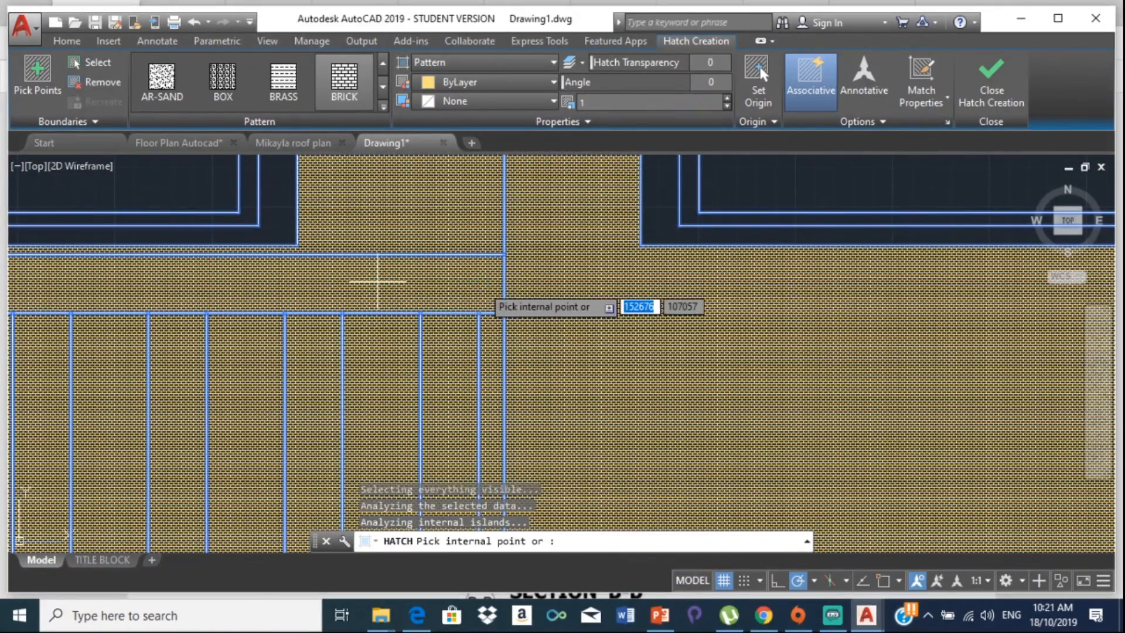
# Step: Try adding the left wall bay as another brick hatch area
pyautogui.scroll(6, 484, 292)
pyautogui.scroll(2, 482, 292)
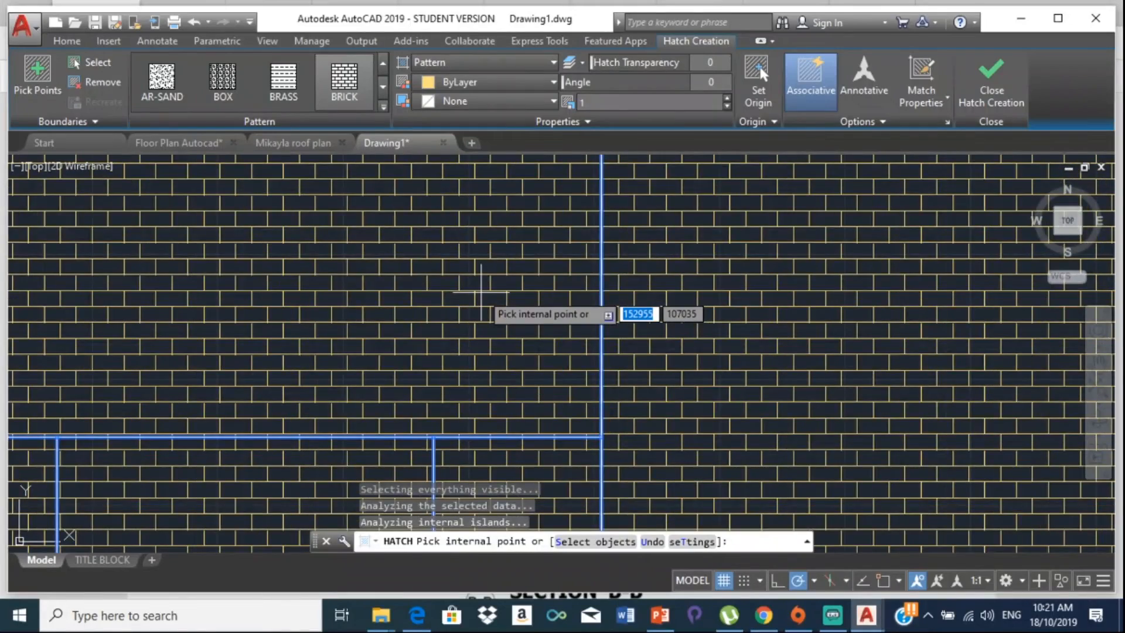
pyautogui.scroll(-8, 480, 292)
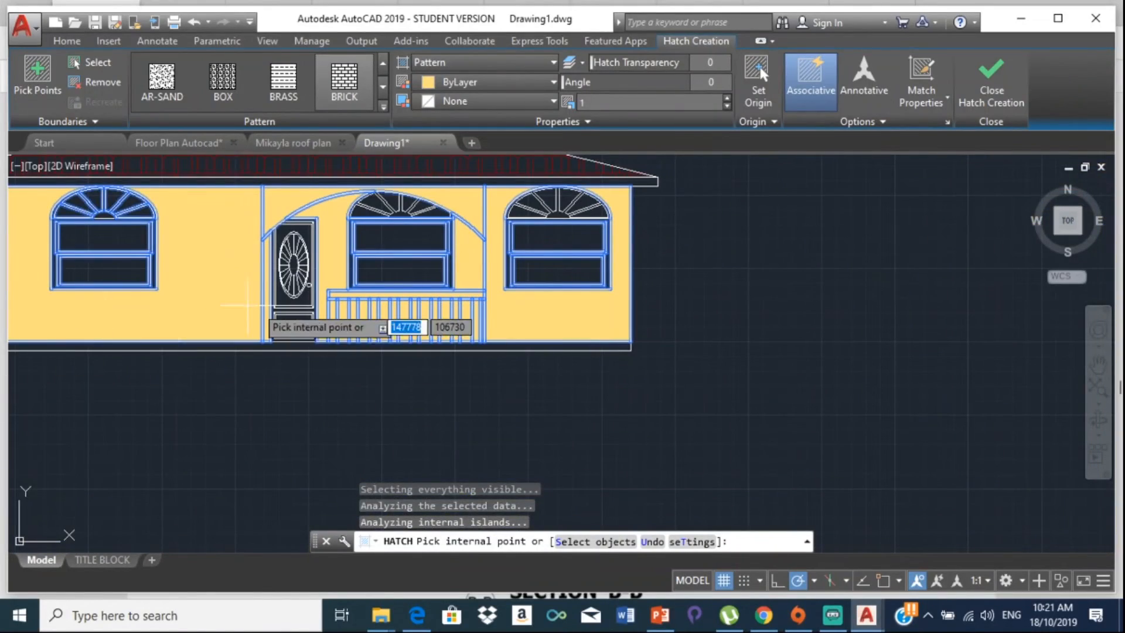
pyautogui.click(185, 262)
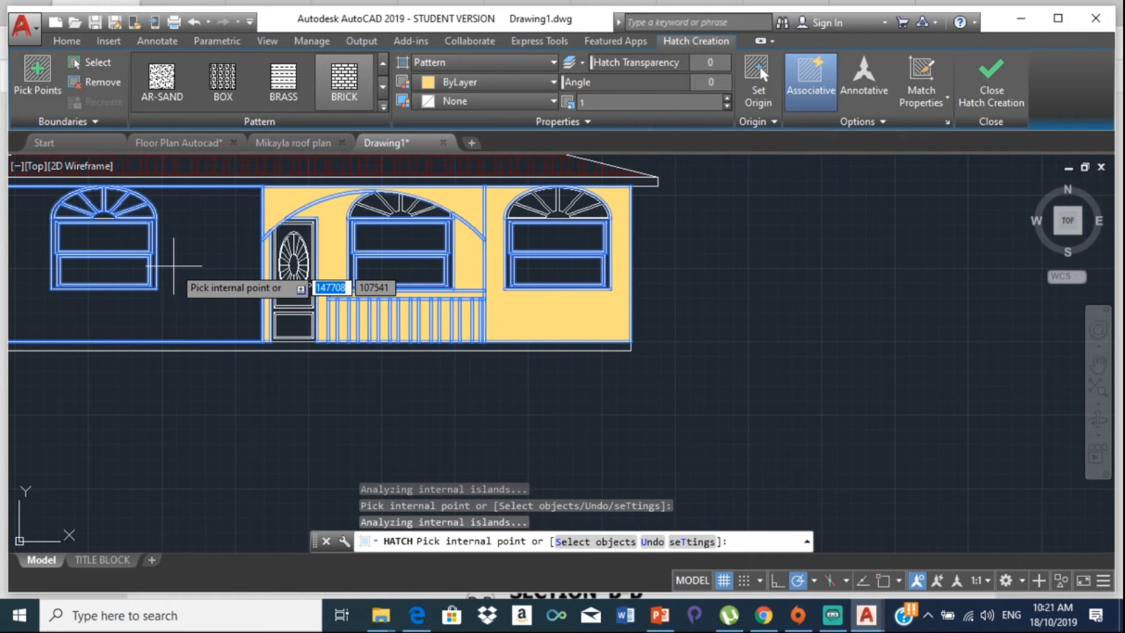
pyautogui.click(173, 265)
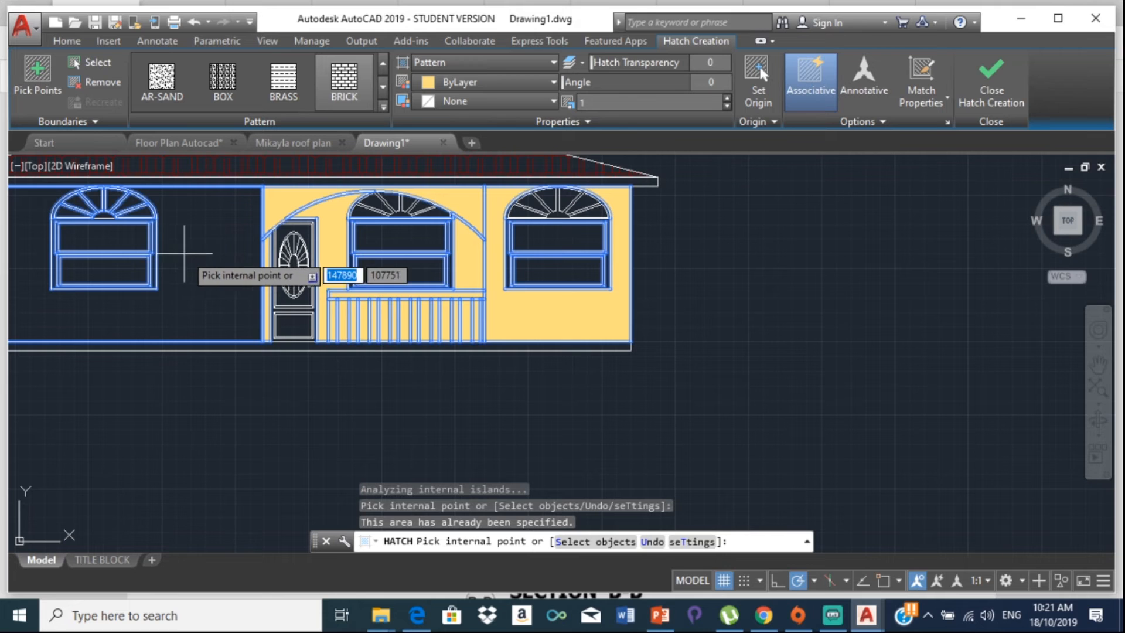
pyautogui.click(185, 254)
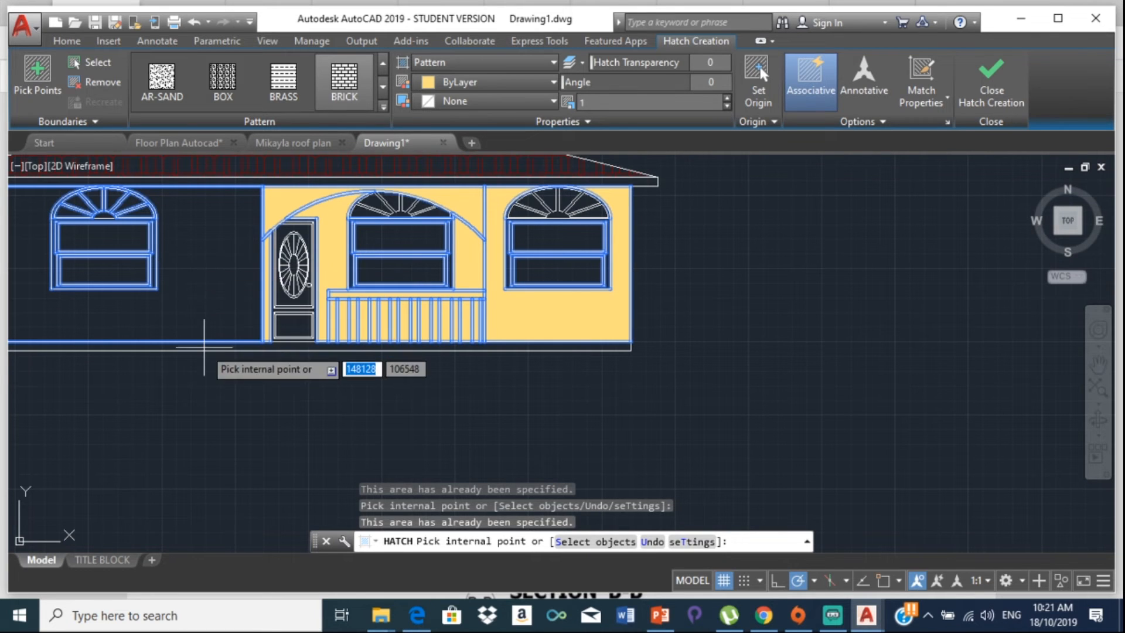
pyautogui.scroll(-5, 217, 367)
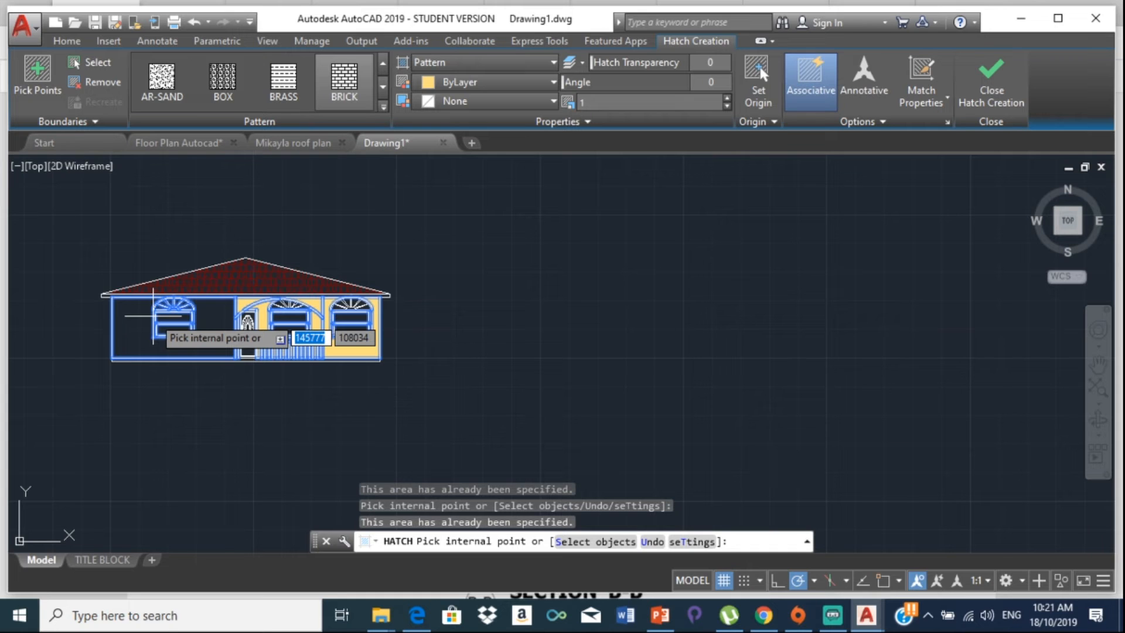
# Step: Cancel the running hatch and brick-hatch the left wall bay as a separate hatch
pyautogui.press('Escape')
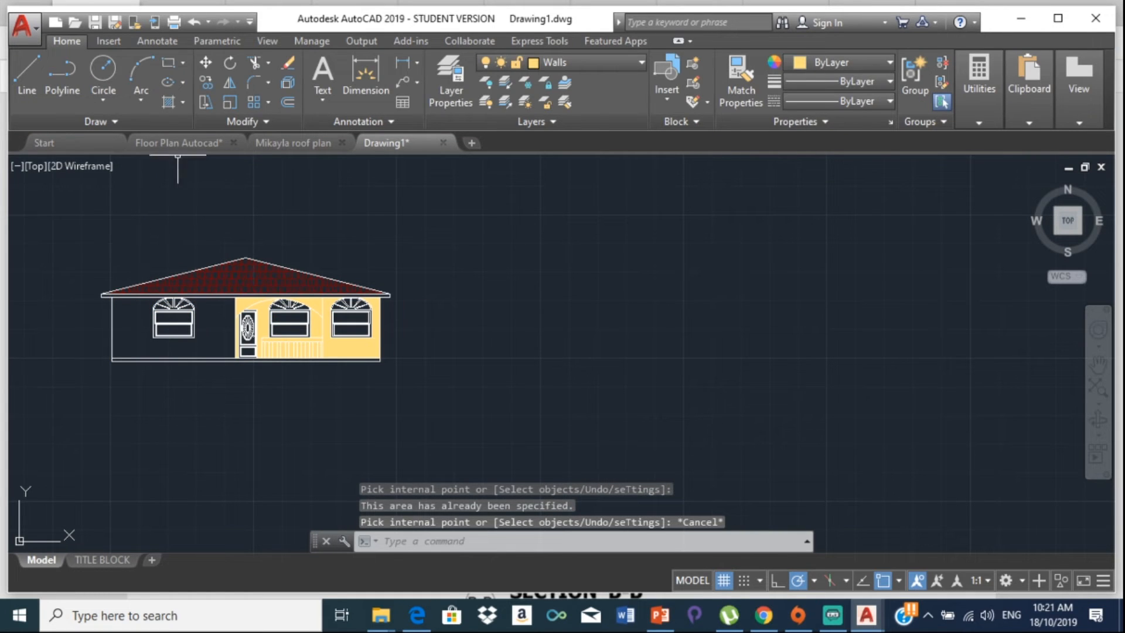
pyautogui.click(172, 104)
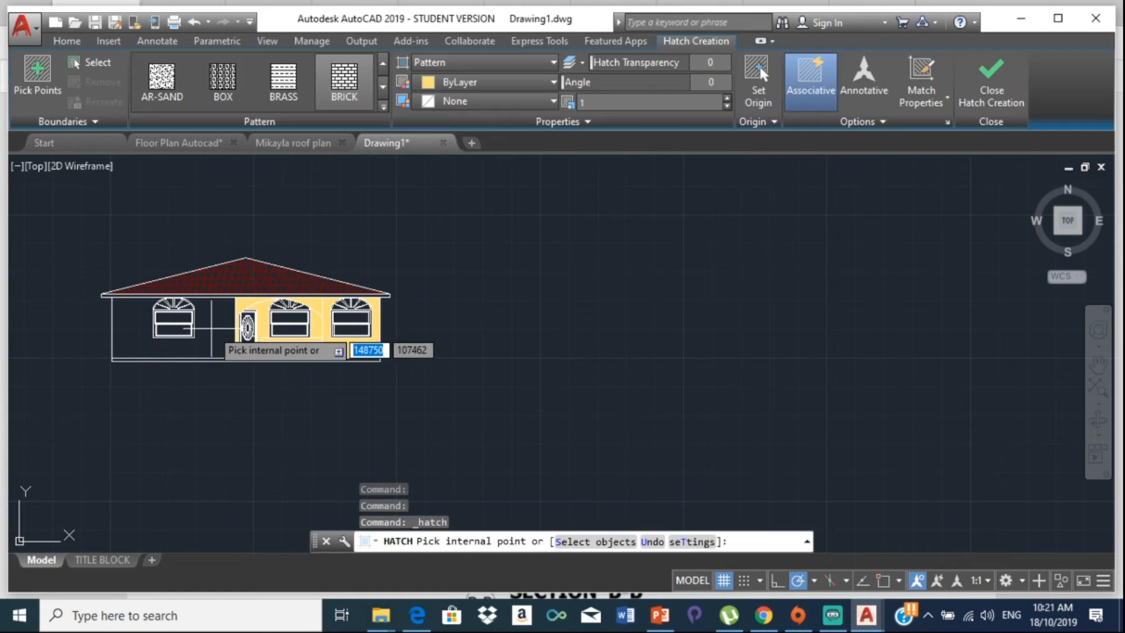
pyautogui.click(205, 326)
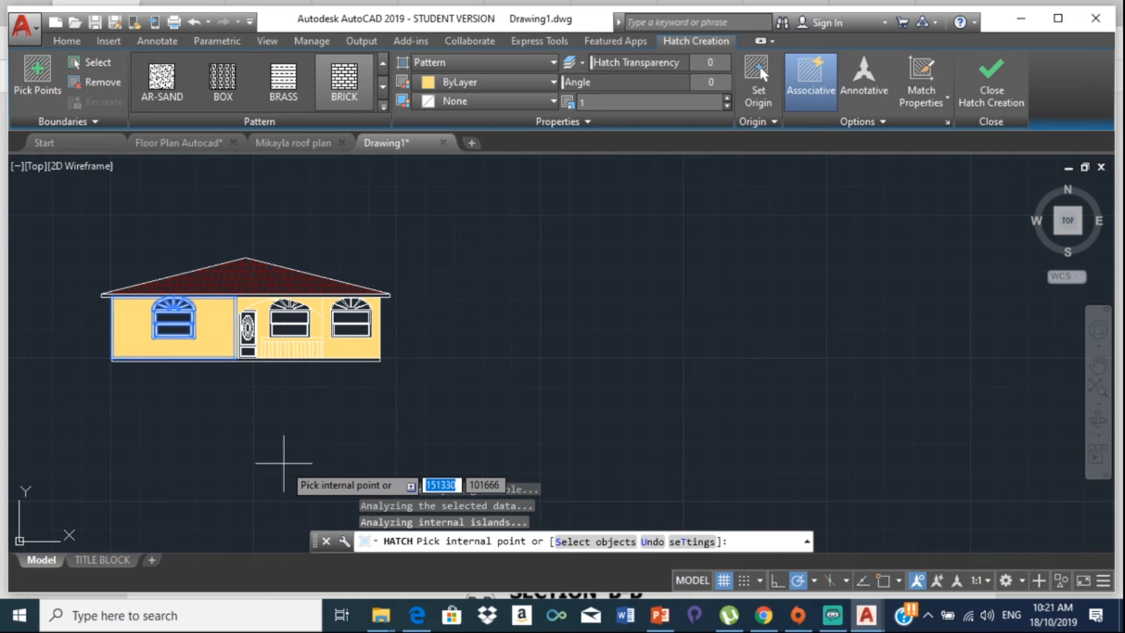
pyautogui.press('Escape')
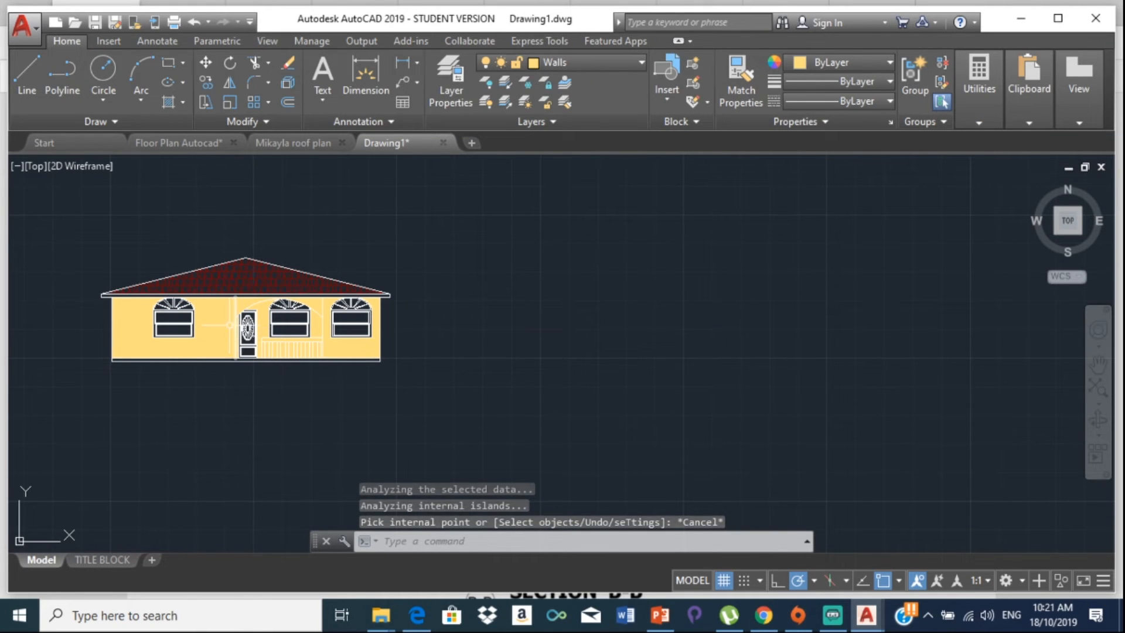
# Step: Change the left wall hatch's pattern scale to 100, then to 10, and deselect it
pyautogui.scroll(1, 215, 318)
pyautogui.click(221, 326)
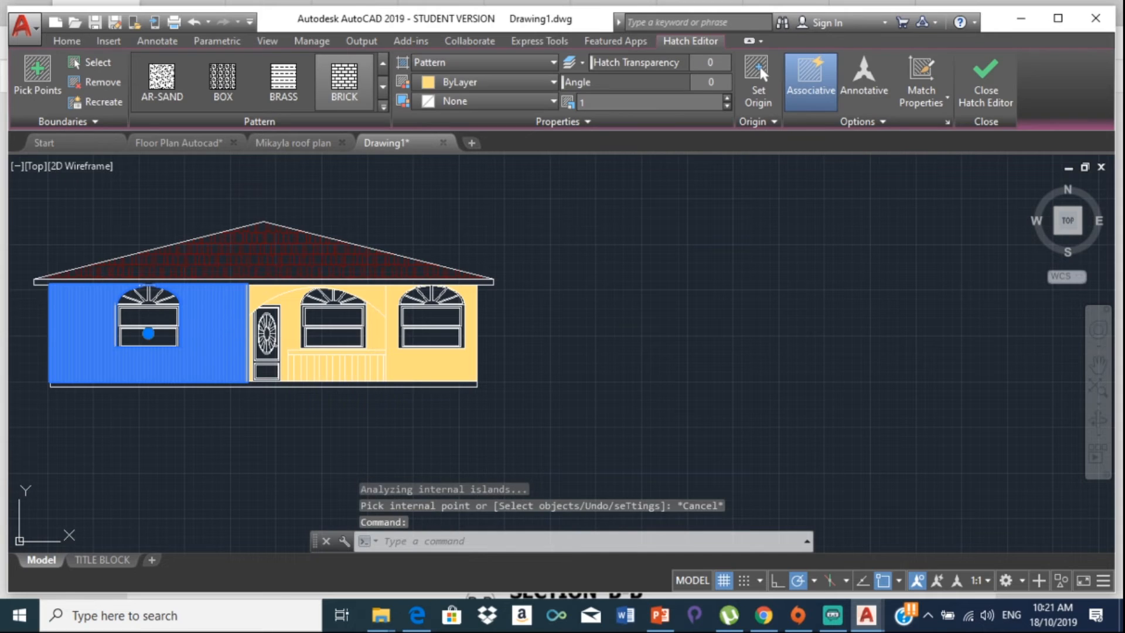
pyautogui.click(420, 251)
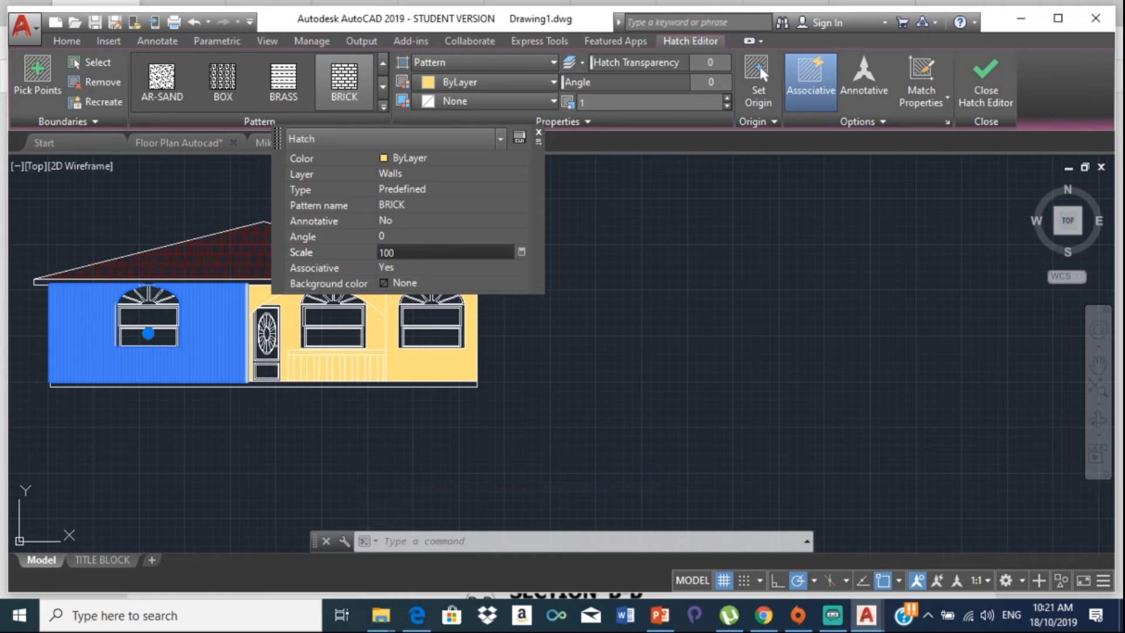
pyautogui.write('100')
pyautogui.press('Return')
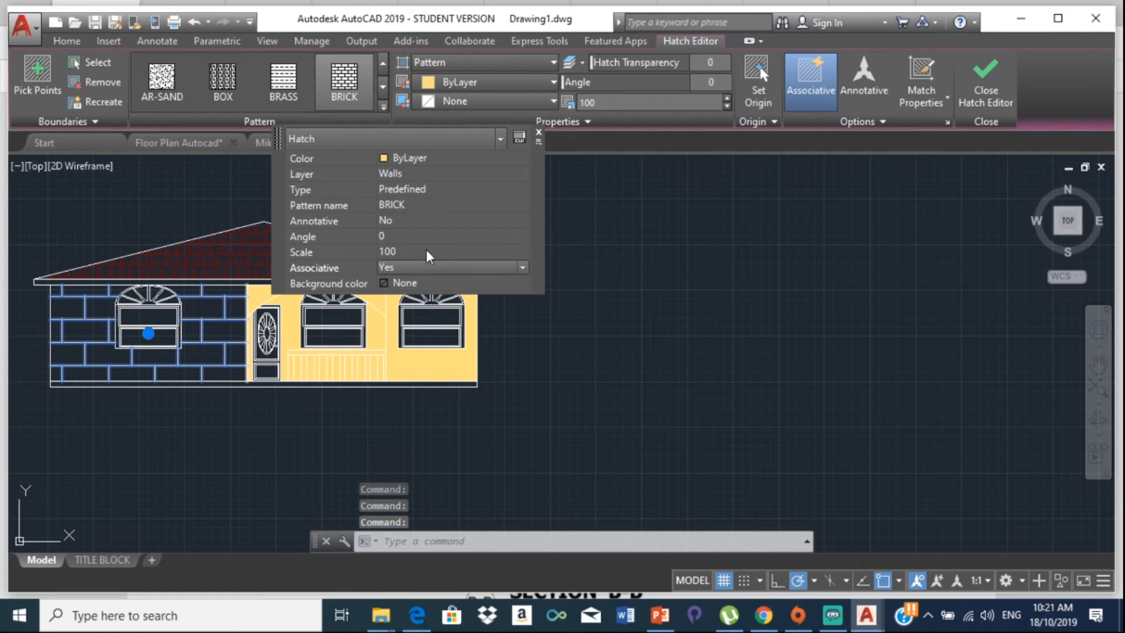
pyautogui.click(427, 251)
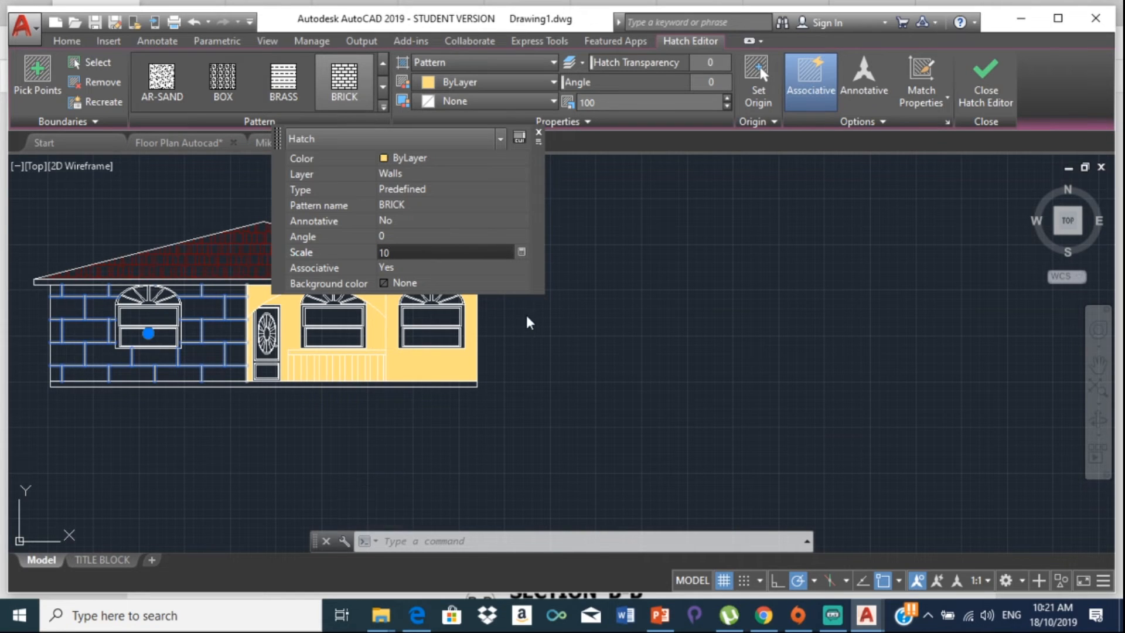
pyautogui.press('Return')
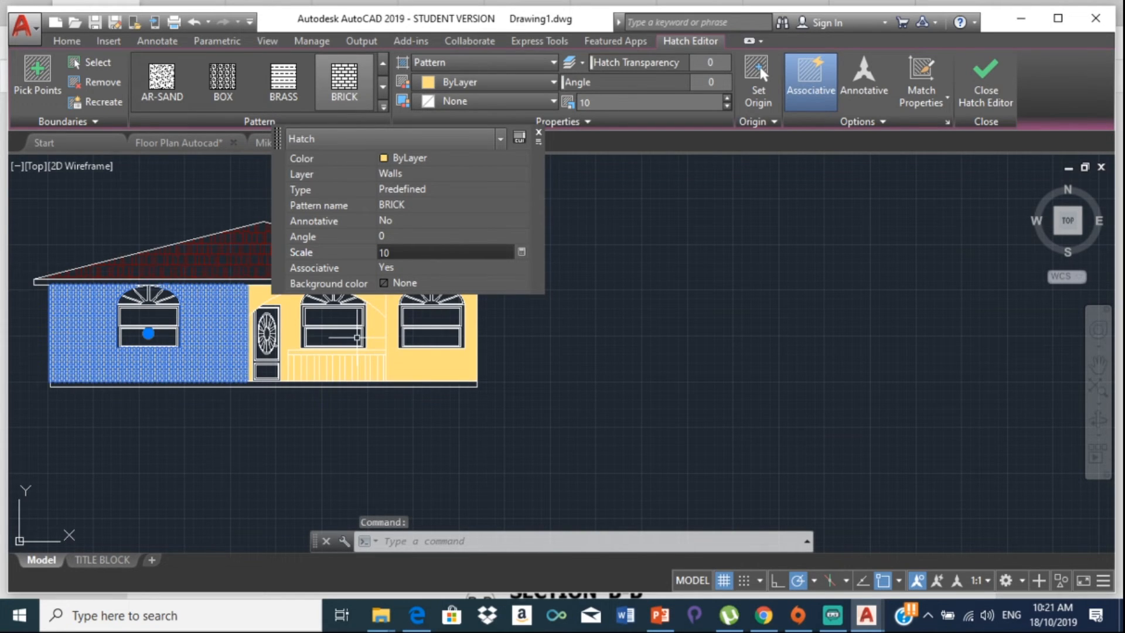
pyautogui.press('Escape')
pyautogui.scroll(4, 195, 319)
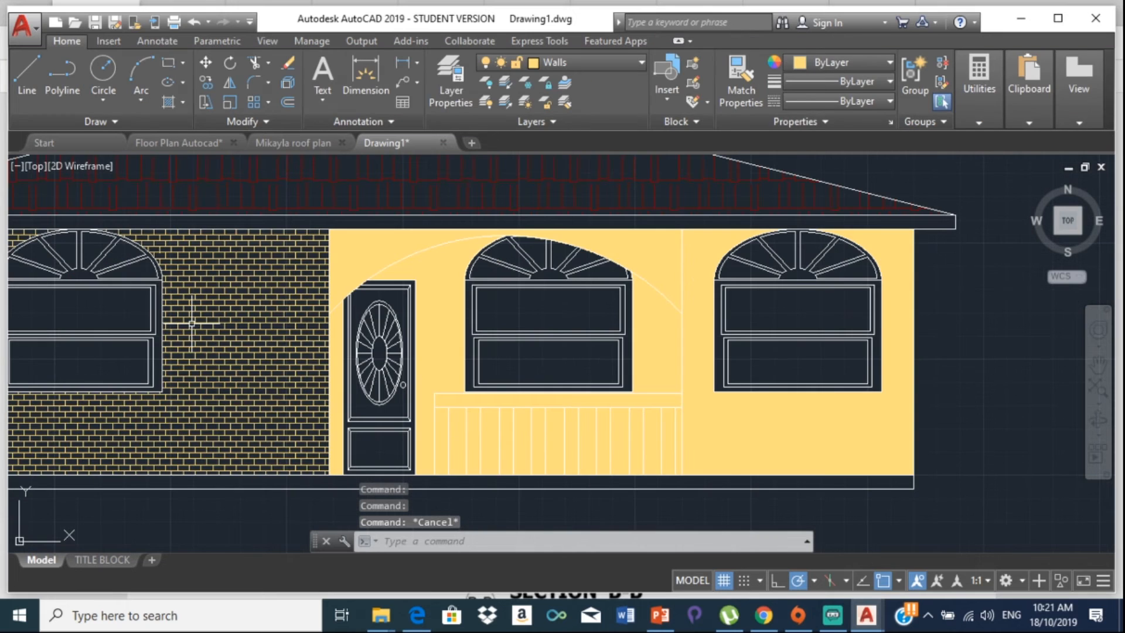
# Step: Set the right wall brick hatch's scale to 10 in the Properties palette, then deselect it
pyautogui.click(378, 245)
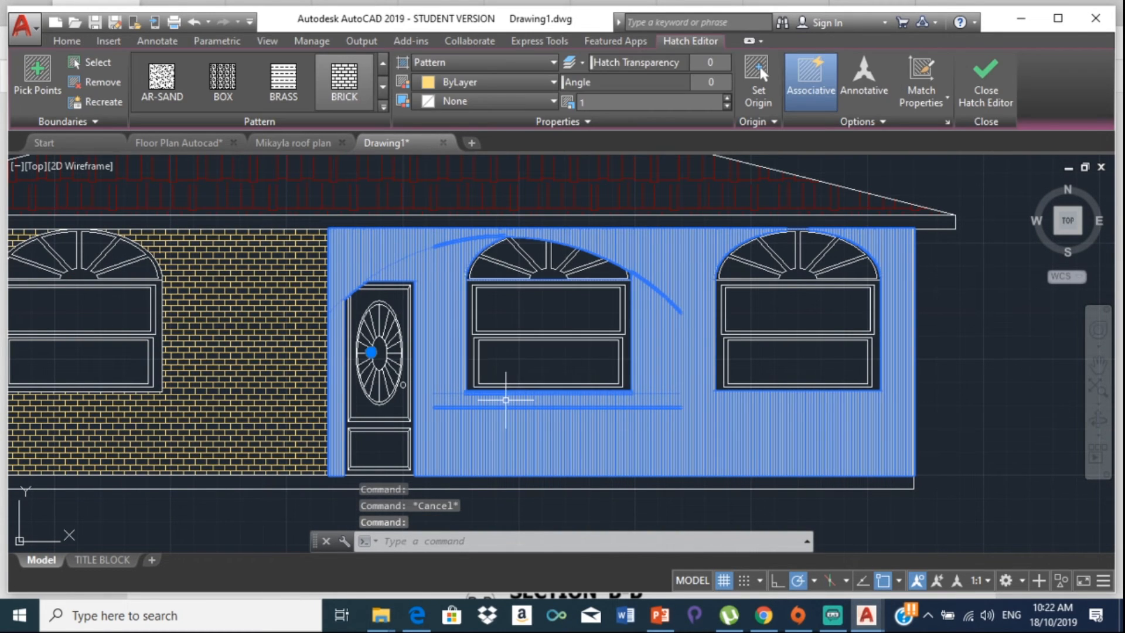
pyautogui.click(509, 430)
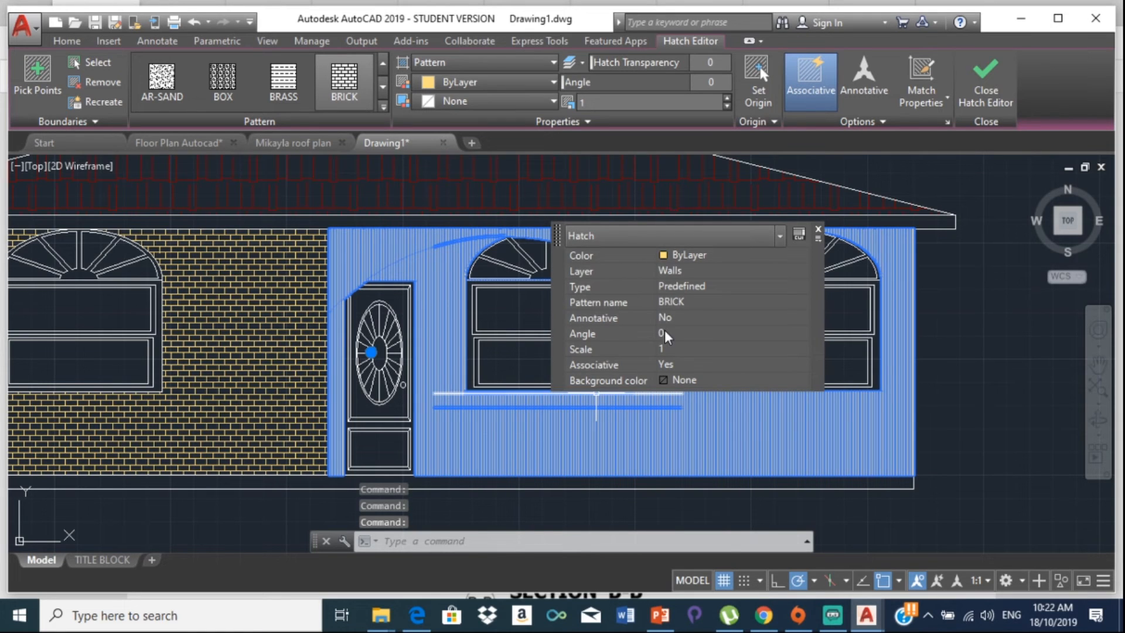
pyautogui.click(676, 349)
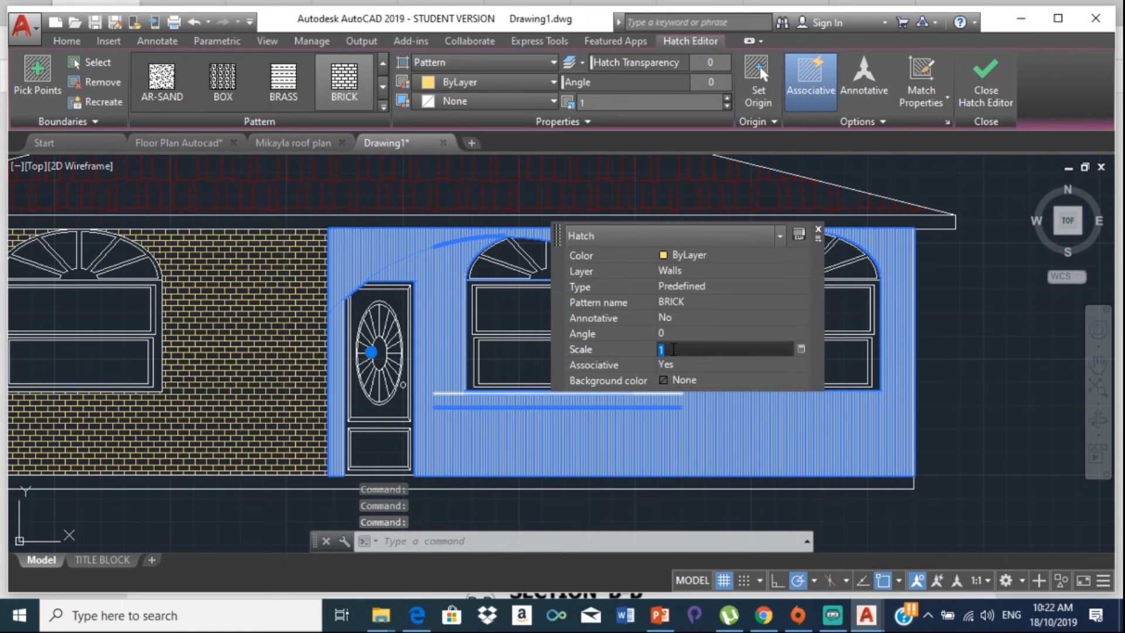
pyautogui.write('10')
pyautogui.click(998, 354)
pyautogui.scroll(2, 922, 353)
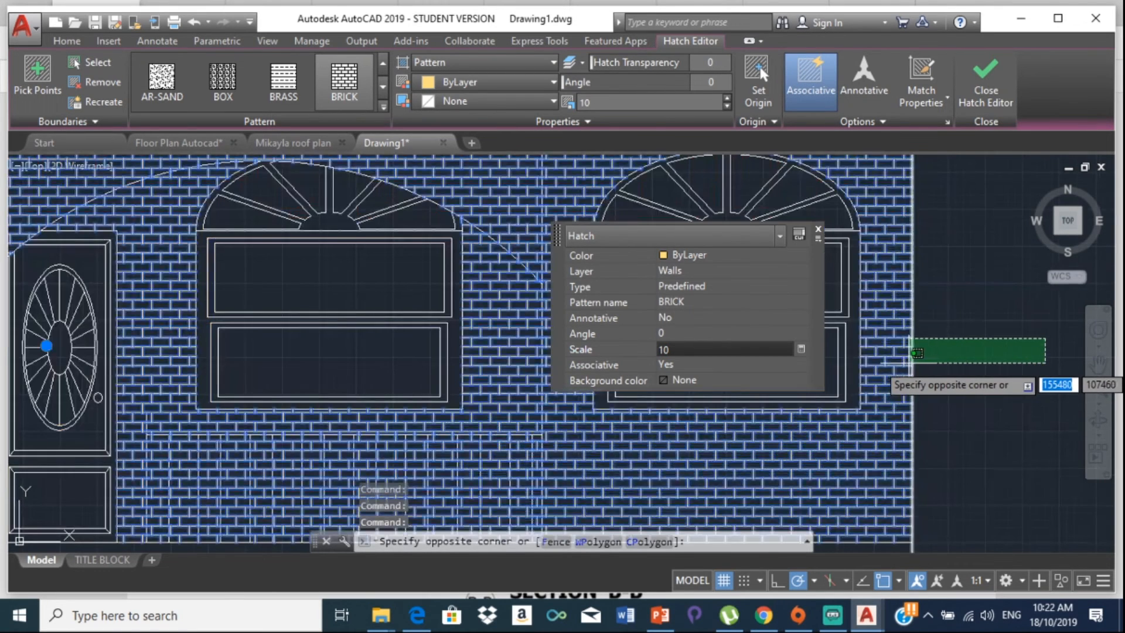
pyautogui.press('Escape')
pyautogui.press('Escape')
pyautogui.scroll(-4, 520, 375)
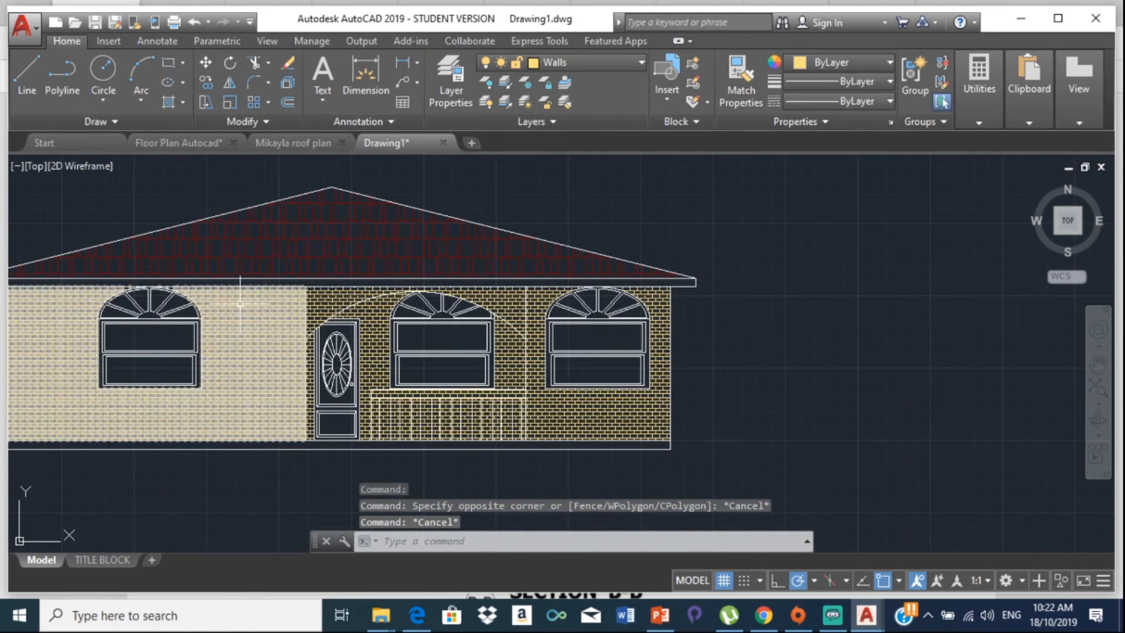
# Step: Zoom in to inspect the brick walls, then select the brick hatch around the door and railing
pyautogui.moveTo(252, 457)
pyautogui.mouseDown(button='middle')
pyautogui.moveTo(266, 484)
pyautogui.moveTo(540, 396)
pyautogui.mouseUp(button='middle')
pyautogui.scroll(5, 540, 396)
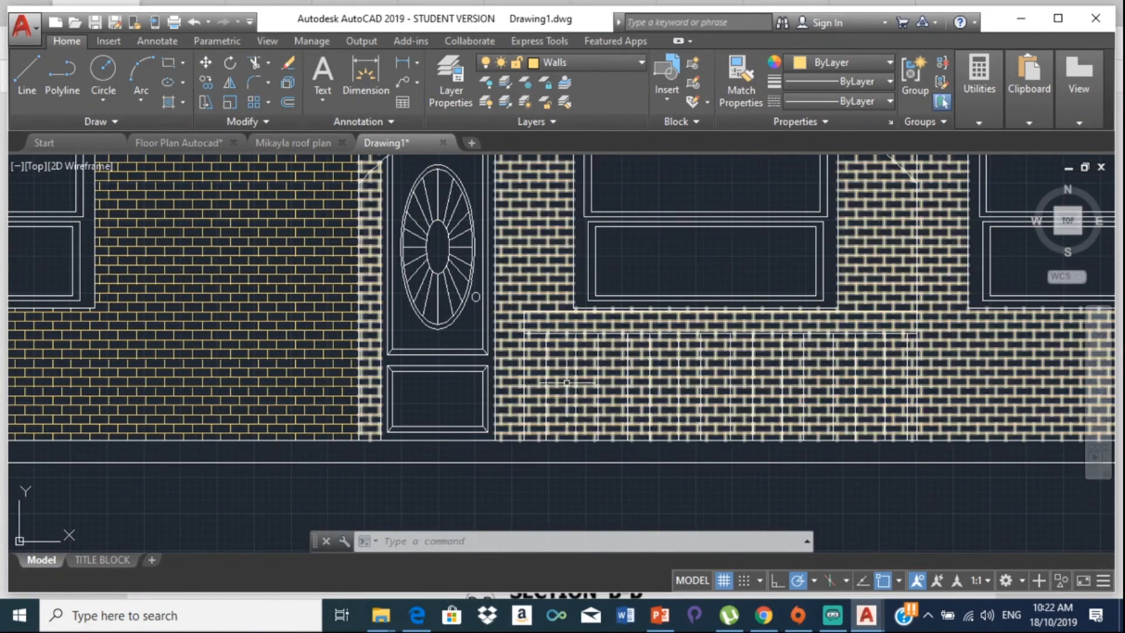
pyautogui.scroll(4, 539, 326)
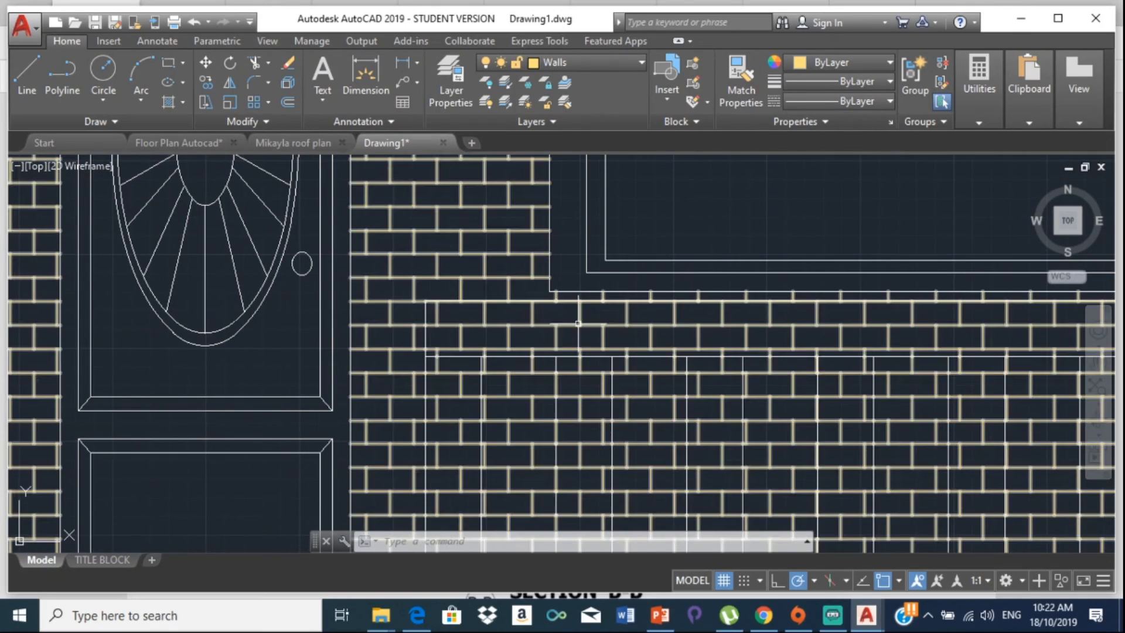
pyautogui.scroll(-4, 538, 321)
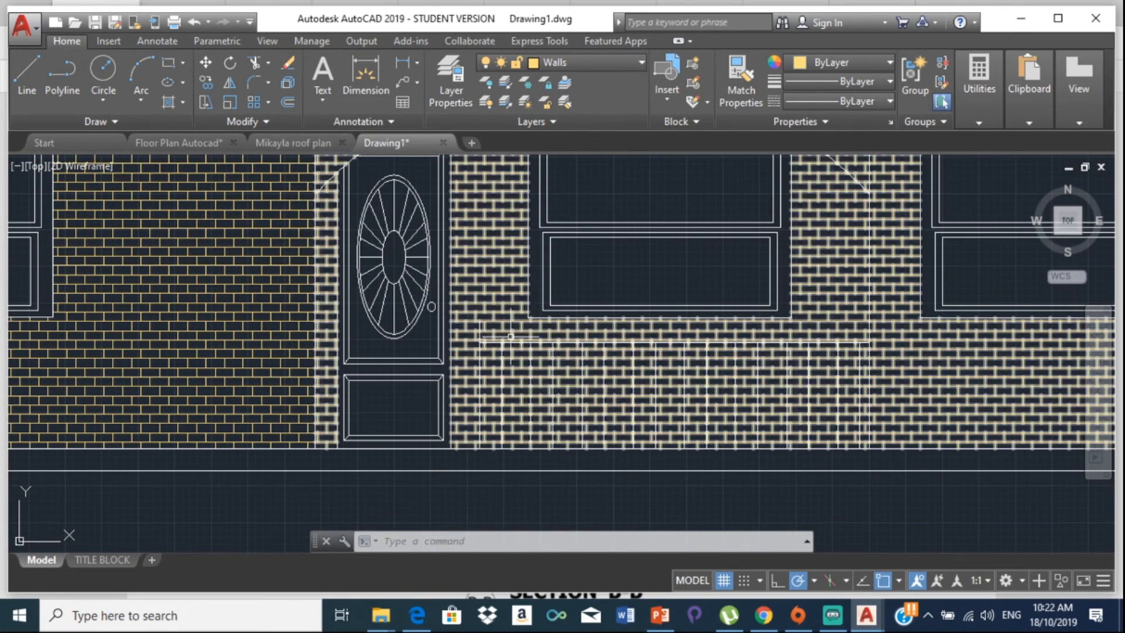
pyautogui.scroll(-6, 536, 326)
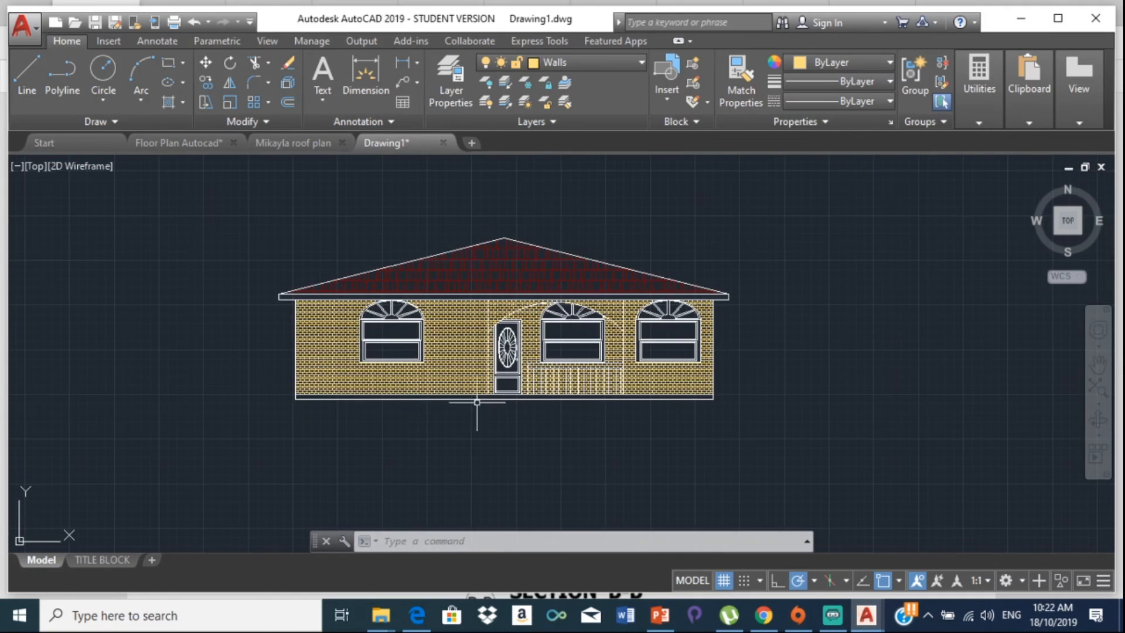
pyautogui.scroll(4, 600, 370)
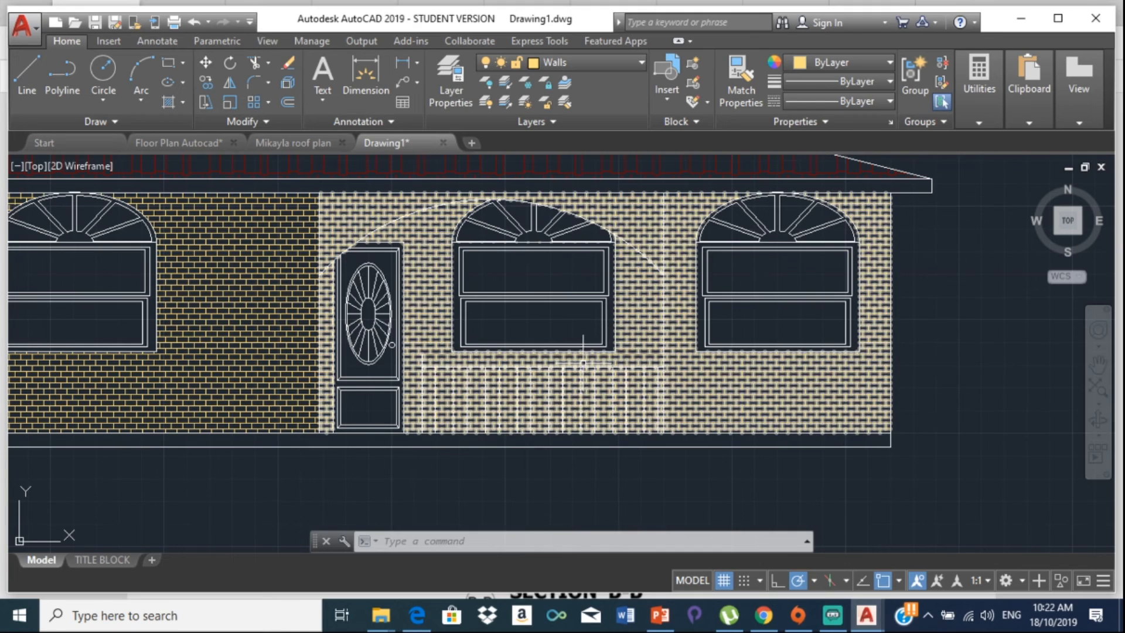
pyautogui.scroll(-4, 327, 364)
pyautogui.scroll(7, 411, 373)
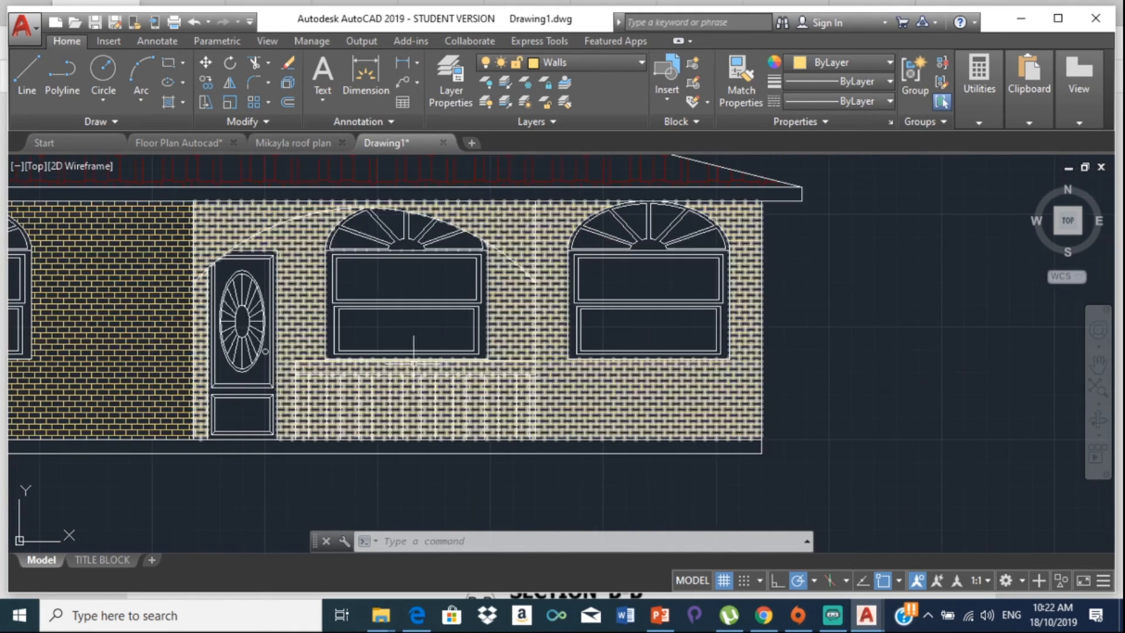
pyautogui.click(401, 368)
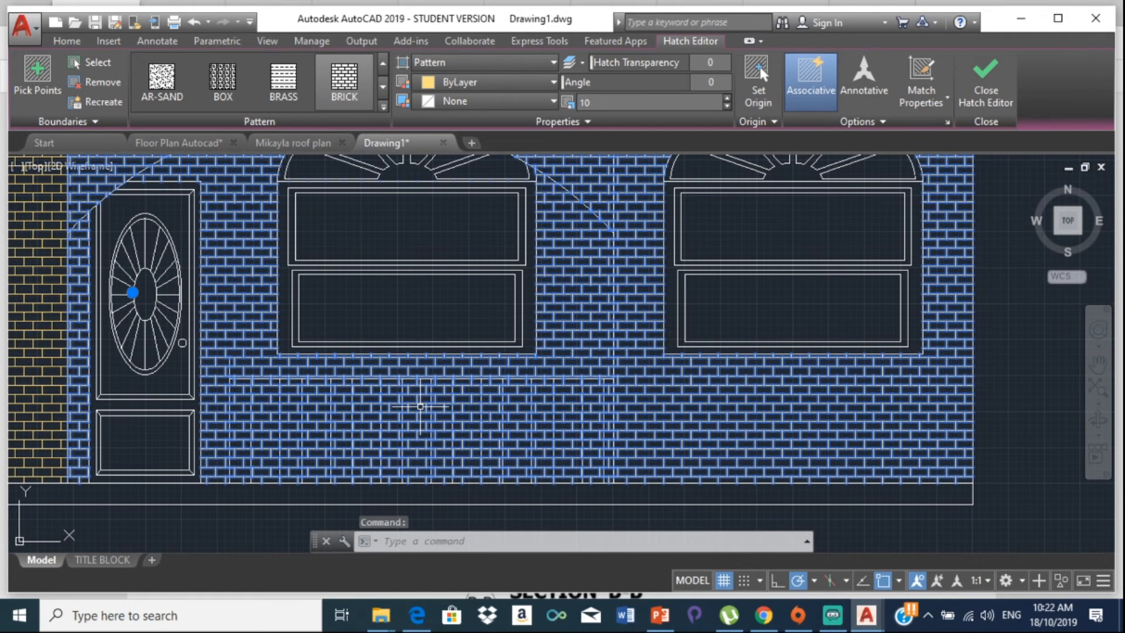
# Step: Delete the brick hatch over the door and railing and start a new SOLID hatch
pyautogui.press('Delete')
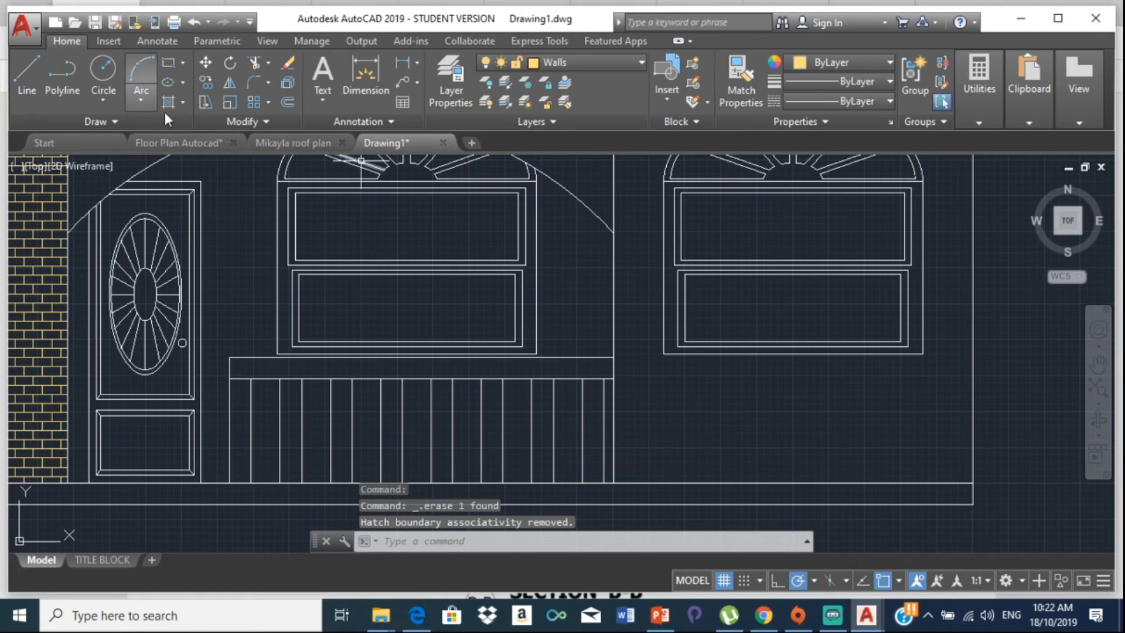
pyautogui.click(183, 101)
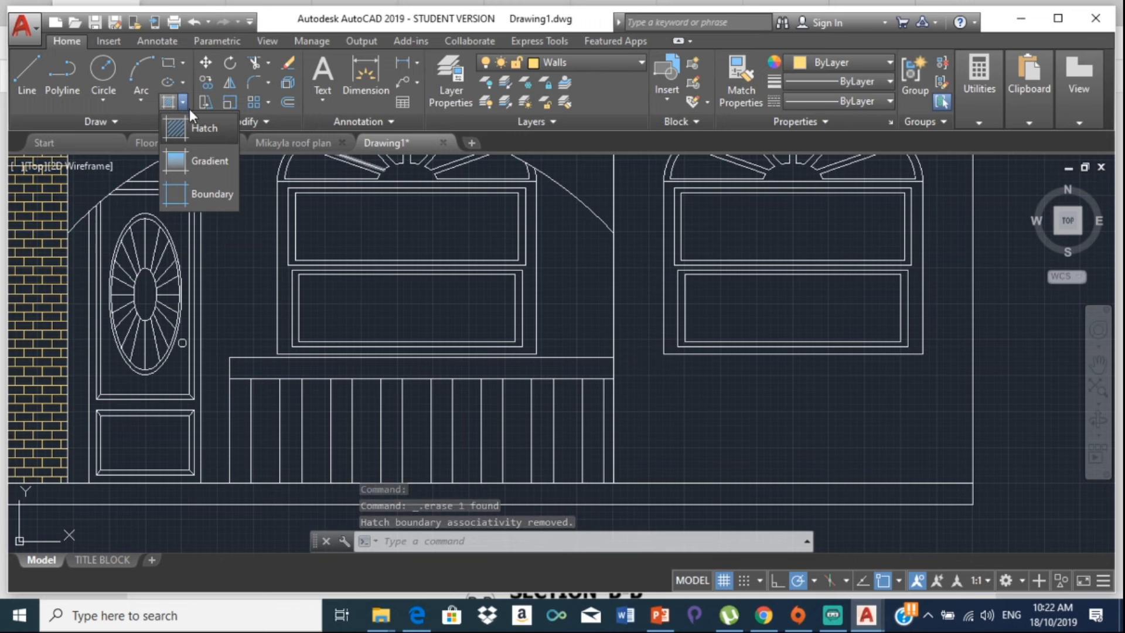
pyautogui.click(199, 127)
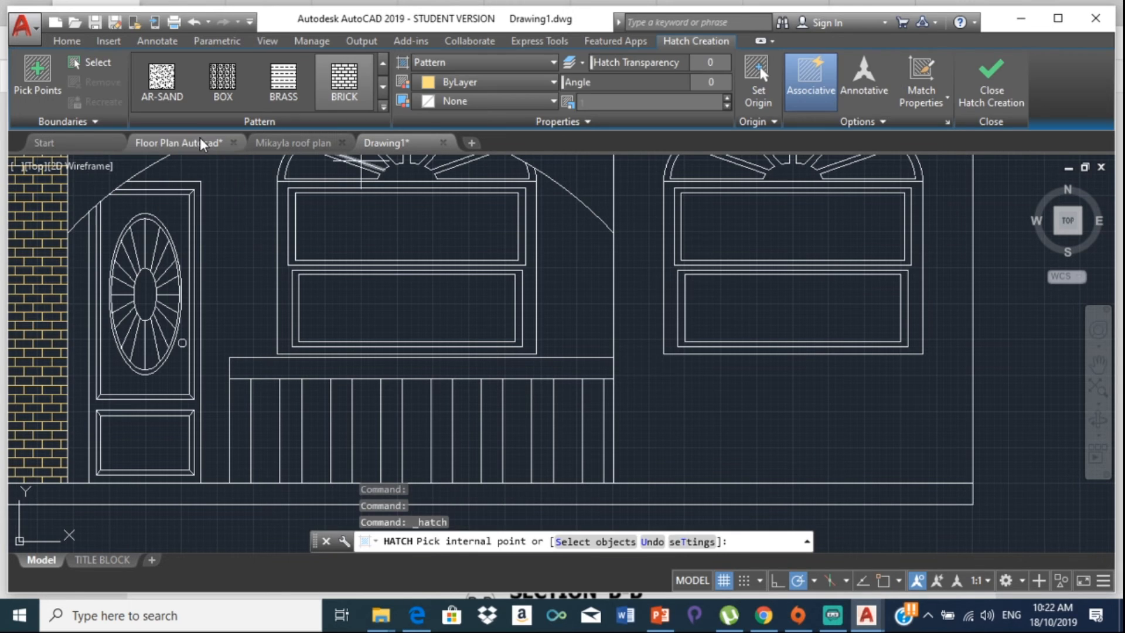
pyautogui.moveTo(199, 144)
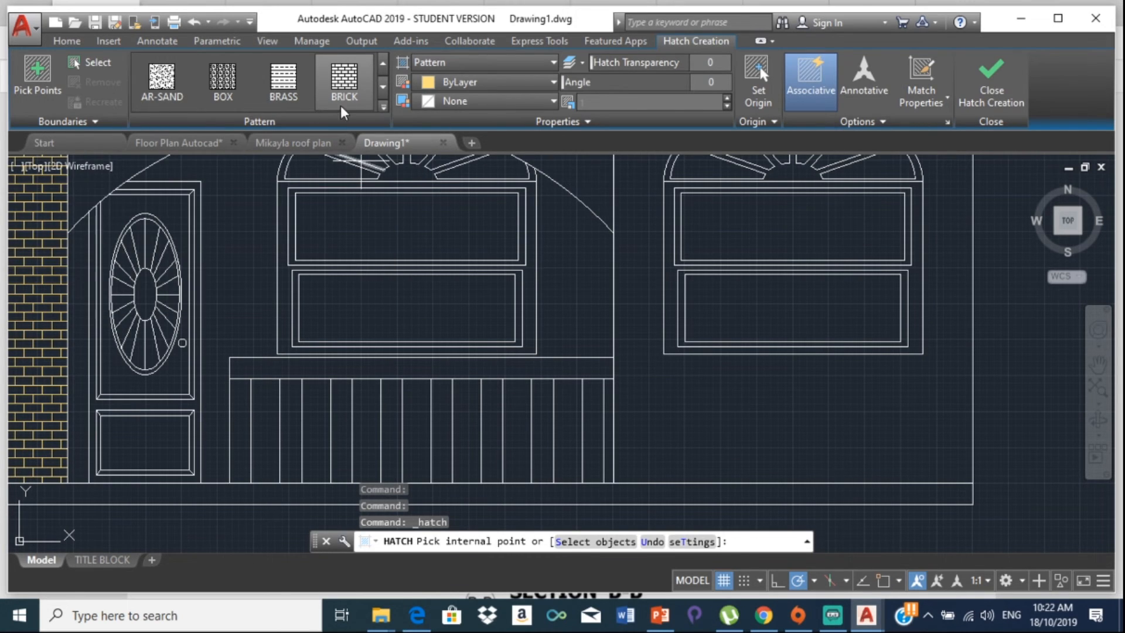
pyautogui.click(382, 95)
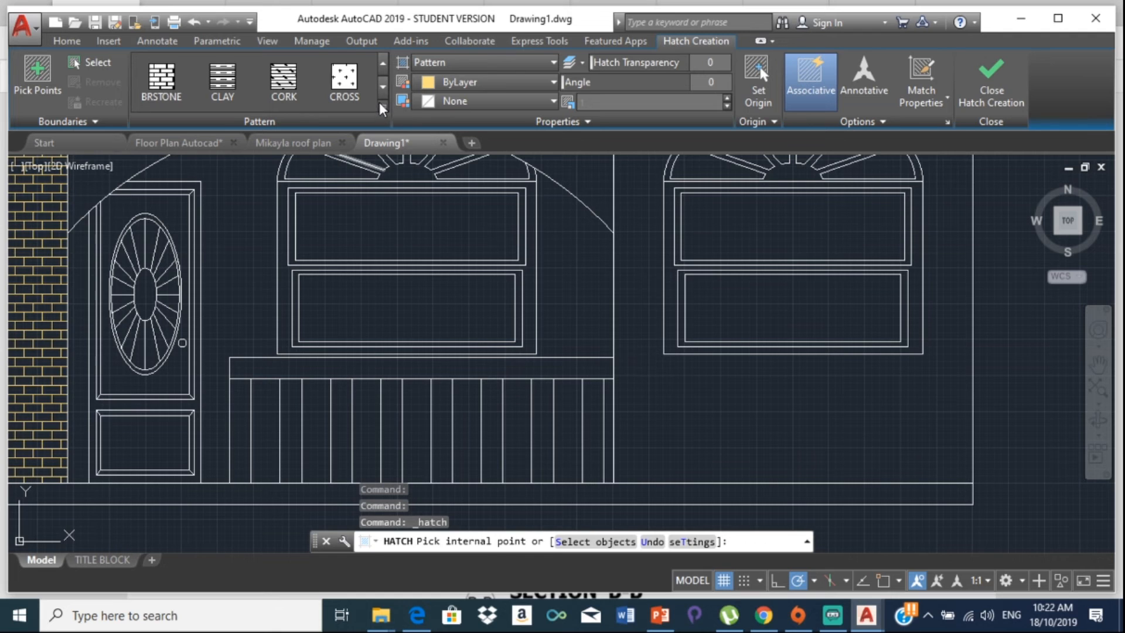
pyautogui.click(382, 106)
pyautogui.scroll(5, 208, 125)
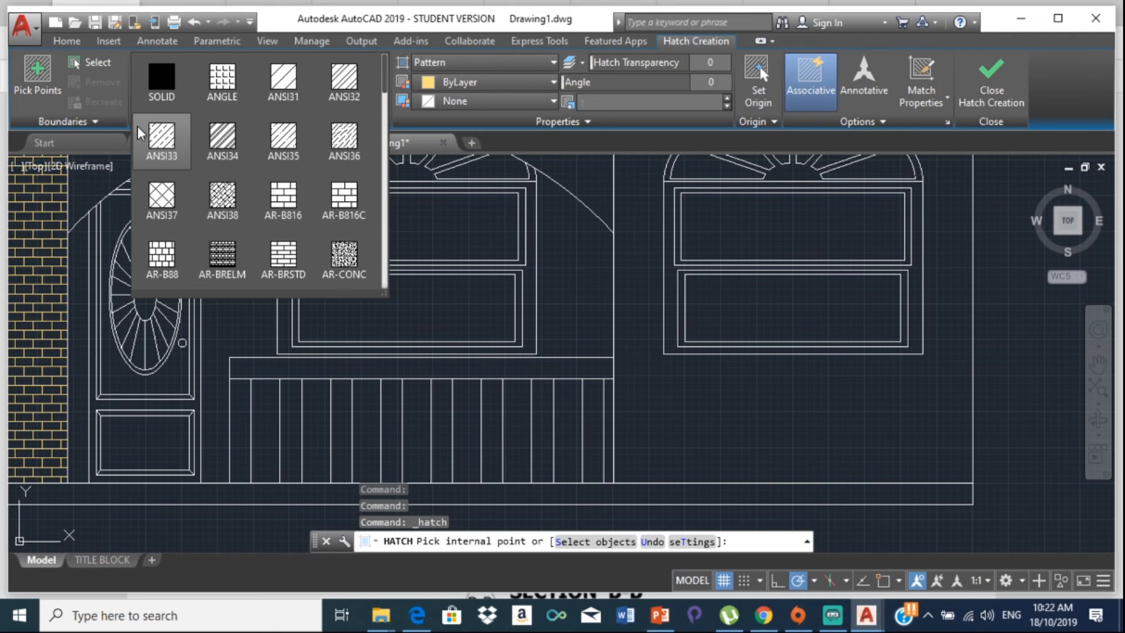
pyautogui.click(166, 83)
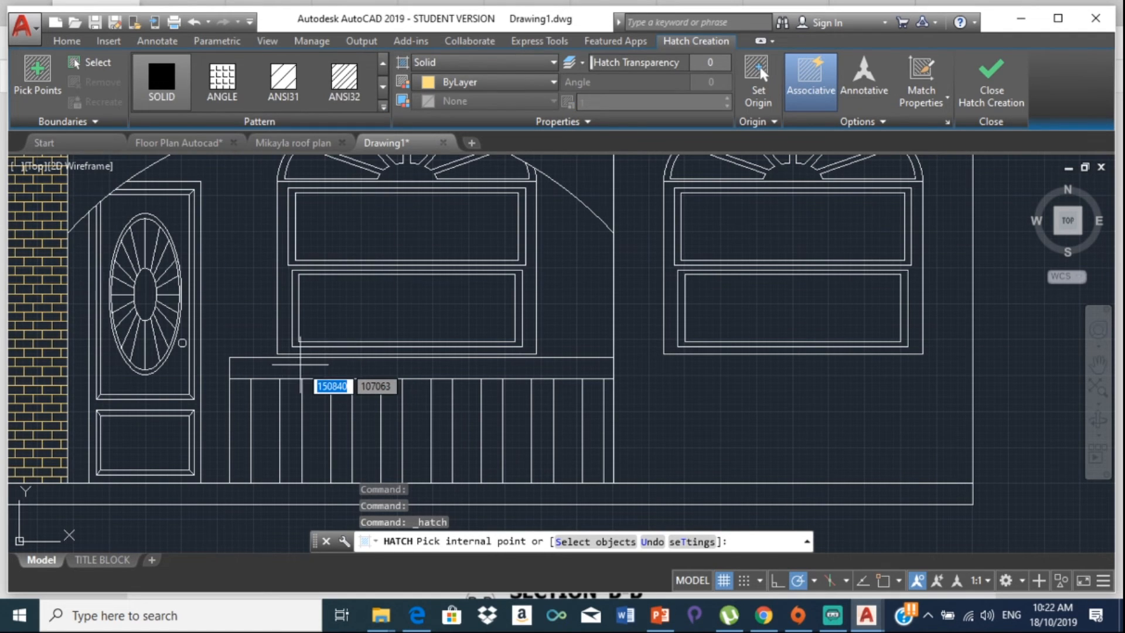
# Step: Solid-fill the railing's top rail and all eight balusters, then end the hatch
pyautogui.click(300, 365)
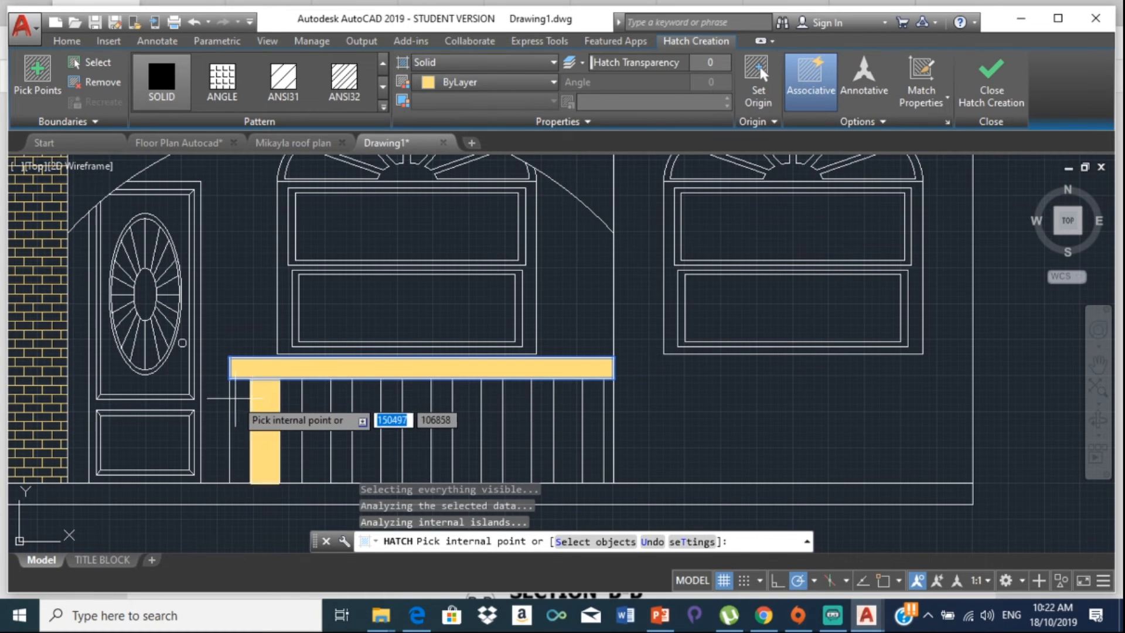
pyautogui.click(235, 404)
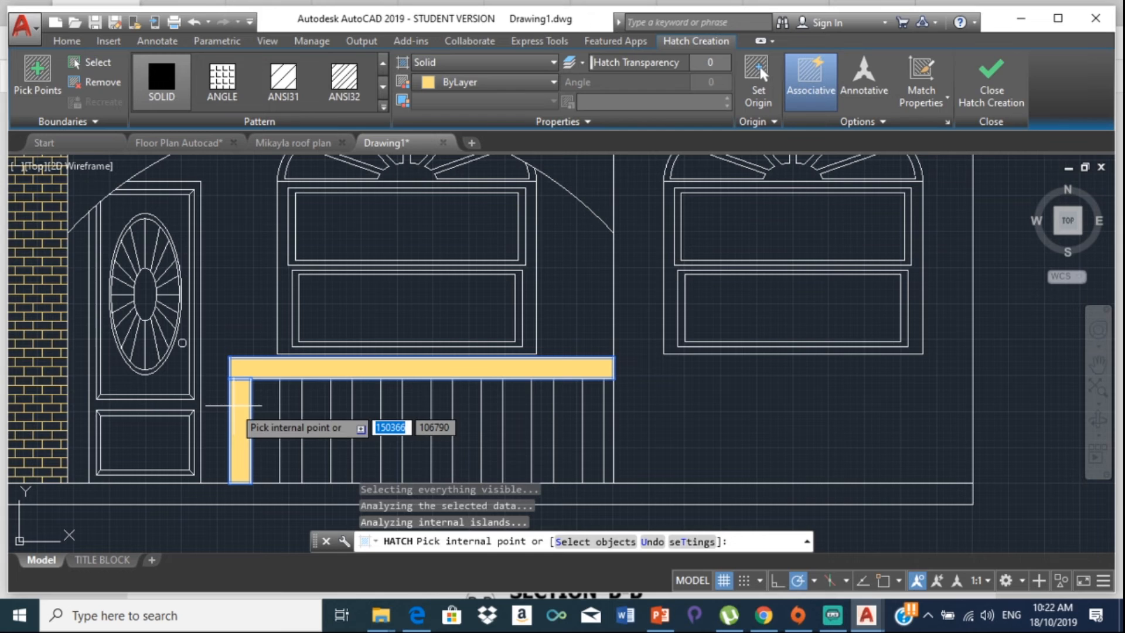
pyautogui.click(291, 387)
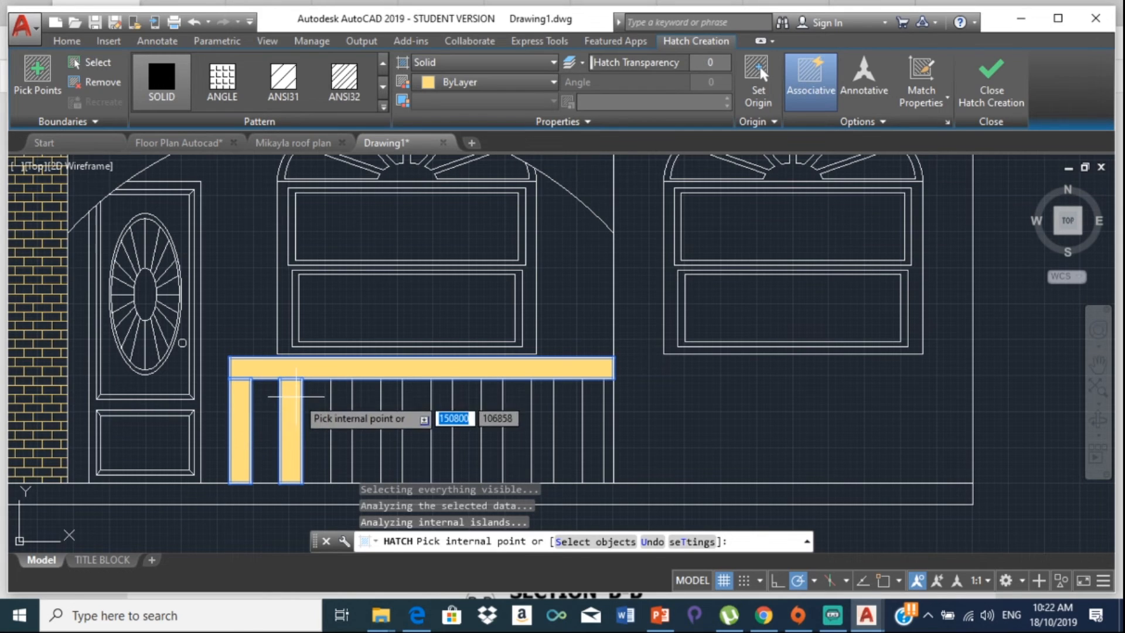
pyautogui.click(342, 386)
pyautogui.click(391, 391)
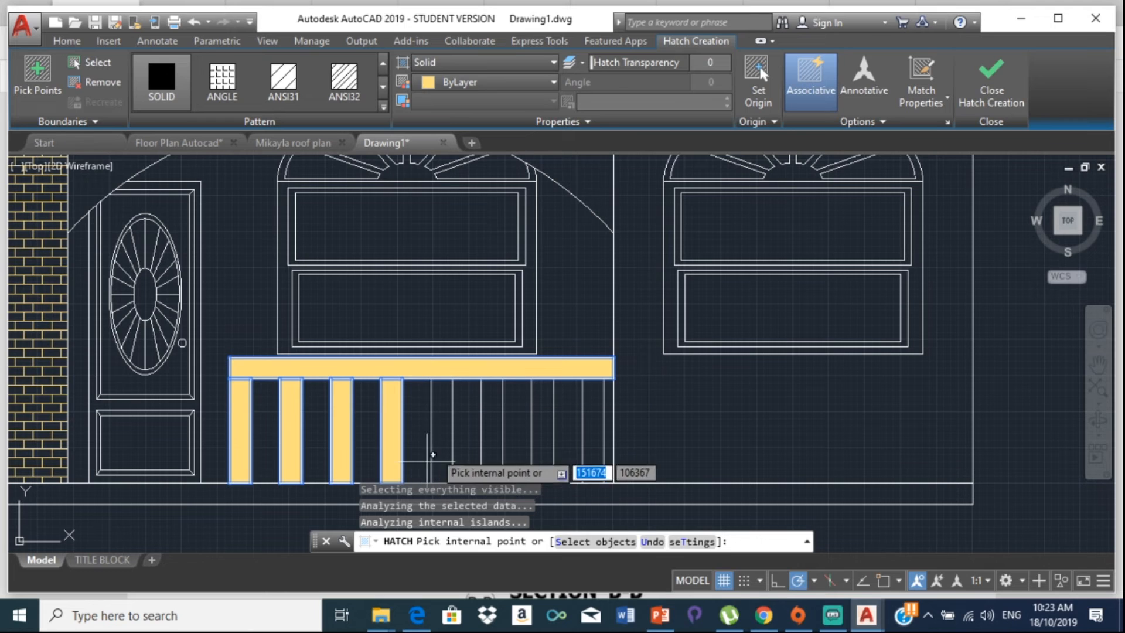
pyautogui.click(435, 404)
pyautogui.scroll(6, 436, 404)
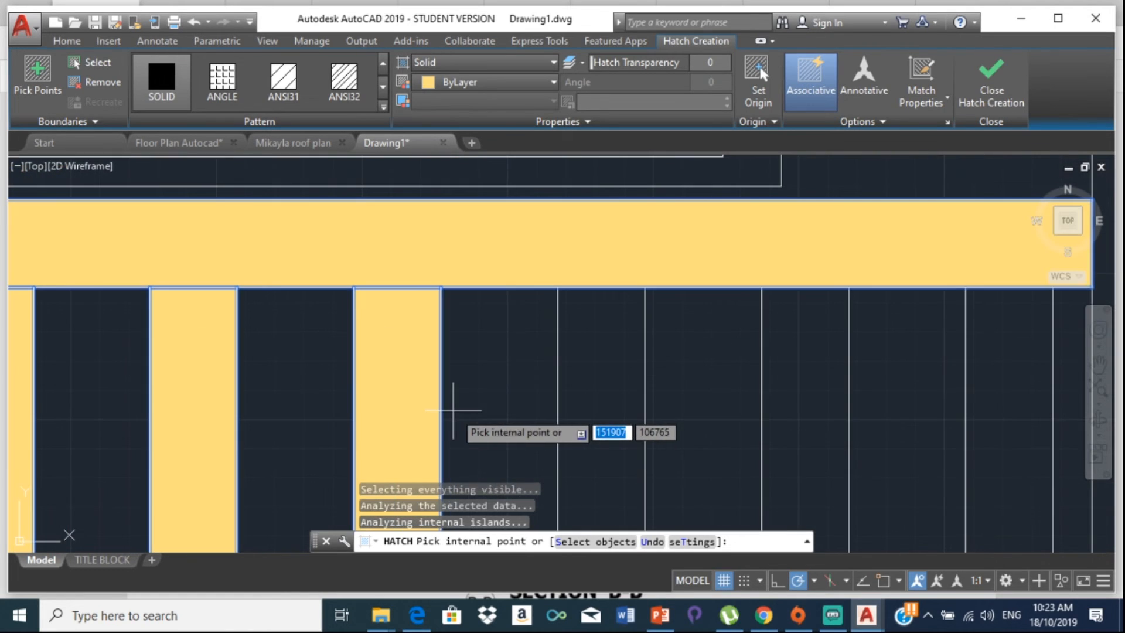
pyautogui.click(751, 355)
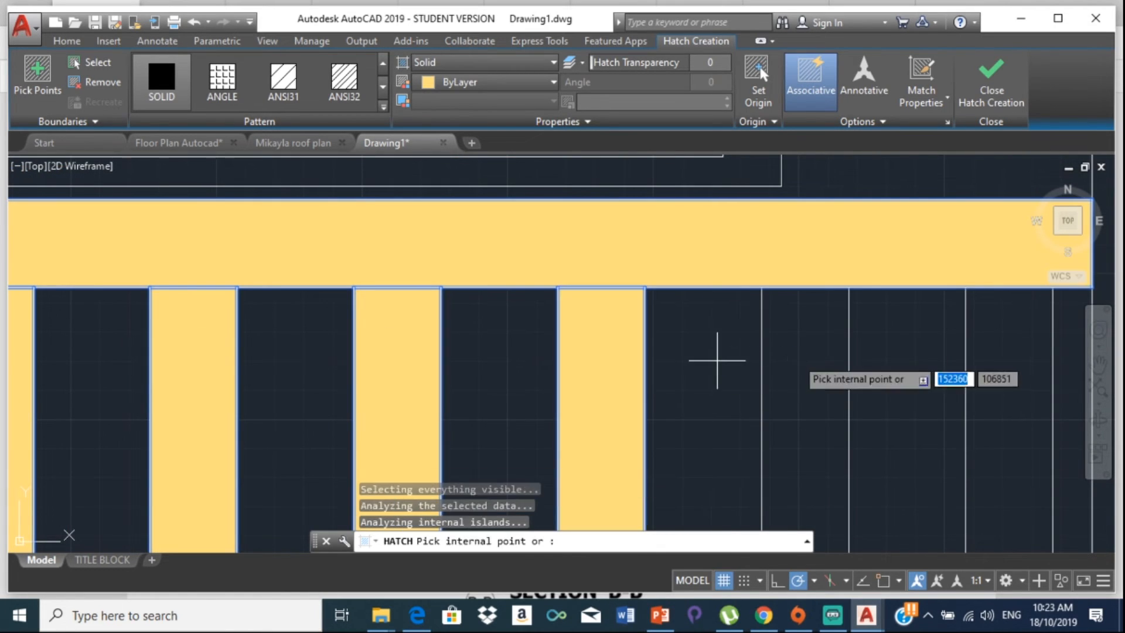
pyautogui.click(804, 352)
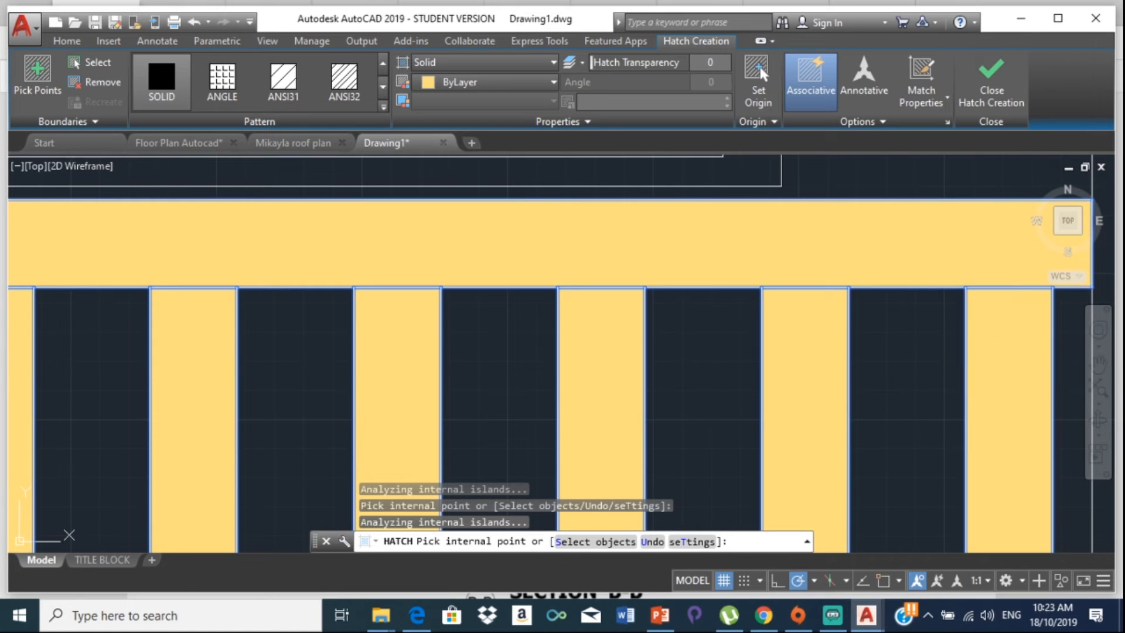
pyautogui.scroll(-4, 934, 384)
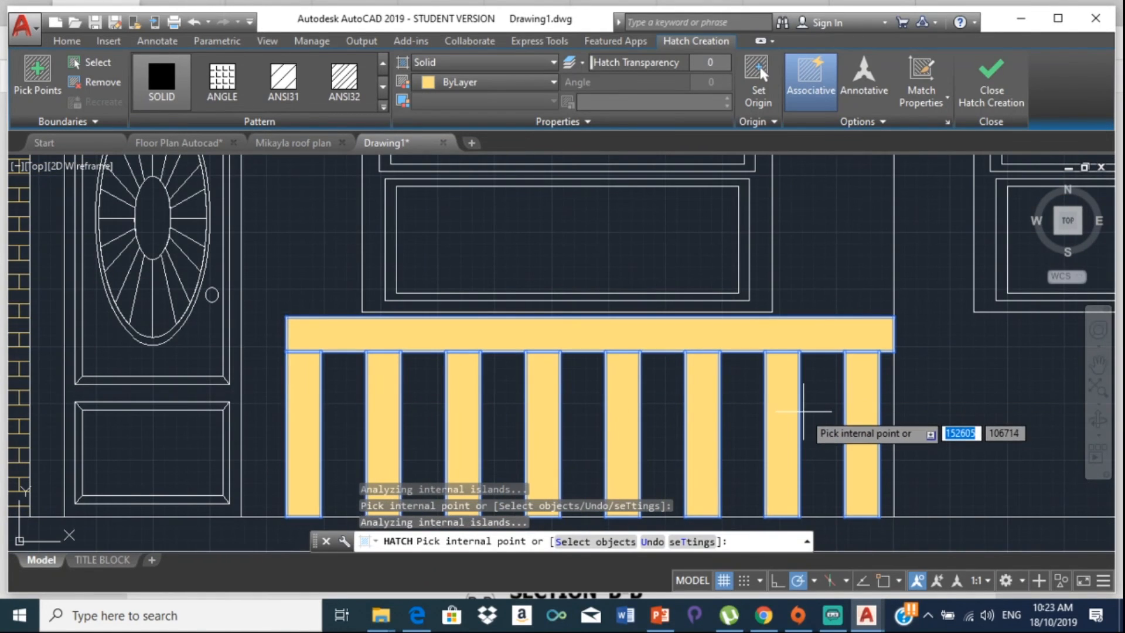
pyautogui.press('Escape')
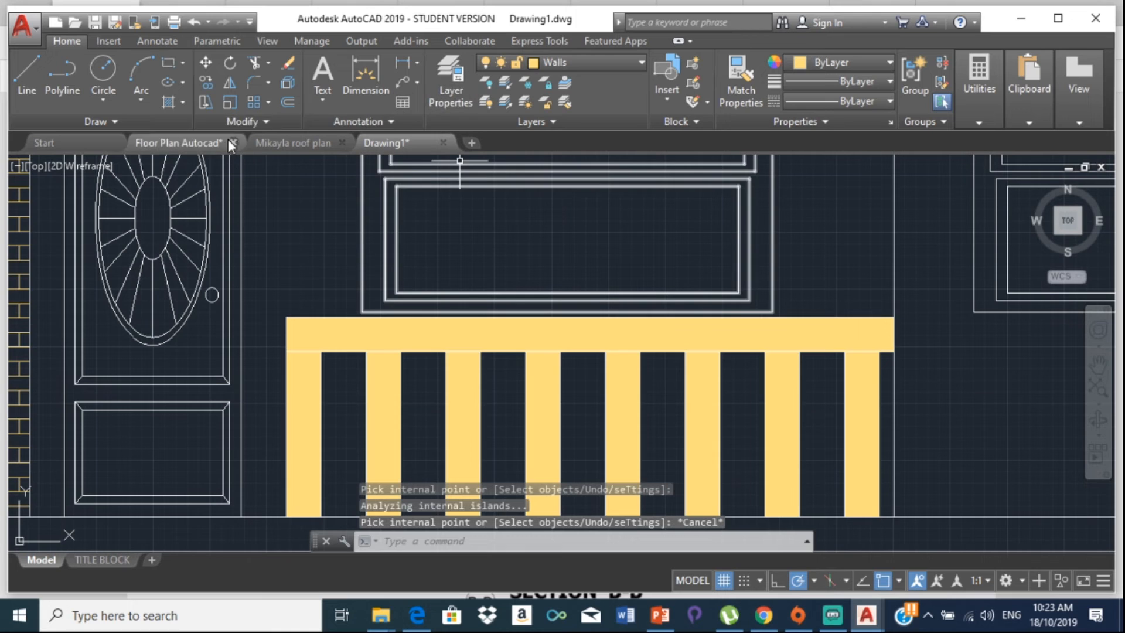
# Step: Start a new BRICK hatch and pick the wall area around the middle window
pyautogui.click(183, 100)
pyautogui.click(213, 129)
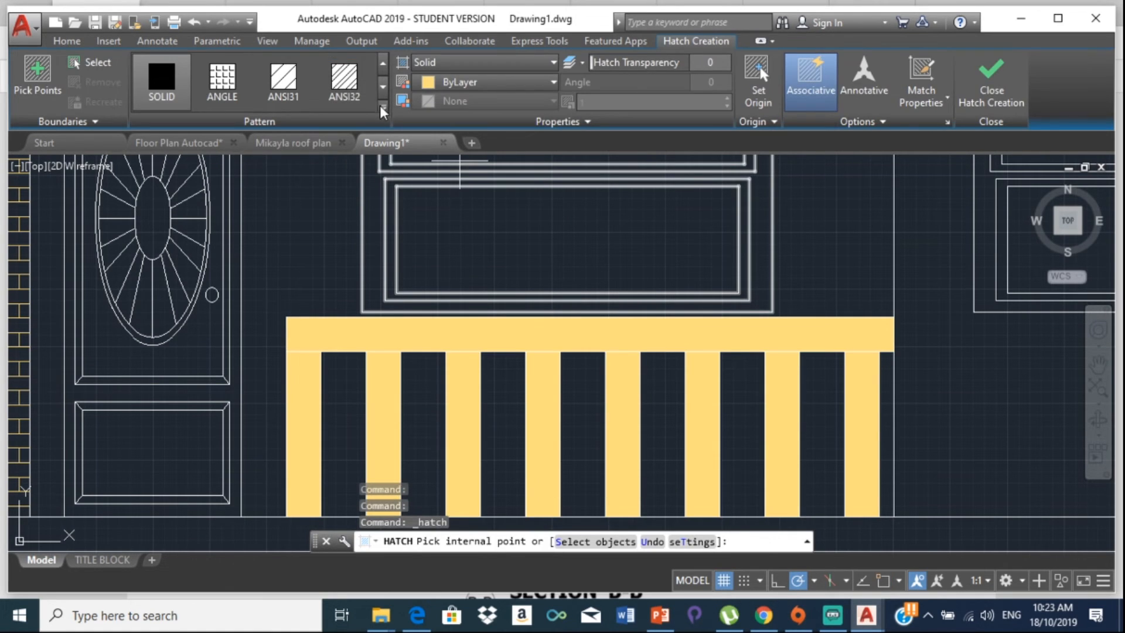
pyautogui.click(384, 107)
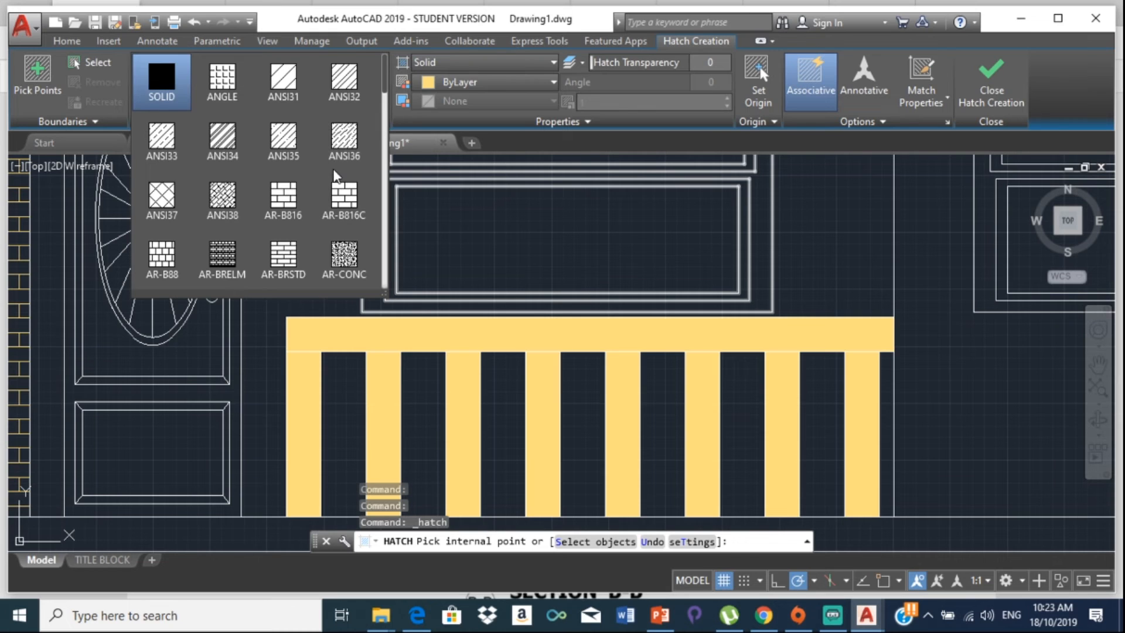
pyautogui.scroll(-1, 345, 223)
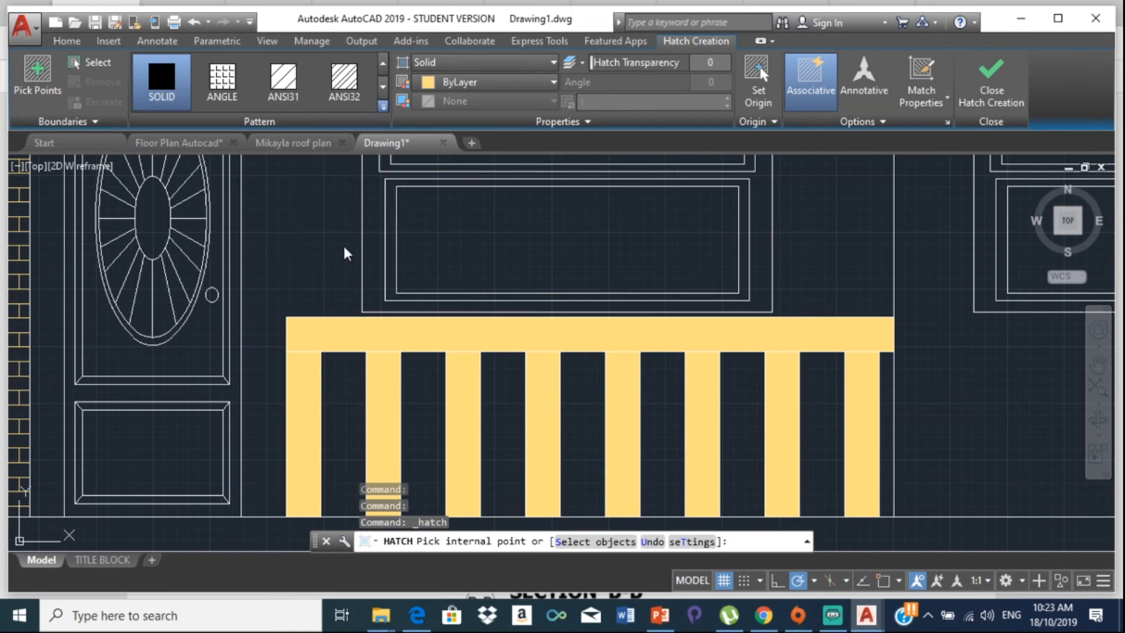
pyautogui.click(254, 221)
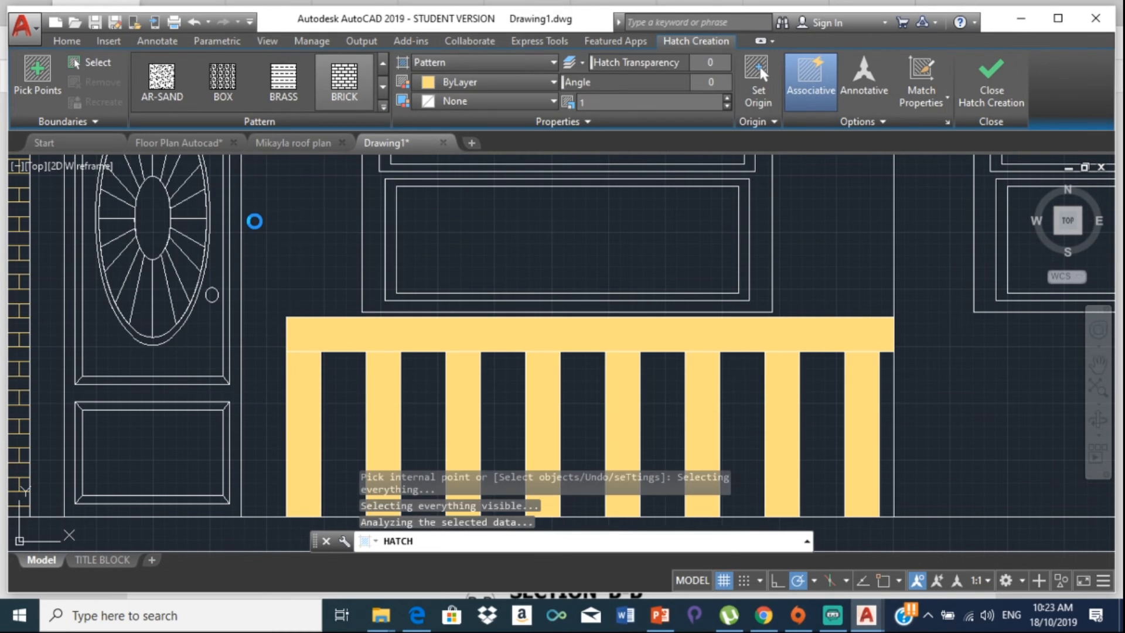
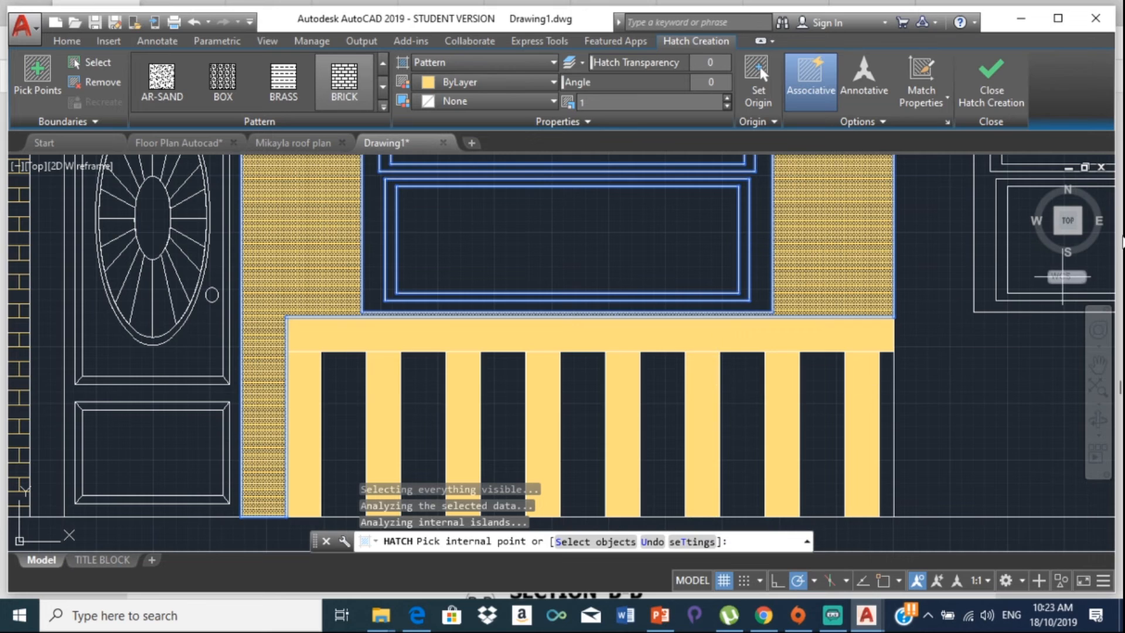
# Step: Brick-hatch the wall right of the railing and the first six gaps between railing posts
pyautogui.click(987, 382)
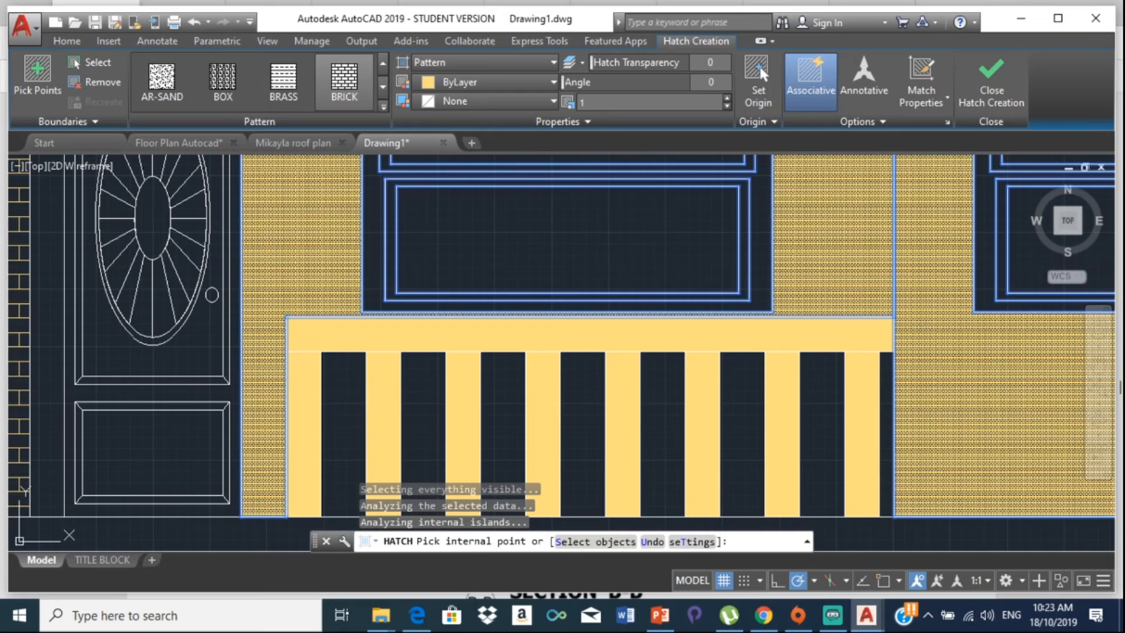
pyautogui.click(356, 386)
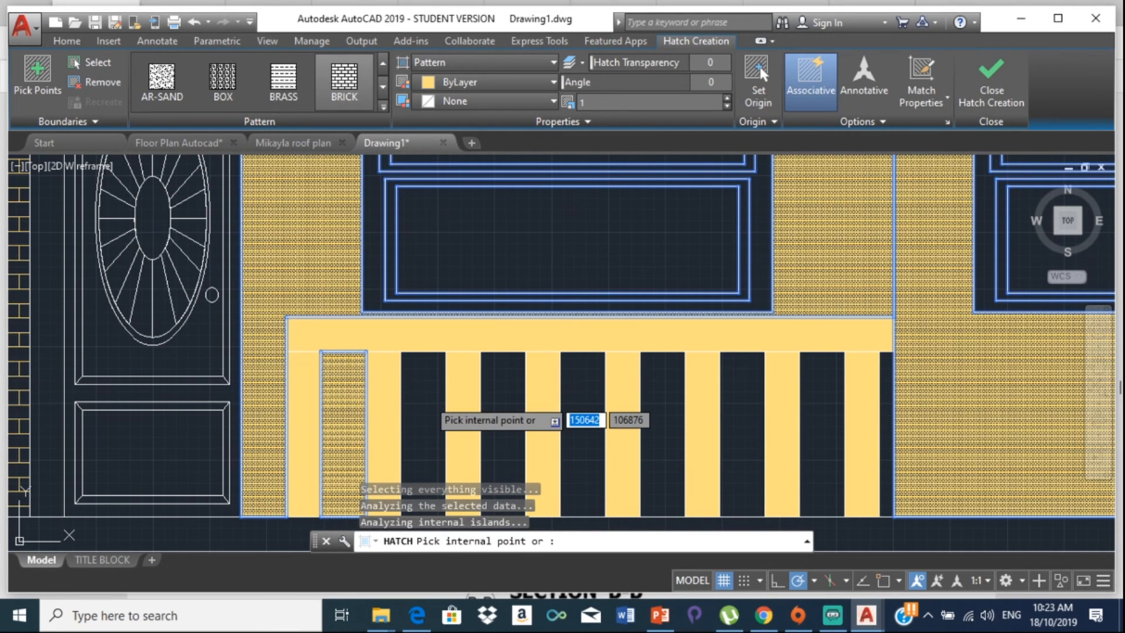
pyautogui.click(428, 398)
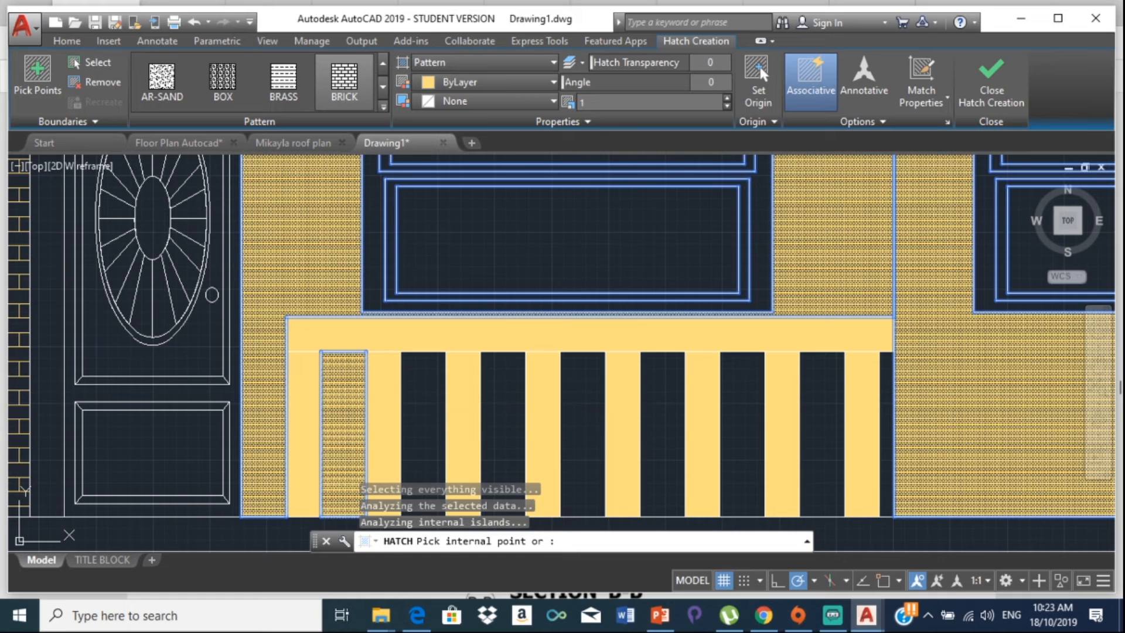
pyautogui.click(493, 398)
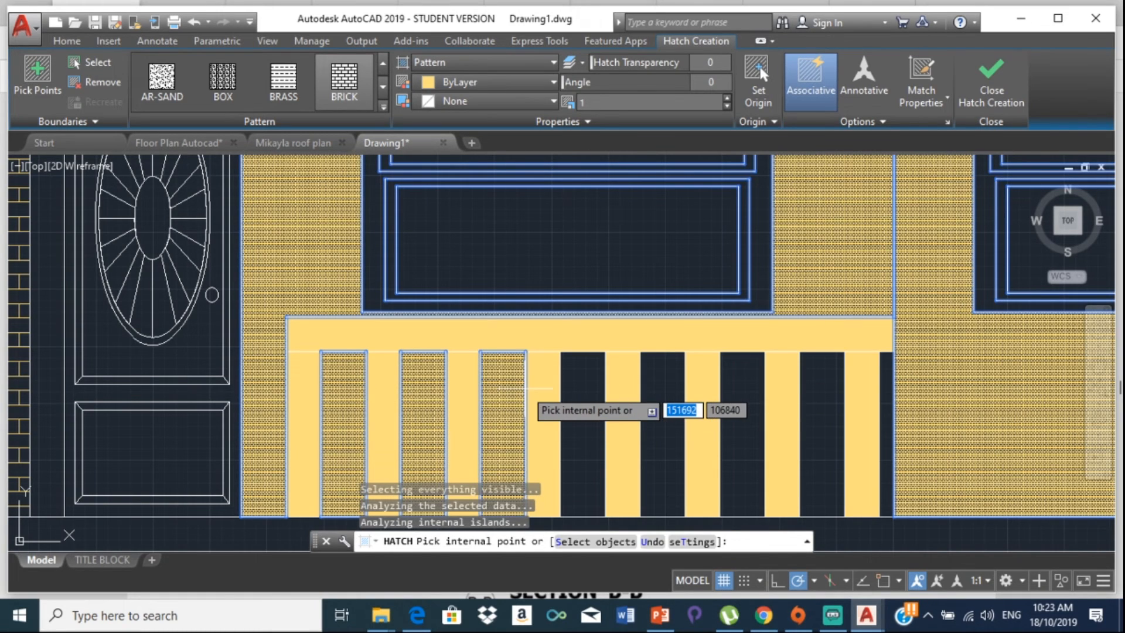
pyautogui.click(599, 409)
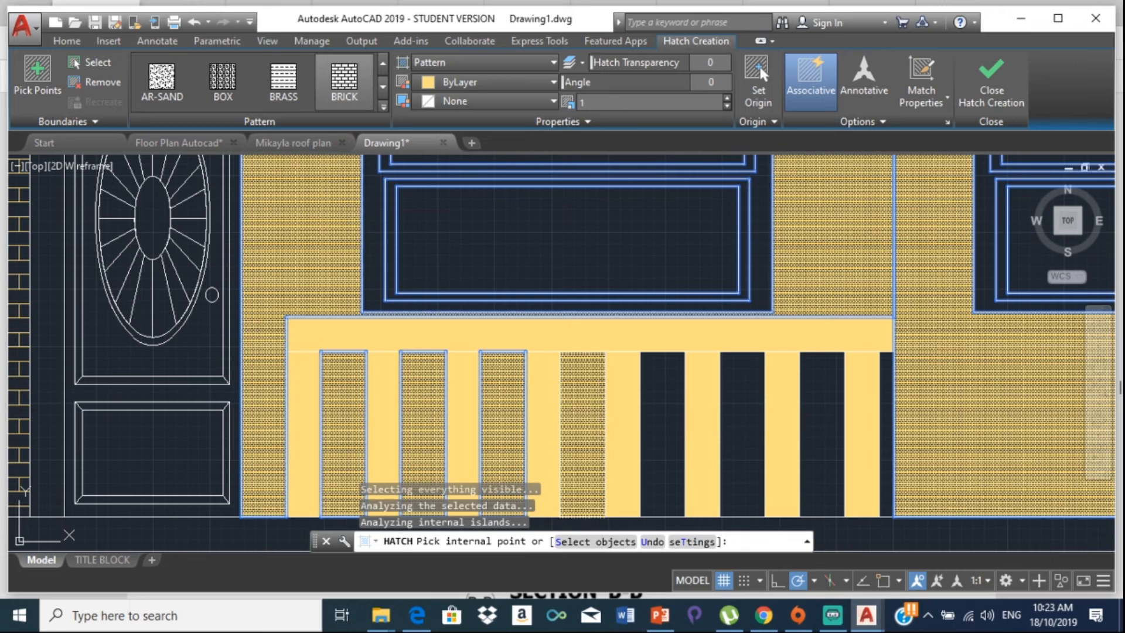
pyautogui.click(662, 405)
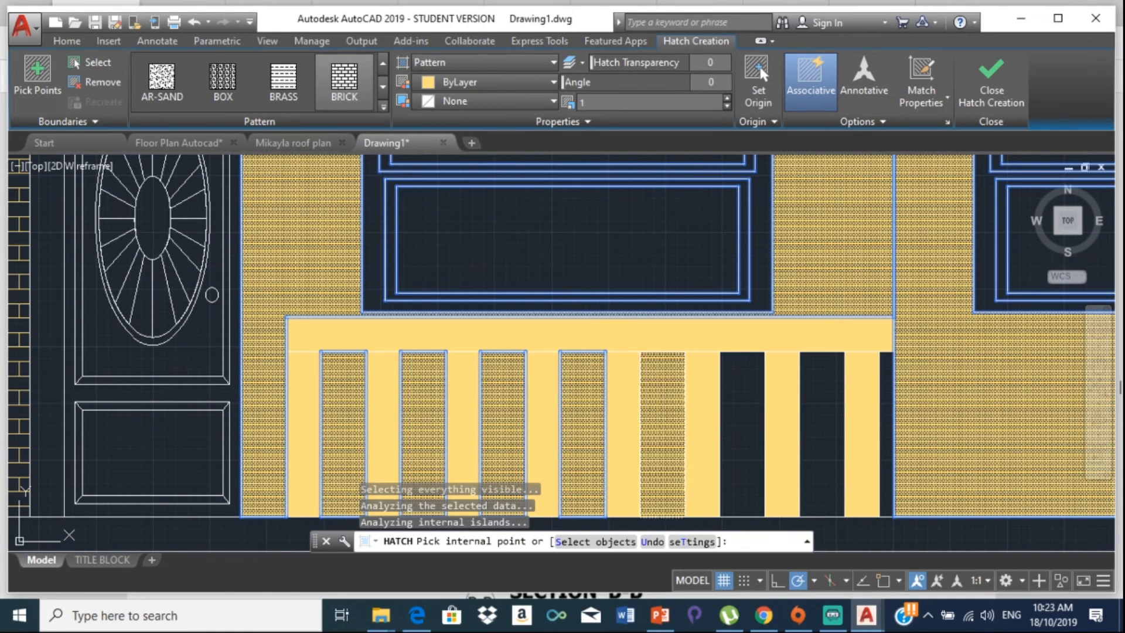
pyautogui.click(748, 405)
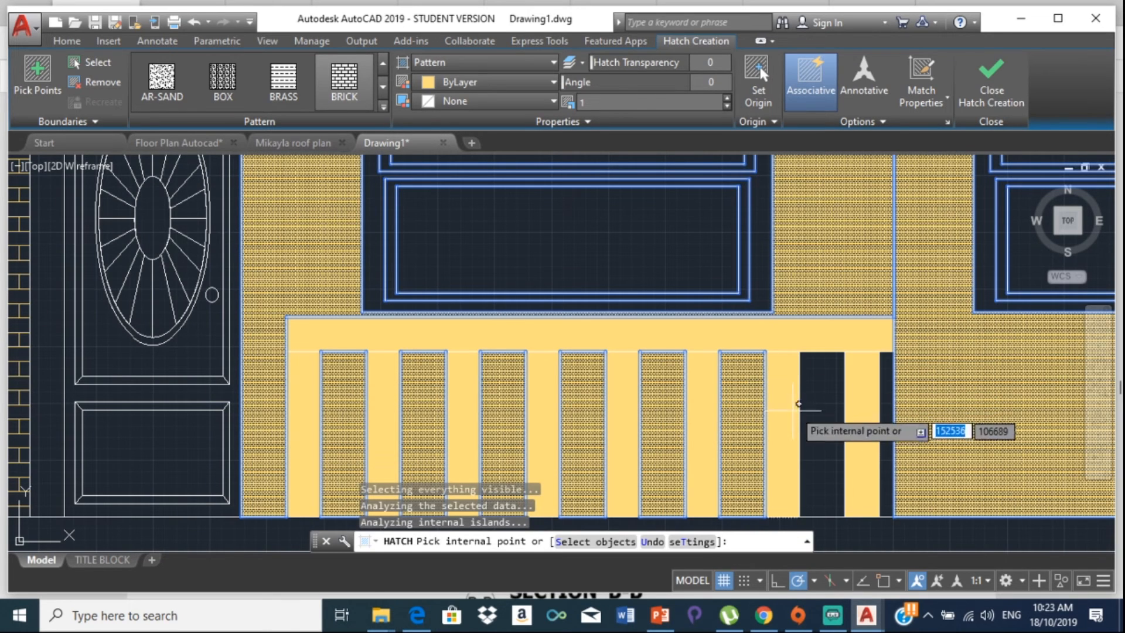
# Step: Fill the remaining railing gaps, including the narrow right-end gap, and end the hatch
pyautogui.click(832, 381)
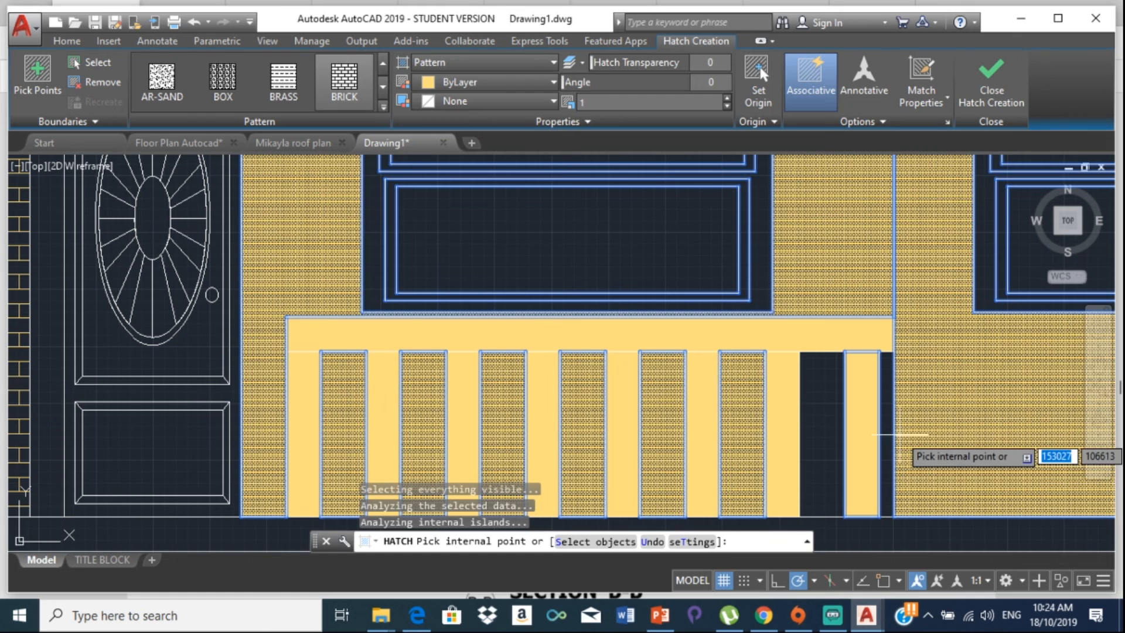
pyautogui.scroll(4, 899, 434)
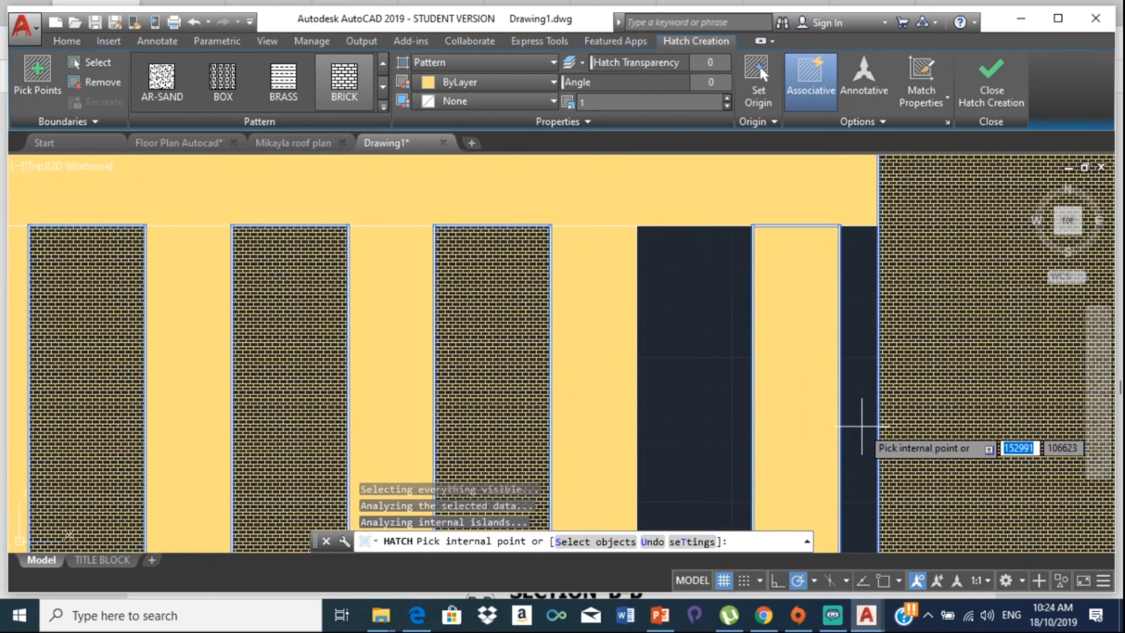
pyautogui.click(861, 426)
pyautogui.click(720, 397)
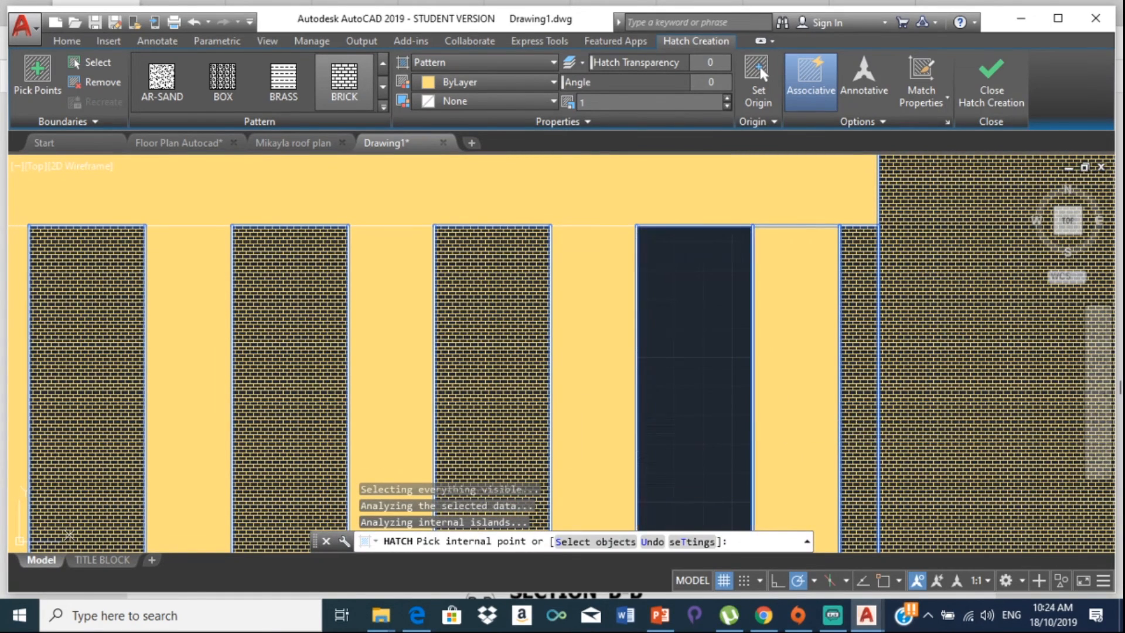
pyautogui.scroll(-4, 756, 399)
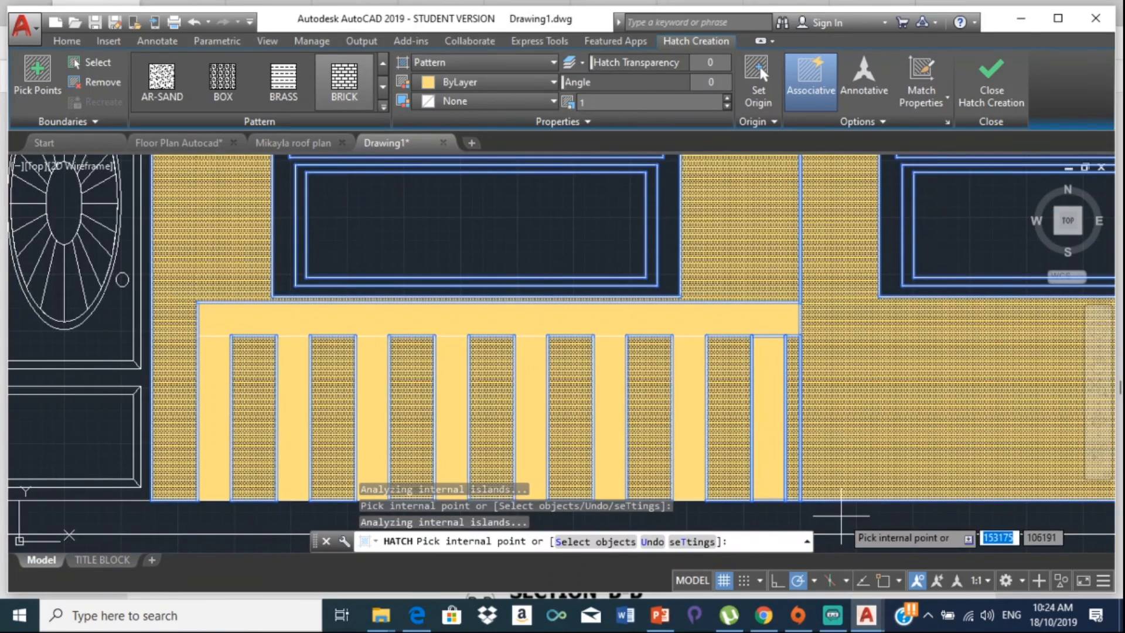
pyautogui.scroll(-2, 841, 516)
pyautogui.press('Escape')
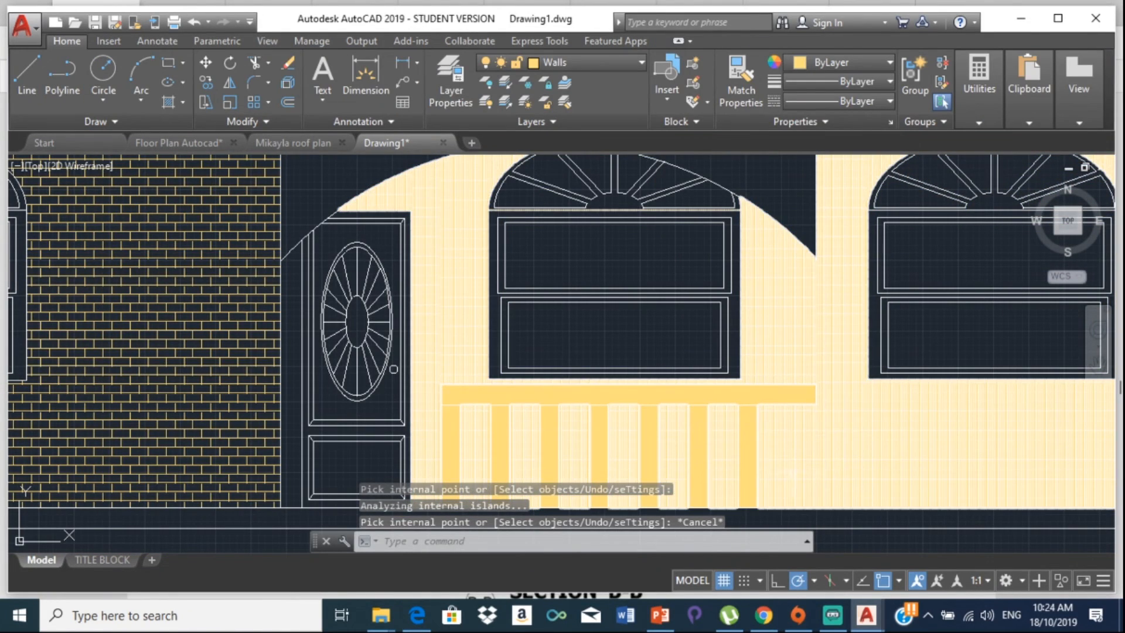
# Step: Change the central wall's BRICK hatch scale from 1 to 10
pyautogui.click(874, 388)
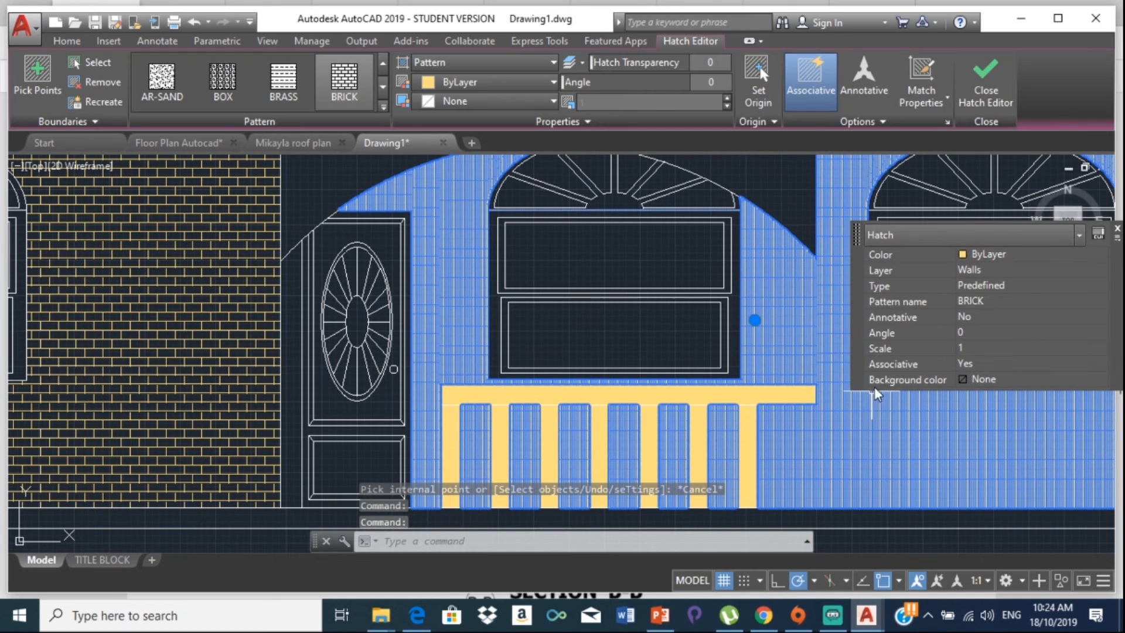
pyautogui.click(976, 347)
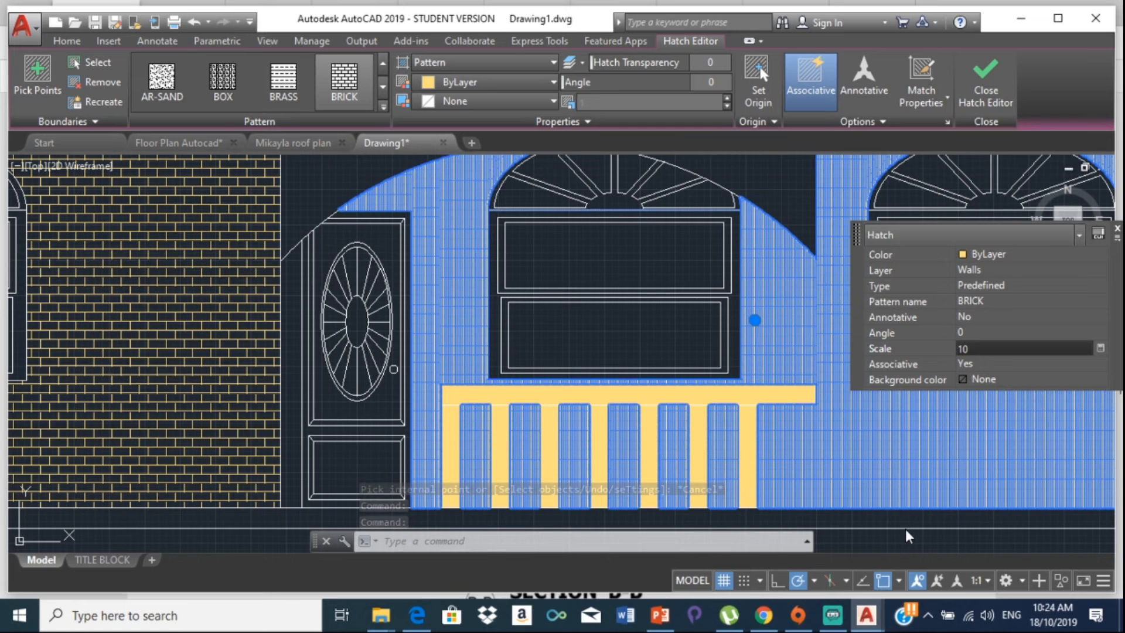
pyautogui.write('10')
pyautogui.press('Return')
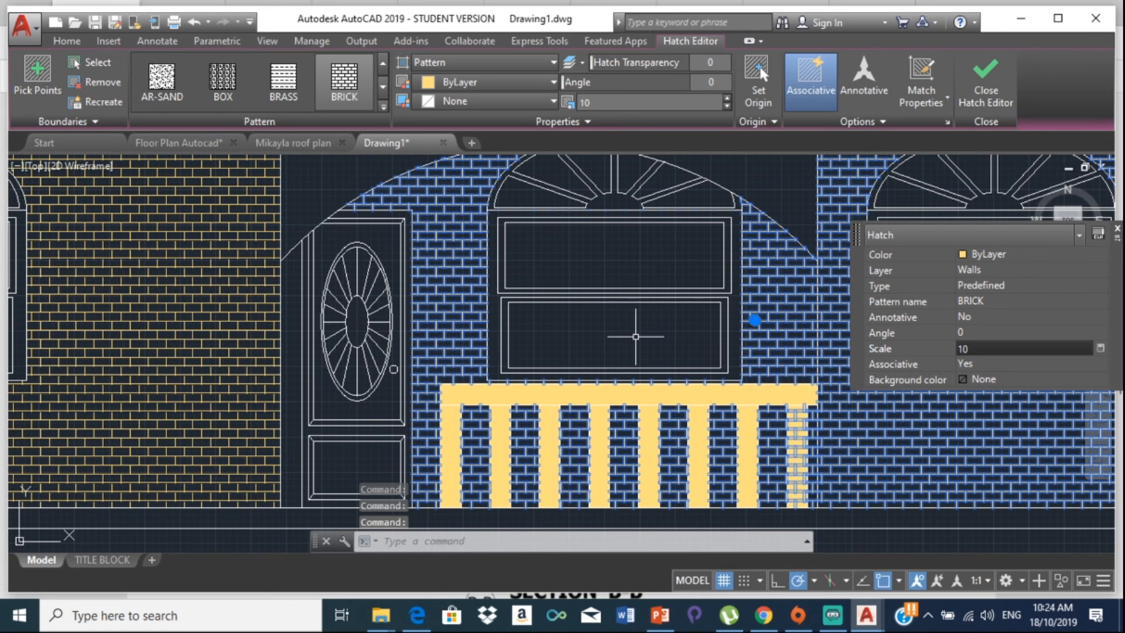
pyautogui.press('Escape')
pyautogui.scroll(-5, 703, 315)
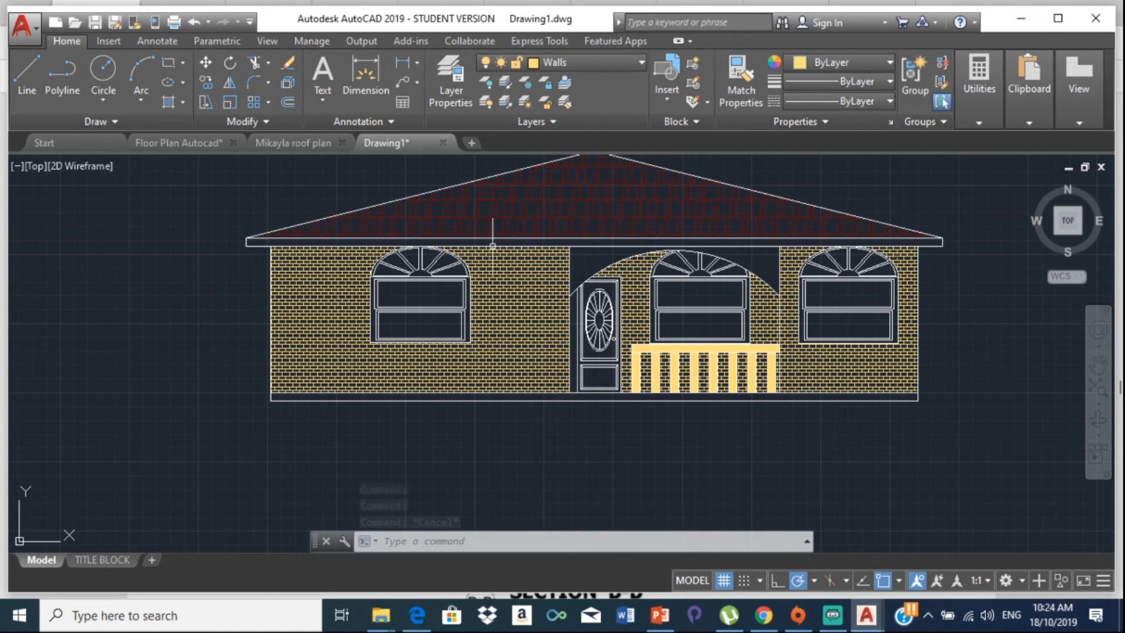
# Step: Back out of an accidental arc selection and a stray new hatch command
pyautogui.doubleClick(548, 255)
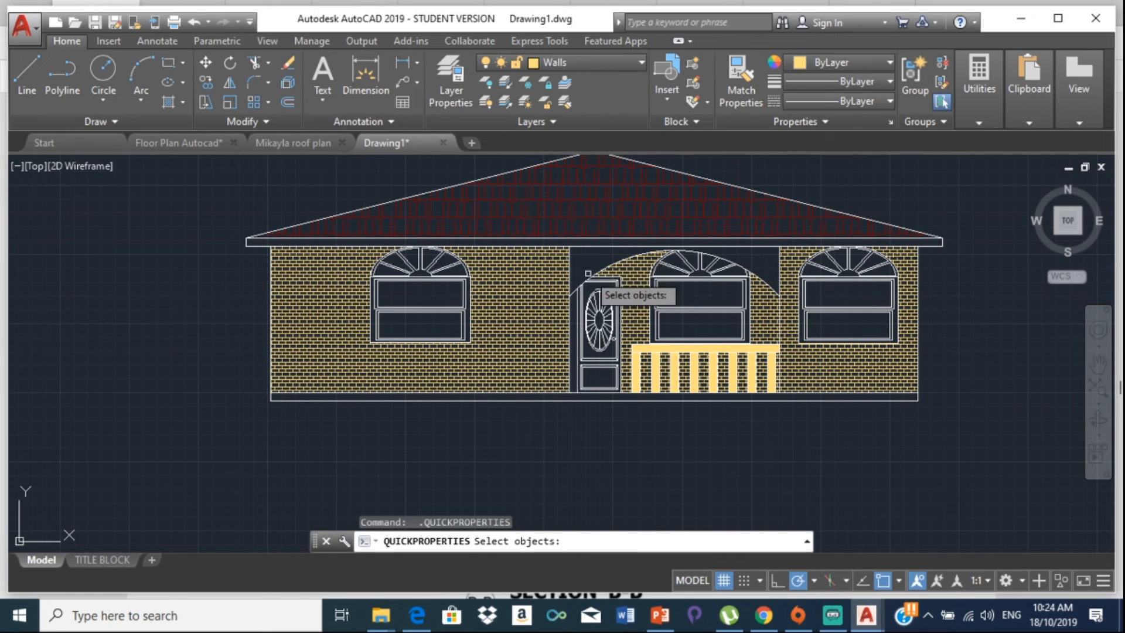
pyautogui.press('Escape')
pyautogui.click(177, 97)
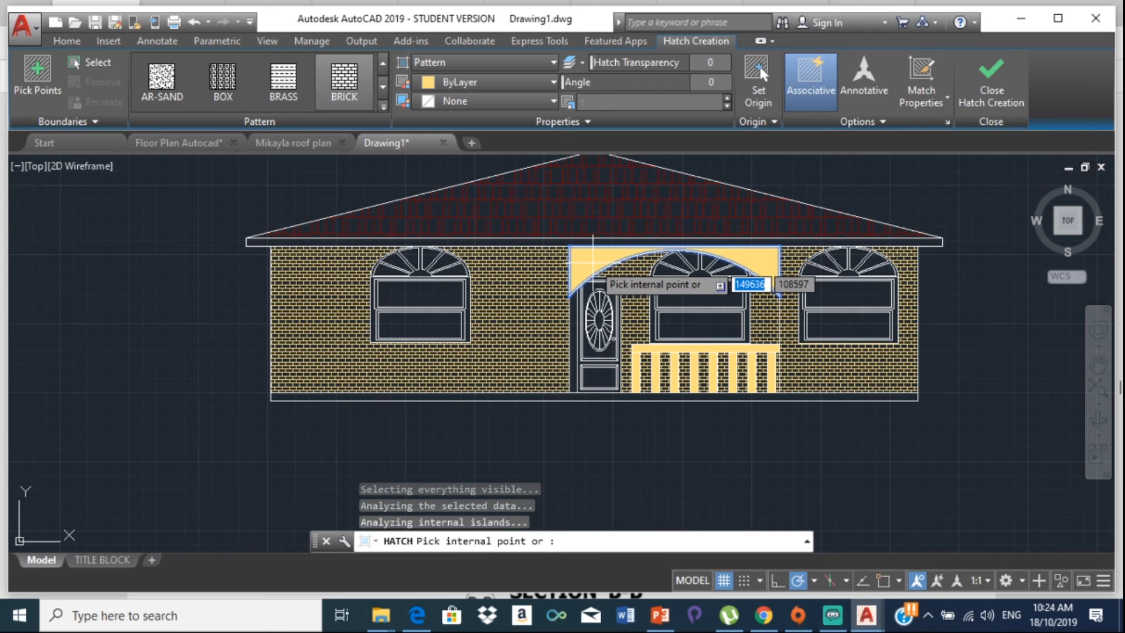
pyautogui.press('Escape')
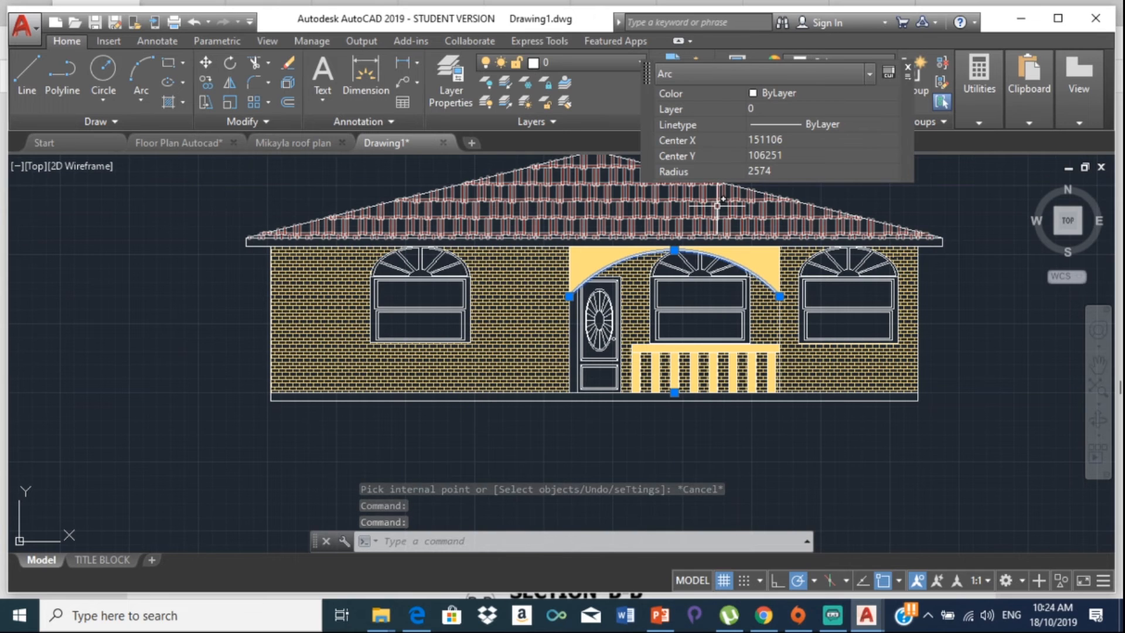
pyautogui.press('Escape')
pyautogui.scroll(2, 603, 288)
# Step: Set the brick hatch above the porch arch to scale 10
pyautogui.click(592, 262)
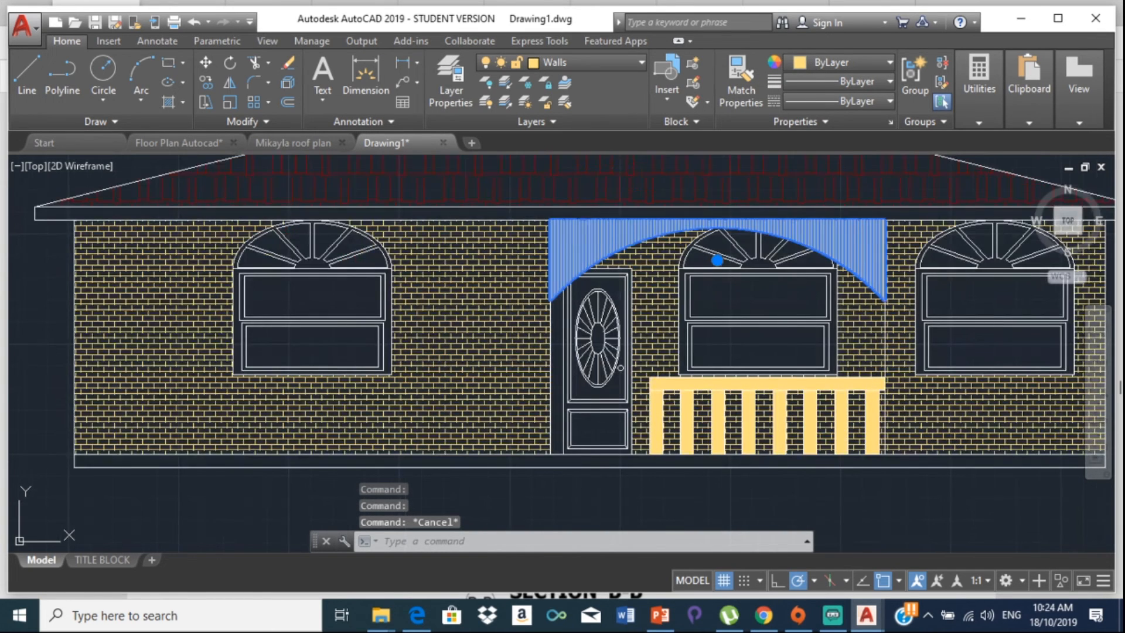
pyautogui.click(761, 205)
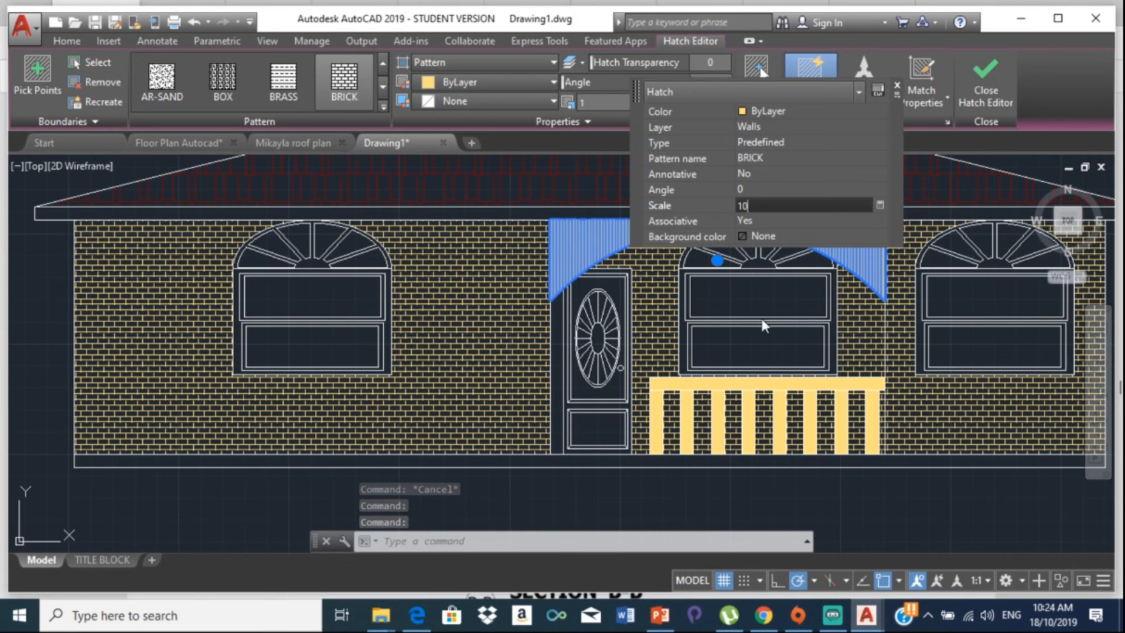
pyautogui.press('Return')
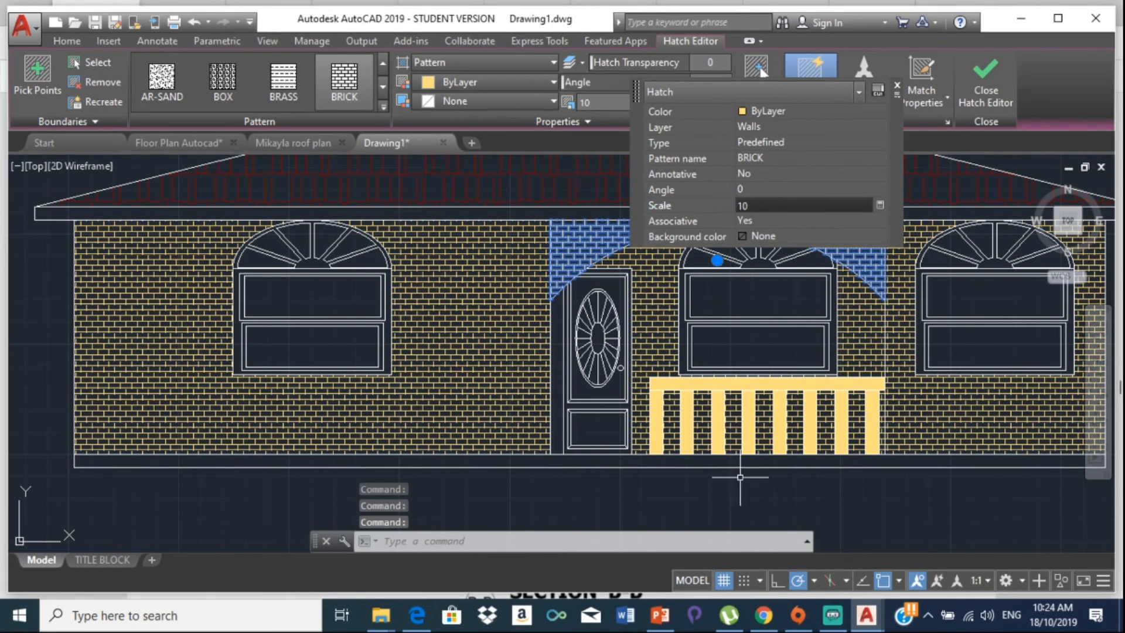
pyautogui.press('Escape')
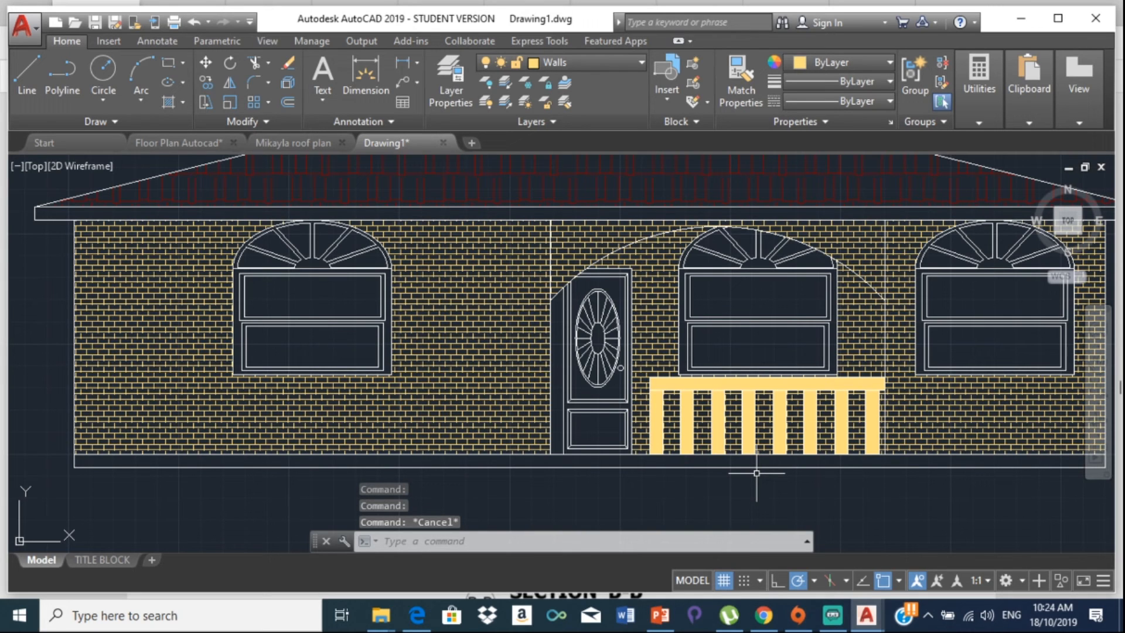
pyautogui.scroll(-3, 816, 443)
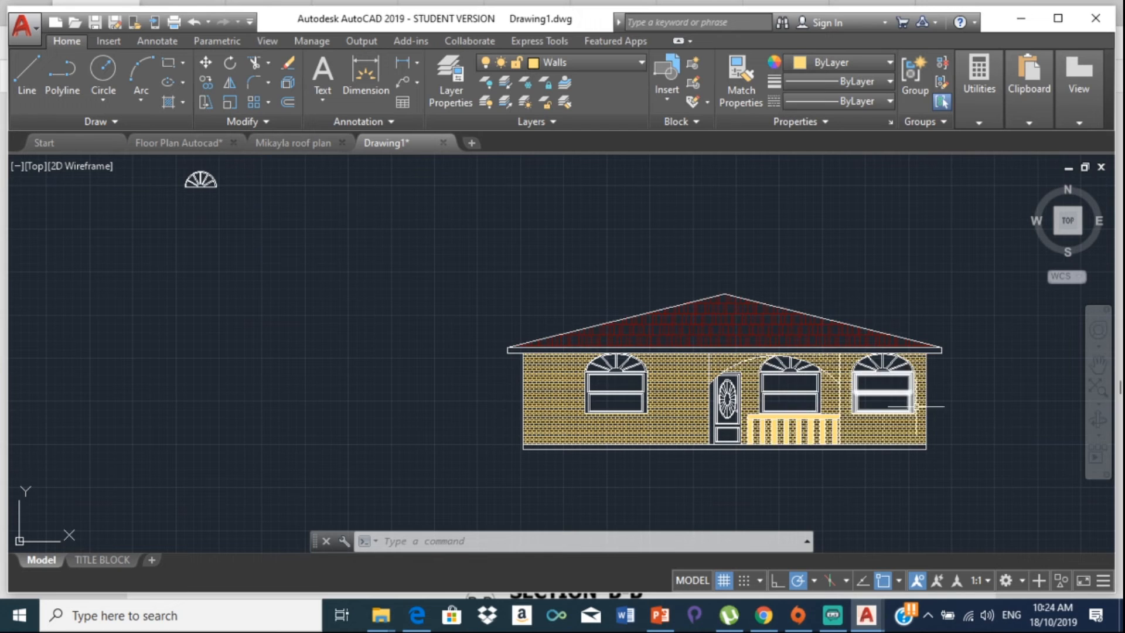
# Step: Zoom in on the house and start the Dimension command
pyautogui.scroll(2, 897, 405)
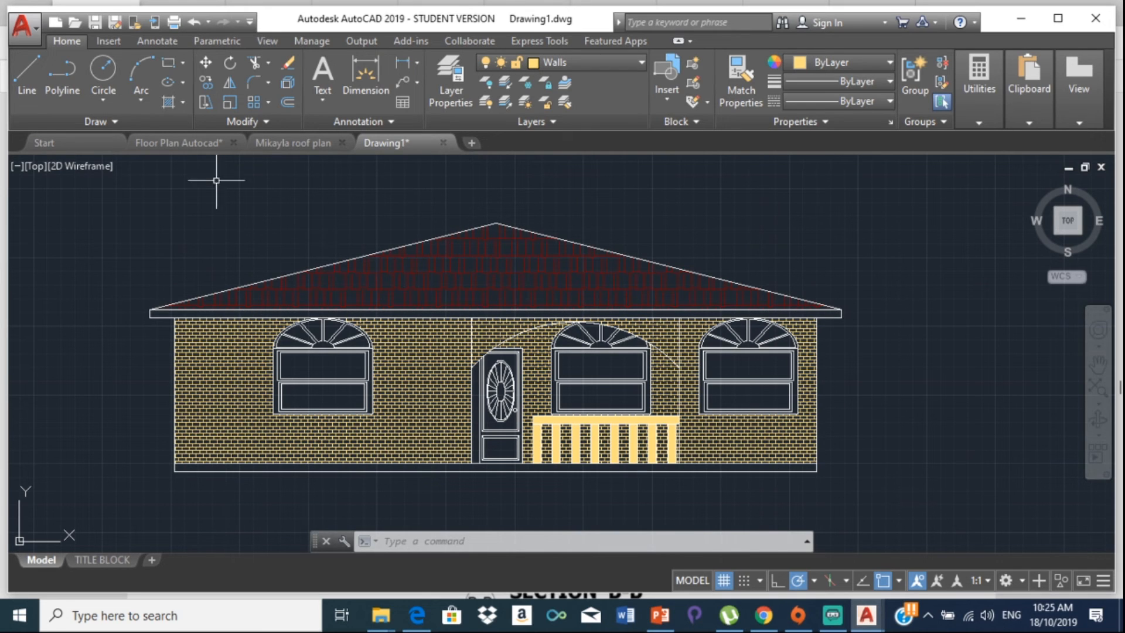
pyautogui.click(365, 75)
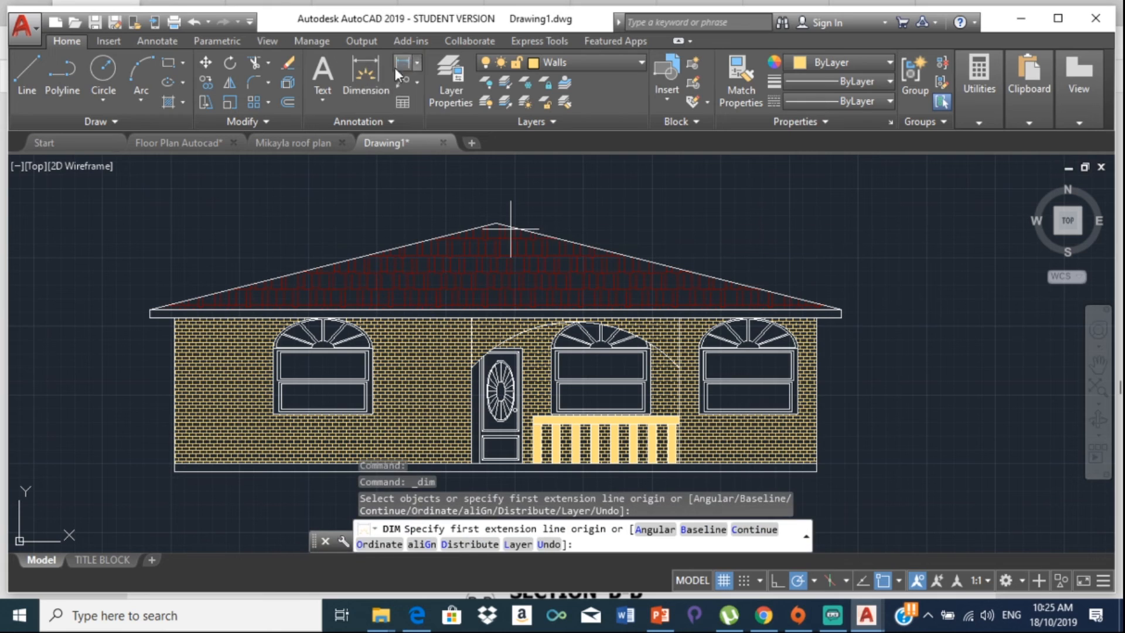
# Step: Create a new layer named Dimensions coloured green
pyautogui.click(455, 75)
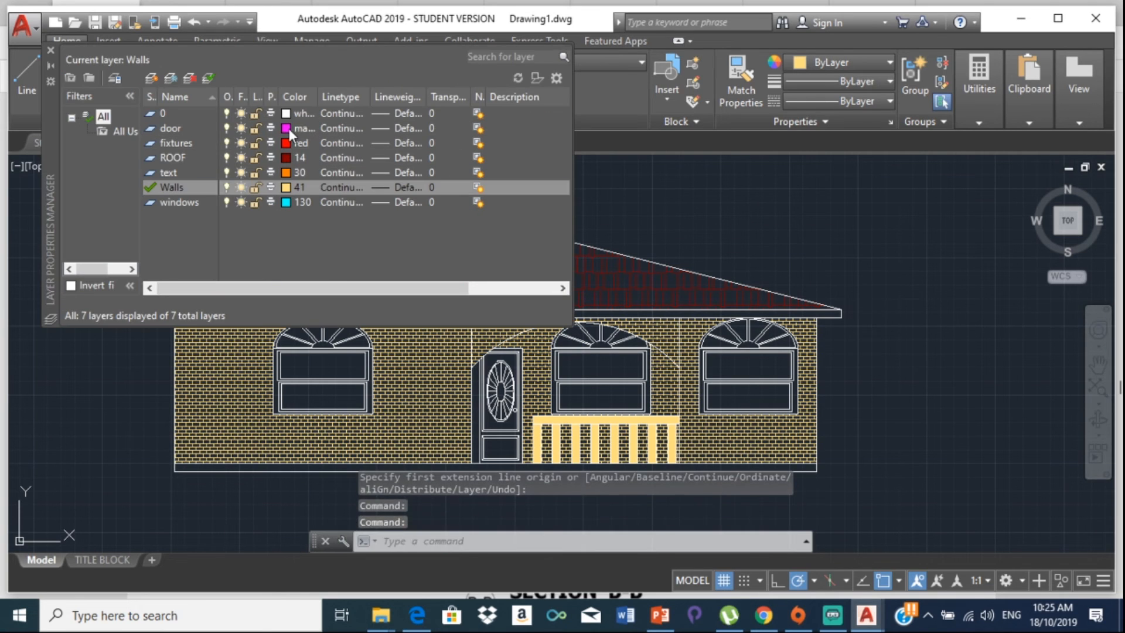
pyautogui.click(150, 76)
pyautogui.write('Dimensions')
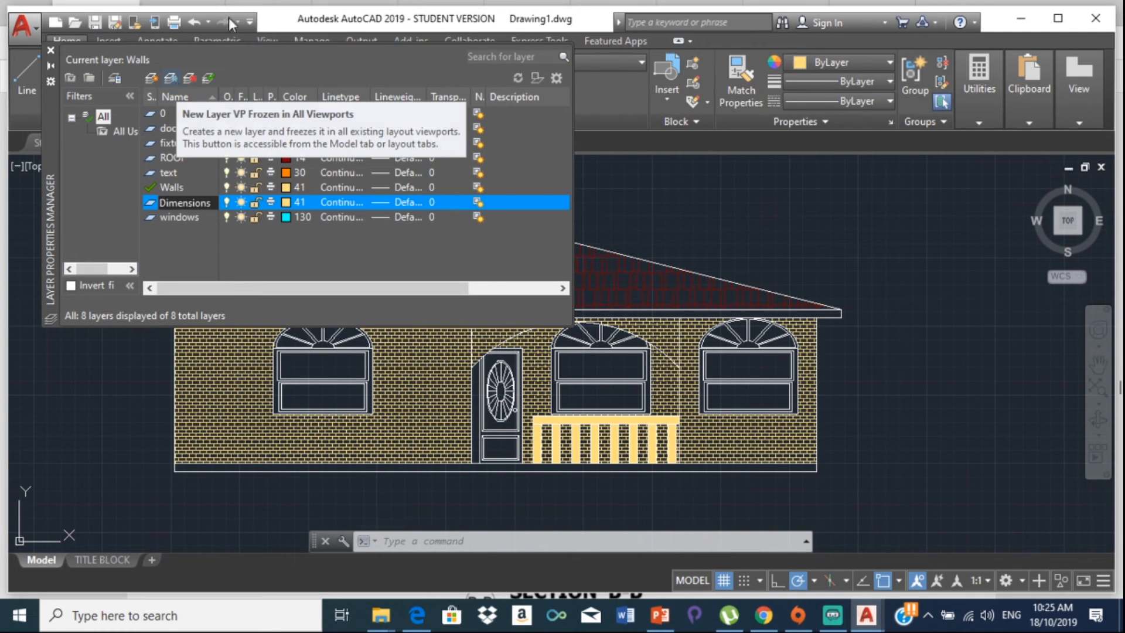
pyautogui.click(286, 202)
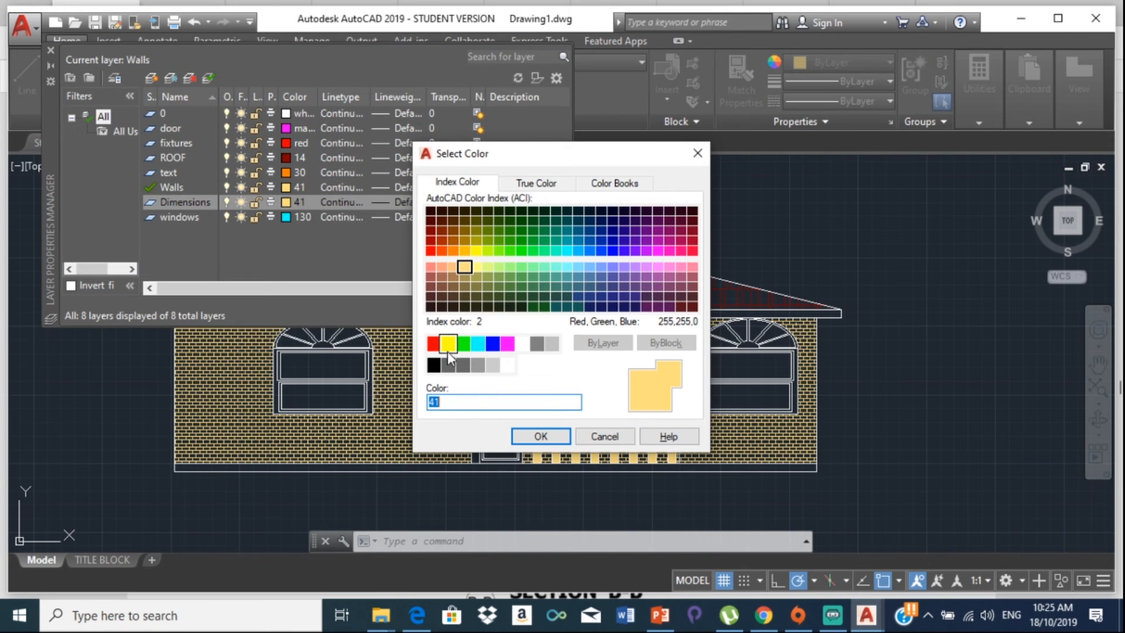
pyautogui.click(463, 345)
pyautogui.click(540, 436)
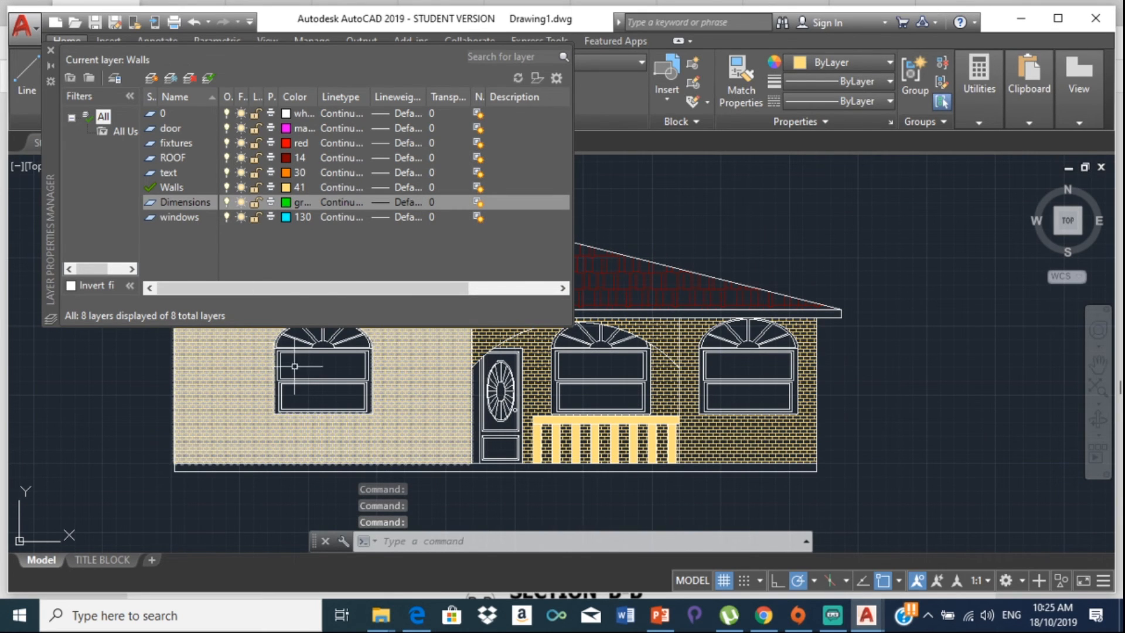
pyautogui.click(51, 51)
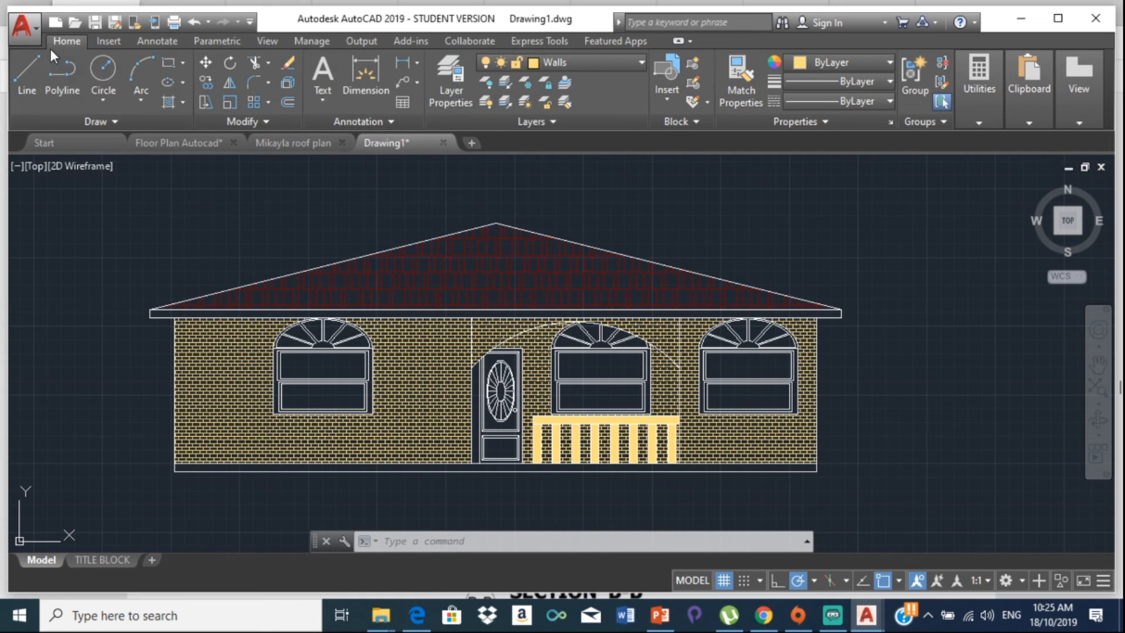
# Step: Make Dimensions the current layer and begin dimensioning the right side
pyautogui.click(606, 57)
pyautogui.click(587, 103)
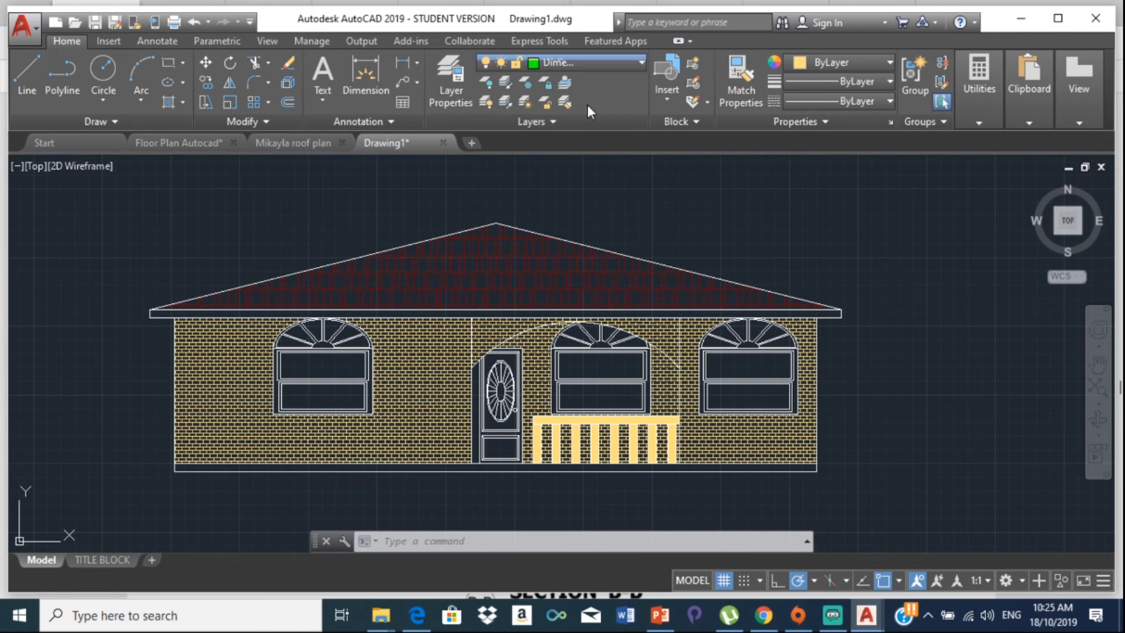
pyautogui.click(363, 77)
pyautogui.scroll(5, 584, 400)
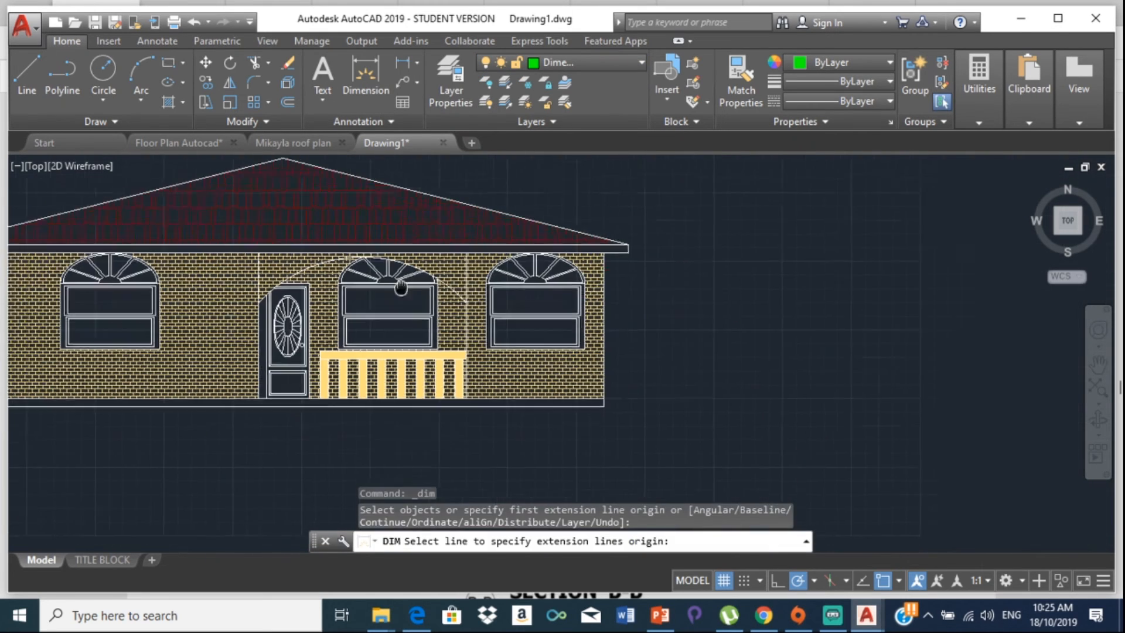
pyautogui.scroll(3, 589, 398)
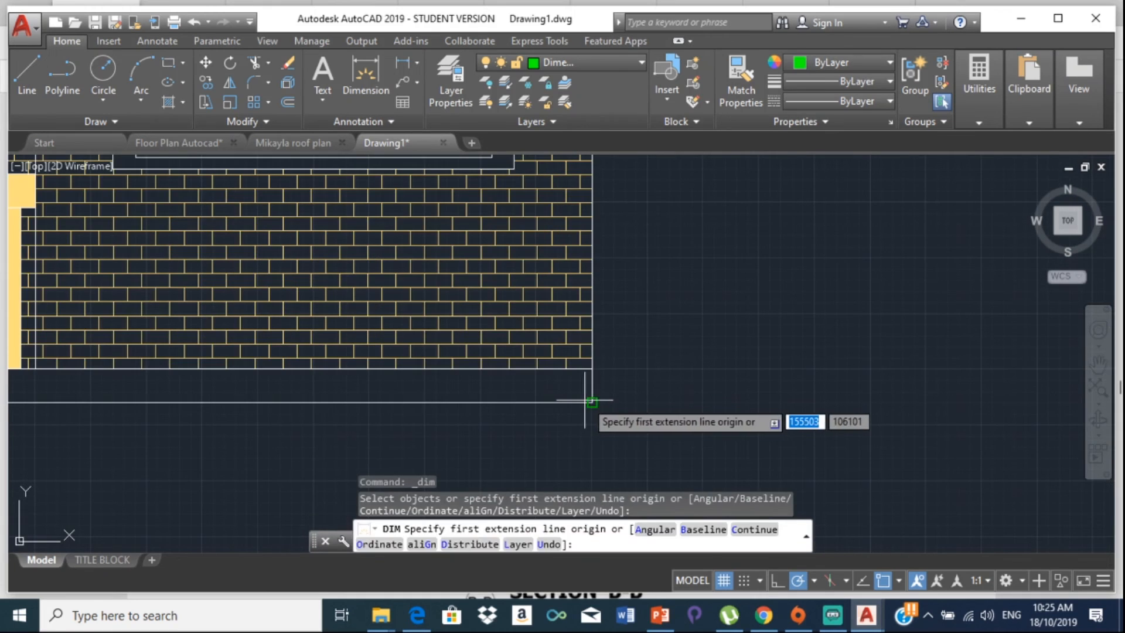
pyautogui.click(591, 403)
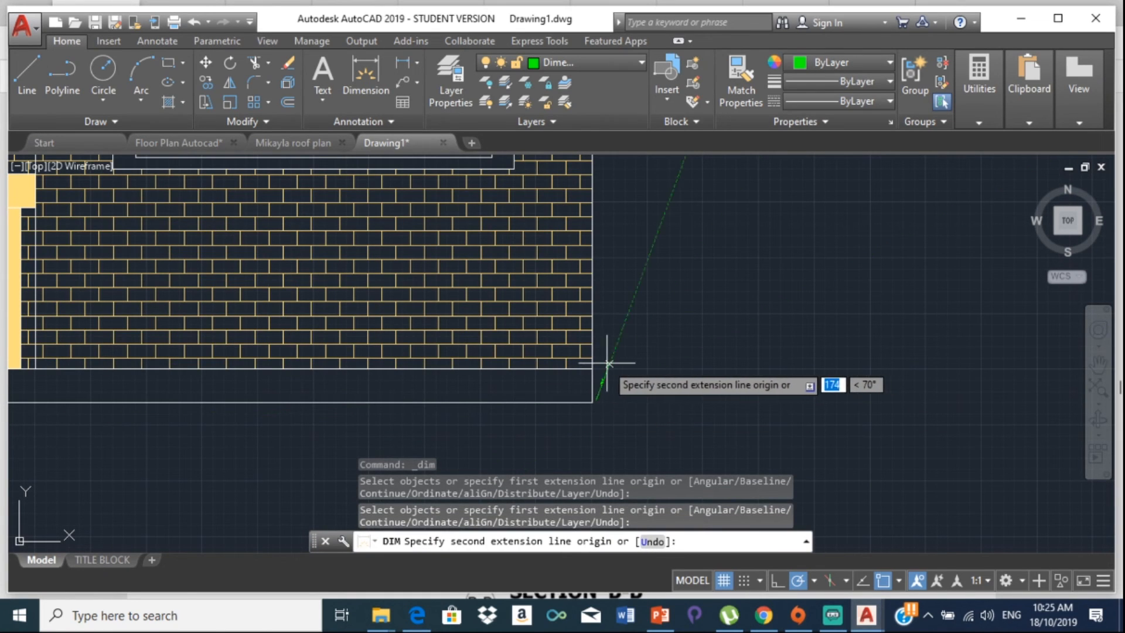
pyautogui.press('Escape')
# Step: Dimension the base on the right wall, placed 600 out
pyautogui.press('Return')
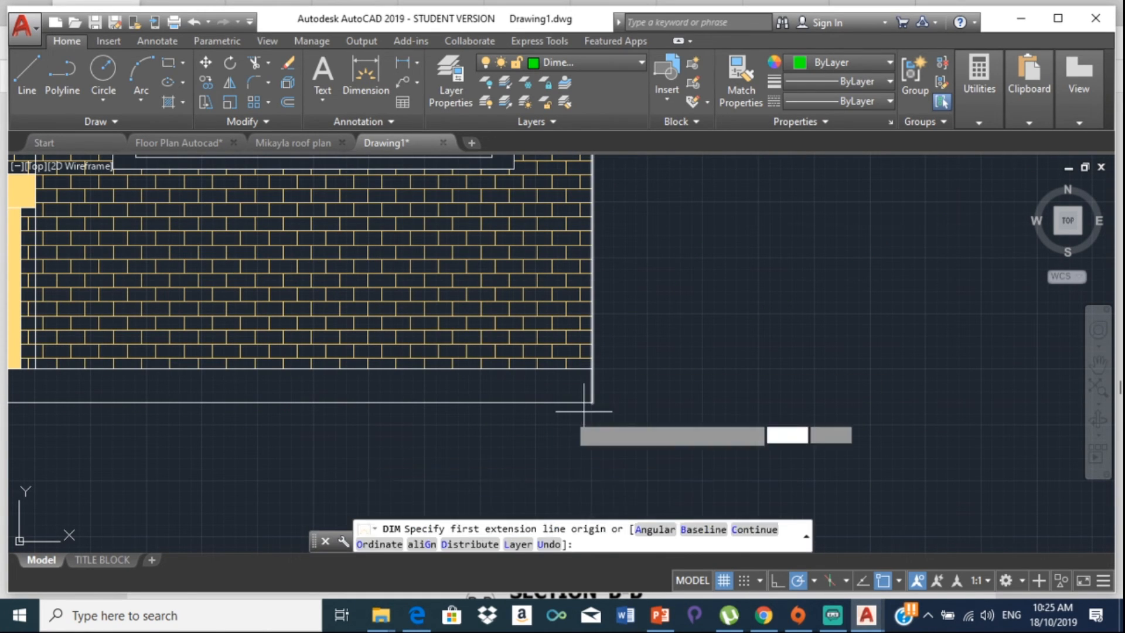
pyautogui.scroll(2, 535, 398)
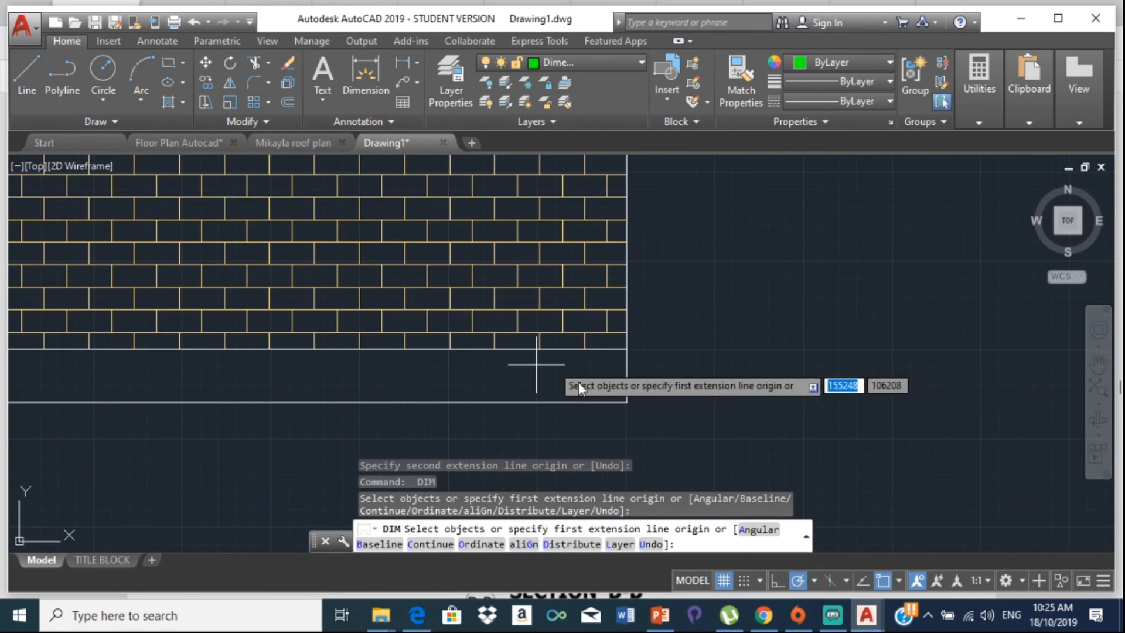
pyautogui.click(626, 401)
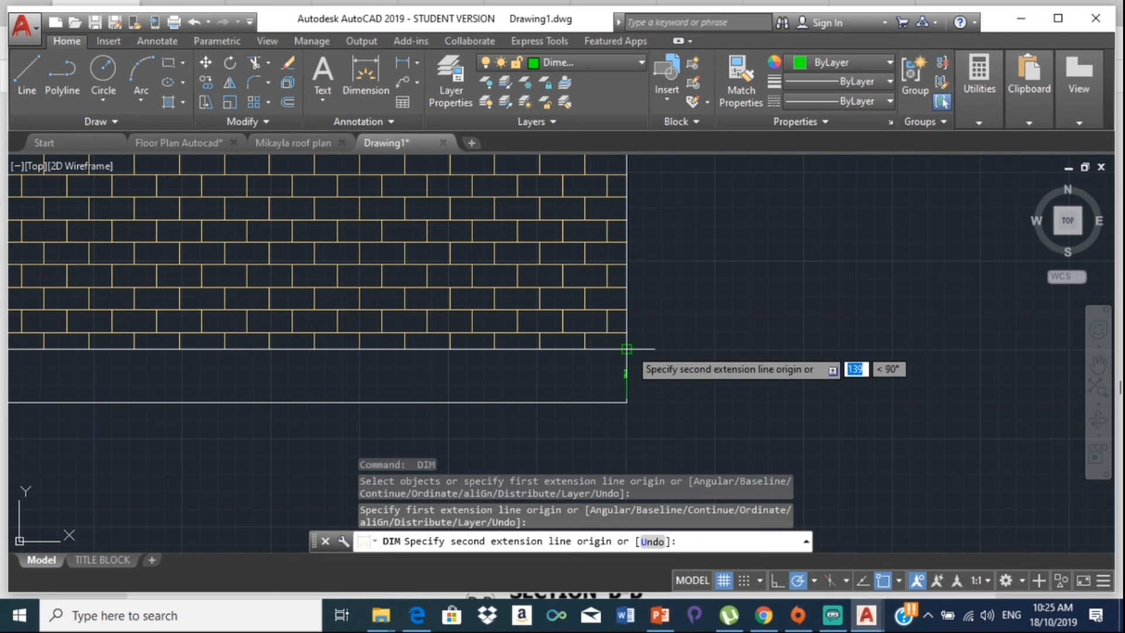
pyautogui.click(626, 350)
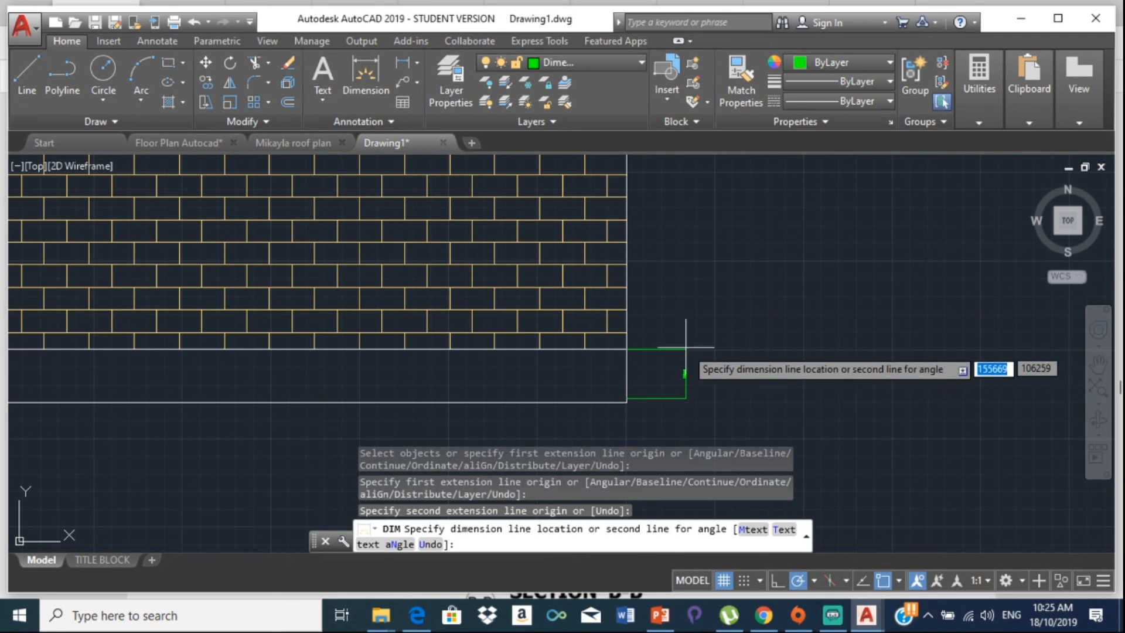
pyautogui.write('600')
pyautogui.press('Return')
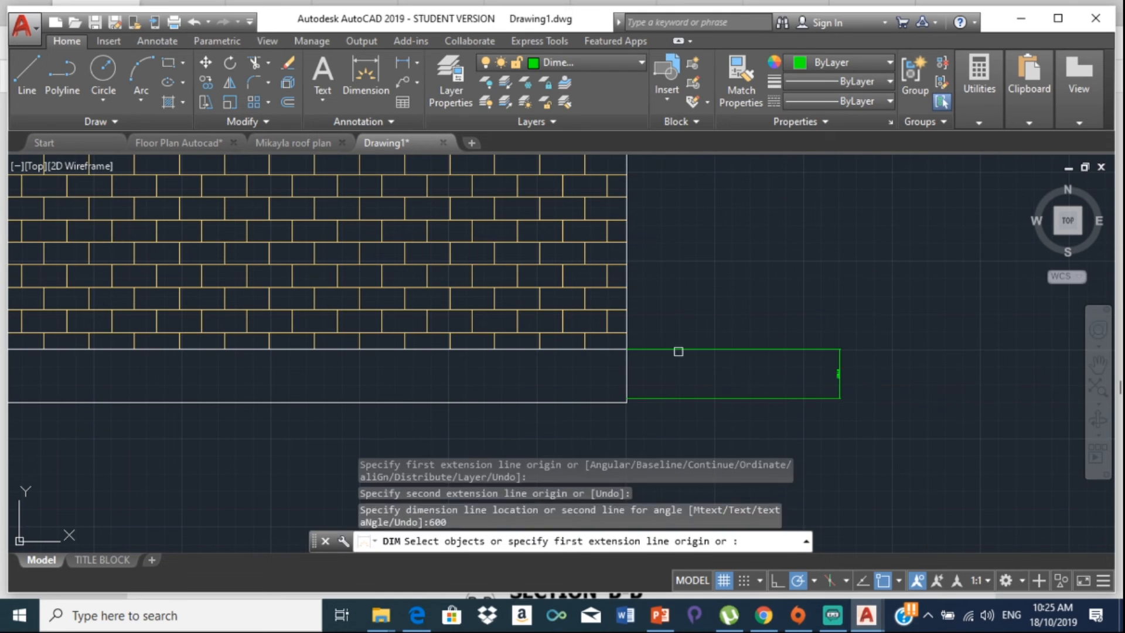
pyautogui.scroll(-2, 679, 353)
# Step: Dimension the wall height from wall base to eave corner, offset 600
pyautogui.press('Return')
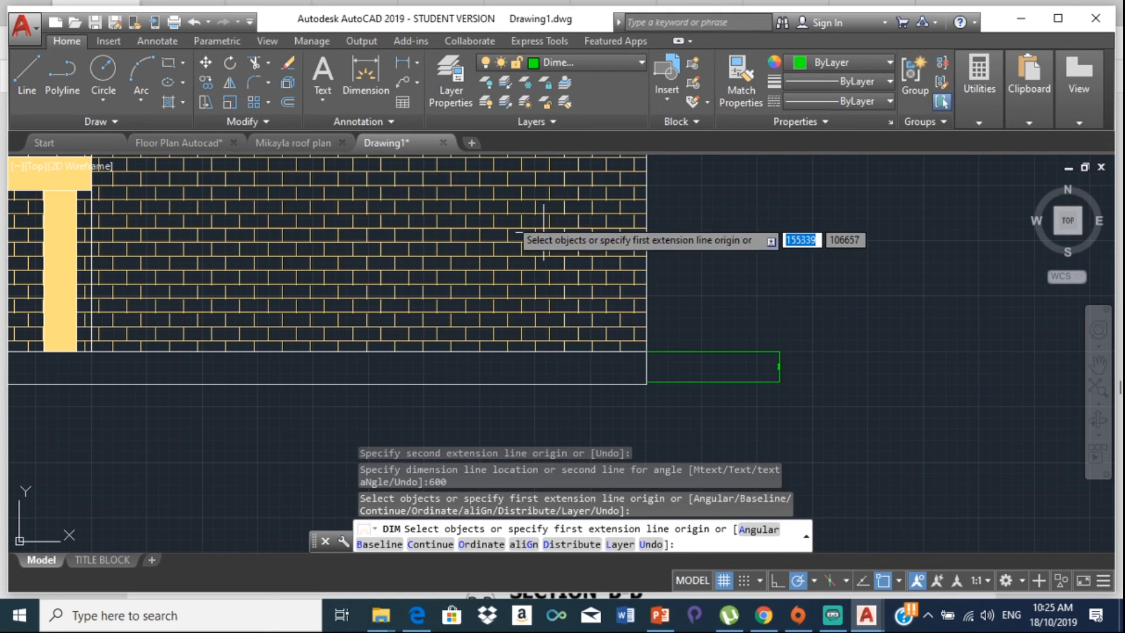
pyautogui.click(30, 71)
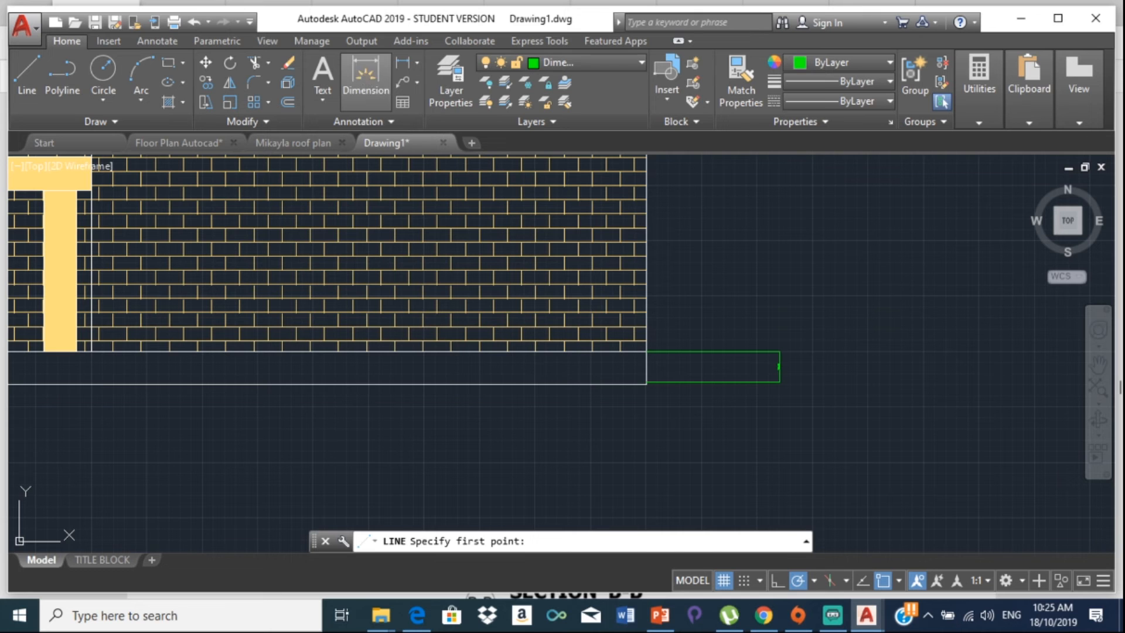
pyautogui.click(366, 76)
pyautogui.scroll(4, 659, 369)
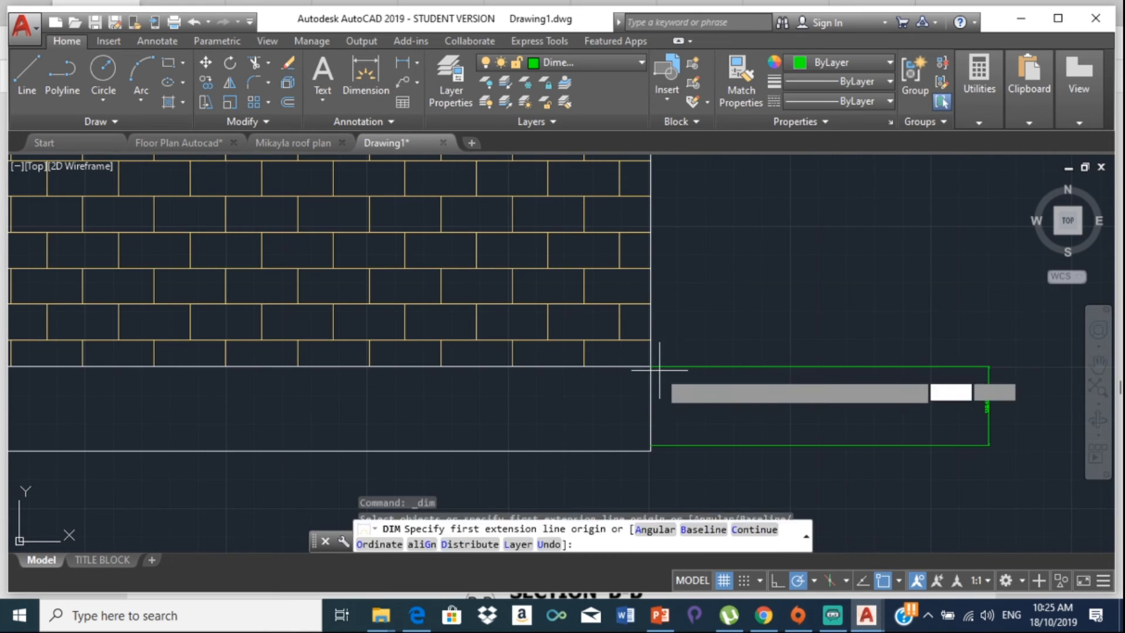
pyautogui.click(654, 368)
pyautogui.scroll(-5, 665, 331)
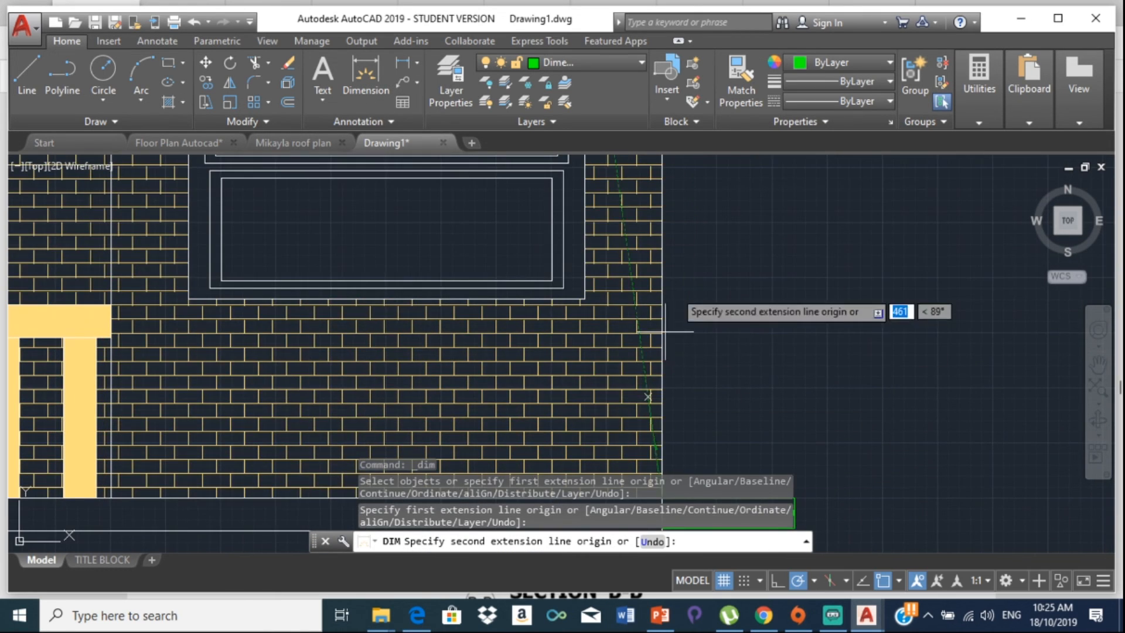
pyautogui.moveTo(670, 273); pyautogui.dragTo(671, 499, button='middle')
pyautogui.scroll(-2, 673, 291)
pyautogui.moveTo(673, 290); pyautogui.dragTo(690, 420, button='middle')
pyautogui.click(747, 317)
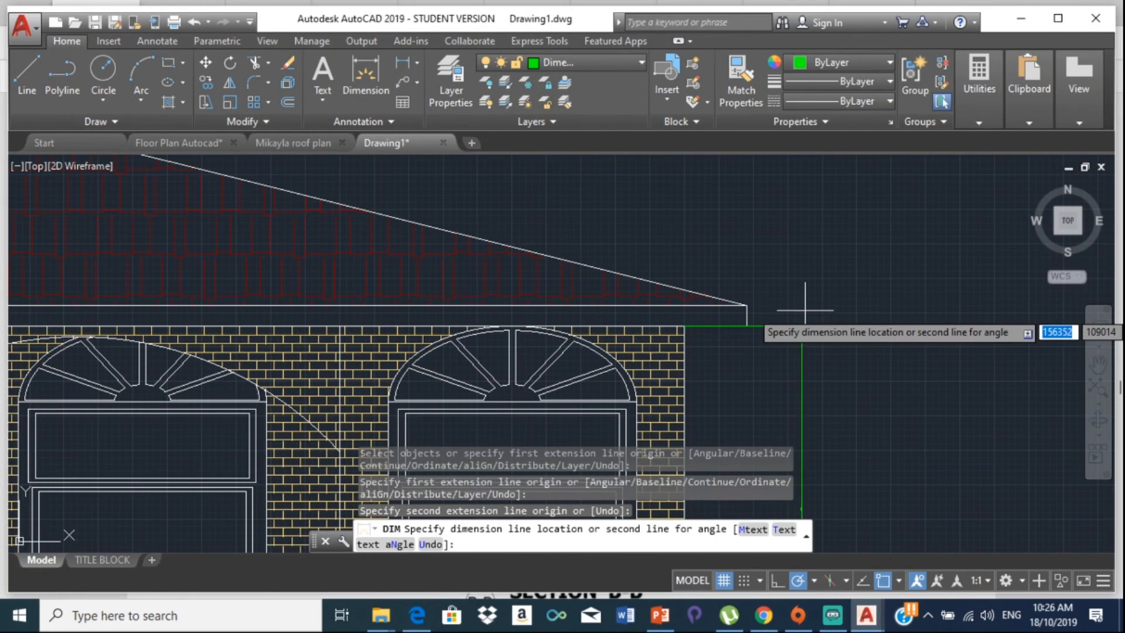
pyautogui.write('600')
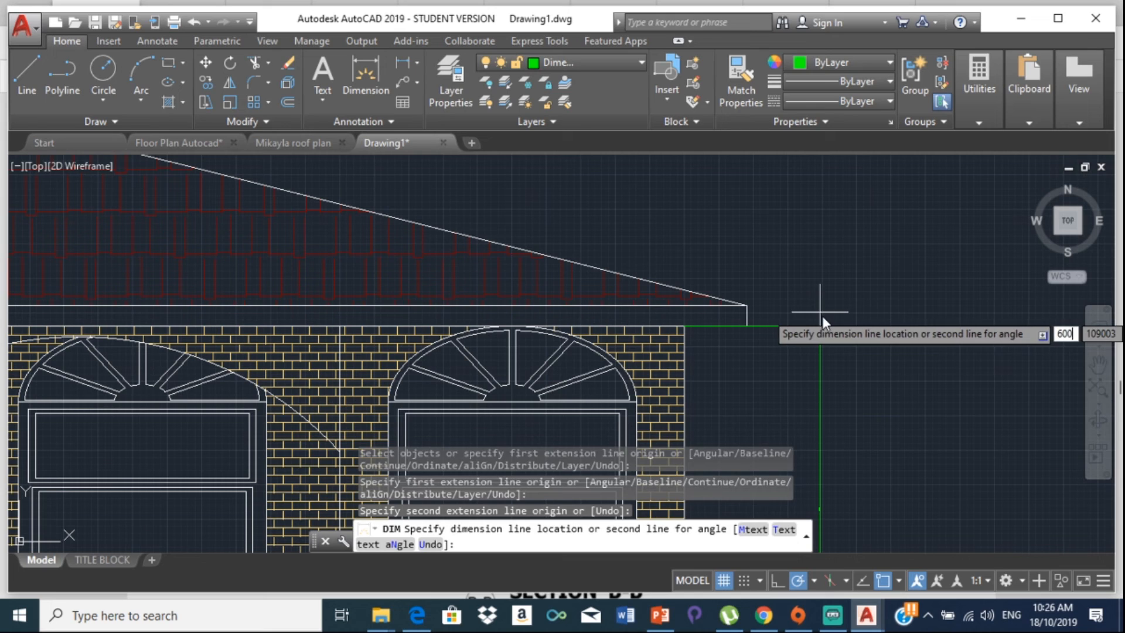
pyautogui.press('Return')
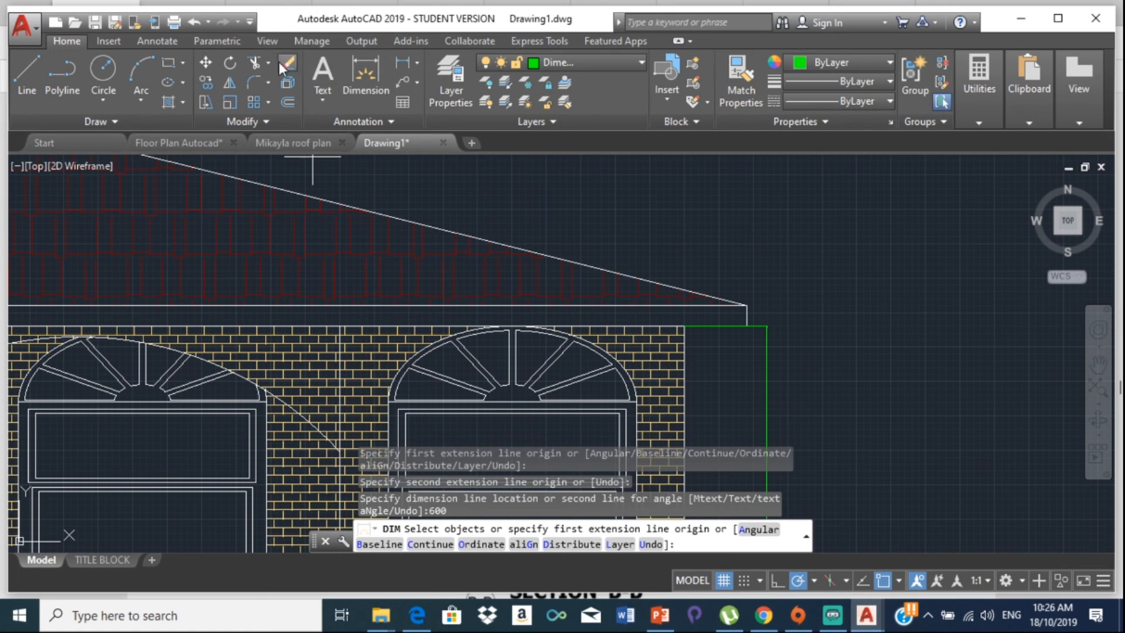
# Step: Dimension the eave from the roof-line end to the top wall corner, offset 600
pyautogui.click(747, 304)
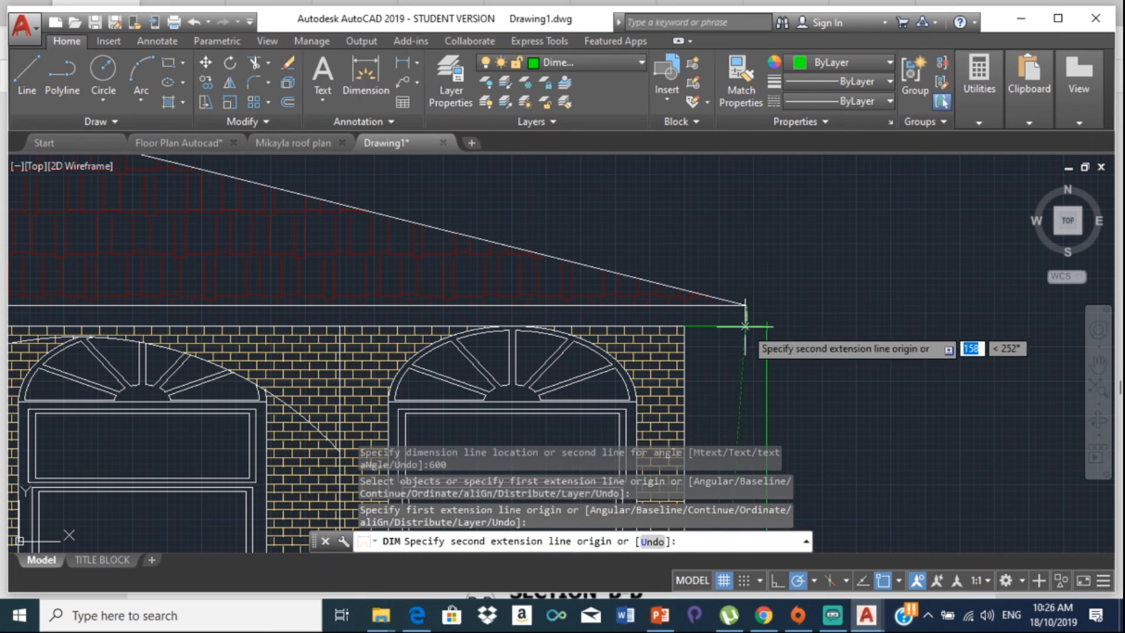
pyautogui.click(746, 326)
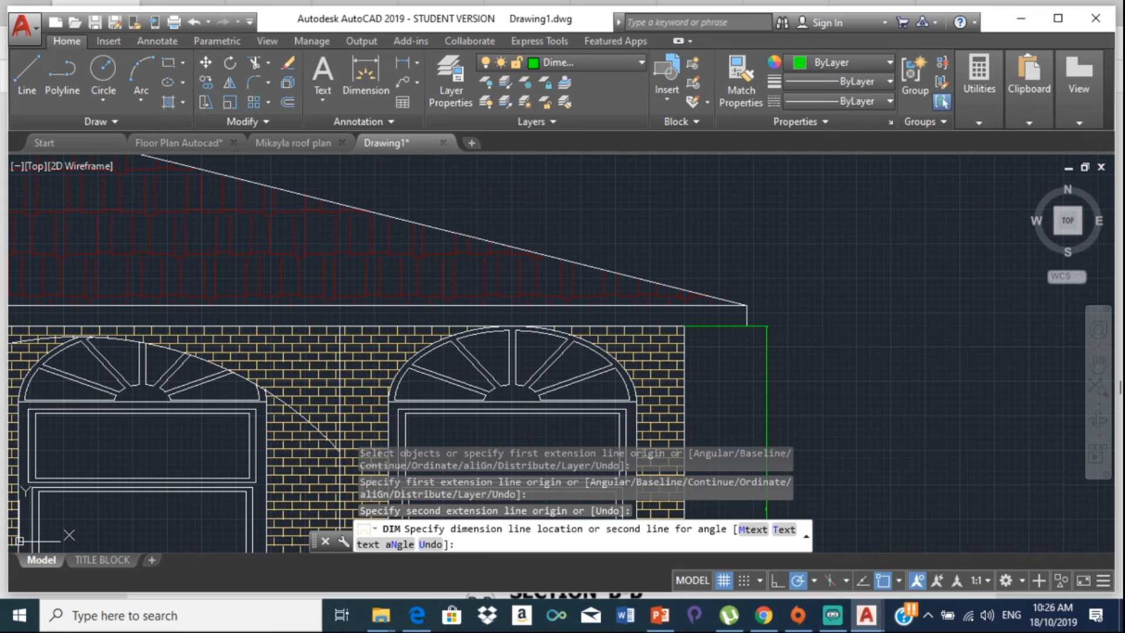
pyautogui.write('600')
pyautogui.press('Return')
# Step: Keep Dimensions as the current layer
pyautogui.scroll(-8, 580, 422)
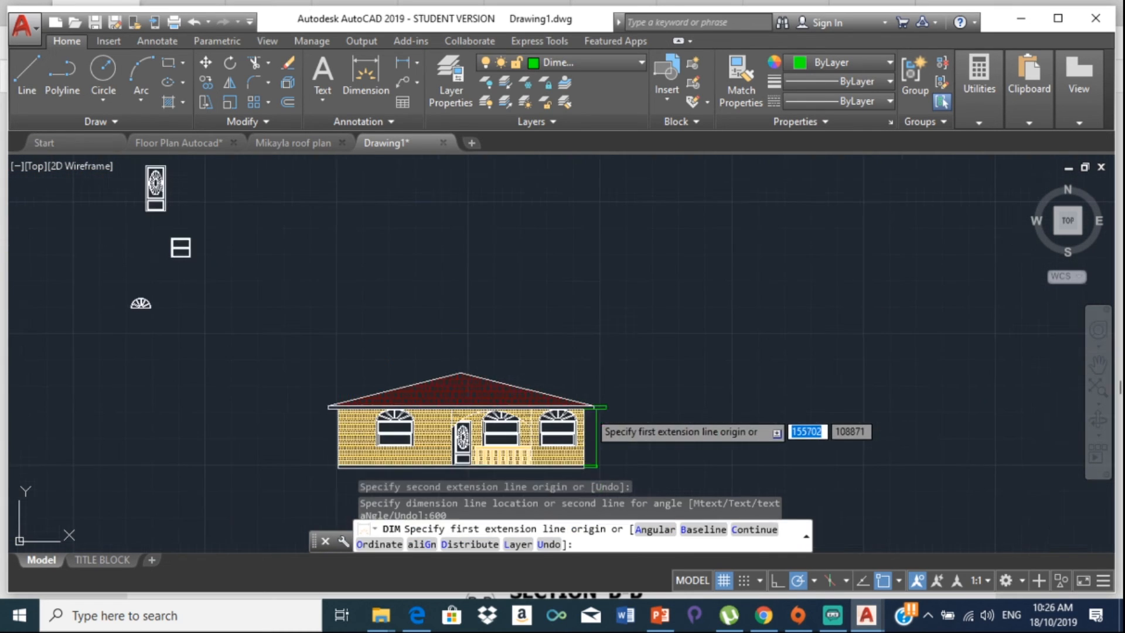
pyautogui.scroll(6, 598, 410)
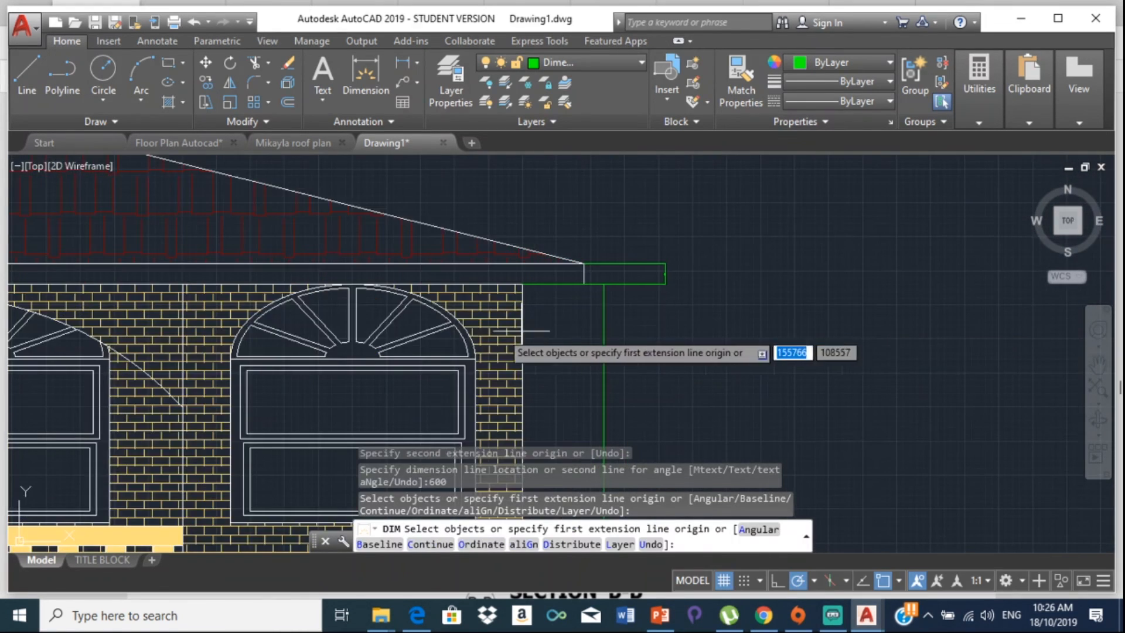
pyautogui.scroll(-6, 753, 313)
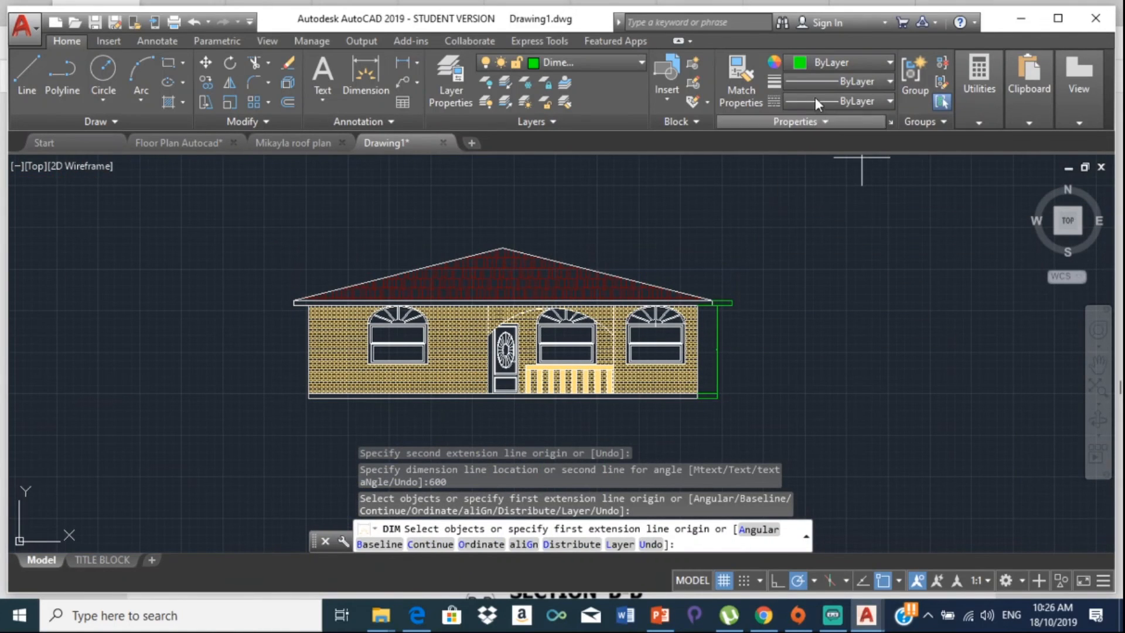
pyautogui.click(589, 61)
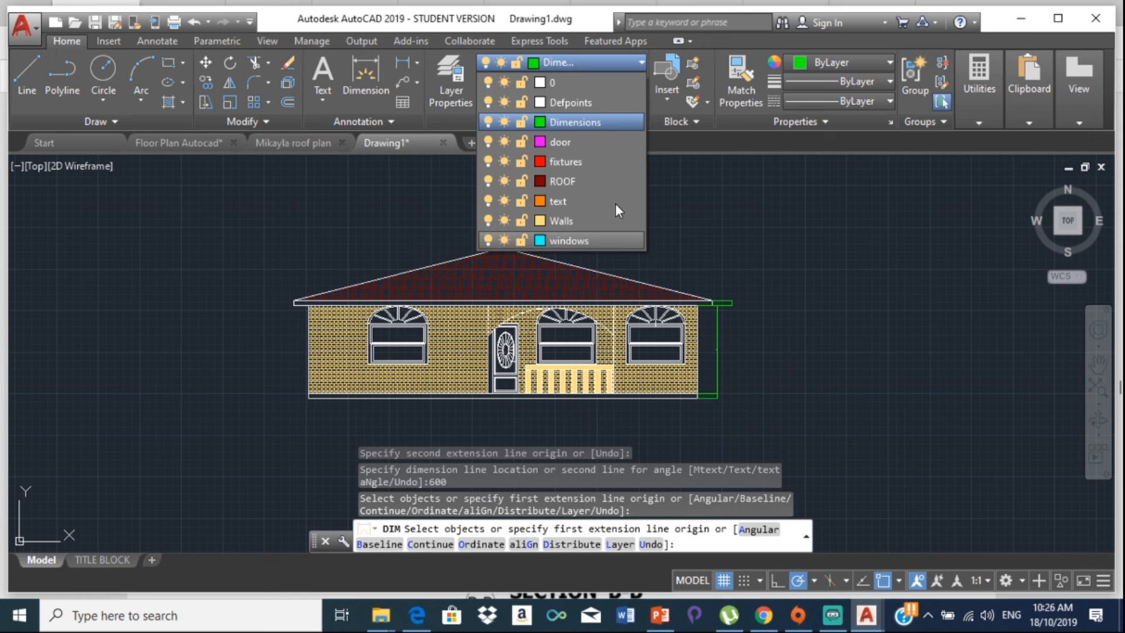
pyautogui.click(581, 122)
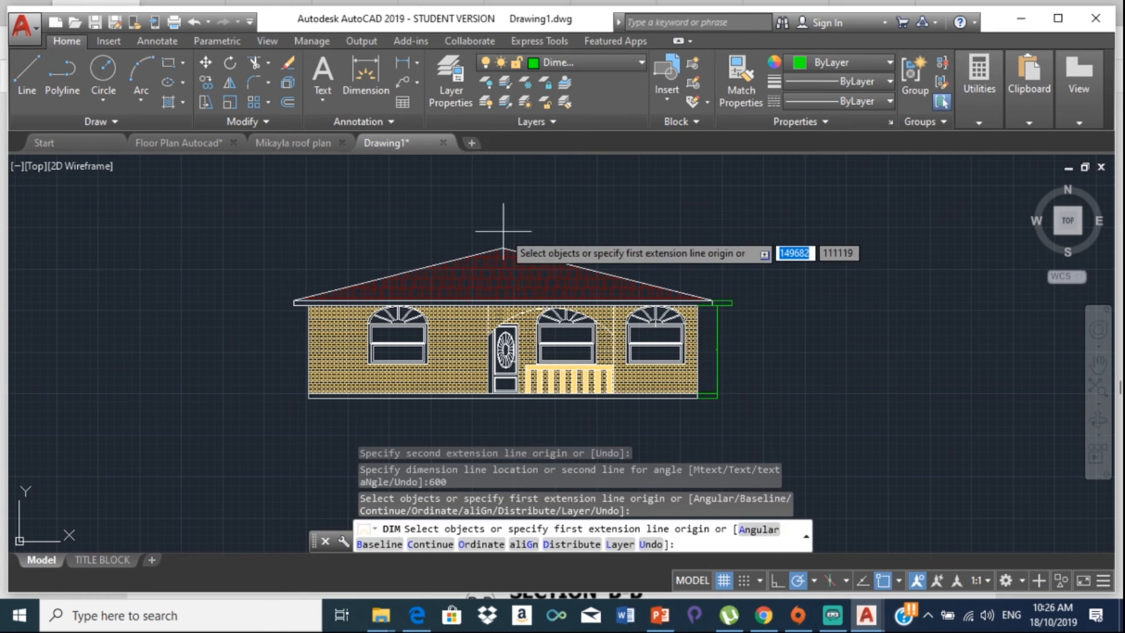
# Step: Add a vertical roof-height dimension from apex to eave level, right of the house
pyautogui.click(502, 249)
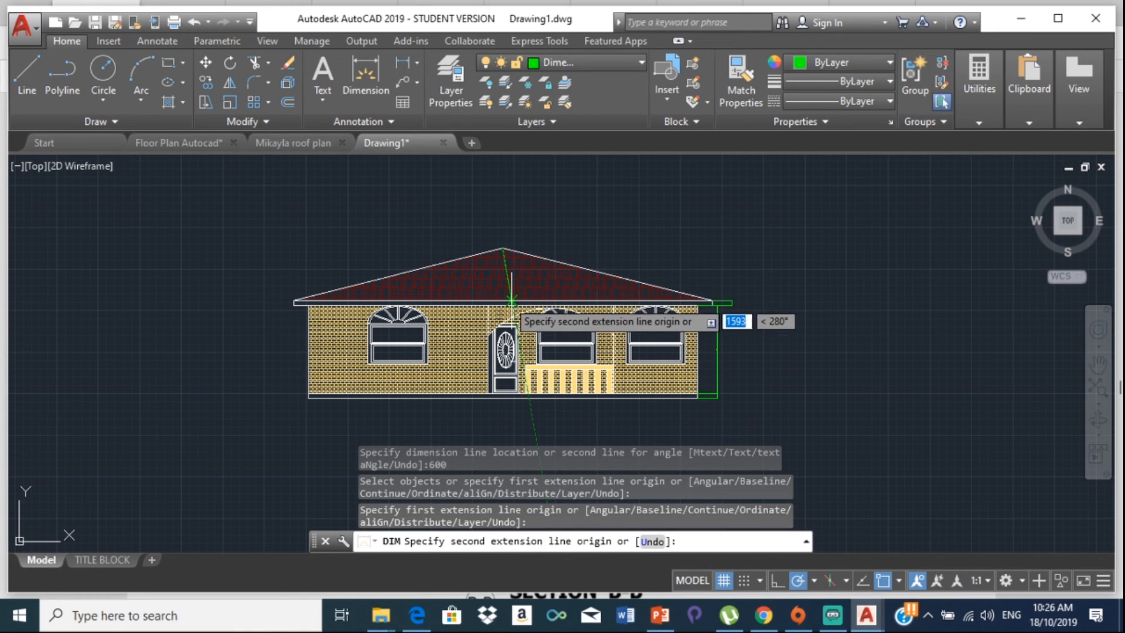
pyautogui.click(779, 579)
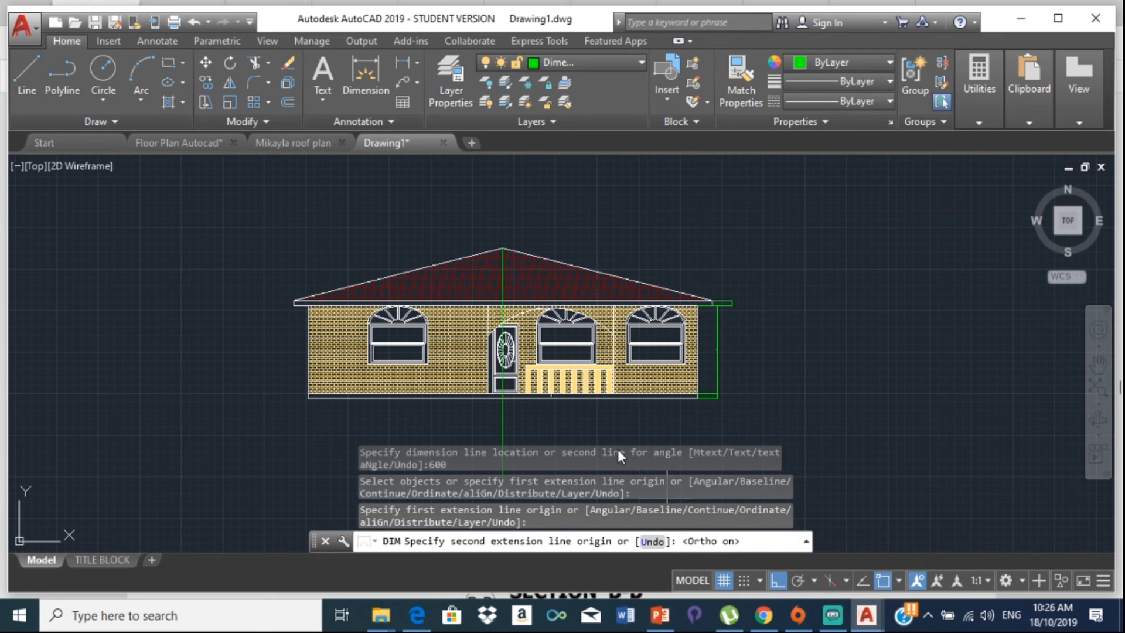
pyautogui.scroll(4, 498, 304)
pyautogui.click(495, 290)
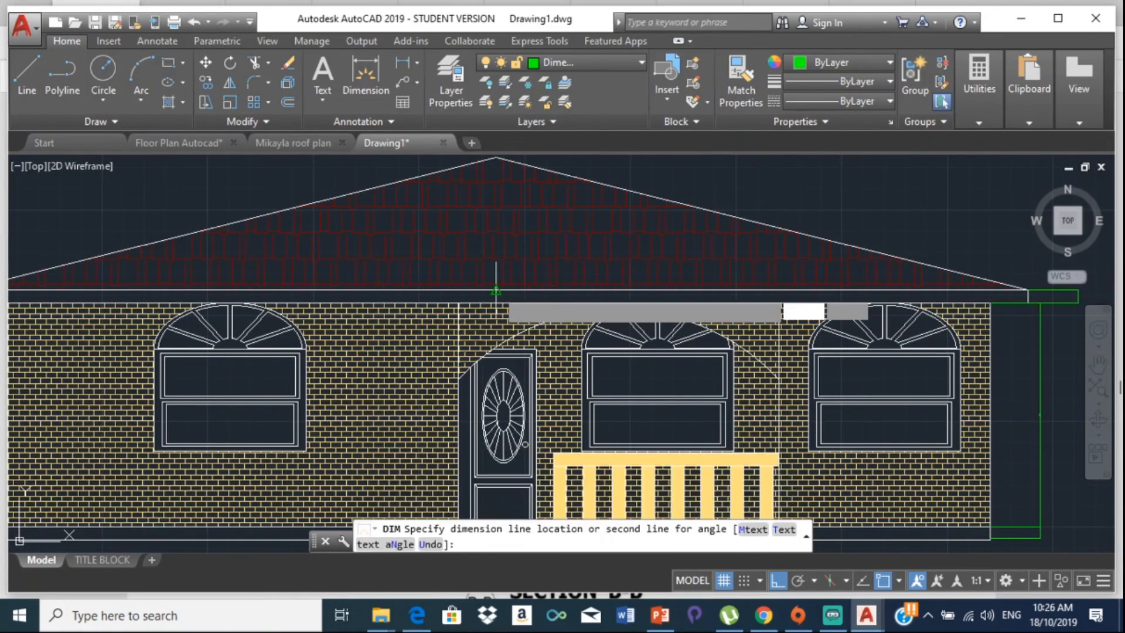
pyautogui.moveTo(991, 282); pyautogui.dragTo(758, 317, button='middle')
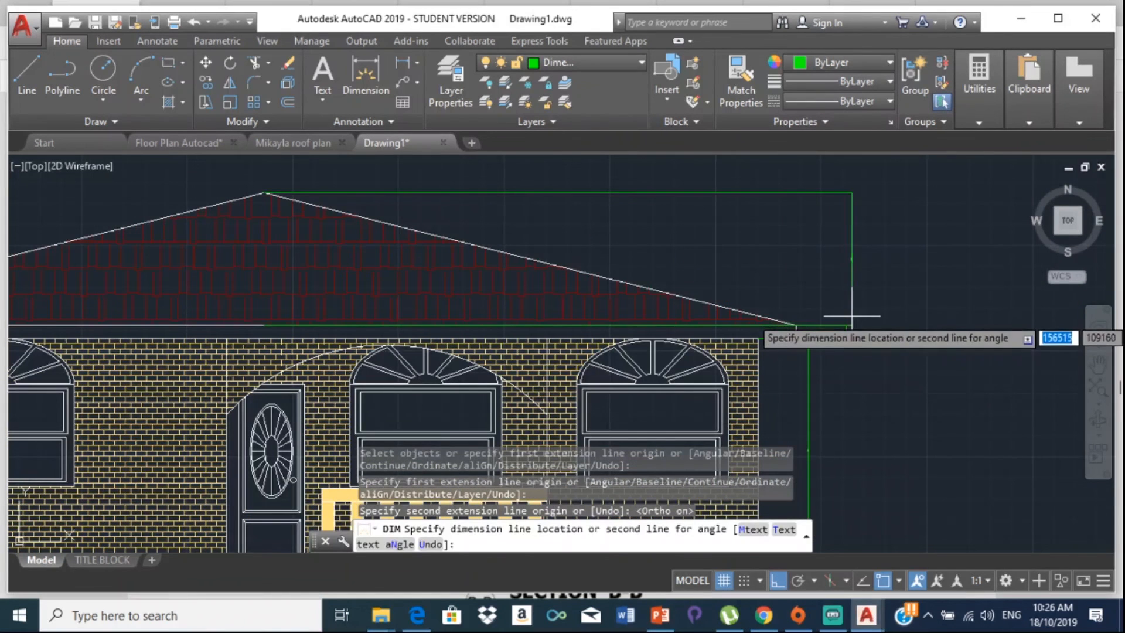
pyautogui.click(846, 321)
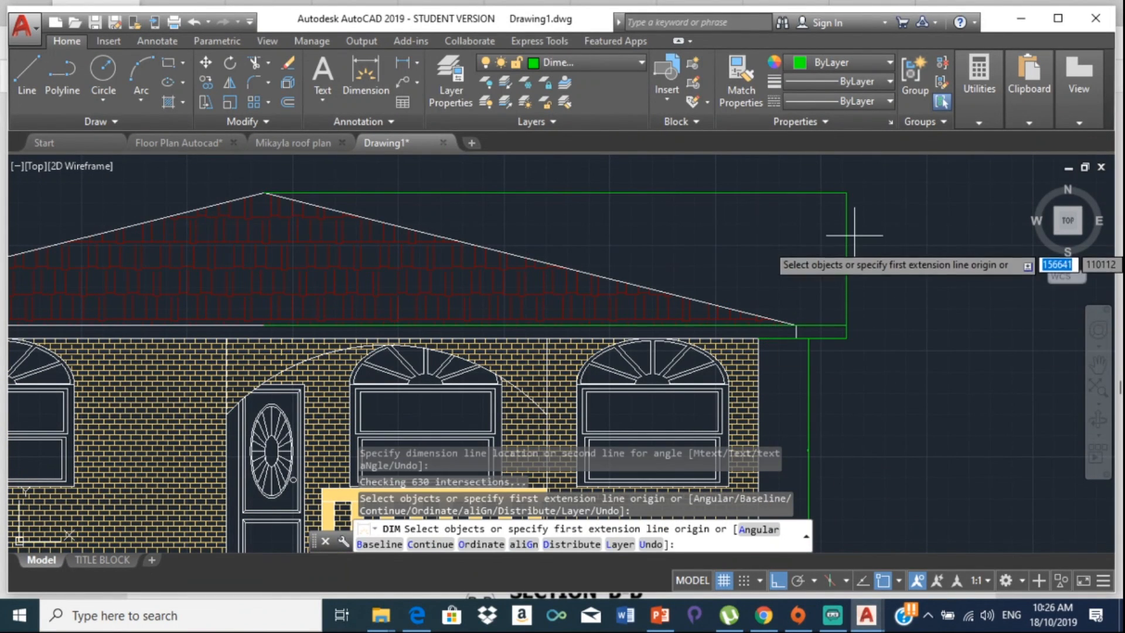
pyautogui.press('Escape')
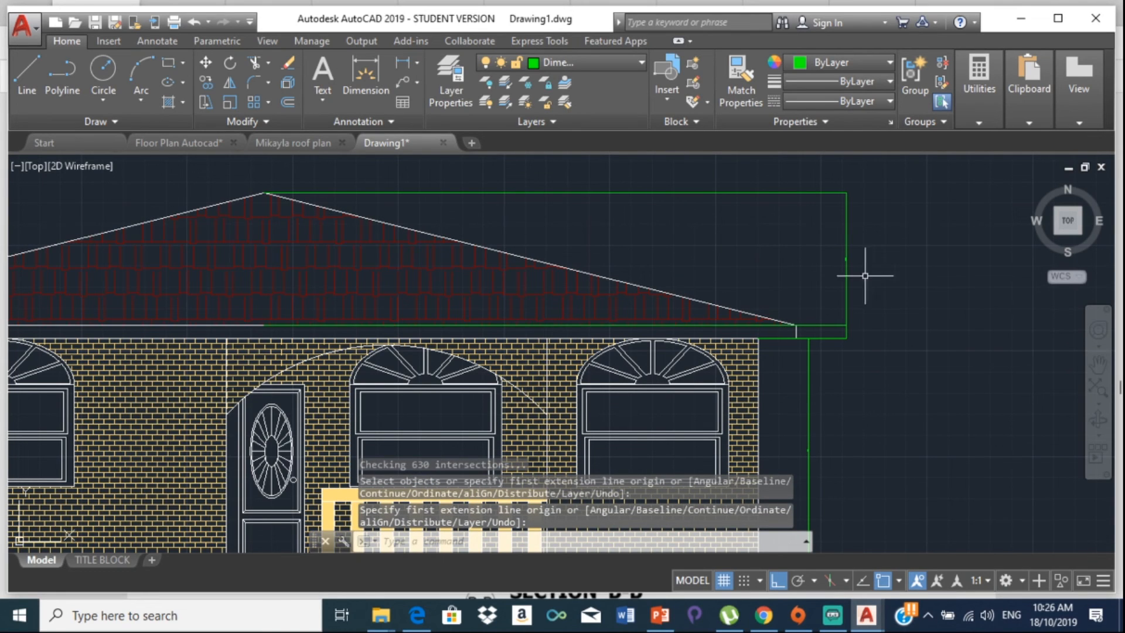
pyautogui.scroll(-3, 604, 298)
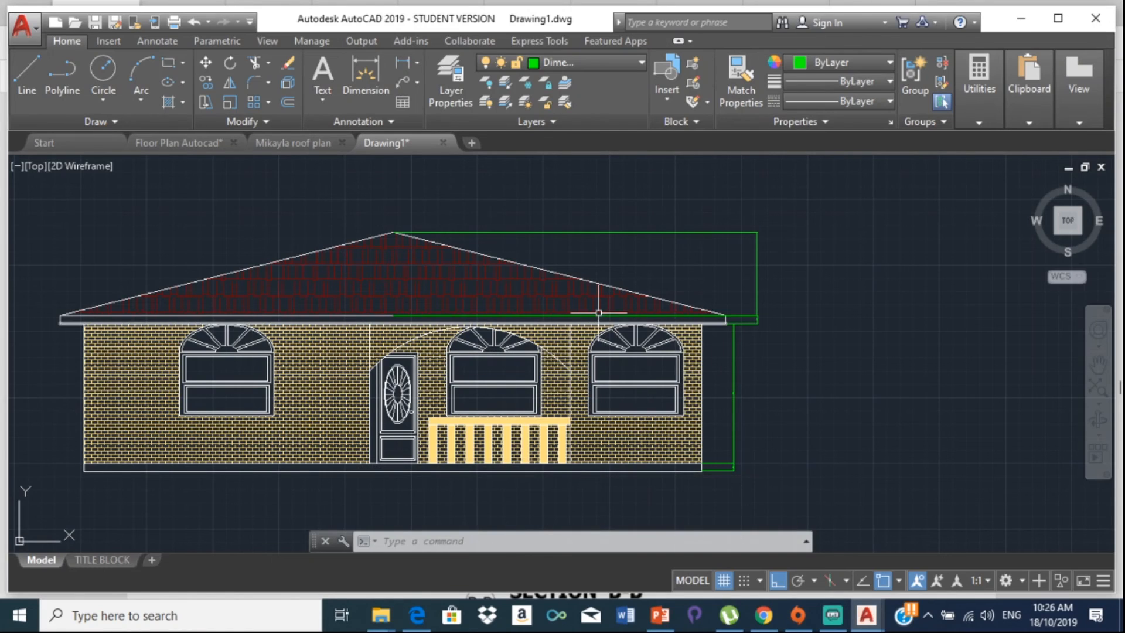
pyautogui.scroll(-2, 602, 322)
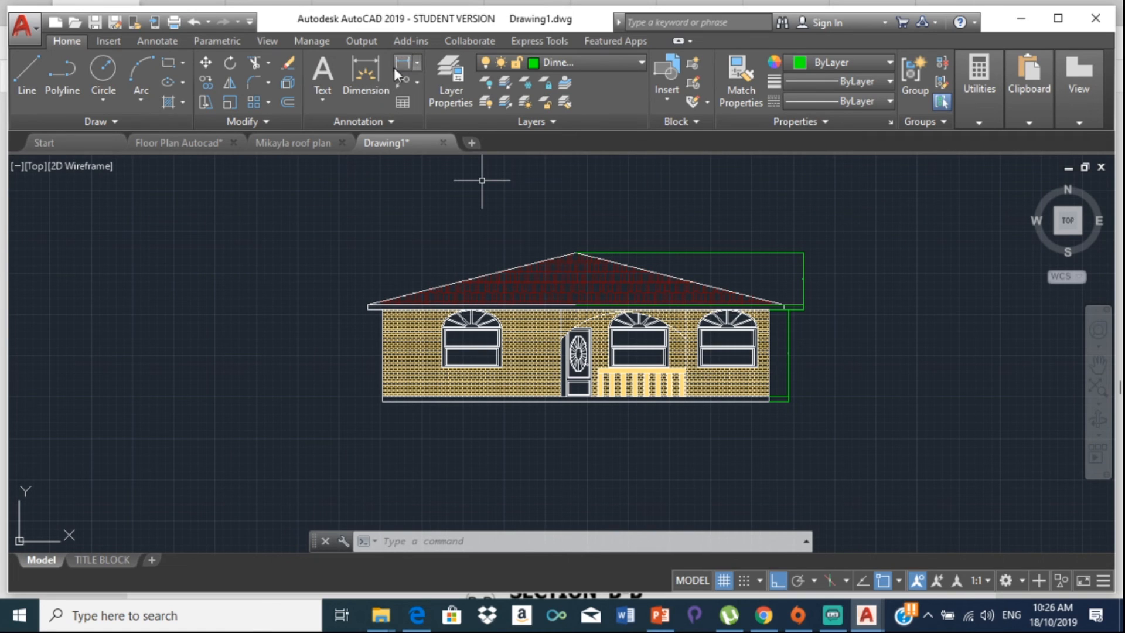
# Step: Set ISO-25 primary units to 0 precision with a period decimal separator
pyautogui.click(392, 121)
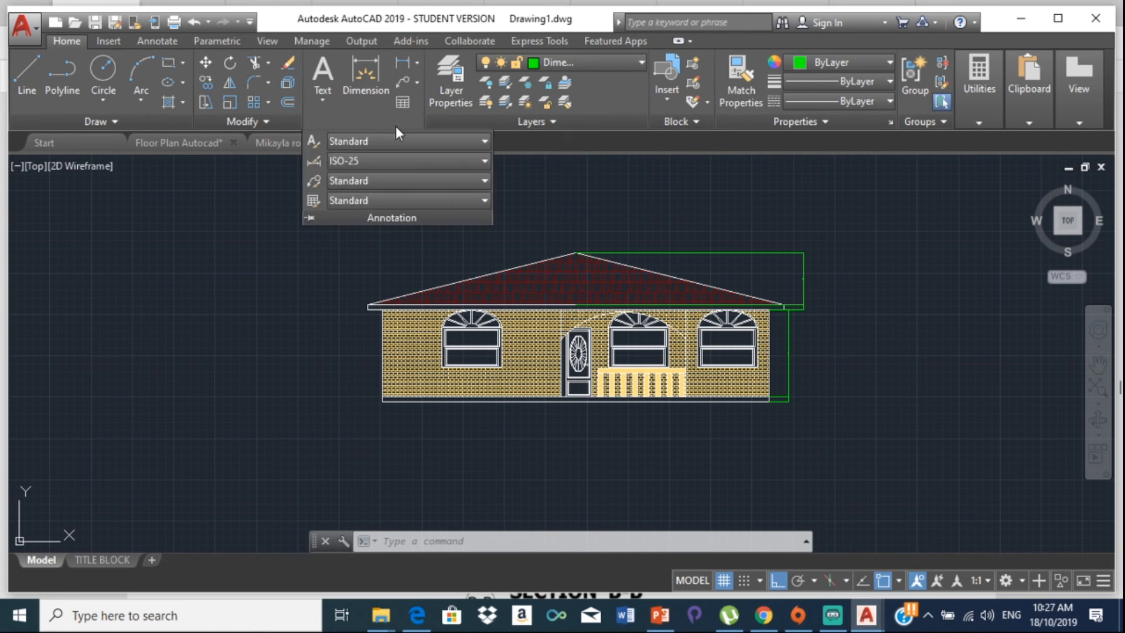
pyautogui.click(431, 163)
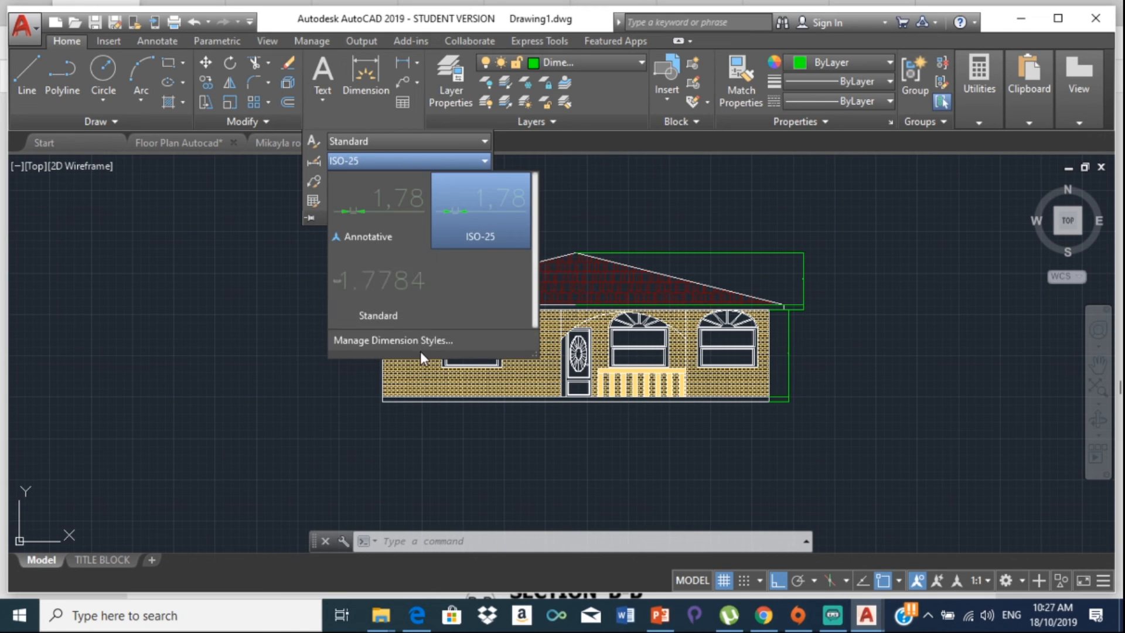
pyautogui.click(421, 343)
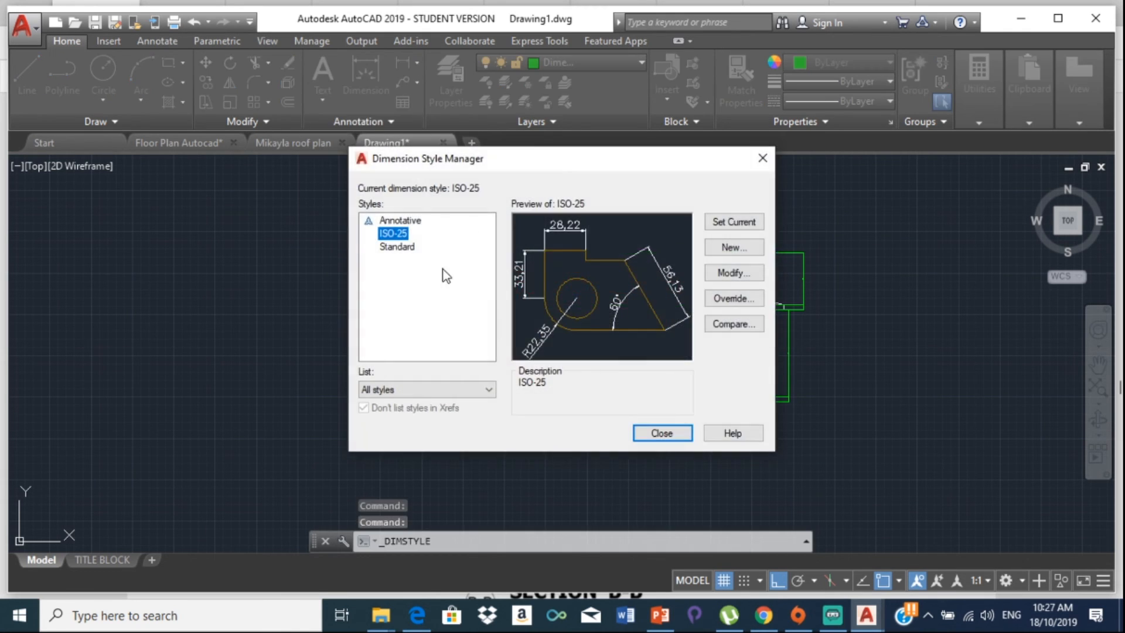
pyautogui.click(742, 276)
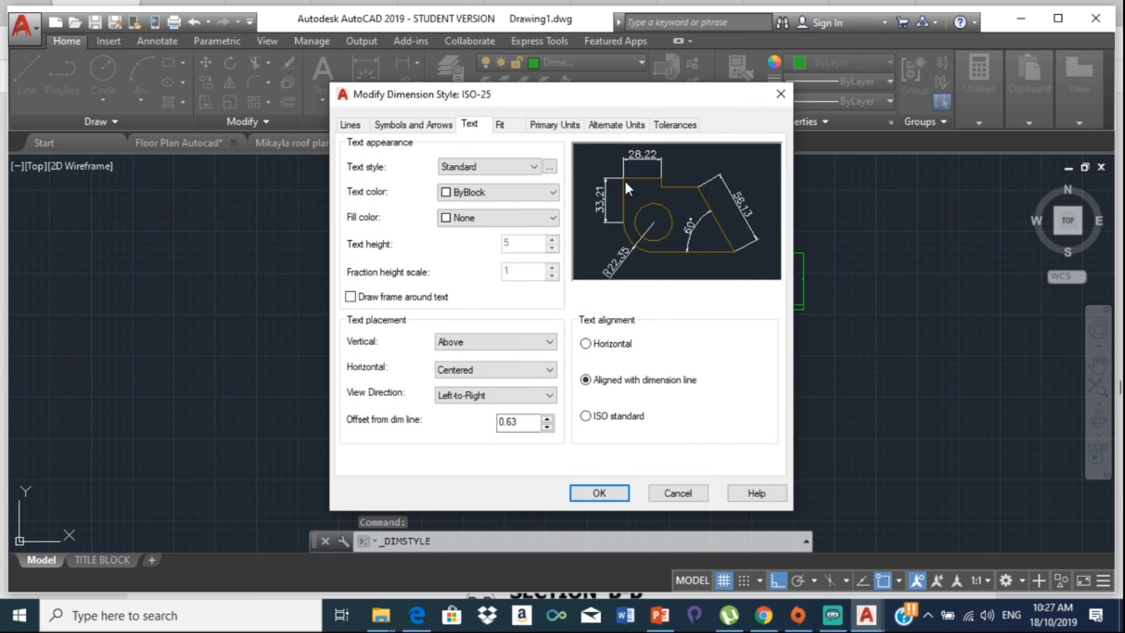
pyautogui.click(499, 125)
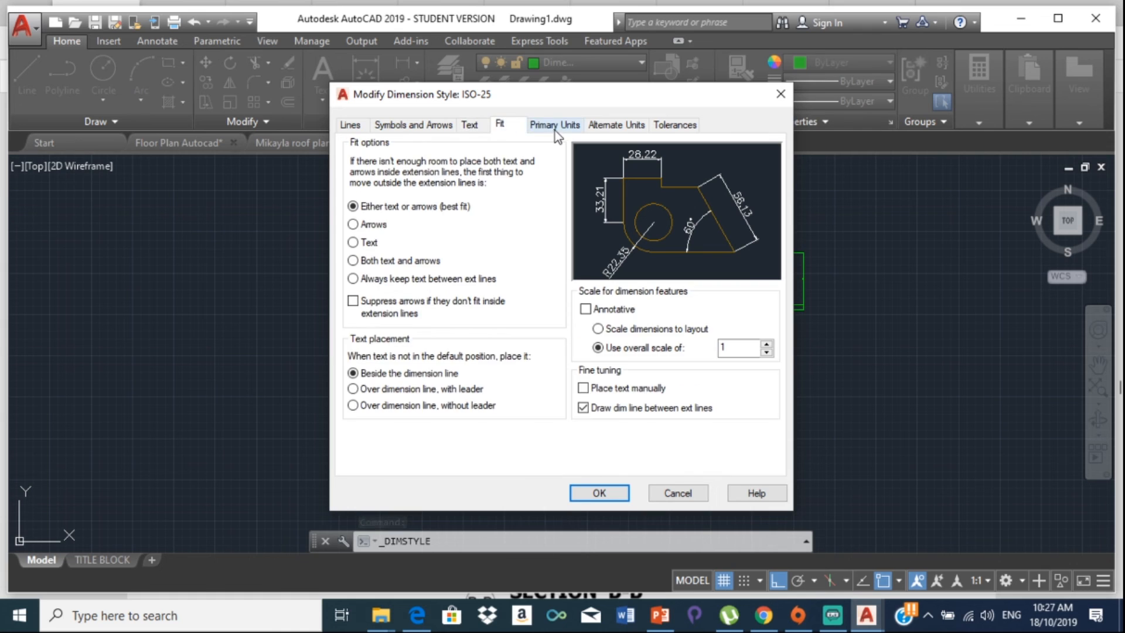
pyautogui.click(554, 126)
pyautogui.click(550, 184)
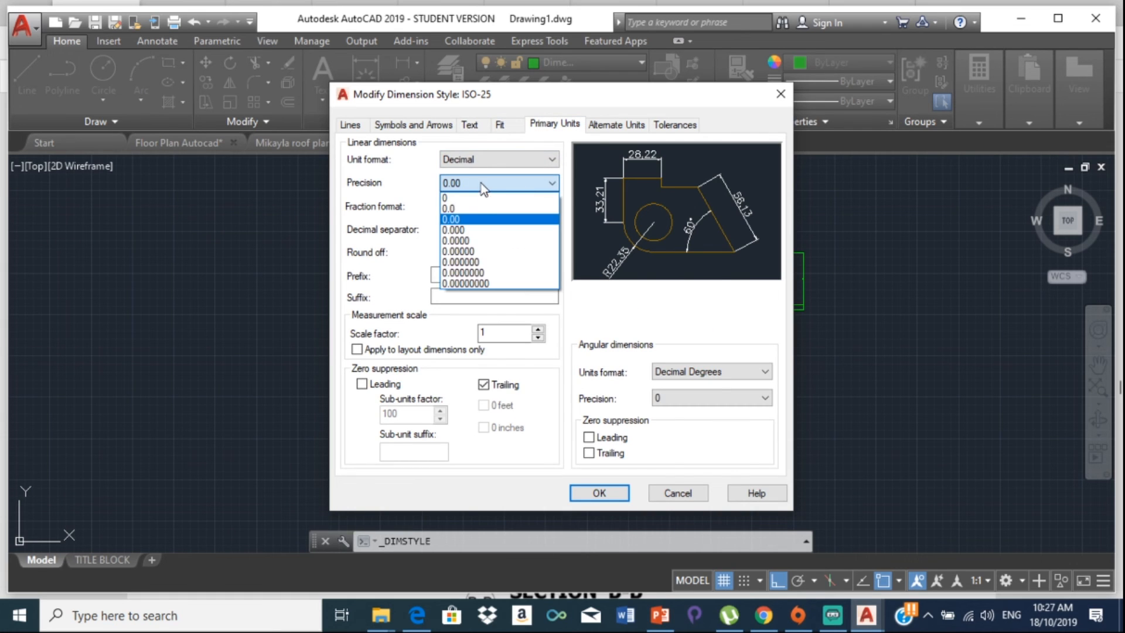
pyautogui.click(481, 198)
pyautogui.click(518, 230)
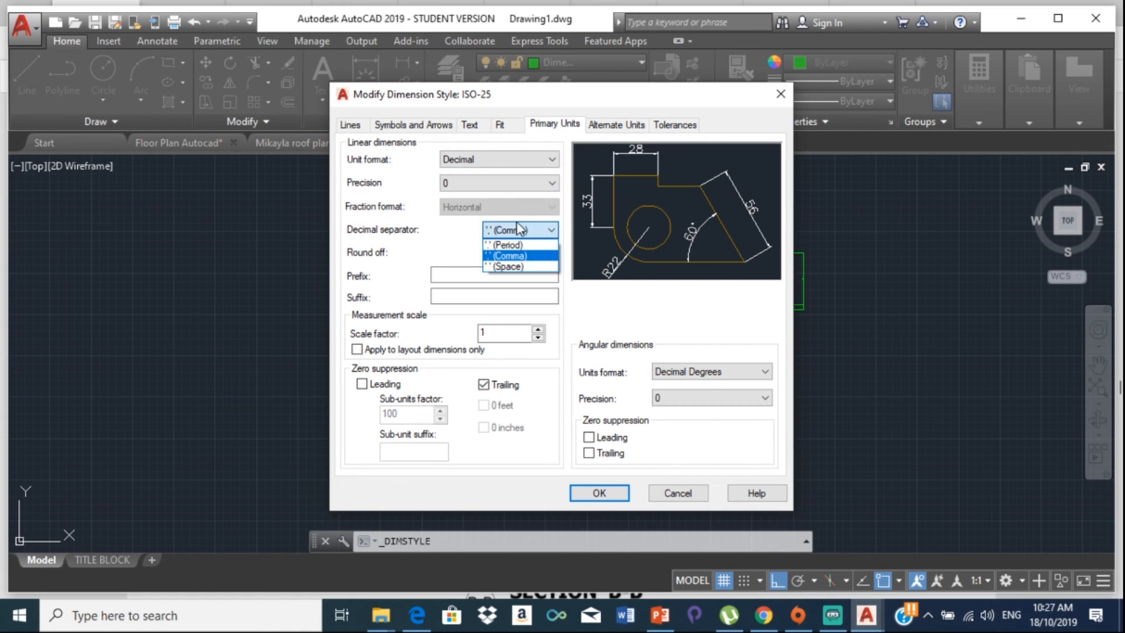
pyautogui.click(508, 245)
# Step: Give ISO-25 dimension text the Annotative style at height 50
pyautogui.click(474, 124)
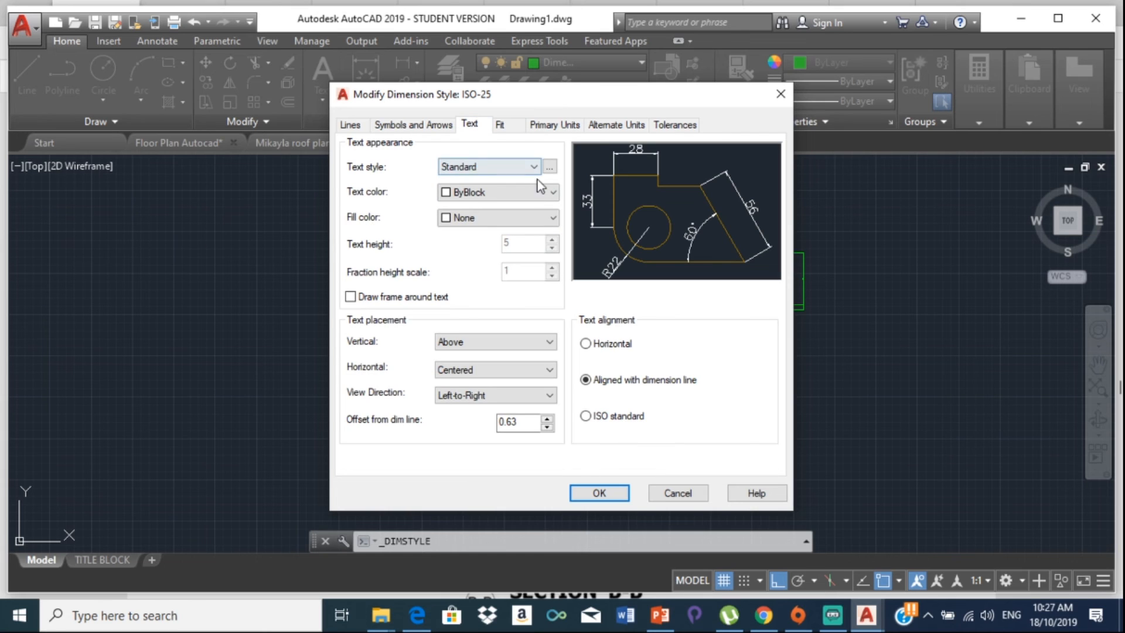
pyautogui.click(518, 166)
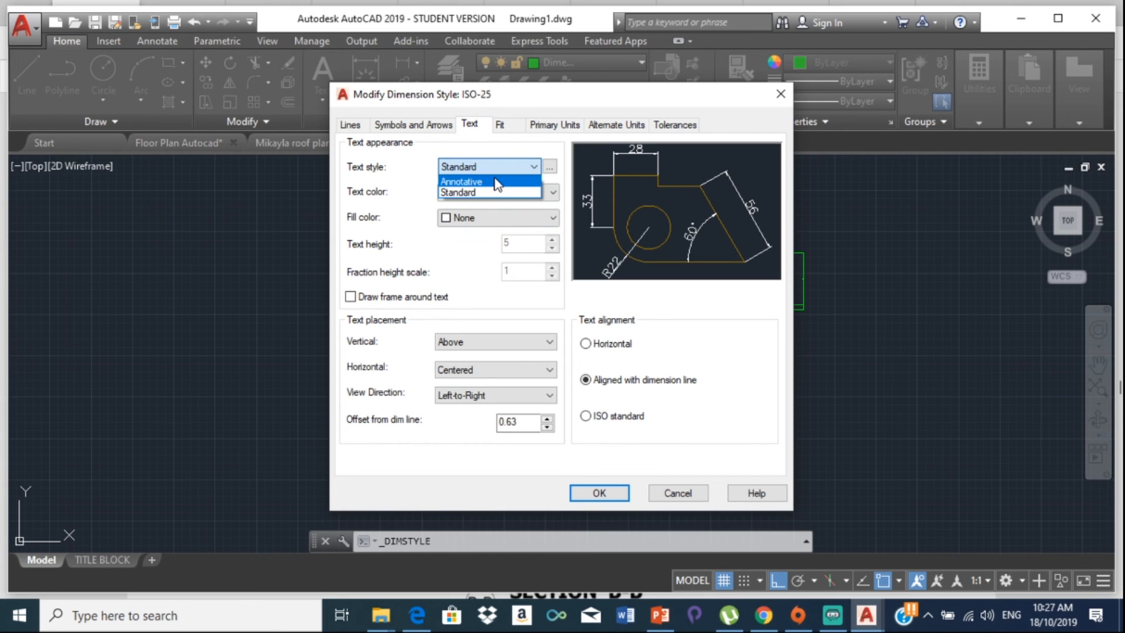
pyautogui.click(519, 180)
pyautogui.click(532, 241)
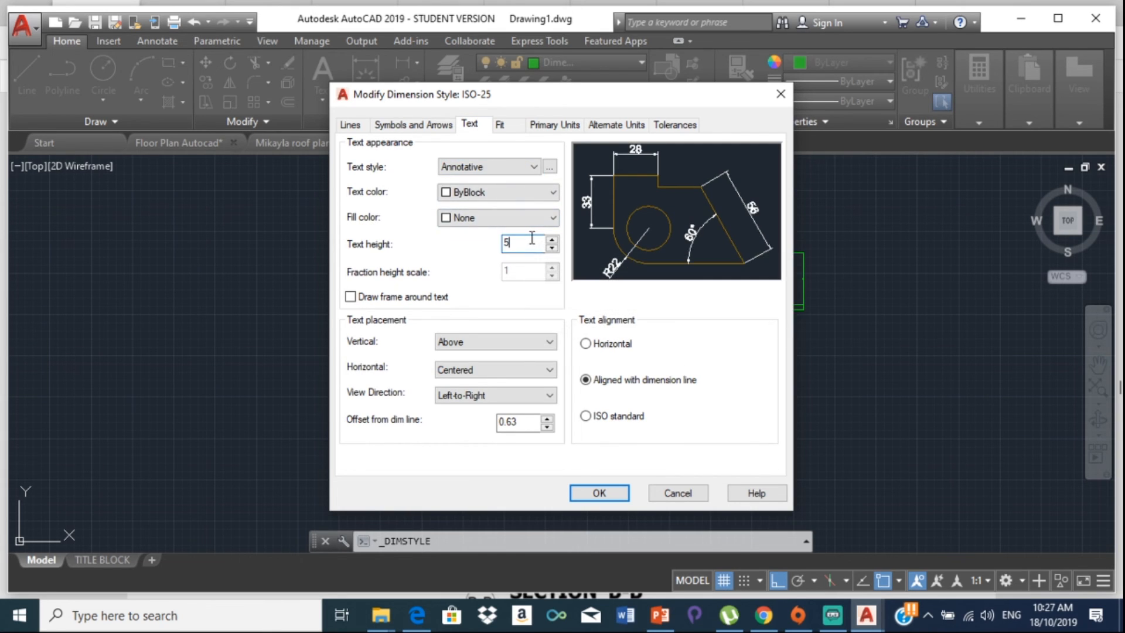
pyautogui.press('BackSpace')
pyautogui.click(599, 494)
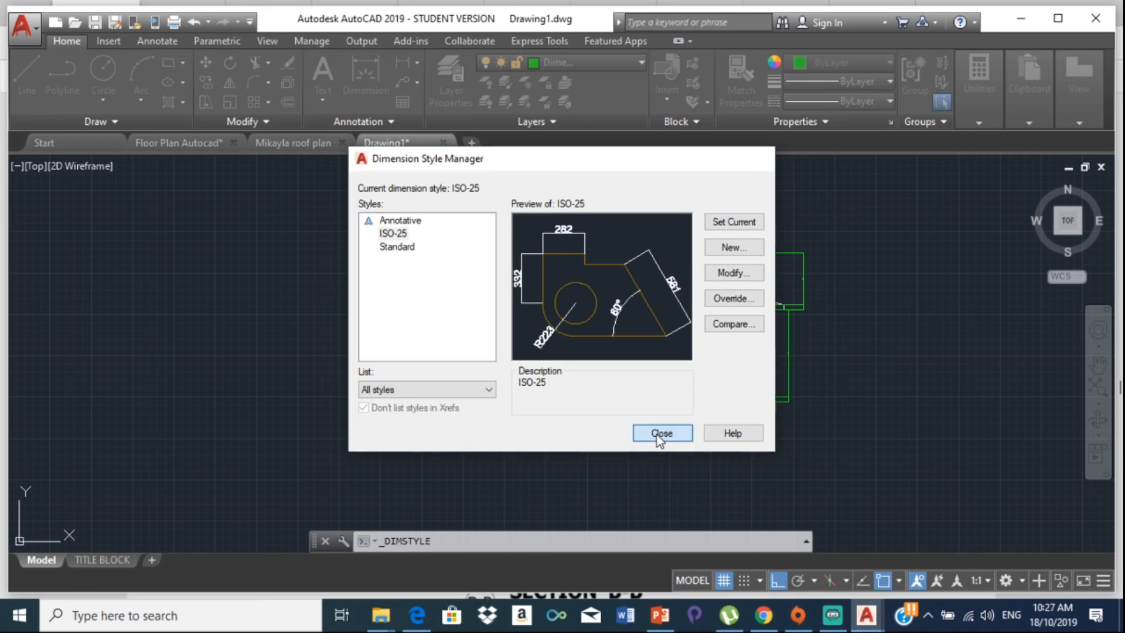
pyautogui.click(657, 435)
pyautogui.scroll(6, 791, 360)
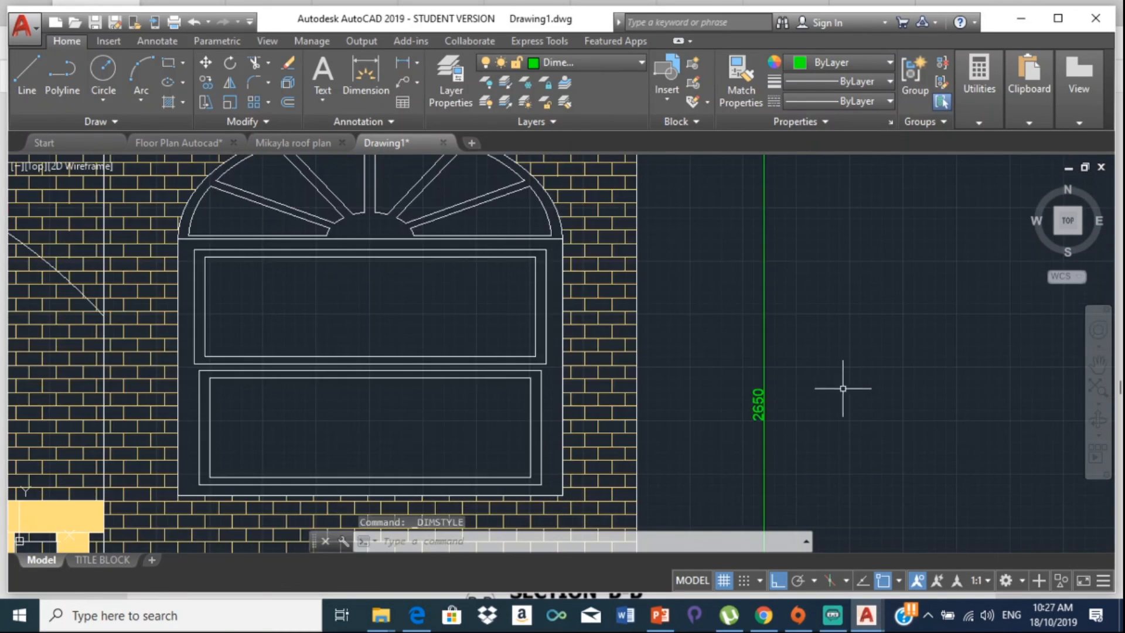
# Step: Zoom in to check the dimension text, then reopen the dimension style list
pyautogui.scroll(-6, 847, 382)
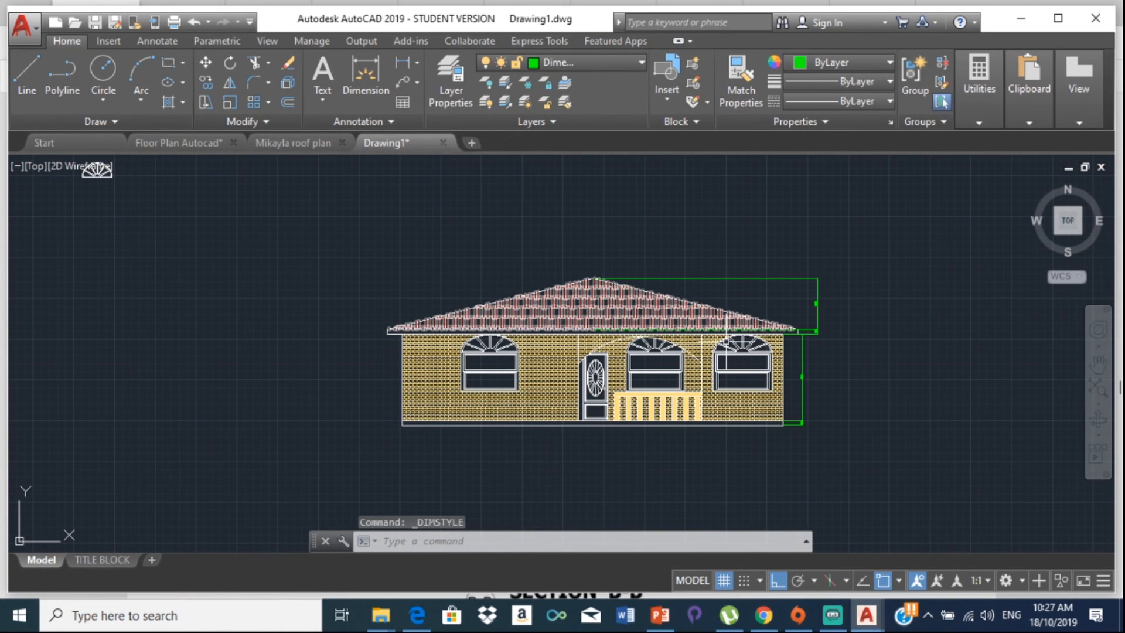
pyautogui.scroll(4, 730, 343)
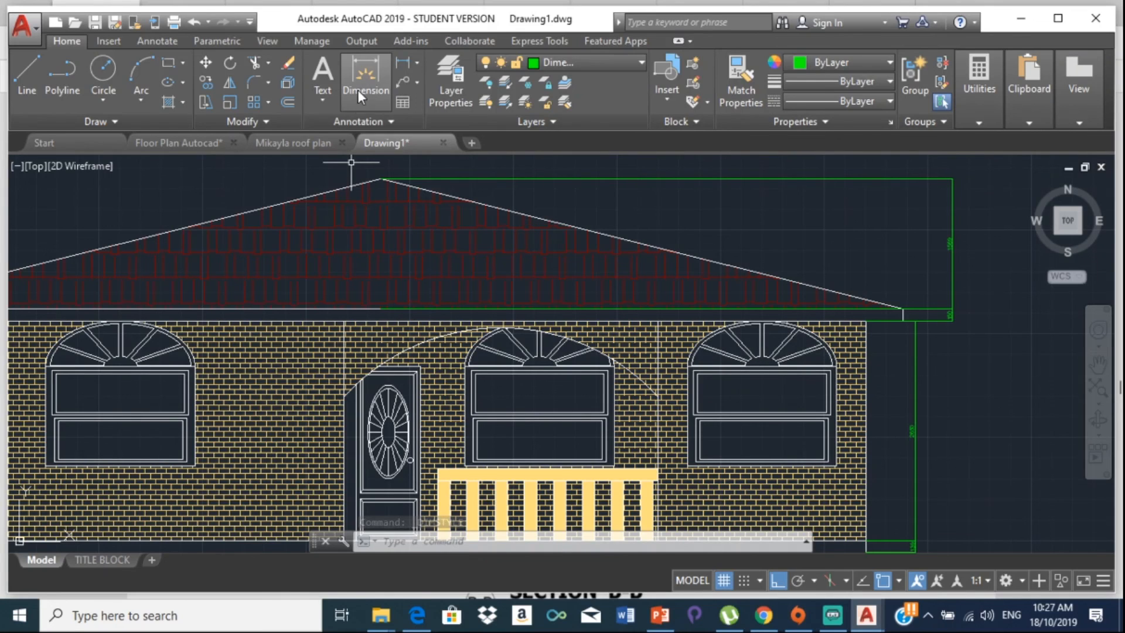
pyautogui.click(375, 123)
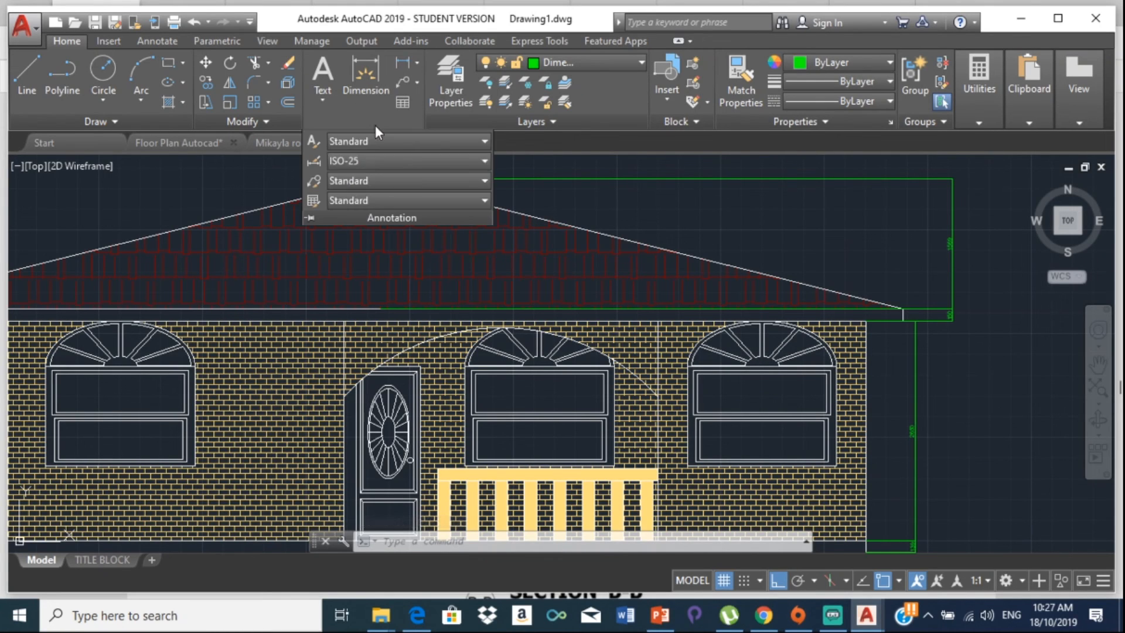
pyautogui.click(437, 161)
# Step: Raise the ISO-25 dimension text height from 50 to 100
pyautogui.click(445, 340)
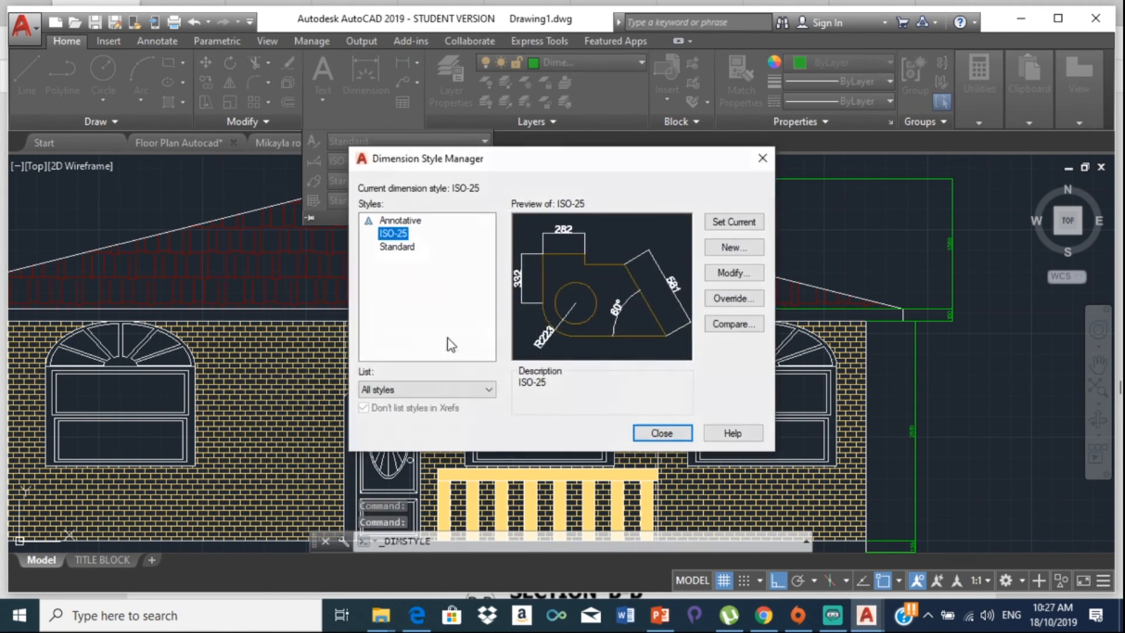
pyautogui.click(728, 278)
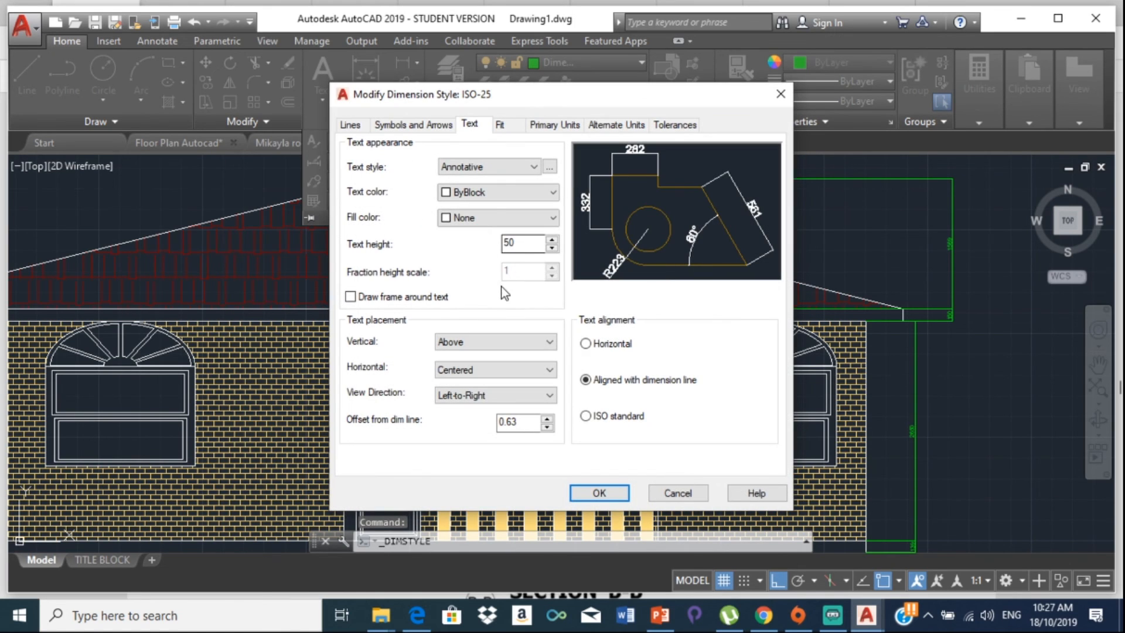
pyautogui.moveTo(526, 243); pyautogui.dragTo(425, 257)
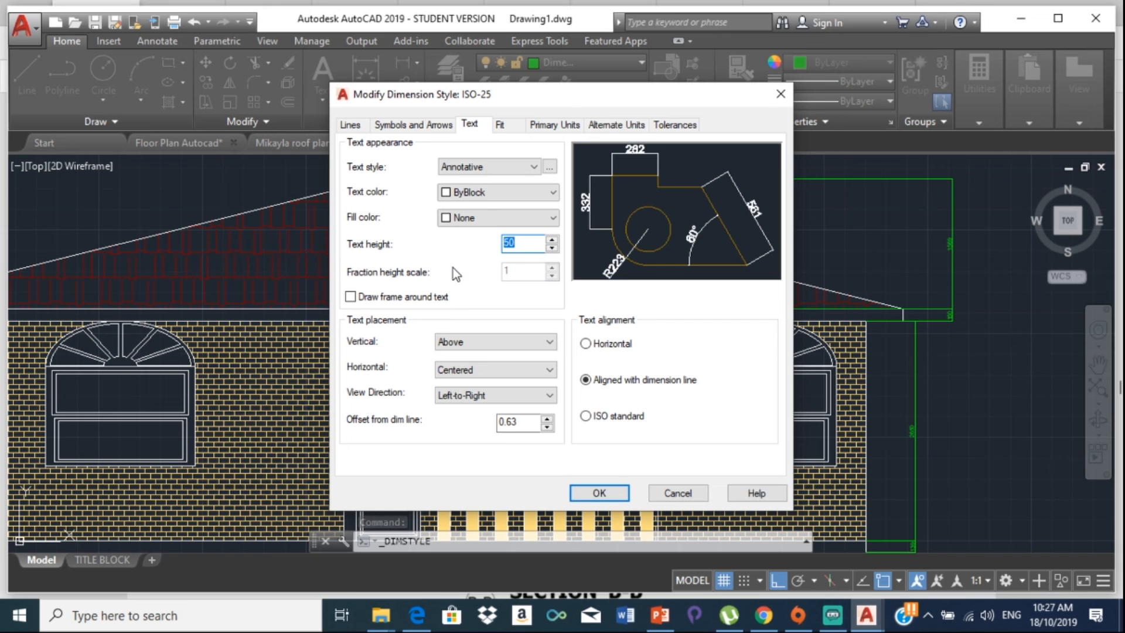
pyautogui.write('100')
pyautogui.click(599, 492)
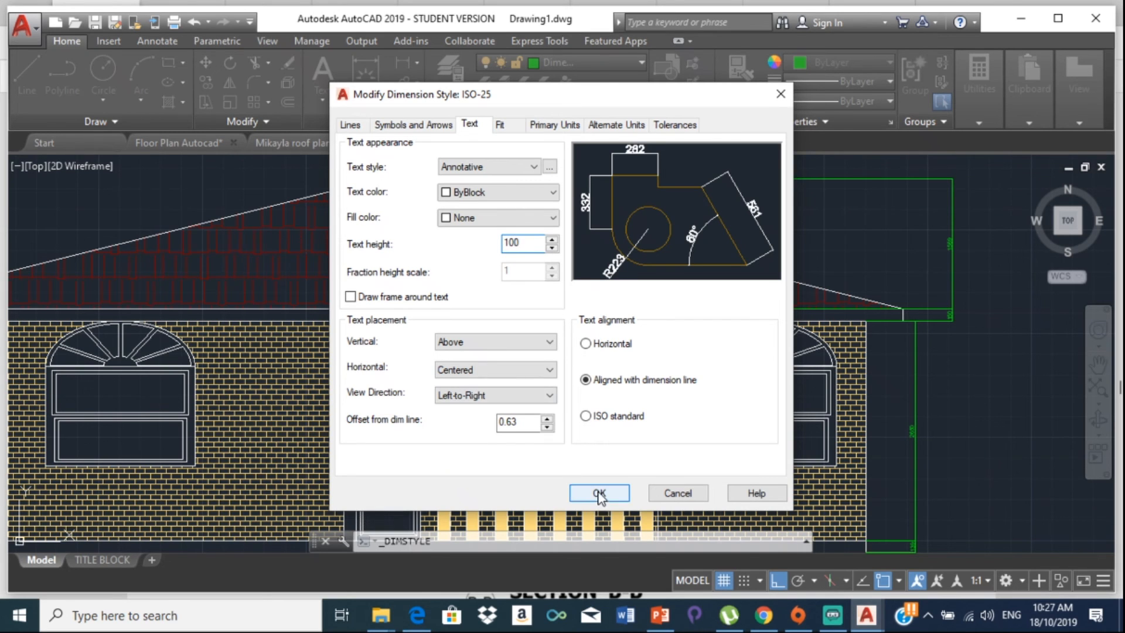
pyautogui.click(660, 431)
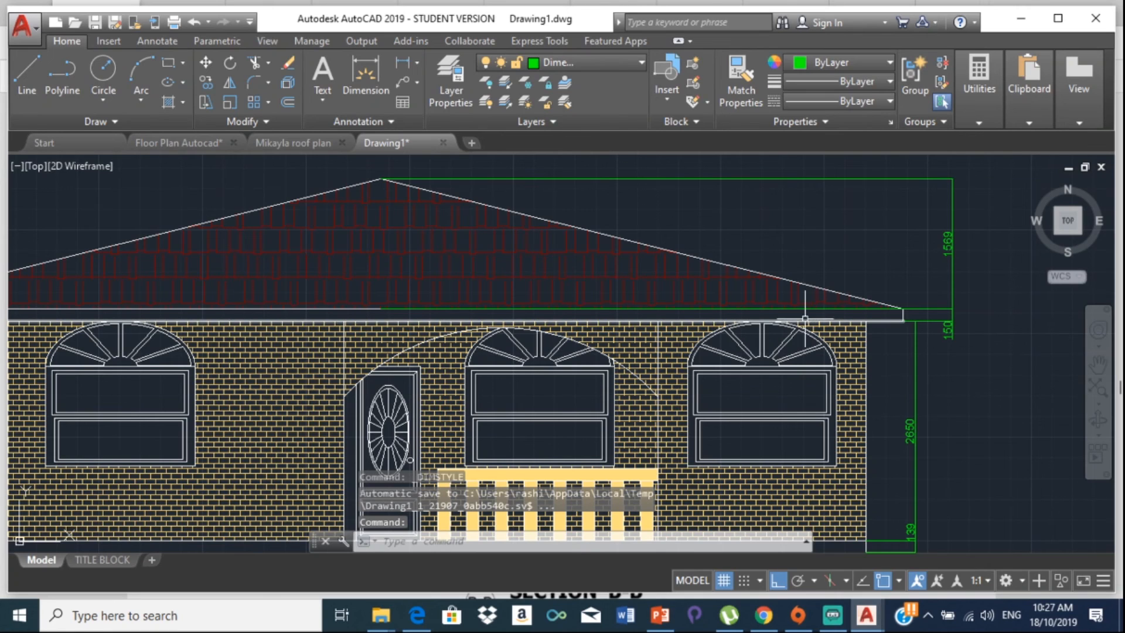
# Step: Explode the green rectangle beside the roof and trim its line along the roof's base
pyautogui.click(765, 180)
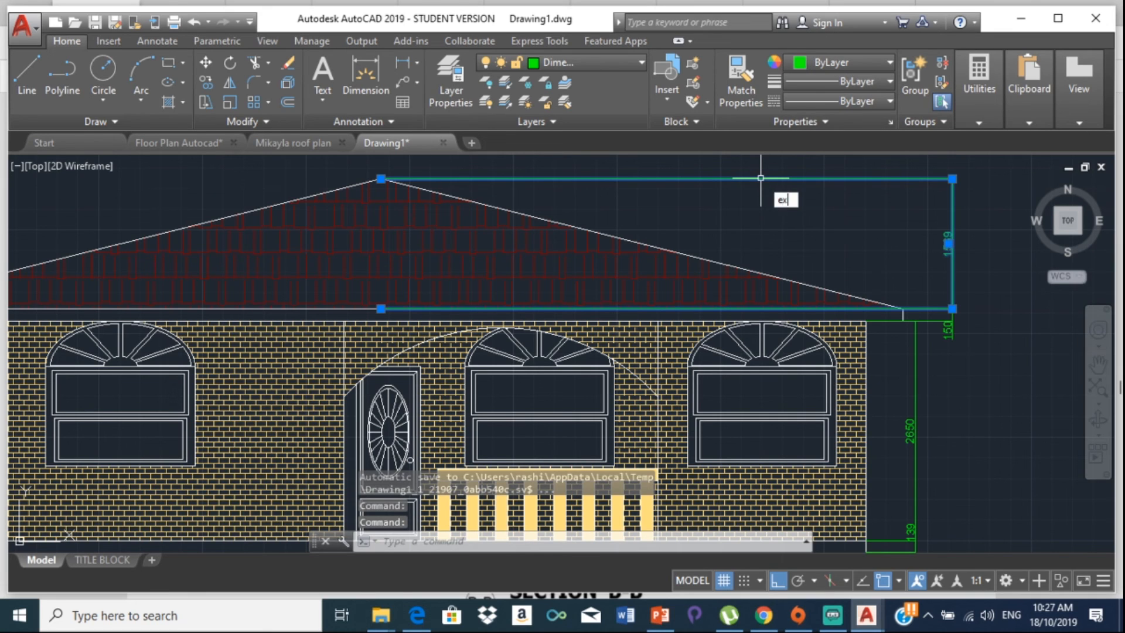
pyautogui.click(817, 232)
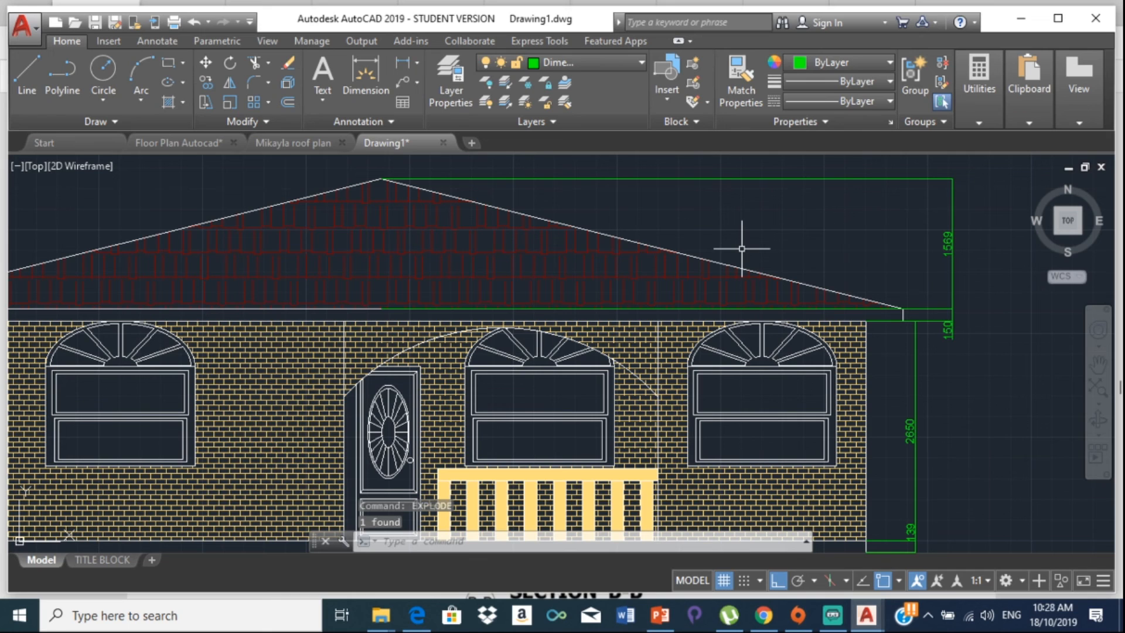
pyautogui.write('tr')
pyautogui.press('Return')
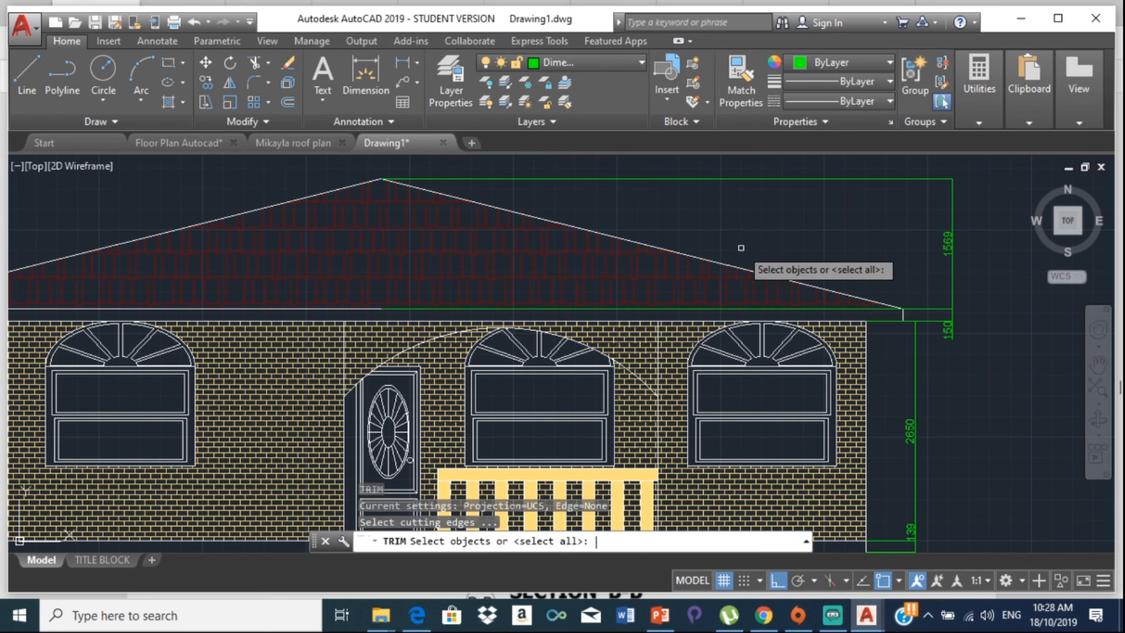
pyautogui.press('Return')
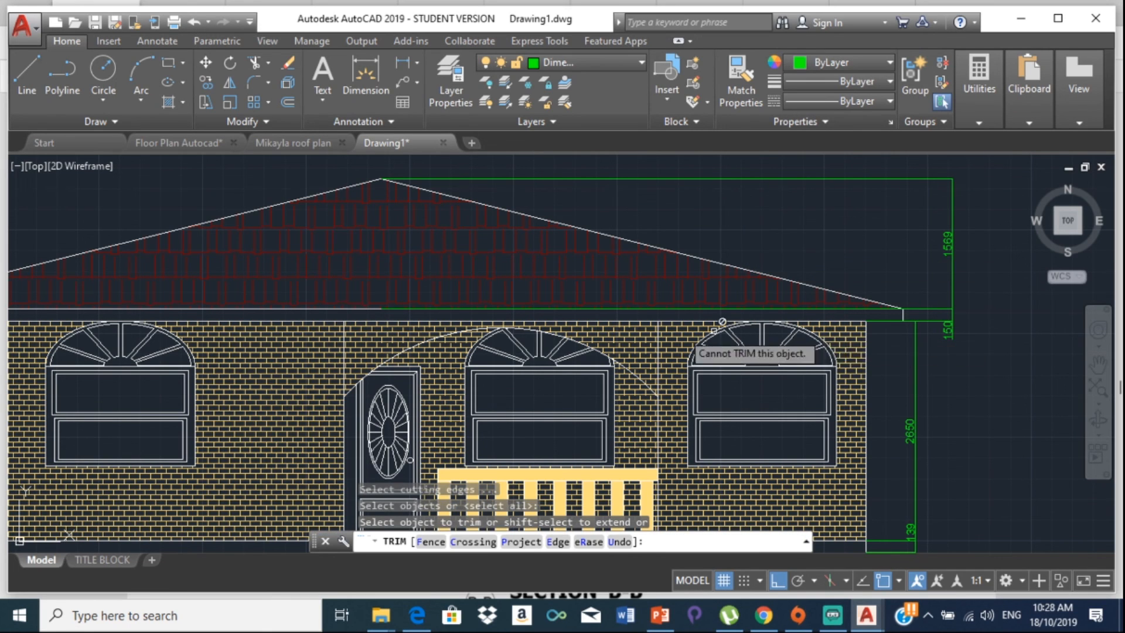
pyautogui.scroll(5, 689, 310)
pyautogui.click(693, 299)
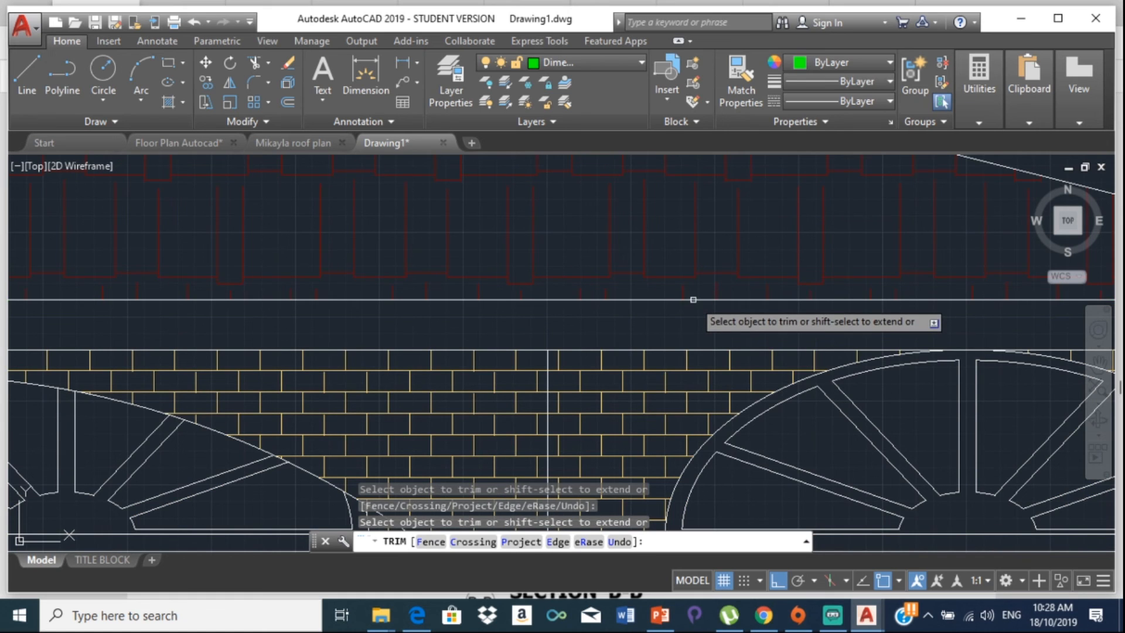
pyautogui.scroll(-5, 836, 311)
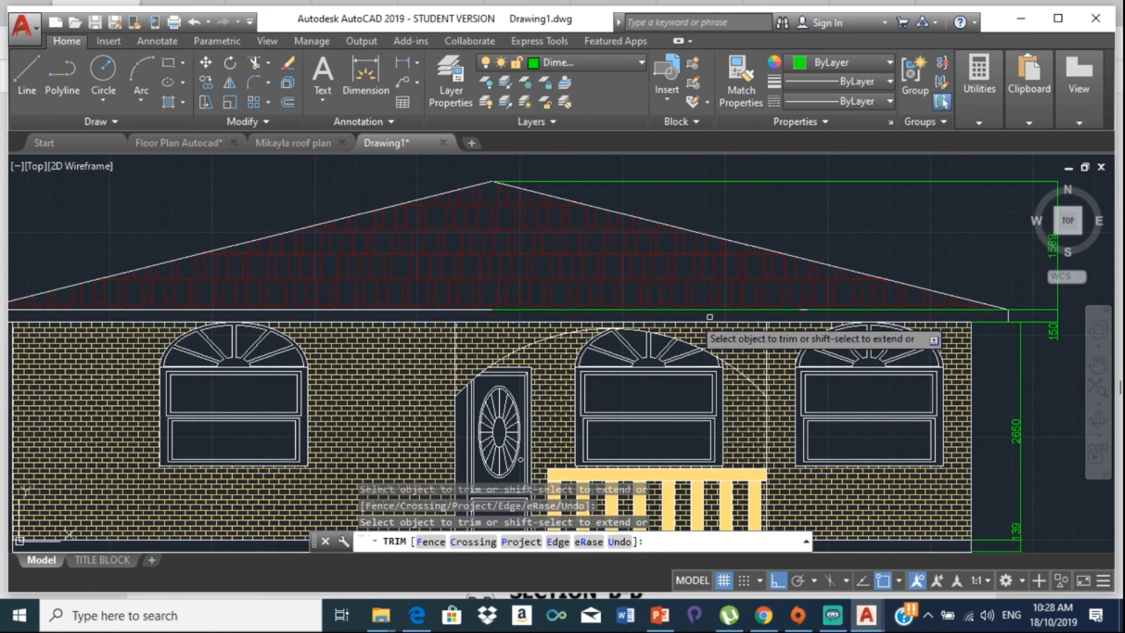
pyautogui.scroll(10, 487, 310)
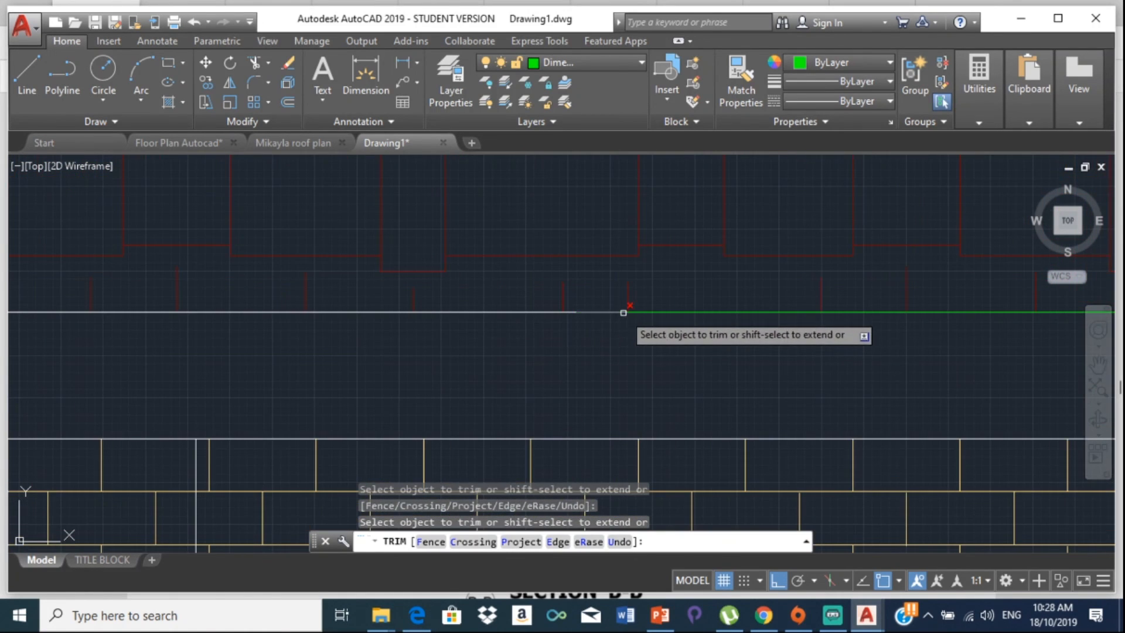
pyautogui.press('Escape')
pyautogui.scroll(-5, 649, 295)
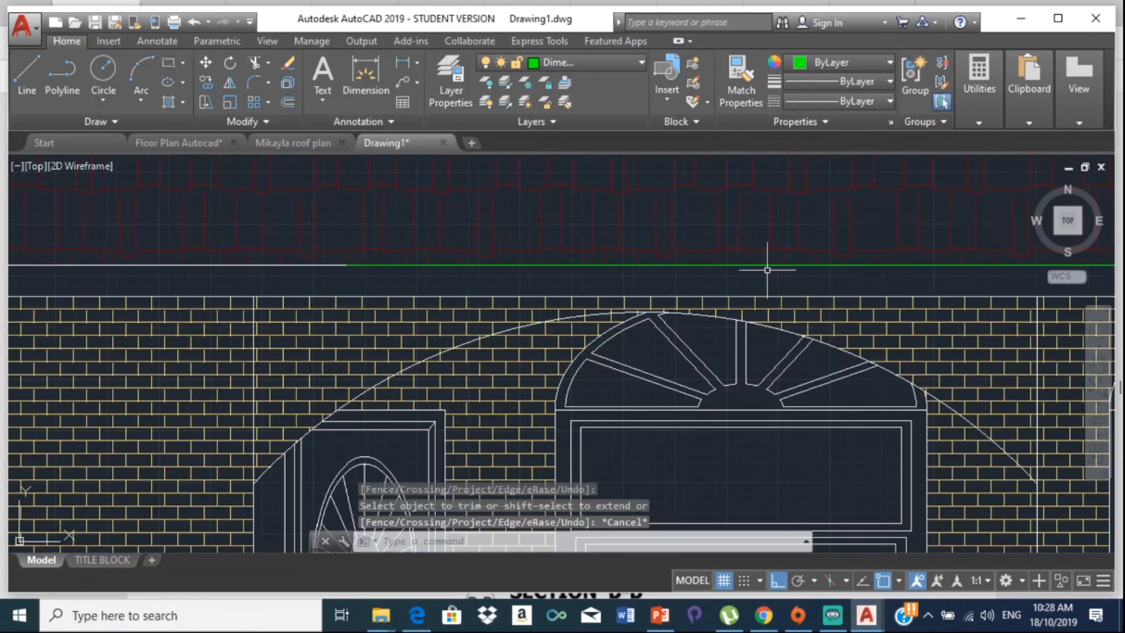
# Step: Delete the leftover green horizontal line beside the roof
pyautogui.click(901, 265)
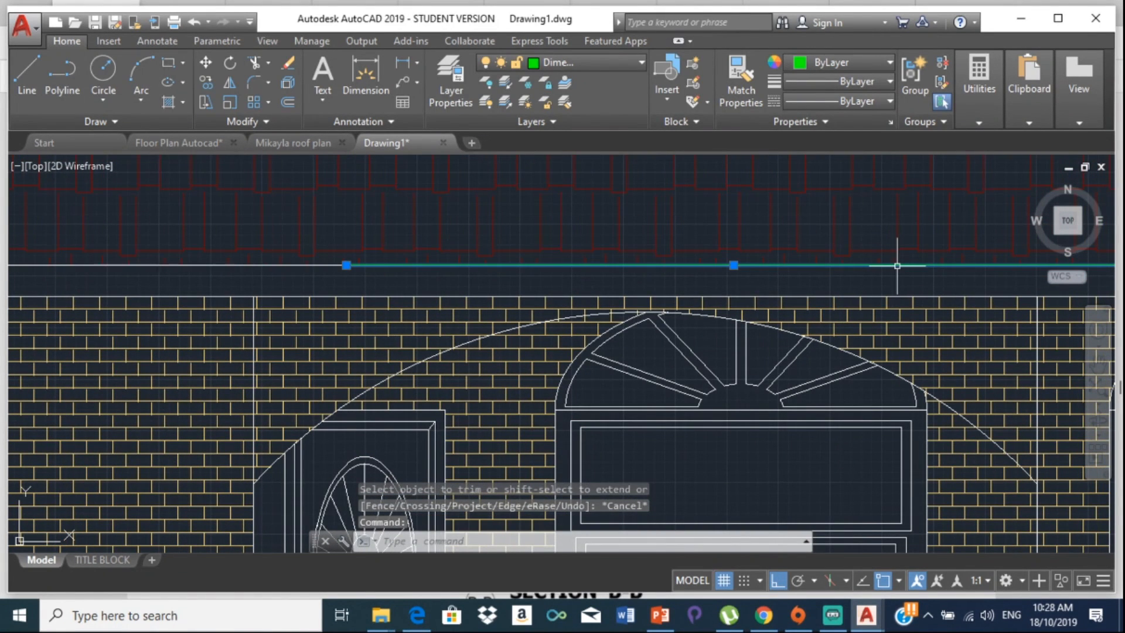
pyautogui.press('Delete')
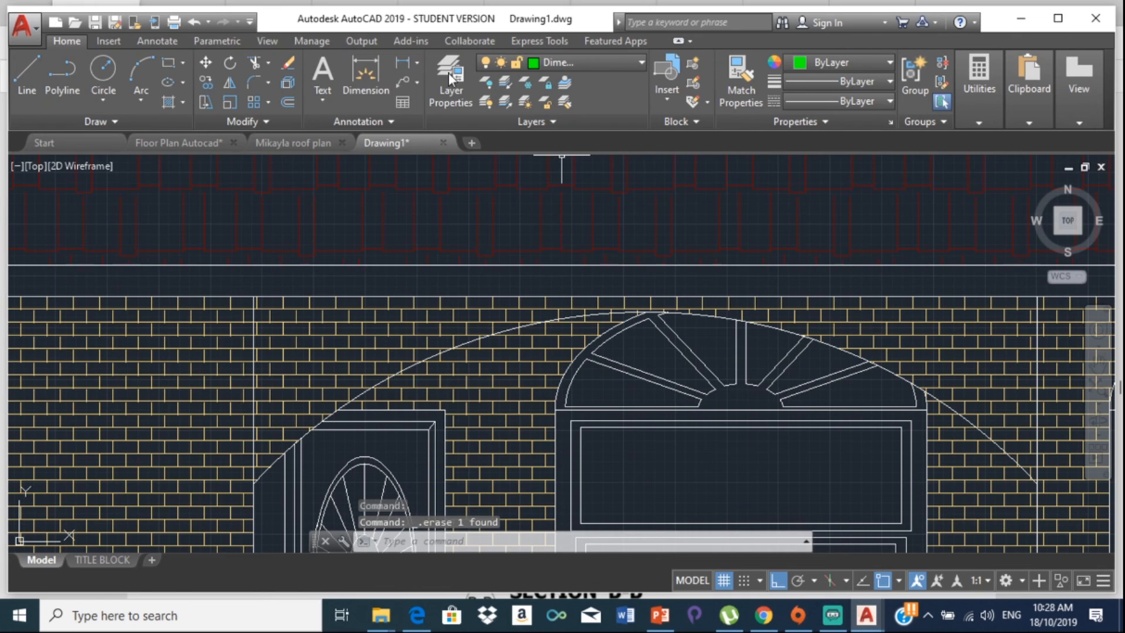
pyautogui.click(26, 73)
pyautogui.scroll(-4, 337, 229)
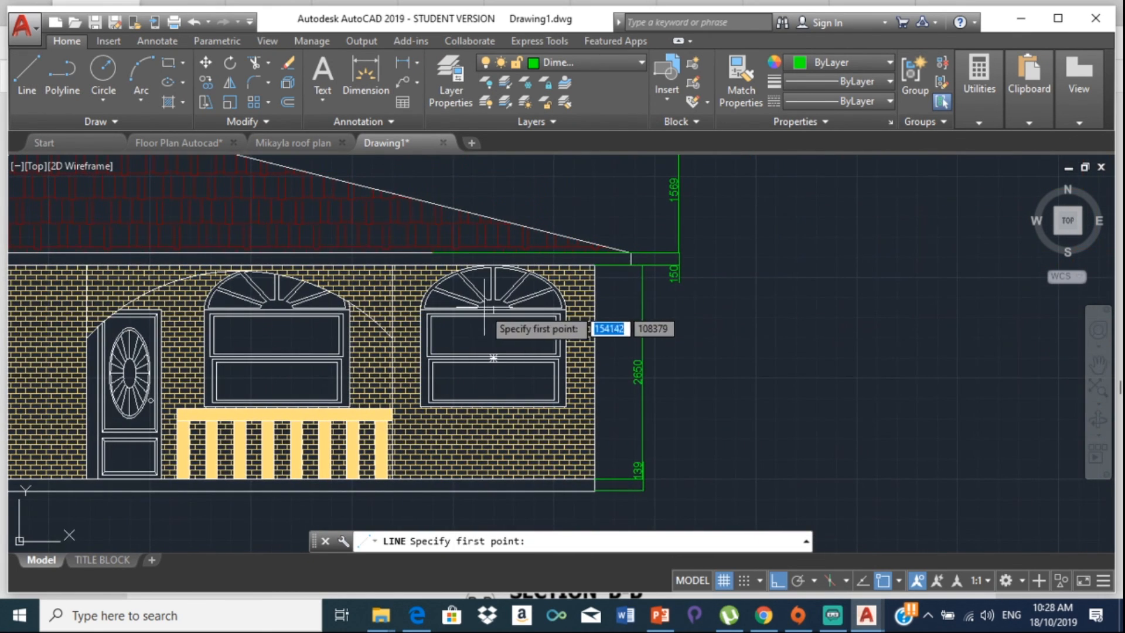
pyautogui.press('Escape')
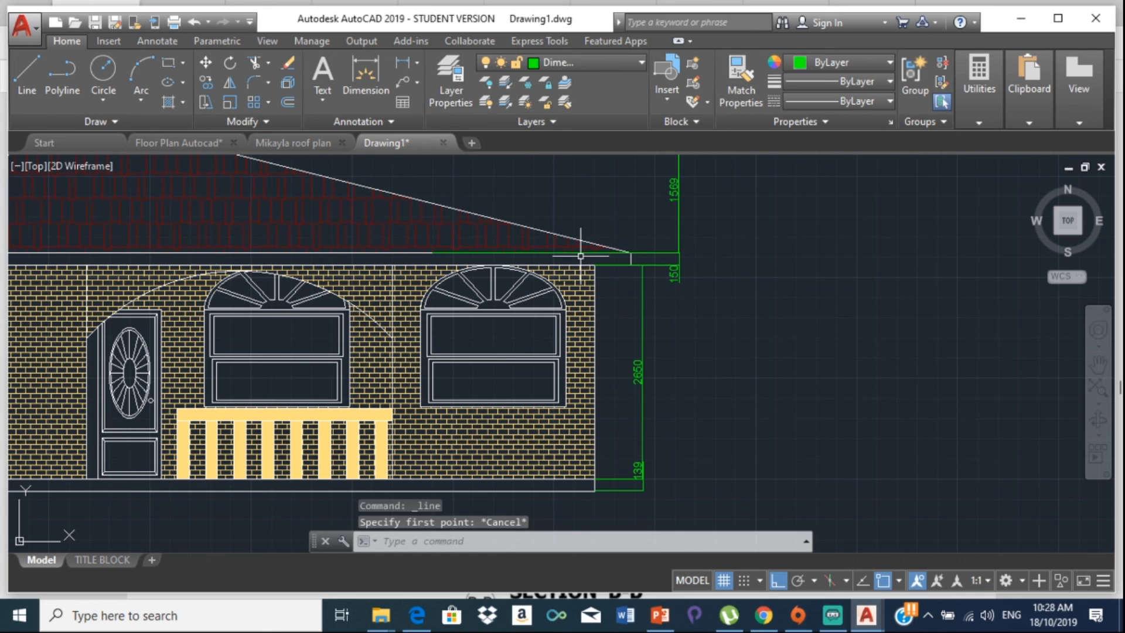
pyautogui.scroll(4, 580, 256)
pyautogui.scroll(4, 709, 247)
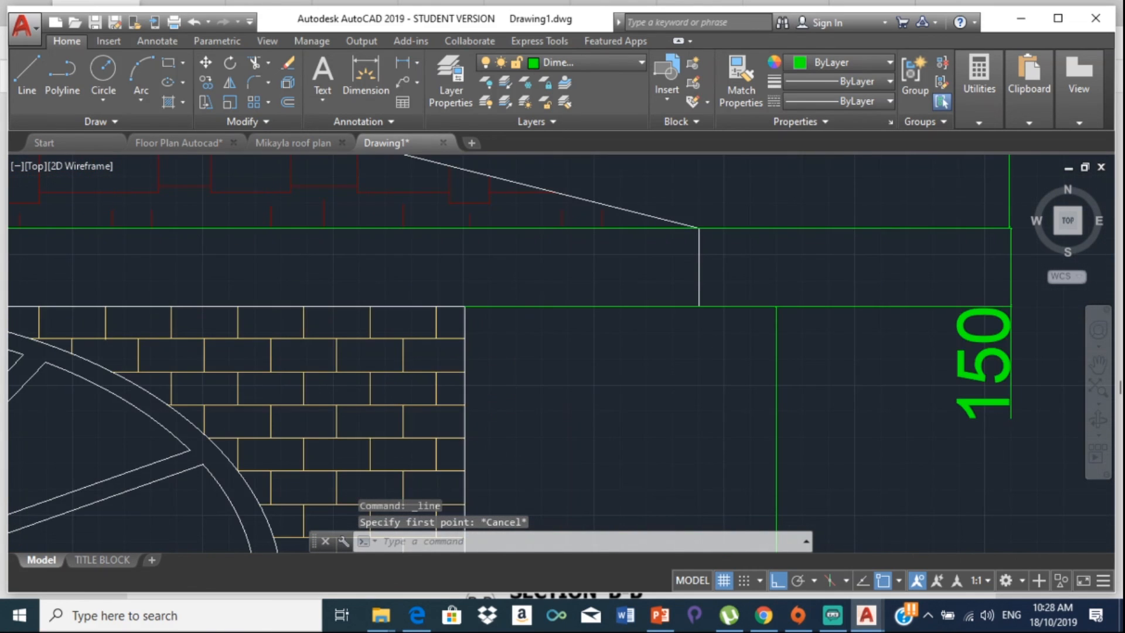
pyautogui.scroll(2, 663, 242)
# Step: Trim the green segment left of the roof corner and erase the stray eave line
pyautogui.write('tr')
pyautogui.press('Return')
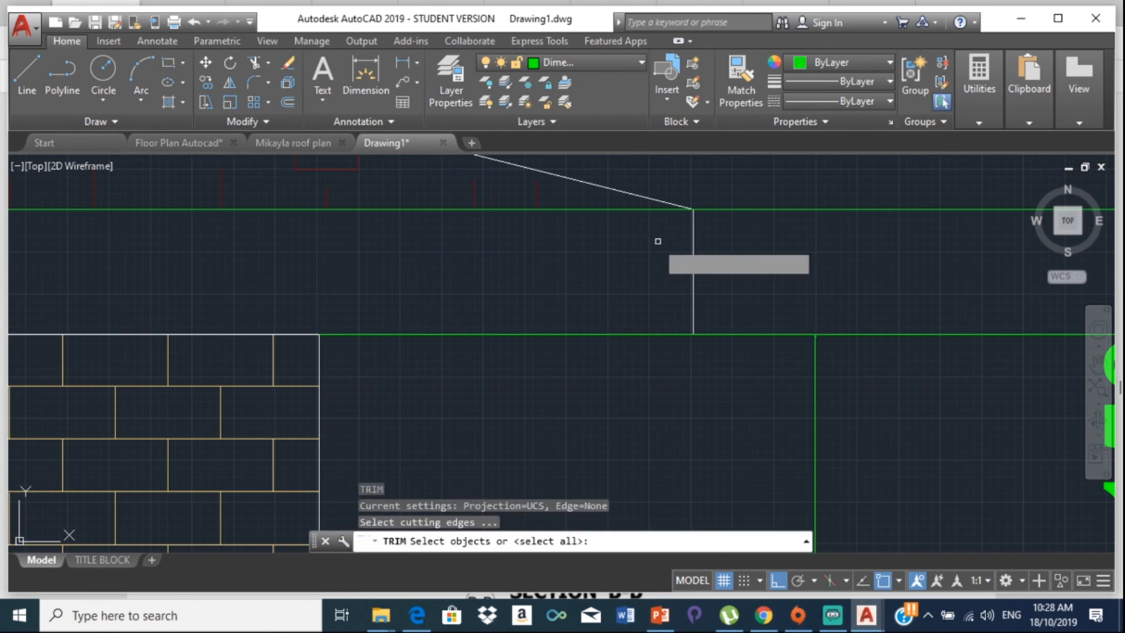
pyautogui.press('Return')
pyautogui.click(597, 207)
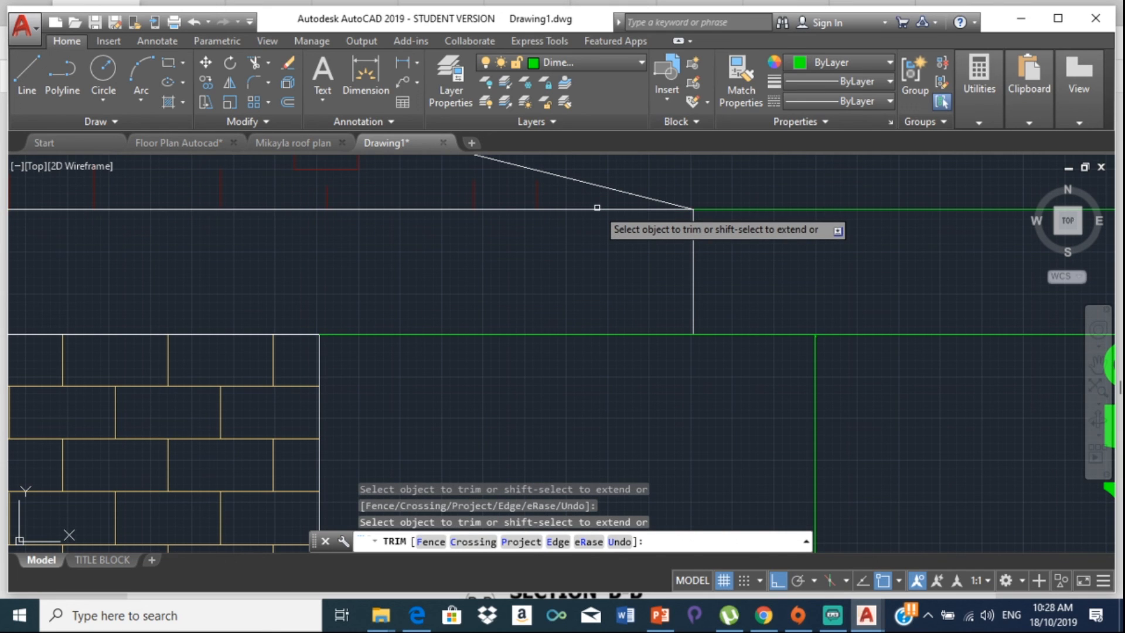
pyautogui.press('Escape')
pyautogui.scroll(-2, 604, 211)
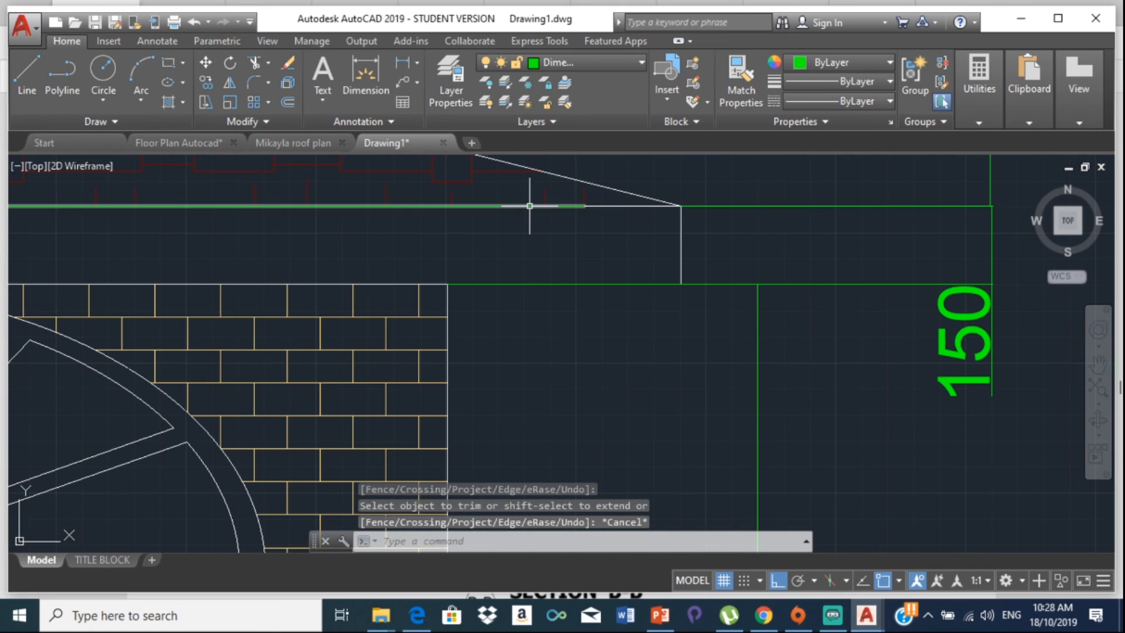
pyautogui.click(530, 206)
pyautogui.press('Delete')
pyautogui.scroll(-5, 530, 206)
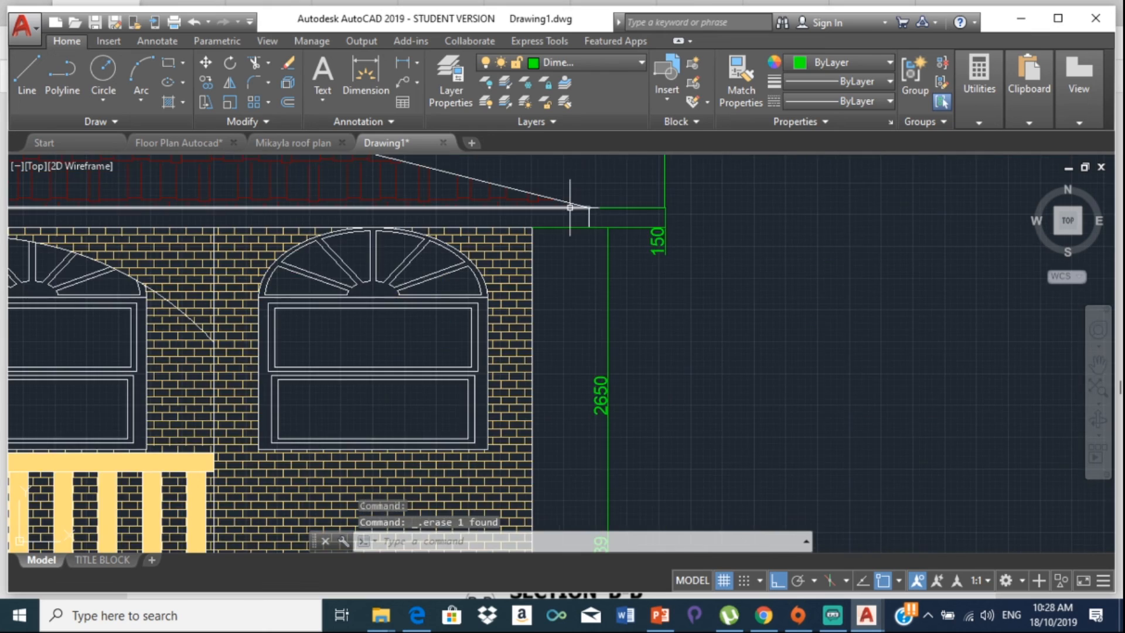
pyautogui.scroll(-5, 471, 274)
pyautogui.moveTo(472, 274); pyautogui.dragTo(681, 270, button='middle')
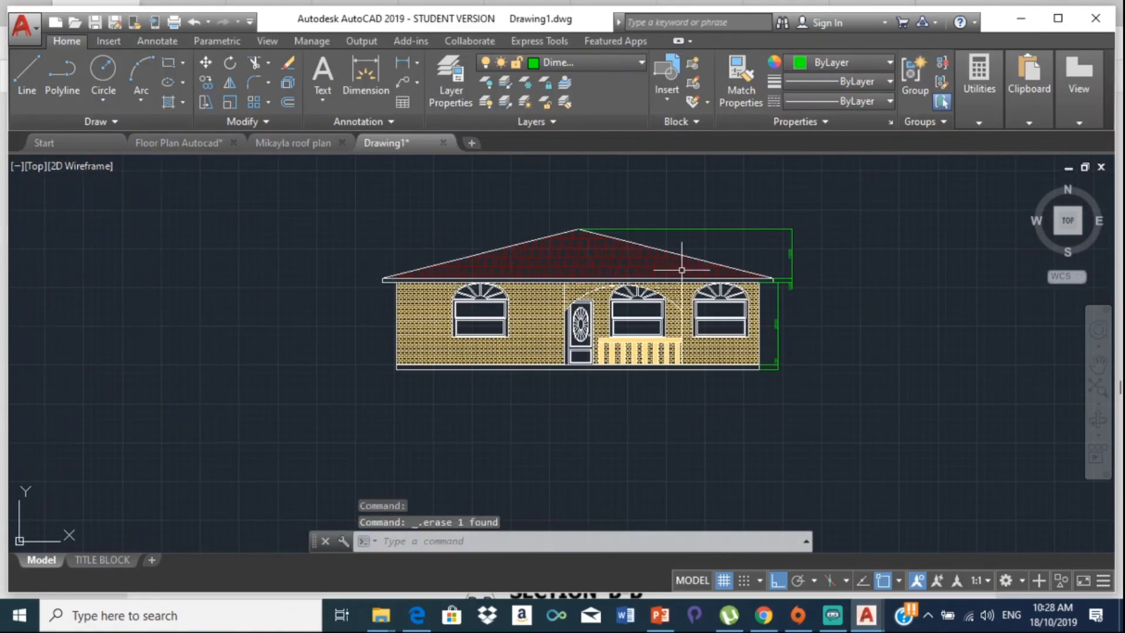
# Step: Make layer 0 current and draw a horizontal line from the wall base corner far to the left
pyautogui.click(24, 75)
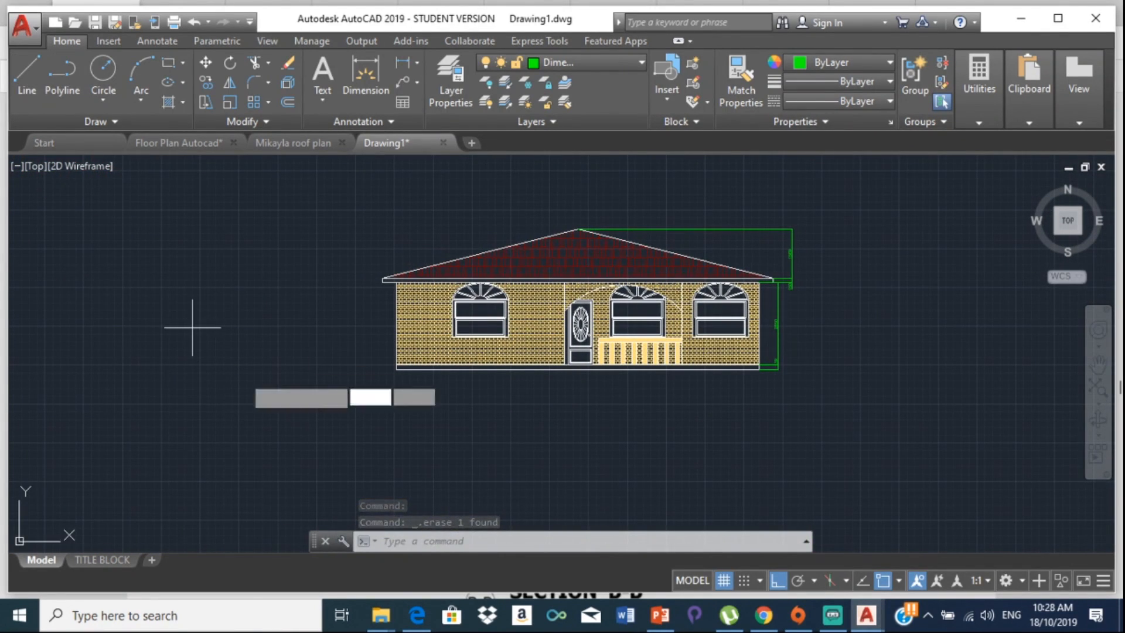
pyautogui.scroll(4, 387, 375)
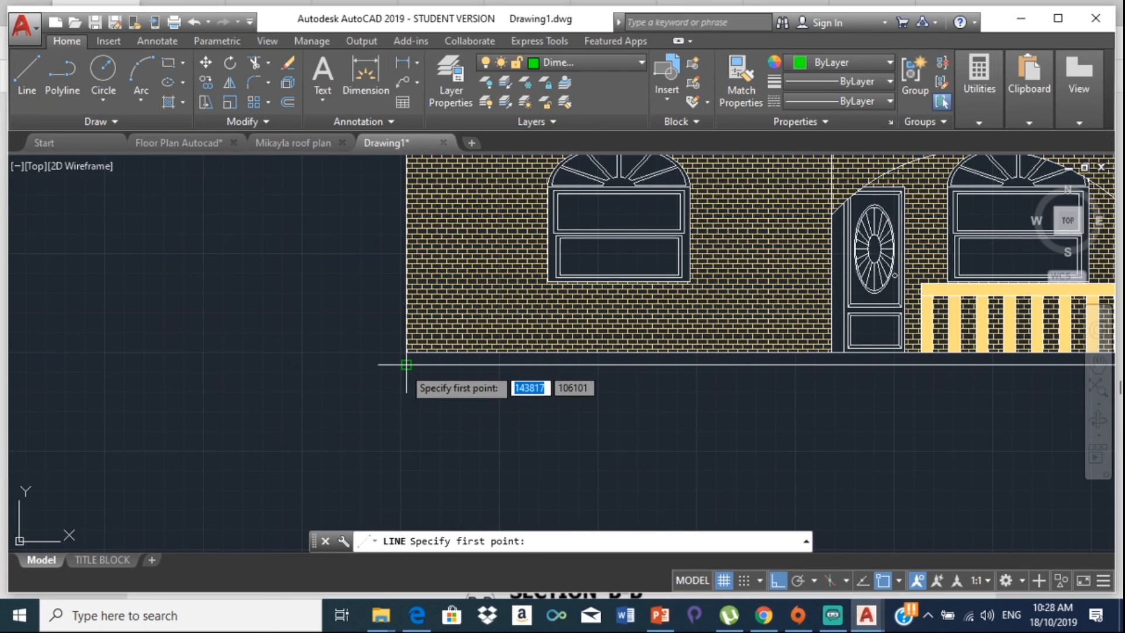
pyautogui.click(595, 61)
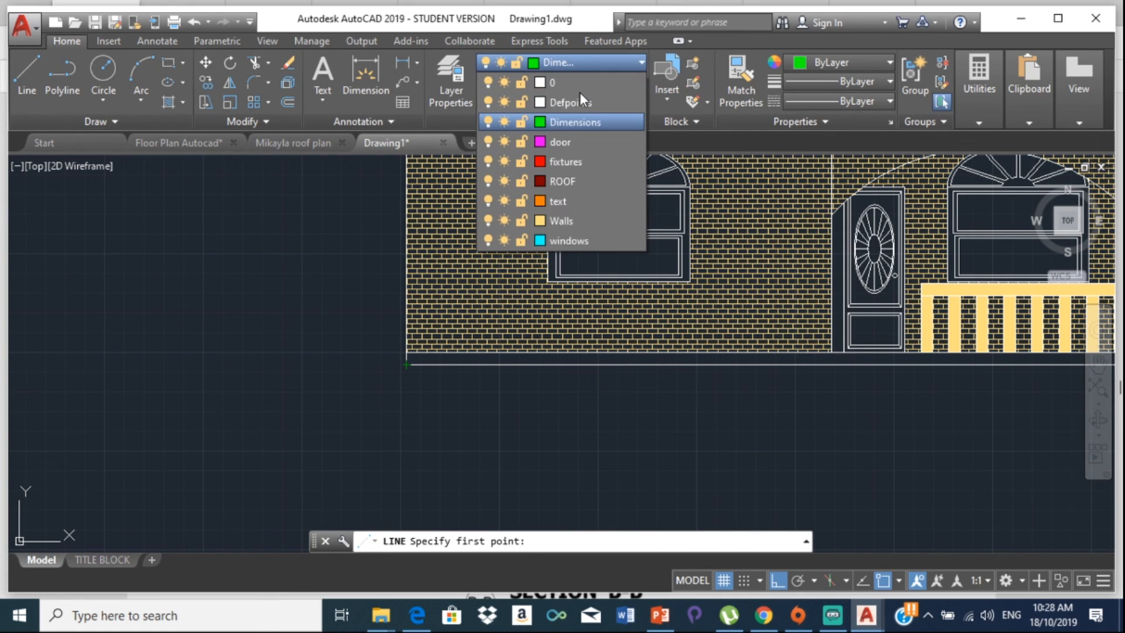
pyautogui.click(572, 82)
pyautogui.click(27, 84)
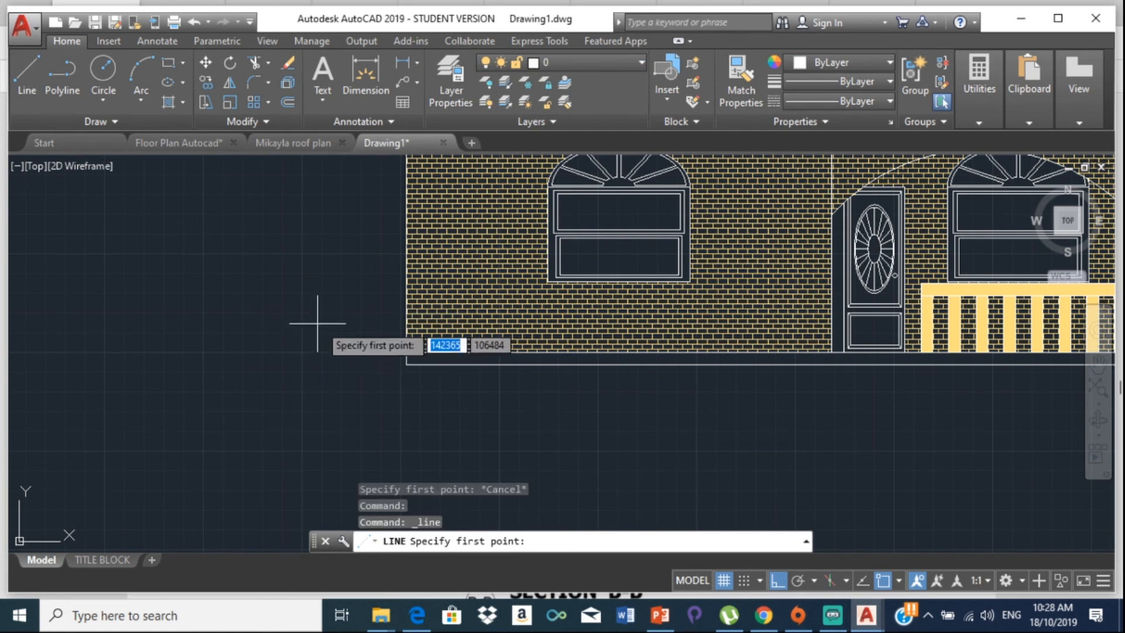
pyautogui.click(408, 364)
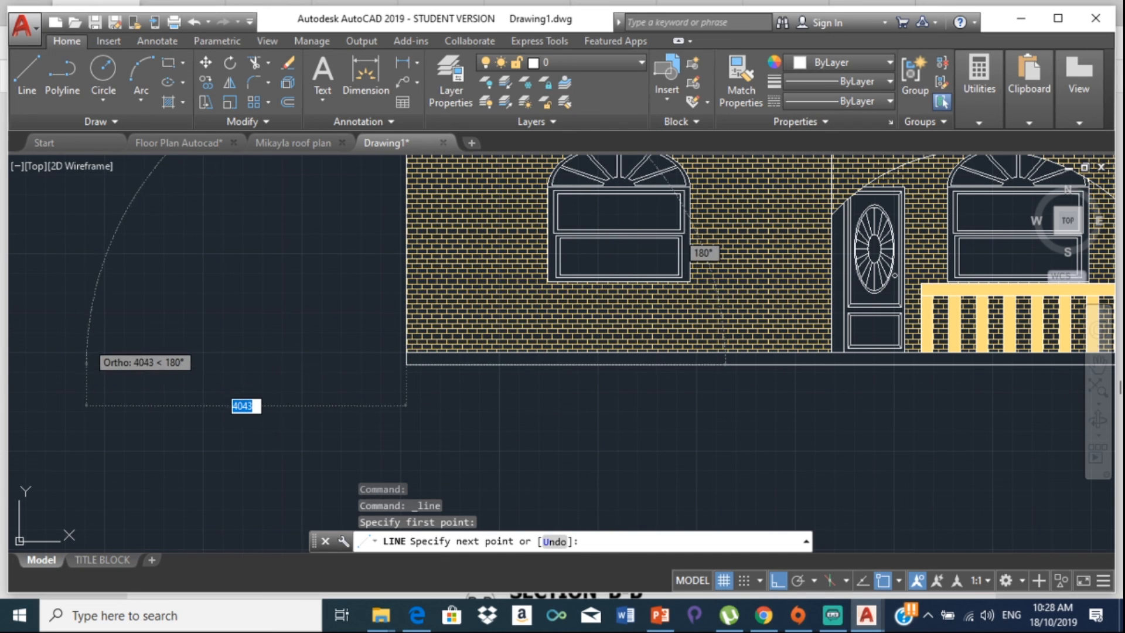
pyautogui.scroll(-2, 515, 334)
pyautogui.scroll(-2, 79, 326)
pyautogui.scroll(-2, 79, 326)
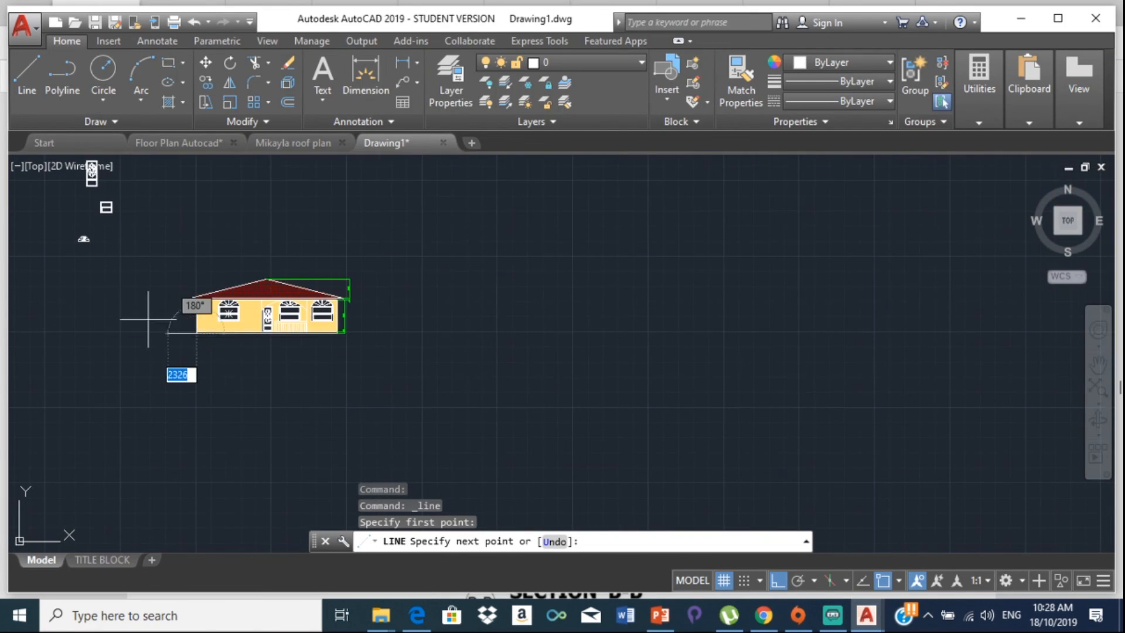
pyautogui.click(56, 320)
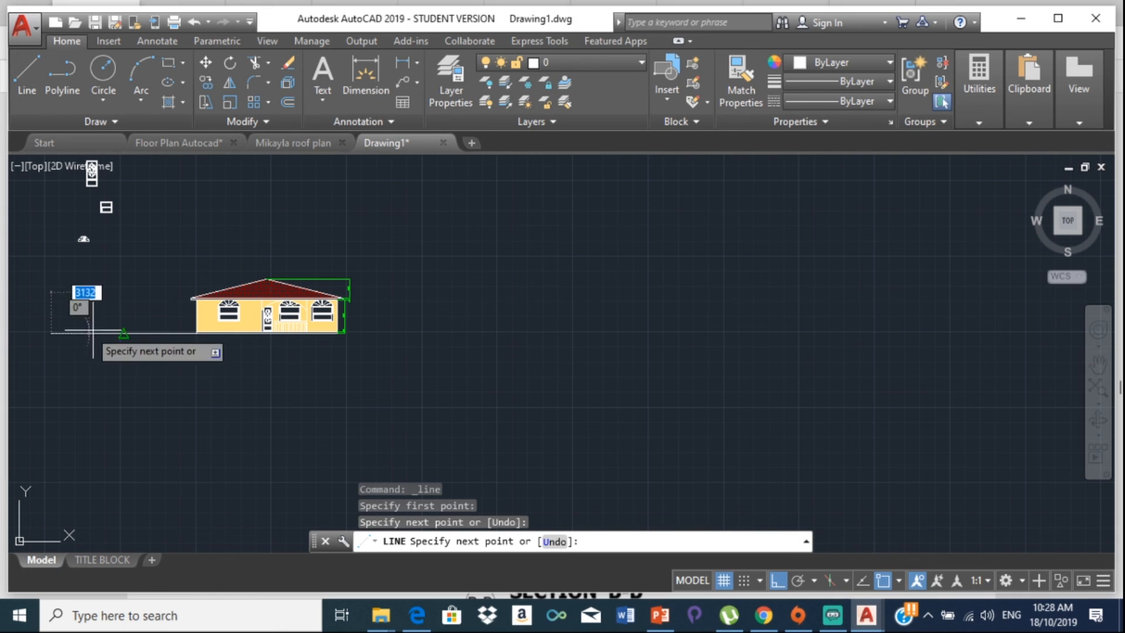
pyautogui.press('Escape')
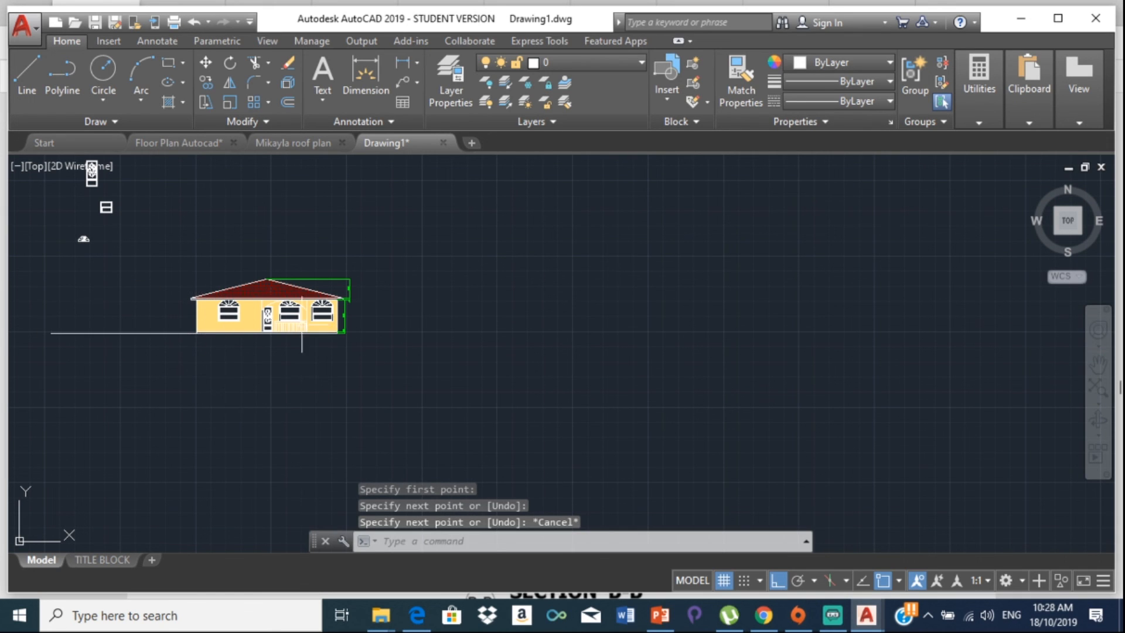
pyautogui.scroll(3, 302, 333)
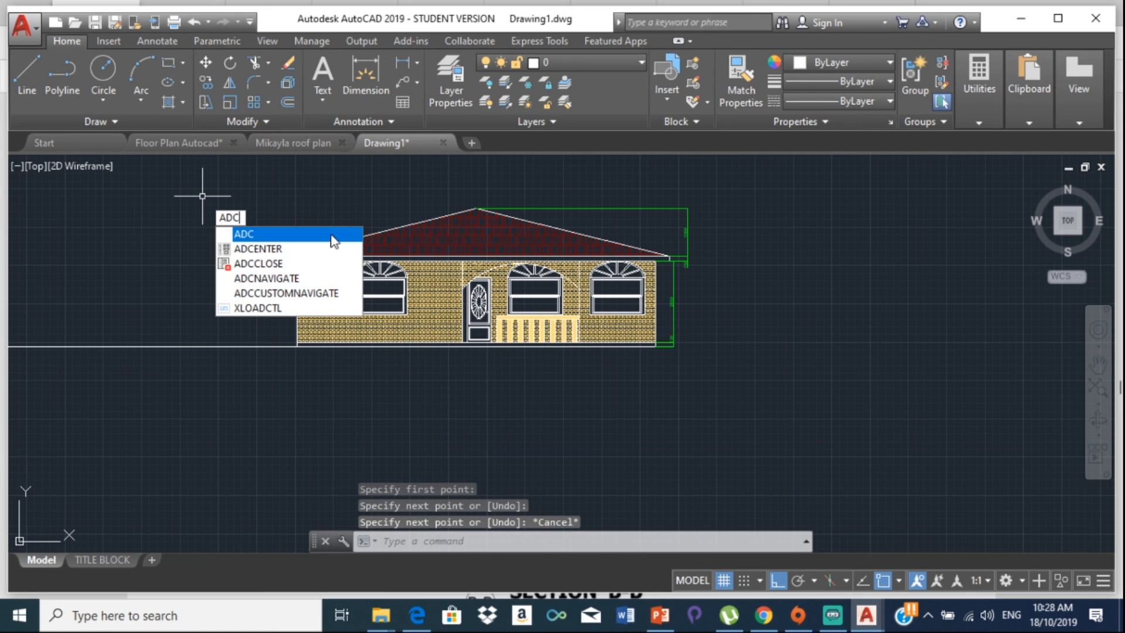
# Step: In DesignCenter, browse to the Sample en-us DesignCenter Landscaping.dwg blocks
pyautogui.click(324, 250)
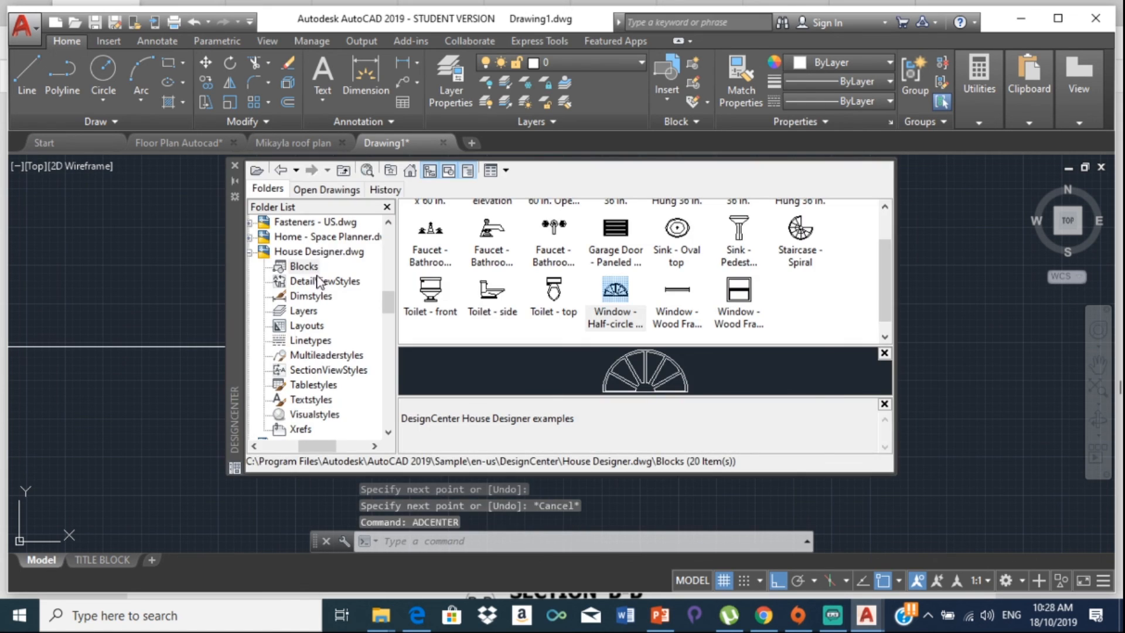
pyautogui.click(410, 171)
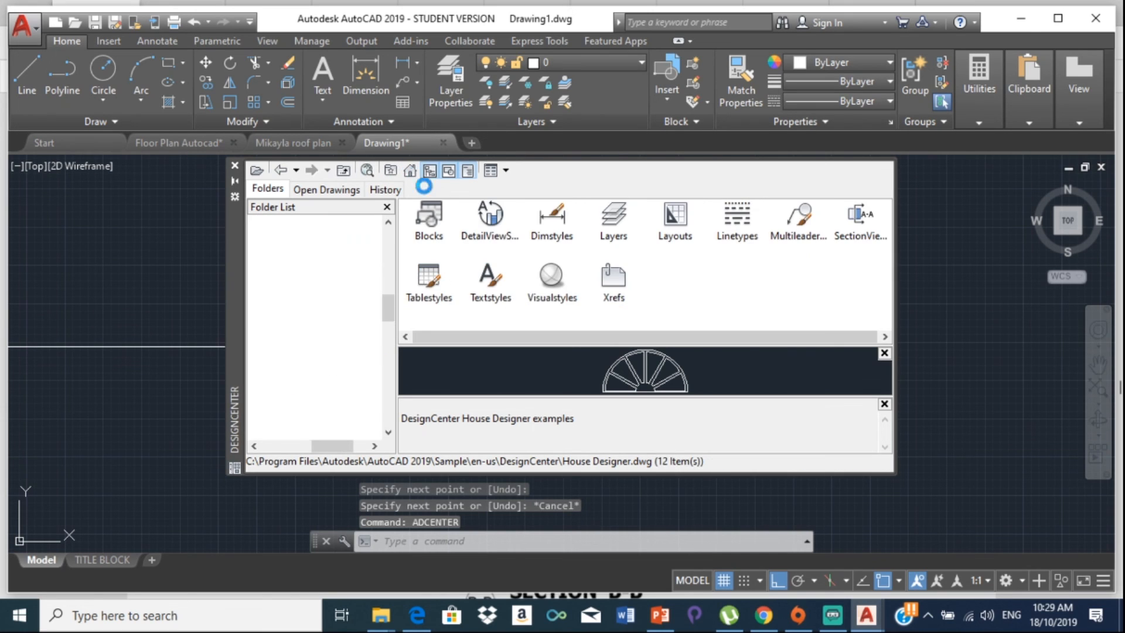
pyautogui.doubleClick(540, 227)
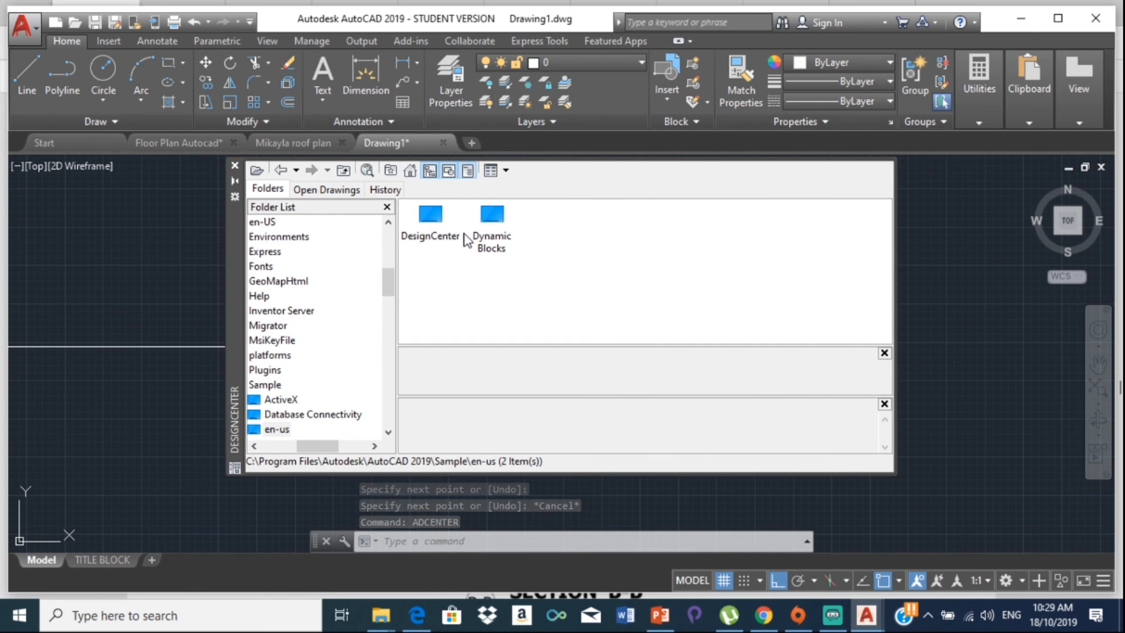
pyautogui.doubleClick(434, 223)
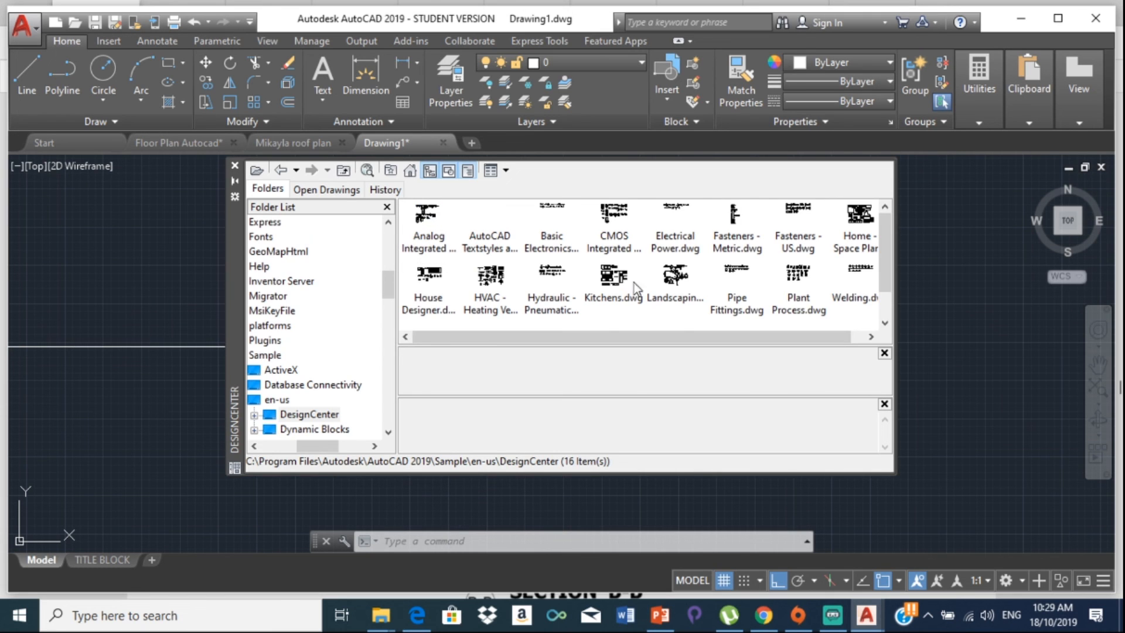
pyautogui.doubleClick(676, 276)
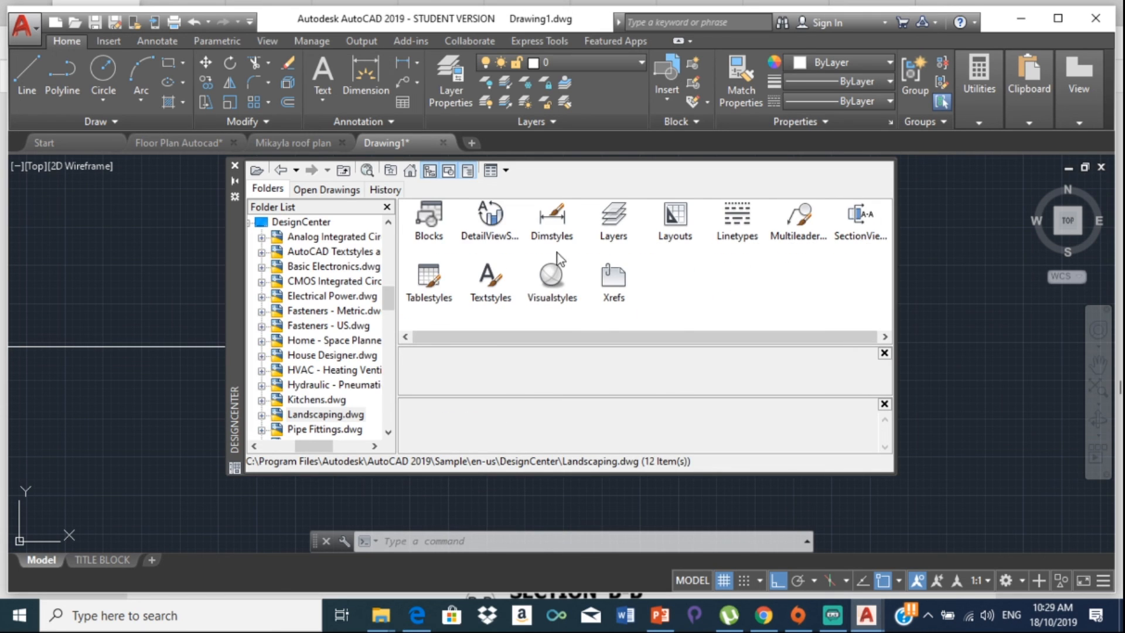
pyautogui.doubleClick(427, 221)
pyautogui.scroll(-1, 703, 282)
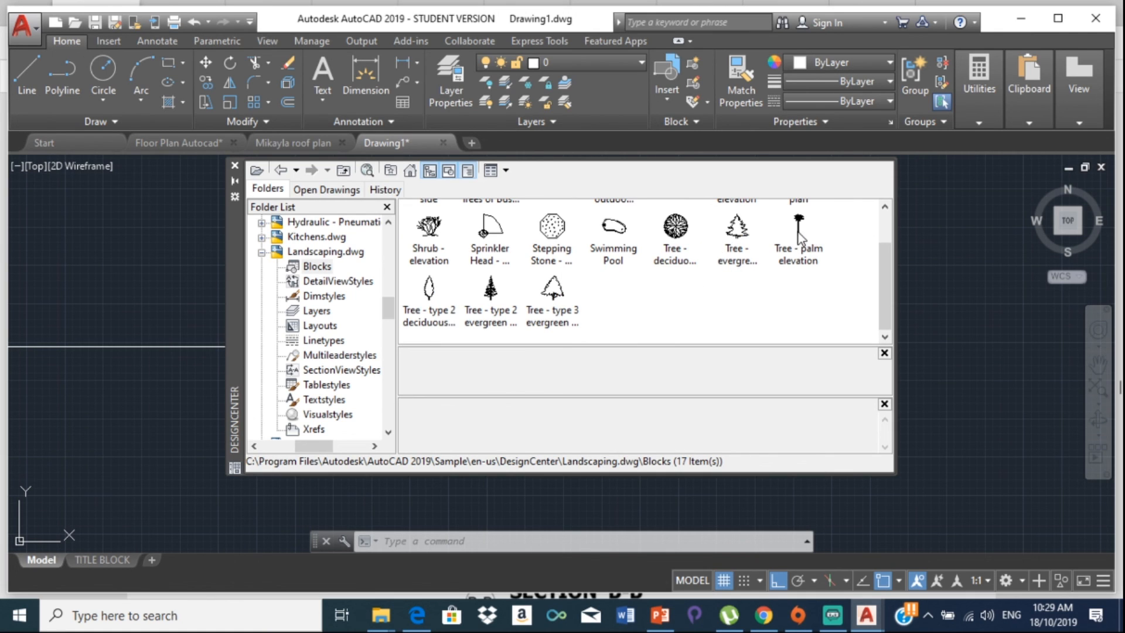
# Step: Drag two palm trees, a Tree - type 3 evergreen and a shrub into the drawing, then close DesignCenter
pyautogui.moveTo(798, 235)
pyautogui.mouseDown()
pyautogui.moveTo(314, 394)
pyautogui.moveTo(103, 445)
pyautogui.moveTo(116, 318)
pyautogui.mouseUp()
pyautogui.moveTo(786, 254); pyautogui.dragTo(118, 538)
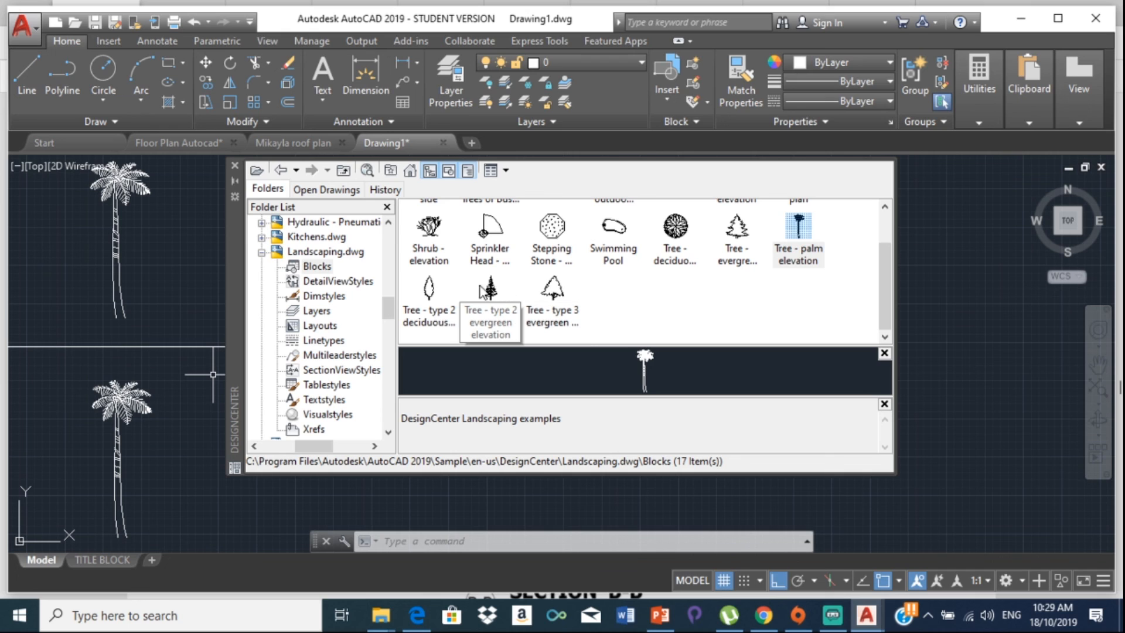
pyautogui.moveTo(497, 292); pyautogui.dragTo(996, 467)
pyautogui.click(554, 291)
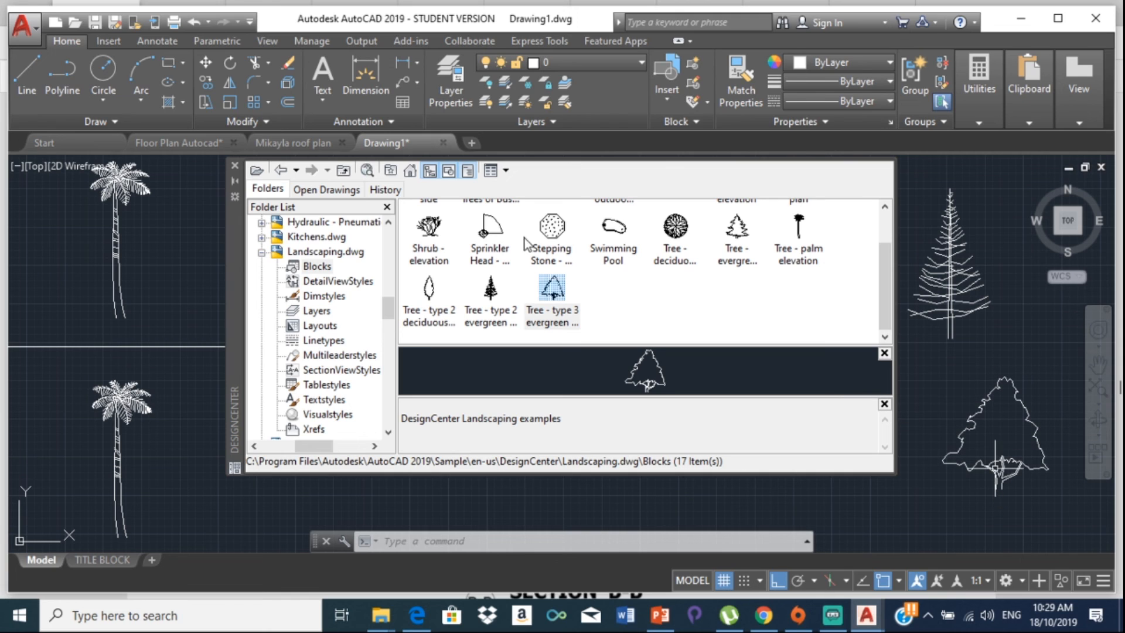
pyautogui.moveTo(426, 230); pyautogui.dragTo(360, 446)
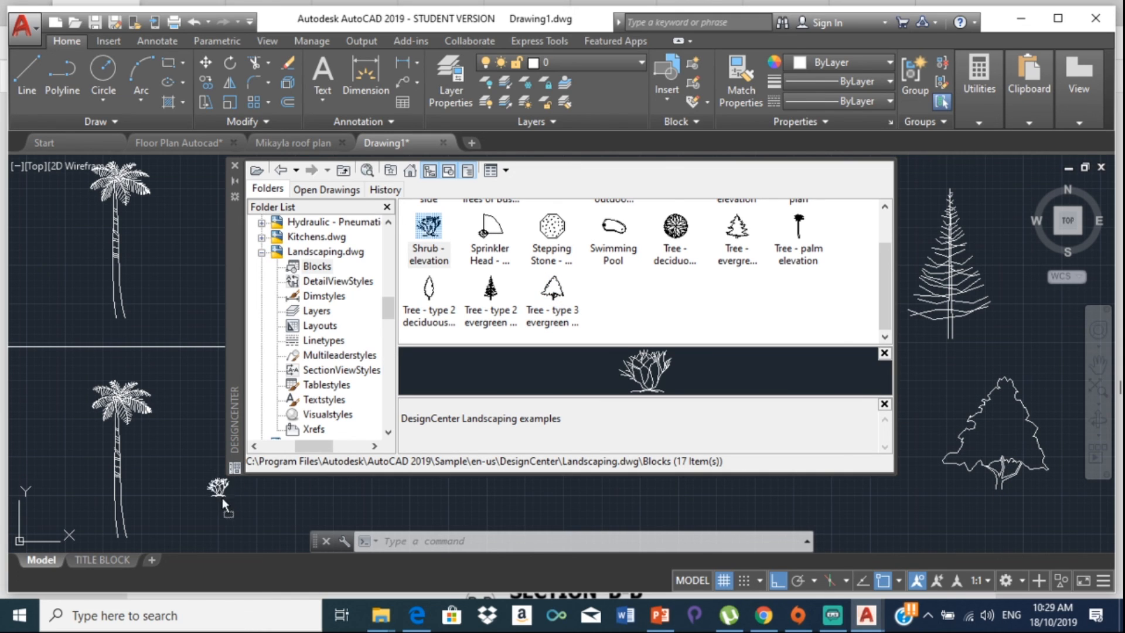
pyautogui.moveTo(223, 498); pyautogui.dragTo(224, 520)
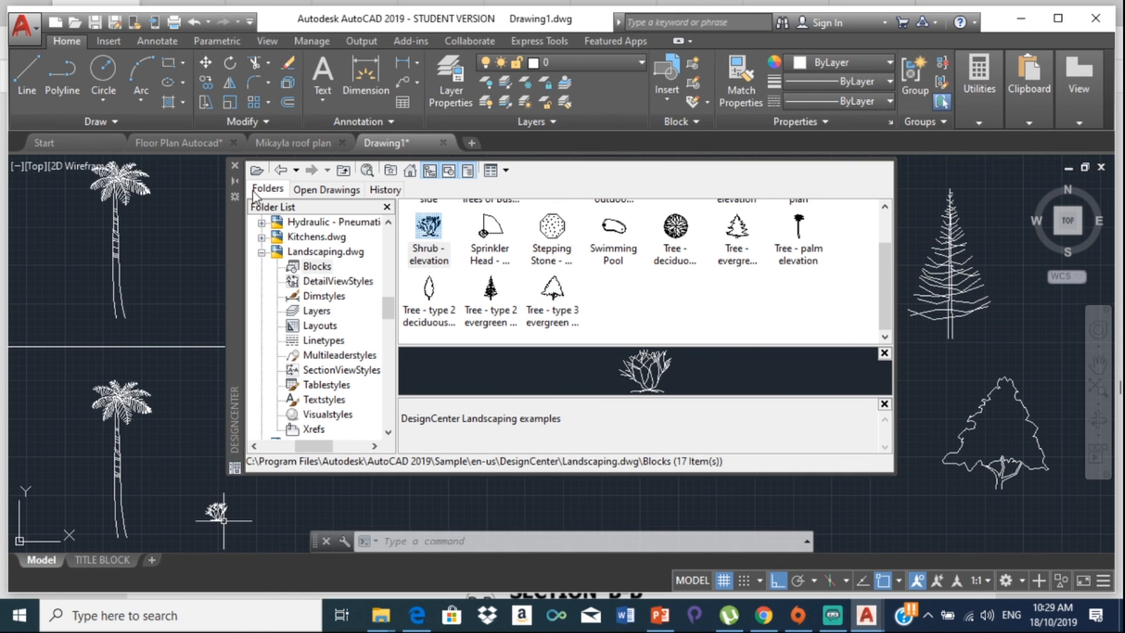
pyautogui.click(235, 166)
pyautogui.click(104, 202)
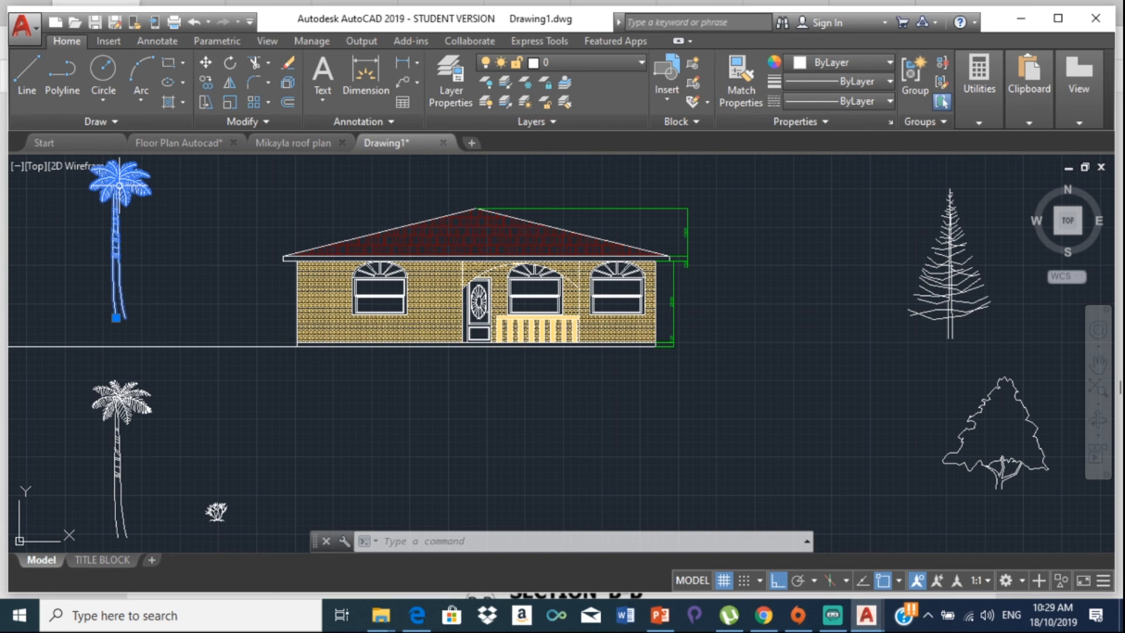
# Step: Move the lower palm, pine and rounded trees onto the Dimensions layer
pyautogui.click(121, 402)
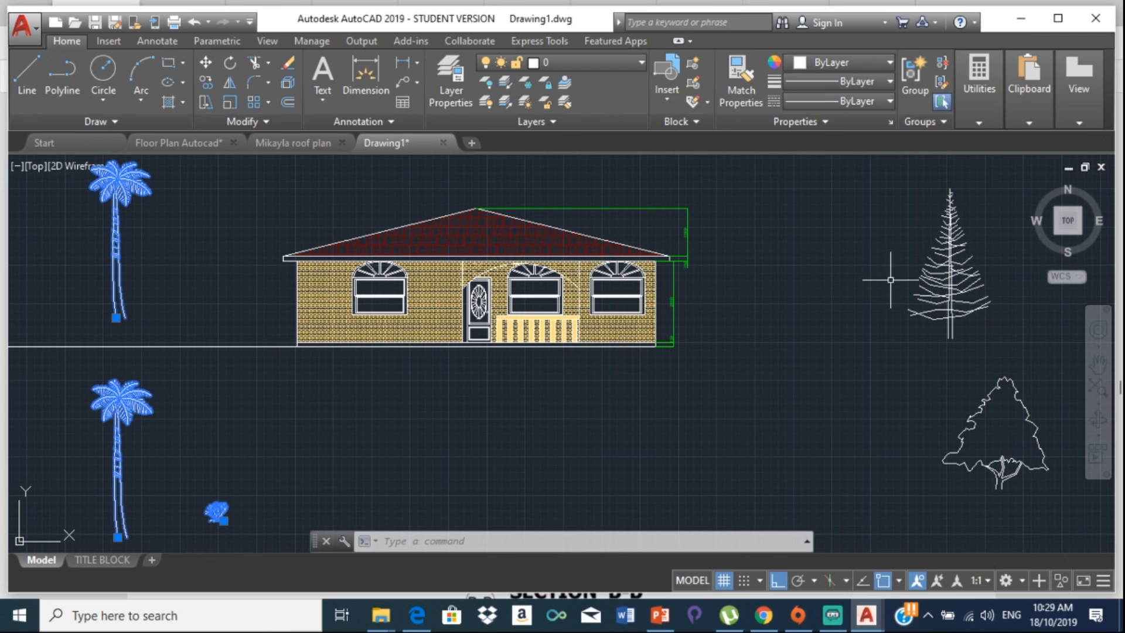
pyautogui.click(962, 254)
pyautogui.click(949, 306)
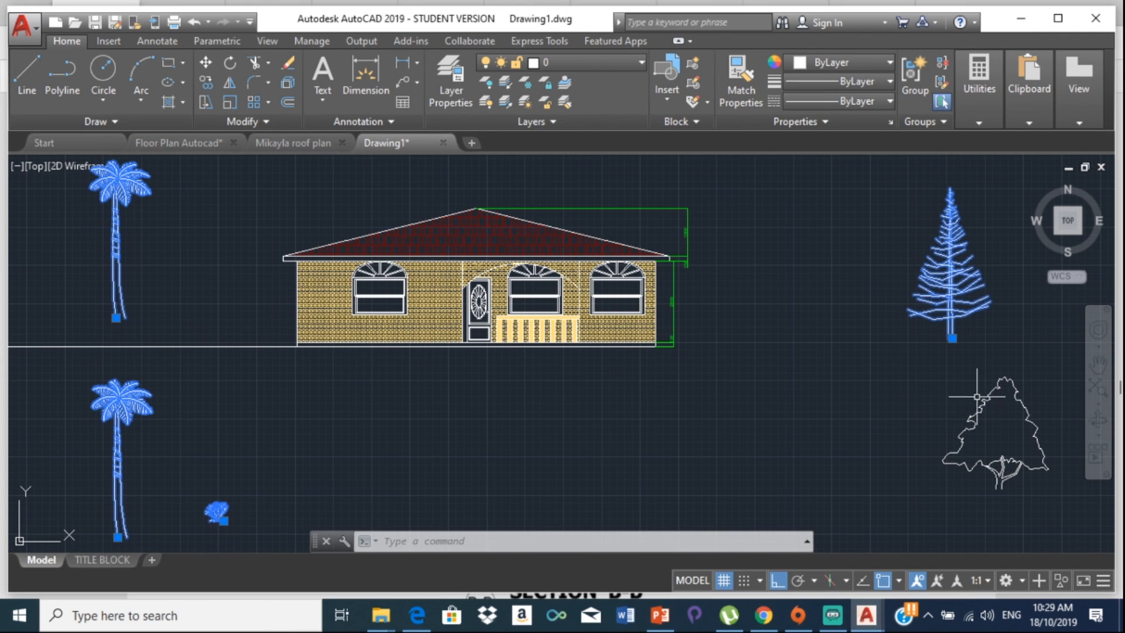
pyautogui.click(977, 397)
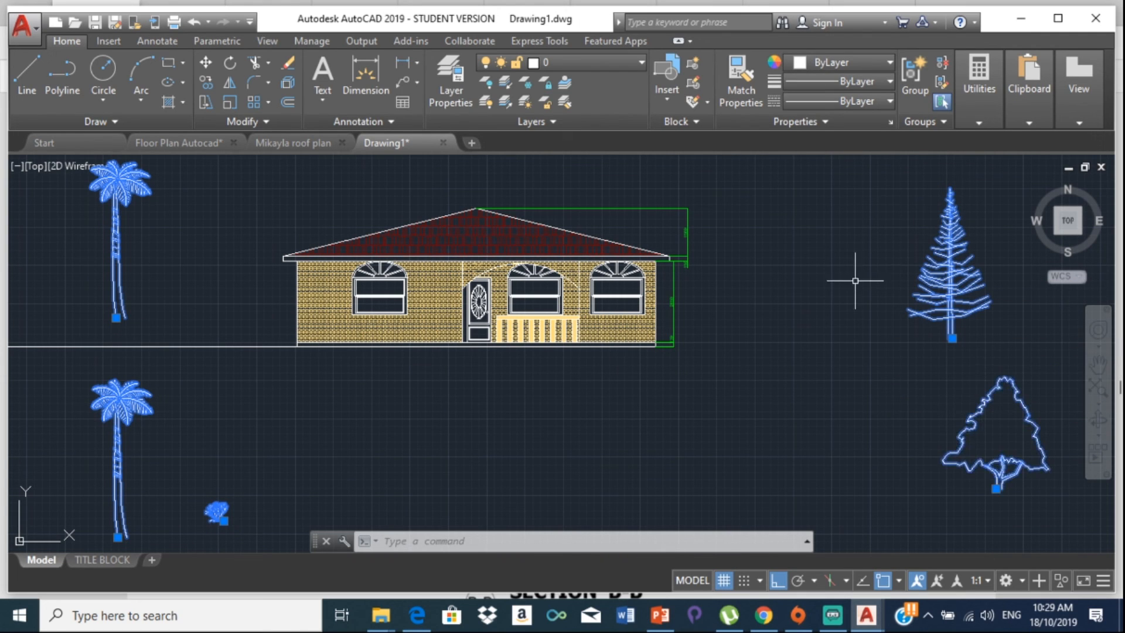
pyautogui.click(566, 66)
pyautogui.click(557, 122)
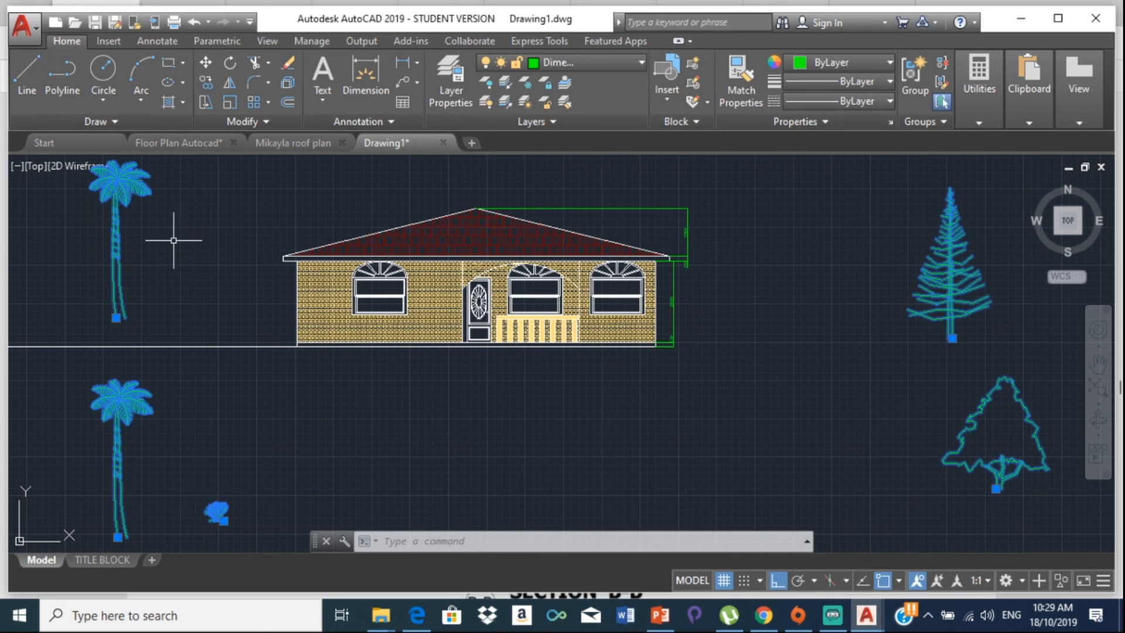
pyautogui.press('Escape')
# Step: Move the top-left palm tree so its trunk base rests on the ground line
pyautogui.click(123, 187)
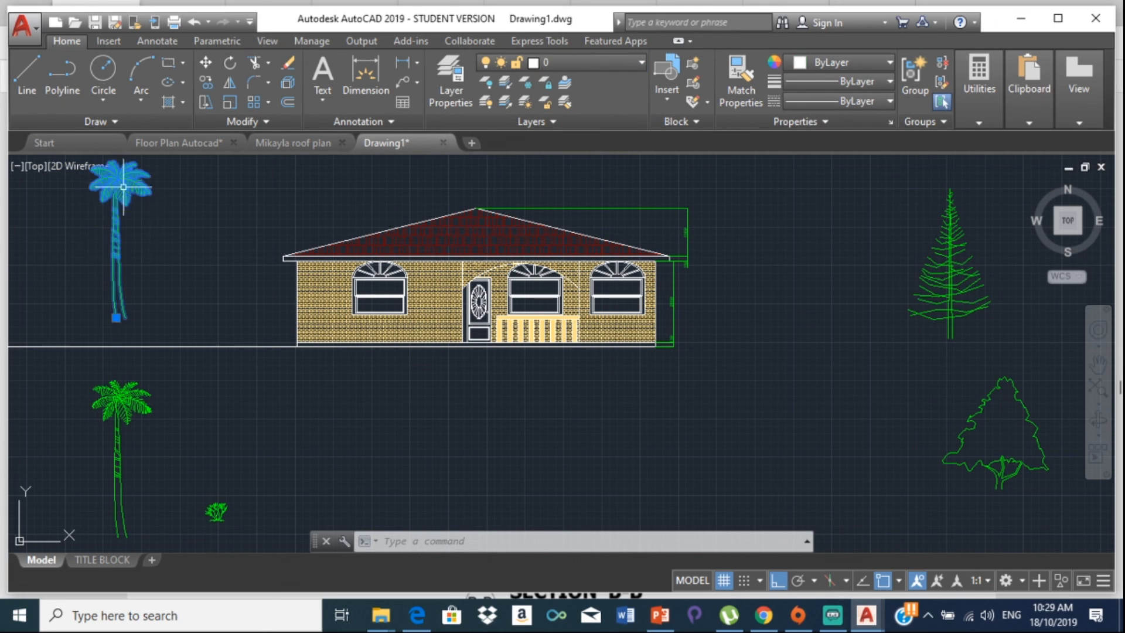
pyautogui.click(207, 62)
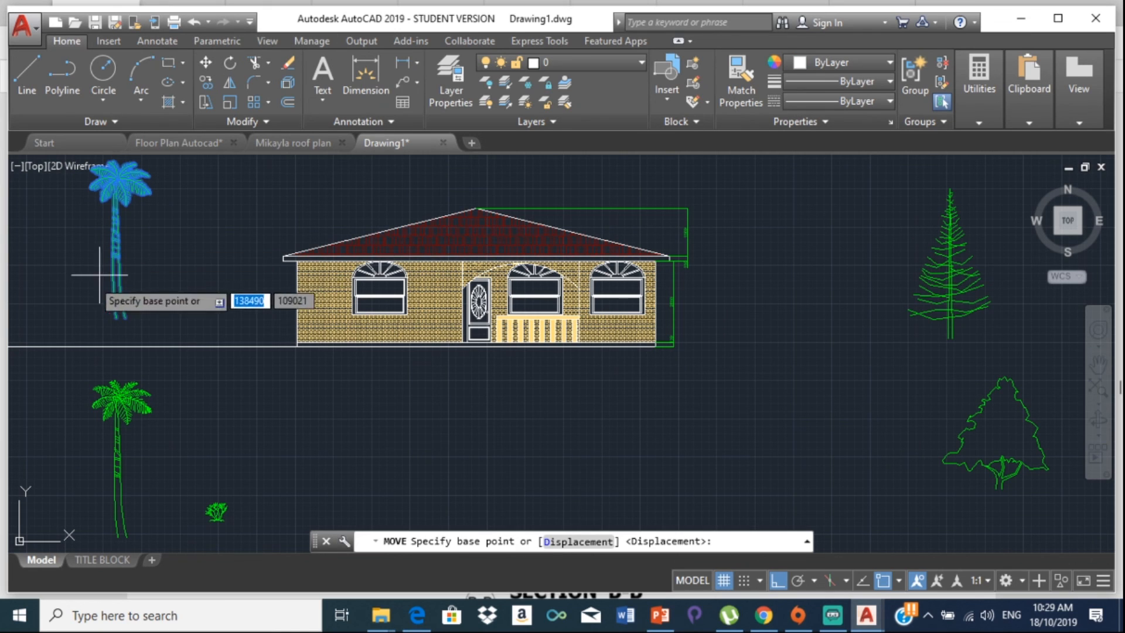
pyautogui.click(124, 313)
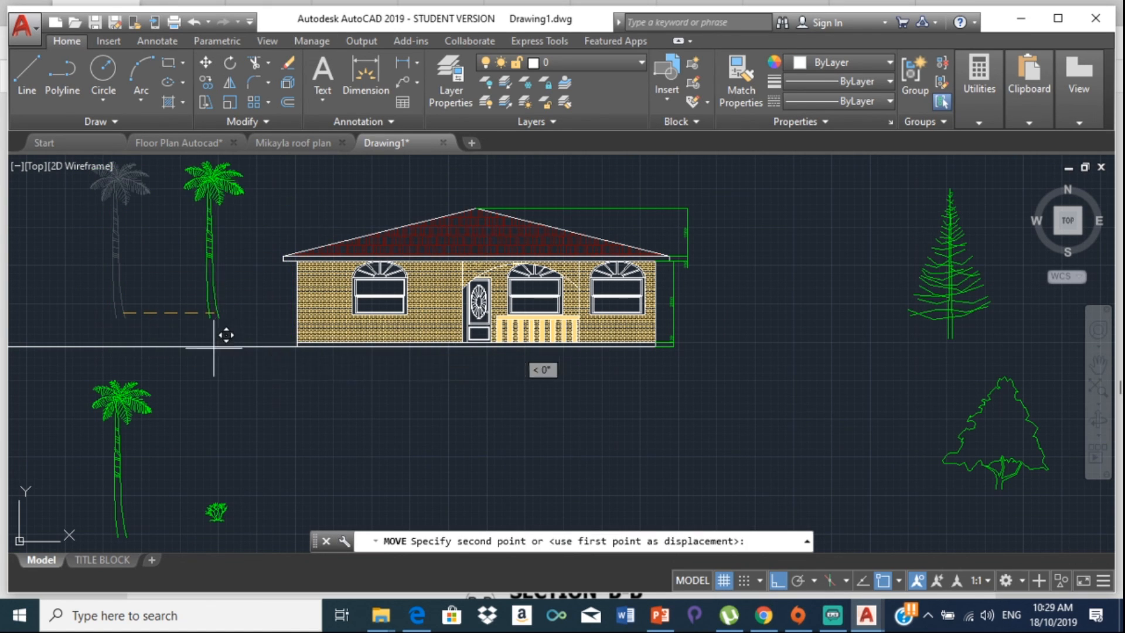
pyautogui.click(131, 353)
pyautogui.scroll(5, 145, 353)
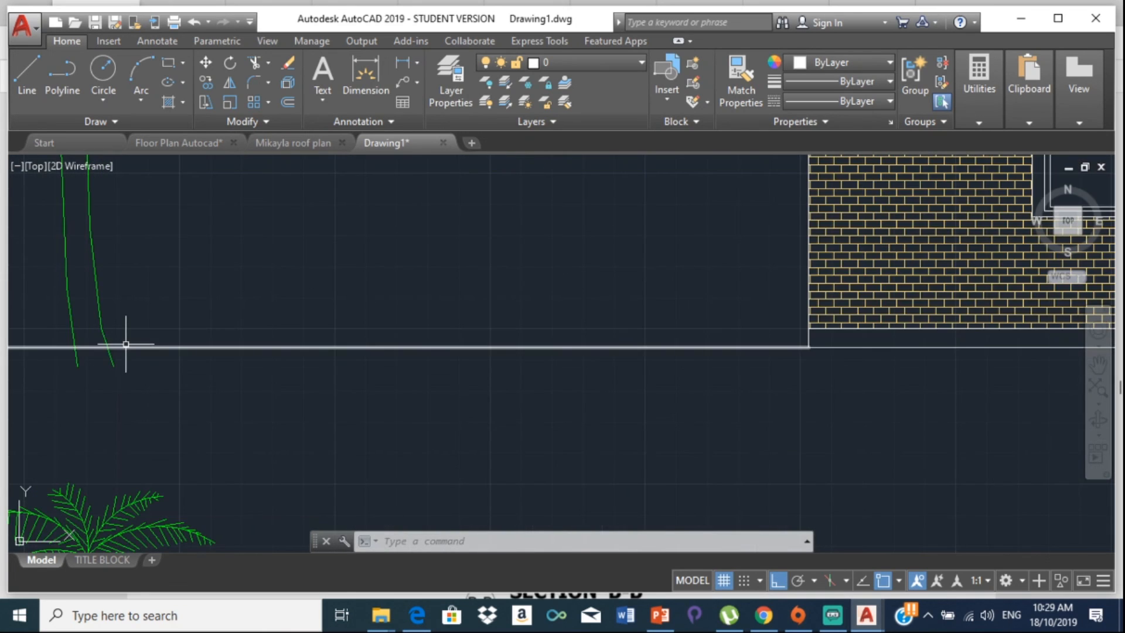
pyautogui.click(102, 328)
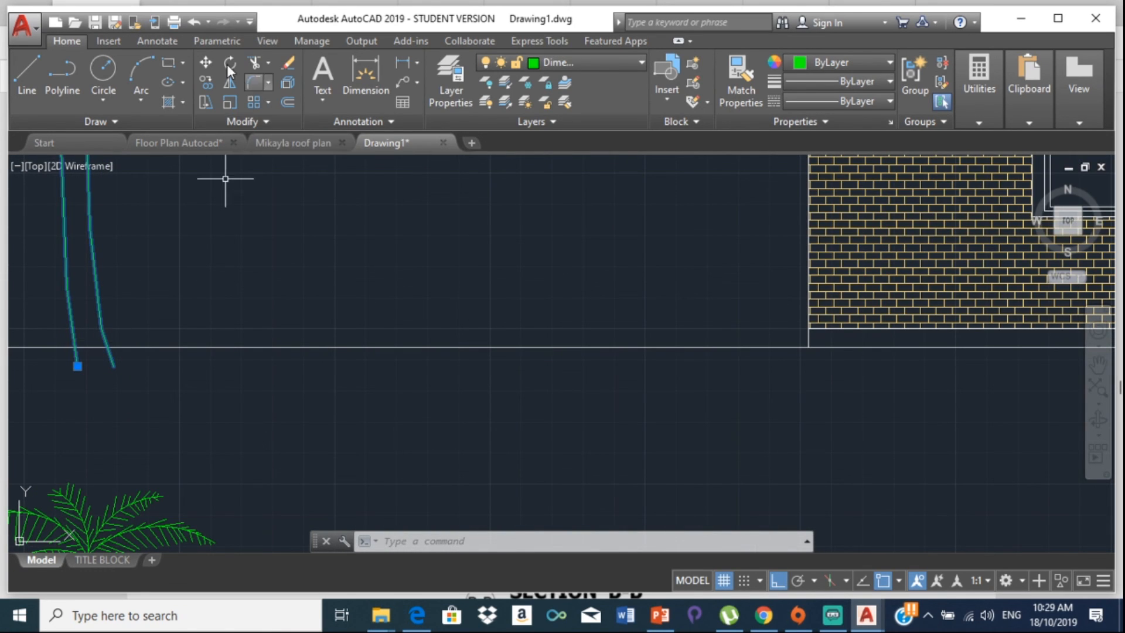
pyautogui.click(206, 61)
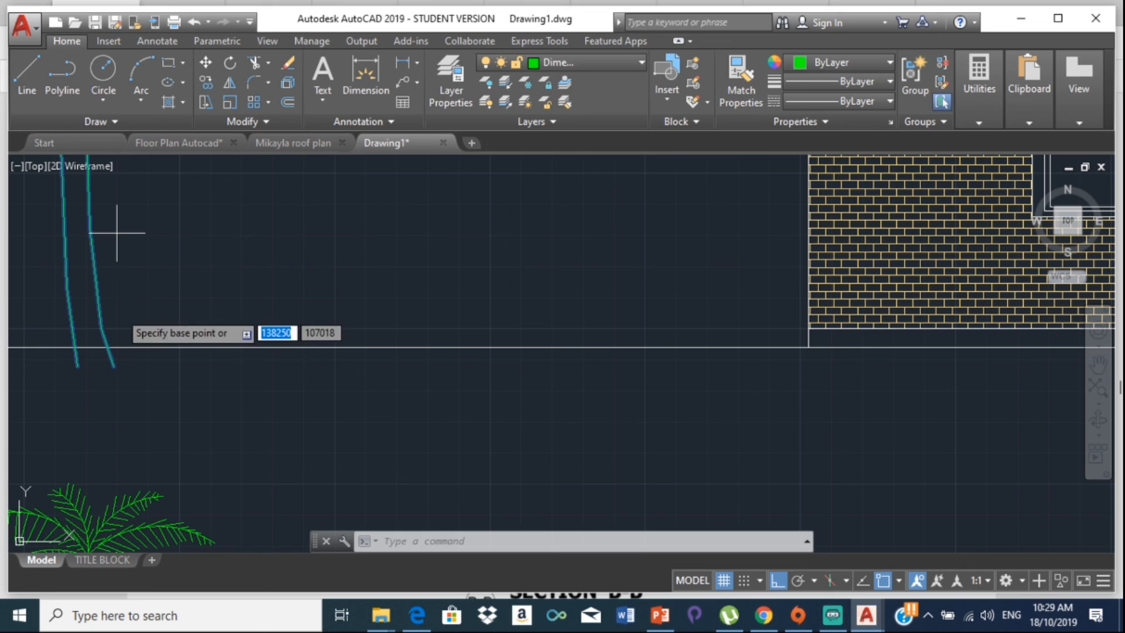
pyautogui.click(78, 365)
pyautogui.click(76, 352)
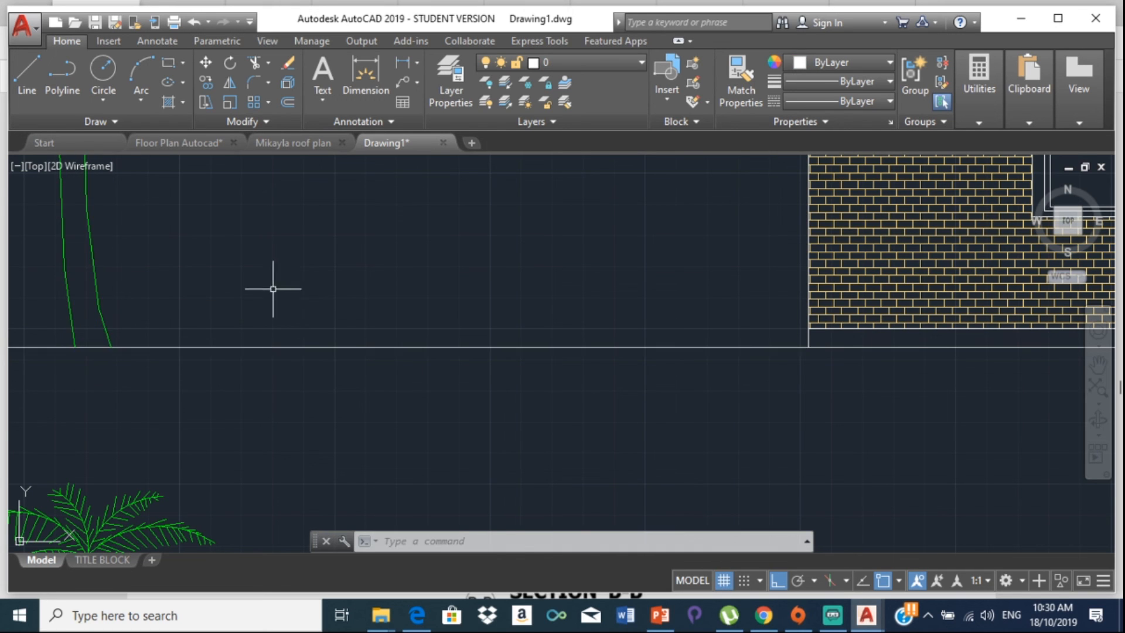
pyautogui.scroll(-5, 258, 296)
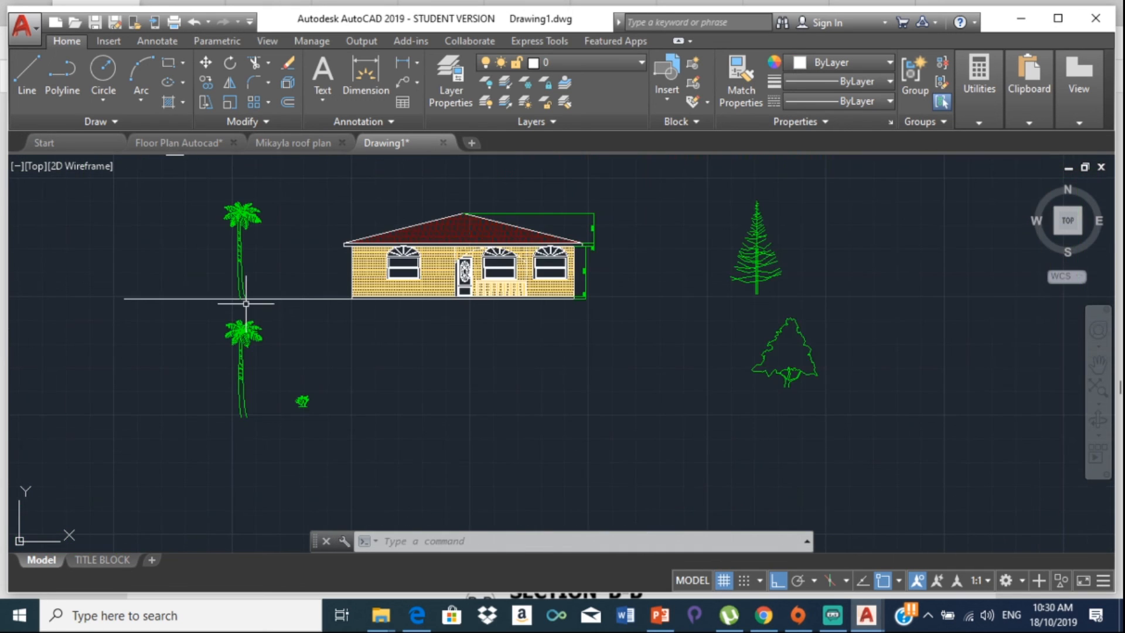
# Step: Copy the palm tree further right along the ground line
pyautogui.click(239, 231)
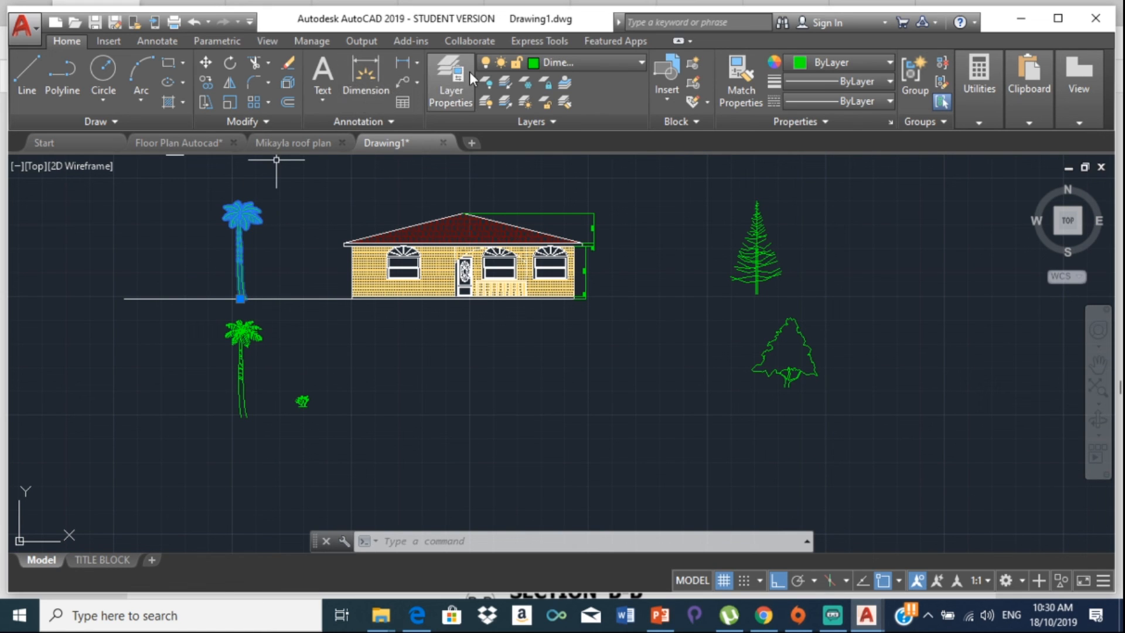
pyautogui.click(210, 81)
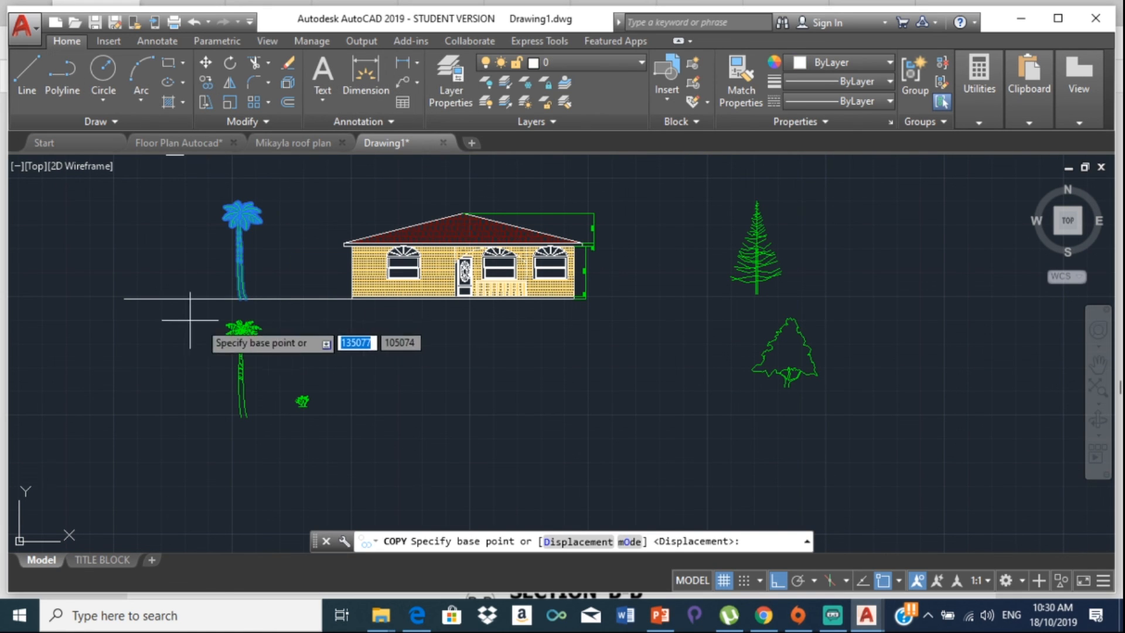
pyautogui.scroll(2, 236, 249)
pyautogui.scroll(2, 236, 249)
pyautogui.scroll(2, 244, 352)
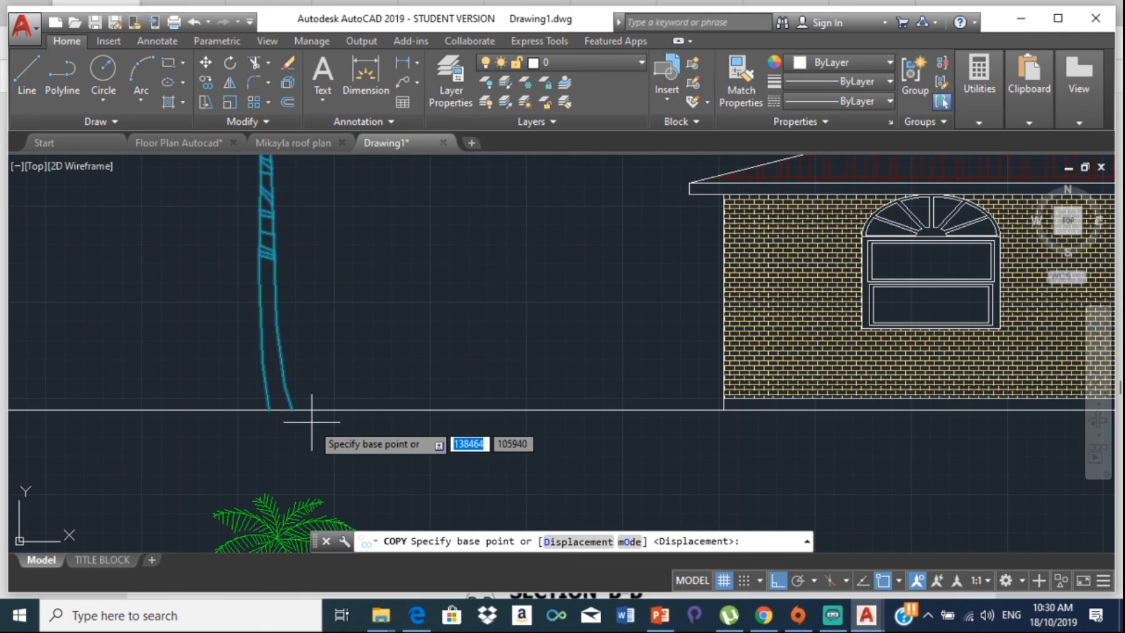
pyautogui.click(290, 406)
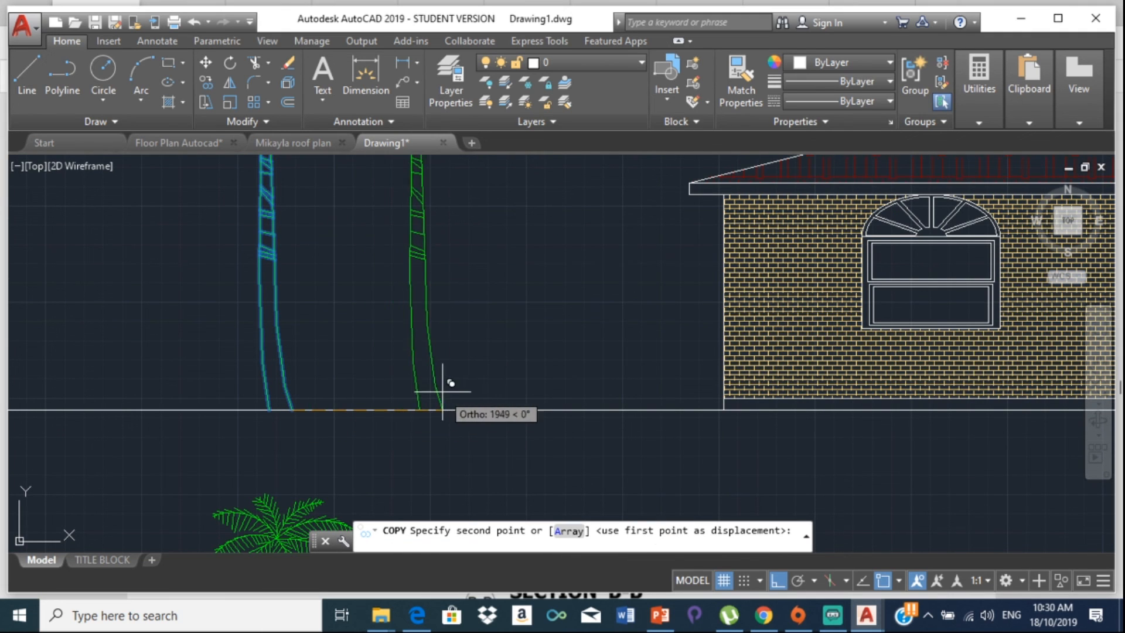
pyautogui.click(450, 387)
pyautogui.scroll(-6, 363, 335)
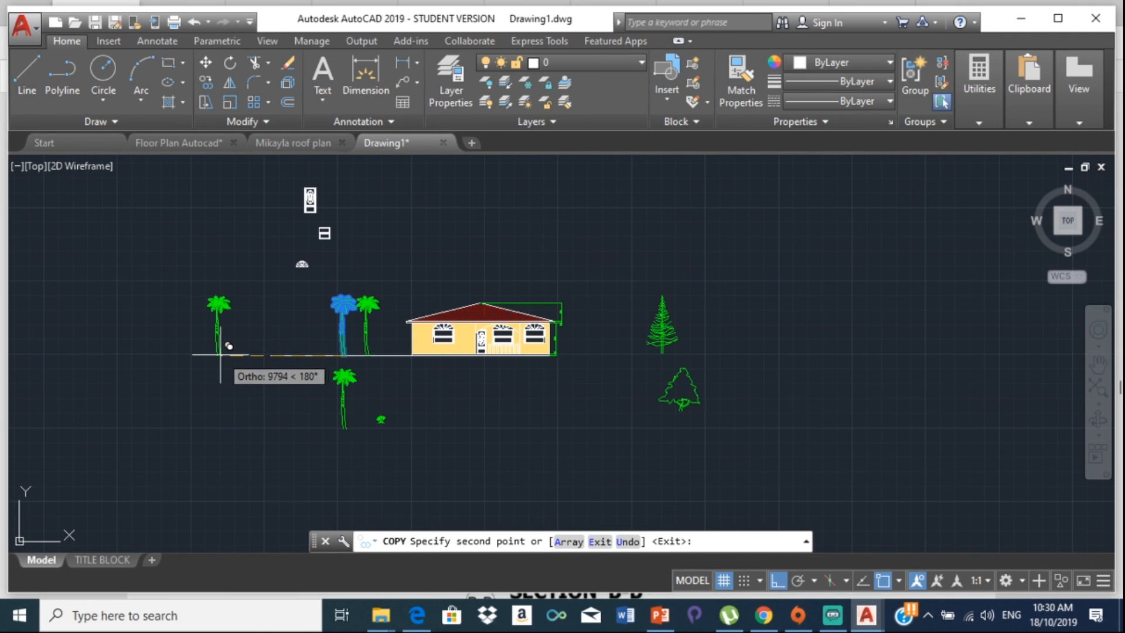
pyautogui.press('Escape')
pyautogui.click(664, 335)
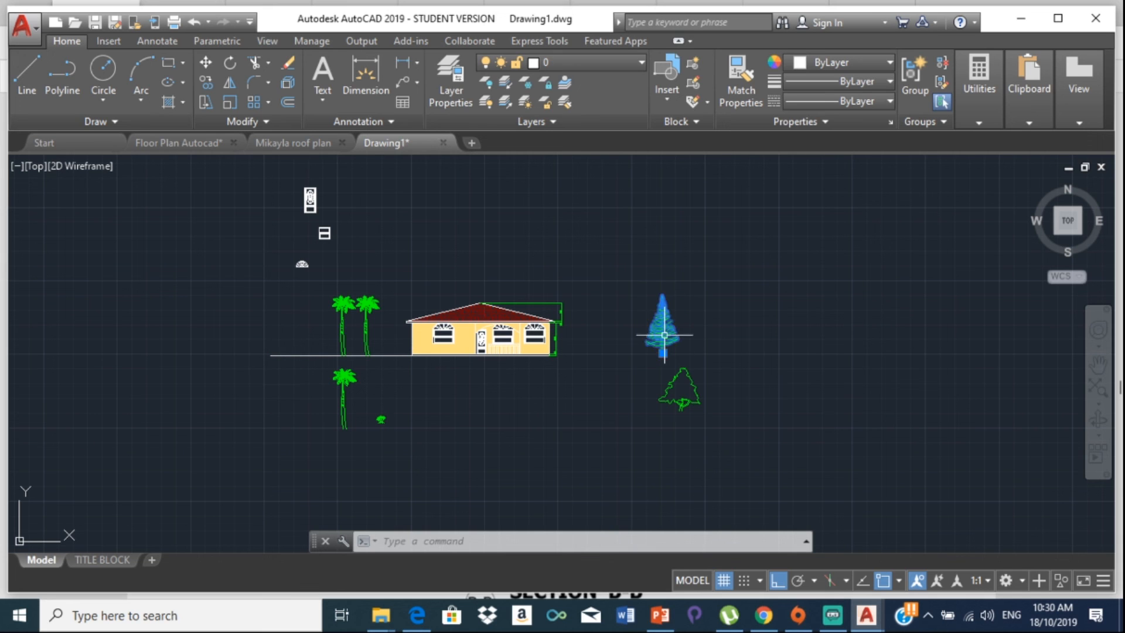
# Step: Move the pine tree over beside the palm trees
pyautogui.click(205, 66)
pyautogui.scroll(5, 615, 347)
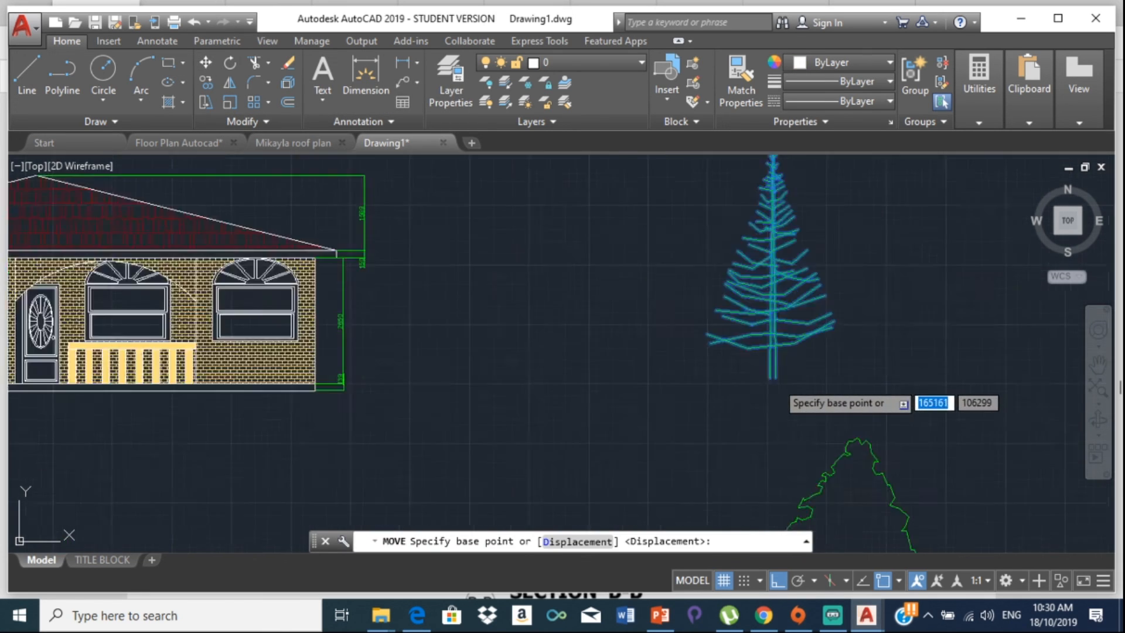
pyautogui.scroll(2, 777, 381)
pyautogui.click(772, 375)
pyautogui.scroll(-2, 12, 341)
pyautogui.moveTo(13, 341); pyautogui.dragTo(390, 302, button='middle')
pyautogui.moveTo(37, 320); pyautogui.dragTo(400, 327, button='middle')
pyautogui.moveTo(110, 323); pyautogui.dragTo(529, 329, button='middle')
pyautogui.scroll(7, 233, 347)
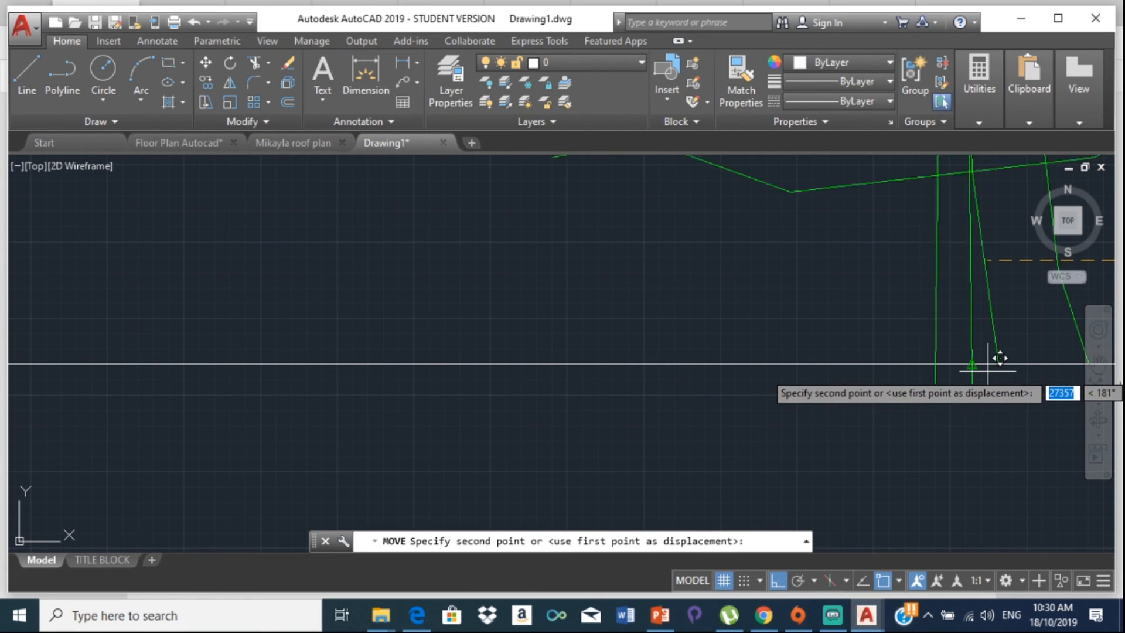
pyautogui.click(960, 371)
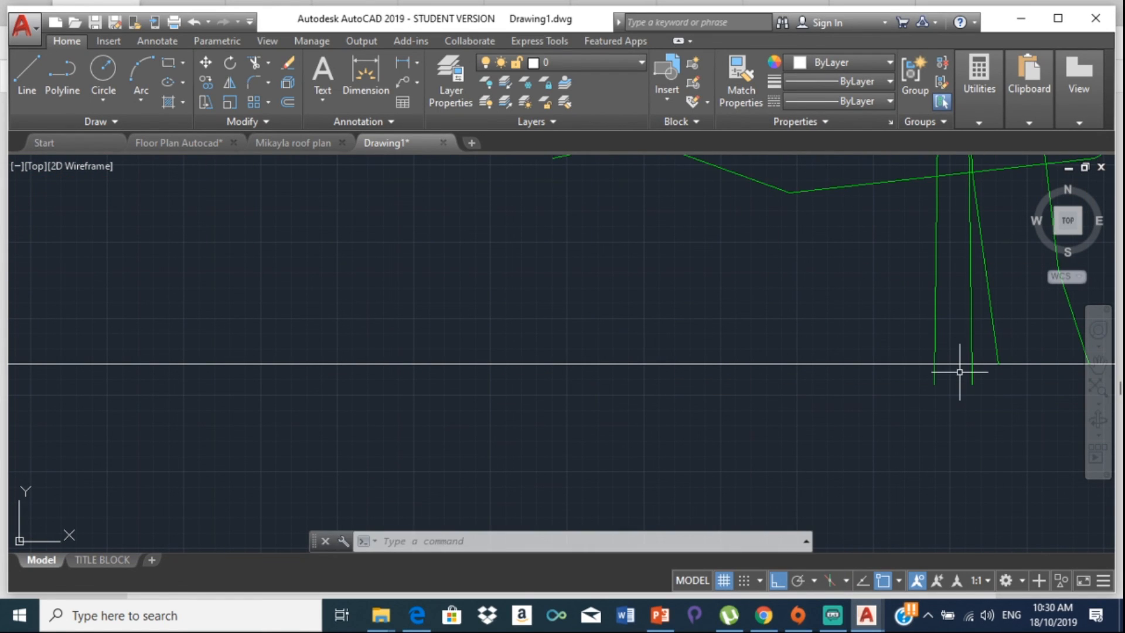
# Step: Raise the pine so its trunk meets the ground line, then shift it just left of the palms
pyautogui.click(936, 333)
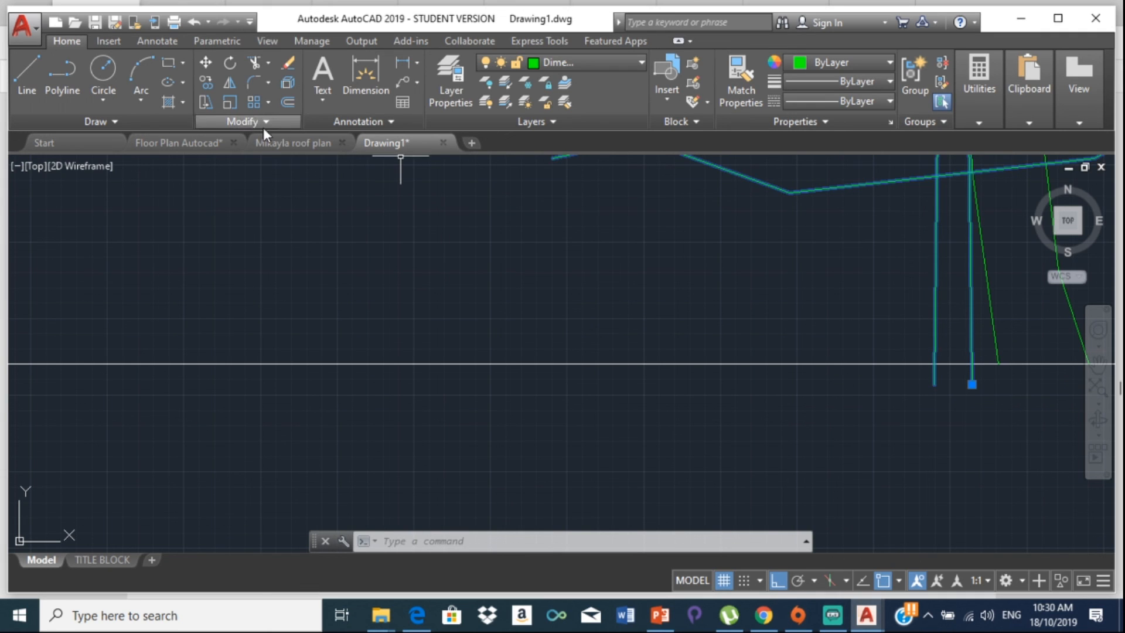
pyautogui.click(206, 63)
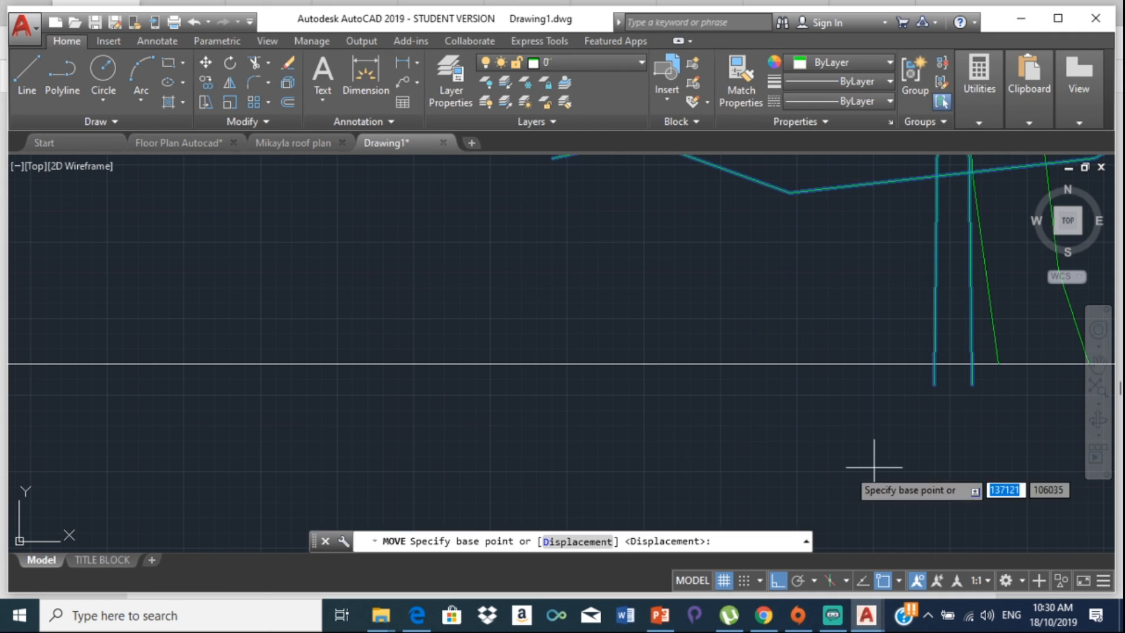
pyautogui.click(935, 384)
pyautogui.click(940, 364)
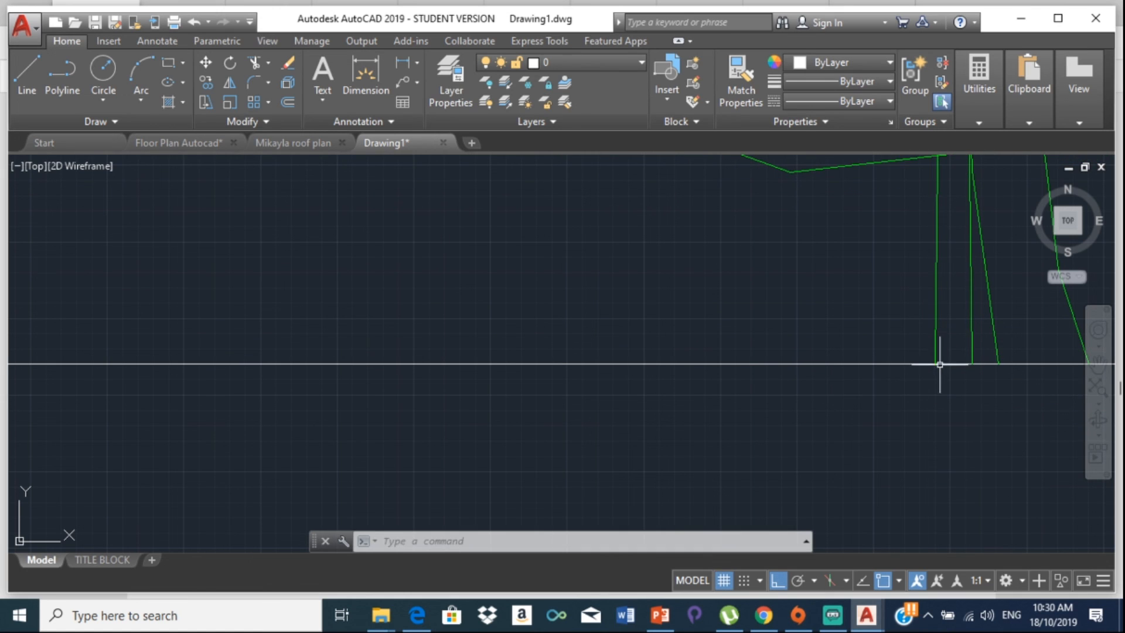
pyautogui.click(935, 338)
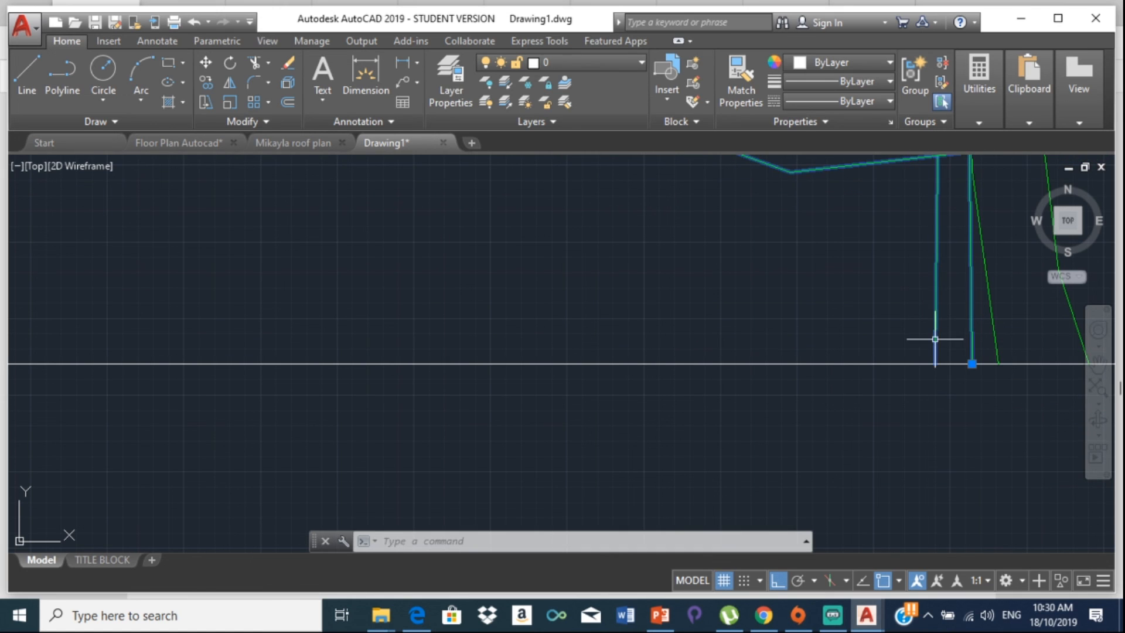
pyautogui.click(203, 63)
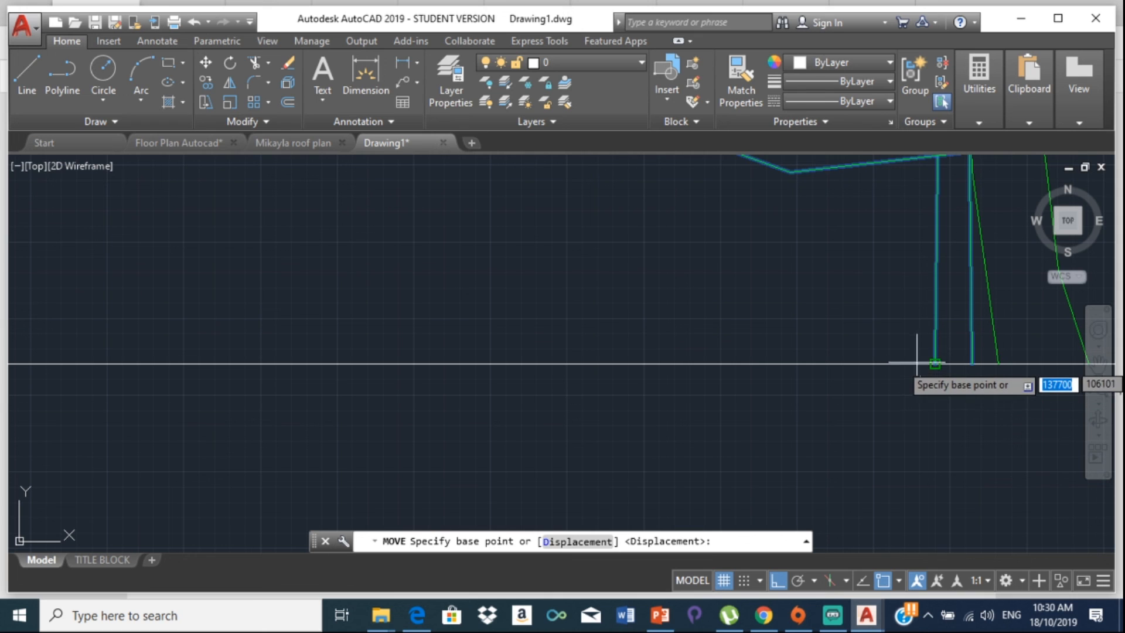
pyautogui.click(937, 364)
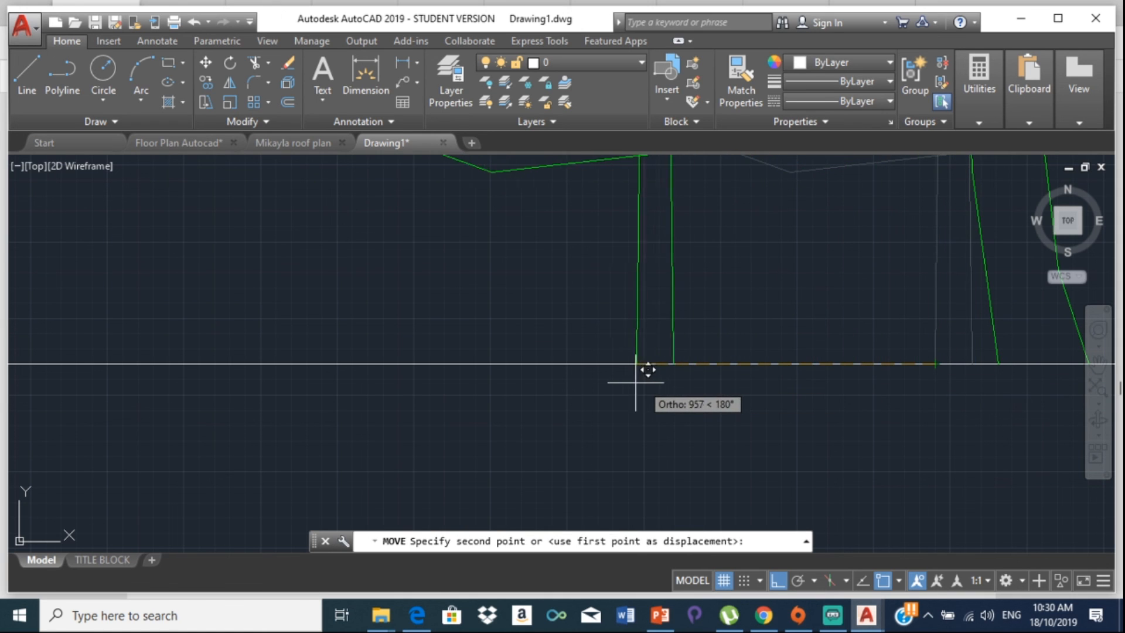
pyautogui.click(473, 369)
pyautogui.scroll(-6, 778, 307)
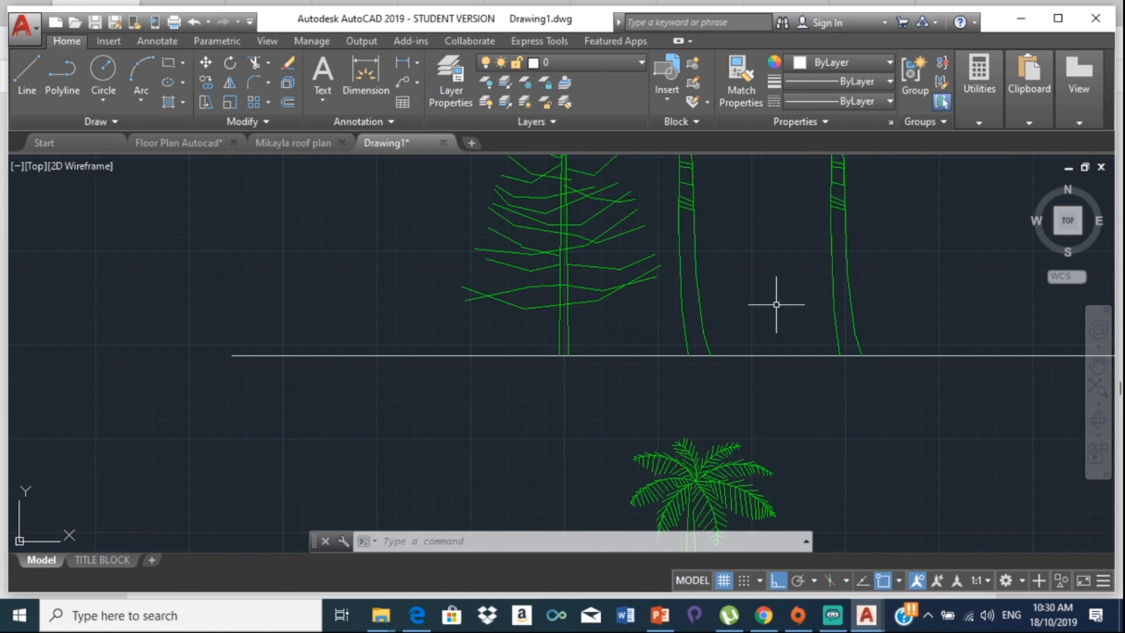
pyautogui.moveTo(990, 313); pyautogui.dragTo(685, 350, button='middle')
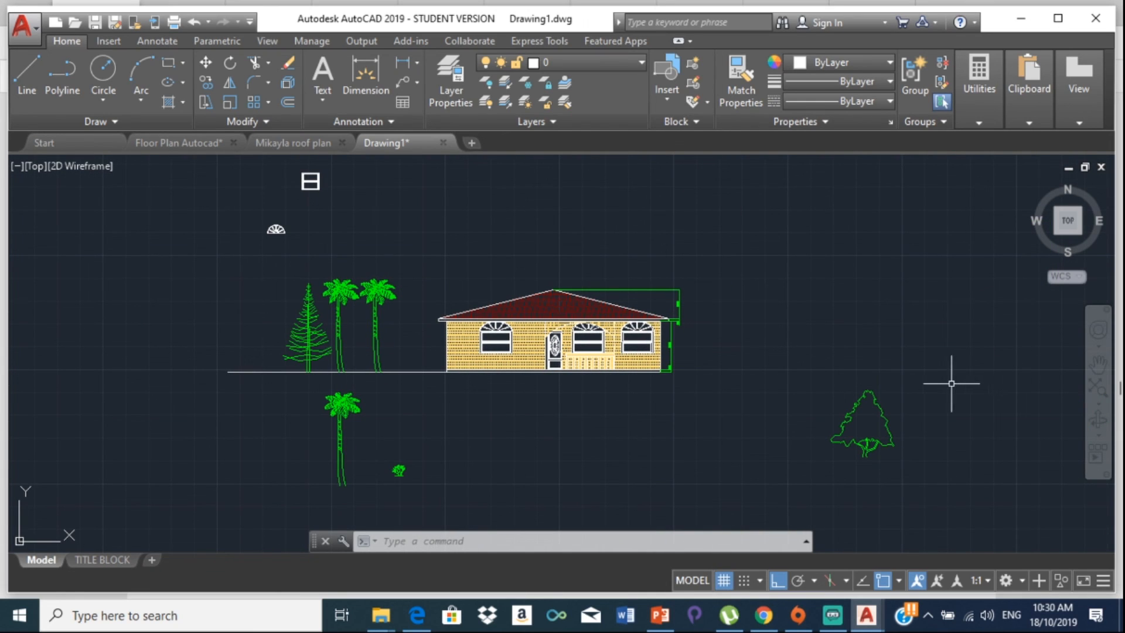
# Step: Erase the stray window and arch symbols, lower palm, shrub and rounded tree, then frame the house
pyautogui.click(317, 189)
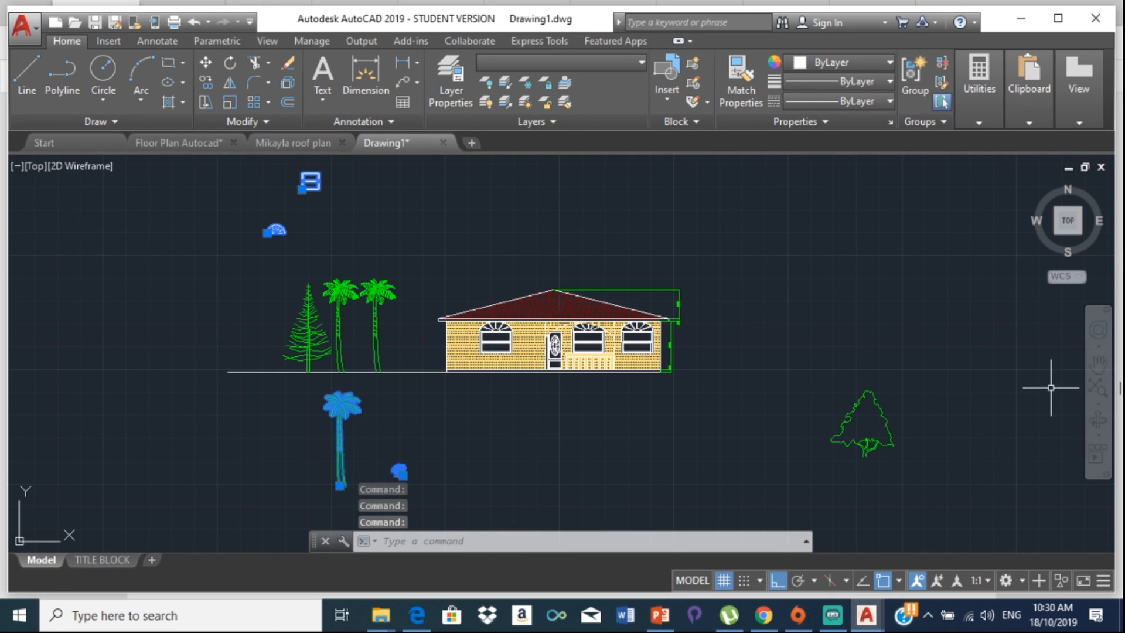
pyautogui.click(868, 403)
pyautogui.click(866, 392)
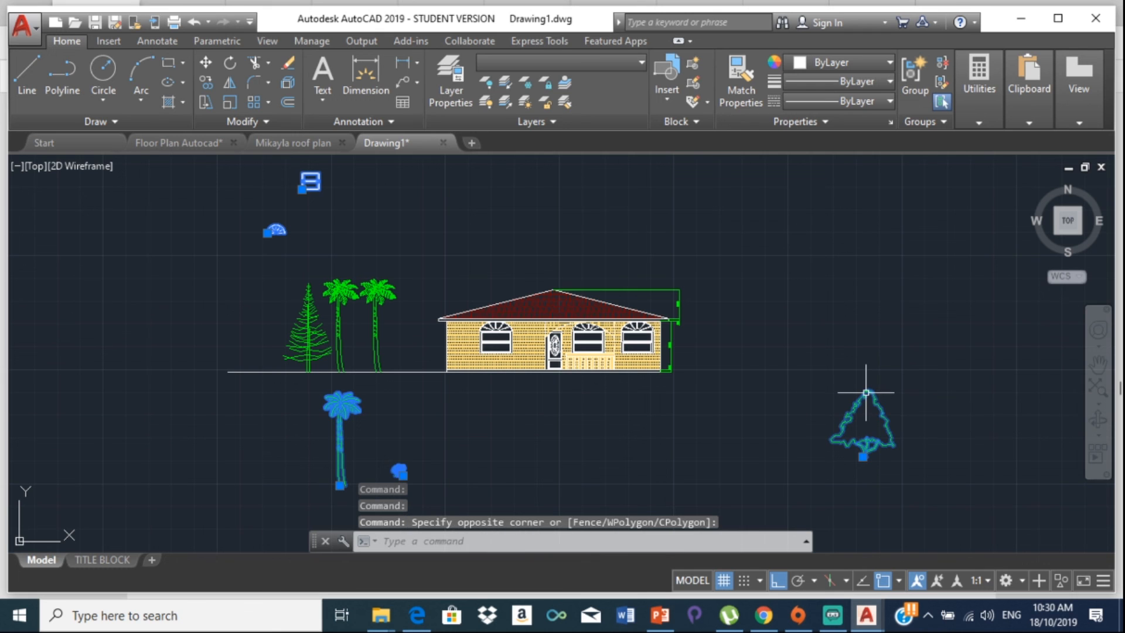
pyautogui.press('Delete')
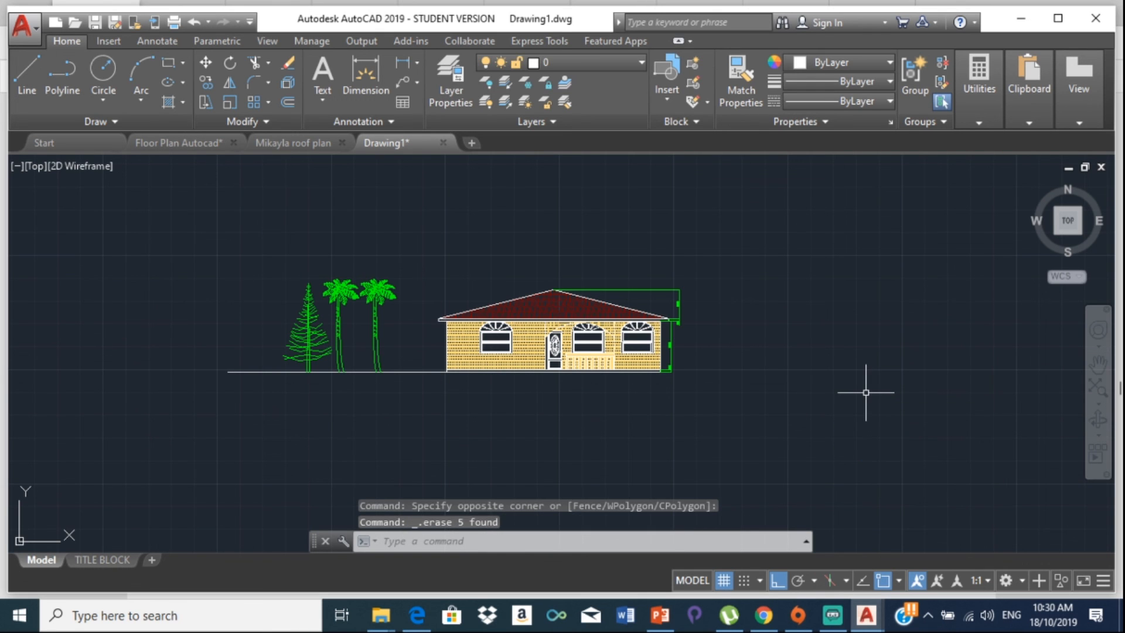
pyautogui.scroll(4, 732, 381)
pyautogui.scroll(-4, 599, 357)
pyautogui.moveTo(591, 342); pyautogui.dragTo(710, 299, button='middle')
pyautogui.scroll(5, 604, 316)
pyautogui.moveTo(603, 238); pyautogui.dragTo(582, 348, button='middle')
pyautogui.scroll(-3, 653, 316)
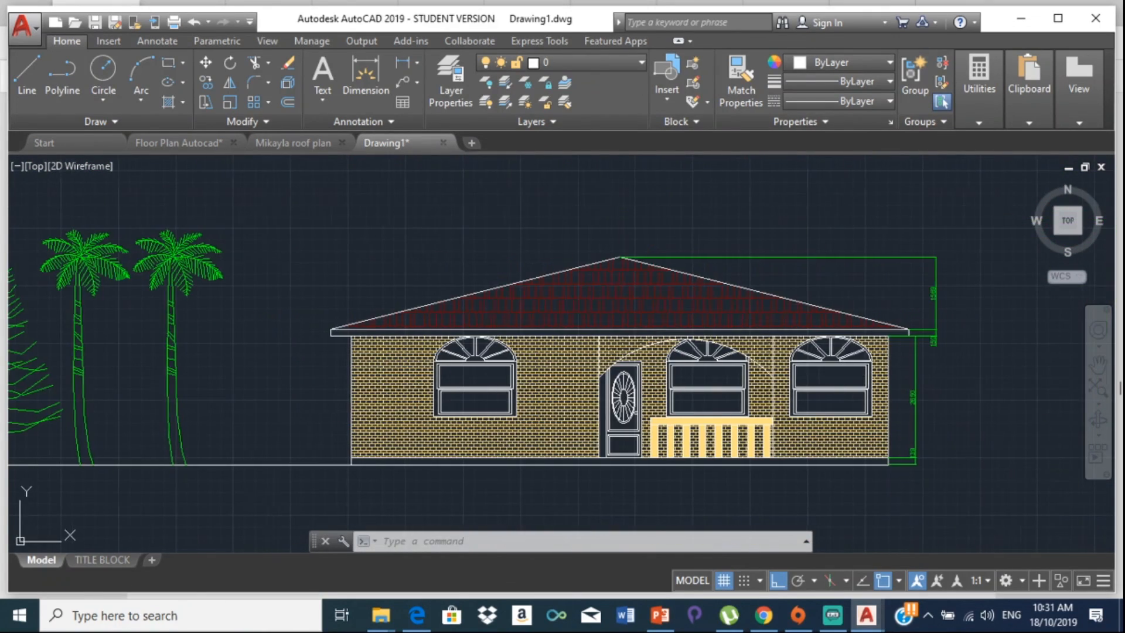
pyautogui.moveTo(842, 375); pyautogui.dragTo(632, 377, button='middle')
pyautogui.scroll(-2, 433, 369)
pyautogui.moveTo(405, 360); pyautogui.dragTo(625, 370, button='middle')
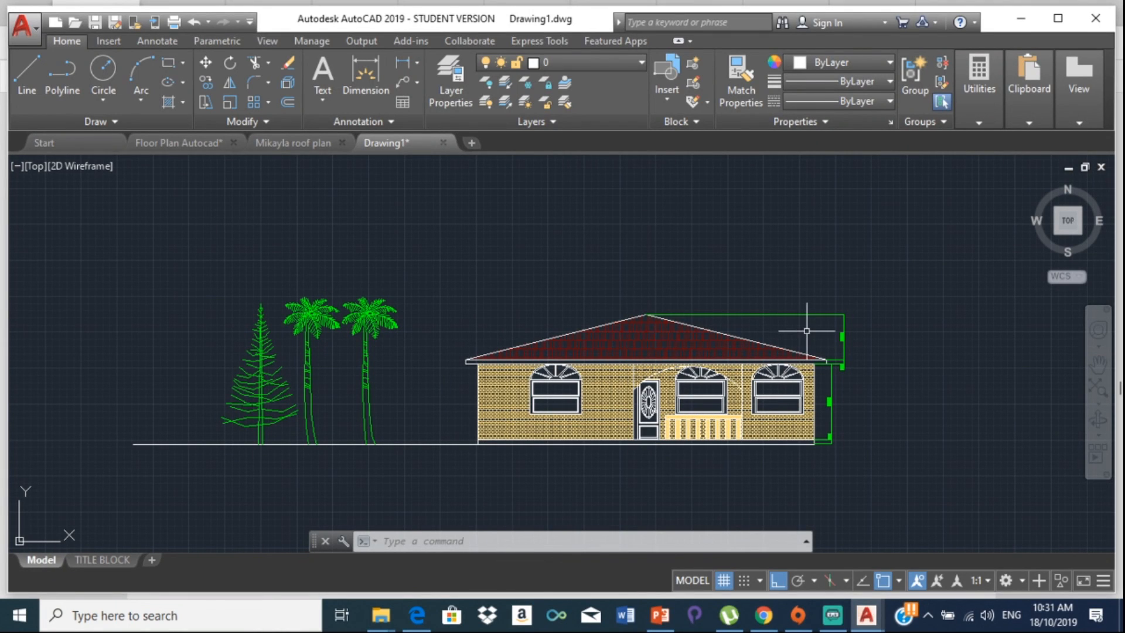